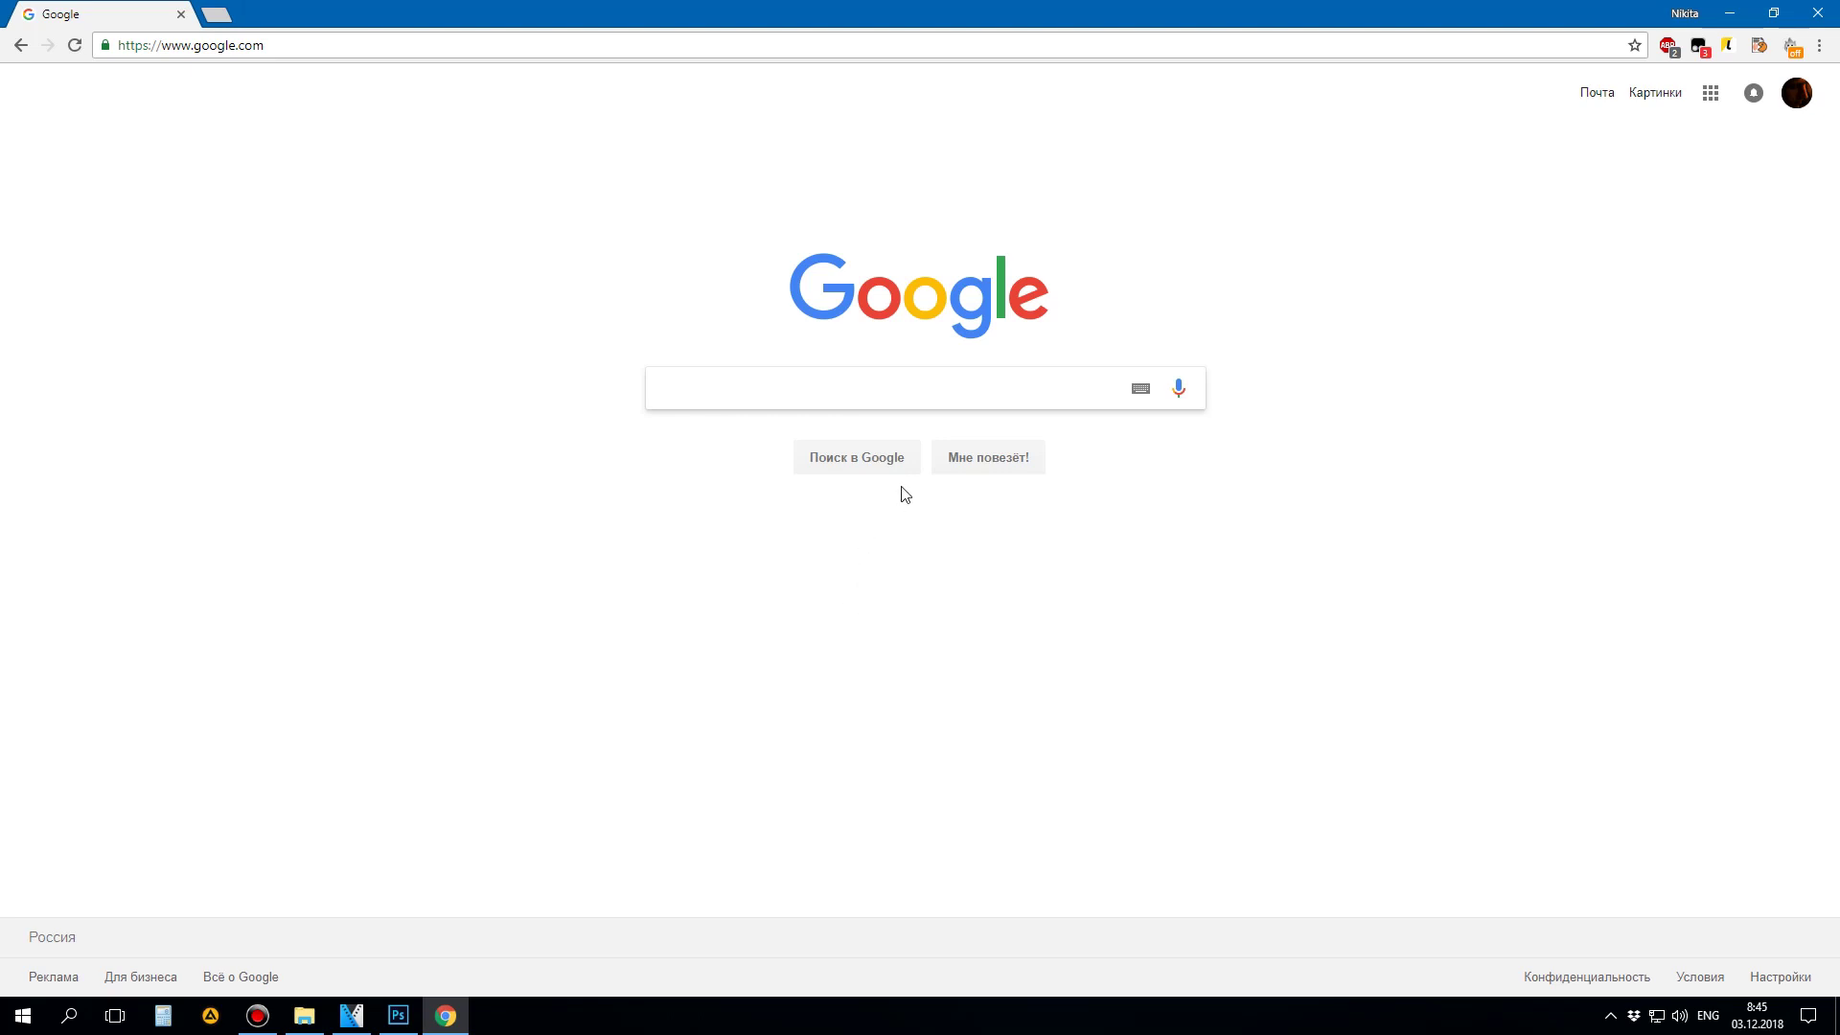
left_click(371, 1027)
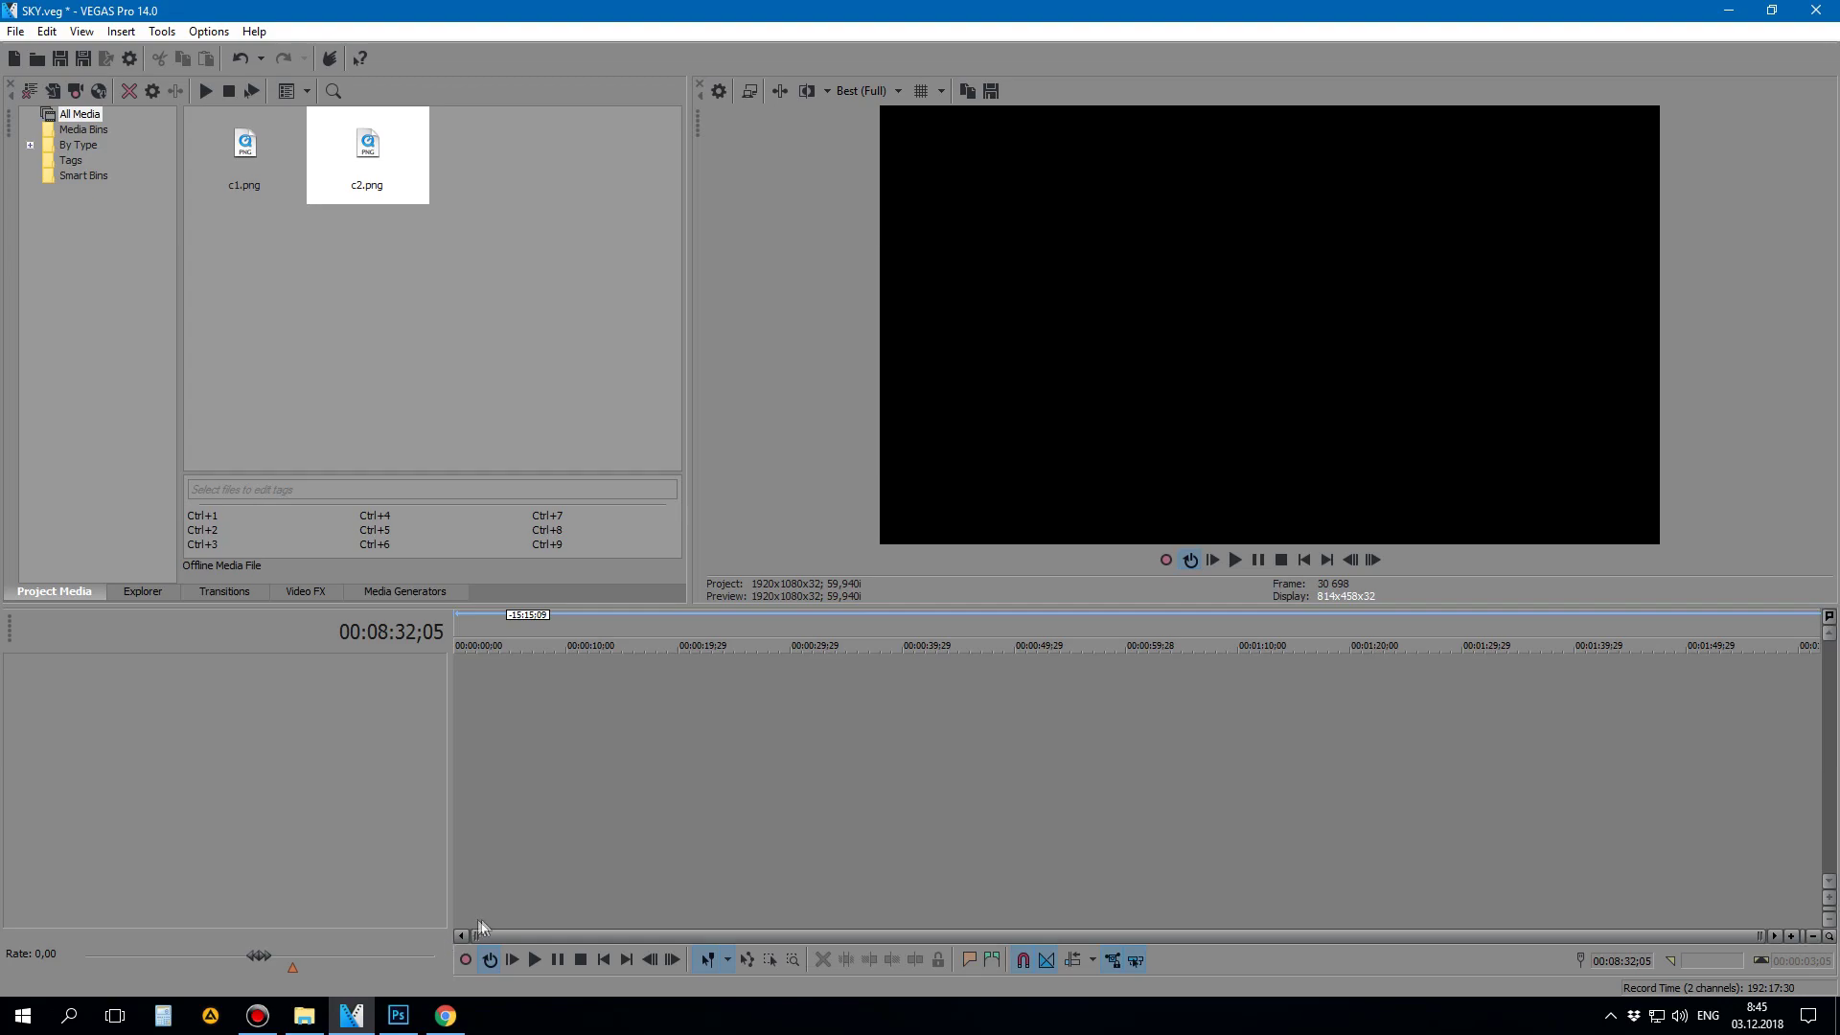
left_click(398, 1014)
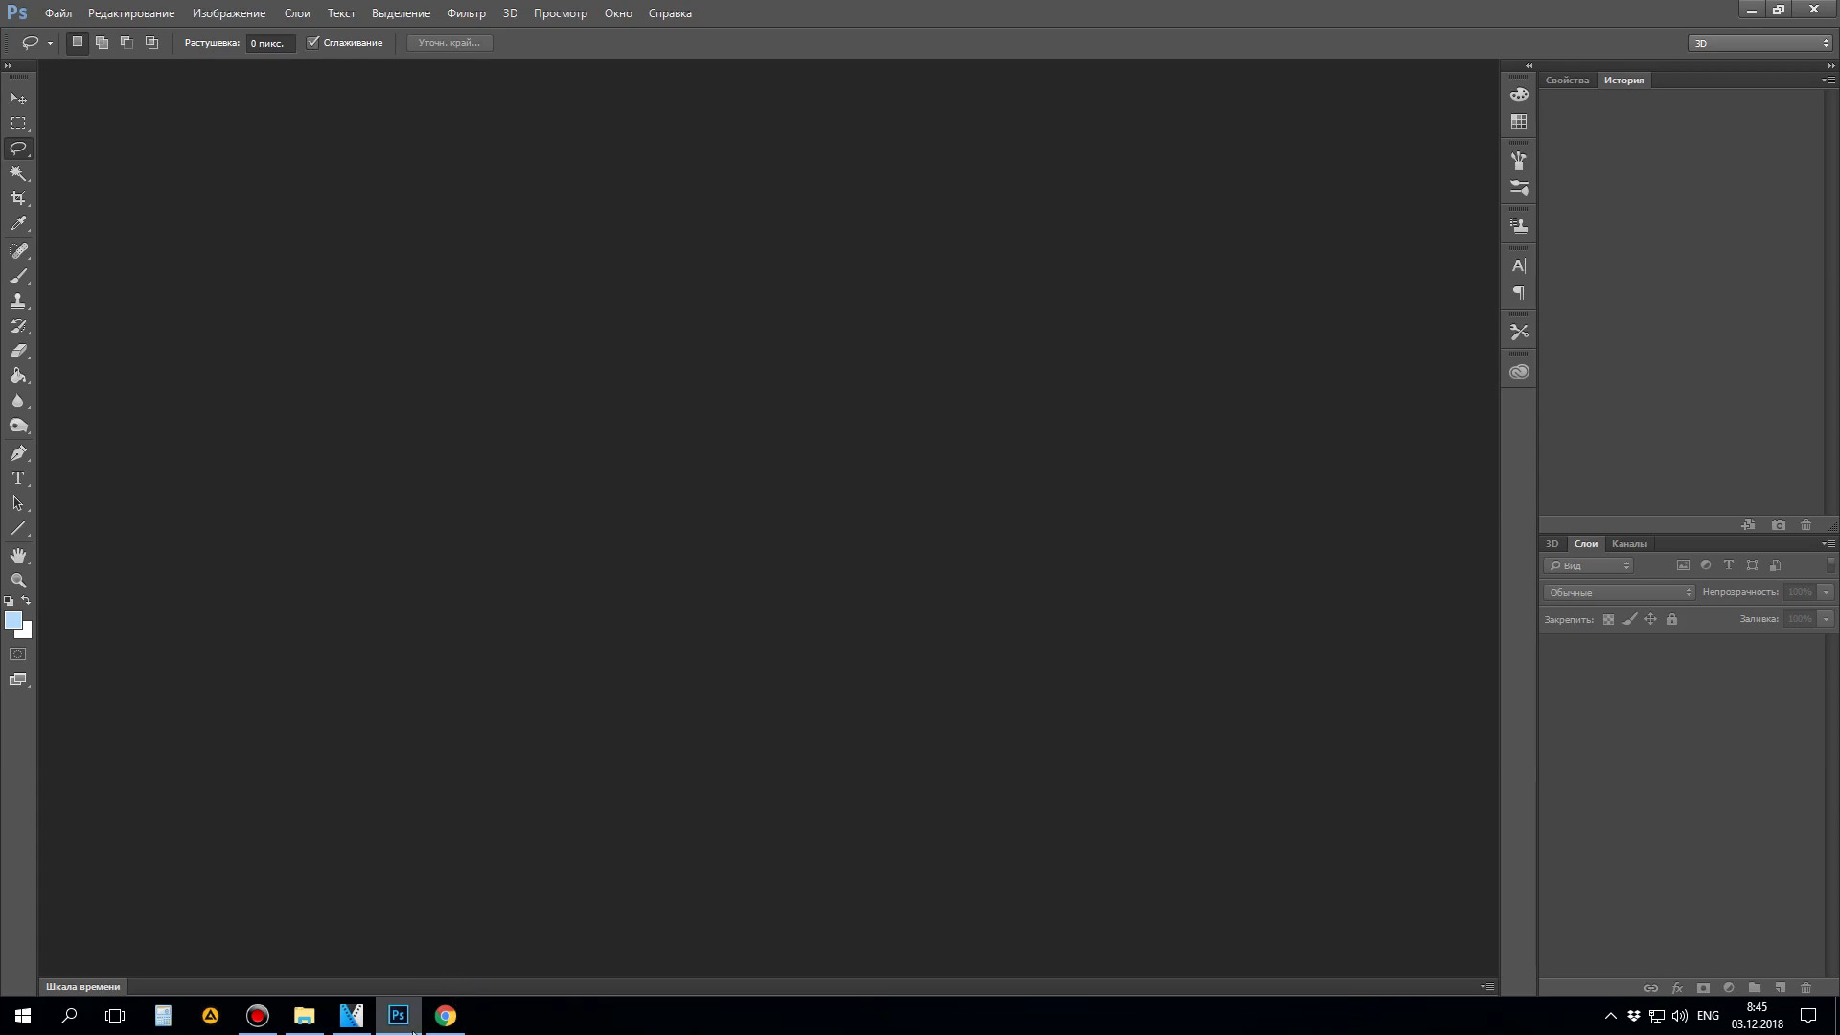
mouse_move(362, 1020)
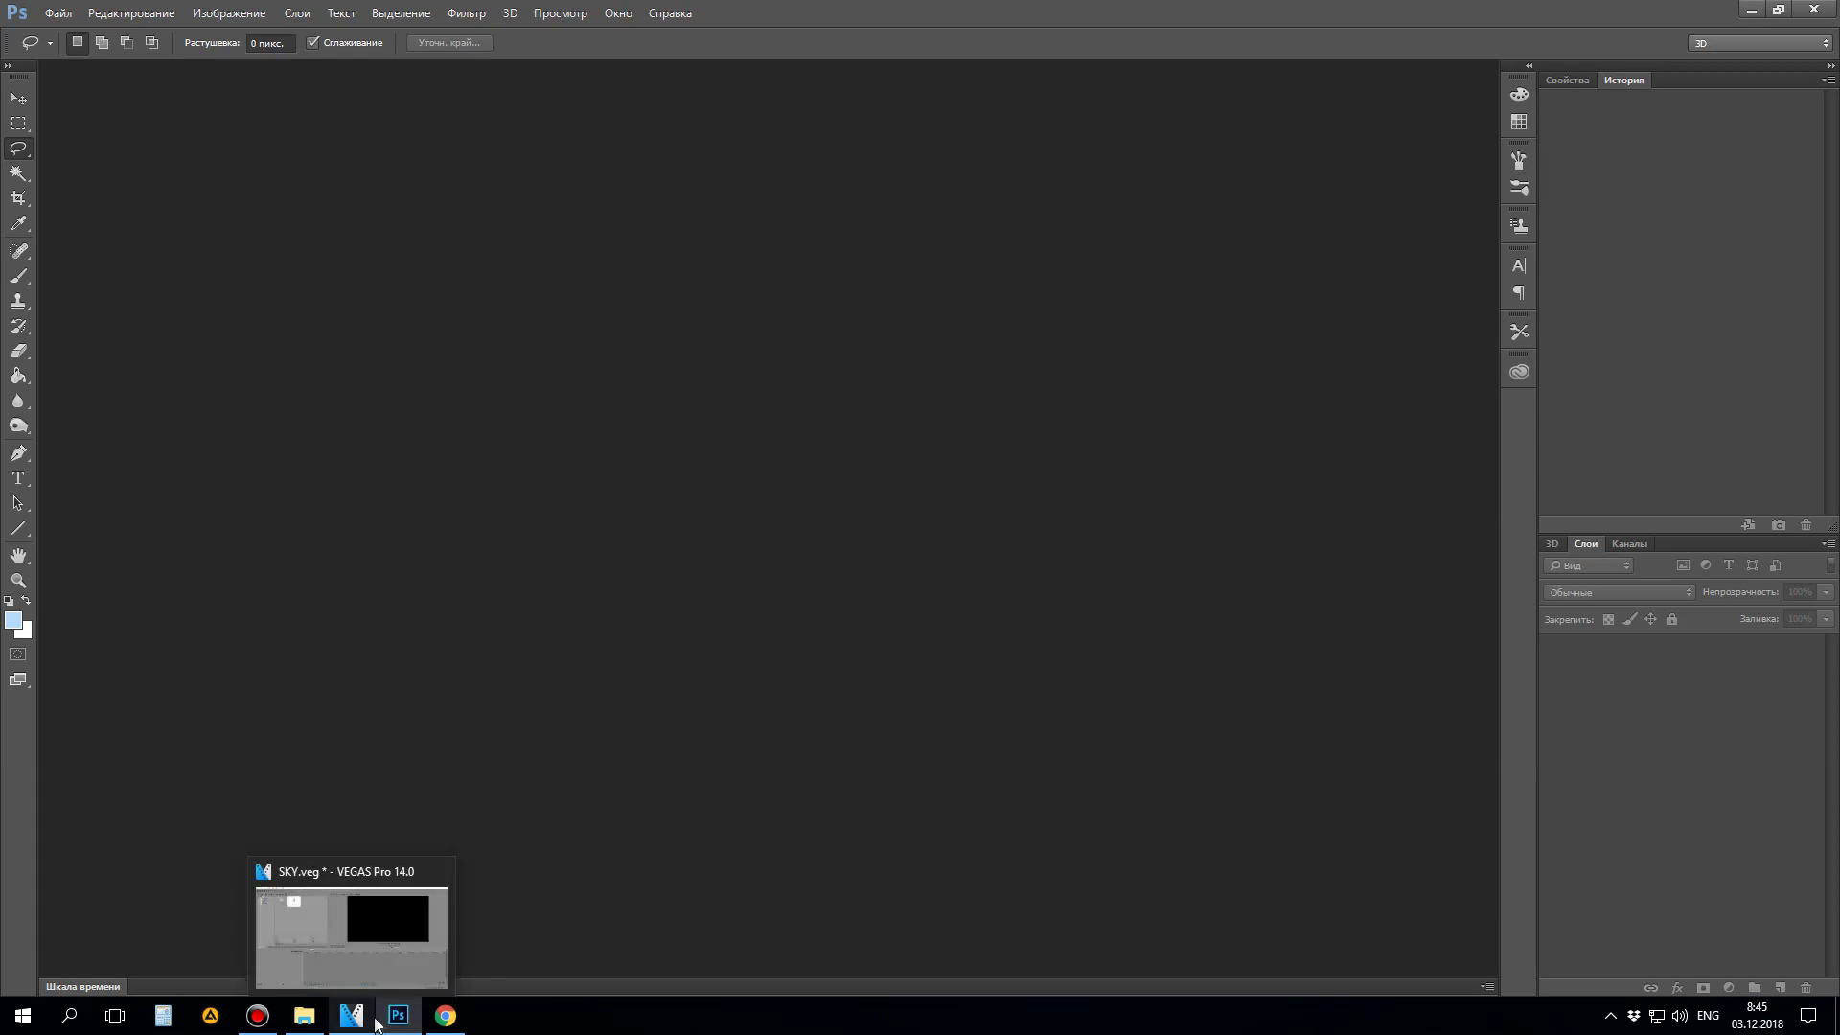
left_click(357, 1021)
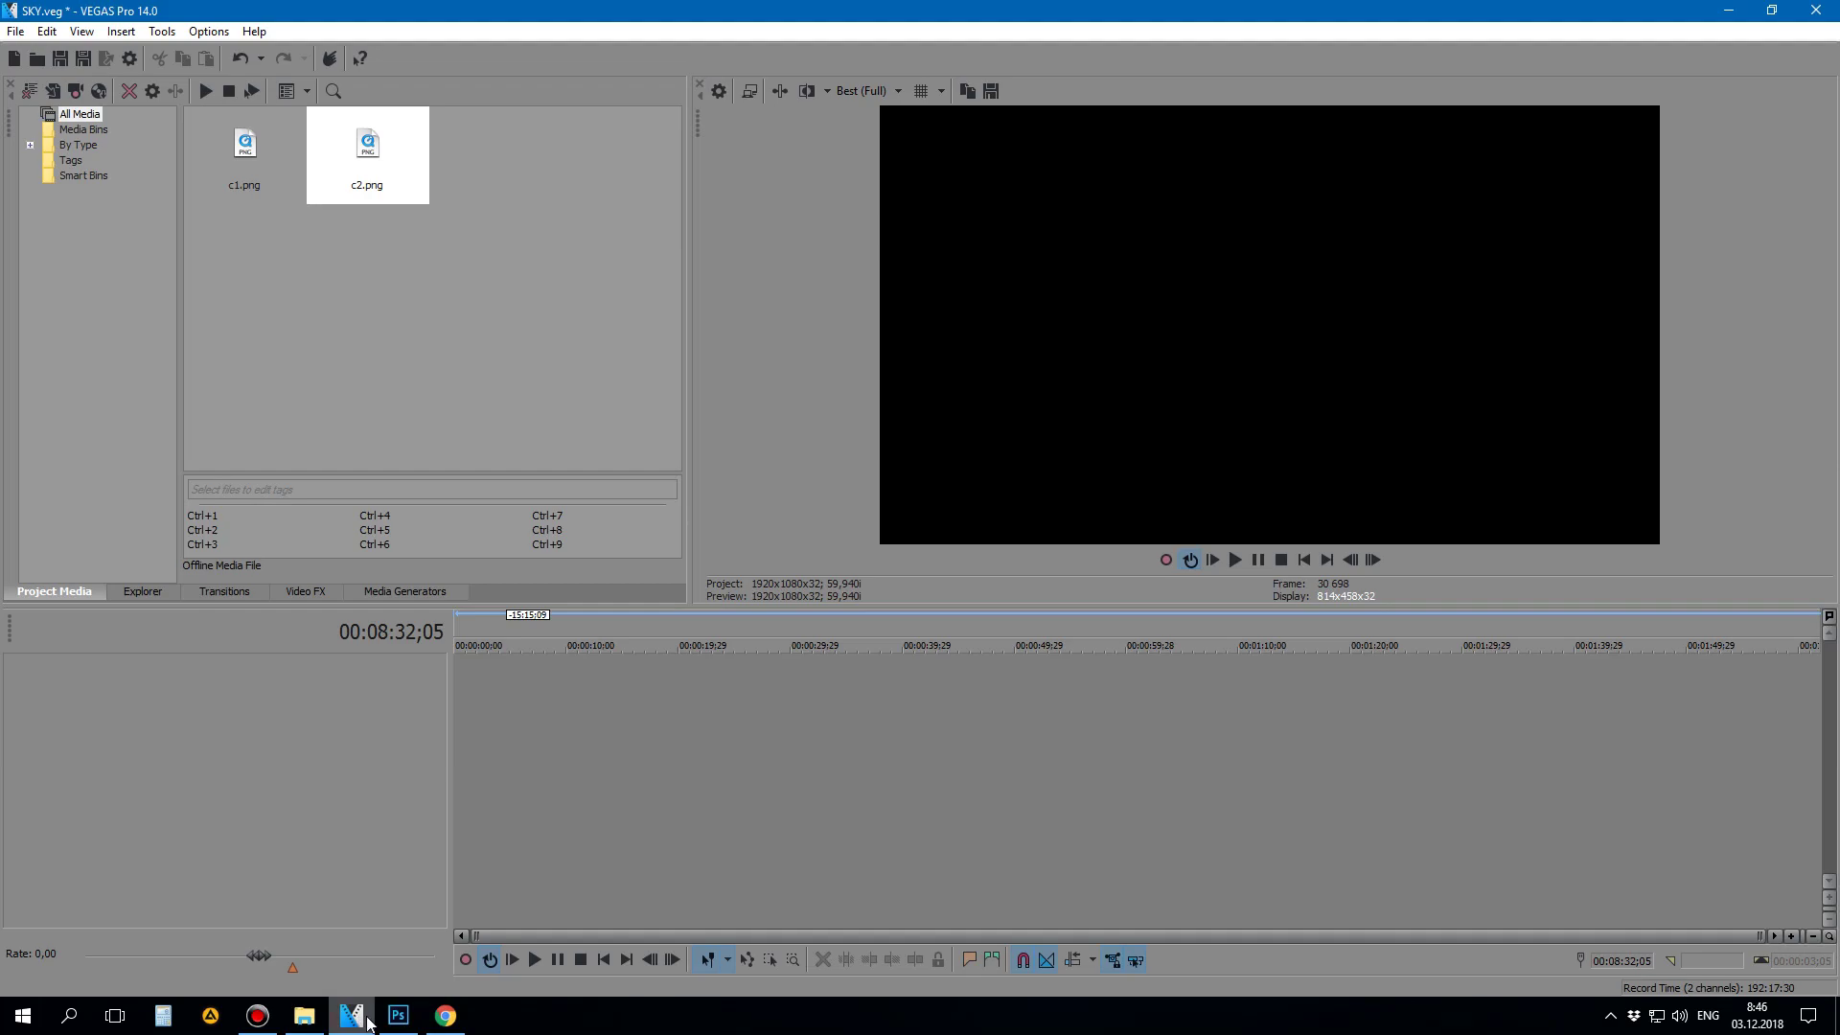
left_click(365, 1021)
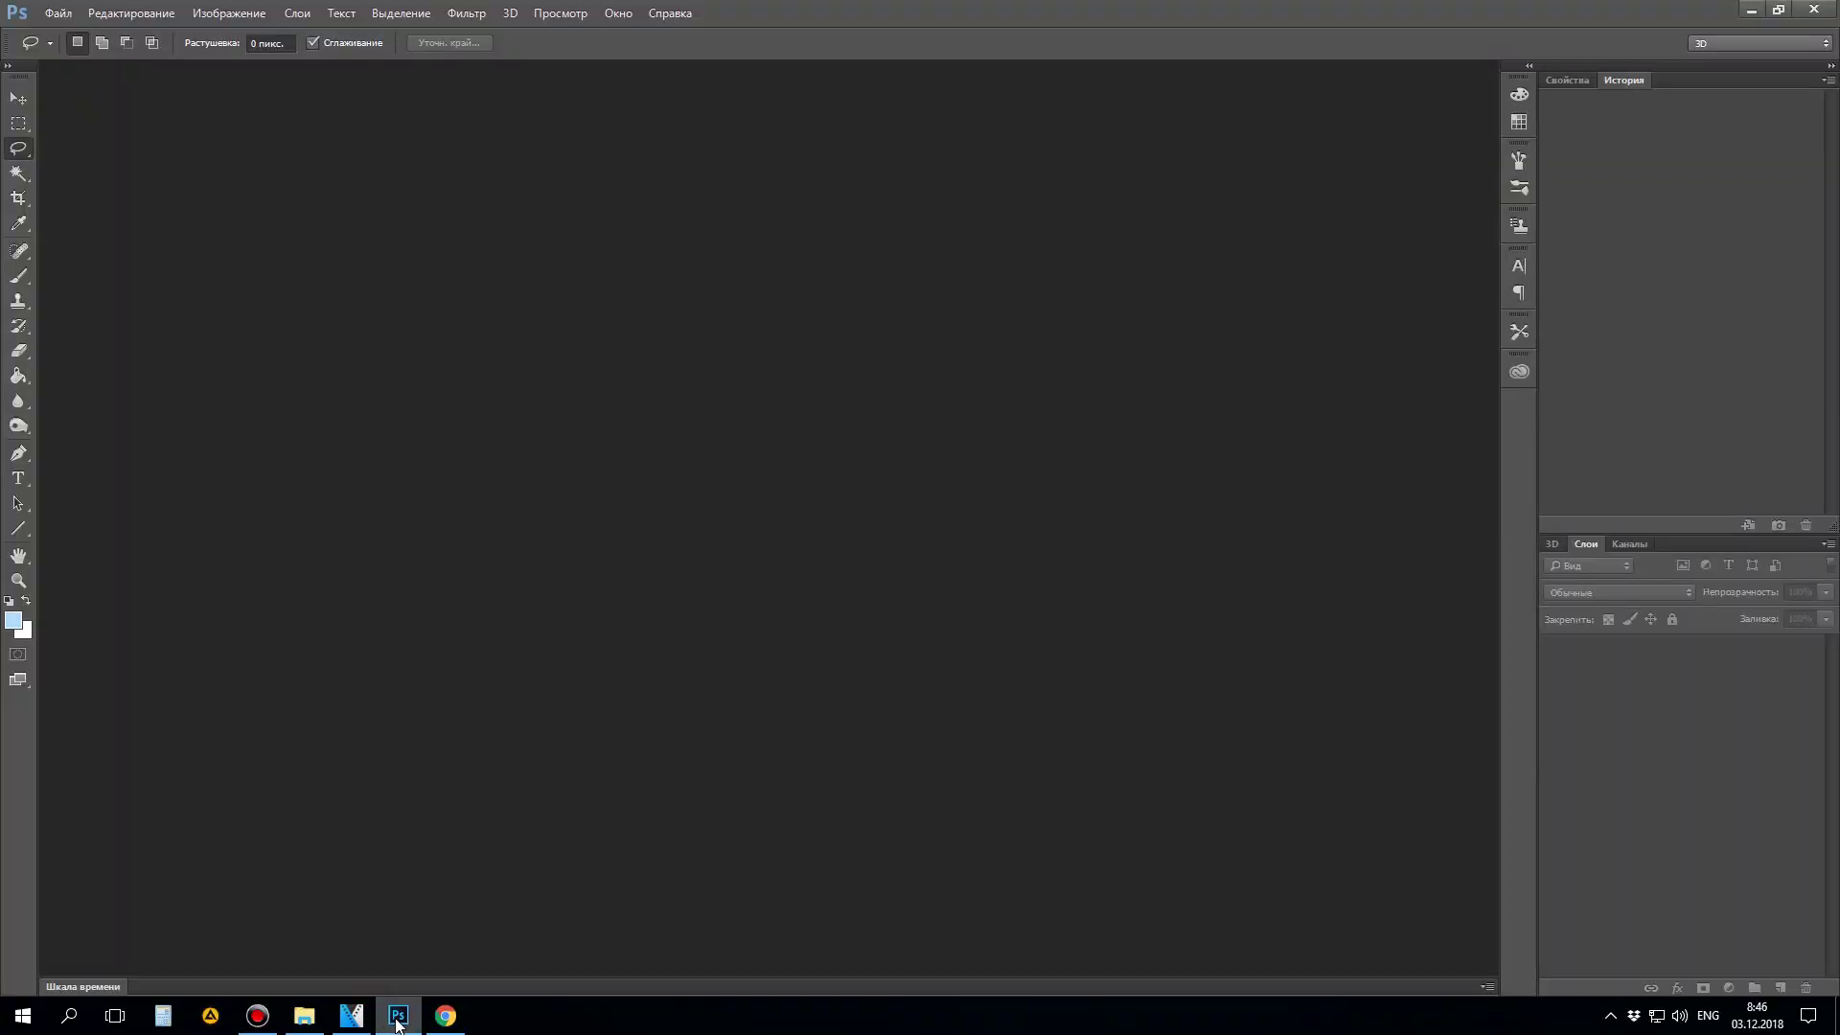
mouse_move(412, 1006)
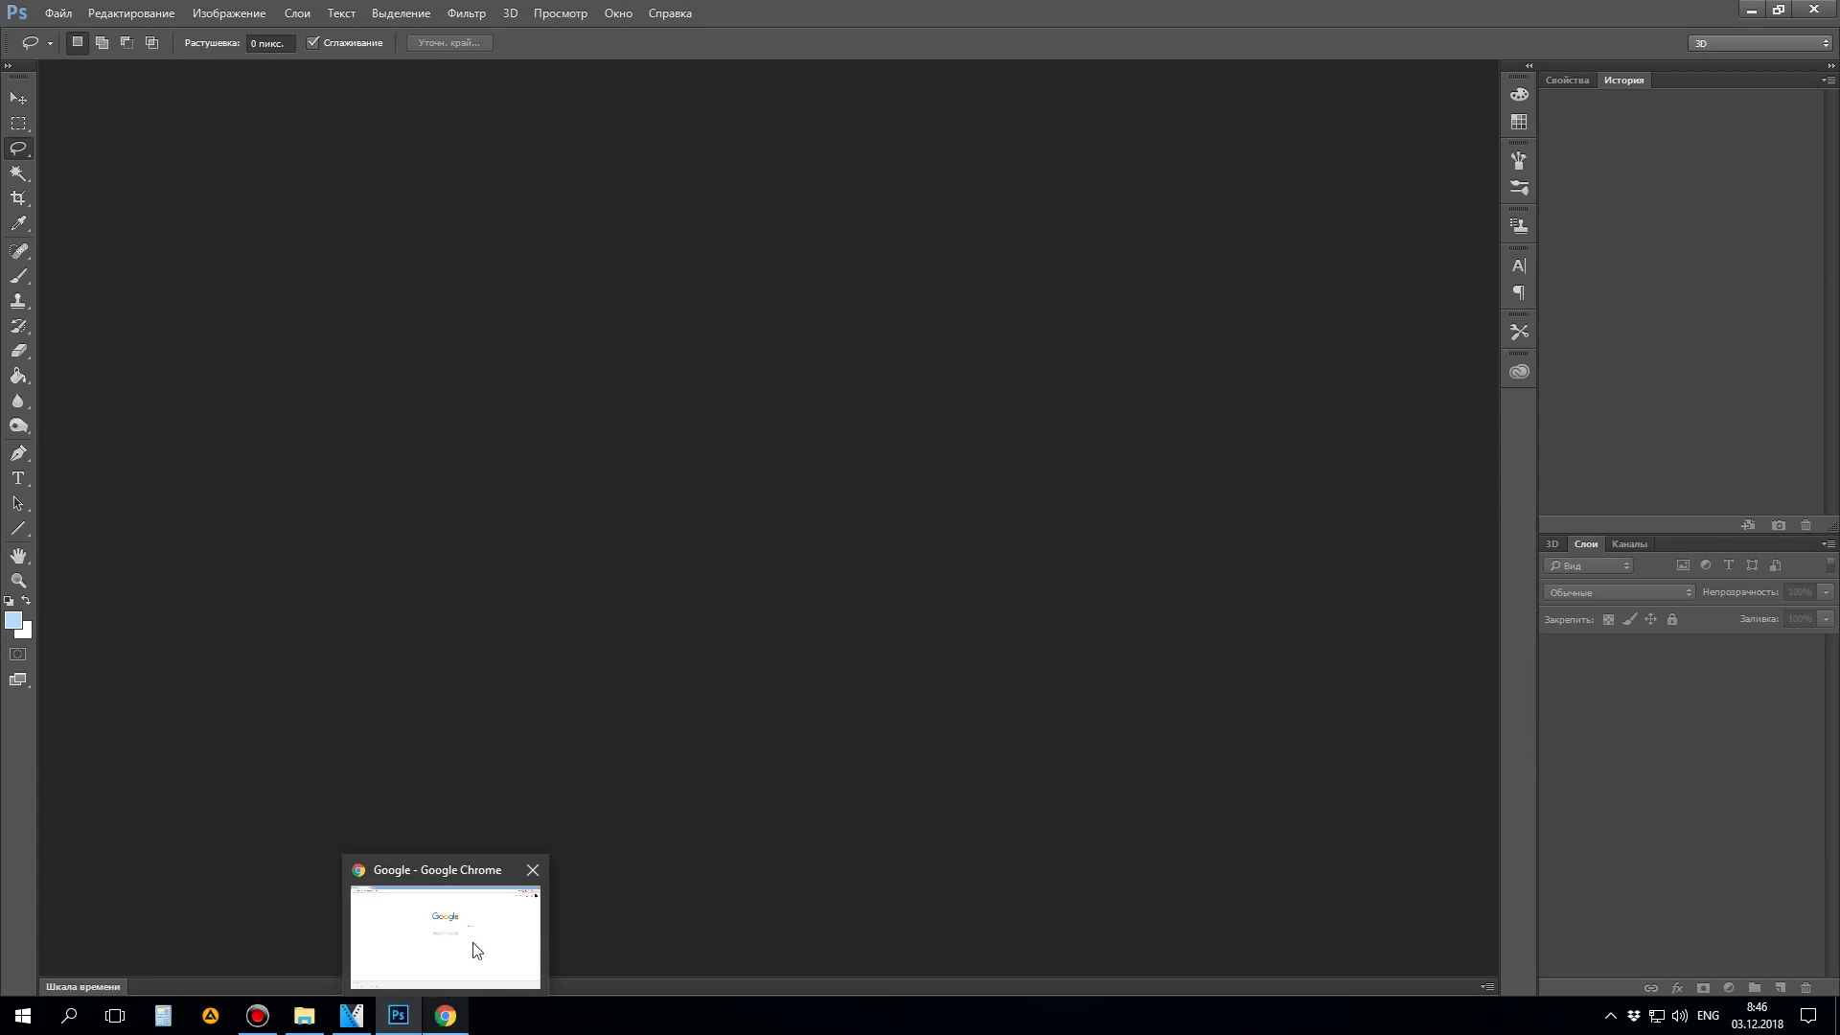
mouse_move(476, 950)
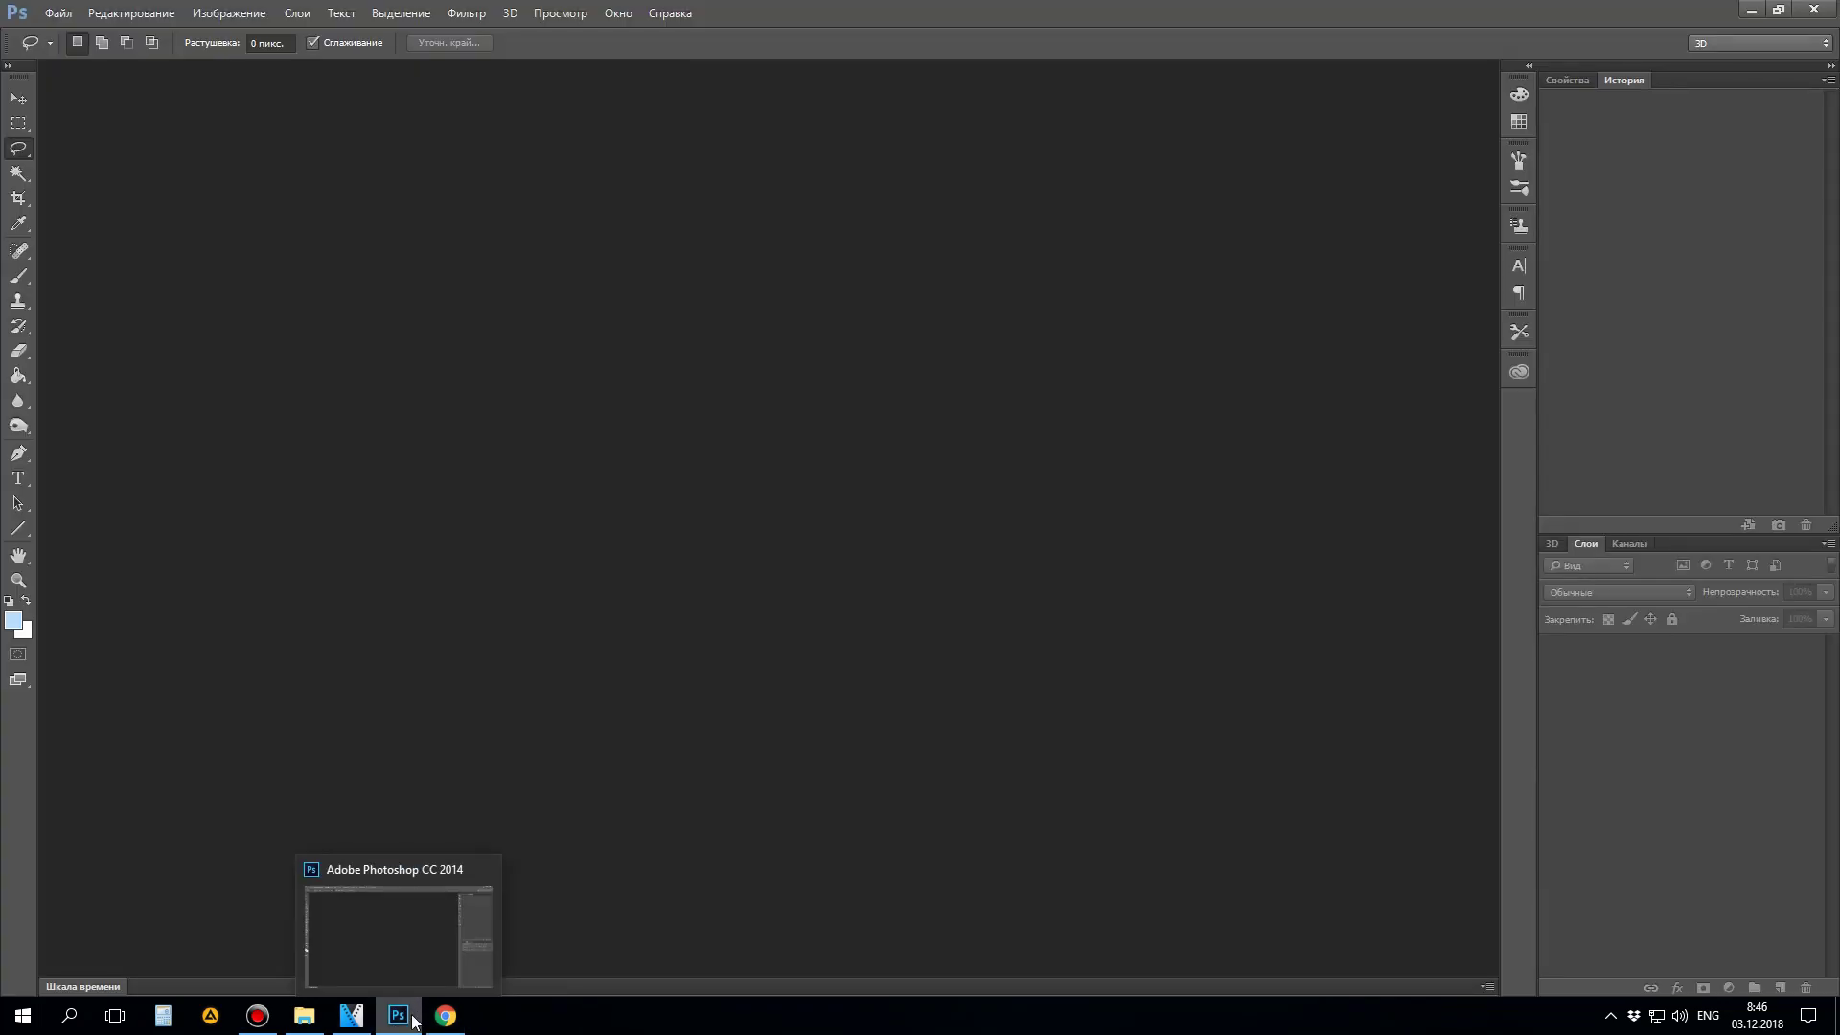
Step: Switch to Chrome and search Google for "самолет"
left_click(446, 1017)
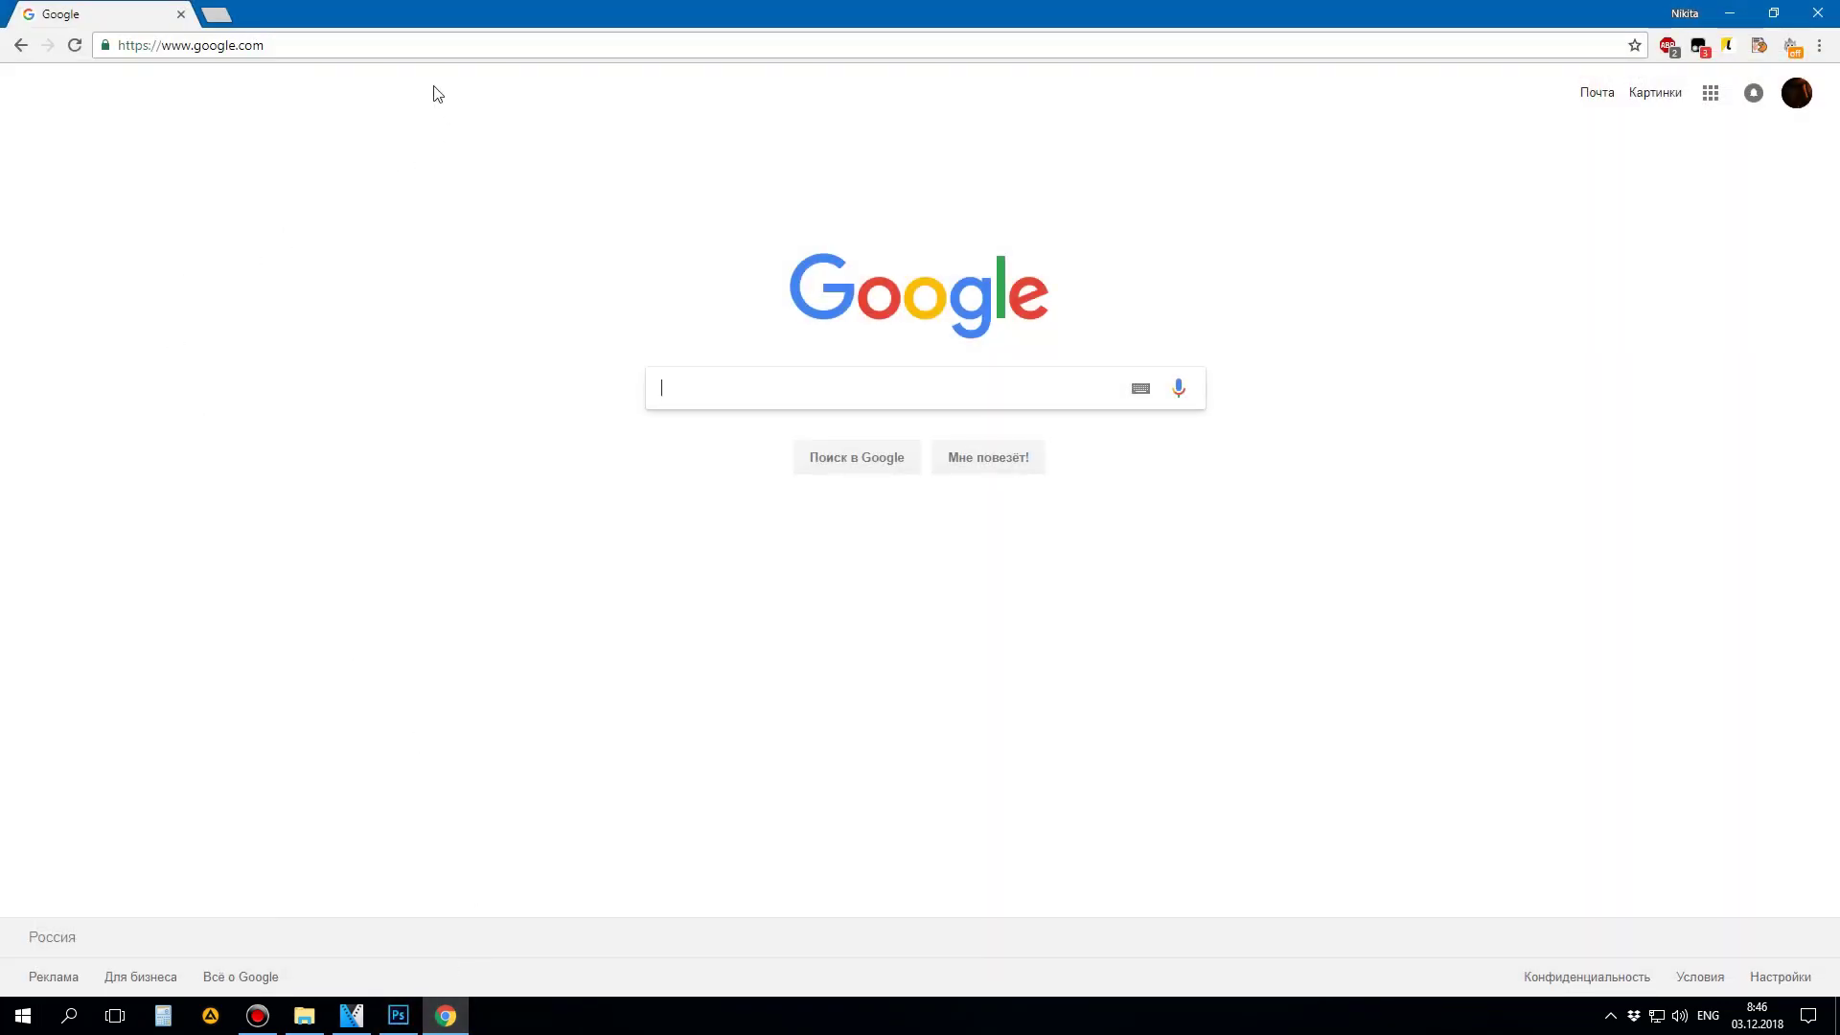
left_click(910, 386)
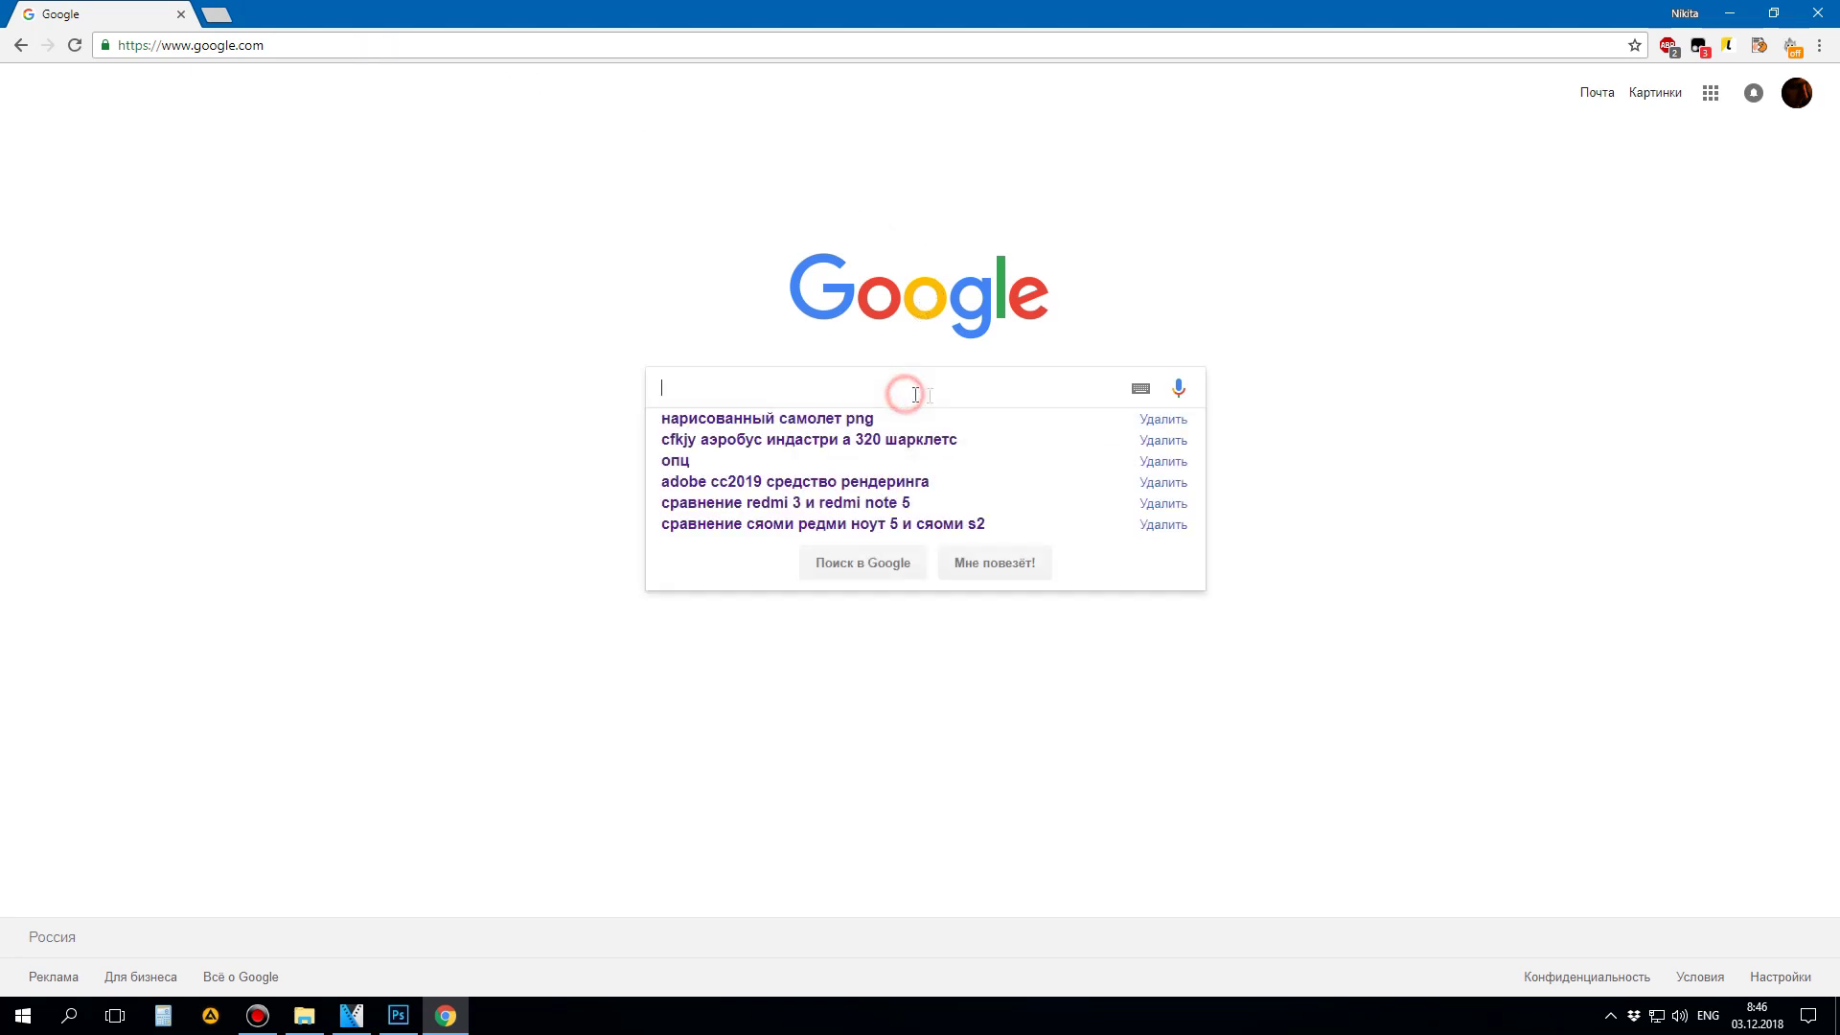
type("h")
key("BackSpace")
key("alt+shift")
type("cf")
key("Escape")
key("alt+shift")
type("самолет")
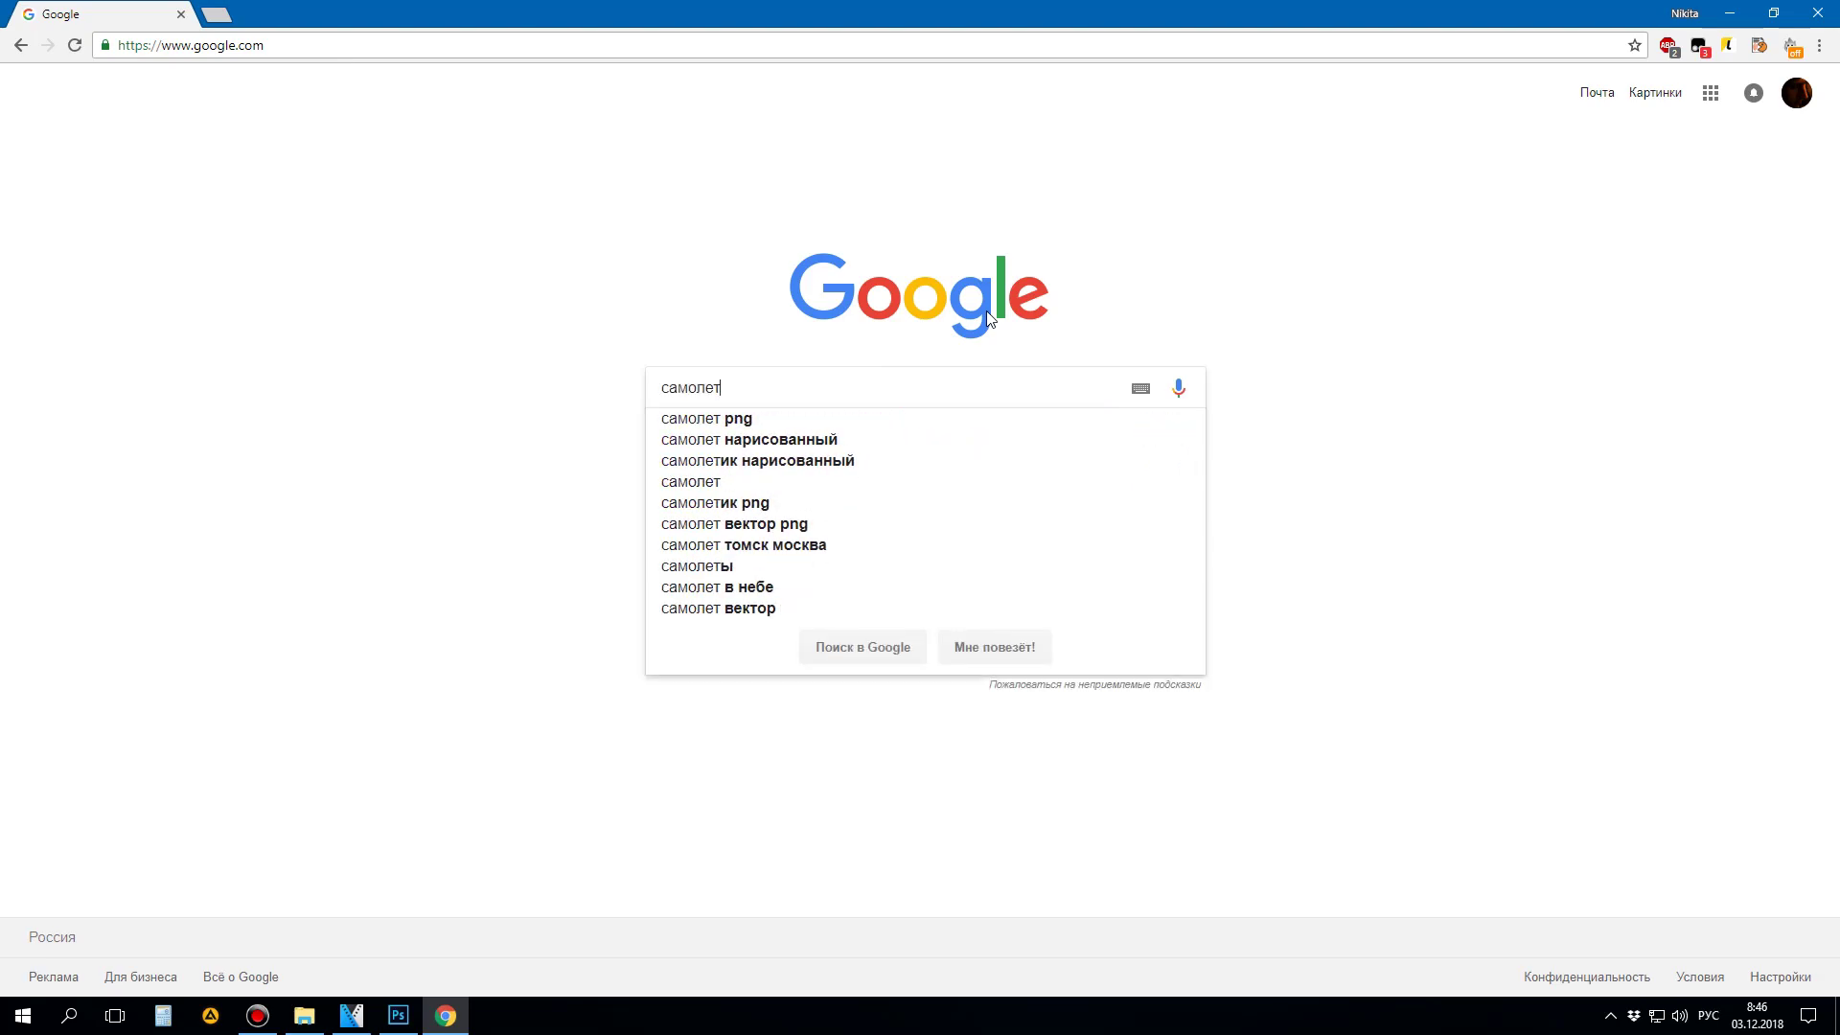
key("Return")
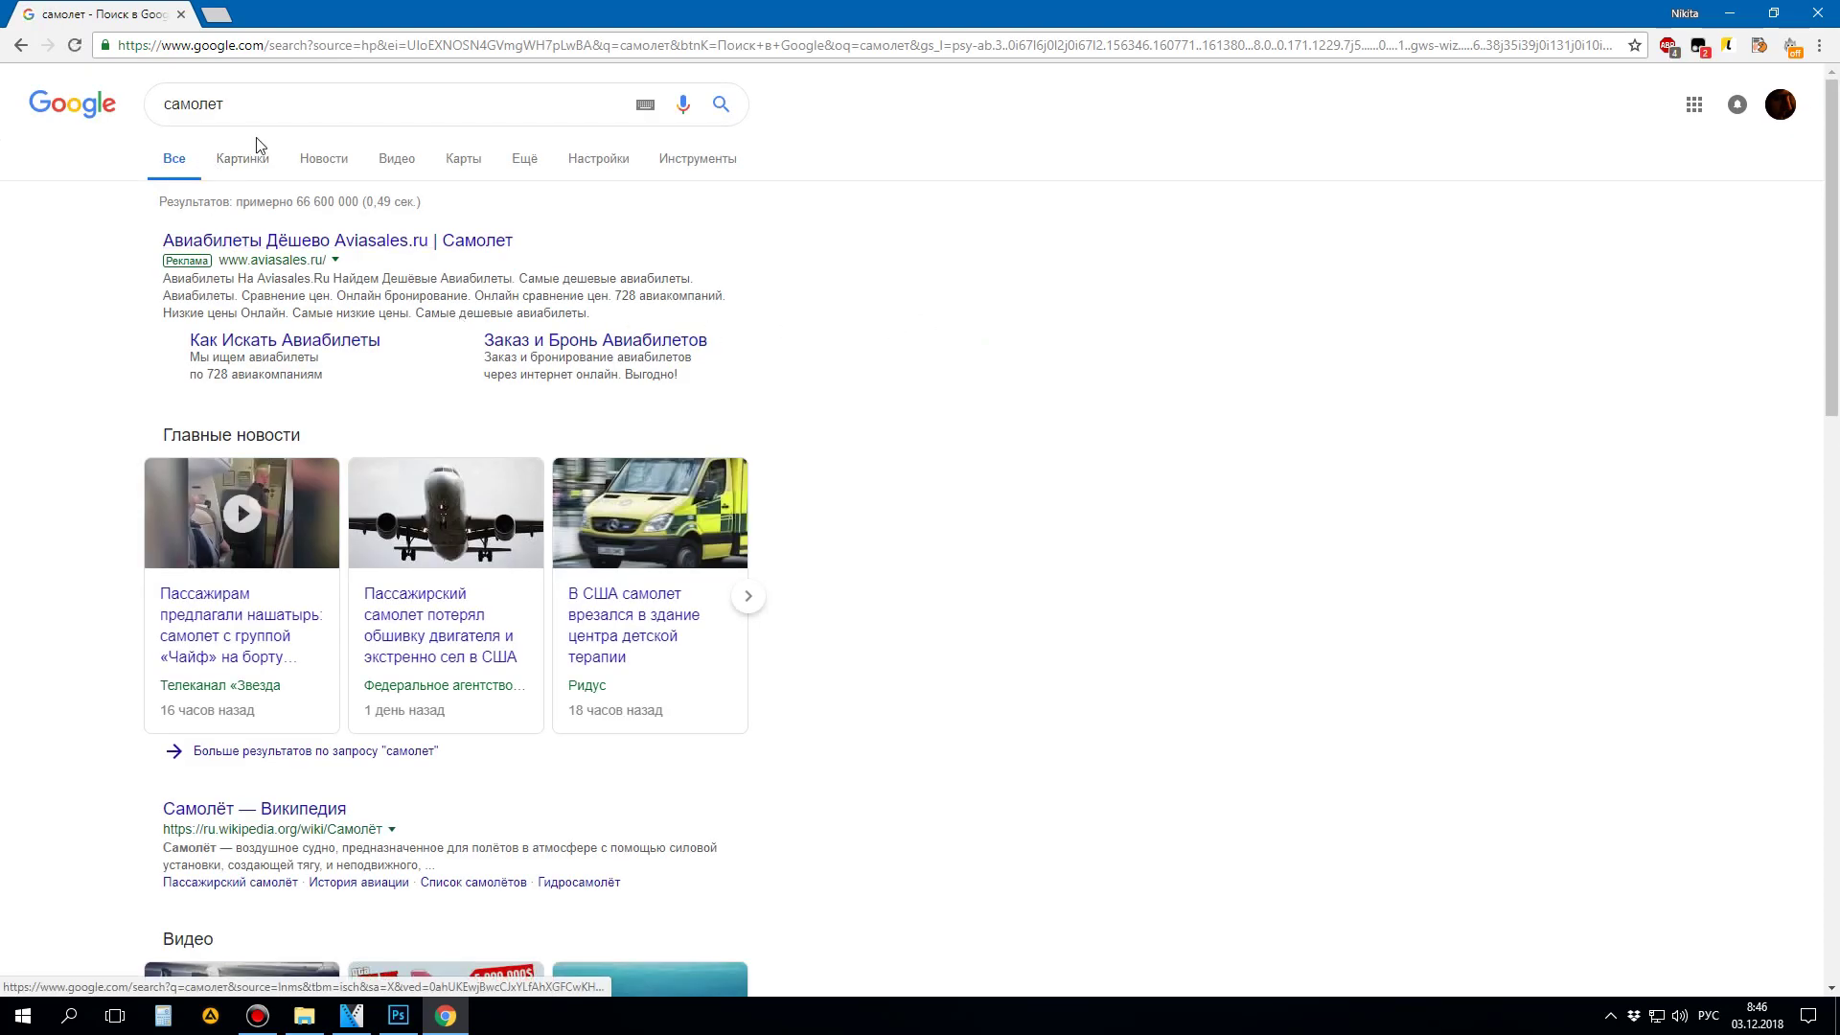
Step: Refine the Google query to "самолет png" and show the image results
left_click(166, 106)
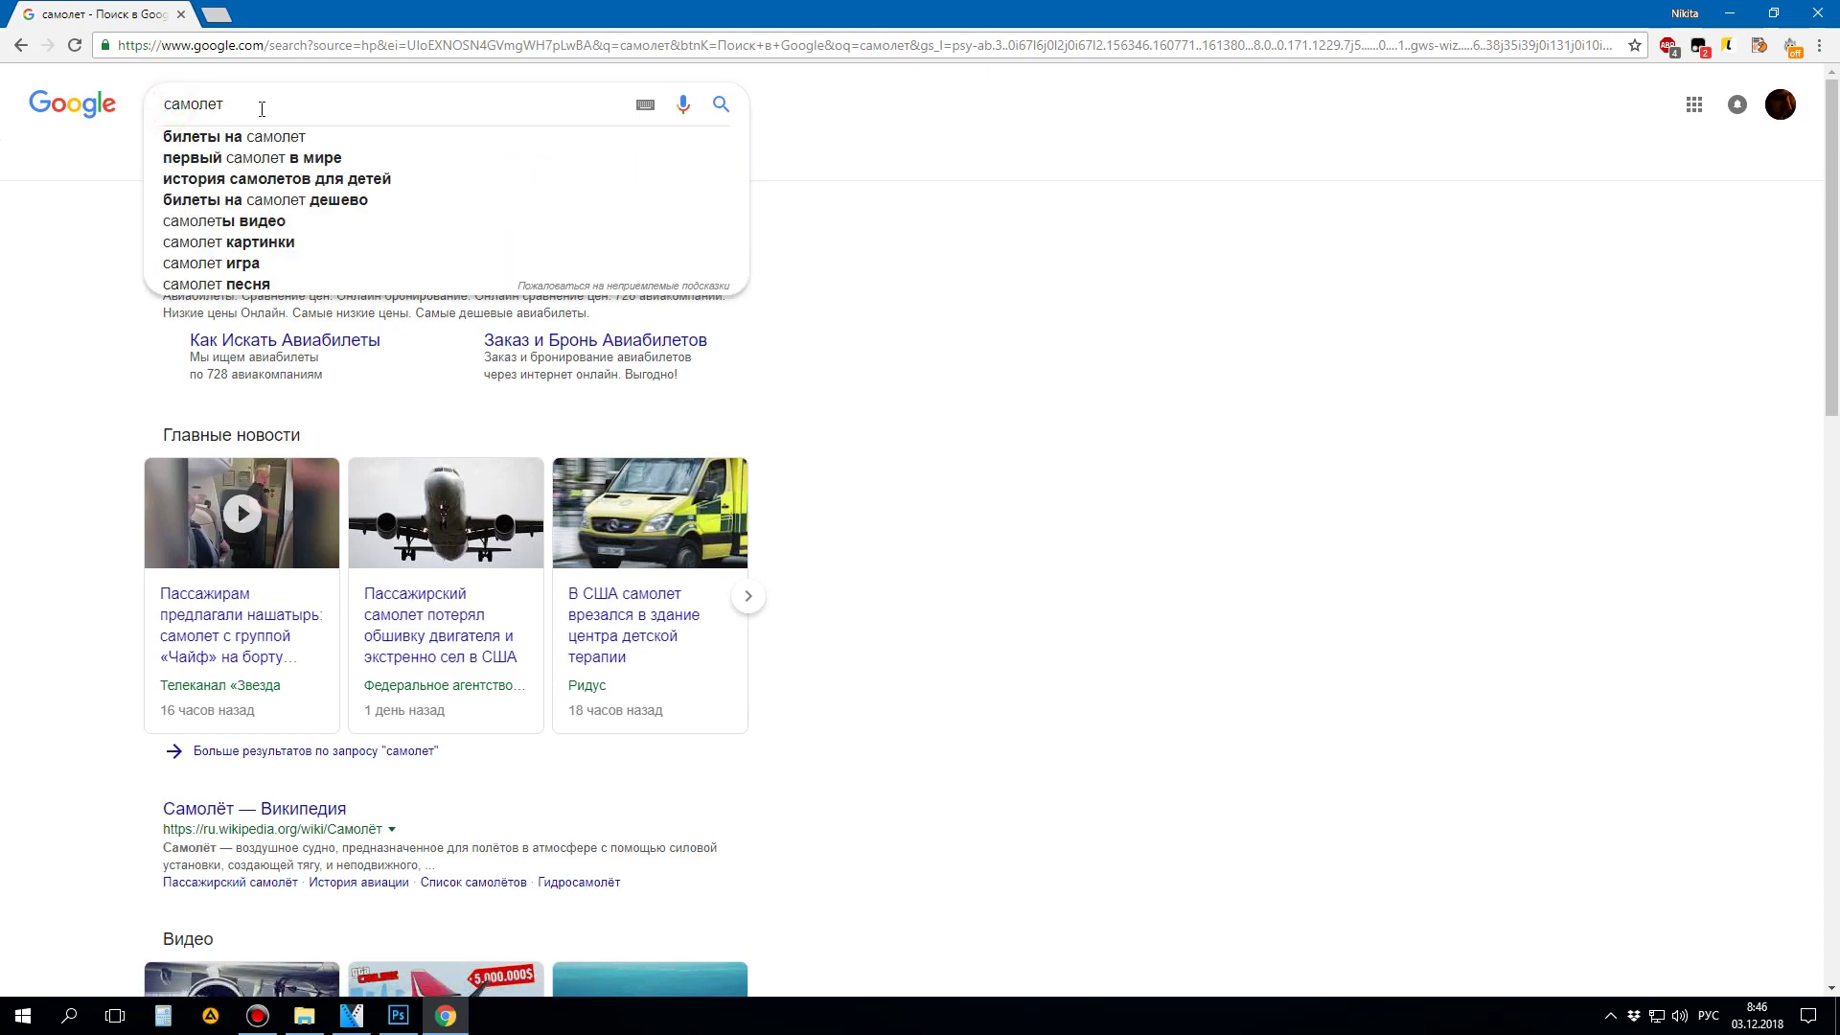
type("зт")
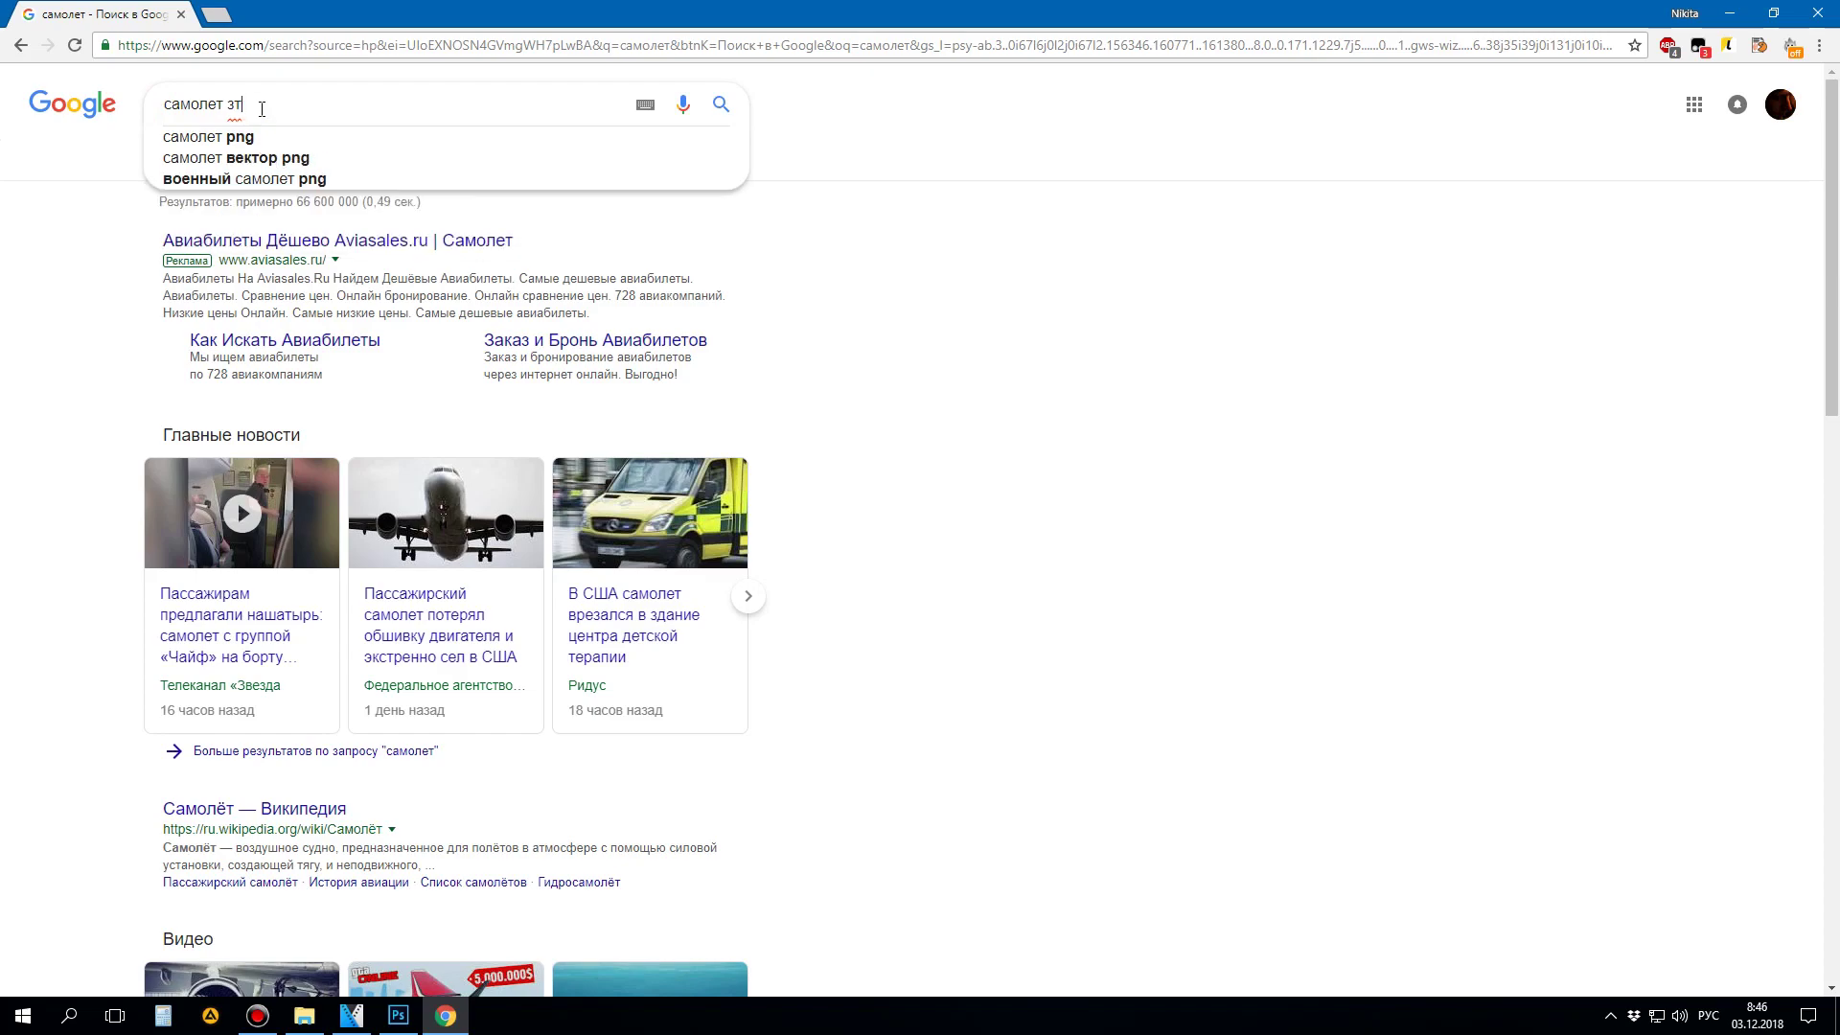
key("BackSpace")
key("BackSpace")
key("alt+shift")
type("png")
key("Return")
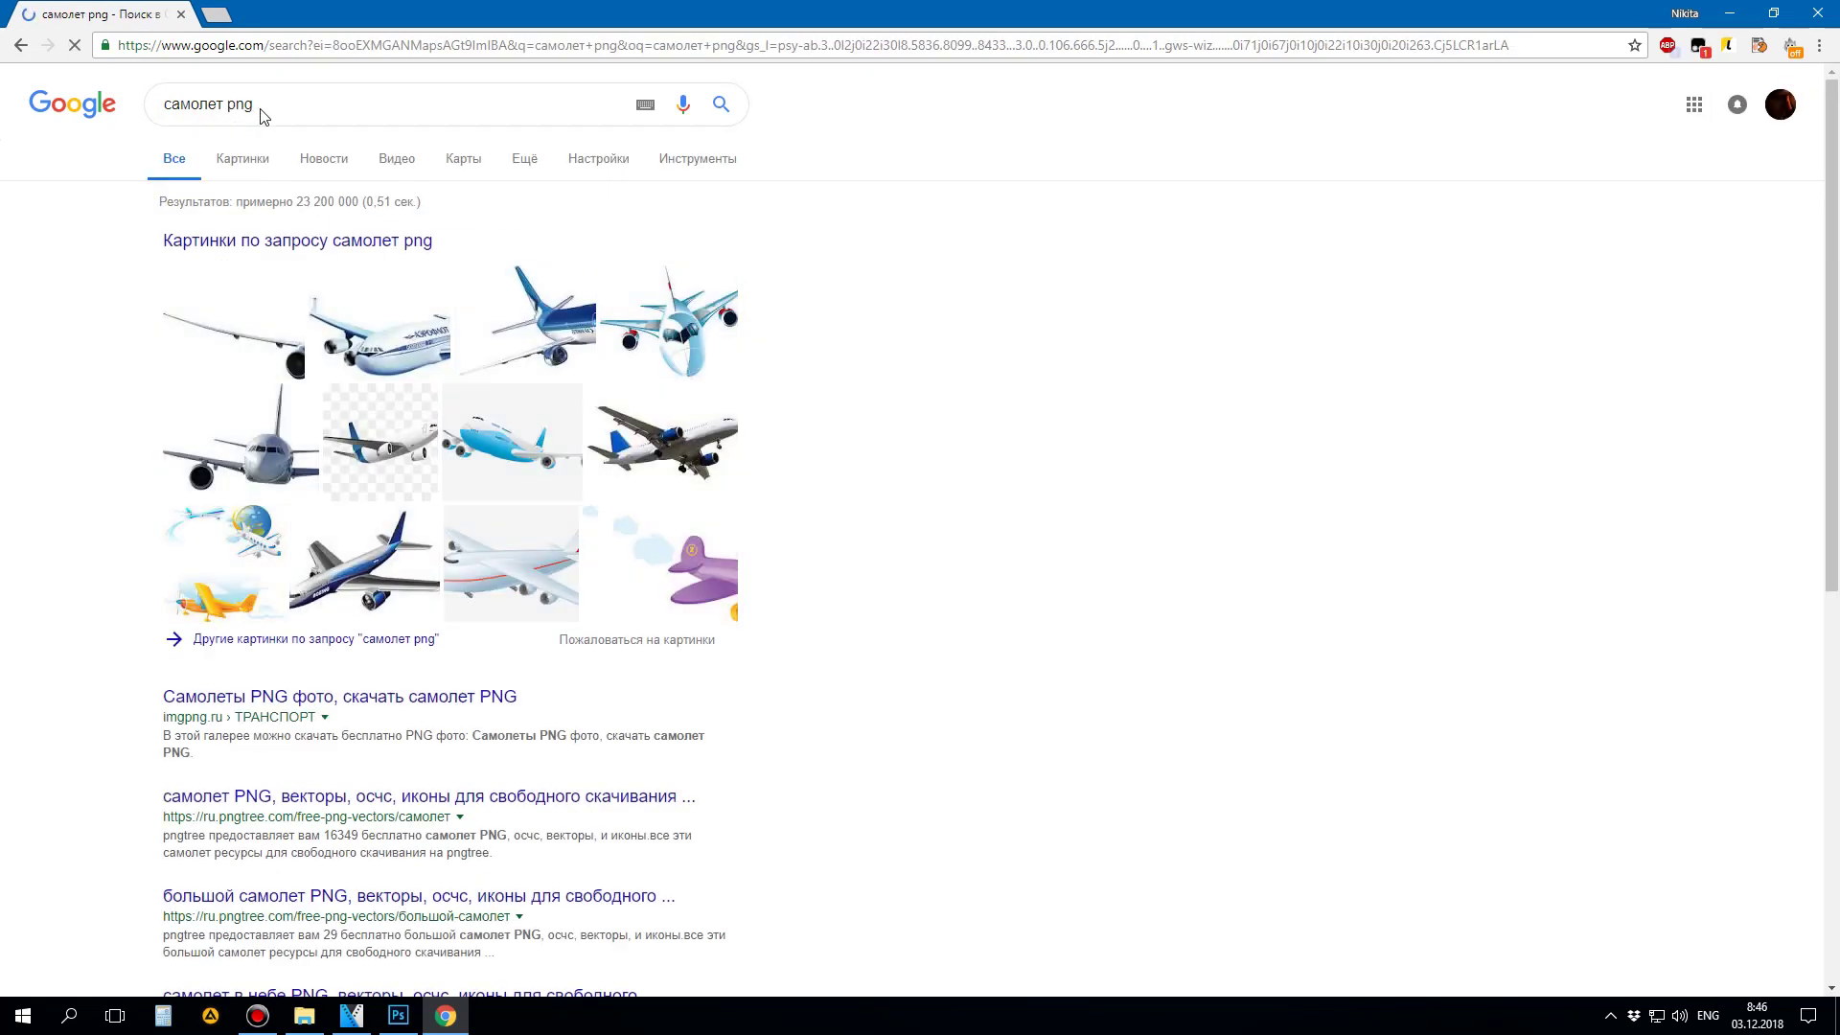
left_click(242, 159)
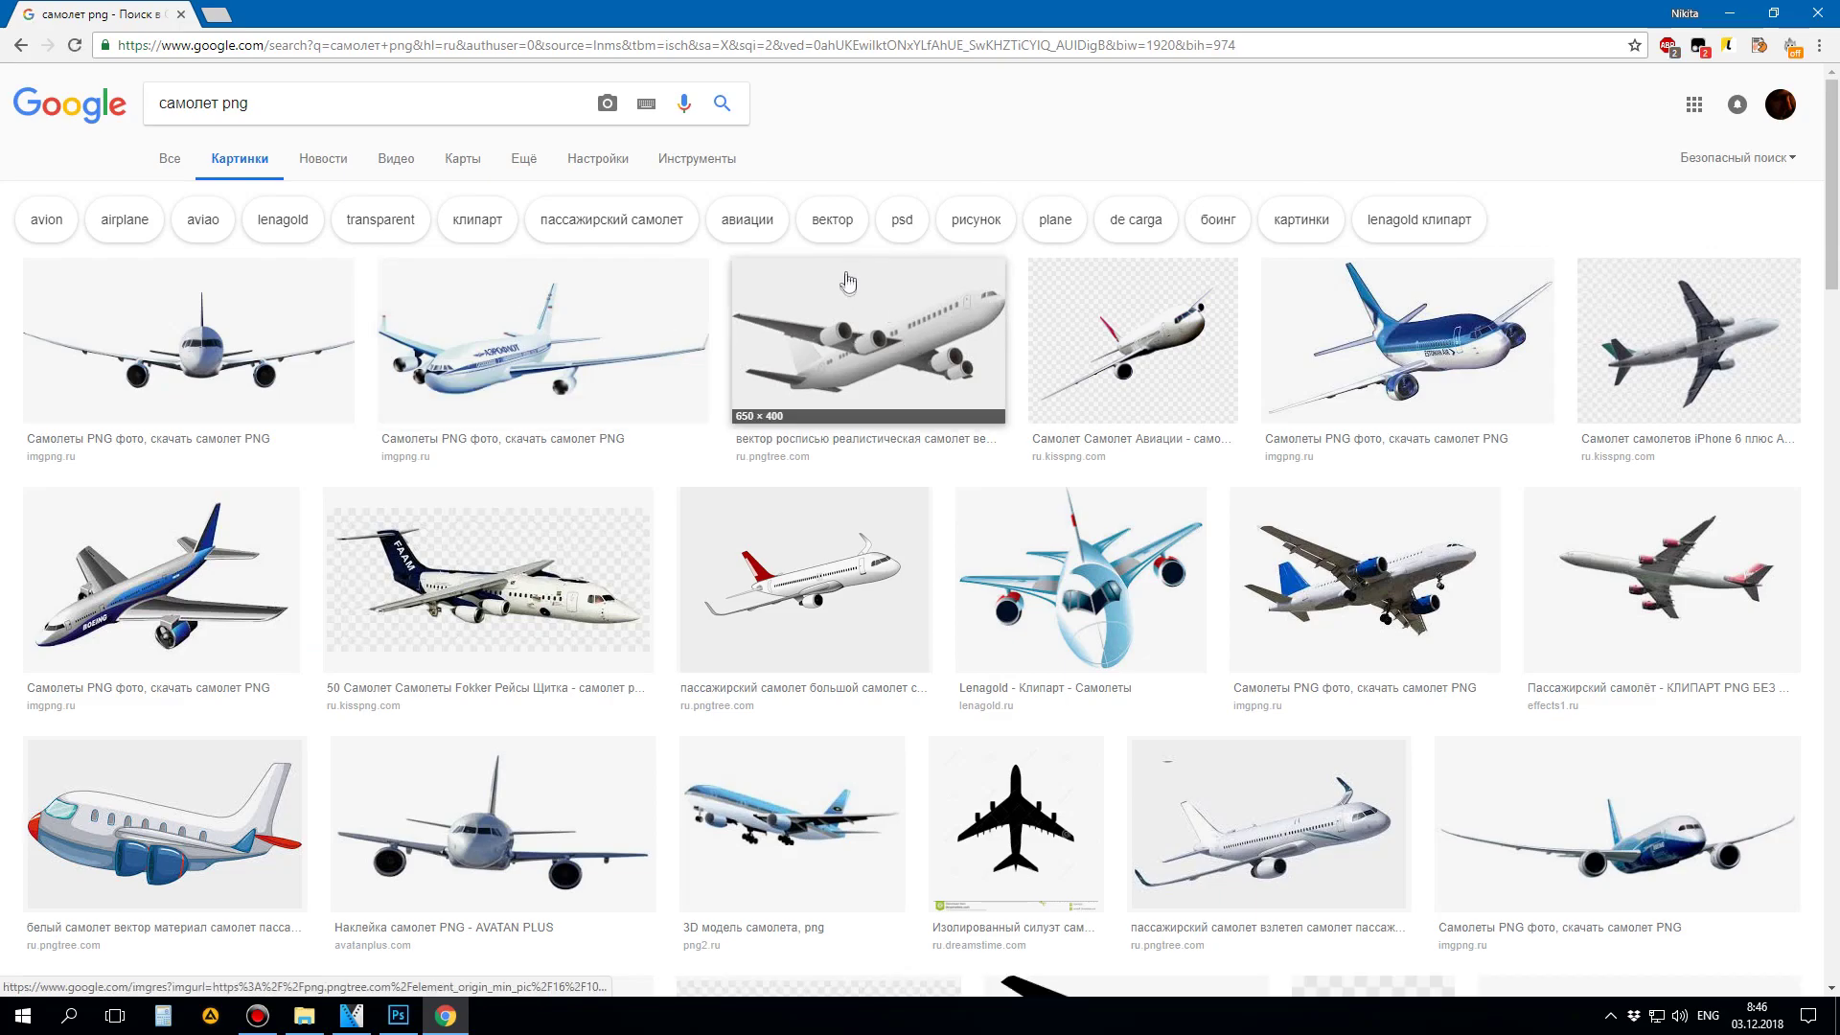
Step: Open the Air France airliner and the plain white airliner from web-tch.ru in separate new tabs from the image results
scroll(1240, 423, "down", 3)
scroll(505, 357, "up", 3)
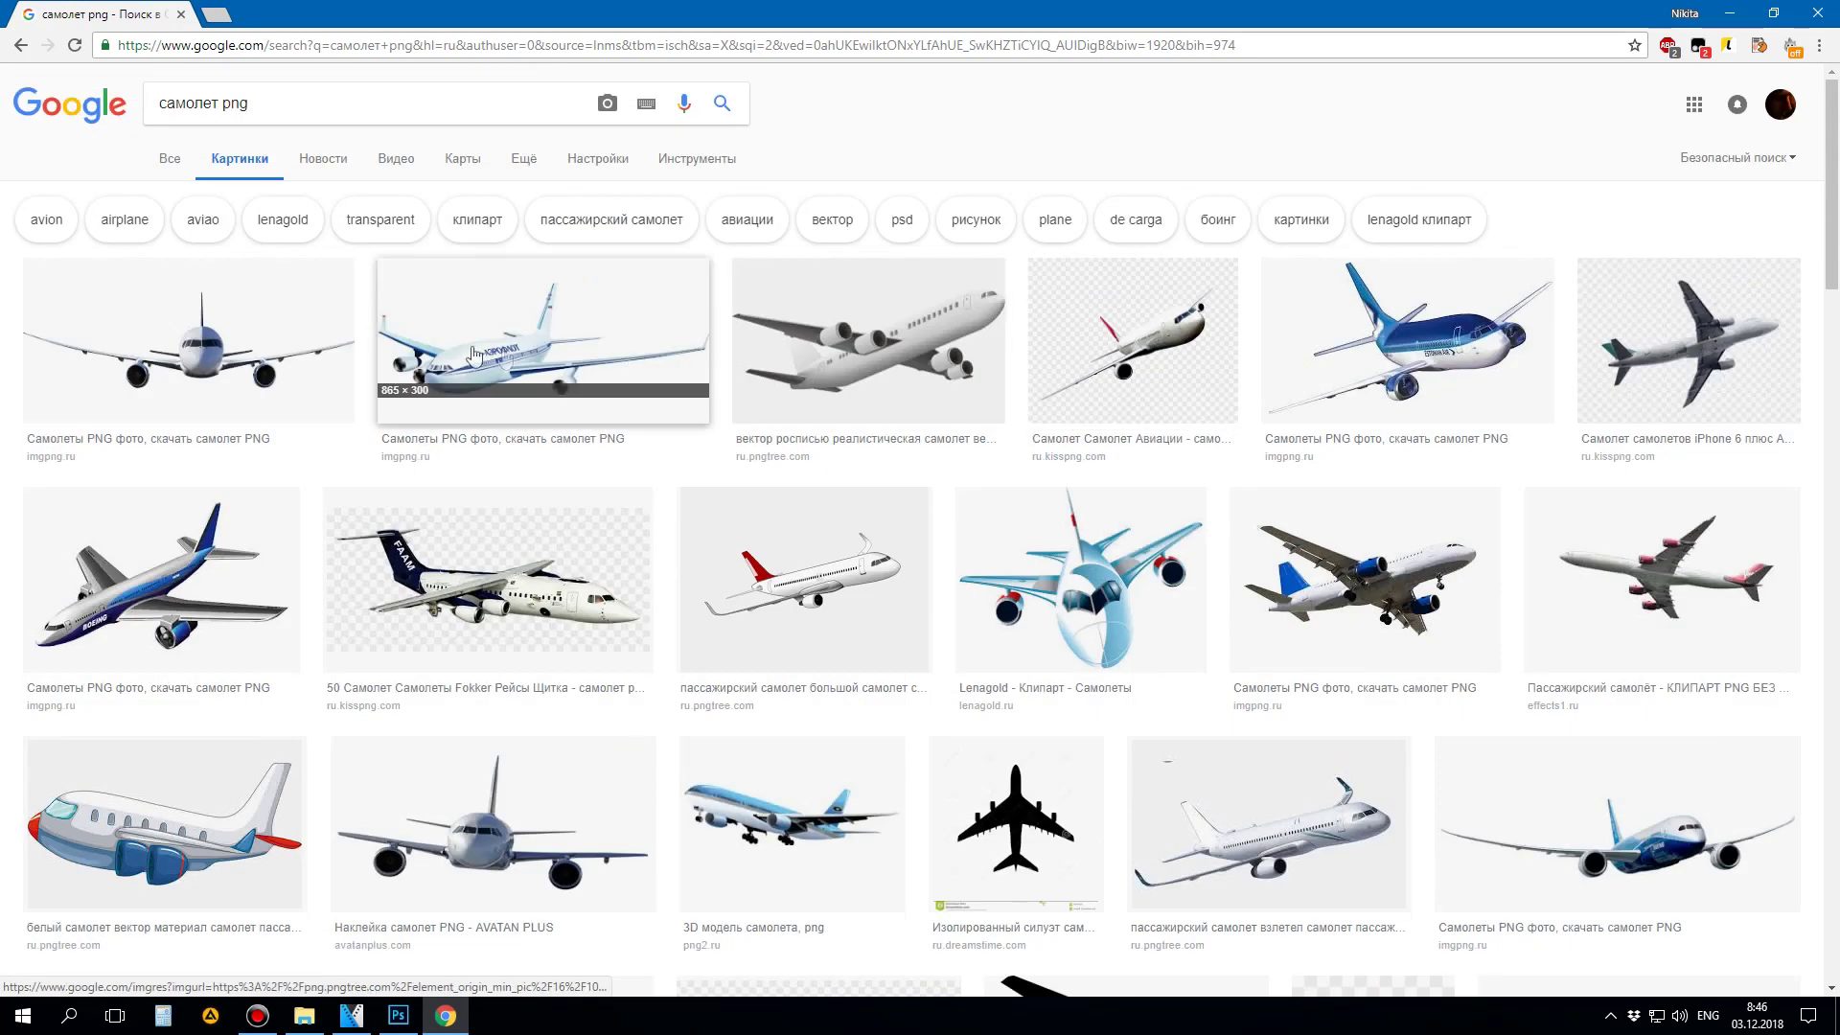
scroll(1085, 530, "down", 6)
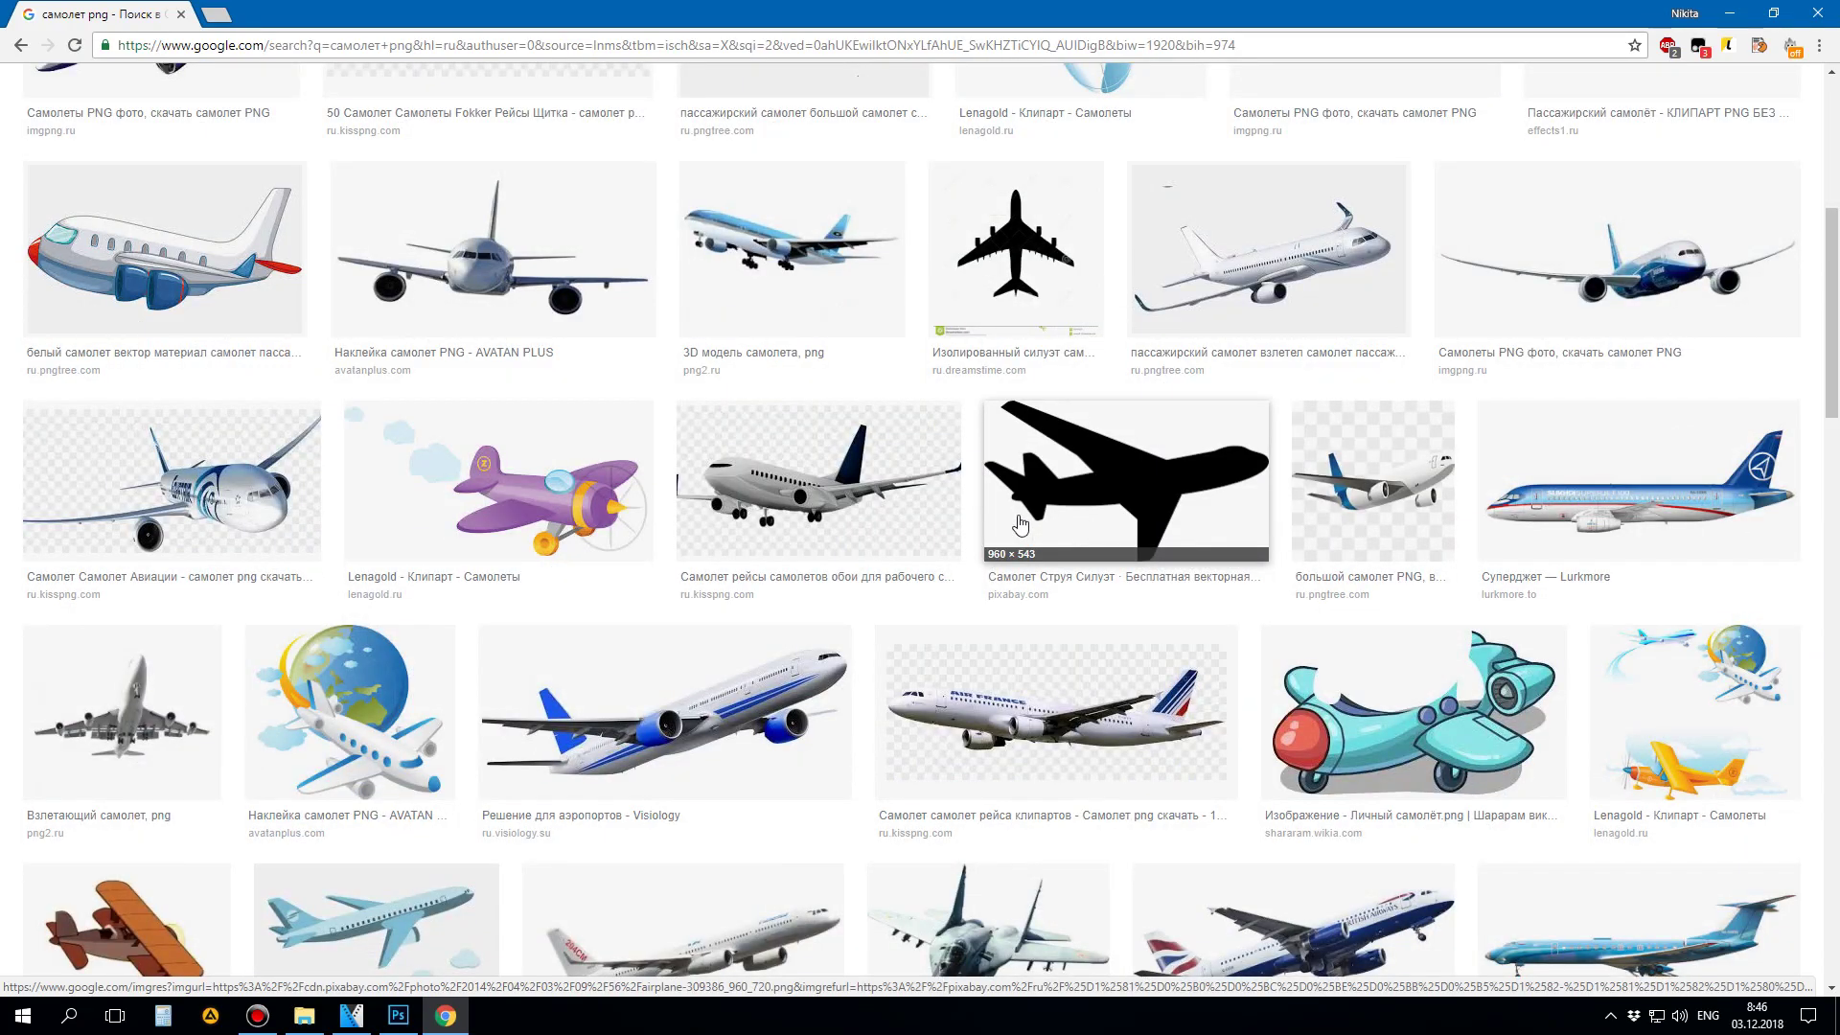
middle_click(1090, 686)
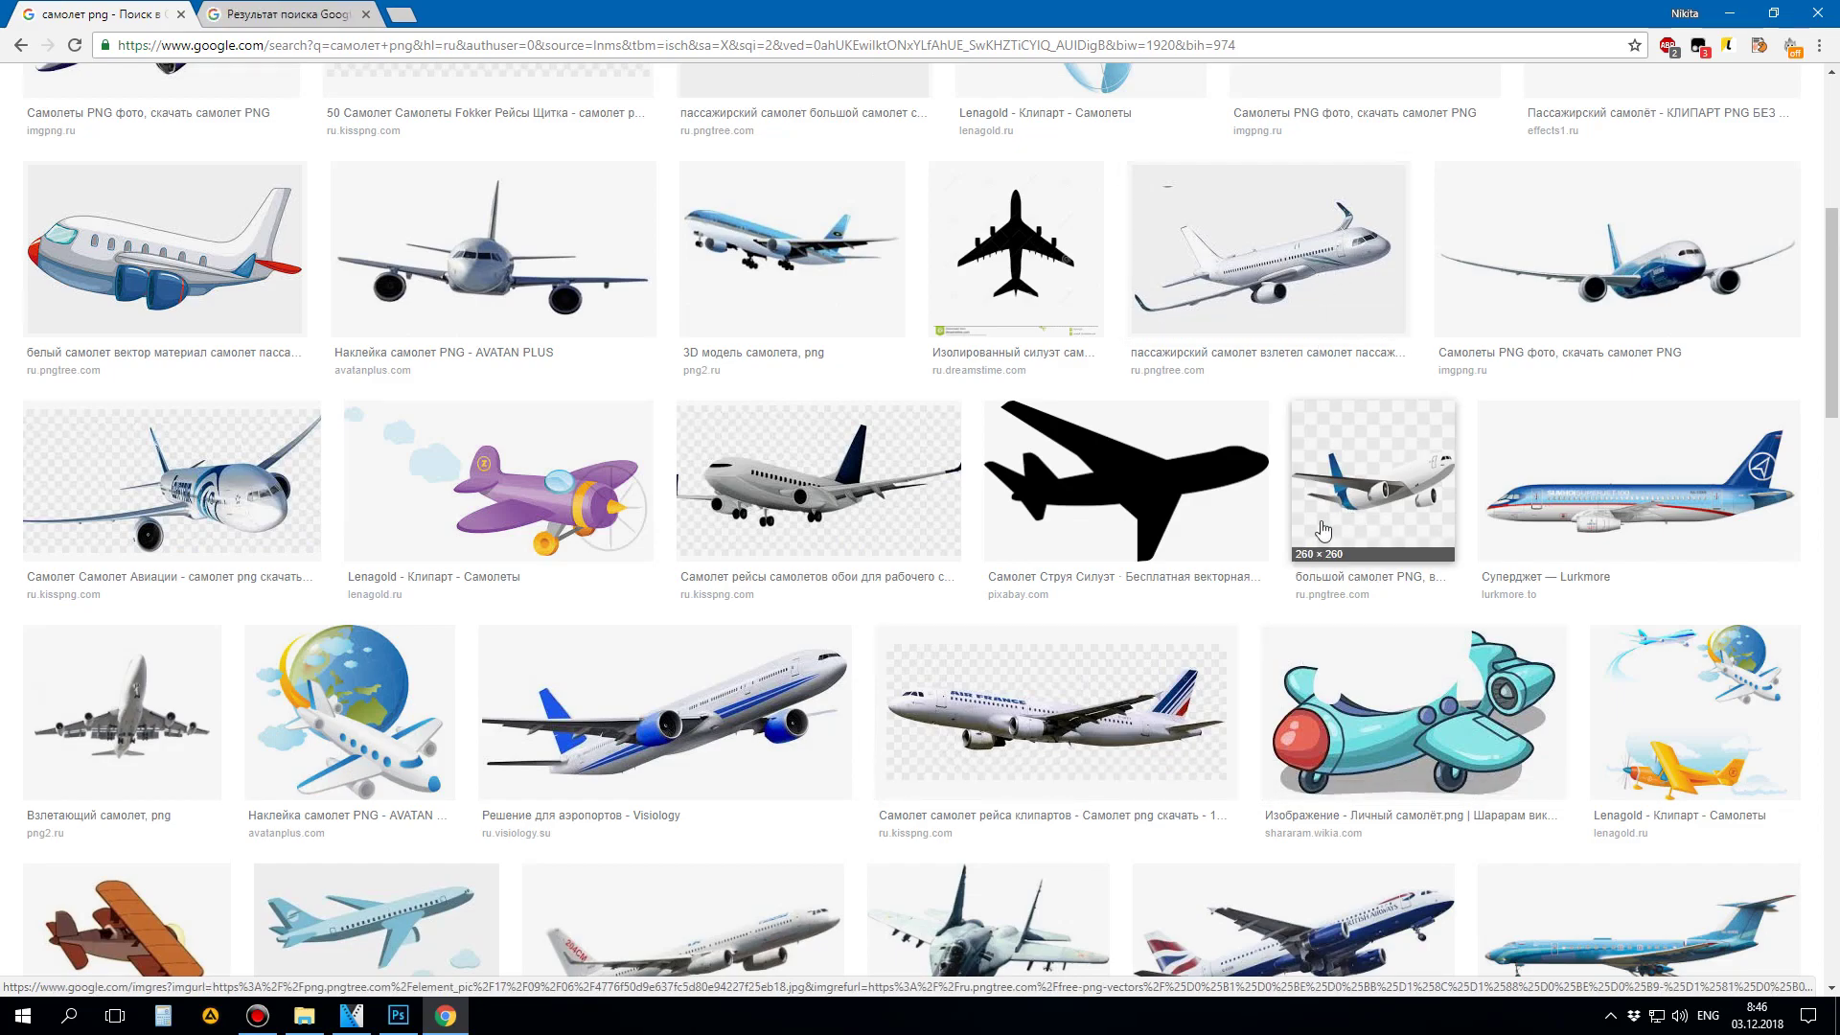
scroll(958, 745, "down", 1)
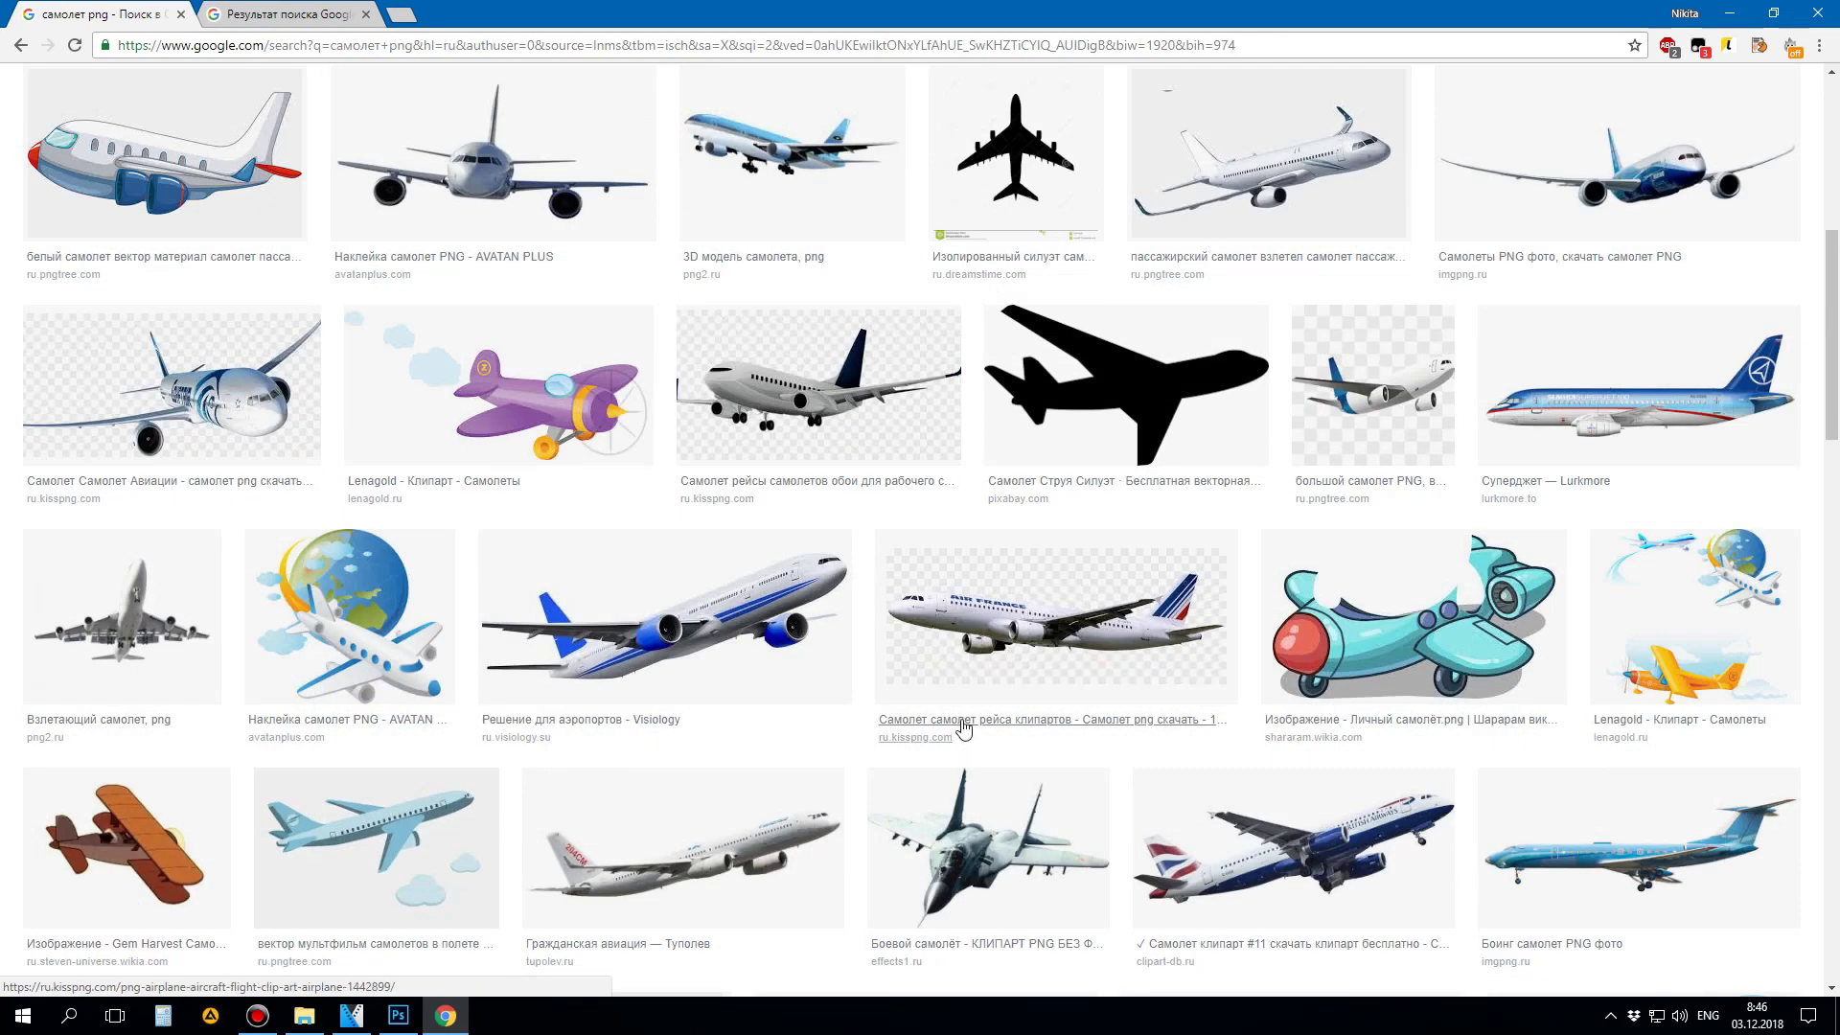
scroll(963, 724, "down", 3)
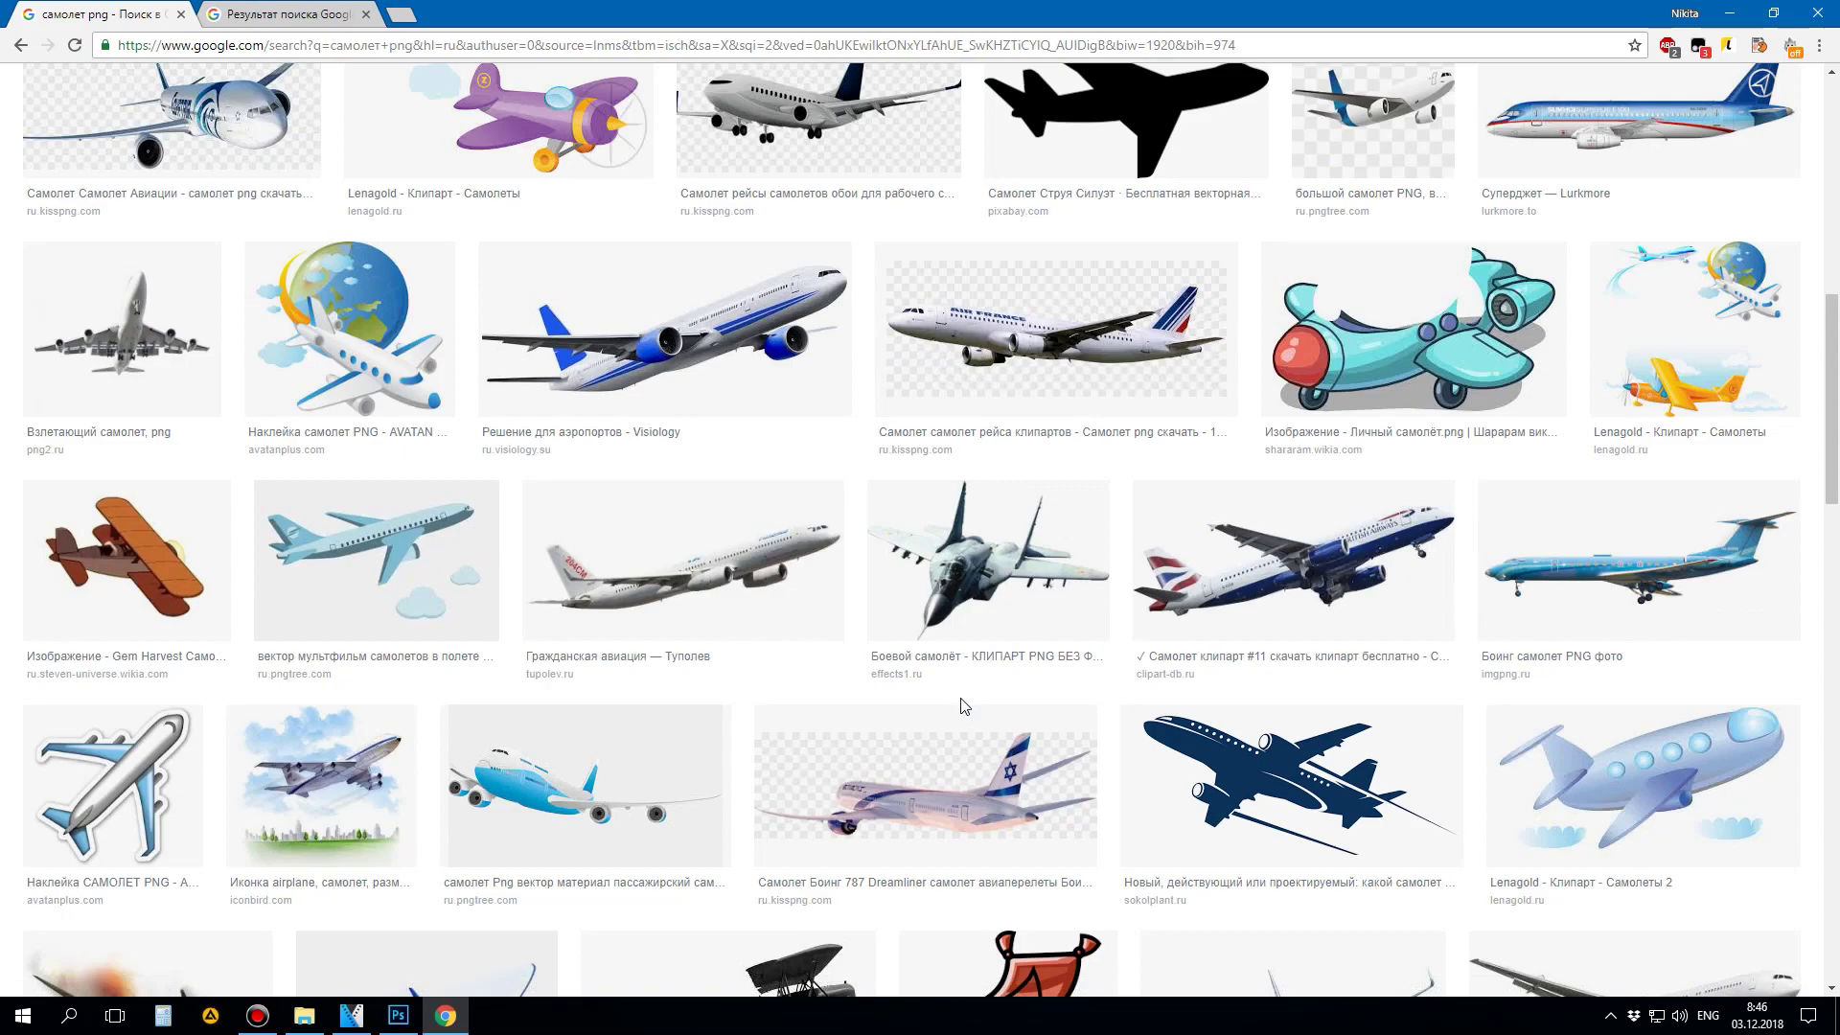
scroll(963, 690, "down", 4)
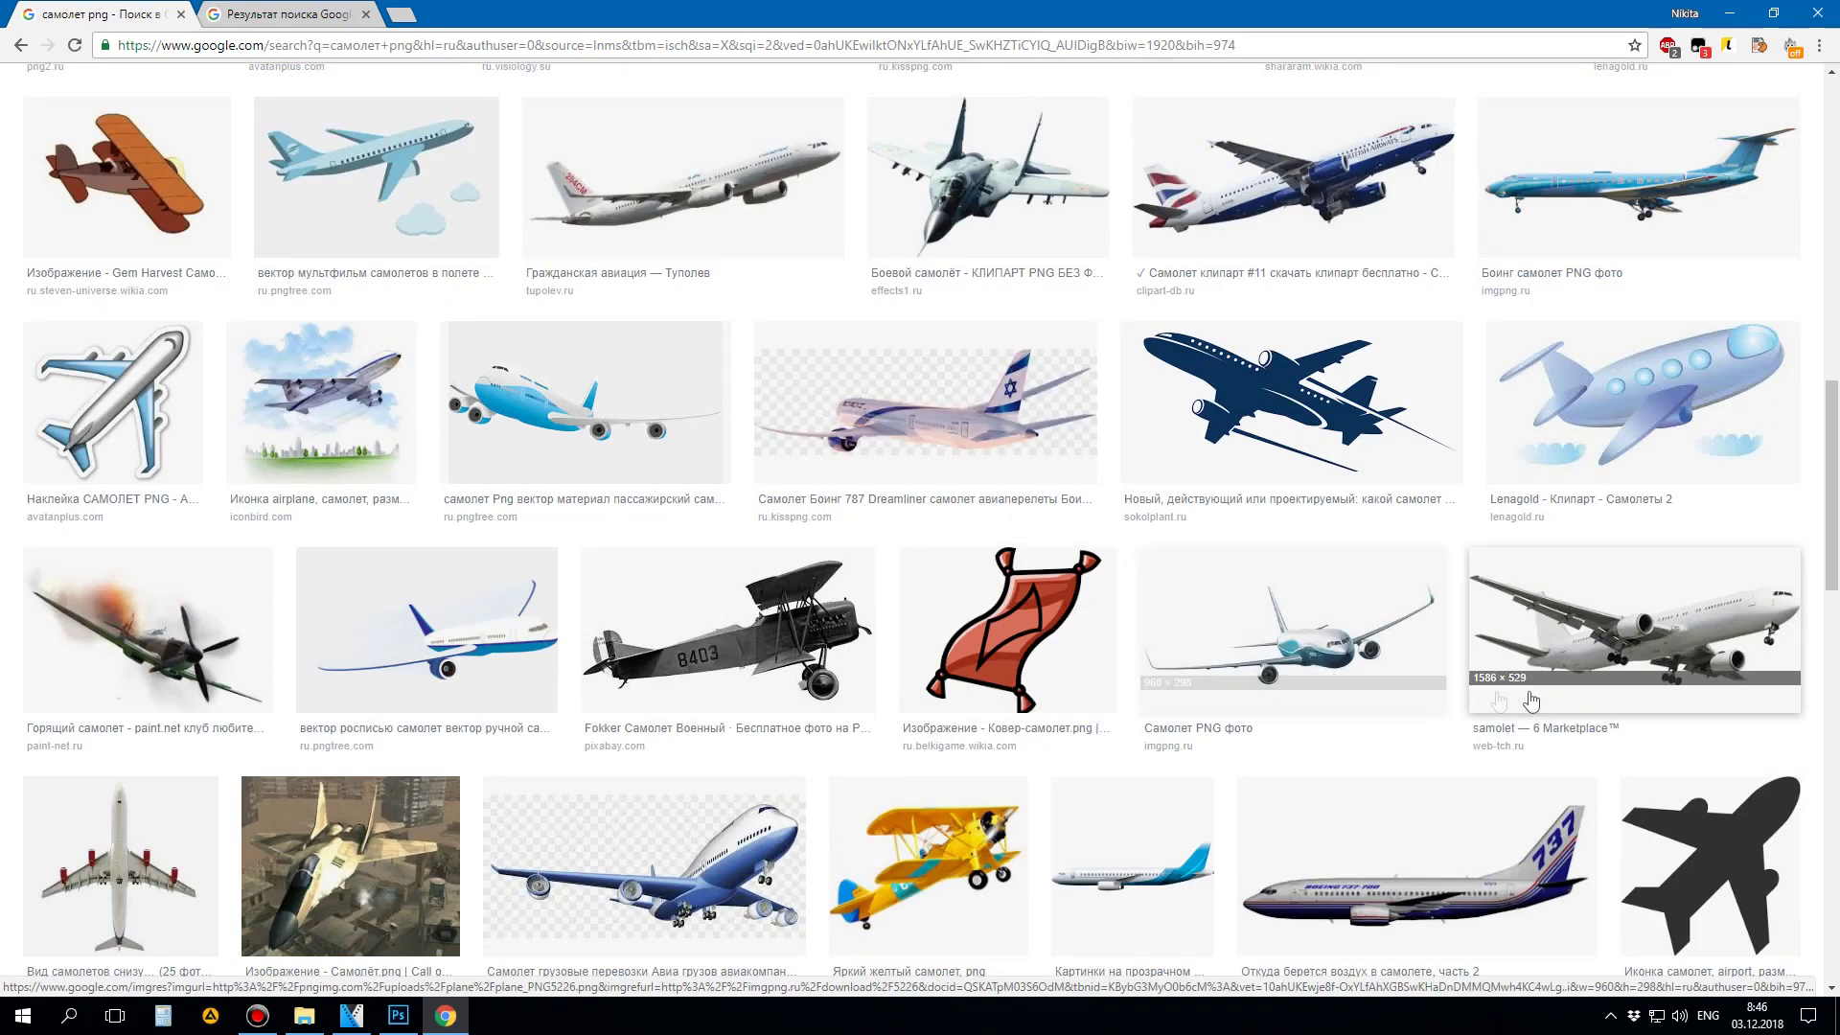
middle_click(1593, 644)
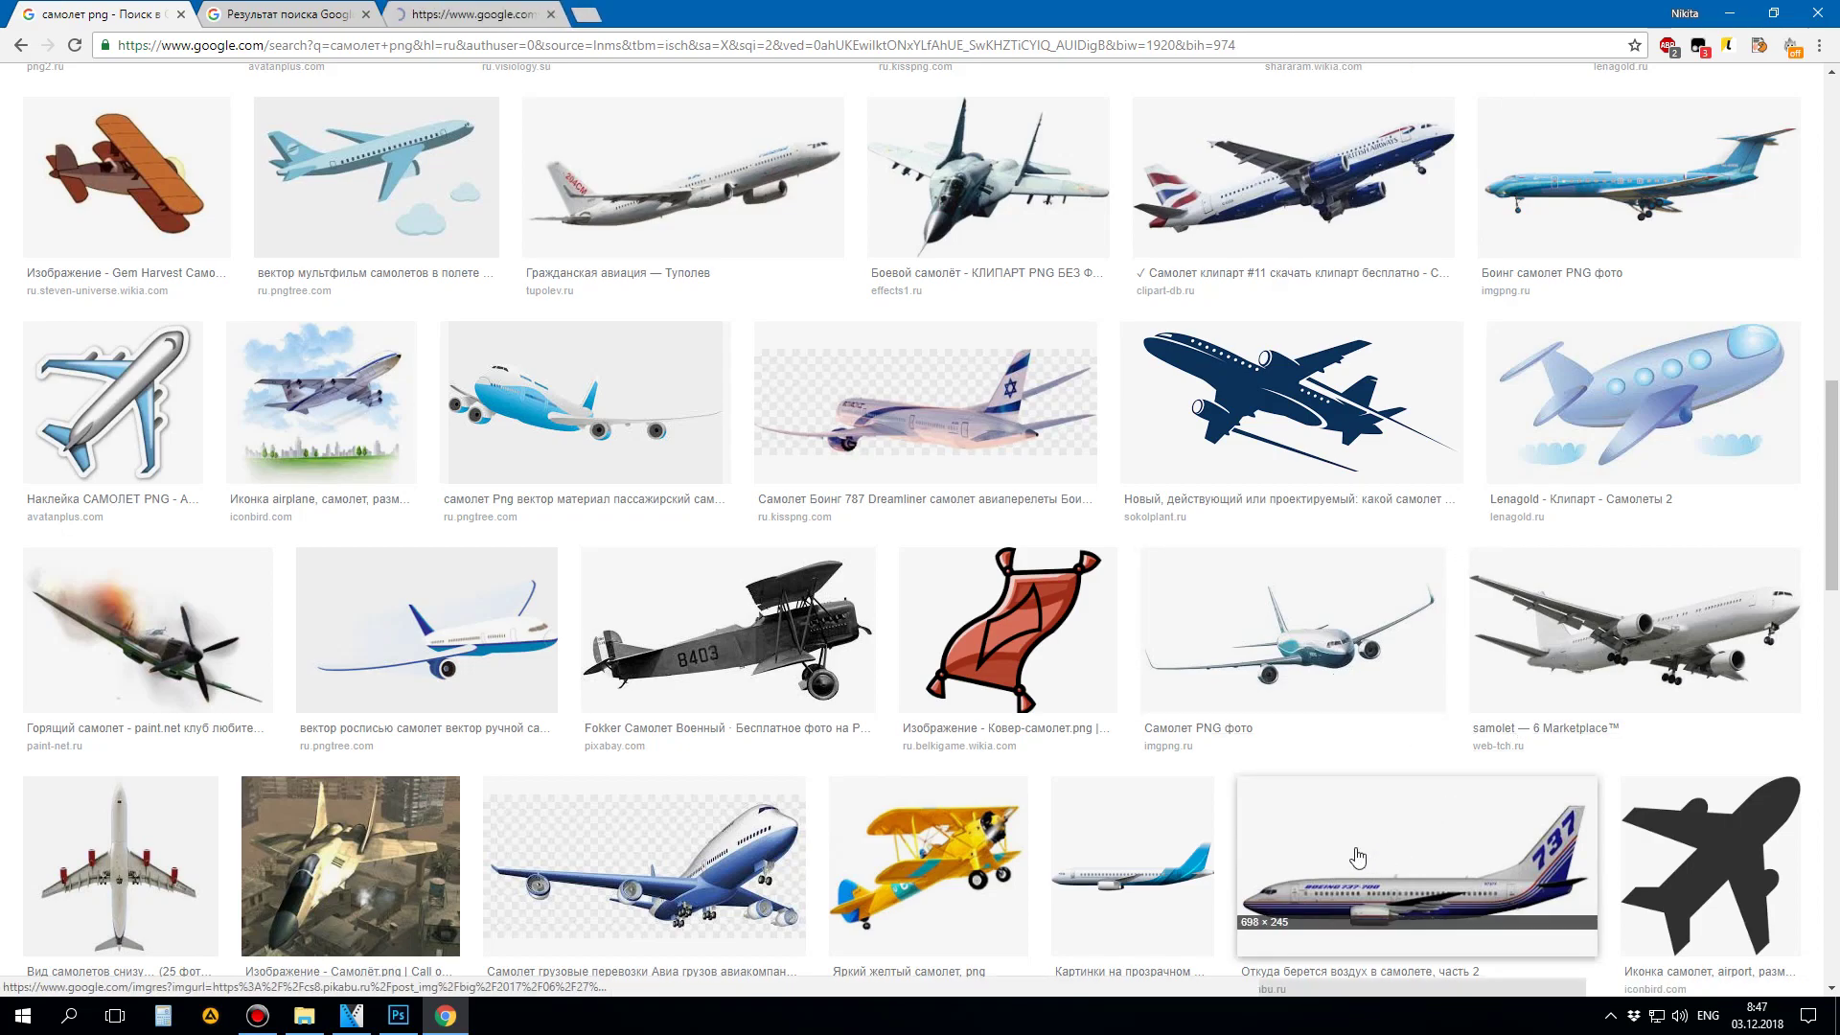
Step: Look through further airplane results and compare the enlarged Air France and plain white airliner images
scroll(1176, 743, "down", 2)
scroll(1177, 743, "down", 2)
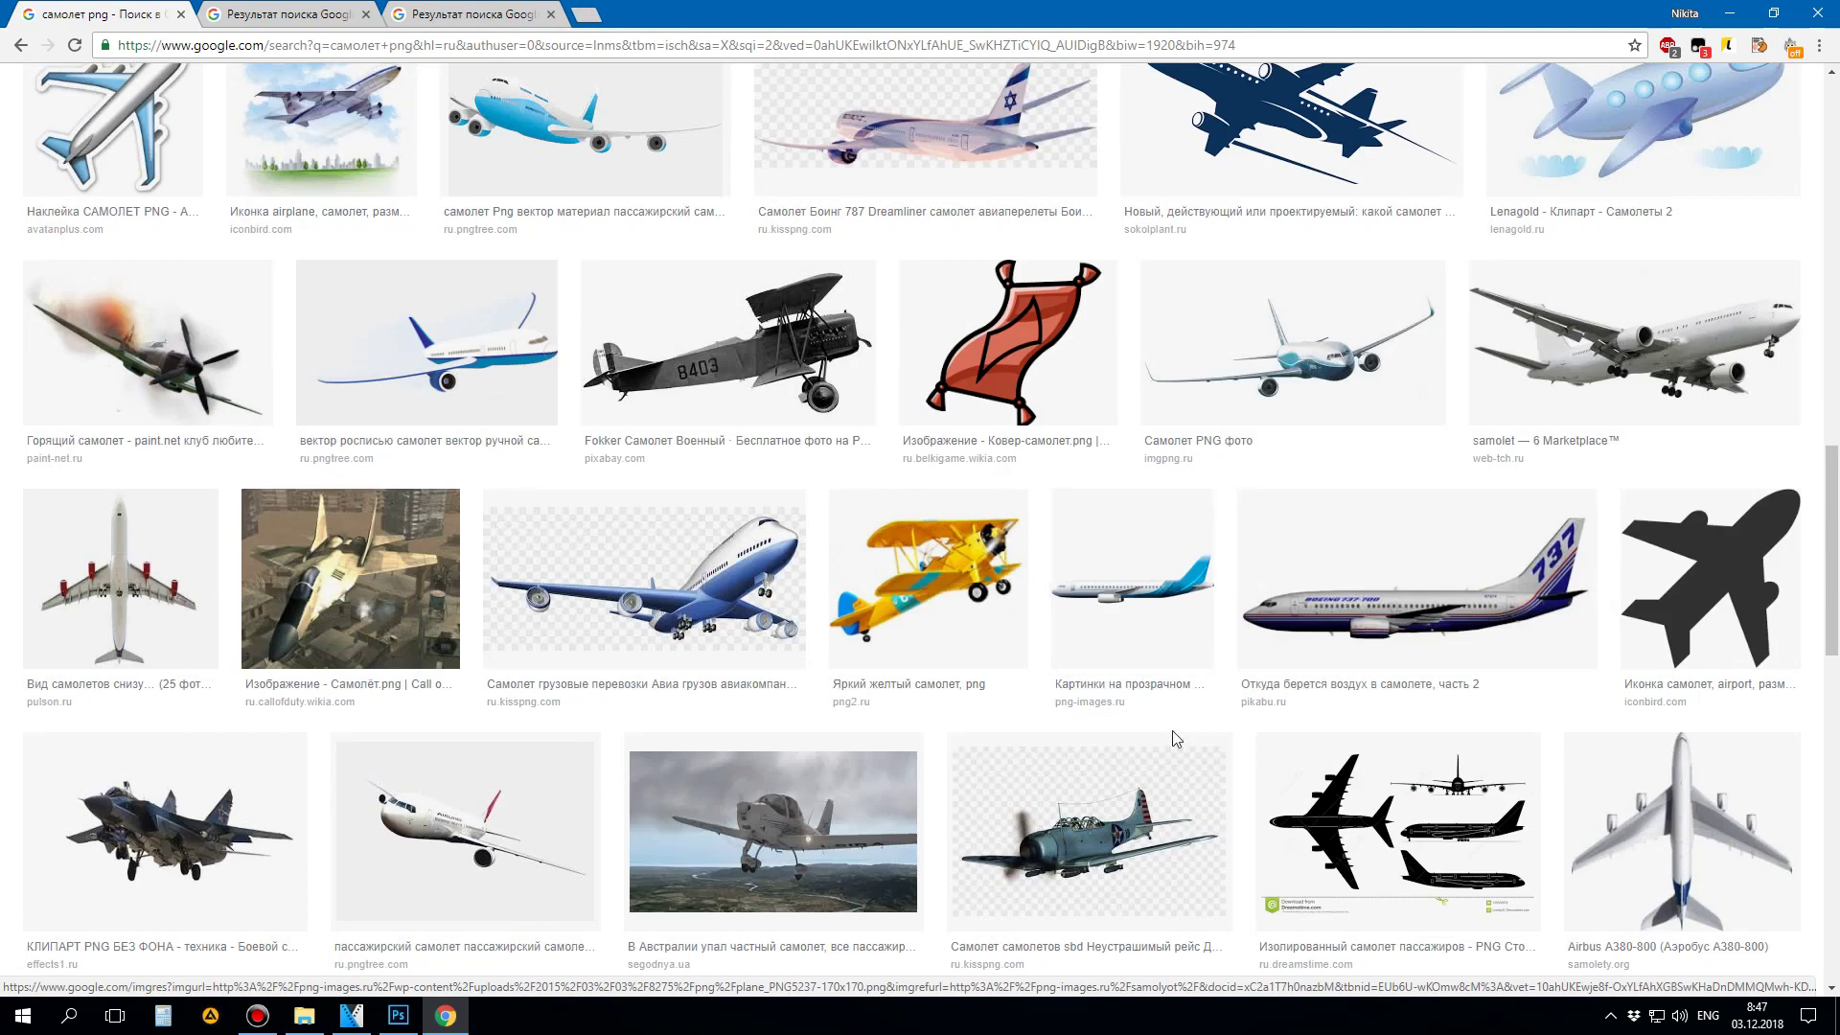
scroll(1571, 383, "down", 2)
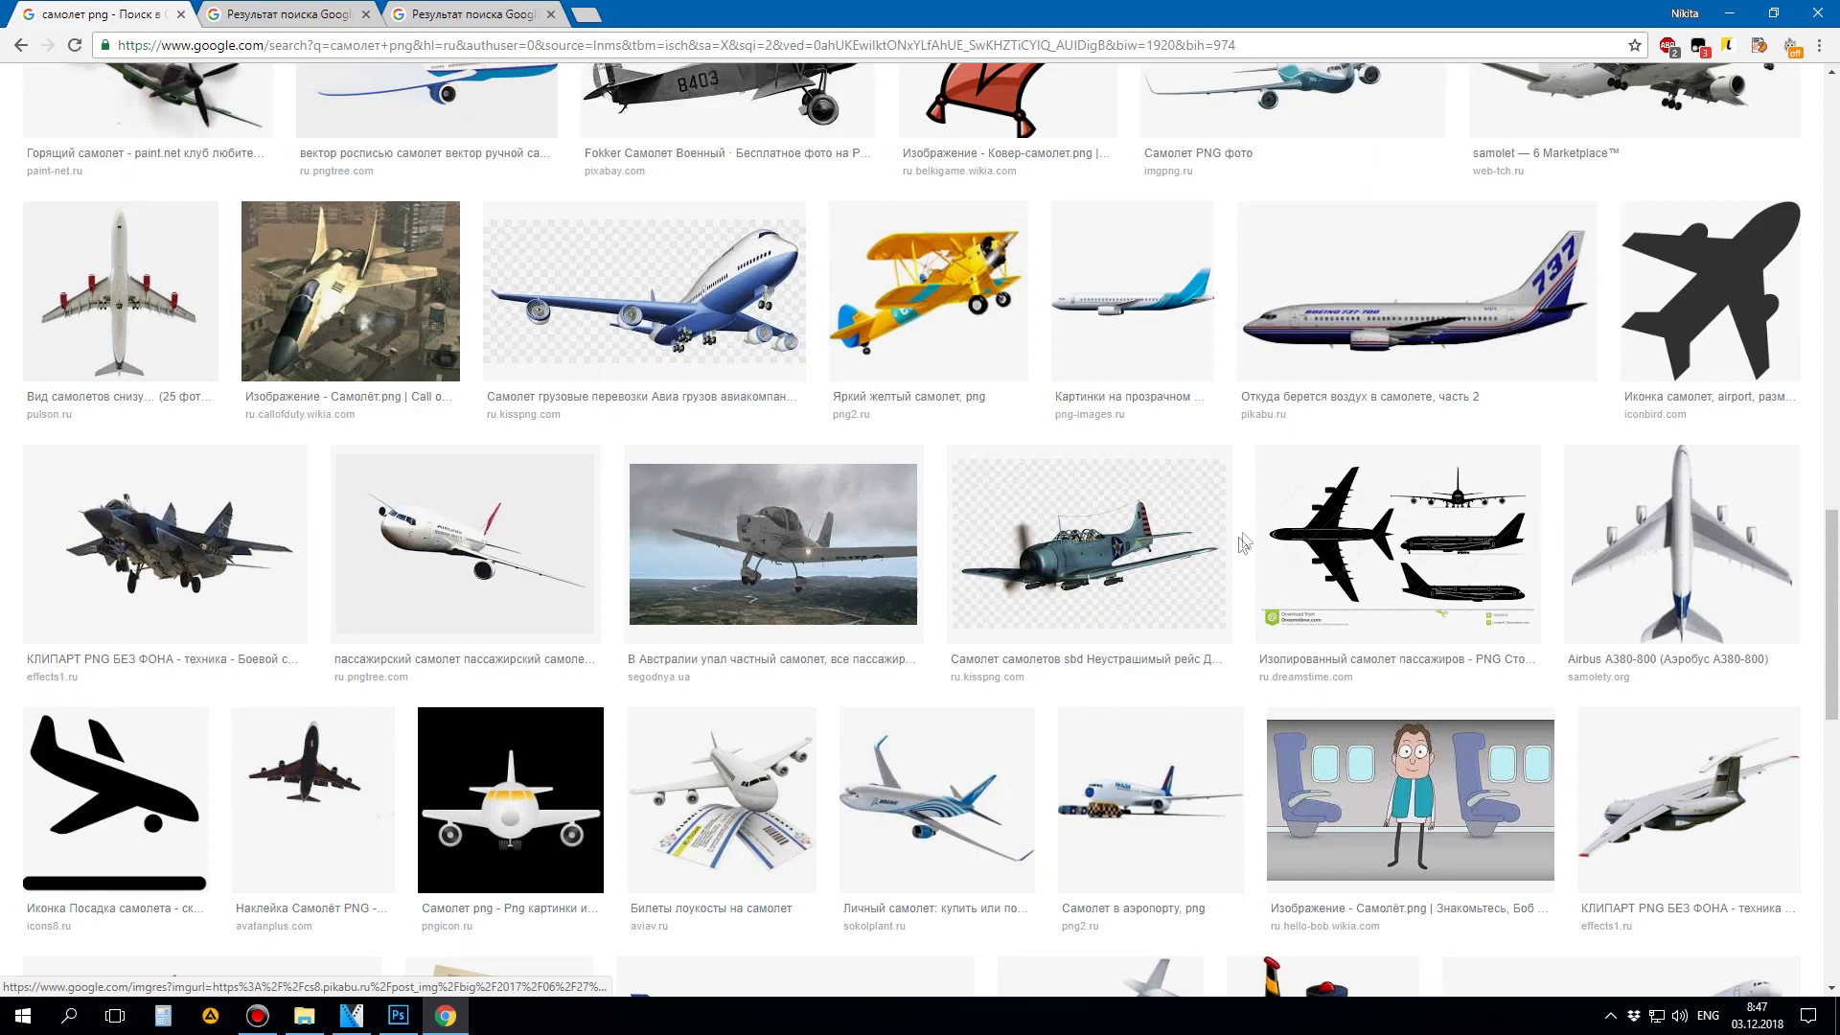
left_click(300, 8)
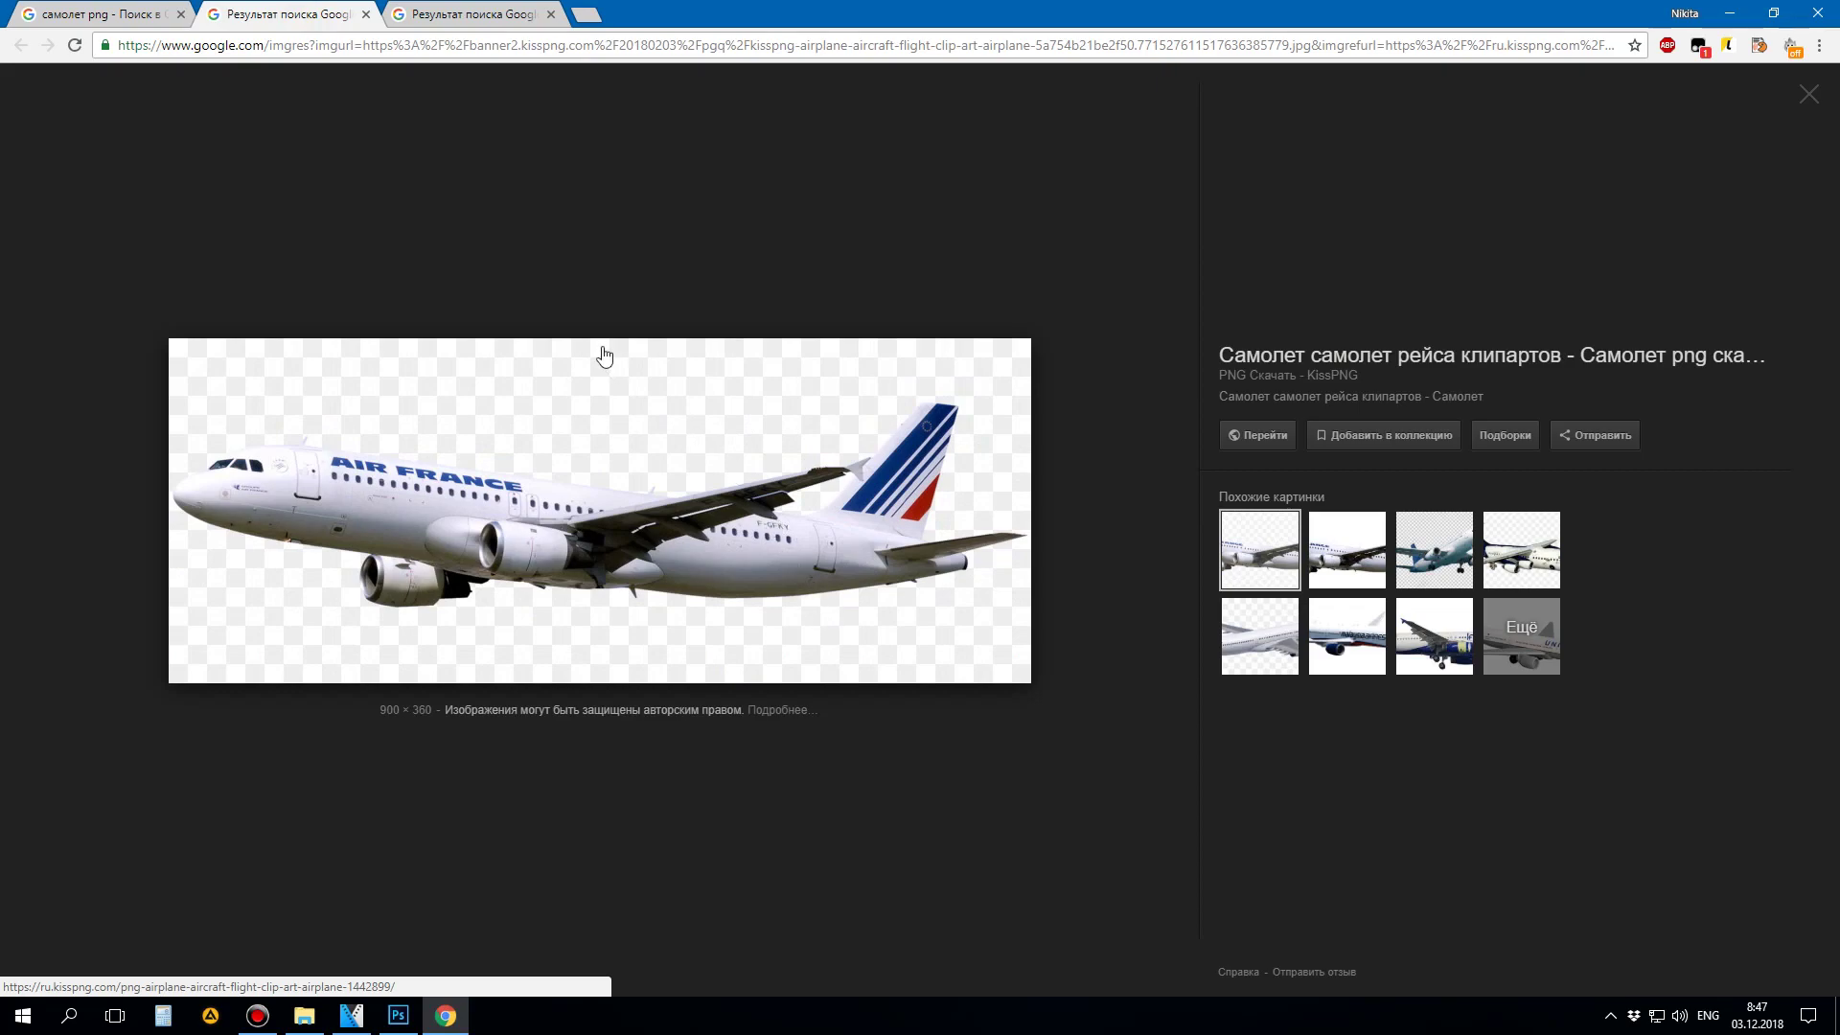
left_click(493, 14)
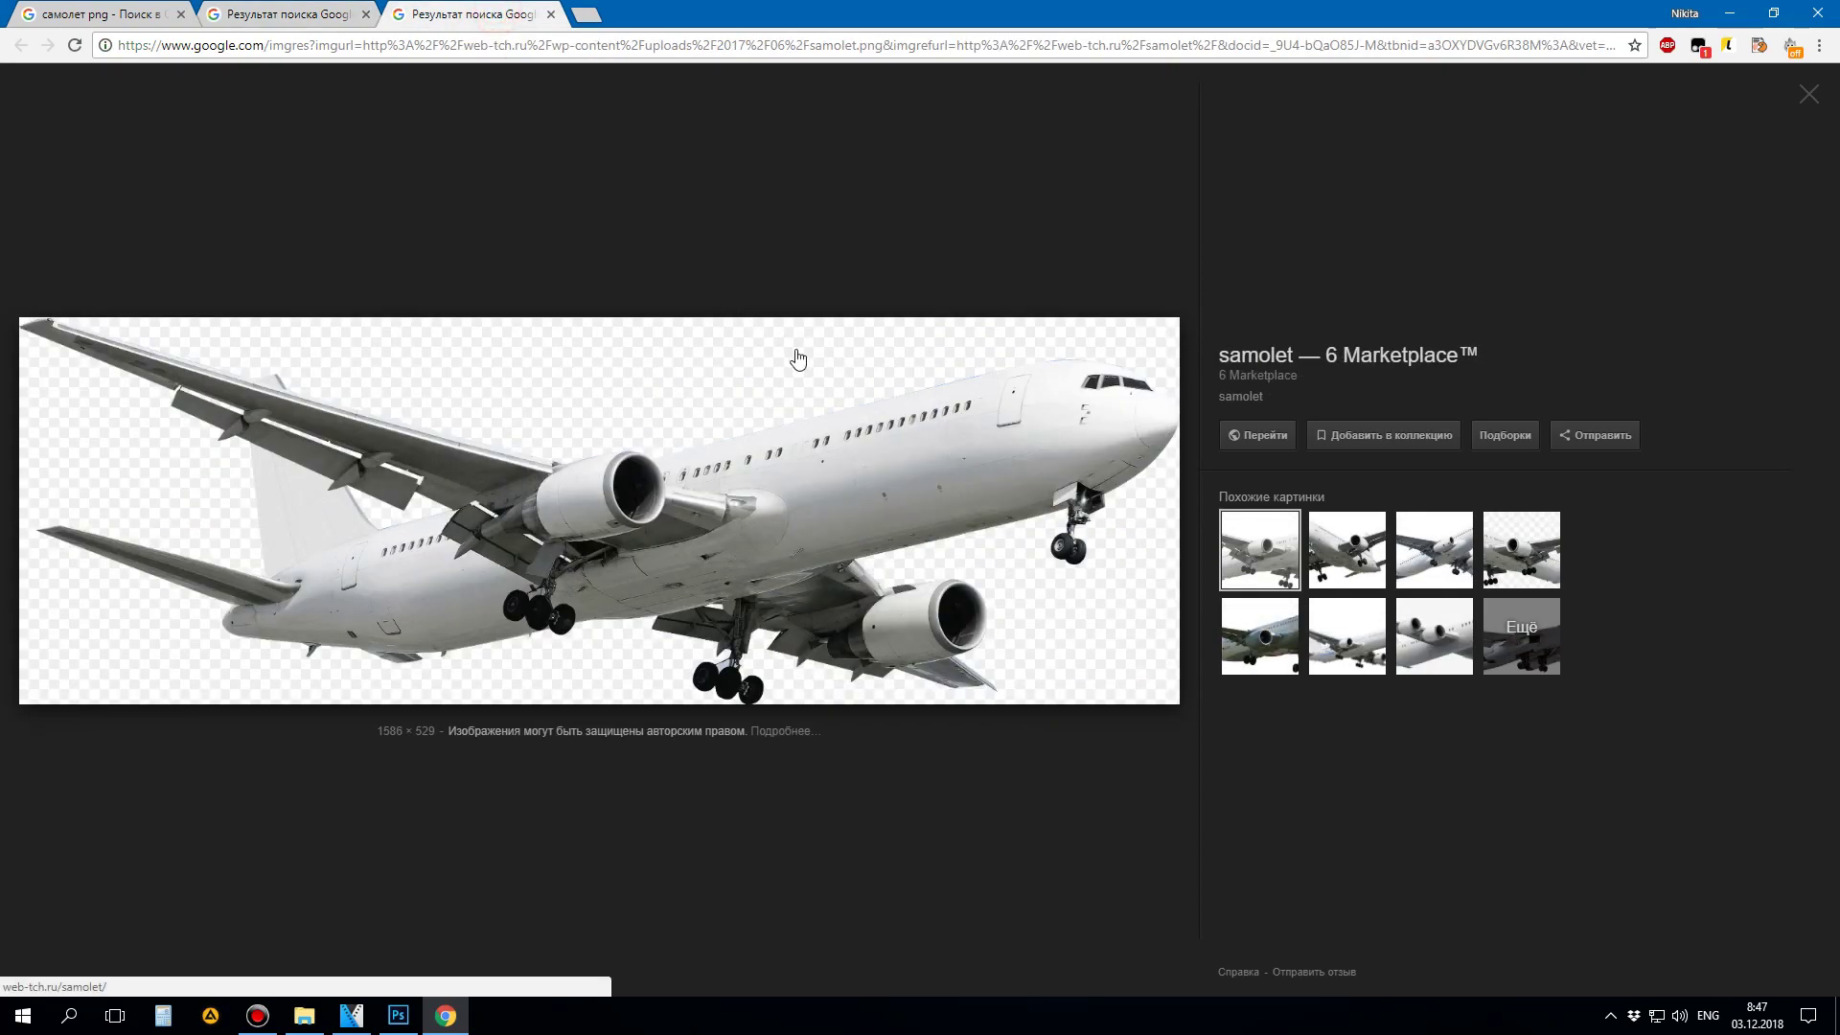
left_click(245, 14)
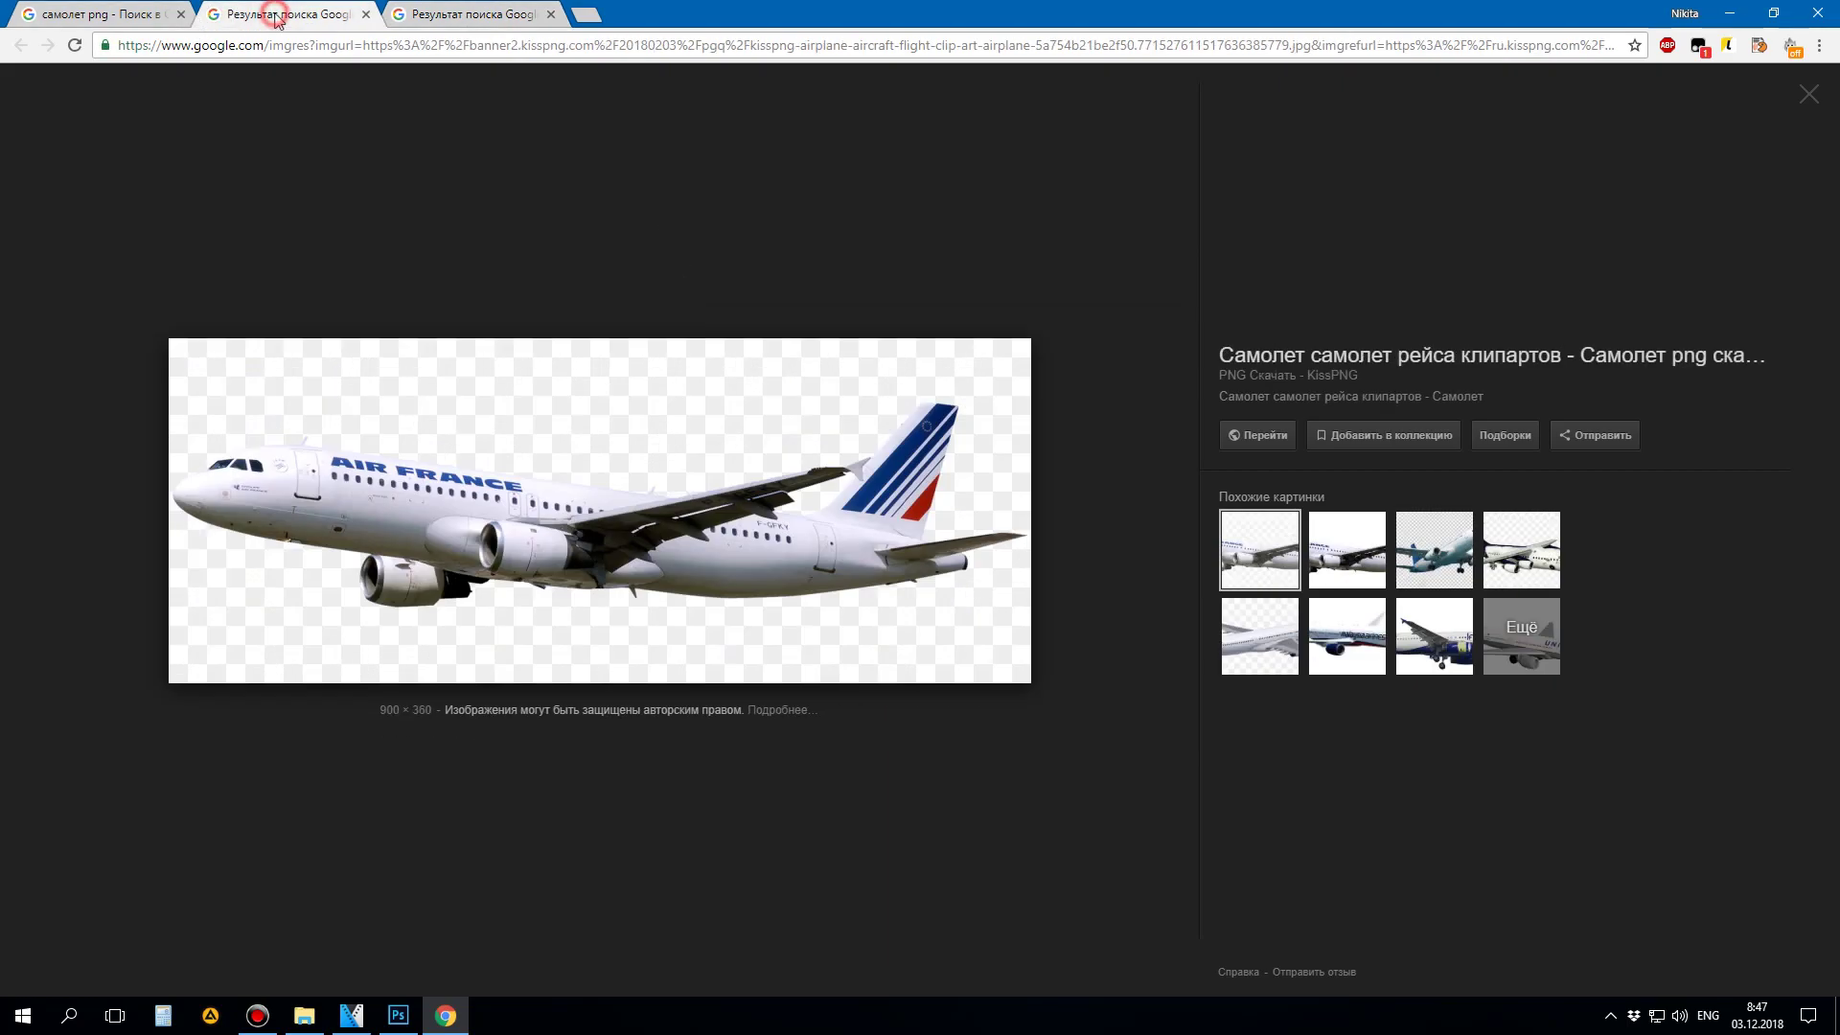
left_click(461, 21)
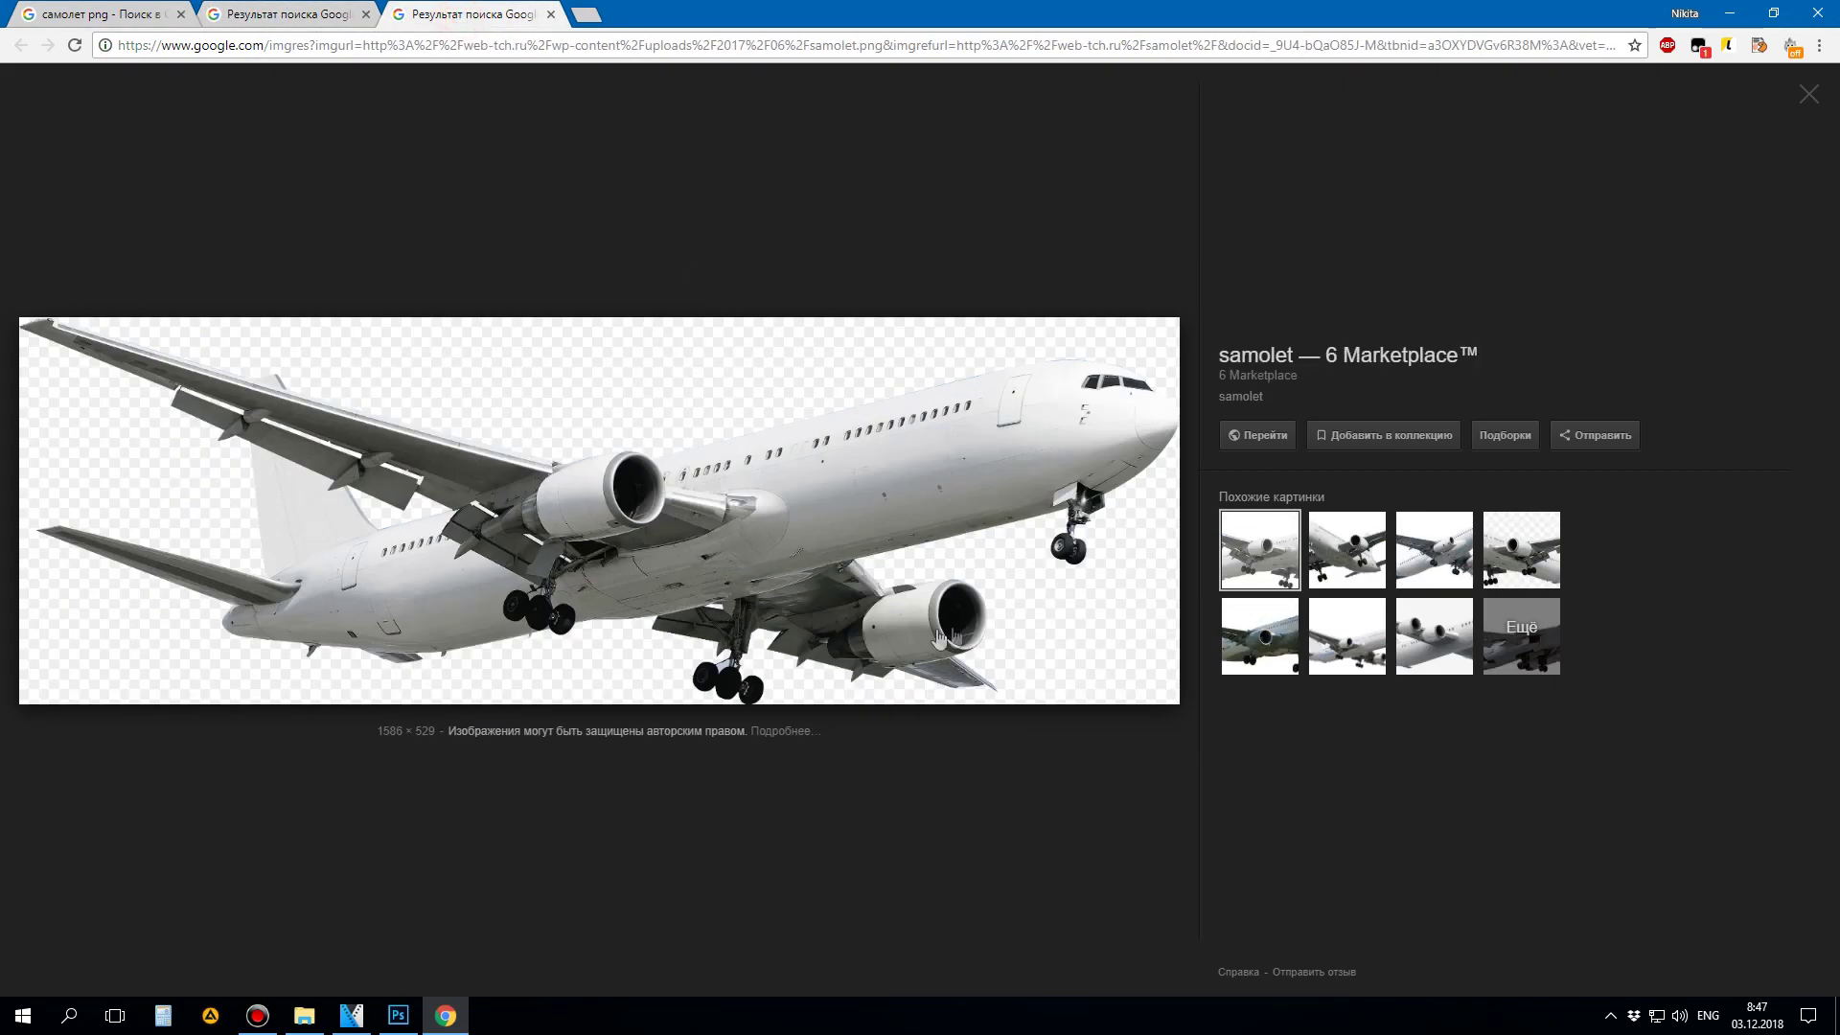
Step: Save the white airliner image as samolet in the 1st1 folder and open it in Photoshop, leaving its colour profile unmanaged
right_click(739, 505)
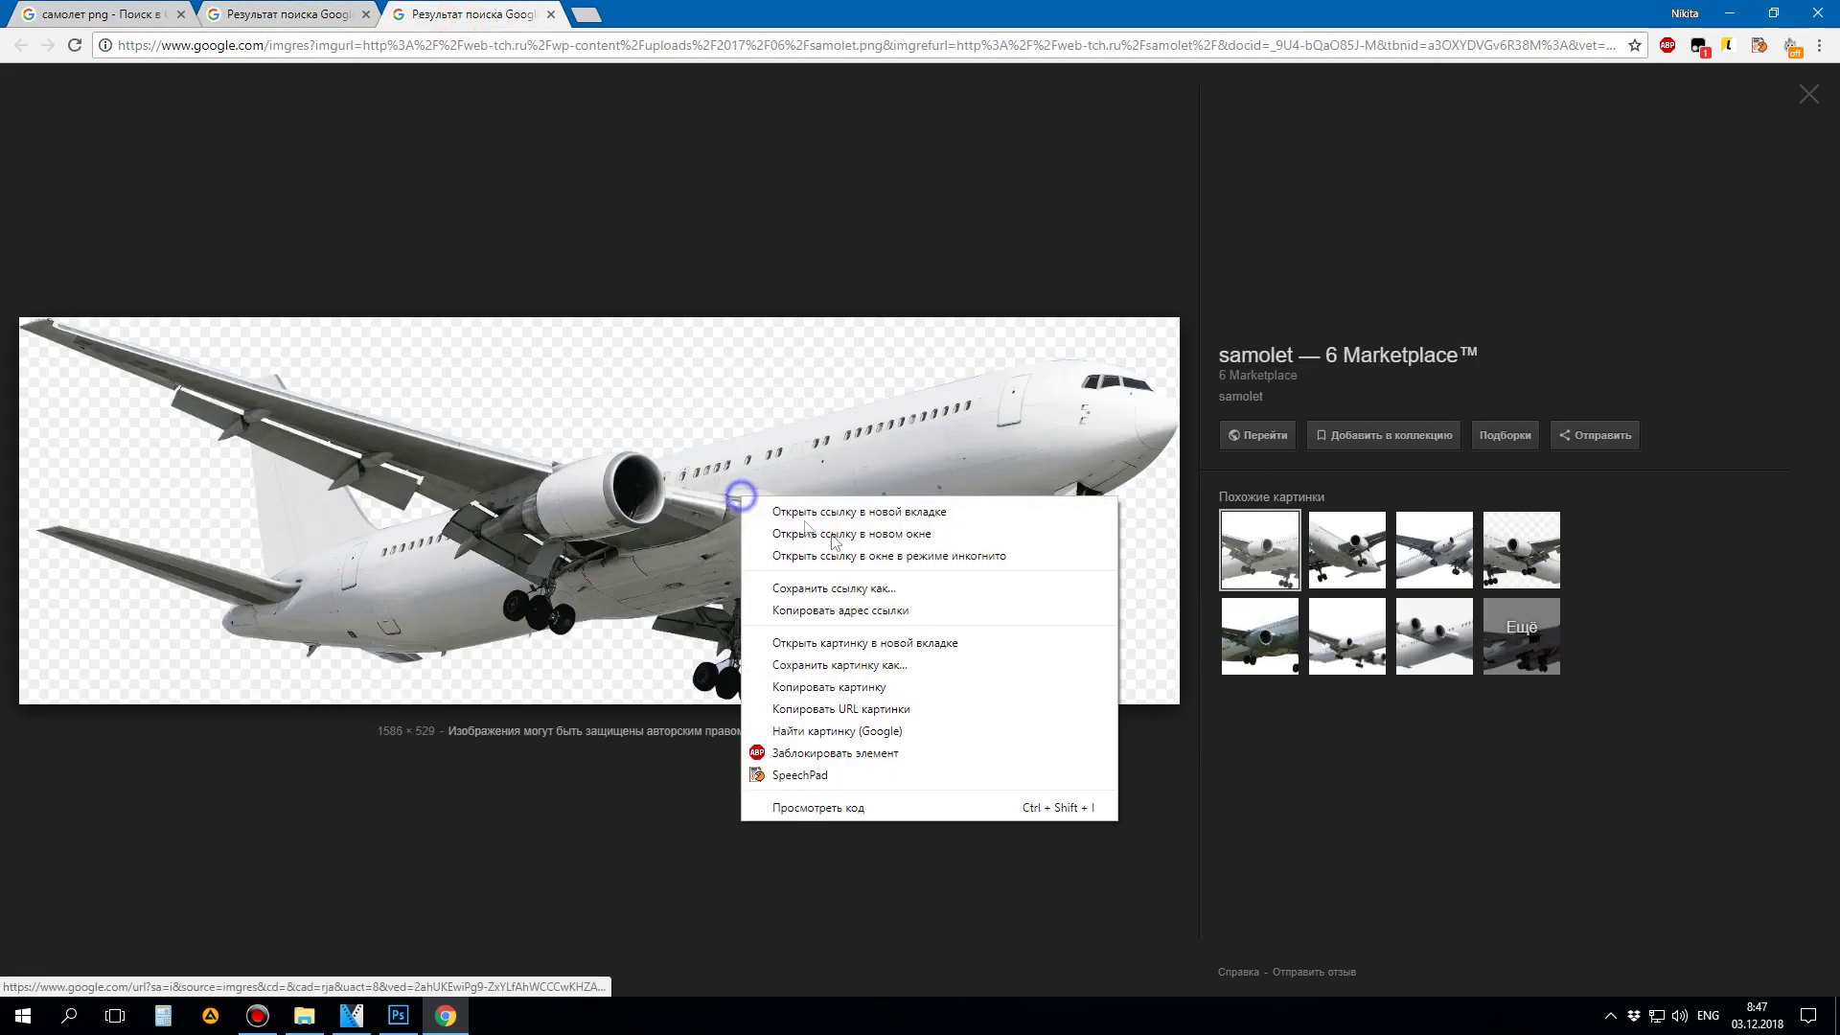
left_click(855, 665)
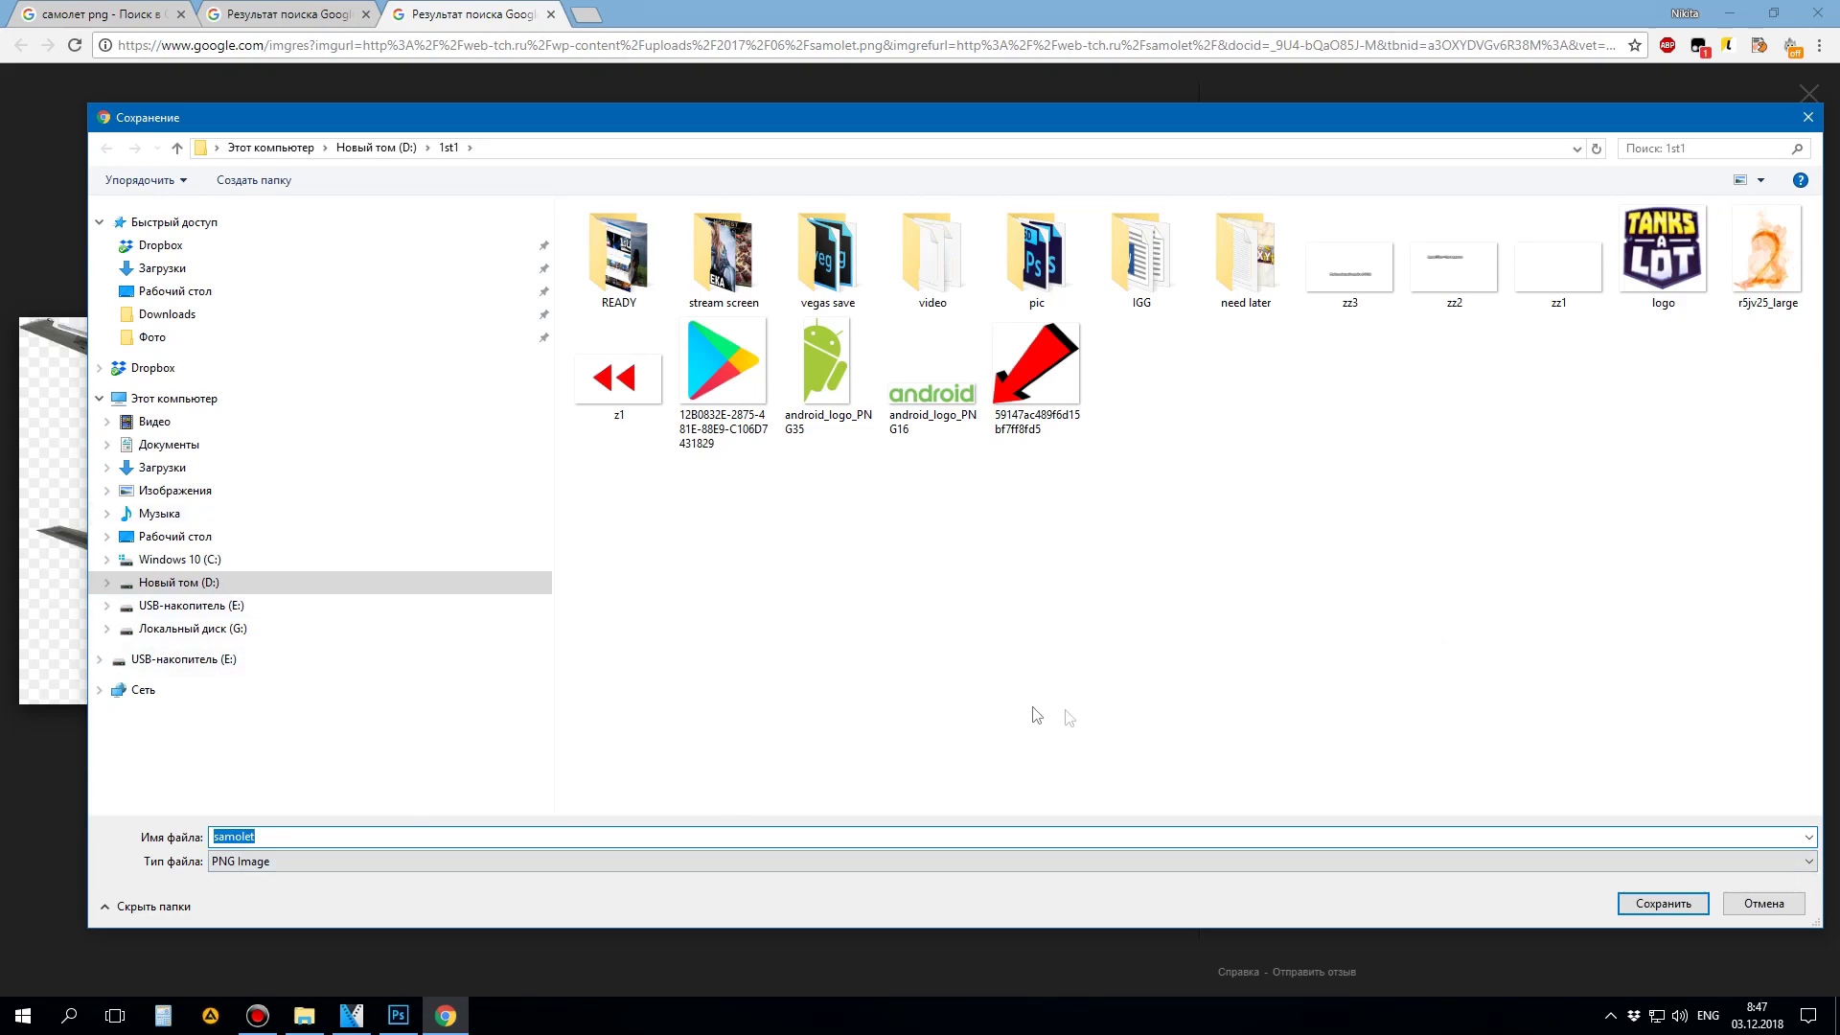
left_click(1662, 903)
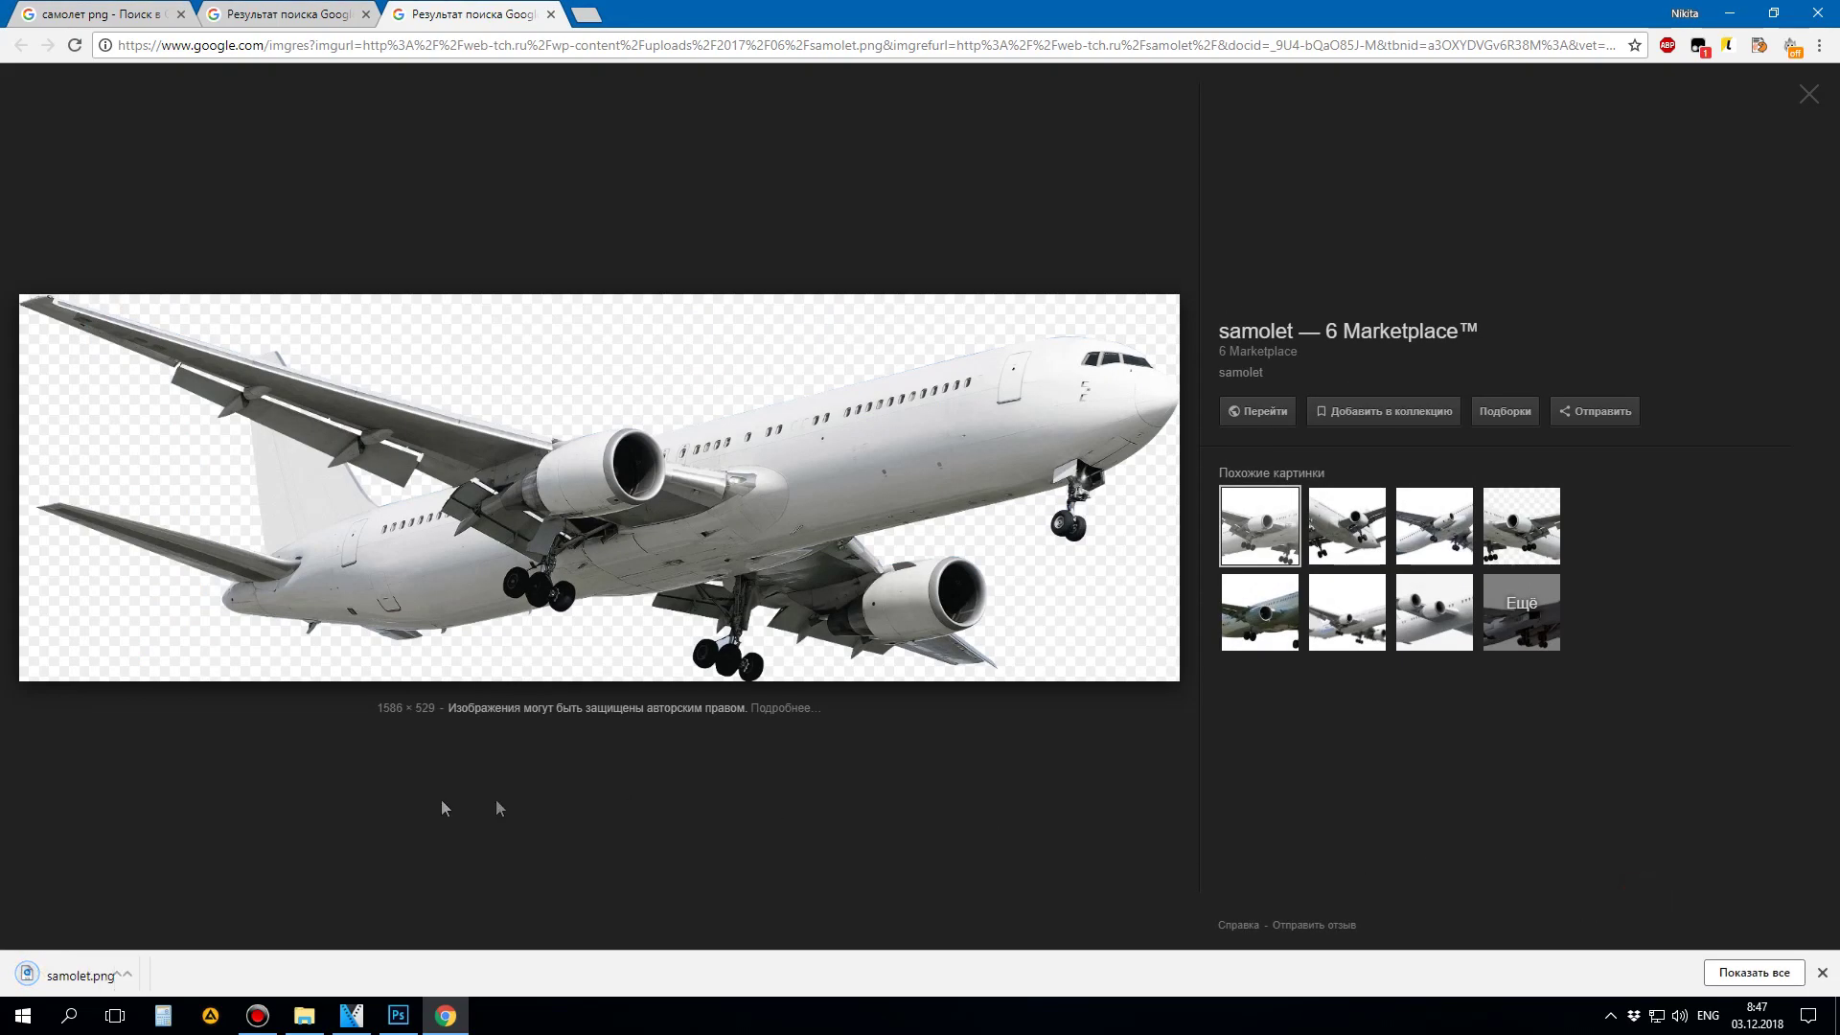
left_click_drag(43, 958, 377, 429)
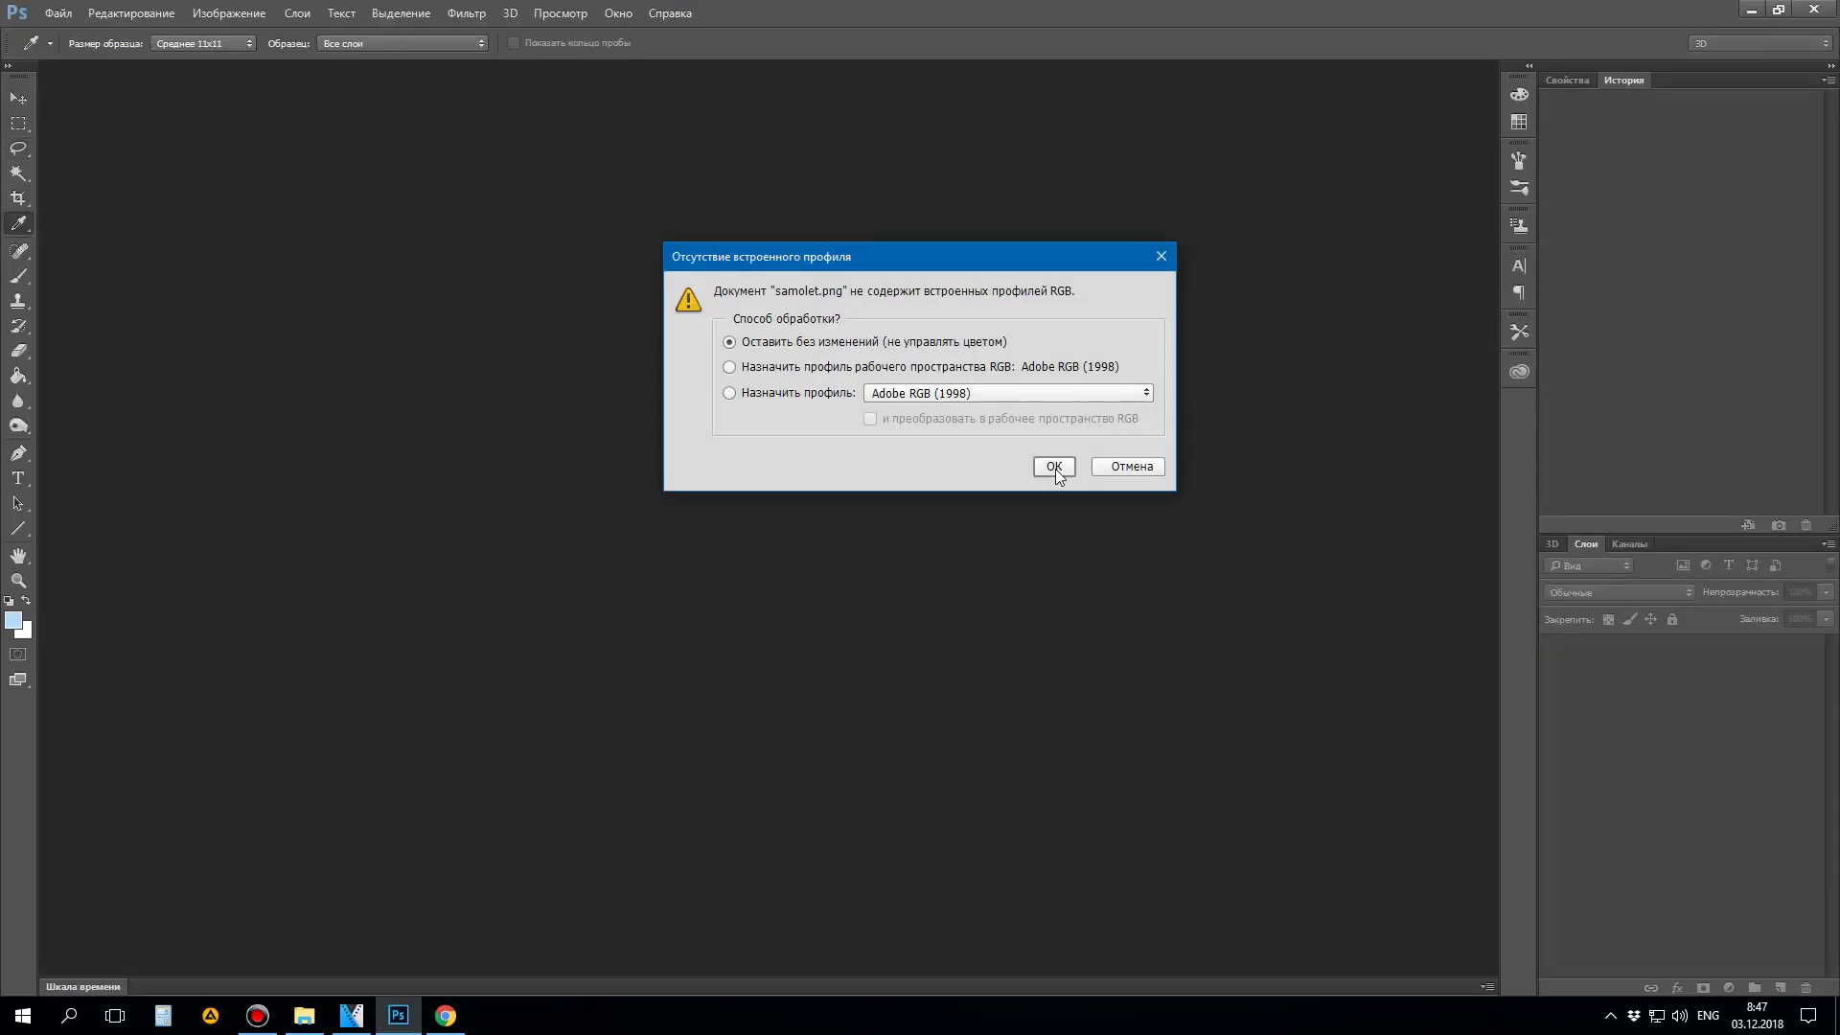
left_click(1054, 466)
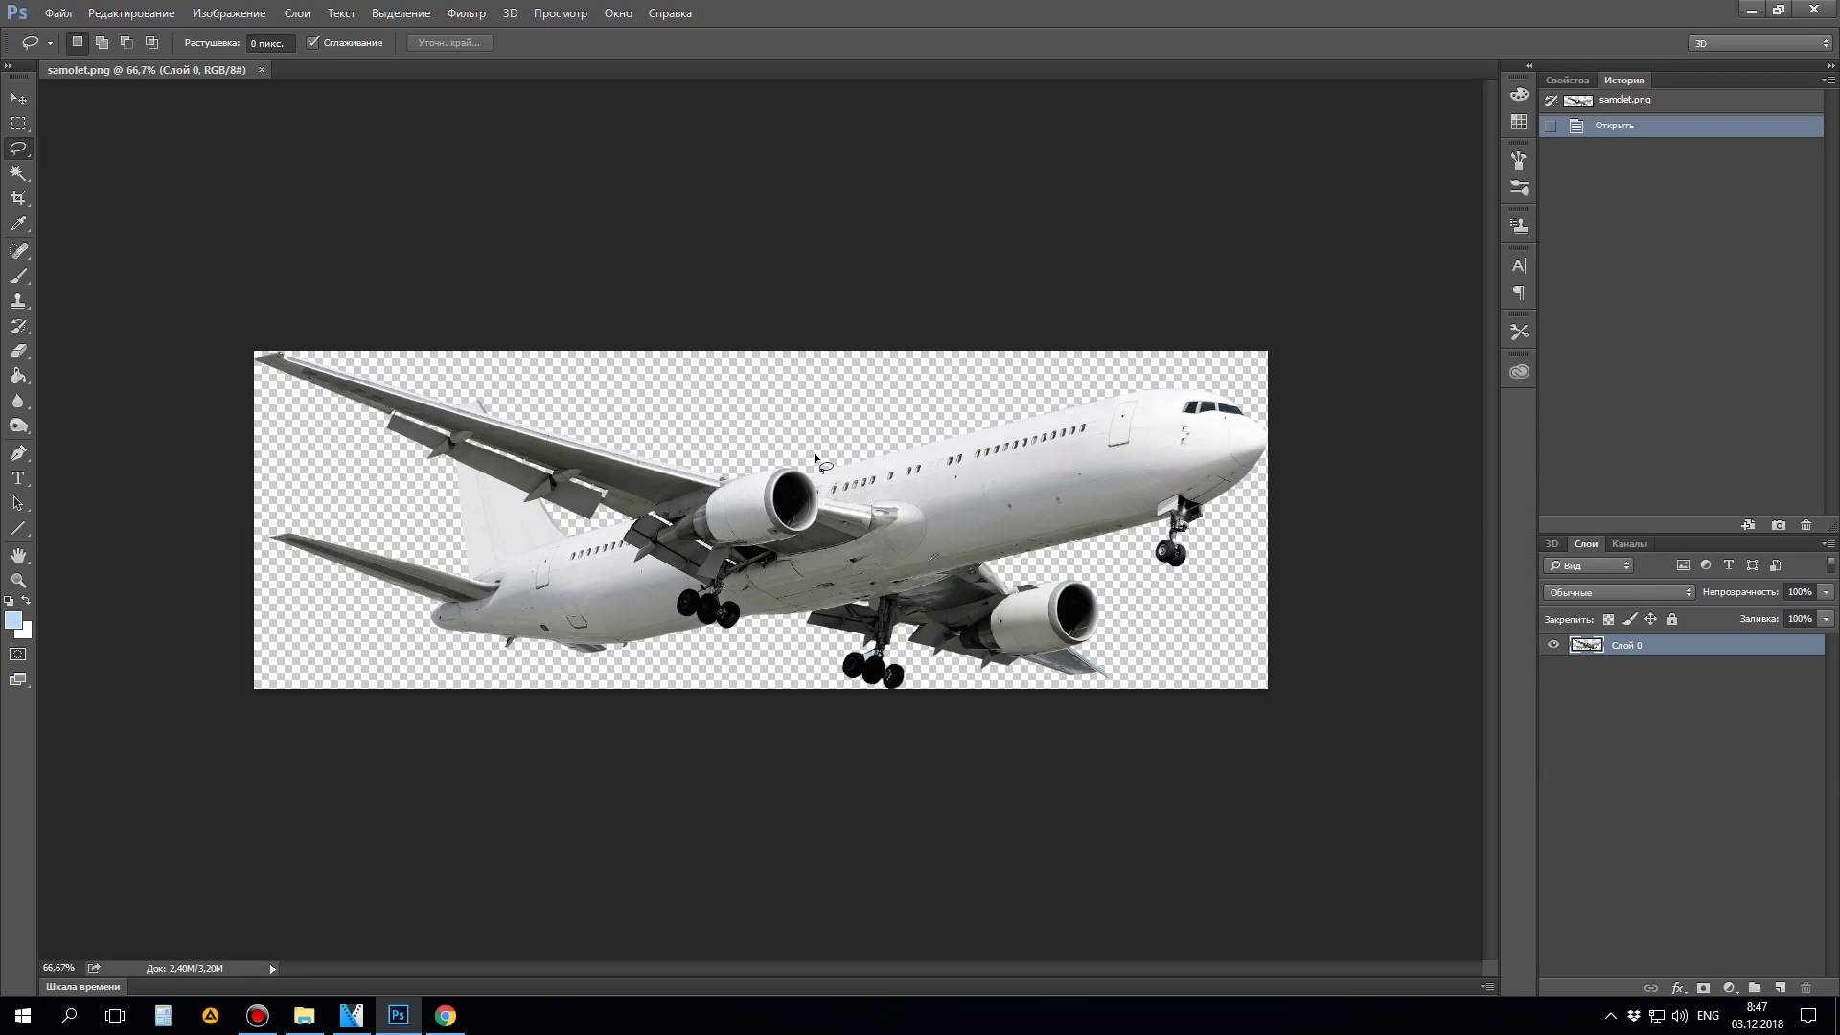
Step: Create a new document 1920 pixels wide and 1080 pixels high
left_click(52, 13)
left_click(63, 38)
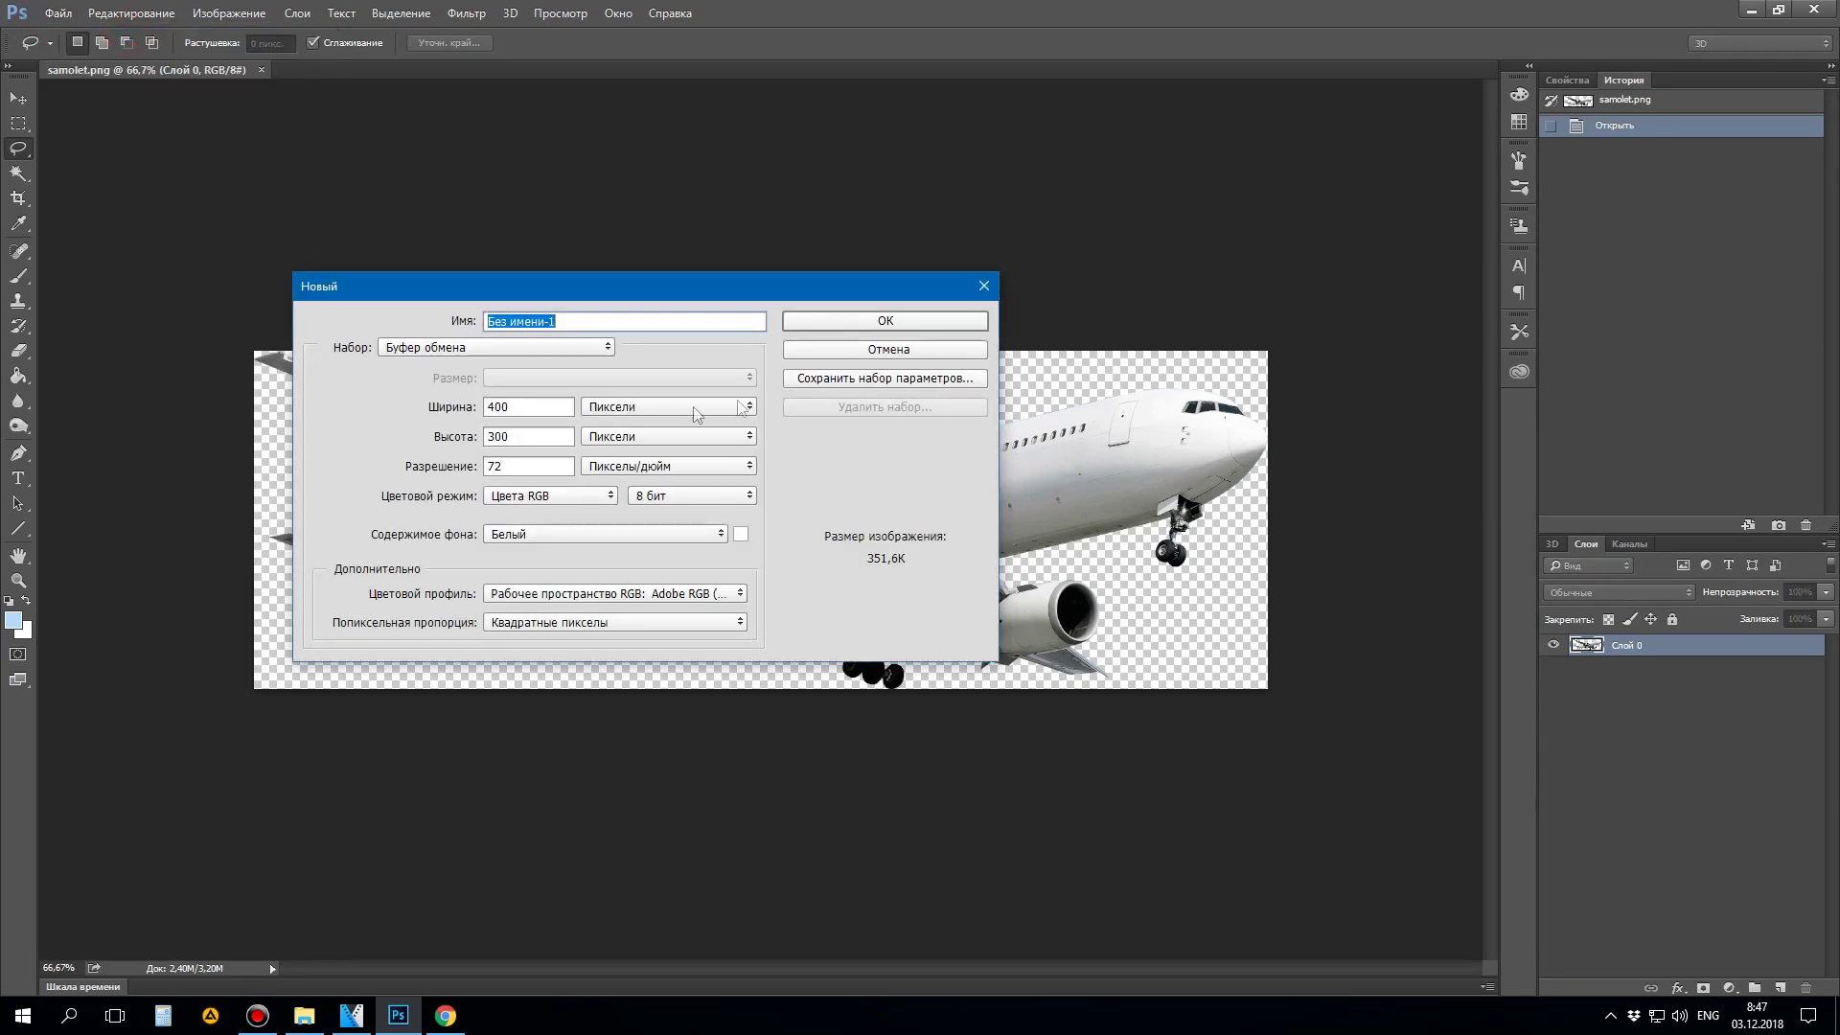
double_click(542, 401)
type("1920")
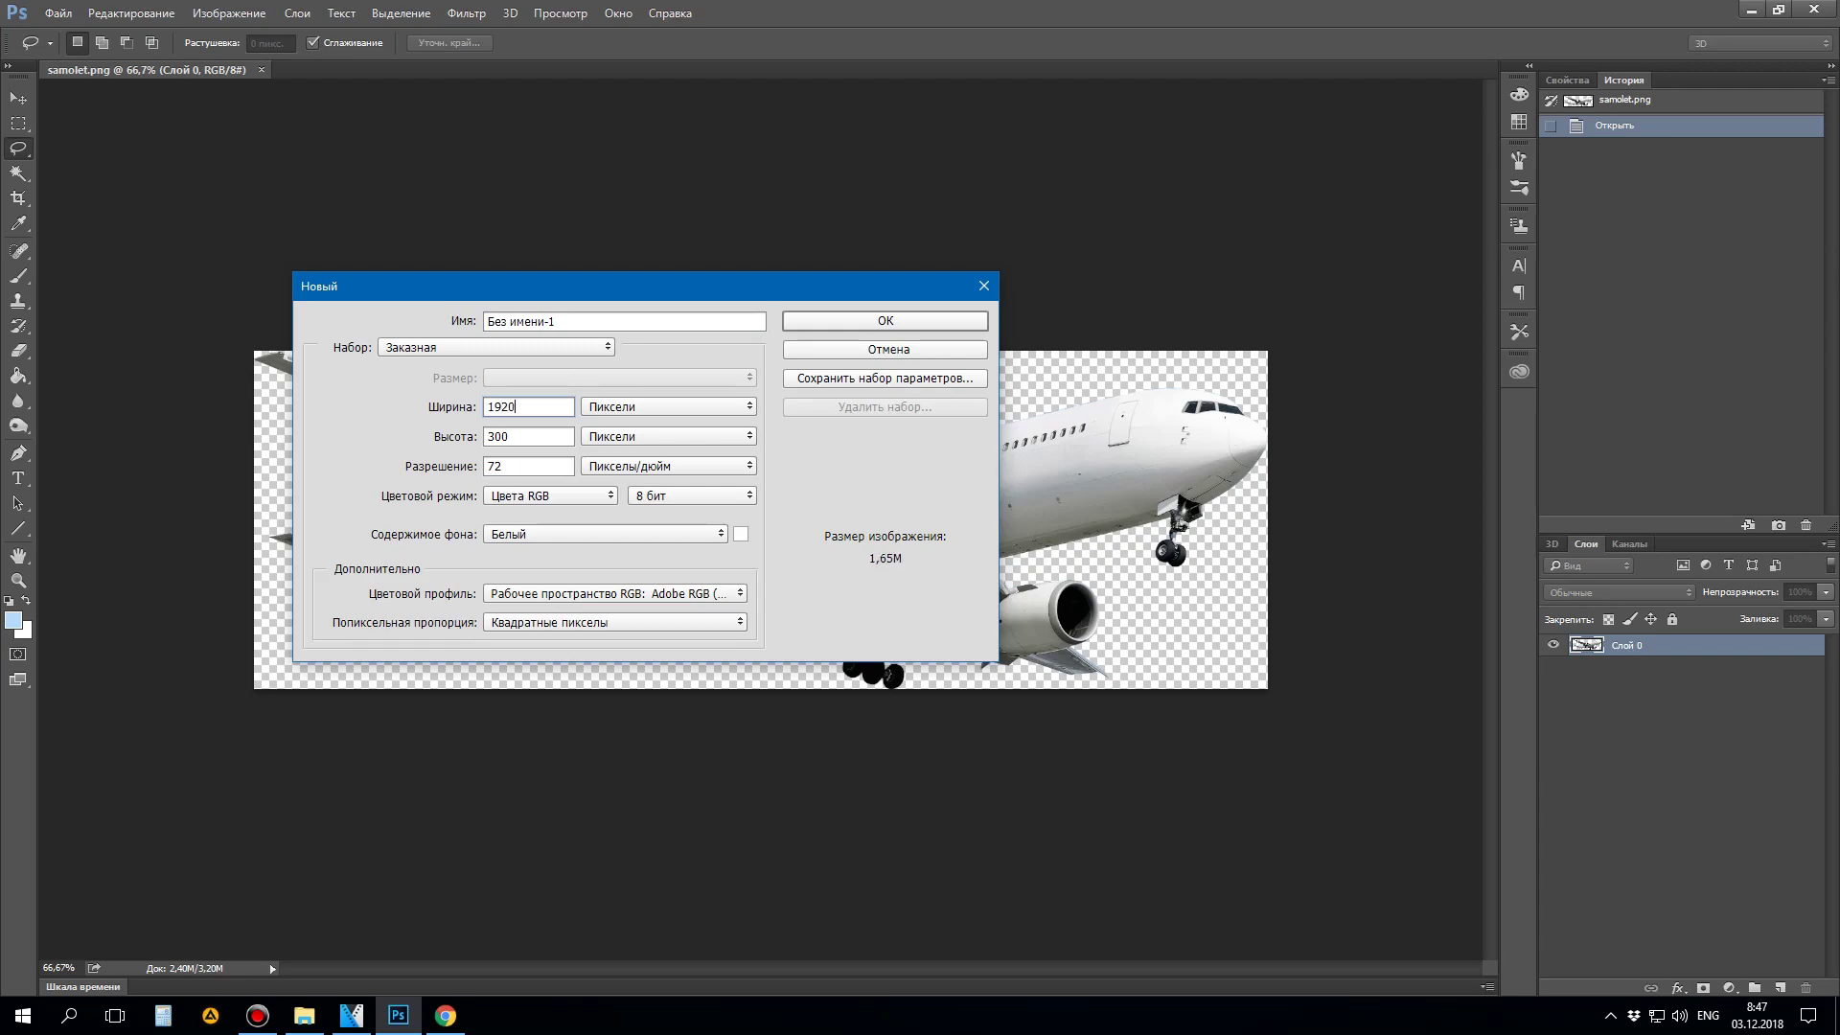
double_click(538, 432)
type("1080")
left_click(896, 320)
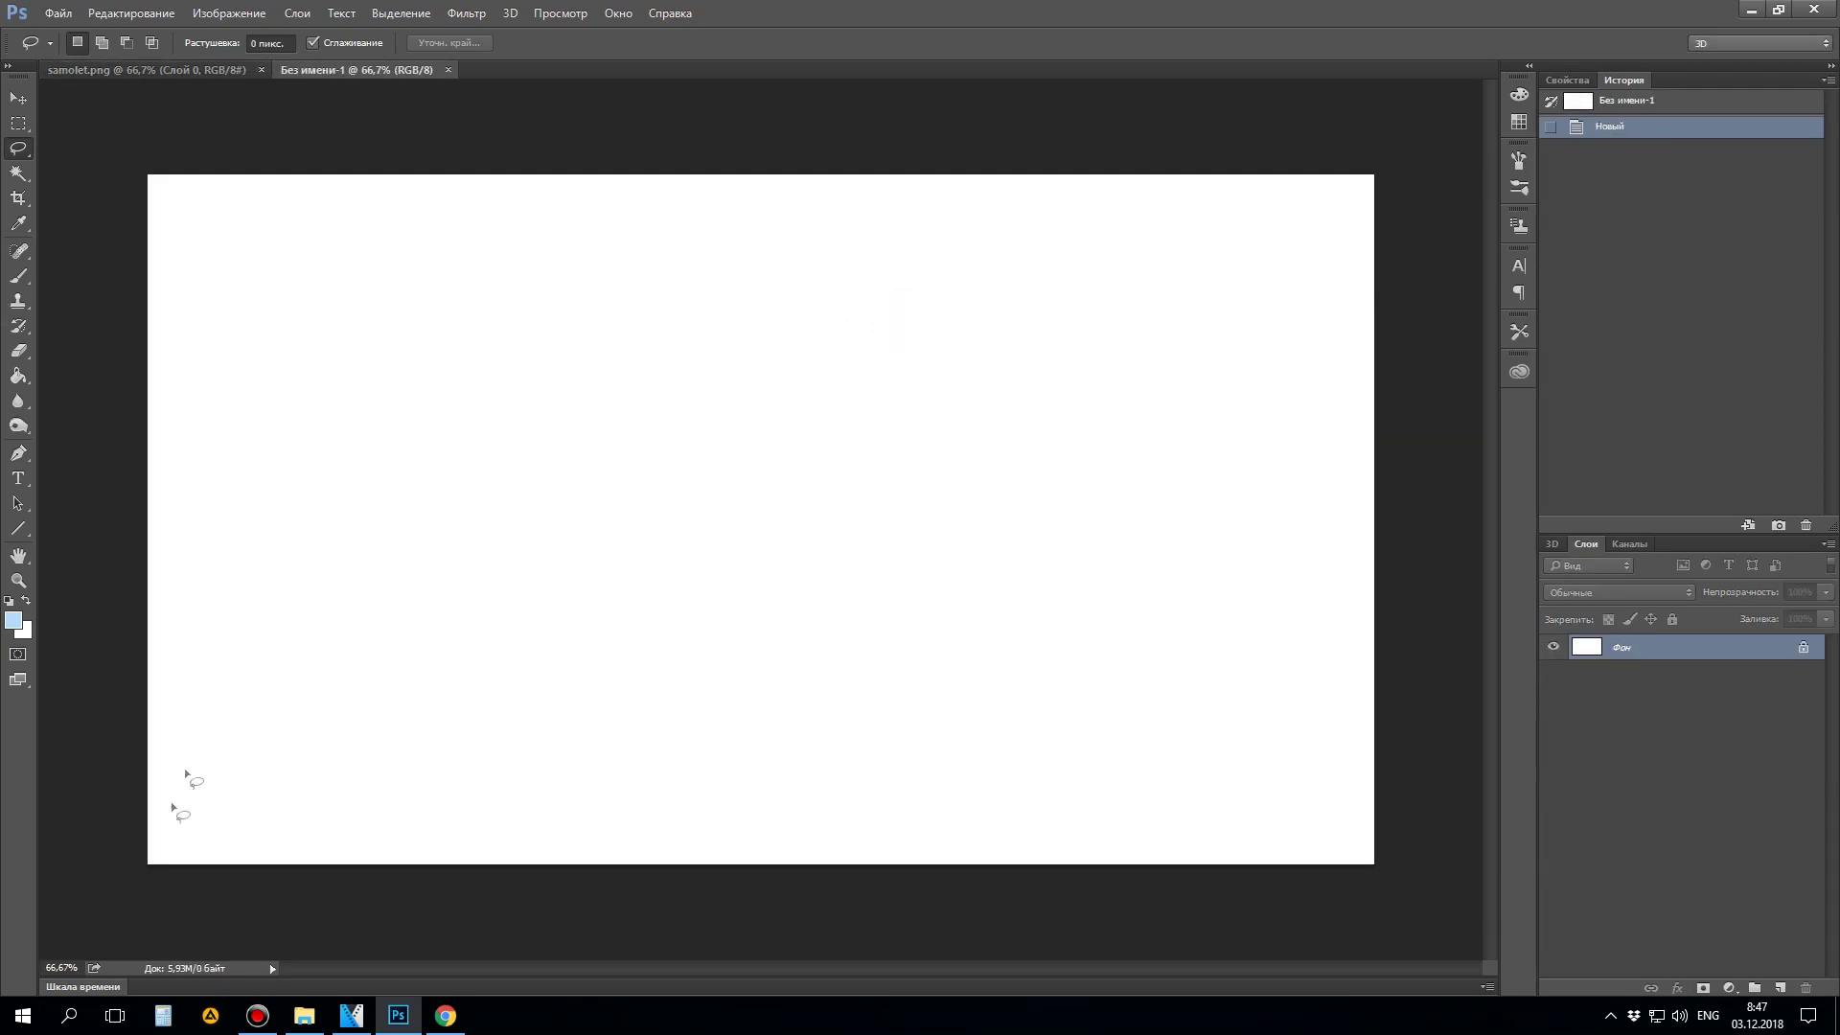
Step: Place the samolet image from the 1st1 folder into the new document and commit the placement
left_click(293, 1018)
left_click(651, 460)
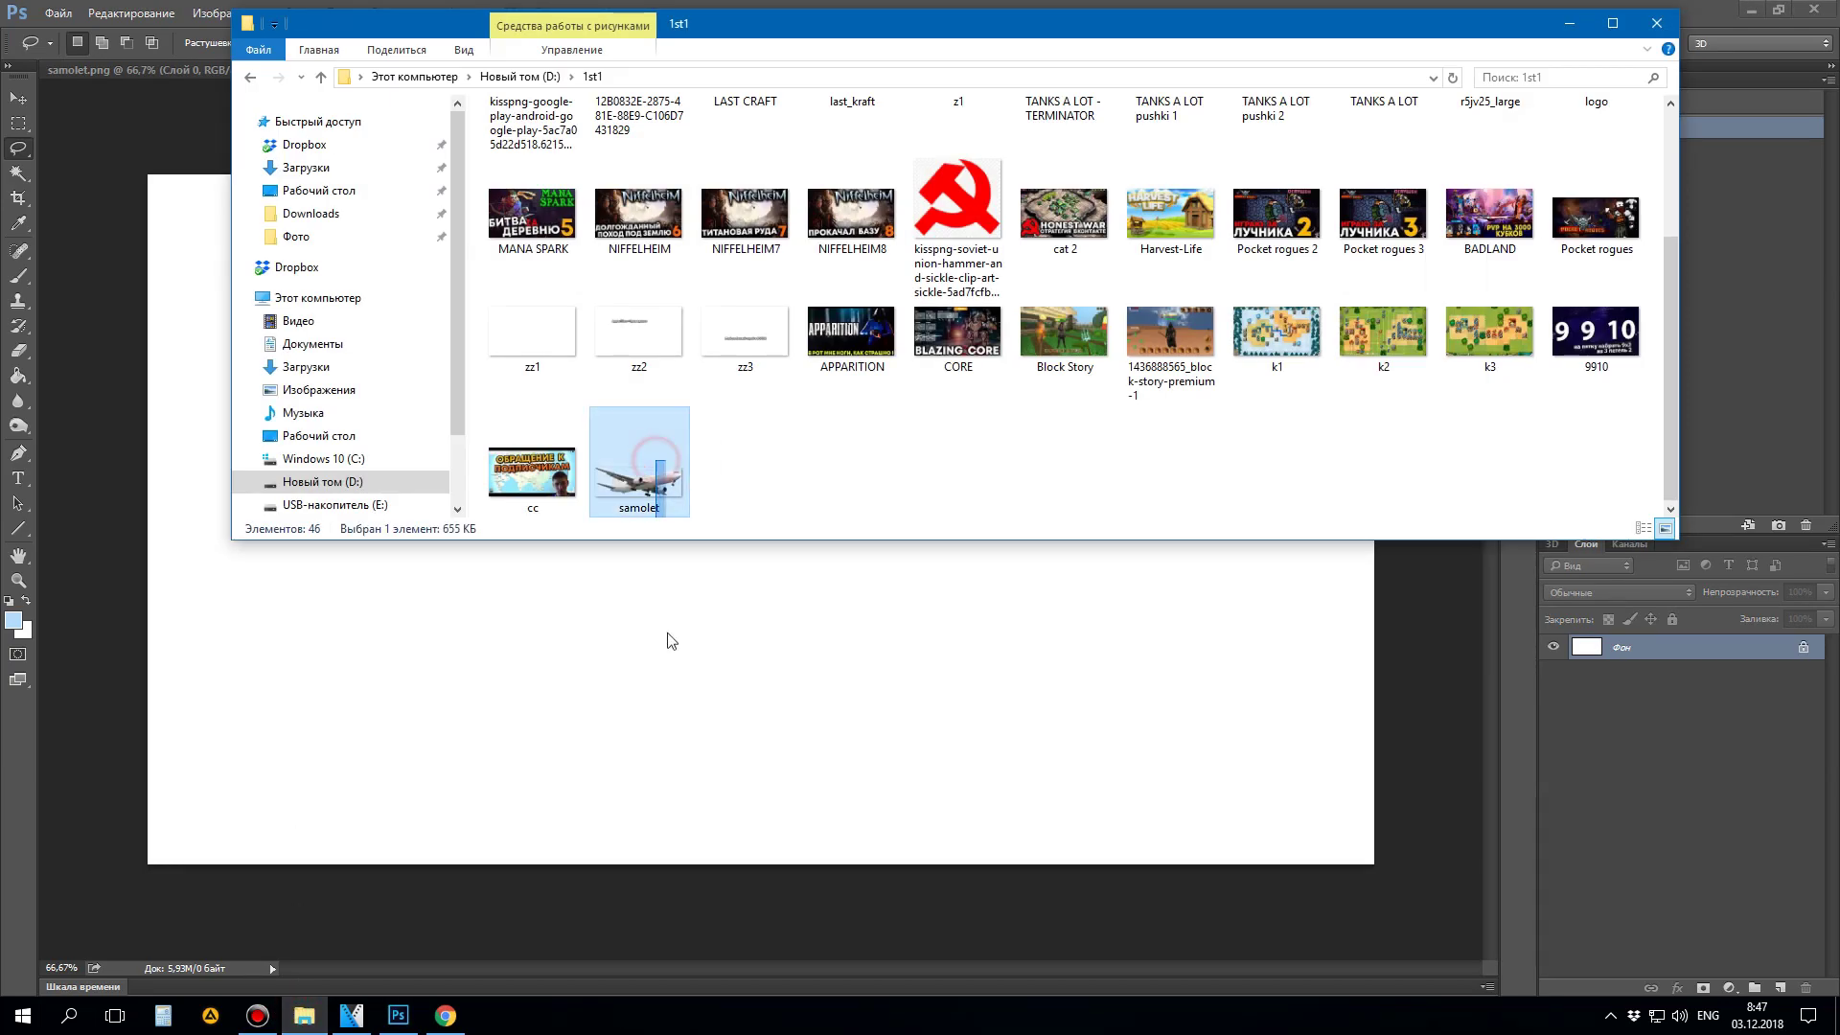
left_click_drag(650, 434, 817, 651)
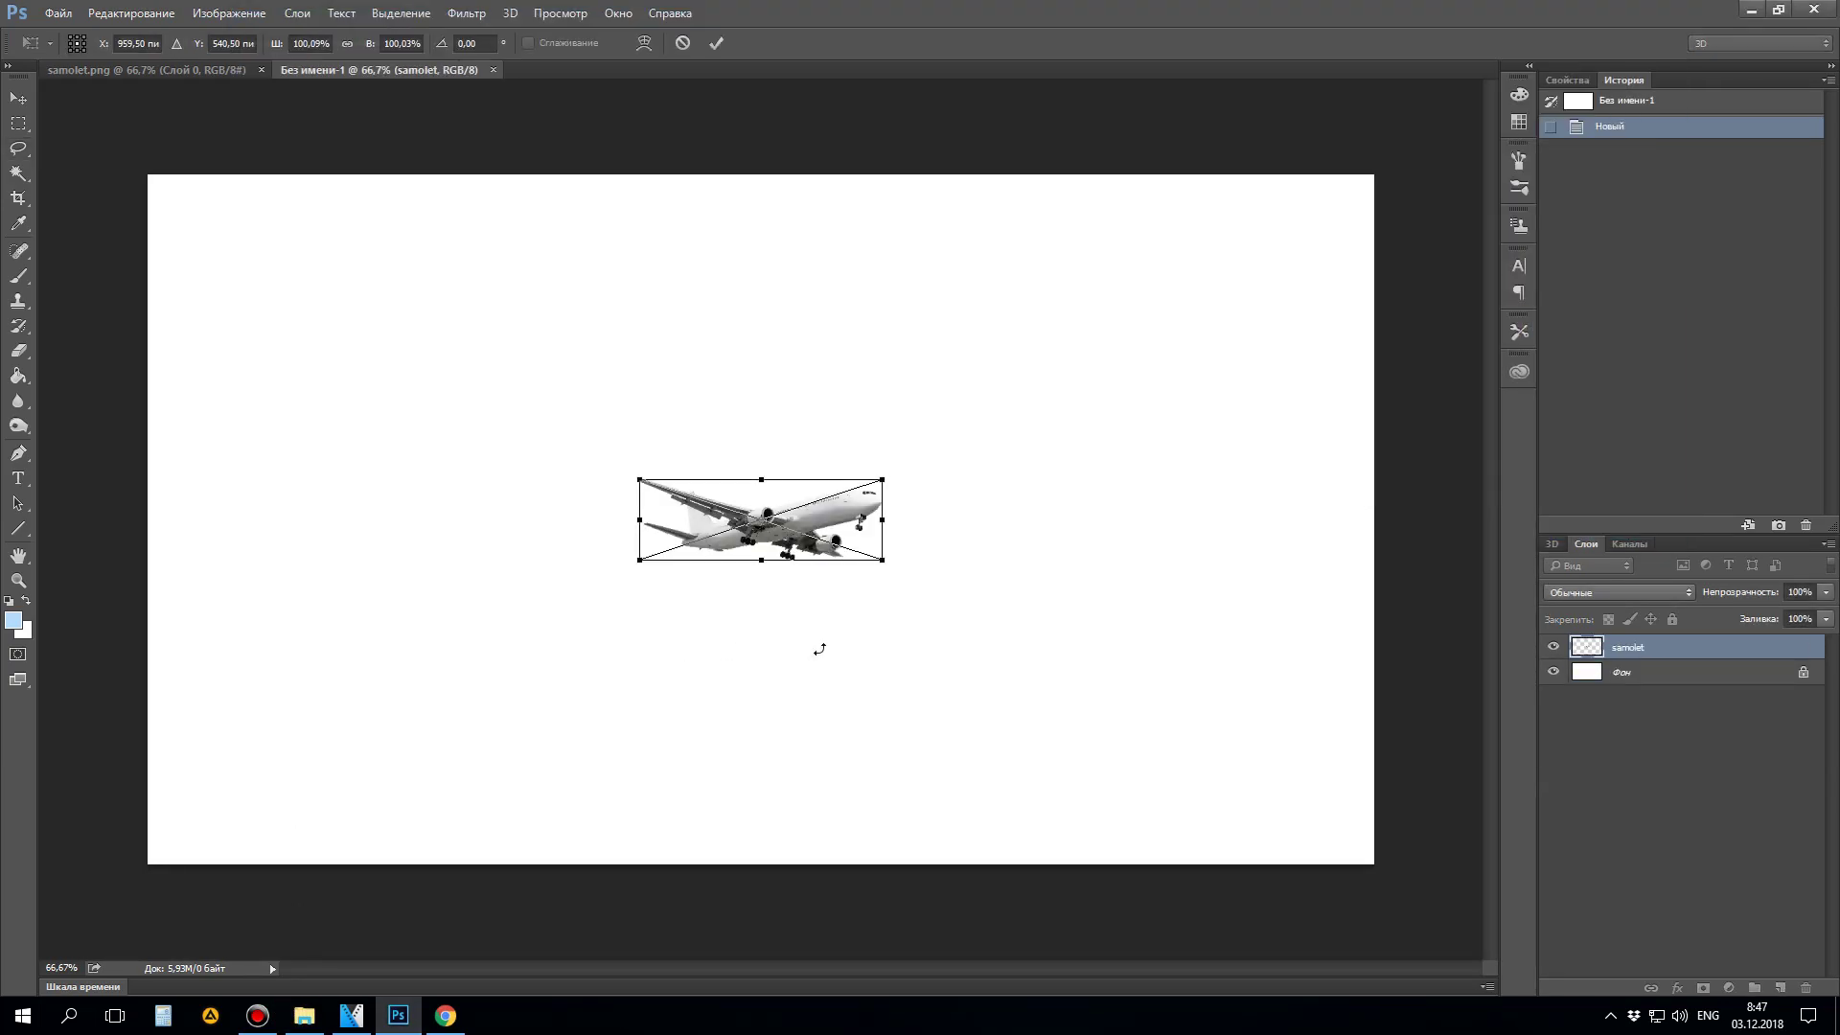
left_click(19, 148)
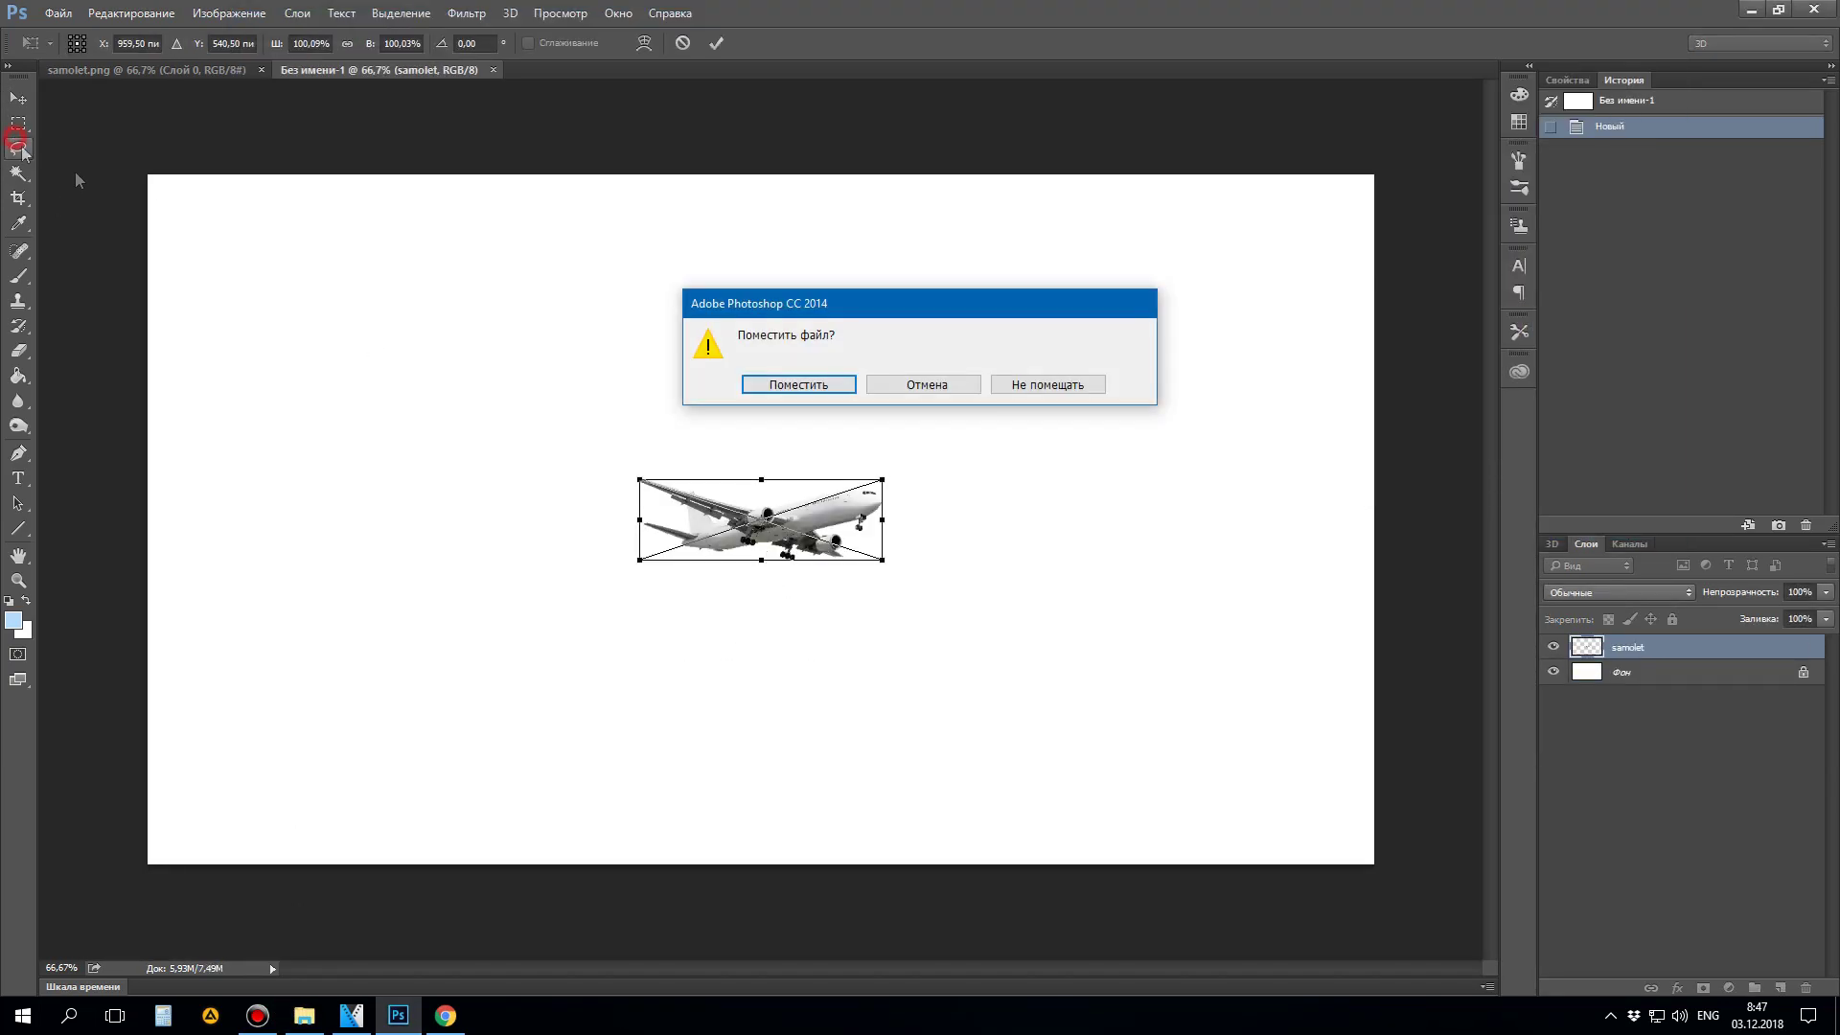
left_click(815, 385)
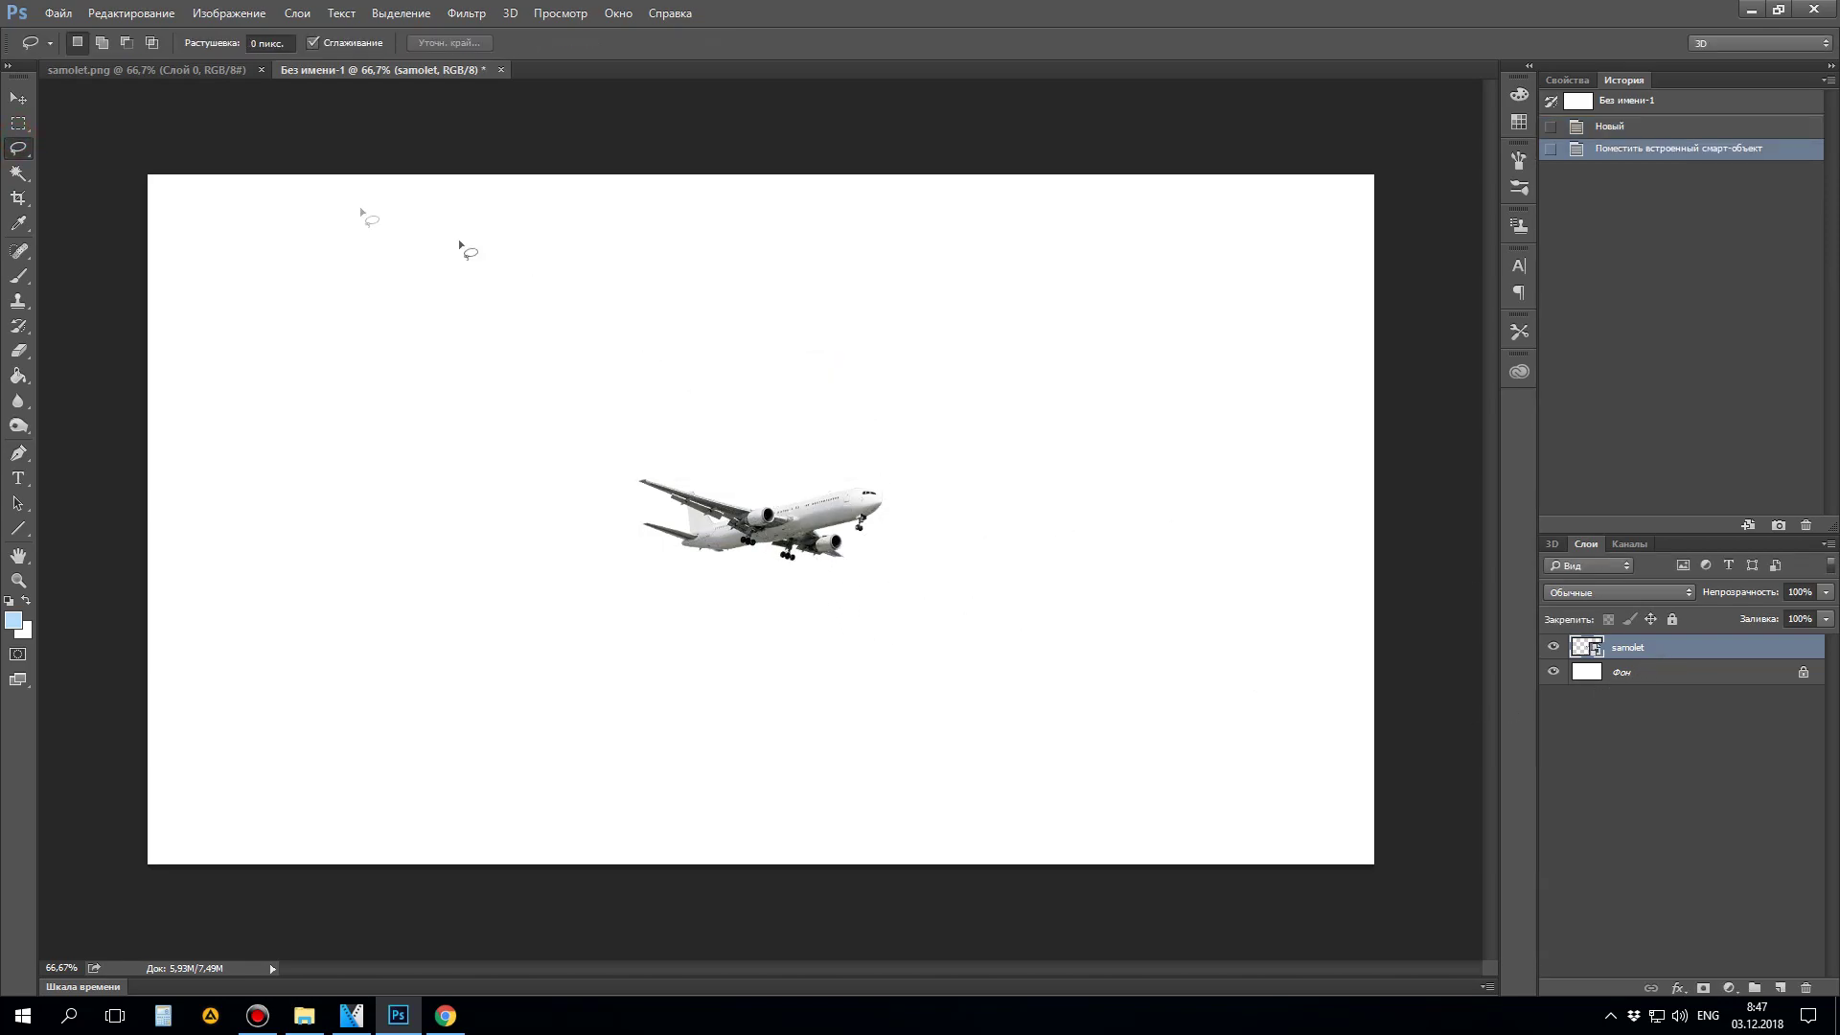
Step: Move the airplane to the canvas's left edge and enlarge it proportionally to about 185%
left_click(19, 98)
mouse_move(848, 526)
left_mouse_down()
mouse_move(369, 506)
mouse_move(383, 536)
mouse_move(366, 517)
left_mouse_up()
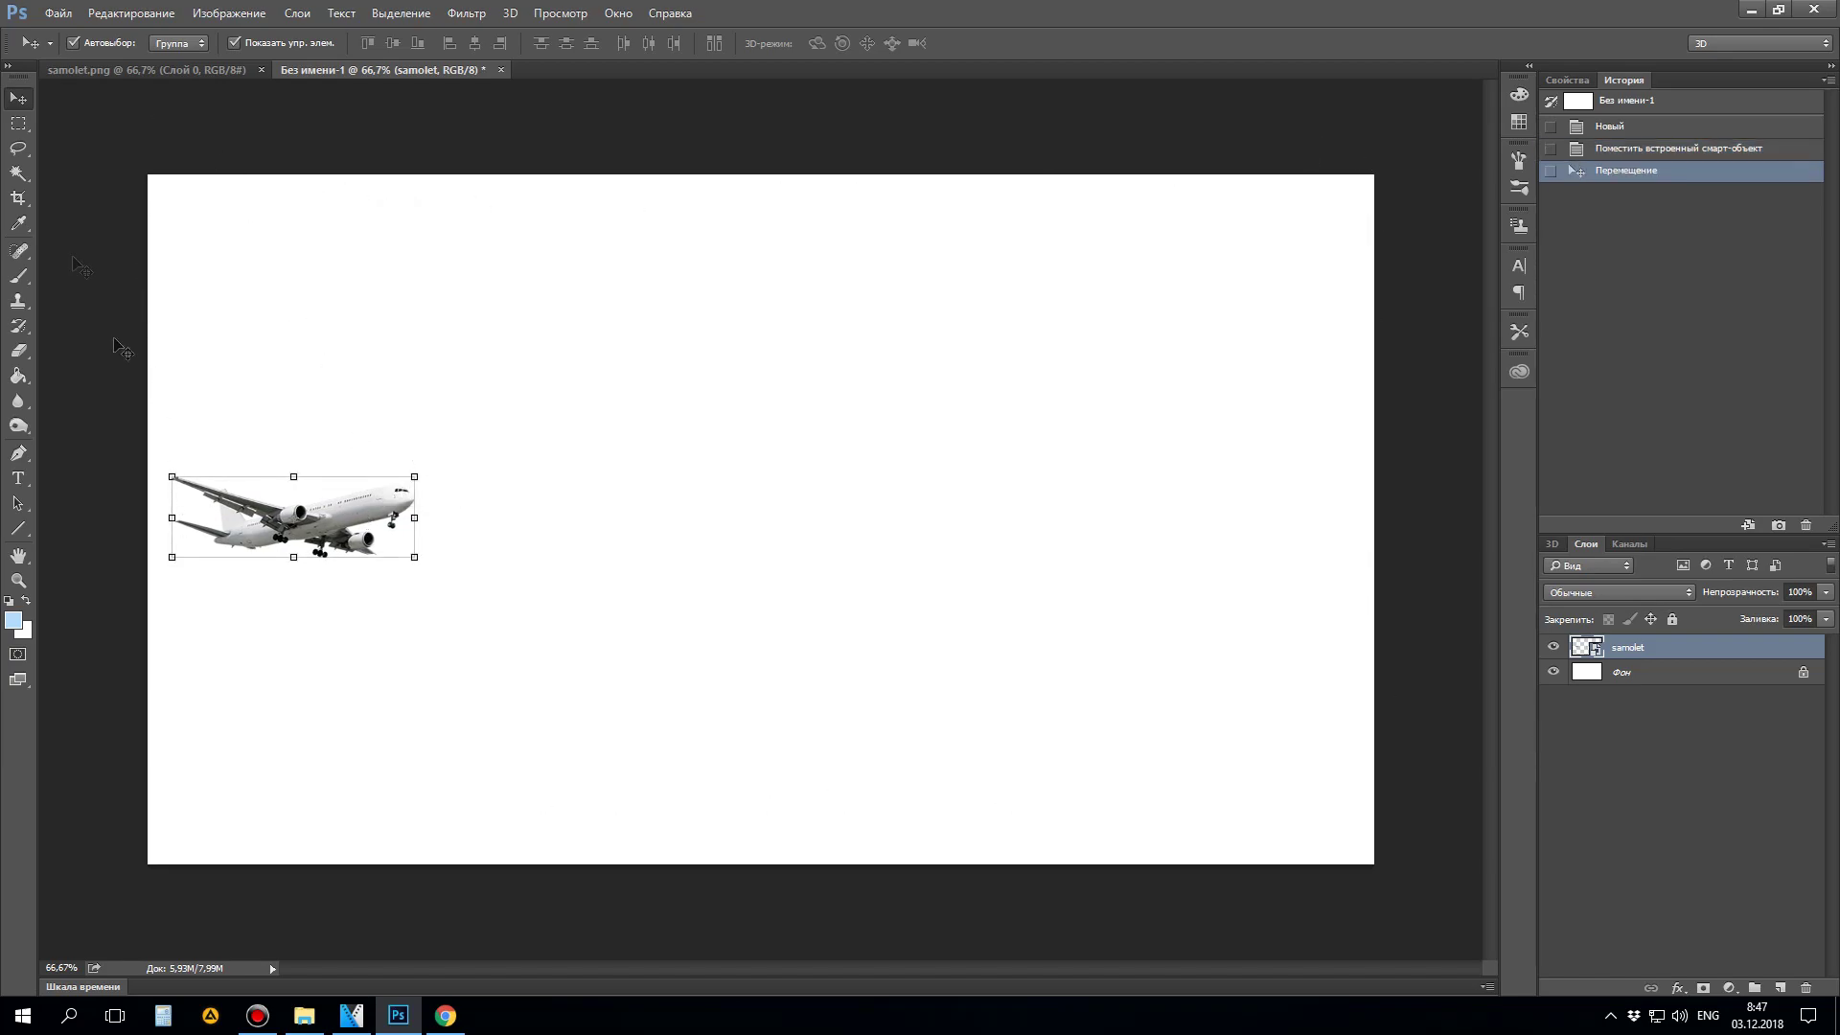
left_click_drag(419, 470, 595, 404)
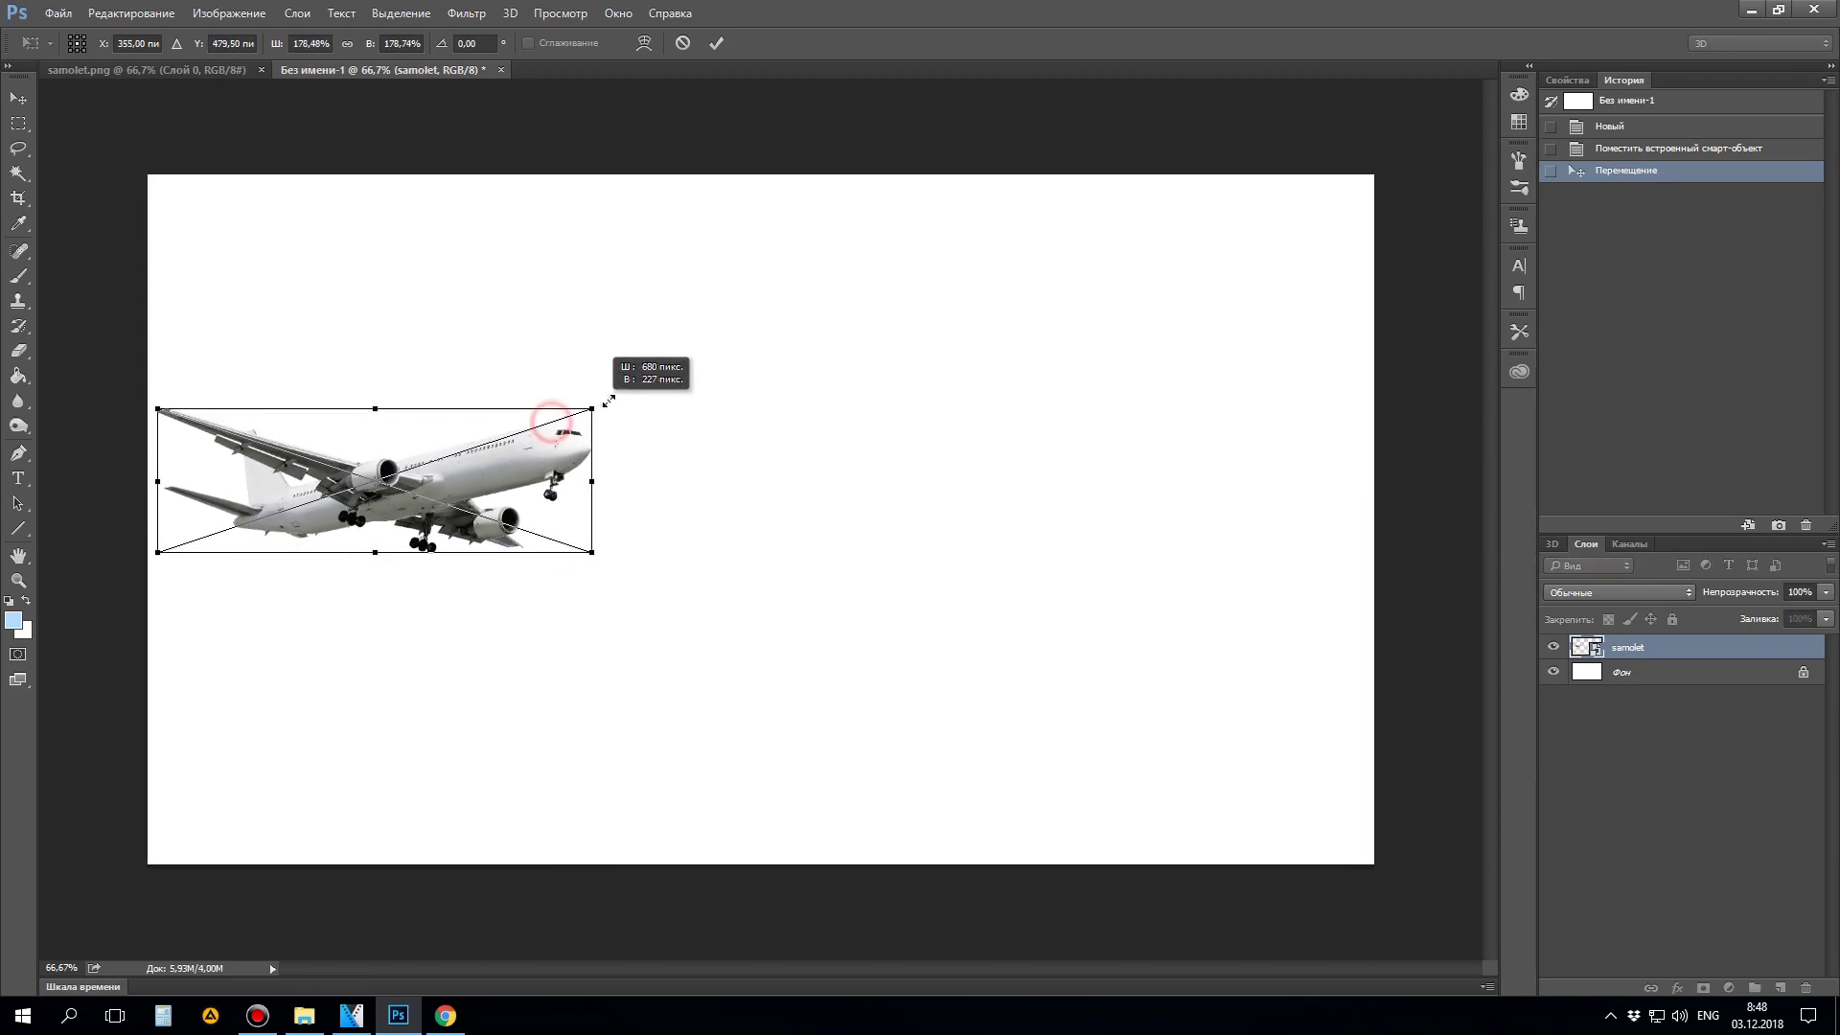
left_click_drag(508, 467, 502, 475)
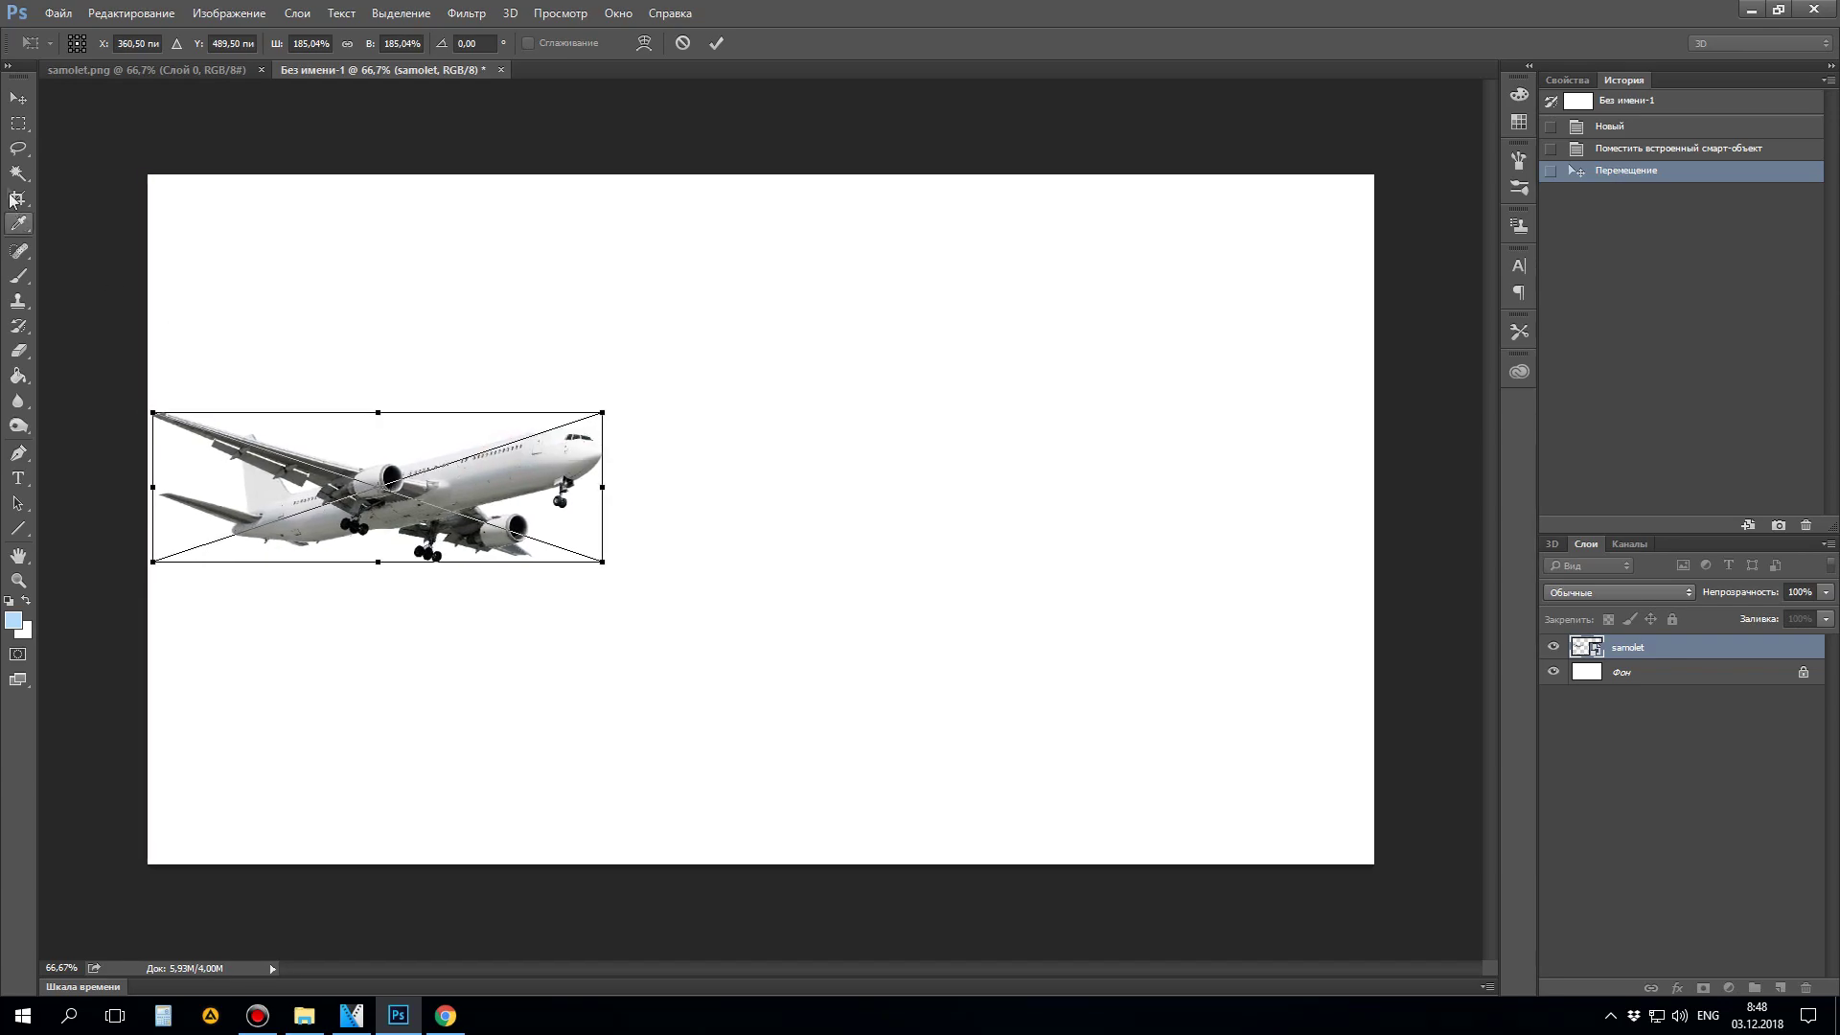
left_click(18, 149)
left_click(753, 379)
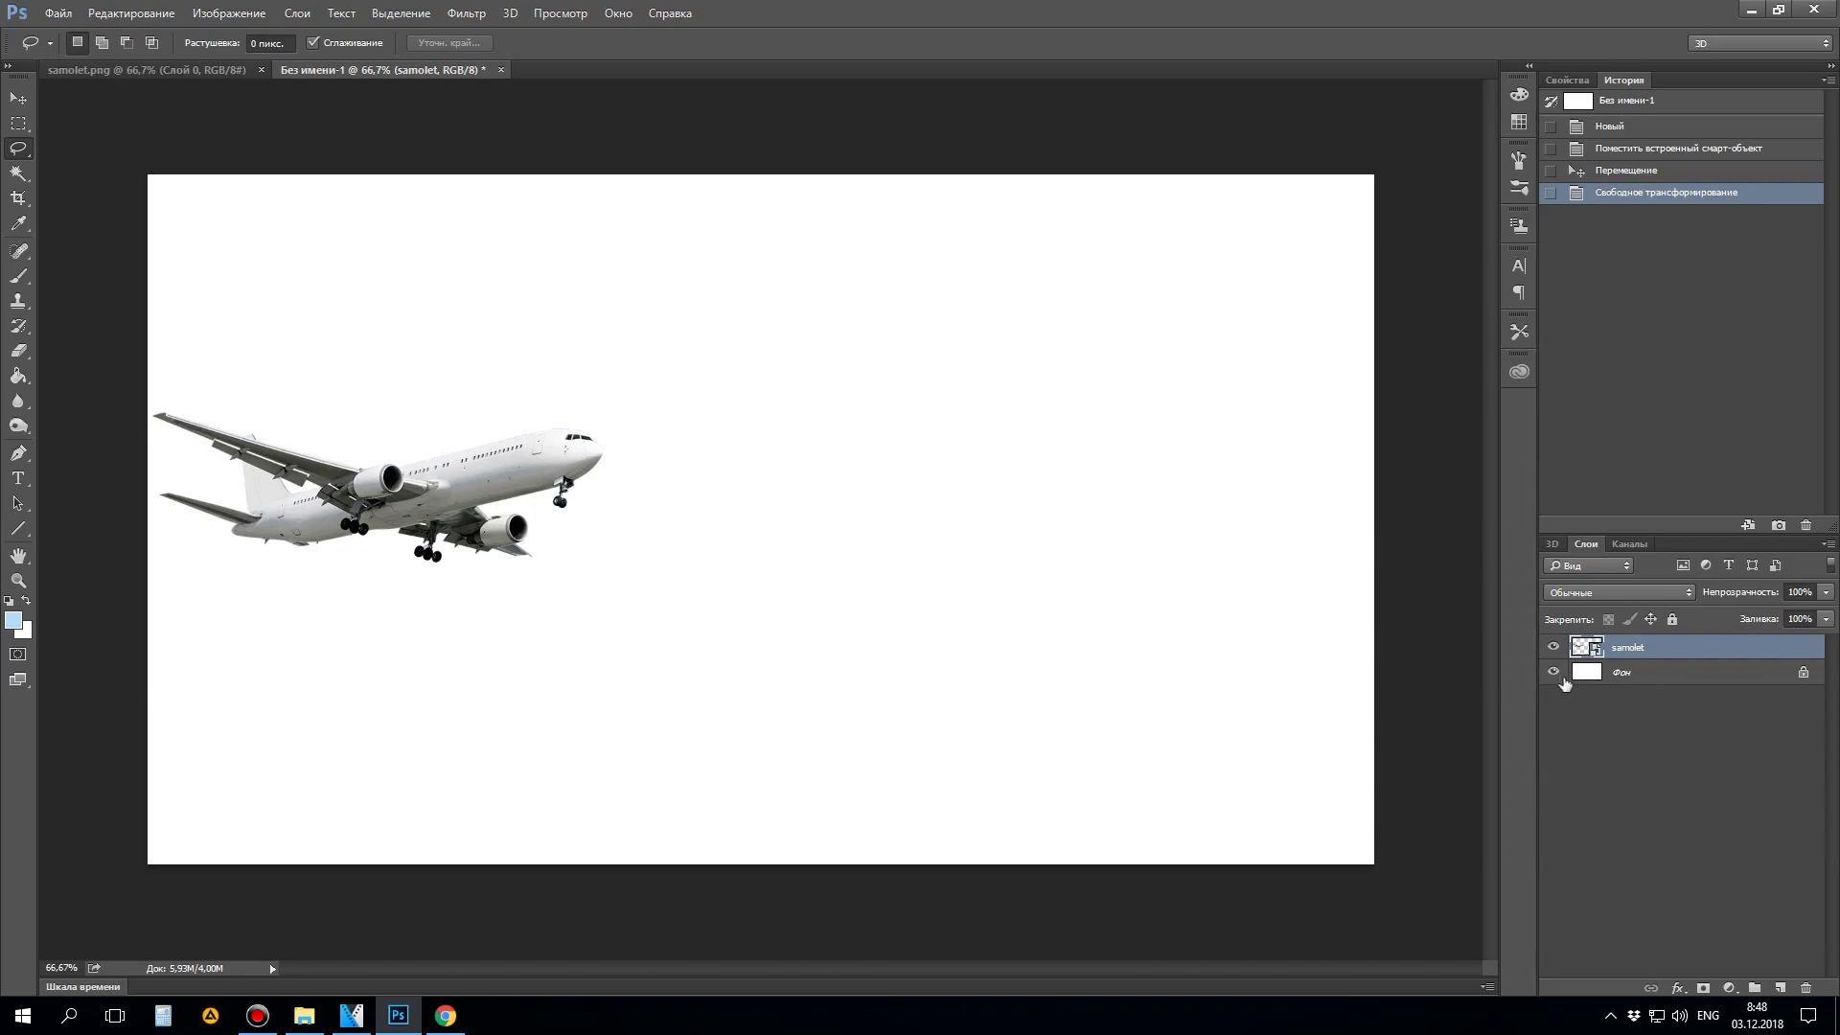
Step: Hide the white Фон layer and save the document in PNG format as c1 in the 1st1 folder
left_click(1553, 672)
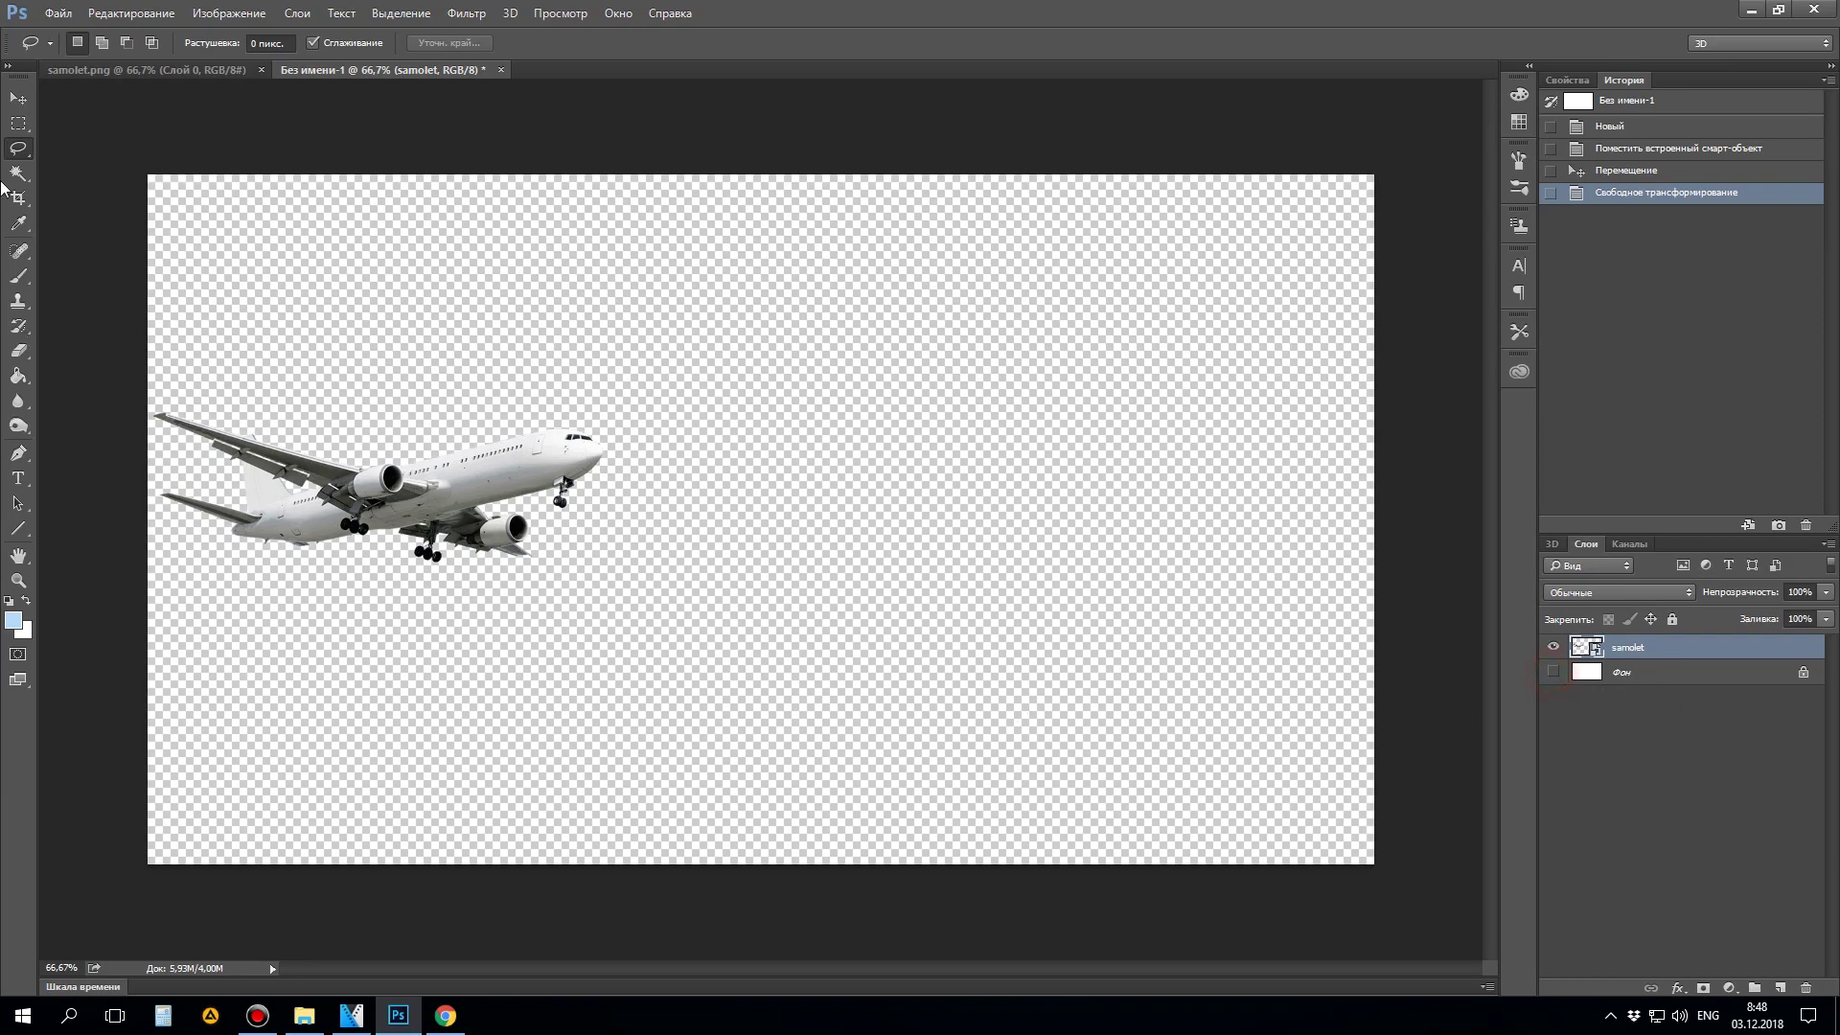
left_click(57, 14)
left_click(146, 233)
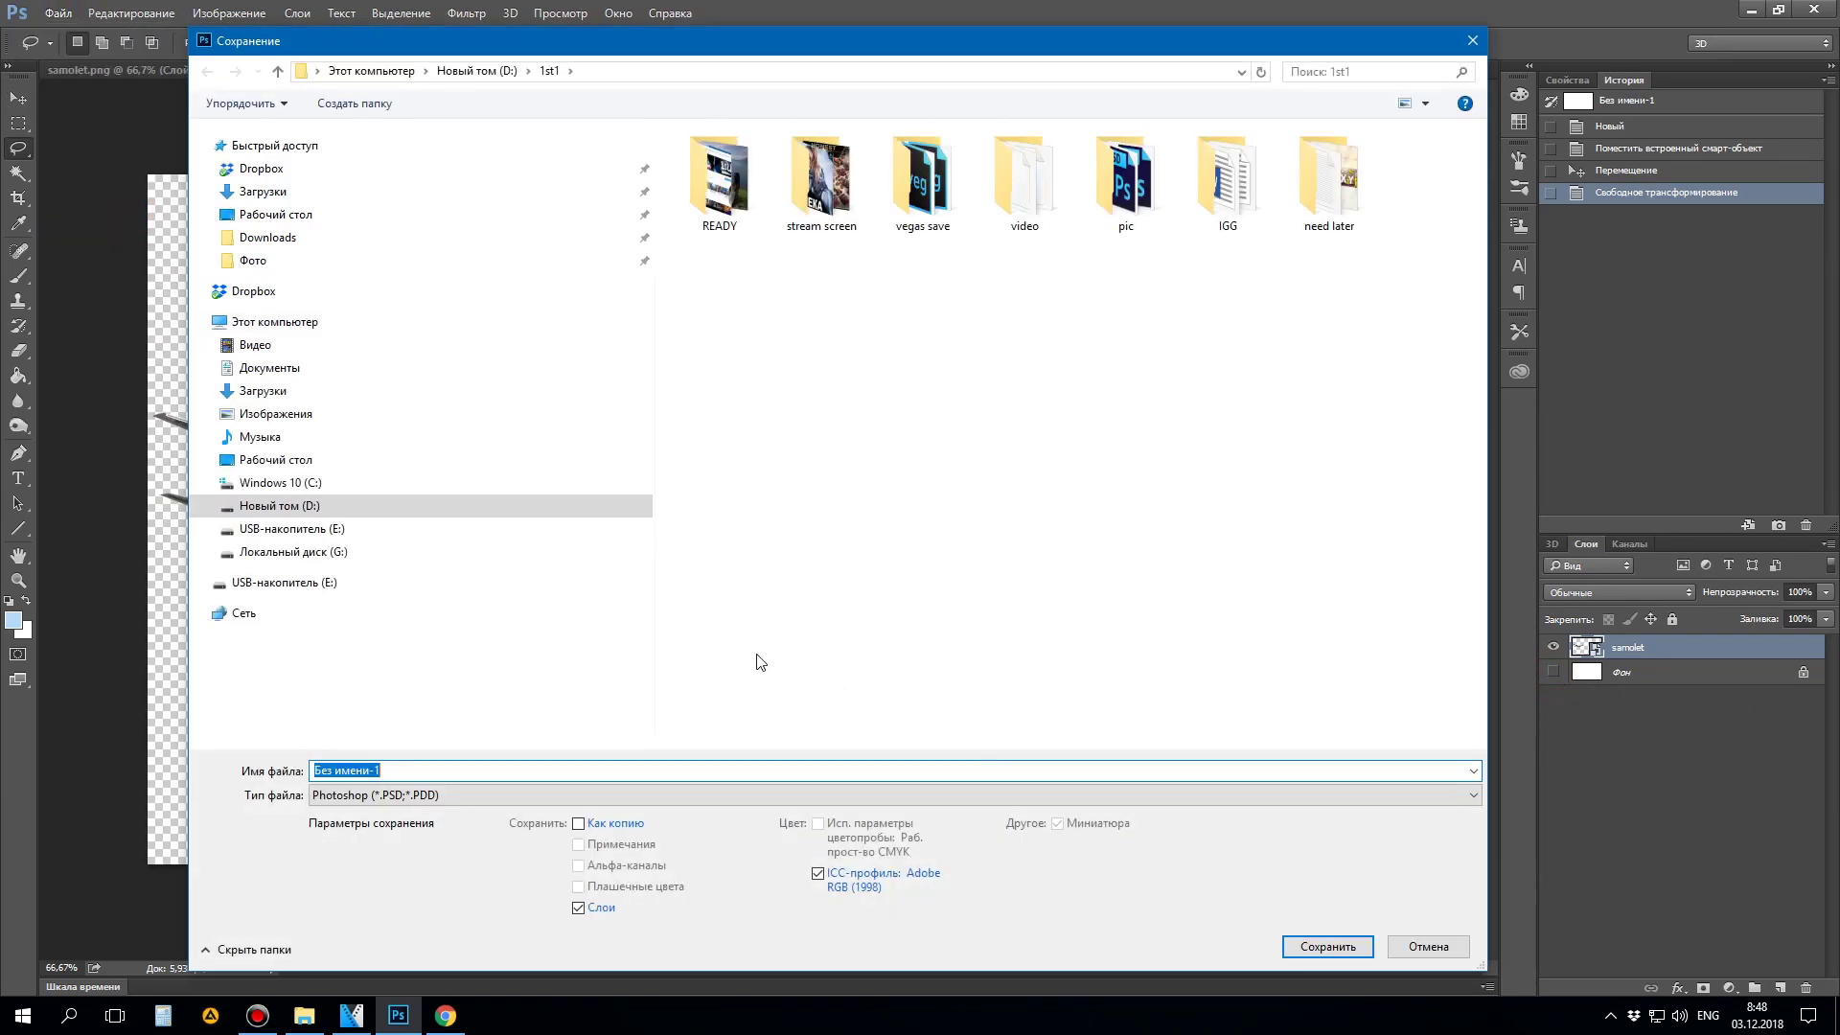
left_click(514, 794)
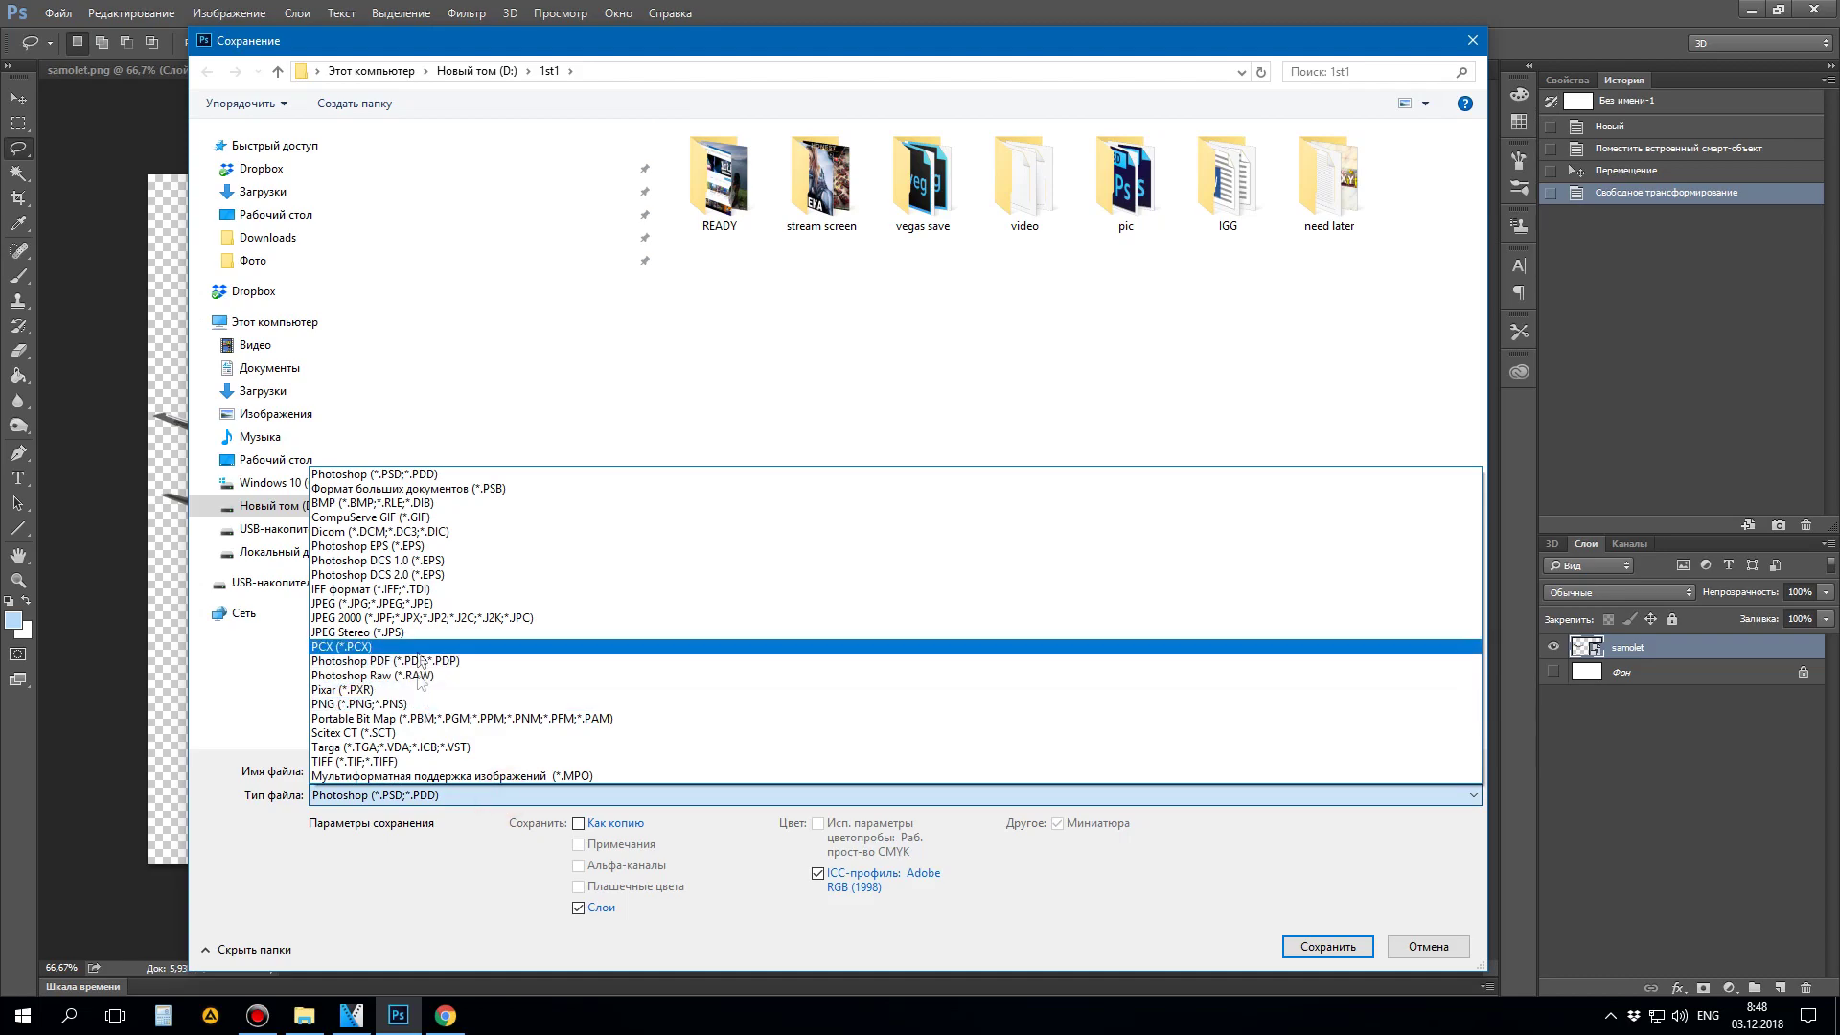
left_click(413, 706)
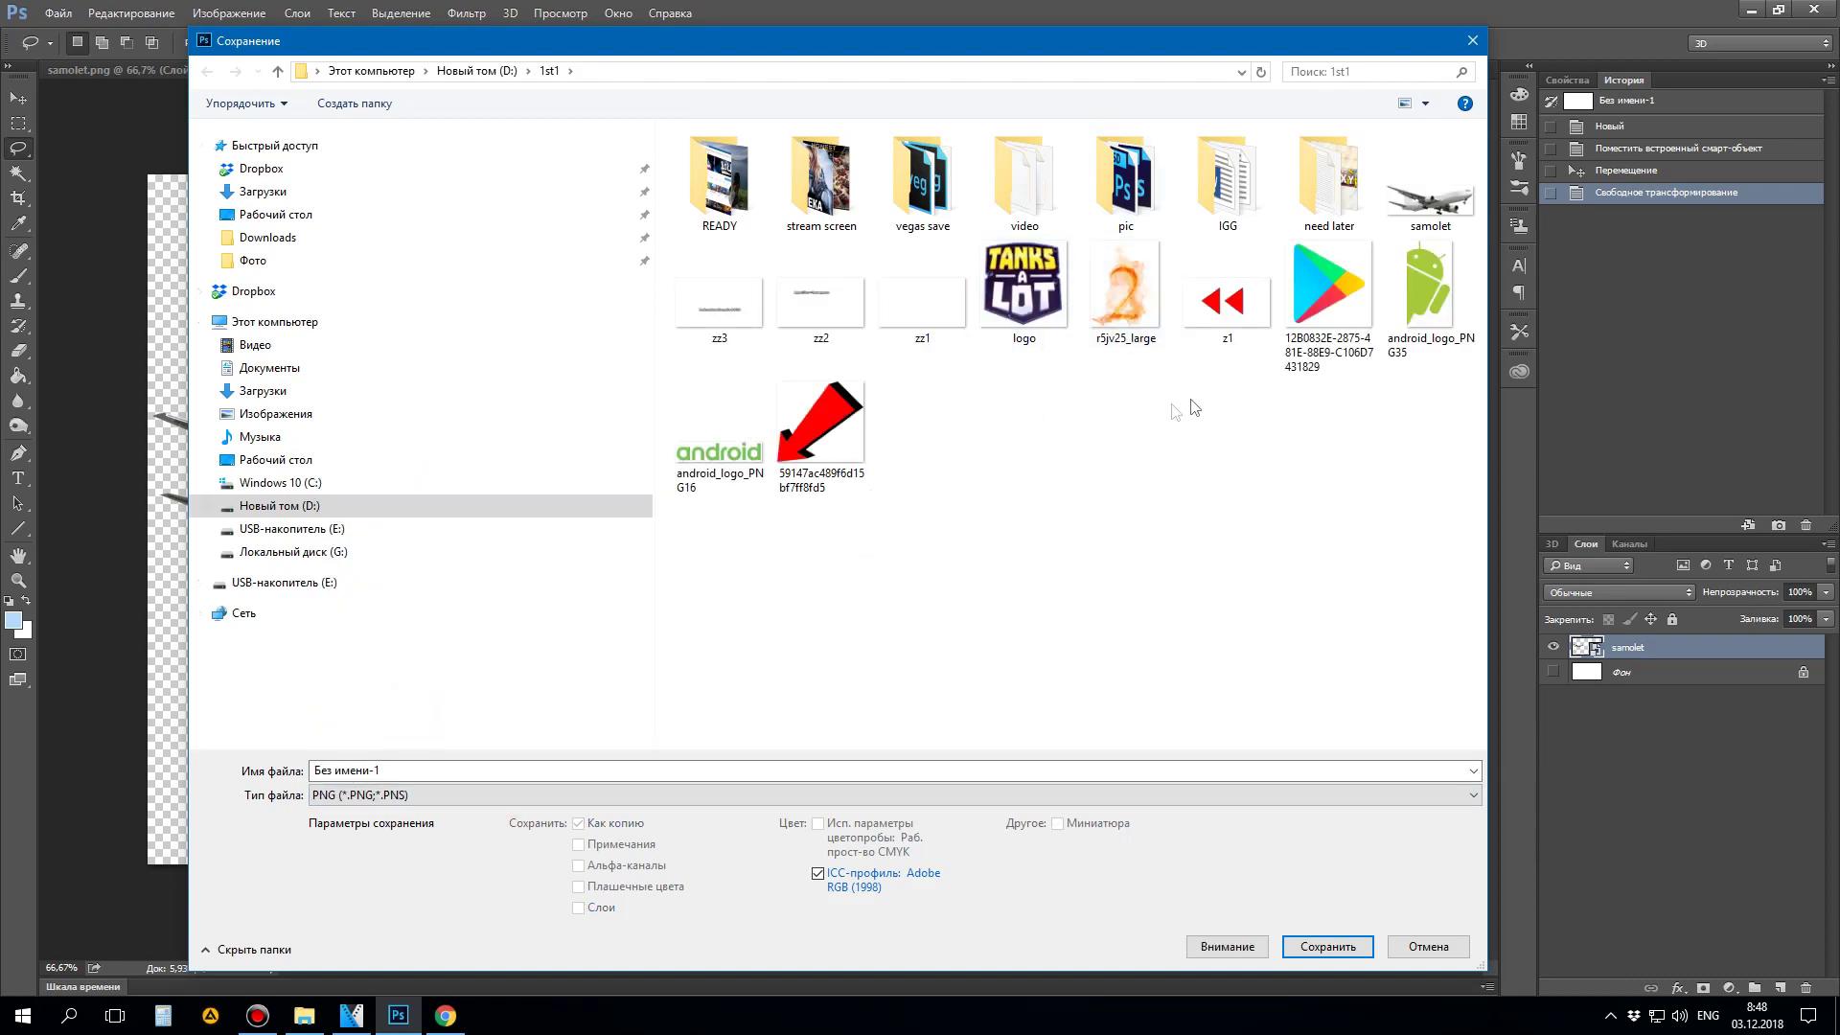
left_click(450, 772)
double_click(414, 772)
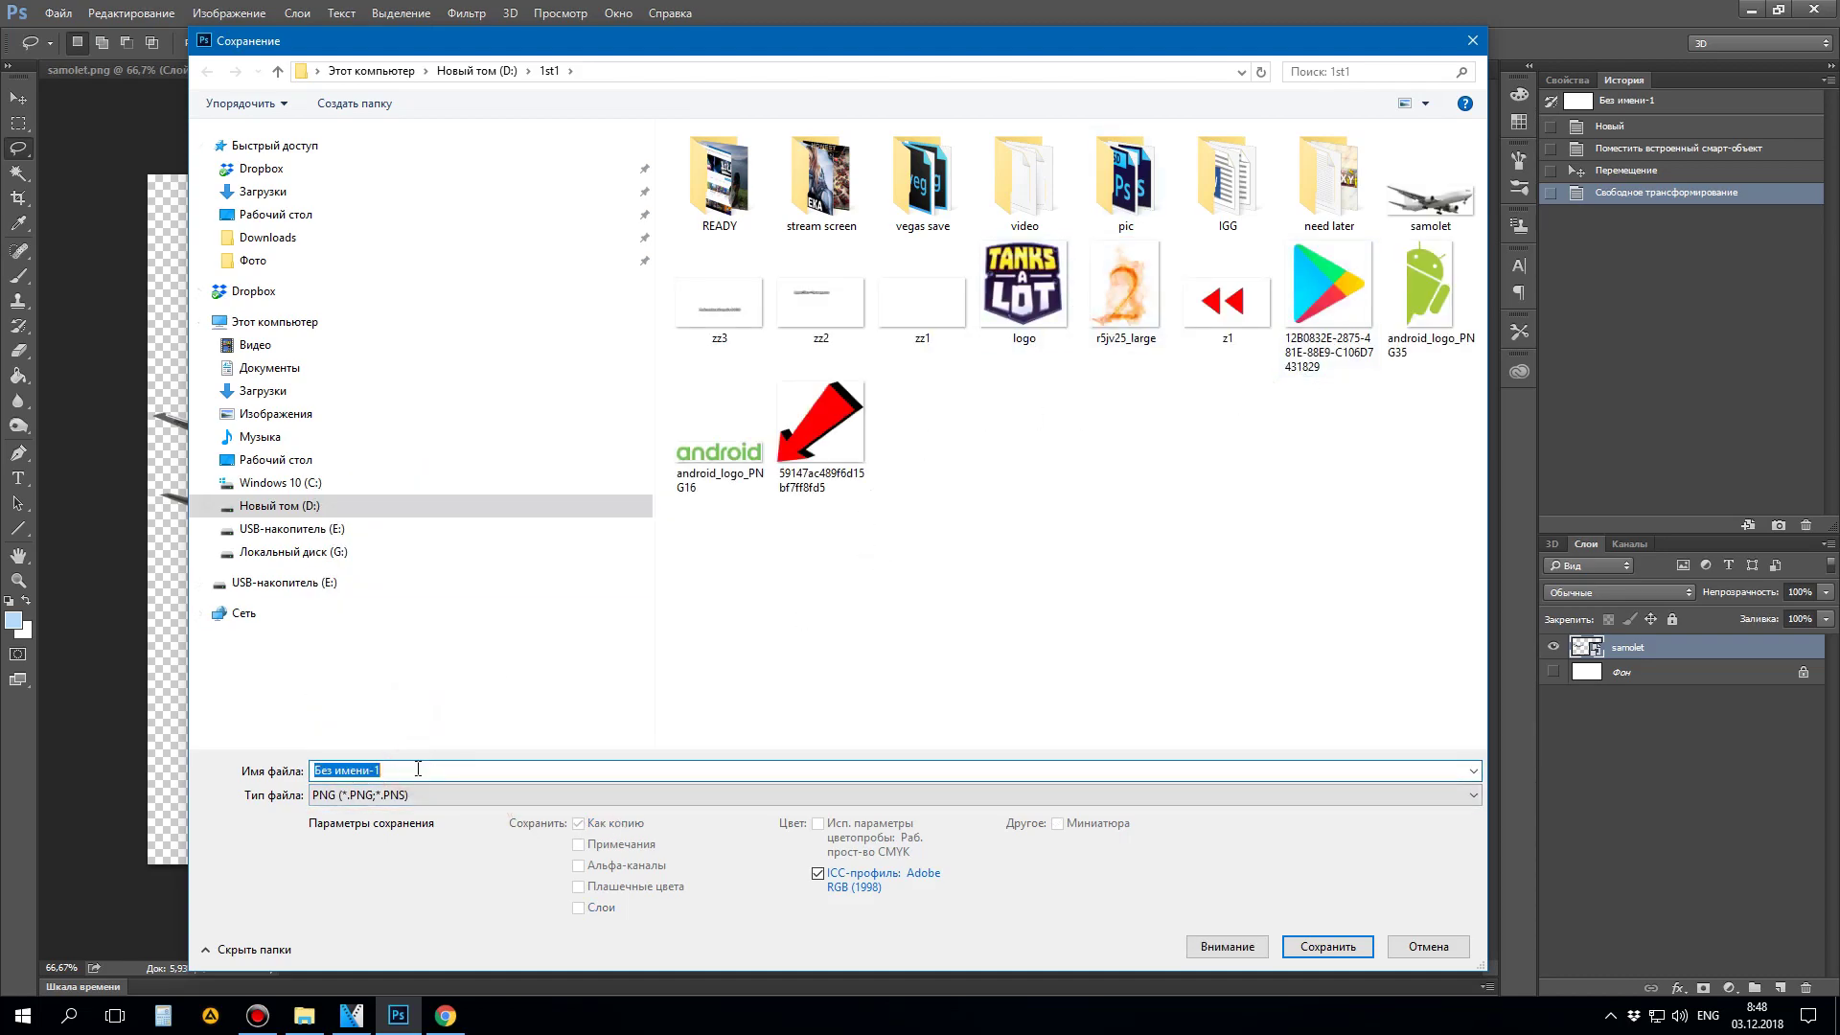
type("c1")
left_click(1337, 949)
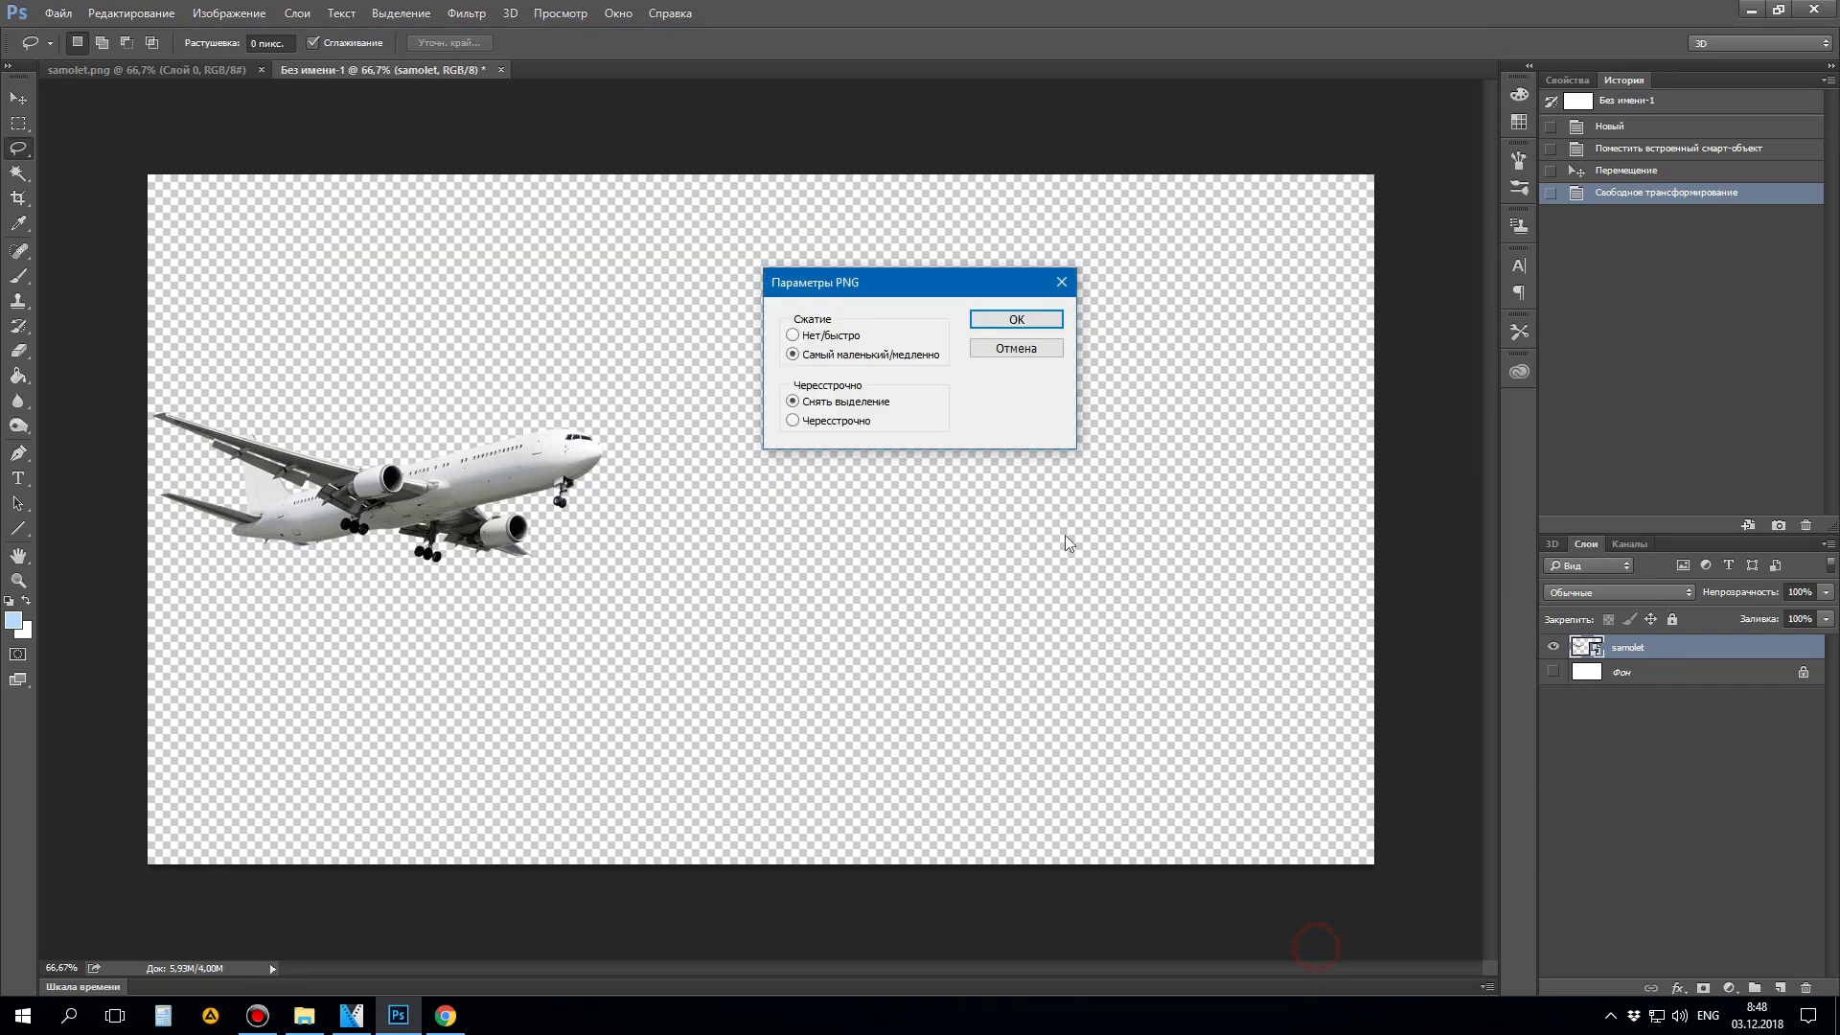
left_click(1015, 316)
Step: Switch to VEGAS Pro, add c1 from the 1st1 folder at the start of the timeline and extend it to about 1:20
left_click(351, 1014)
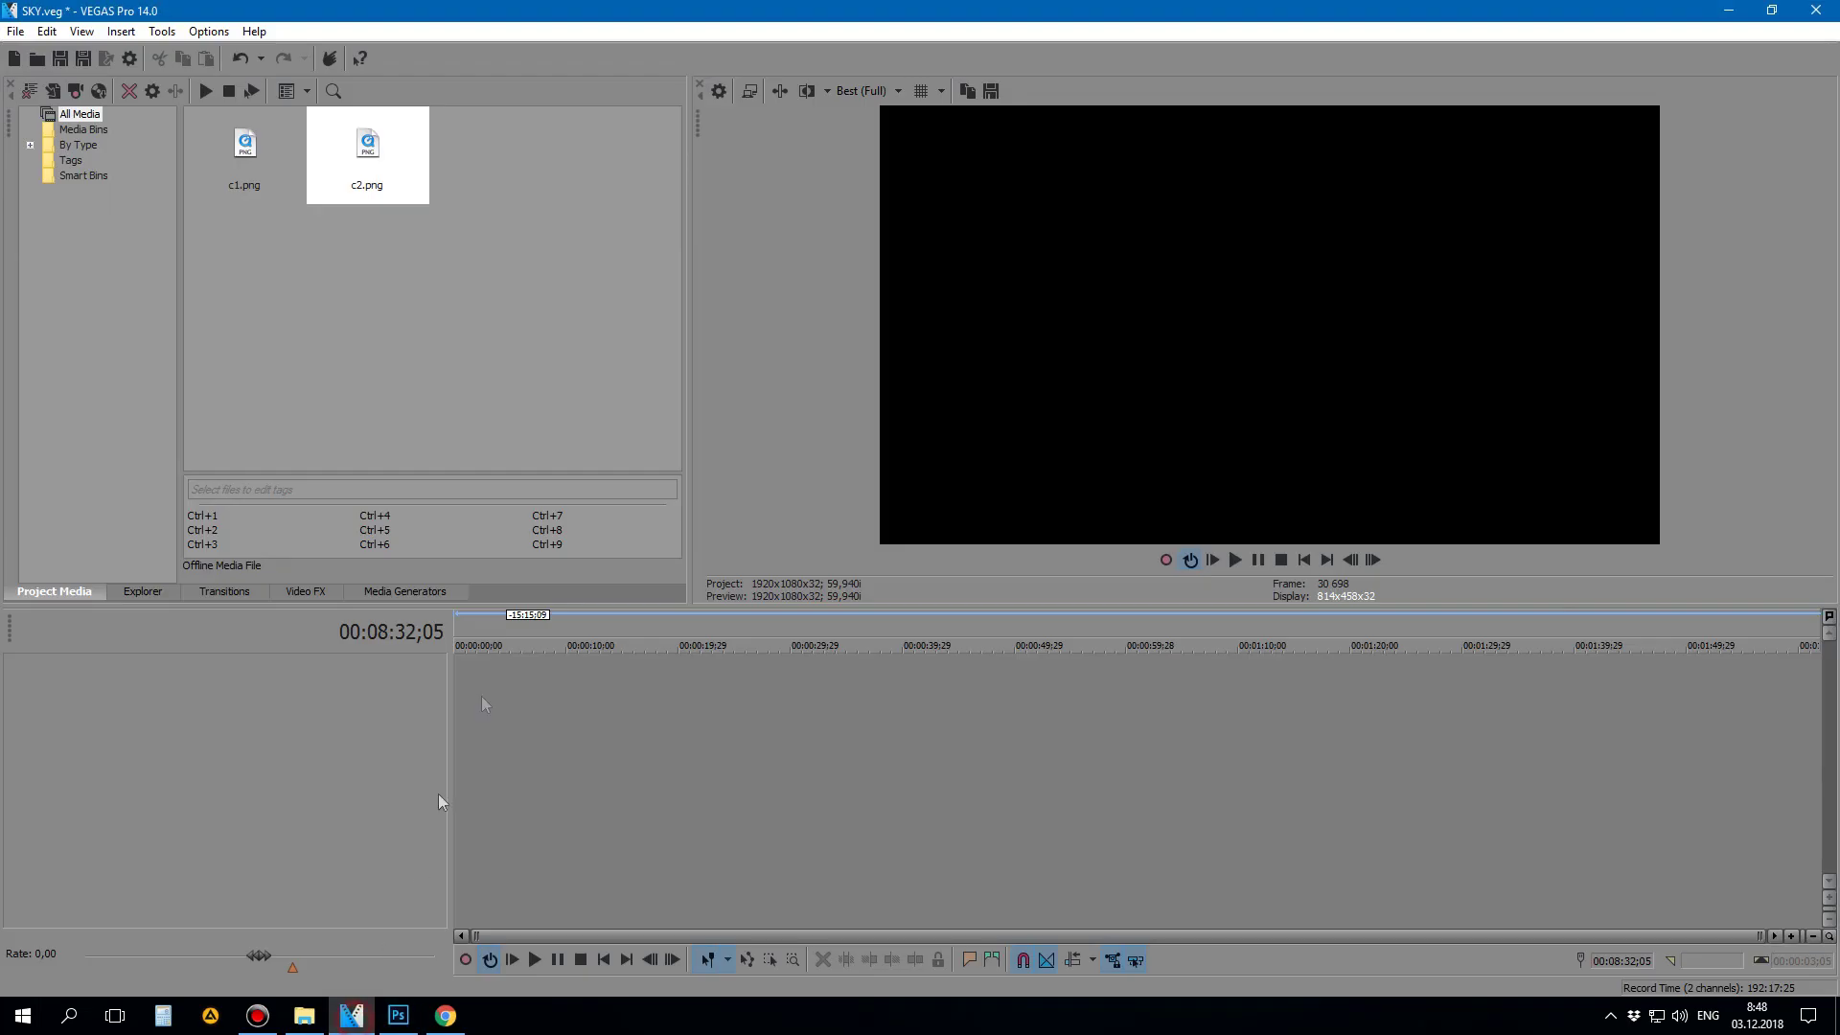
left_click(305, 1014)
left_click_drag(745, 475, 493, 690)
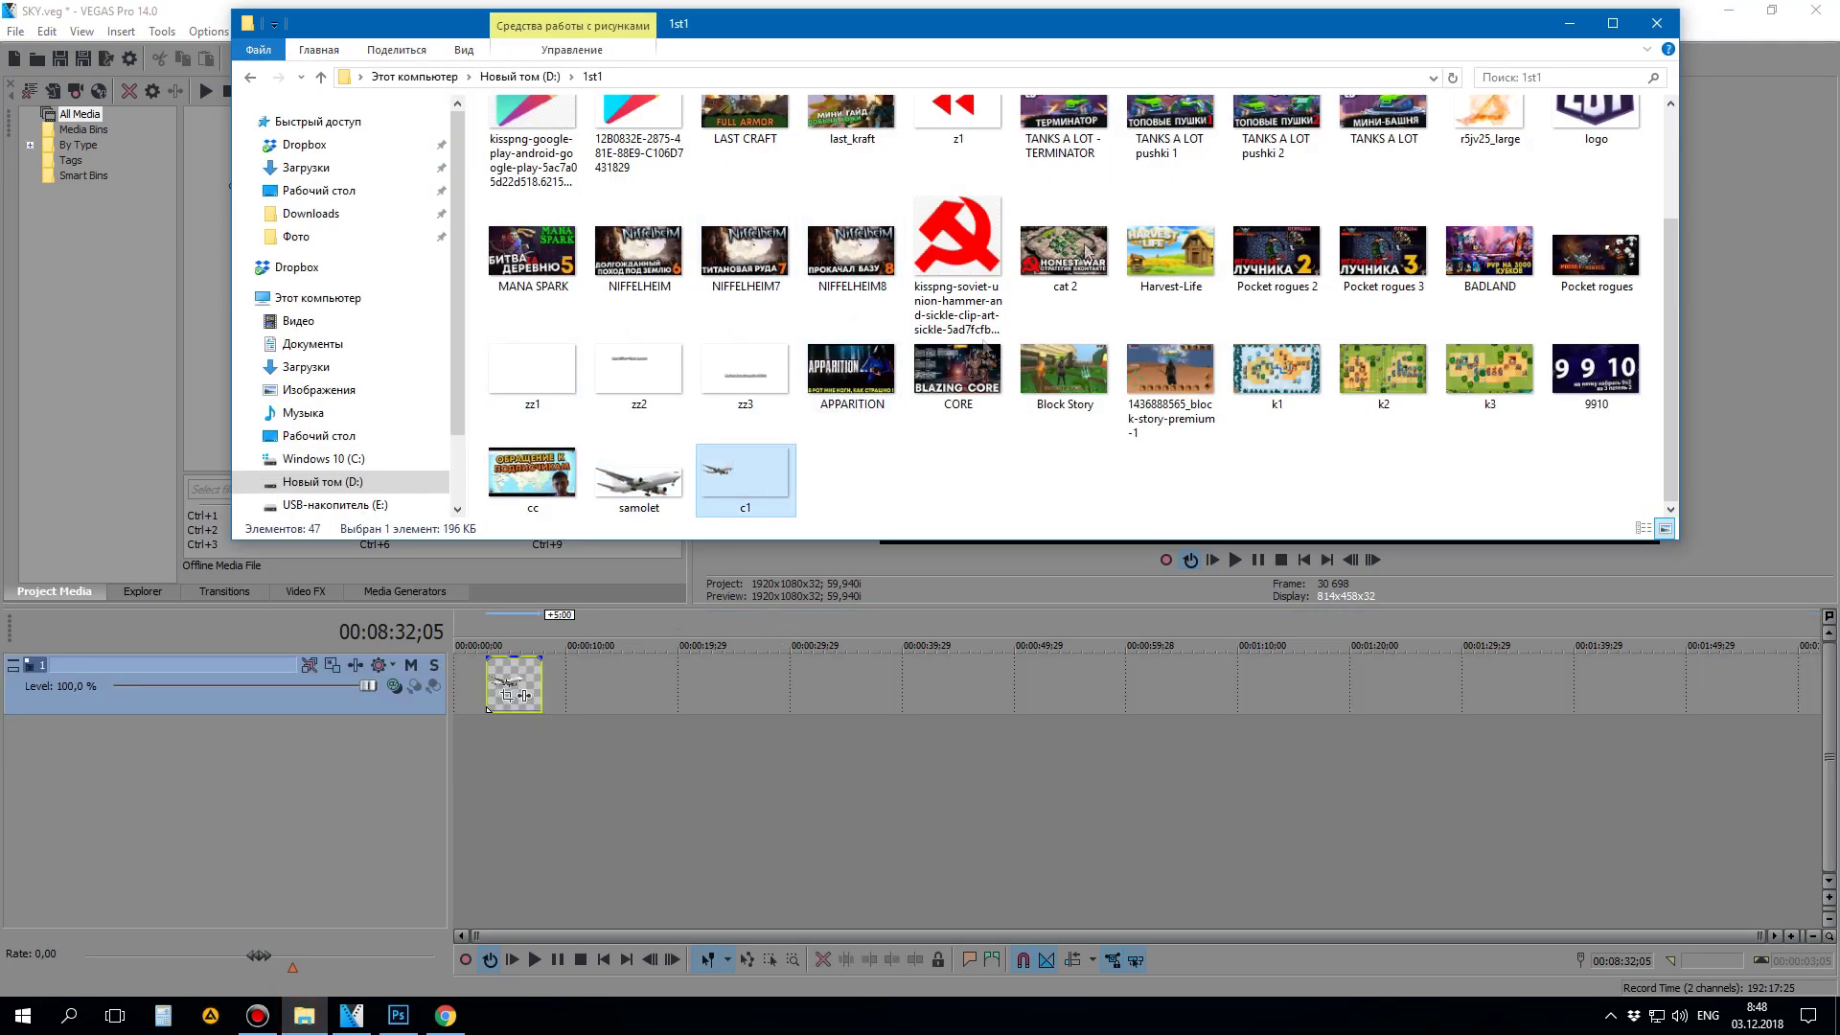
left_click(1566, 35)
left_click_drag(534, 690, 1351, 728)
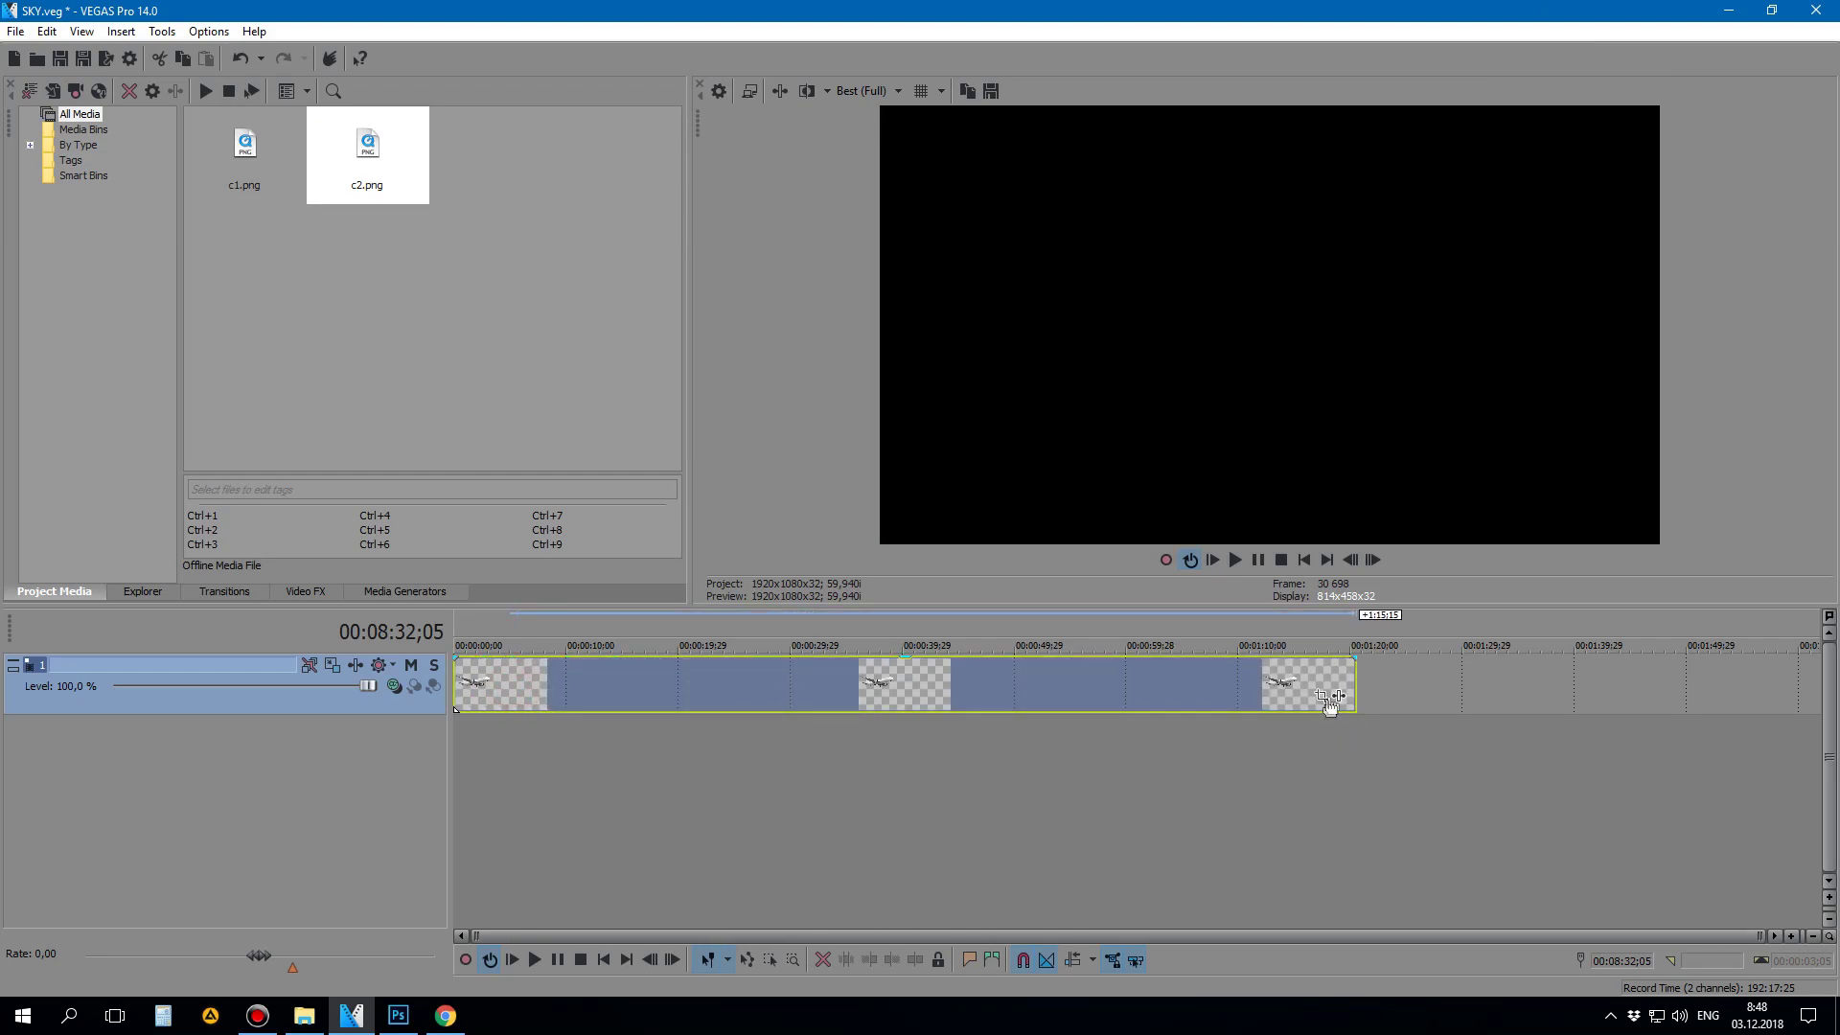
Step: Return the playhead to the start of the timeline and open the c1 clip's Pan/Crop settings
left_click(815, 628)
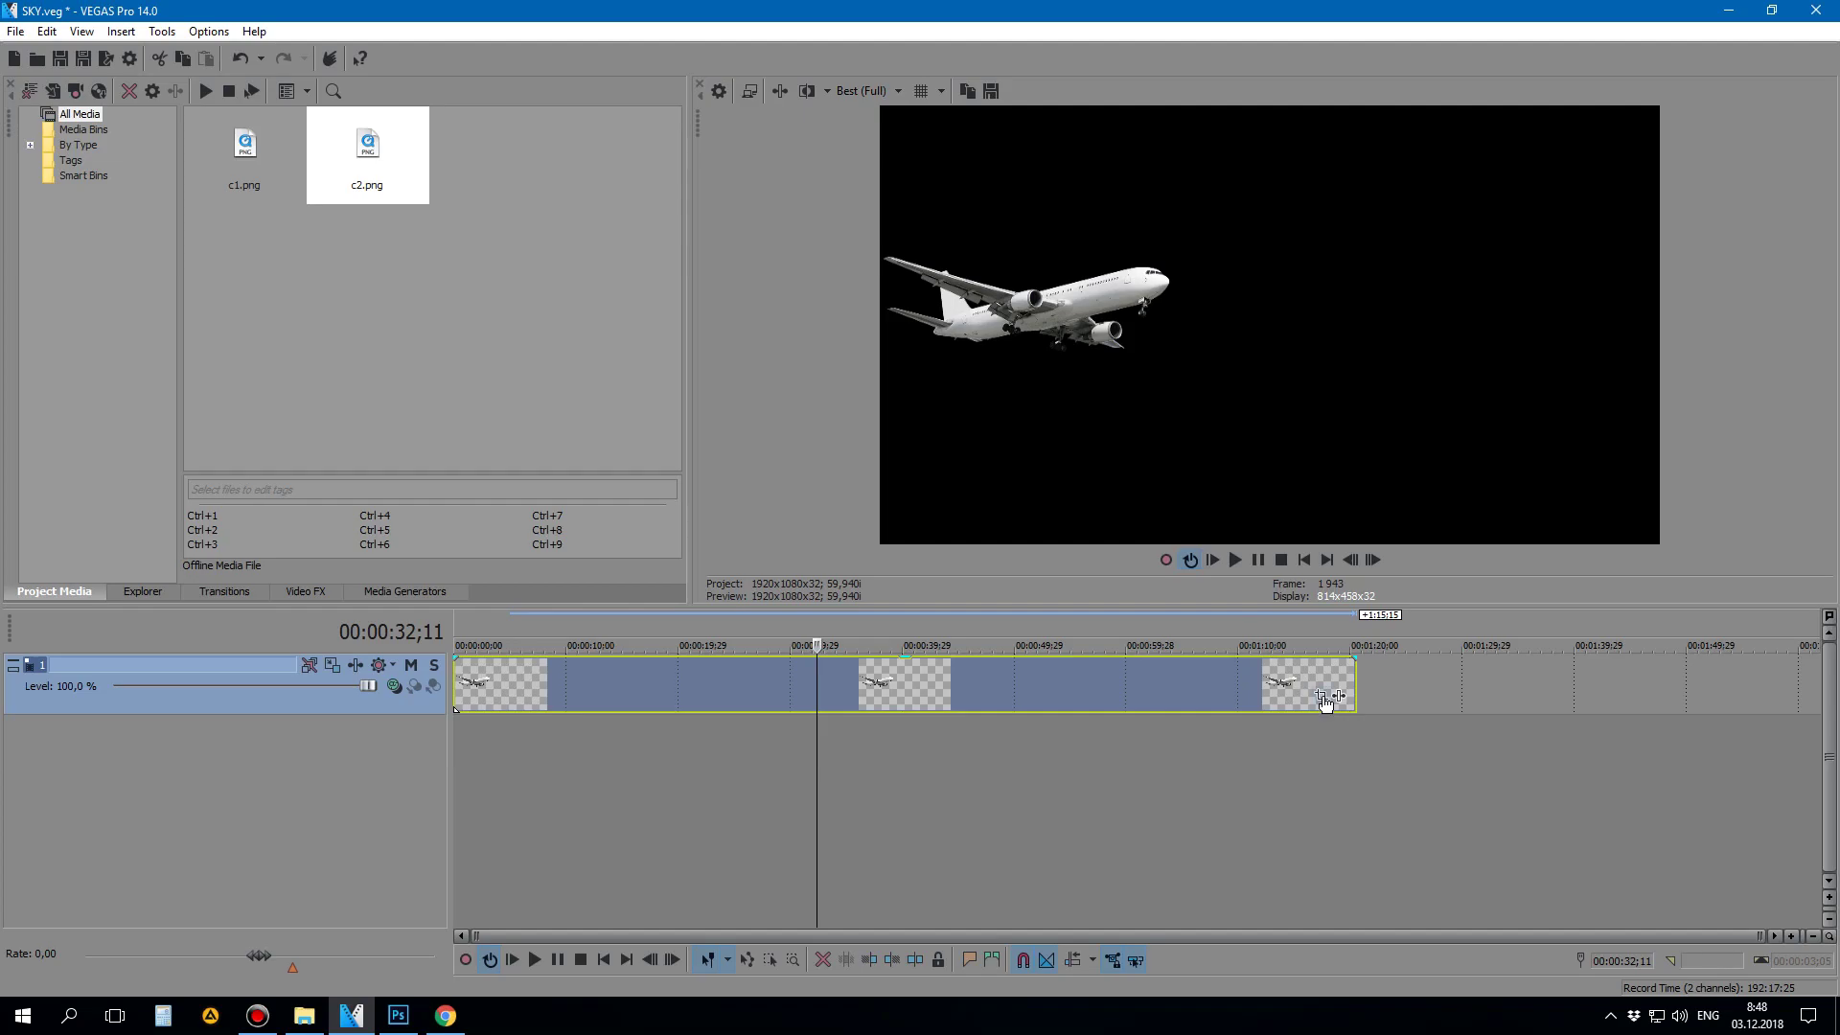
left_click(461, 628)
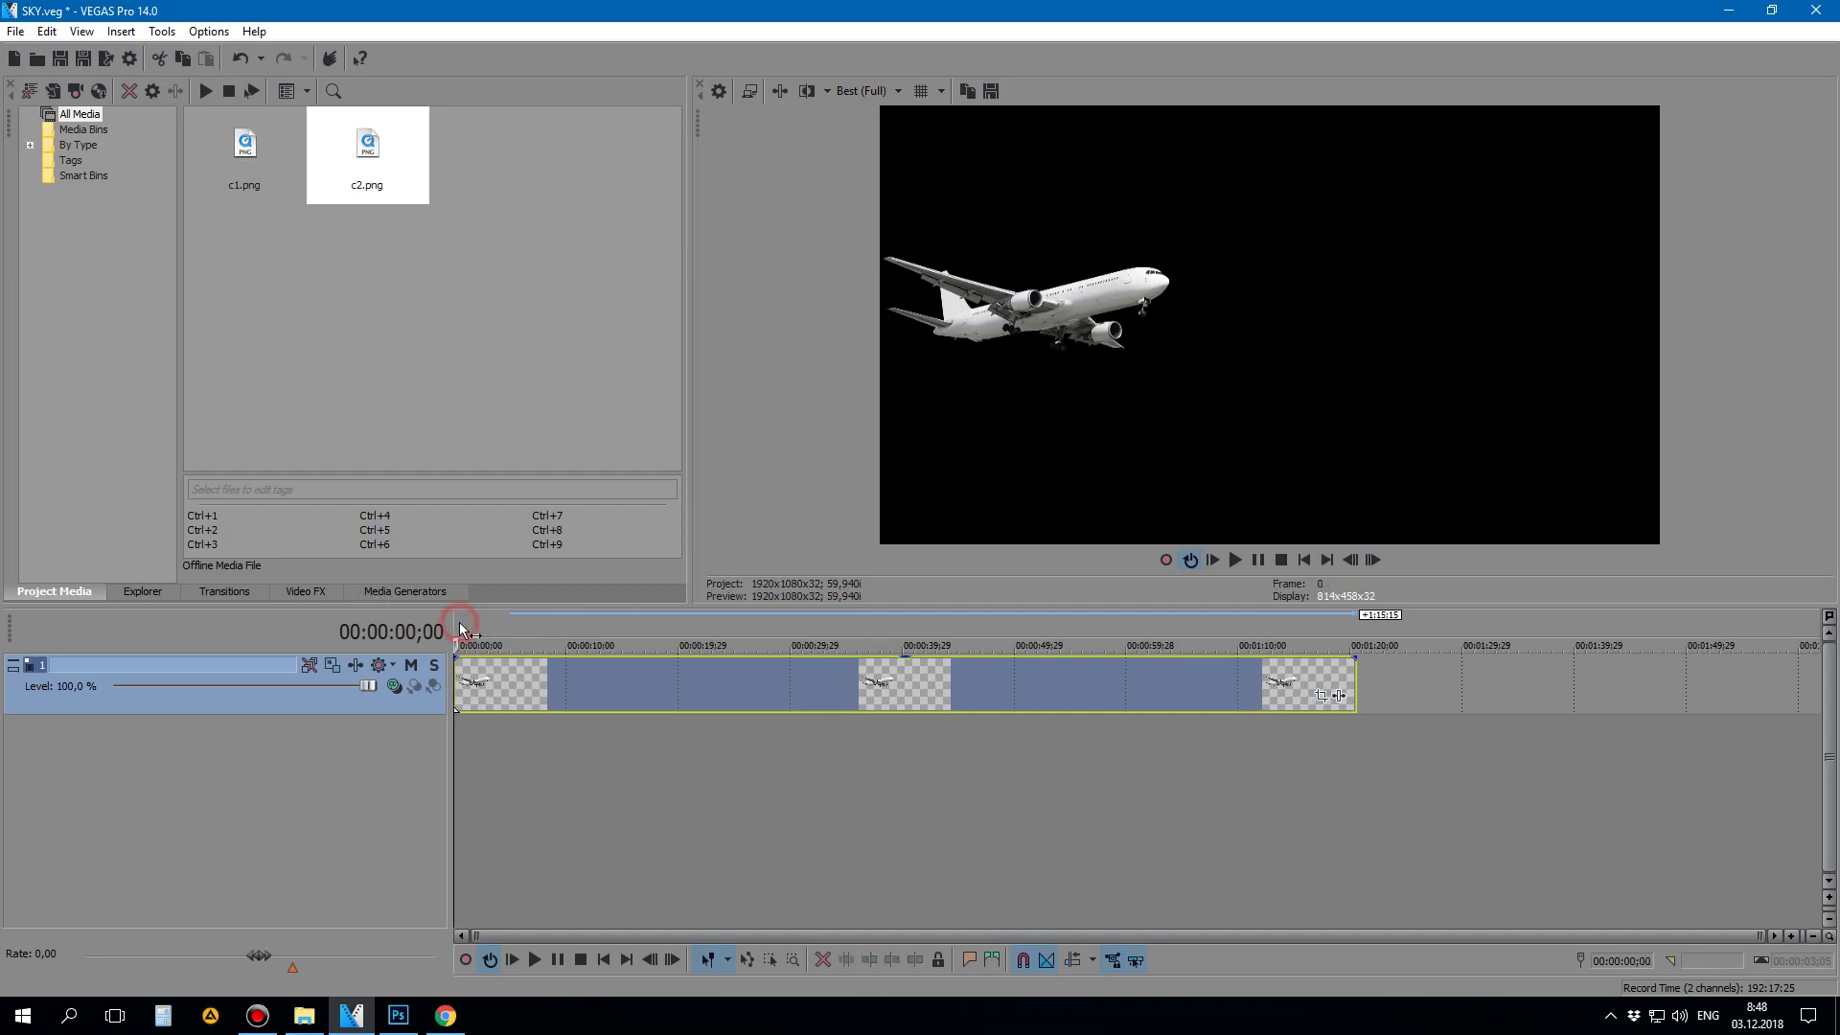
left_click(1321, 695)
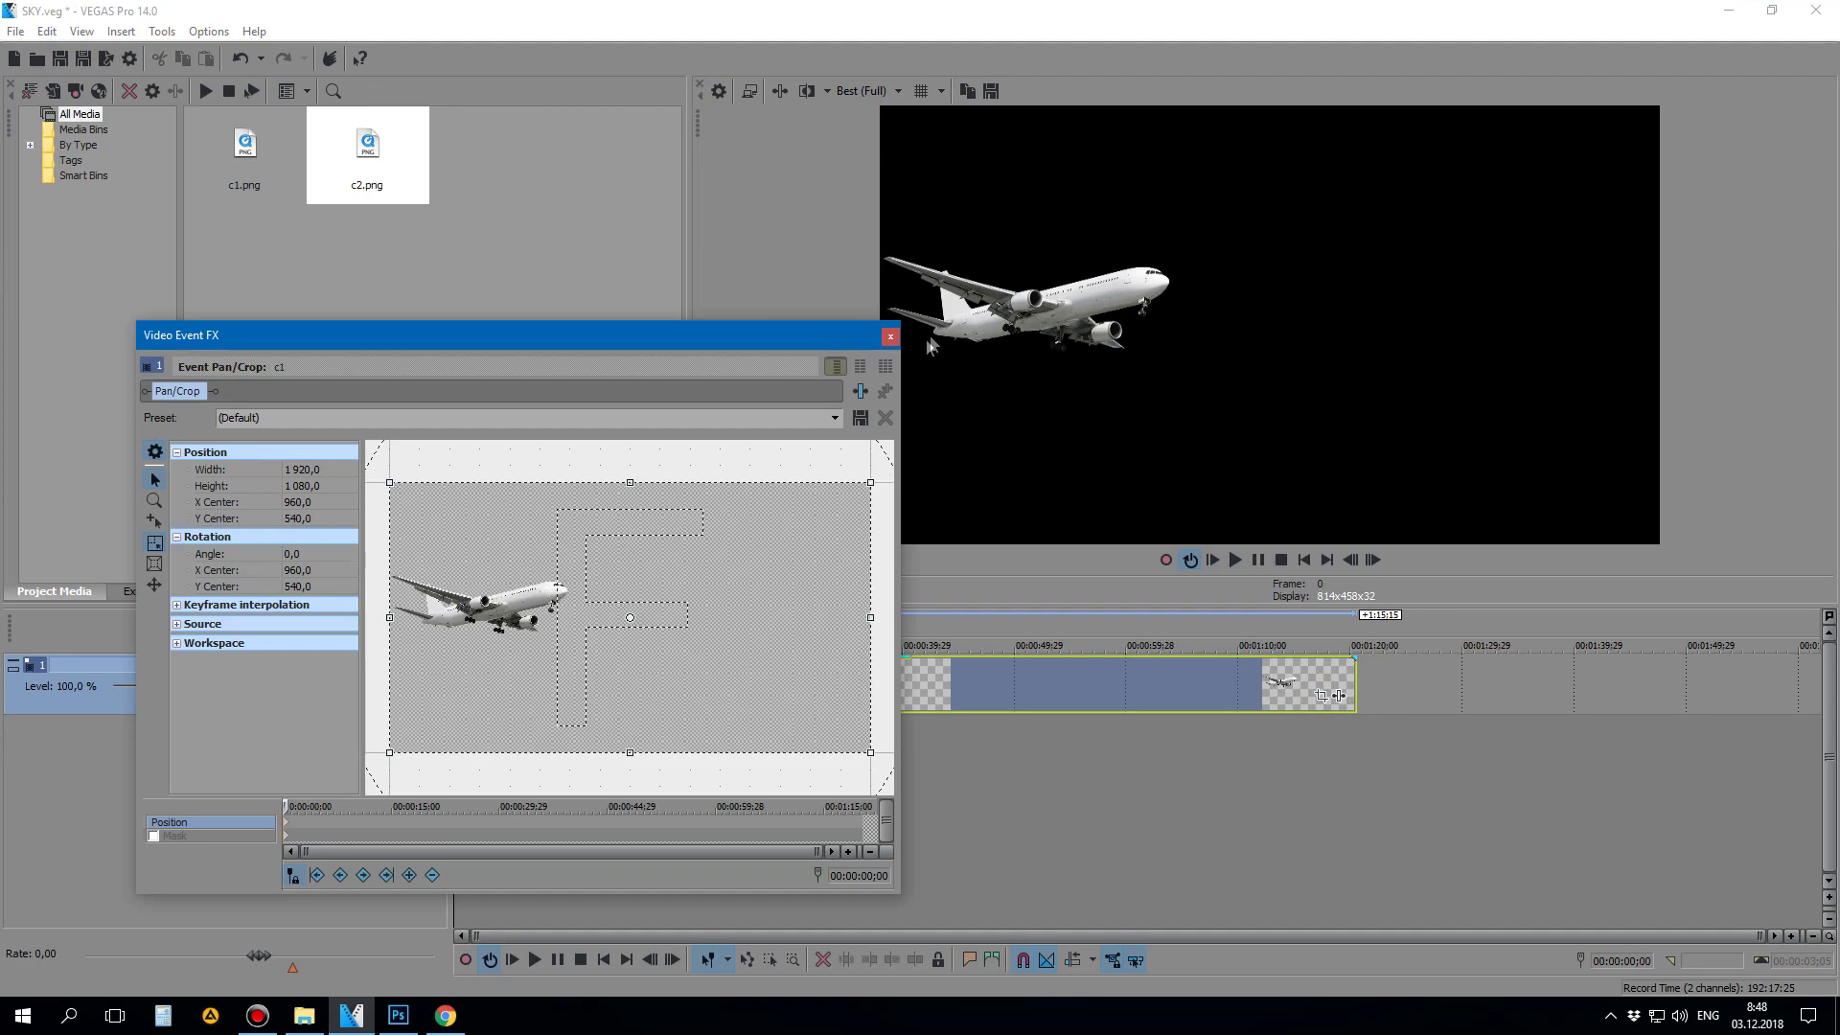
left_click(890, 337)
left_click(1321, 694)
left_click(288, 822)
left_click_drag(679, 651, 680, 609)
left_click_drag(726, 335, 658, 317)
left_click_drag(601, 612, 599, 603)
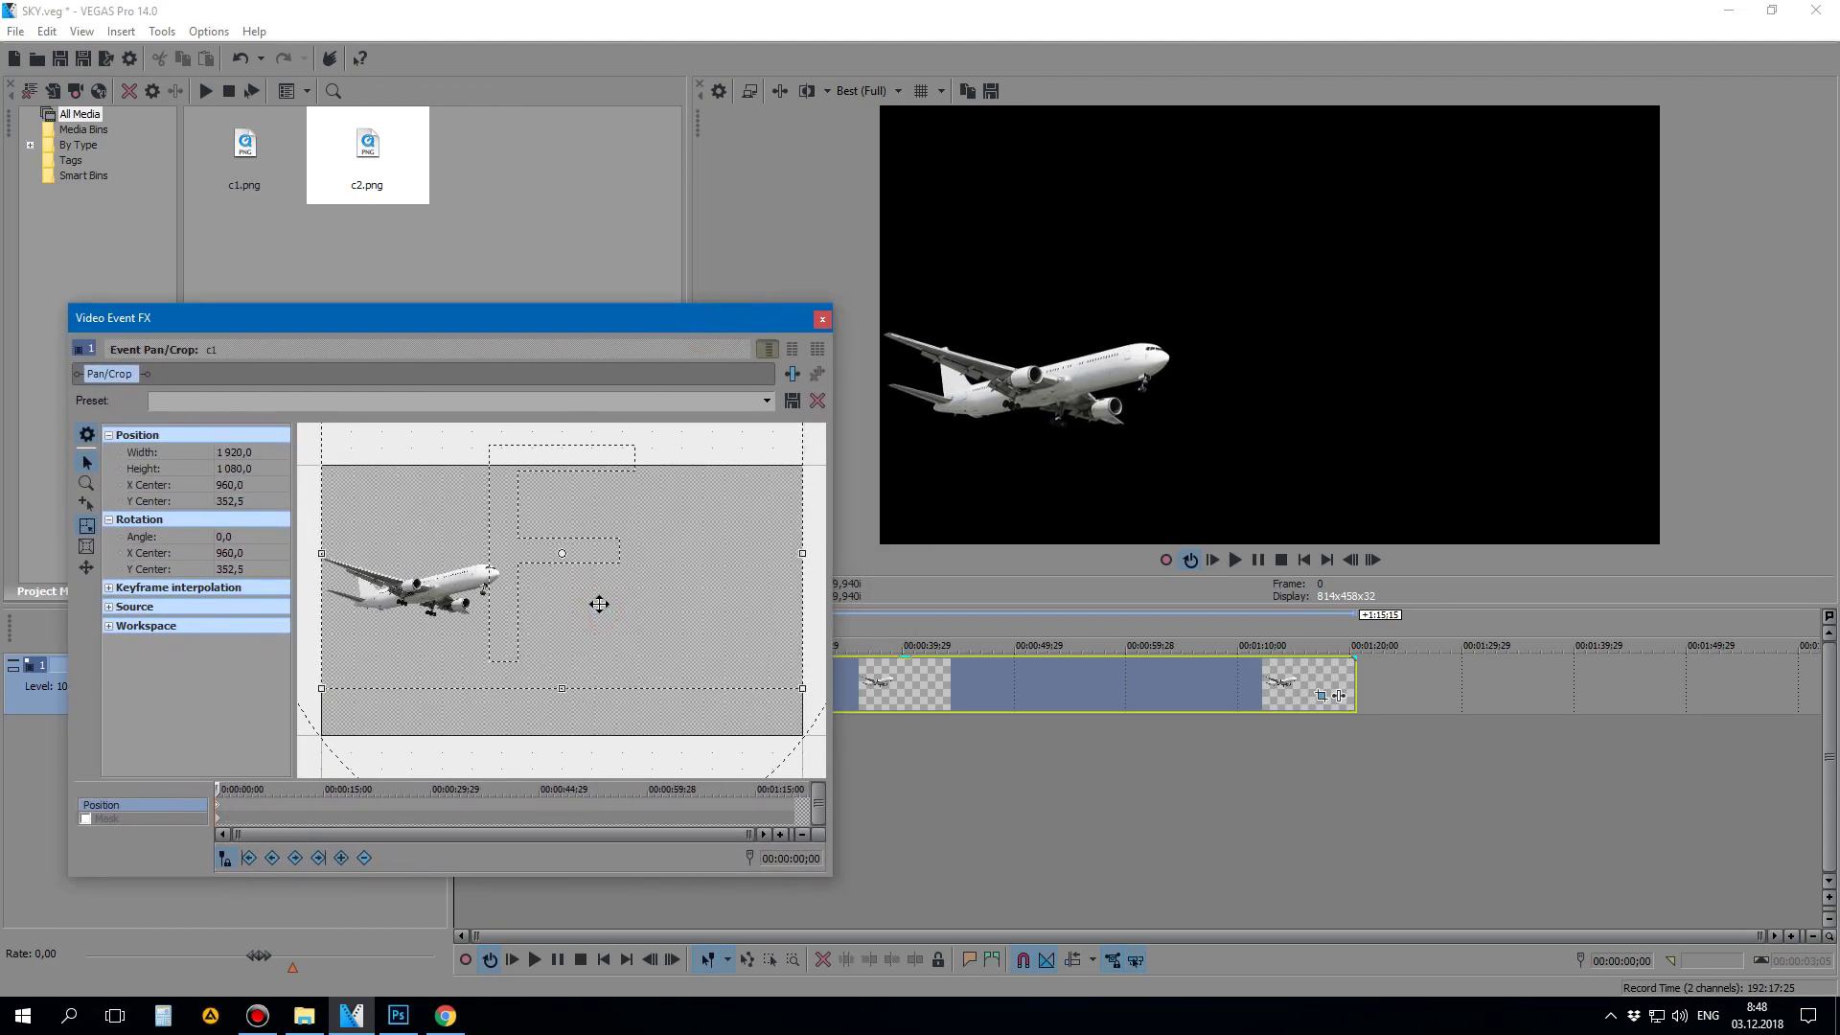
left_click(234, 805)
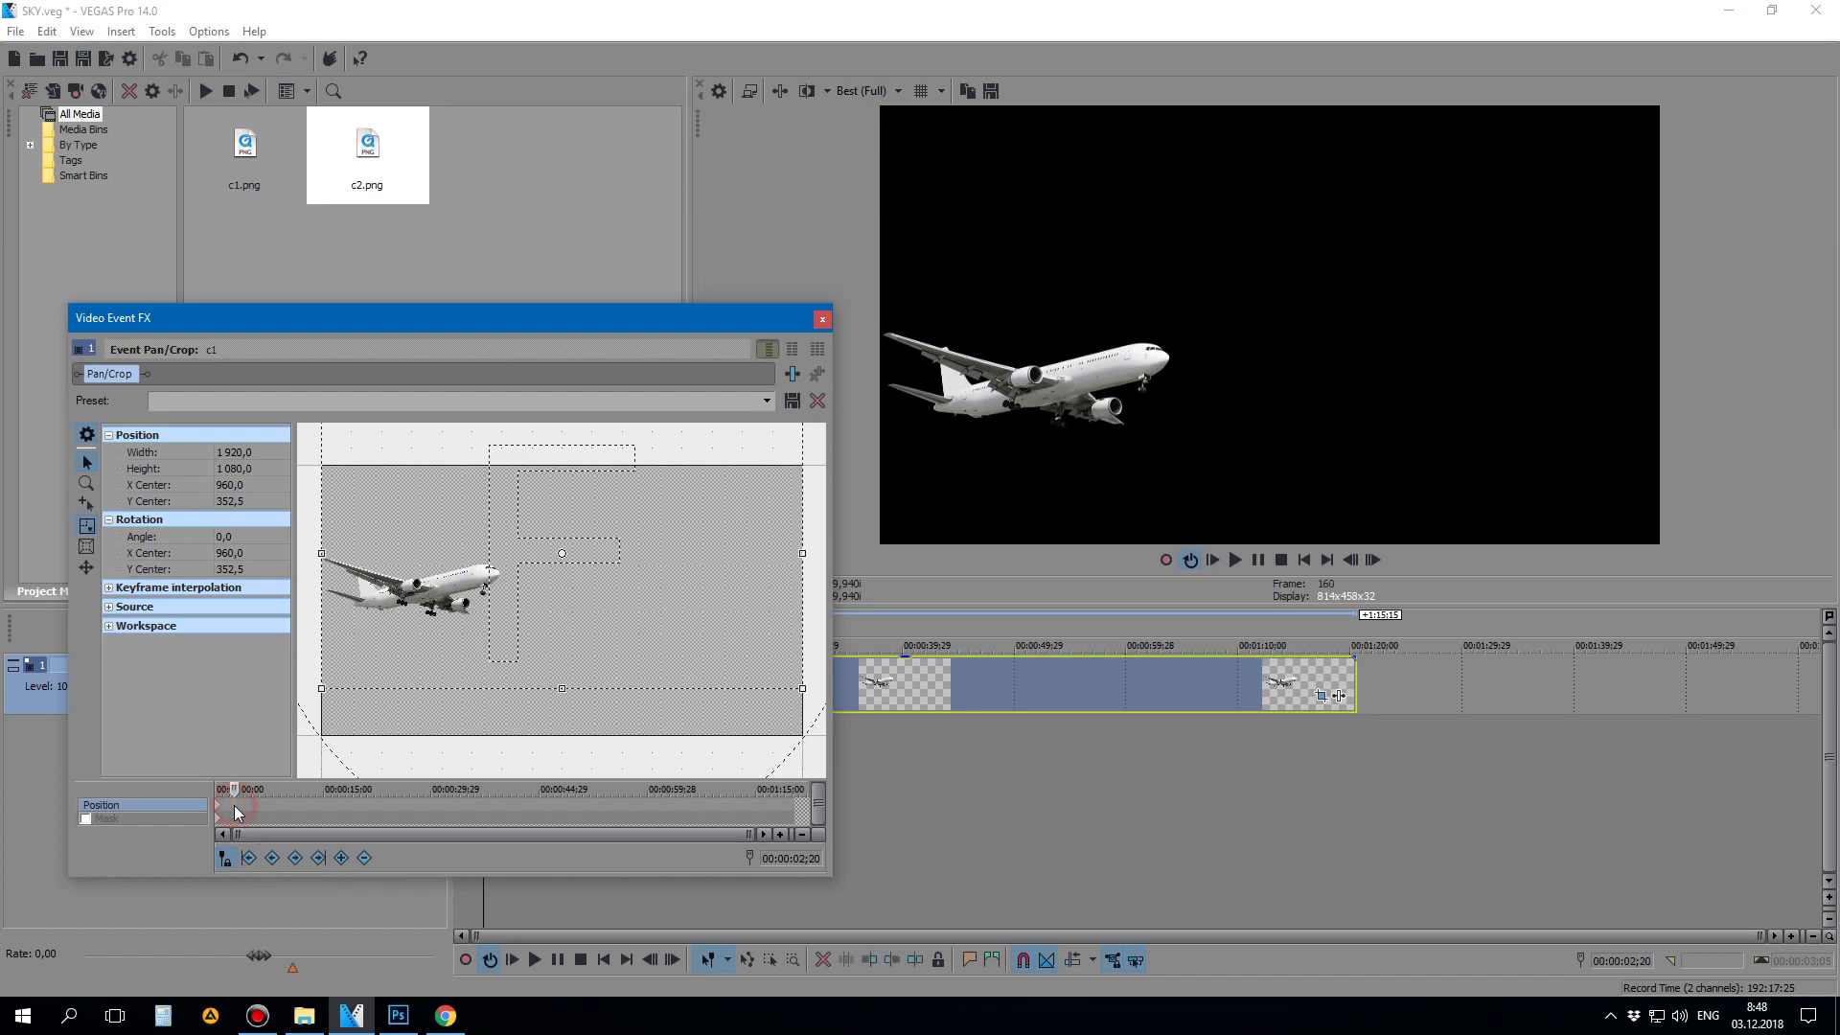
double_click(289, 807)
left_click_drag(616, 588, 616, 640)
left_click_drag(292, 811, 262, 814)
left_click(215, 810)
key("Down")
key("Down")
key("Down")
key("Down")
key("Down")
key("Down")
key("Down")
key("Down")
key("Down")
key("Down")
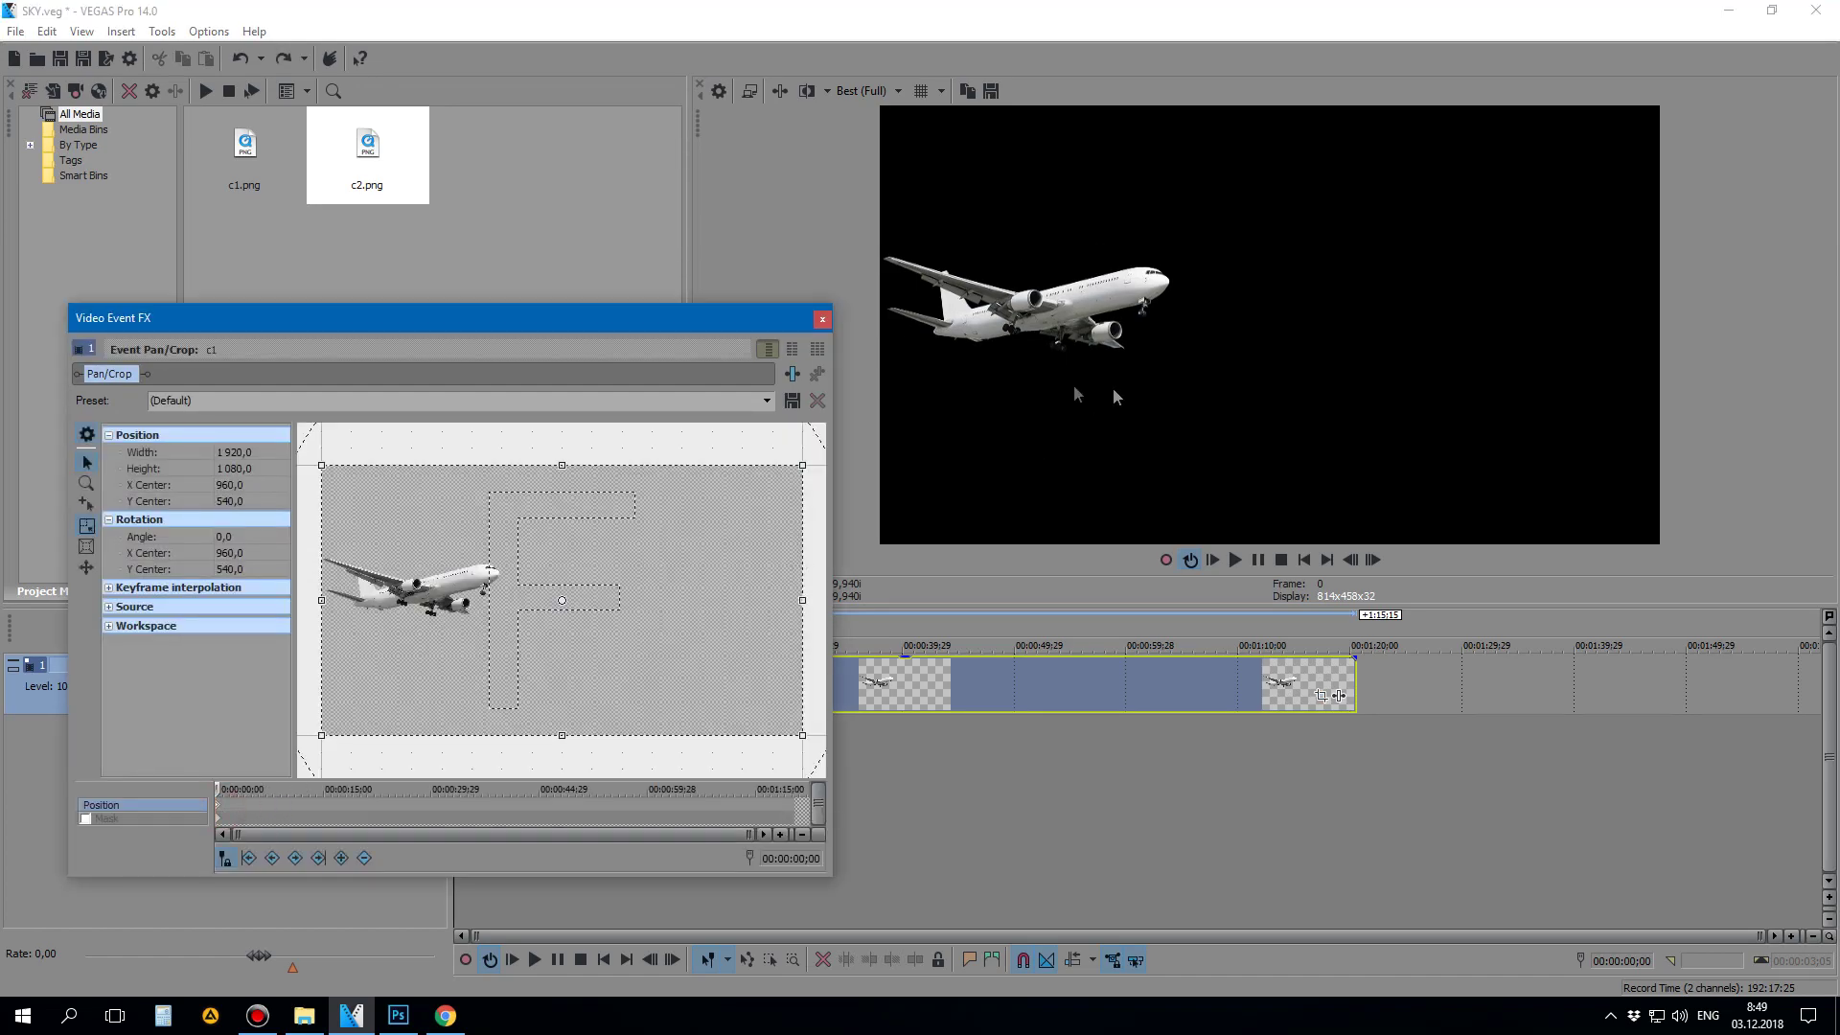
Step: Set the Pan/Crop Y Center to 337,5 at the clip's start and to 607,5 in a position keyframe at 00:00:08;11
left_click_drag(597, 607, 609, 595)
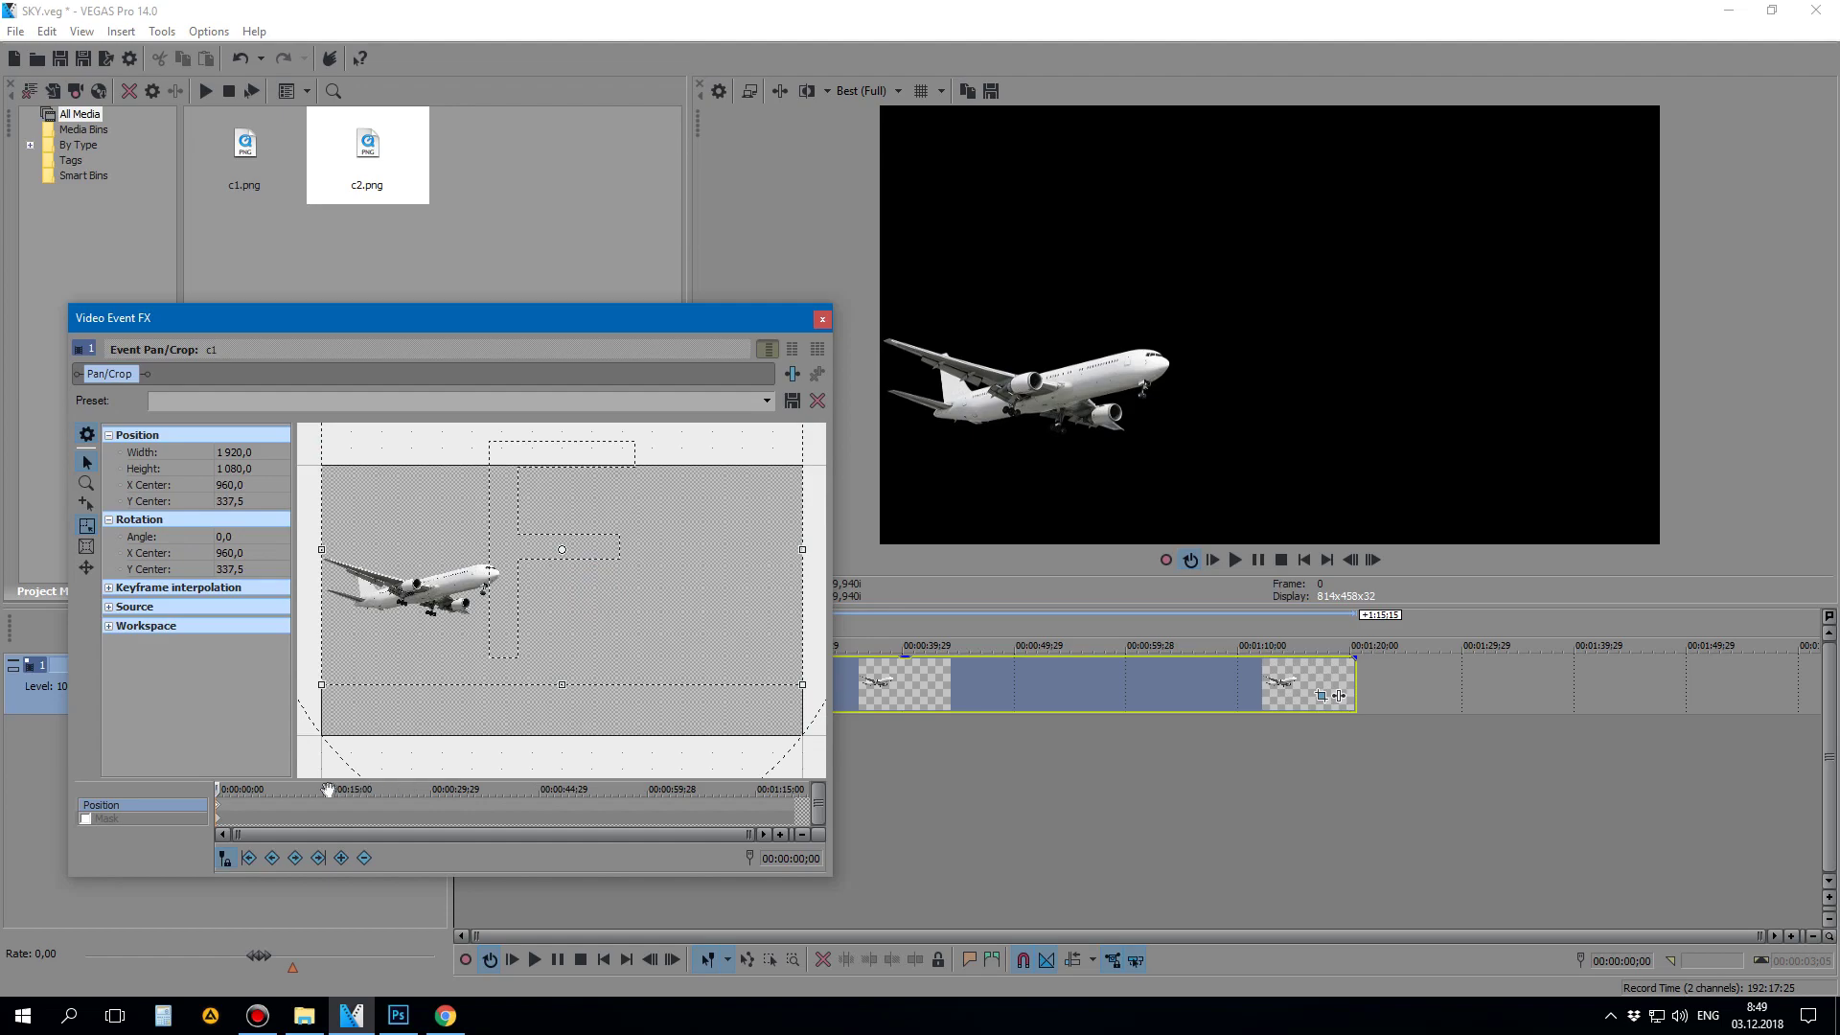
left_click(278, 813)
left_click_drag(517, 690, 518, 707)
key("KP_2")
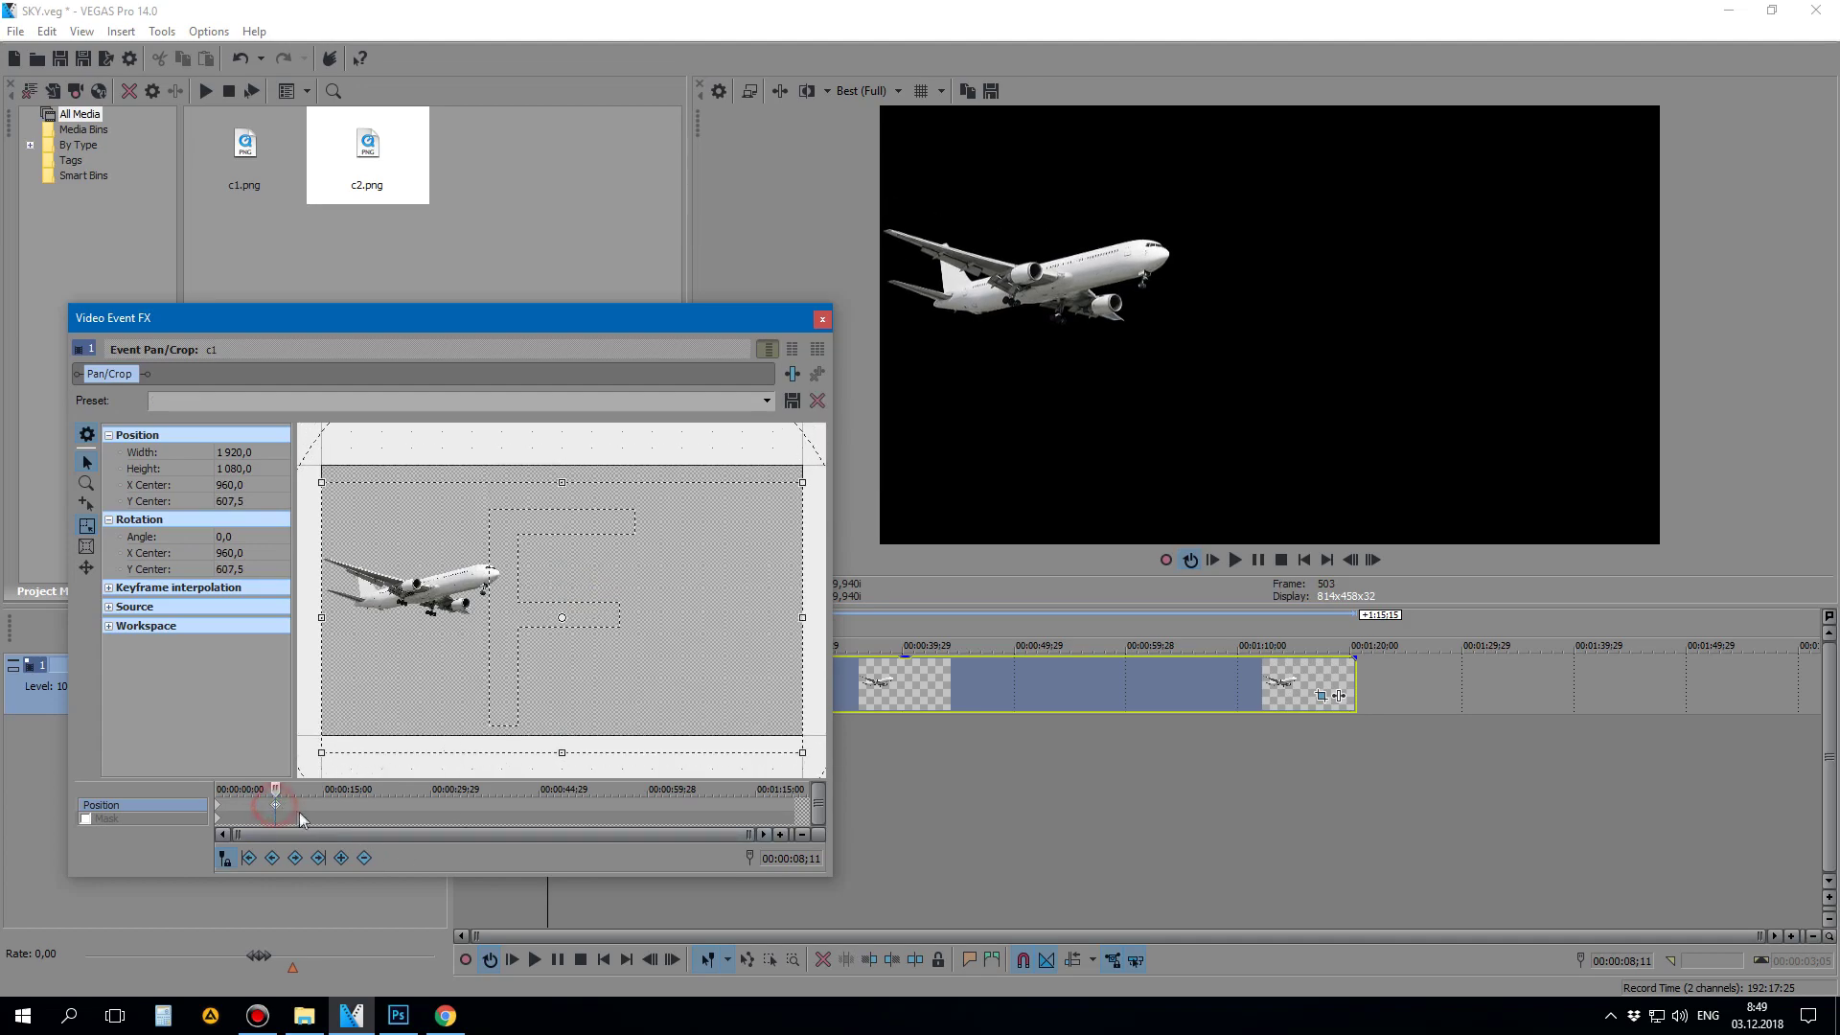
Step: Add a position keyframe at 00:00:08;25 that holds the Y Center at 607,5
scroll(297, 818, "up", 5)
left_click(521, 811)
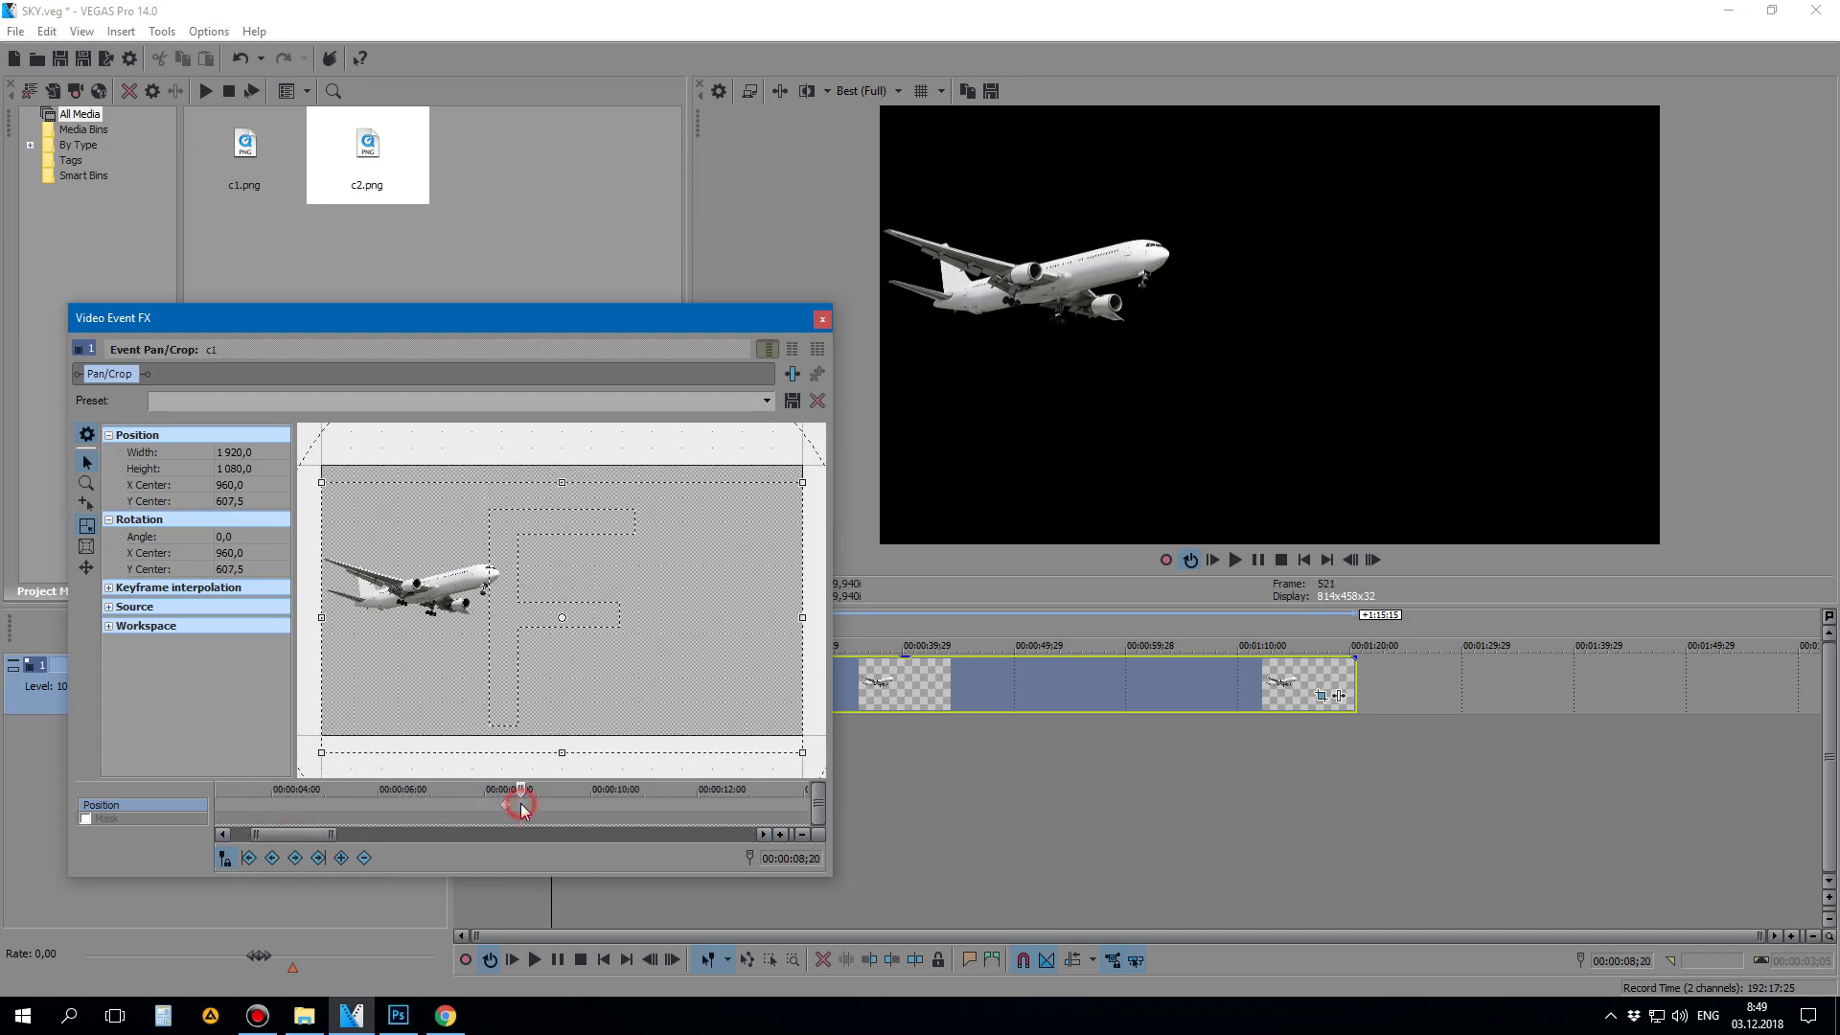
left_click(531, 808)
scroll(491, 822, "down", 8)
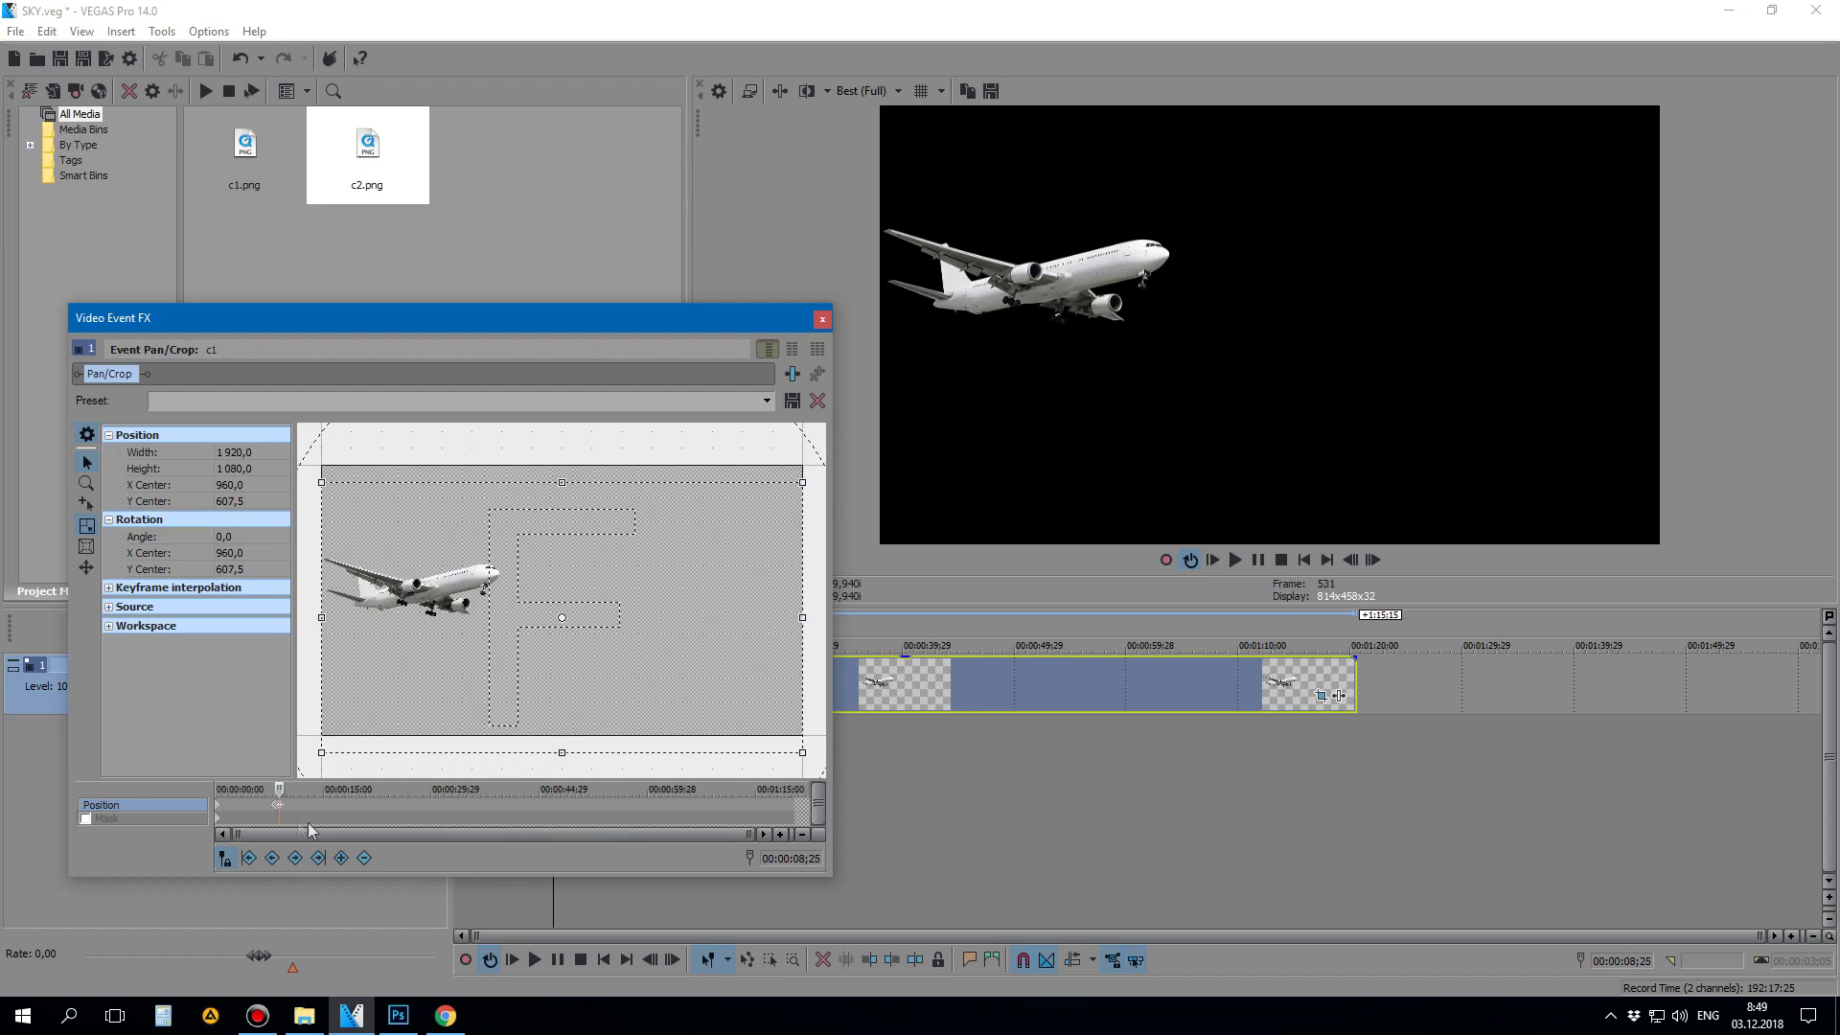
Step: Add a position keyframe at 00:00:15;24 with Y Center 337,5 and close the Pan/Crop settings
left_click(330, 808)
left_click_drag(748, 834, 391, 834)
key("KP_8")
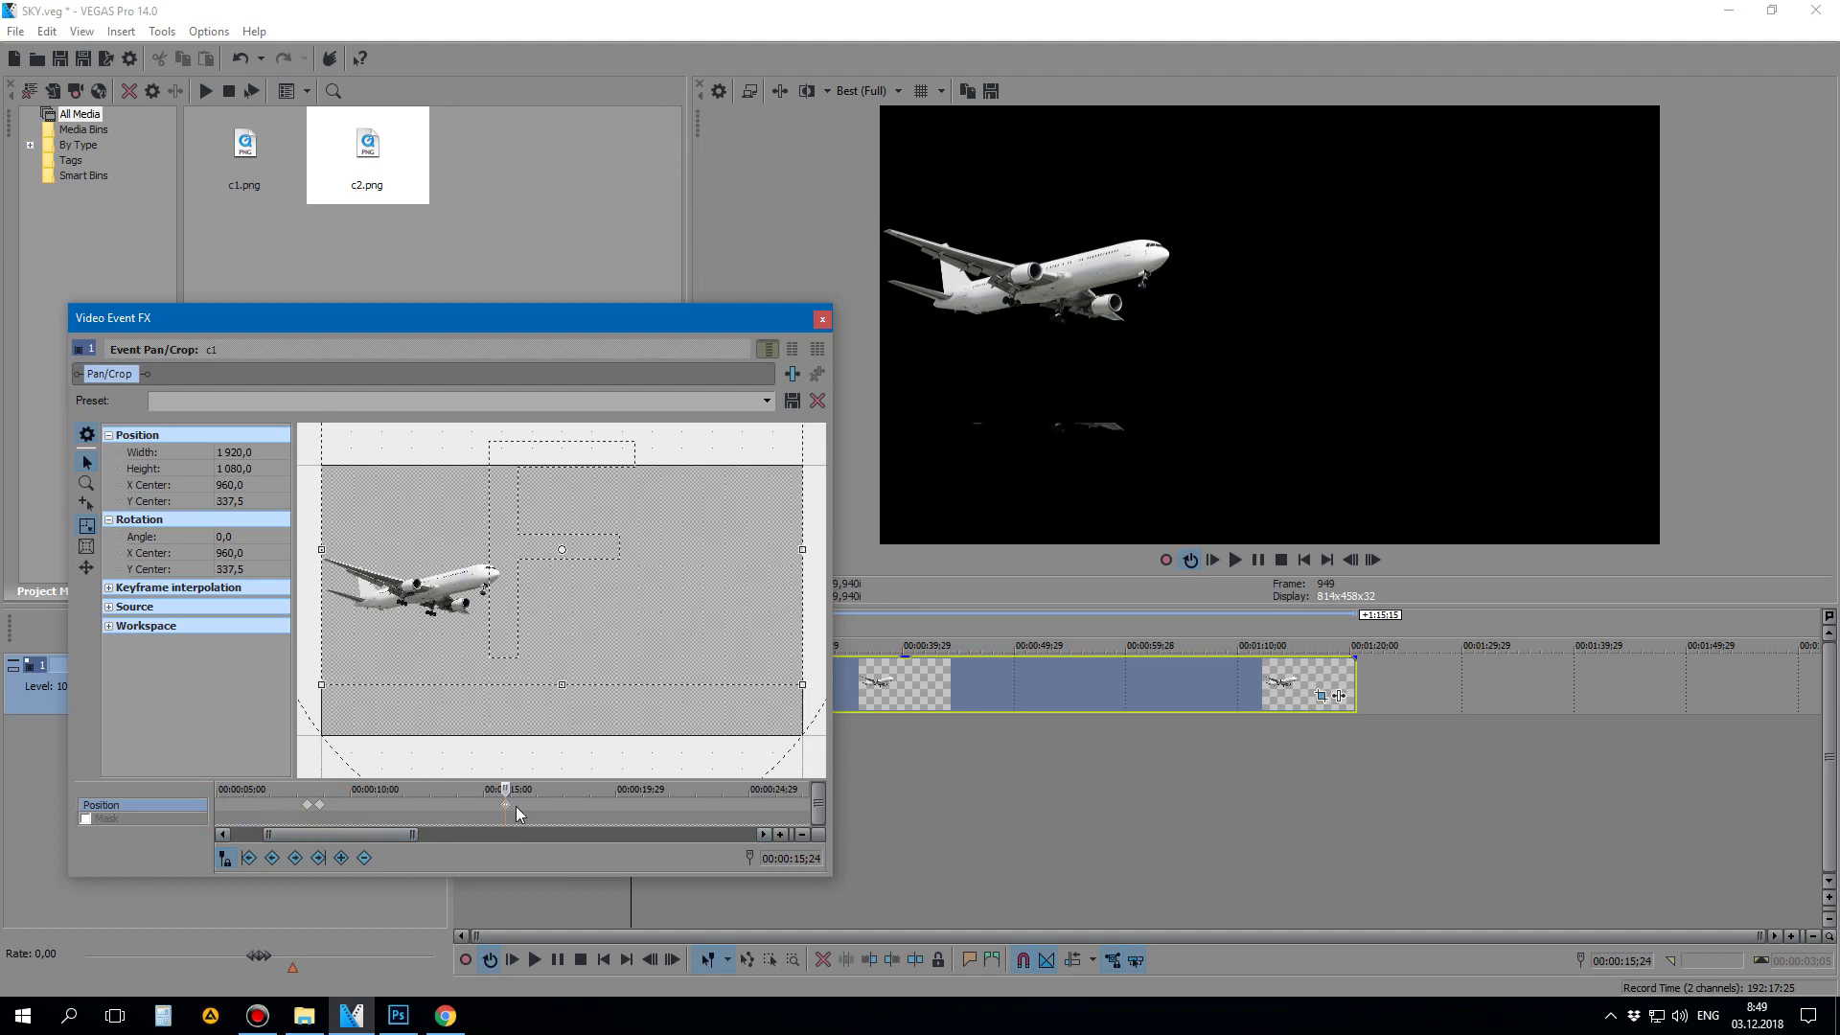
scroll(525, 818, "down", 2)
left_click(821, 319)
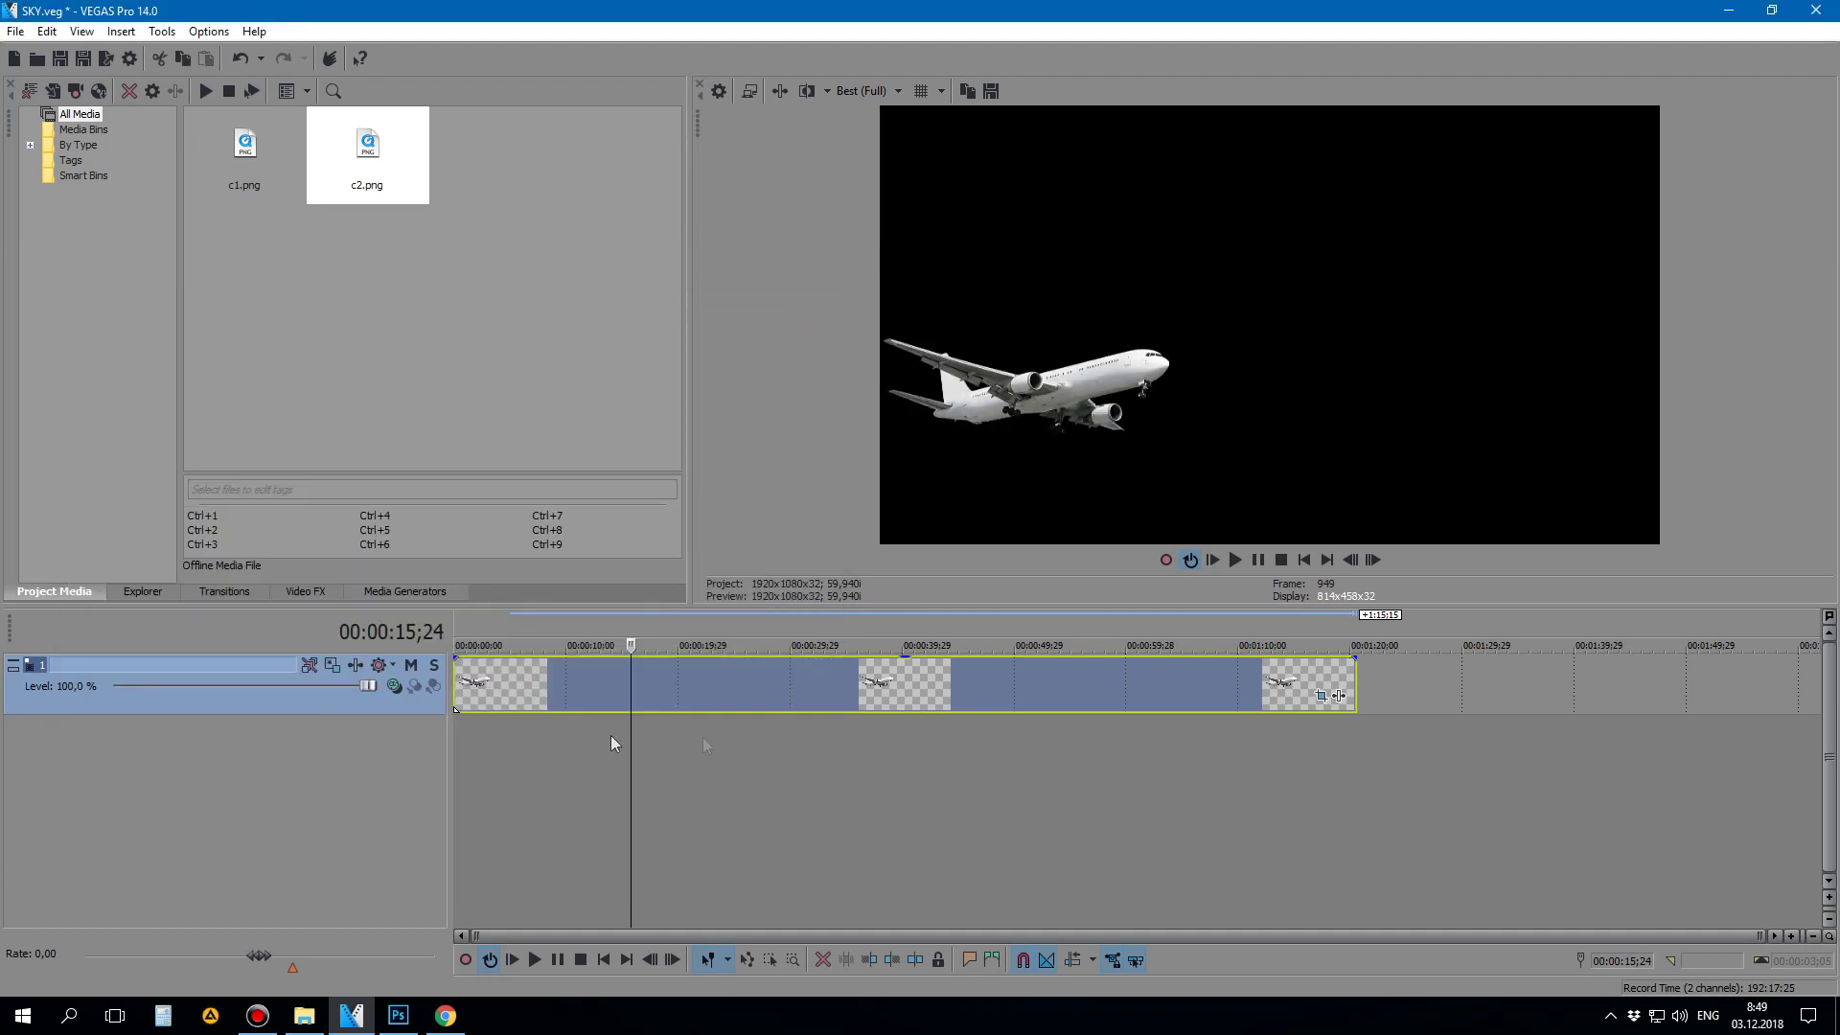
Step: Play the timeline from the start to check the airplane's vertical motion, then pause the preview
left_click(456, 617)
left_click(1236, 560)
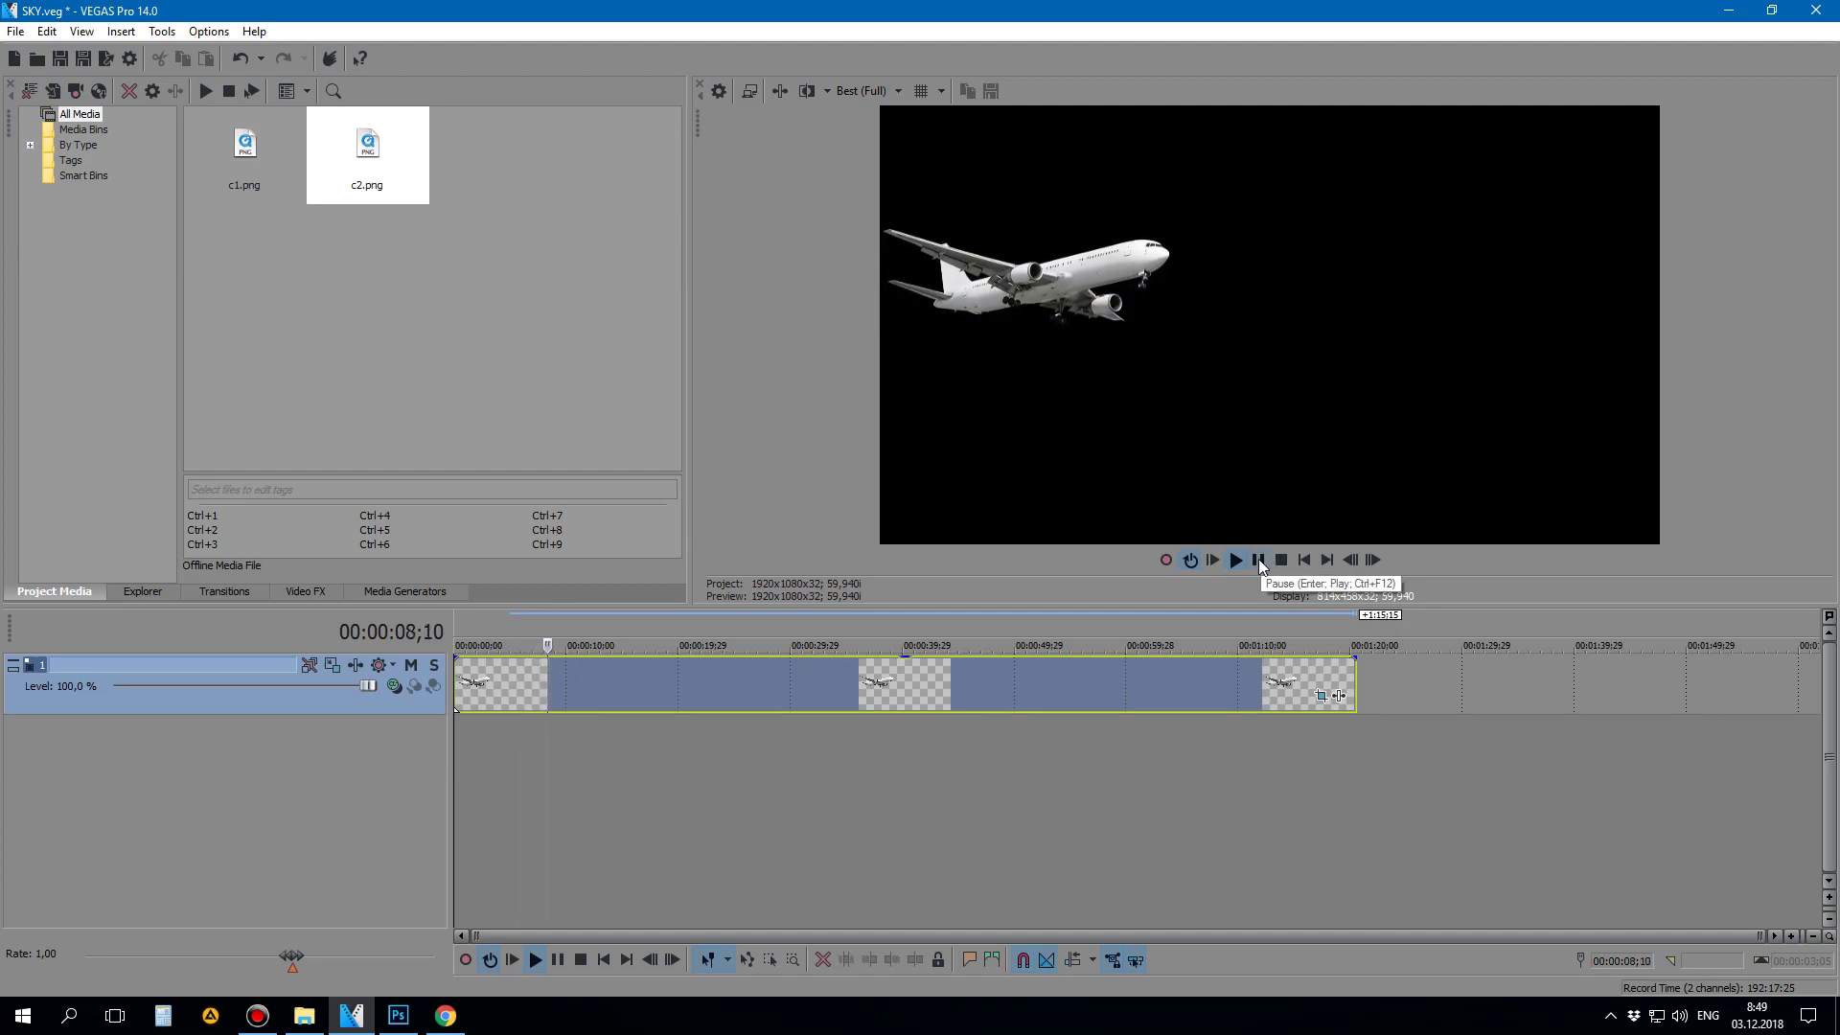
left_click(1257, 559)
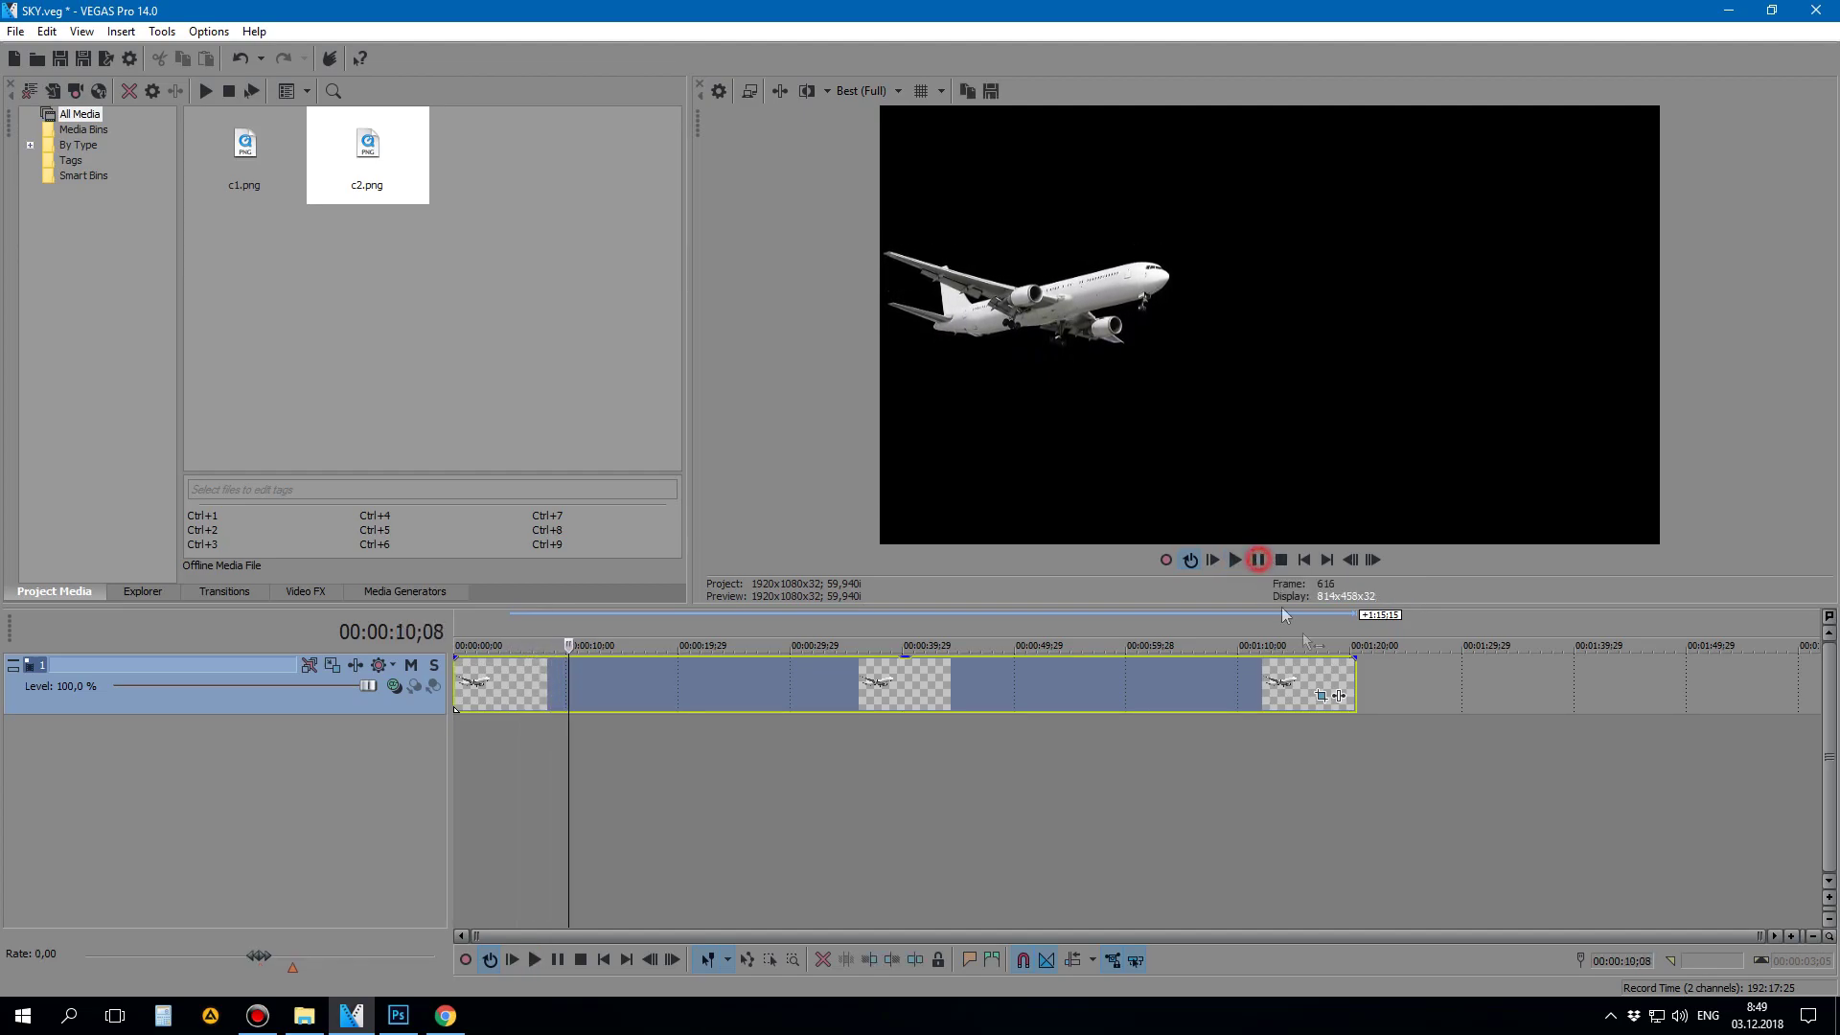
Step: Open the airplane clip's Pan/Crop settings and set the Y Center of the first position keyframe to 405,0
left_click(1320, 695)
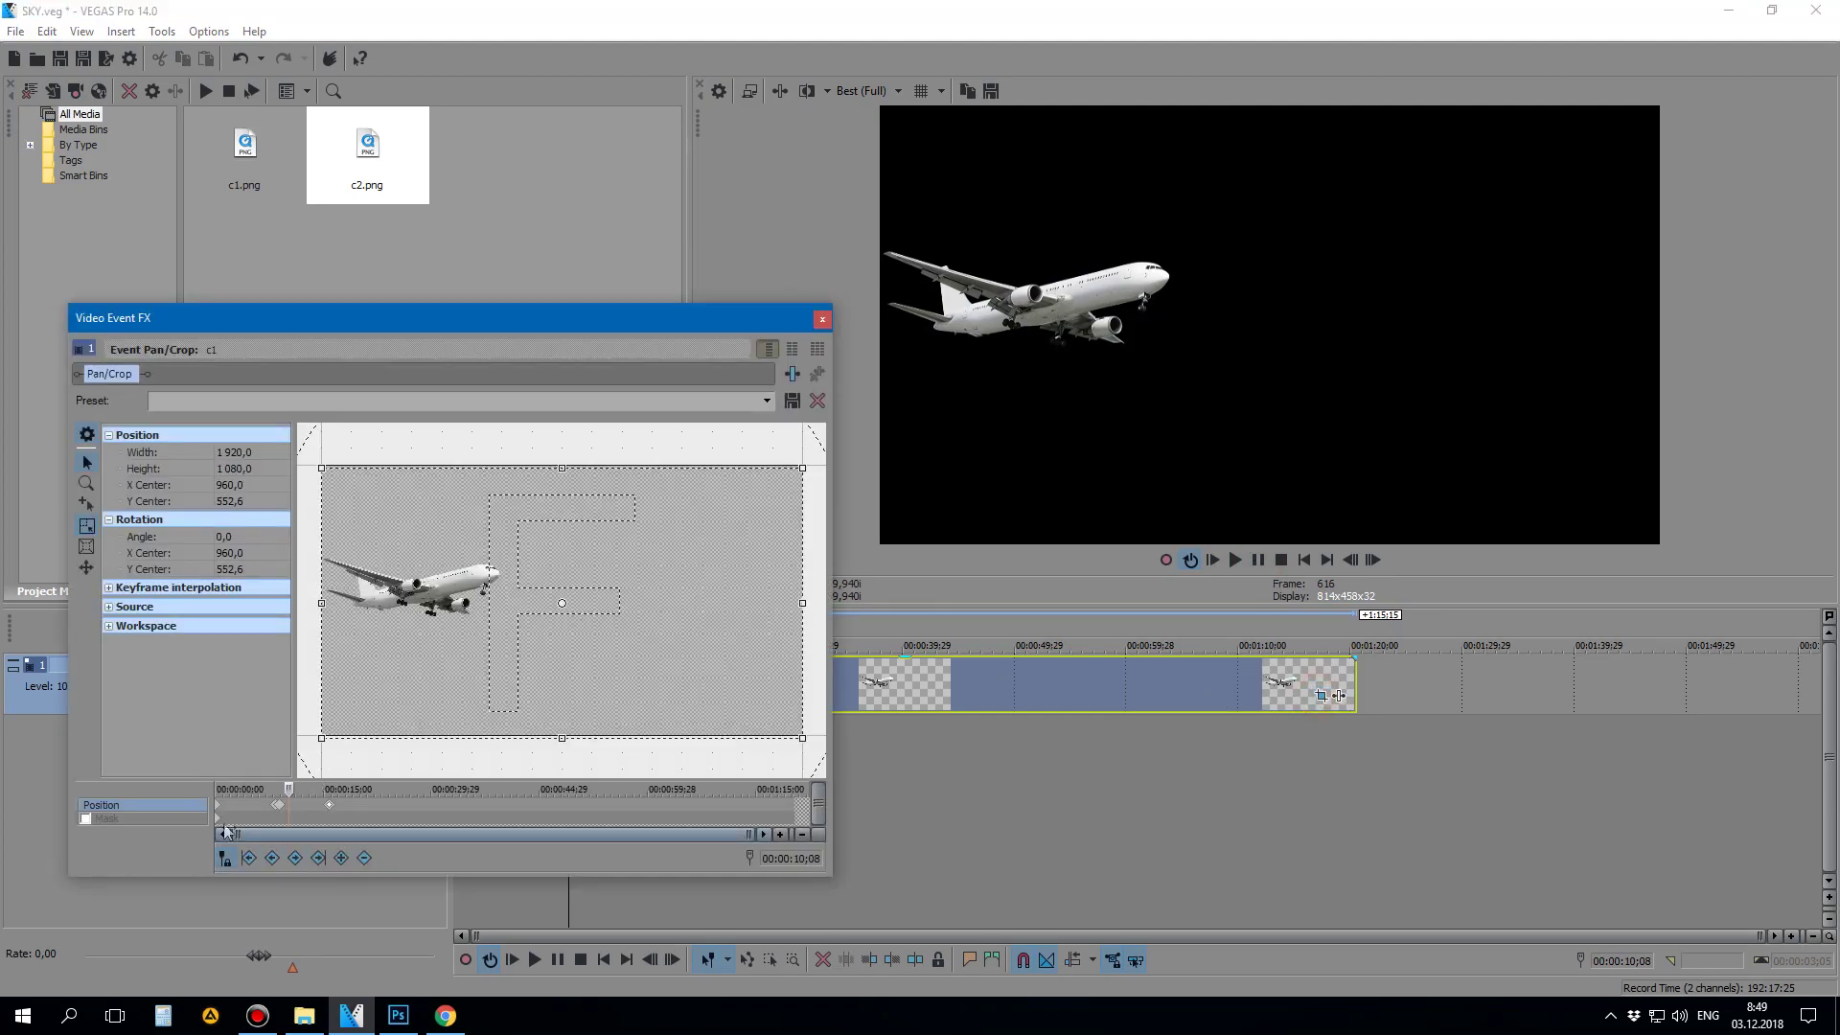
left_click(285, 813)
left_click_drag(749, 833, 449, 835)
left_click(363, 809)
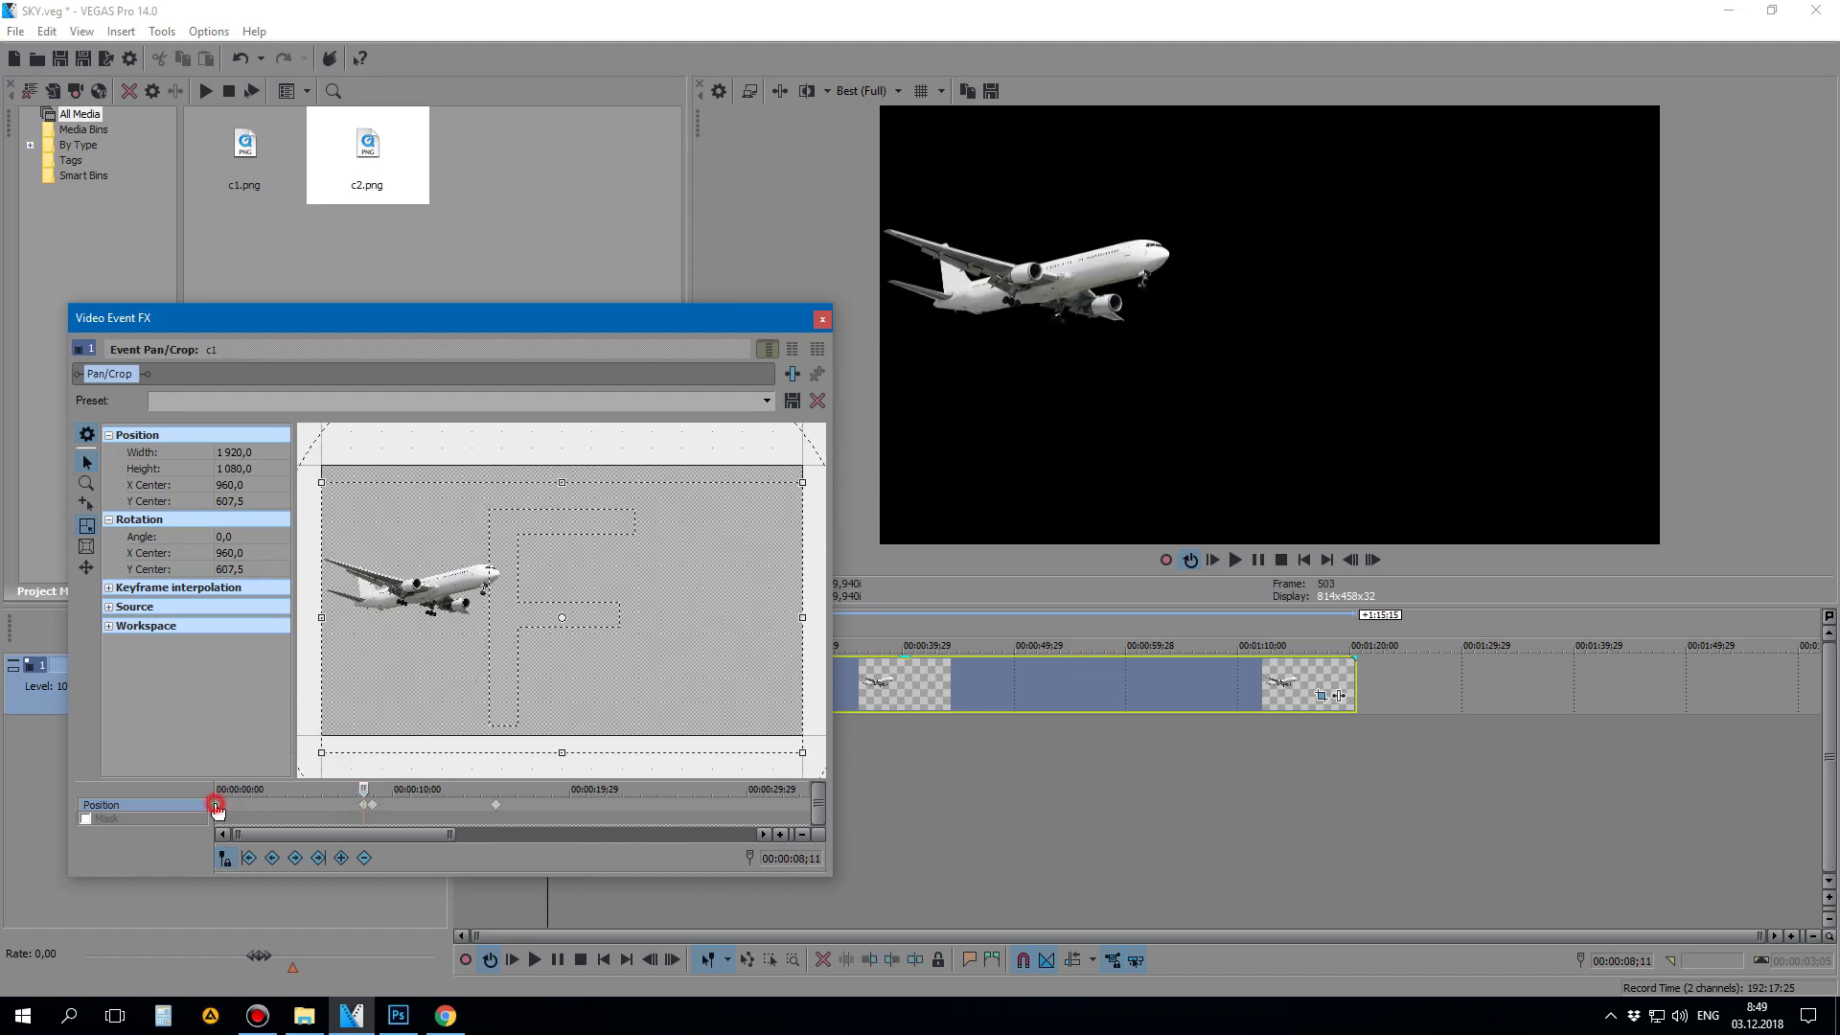
left_click(217, 808)
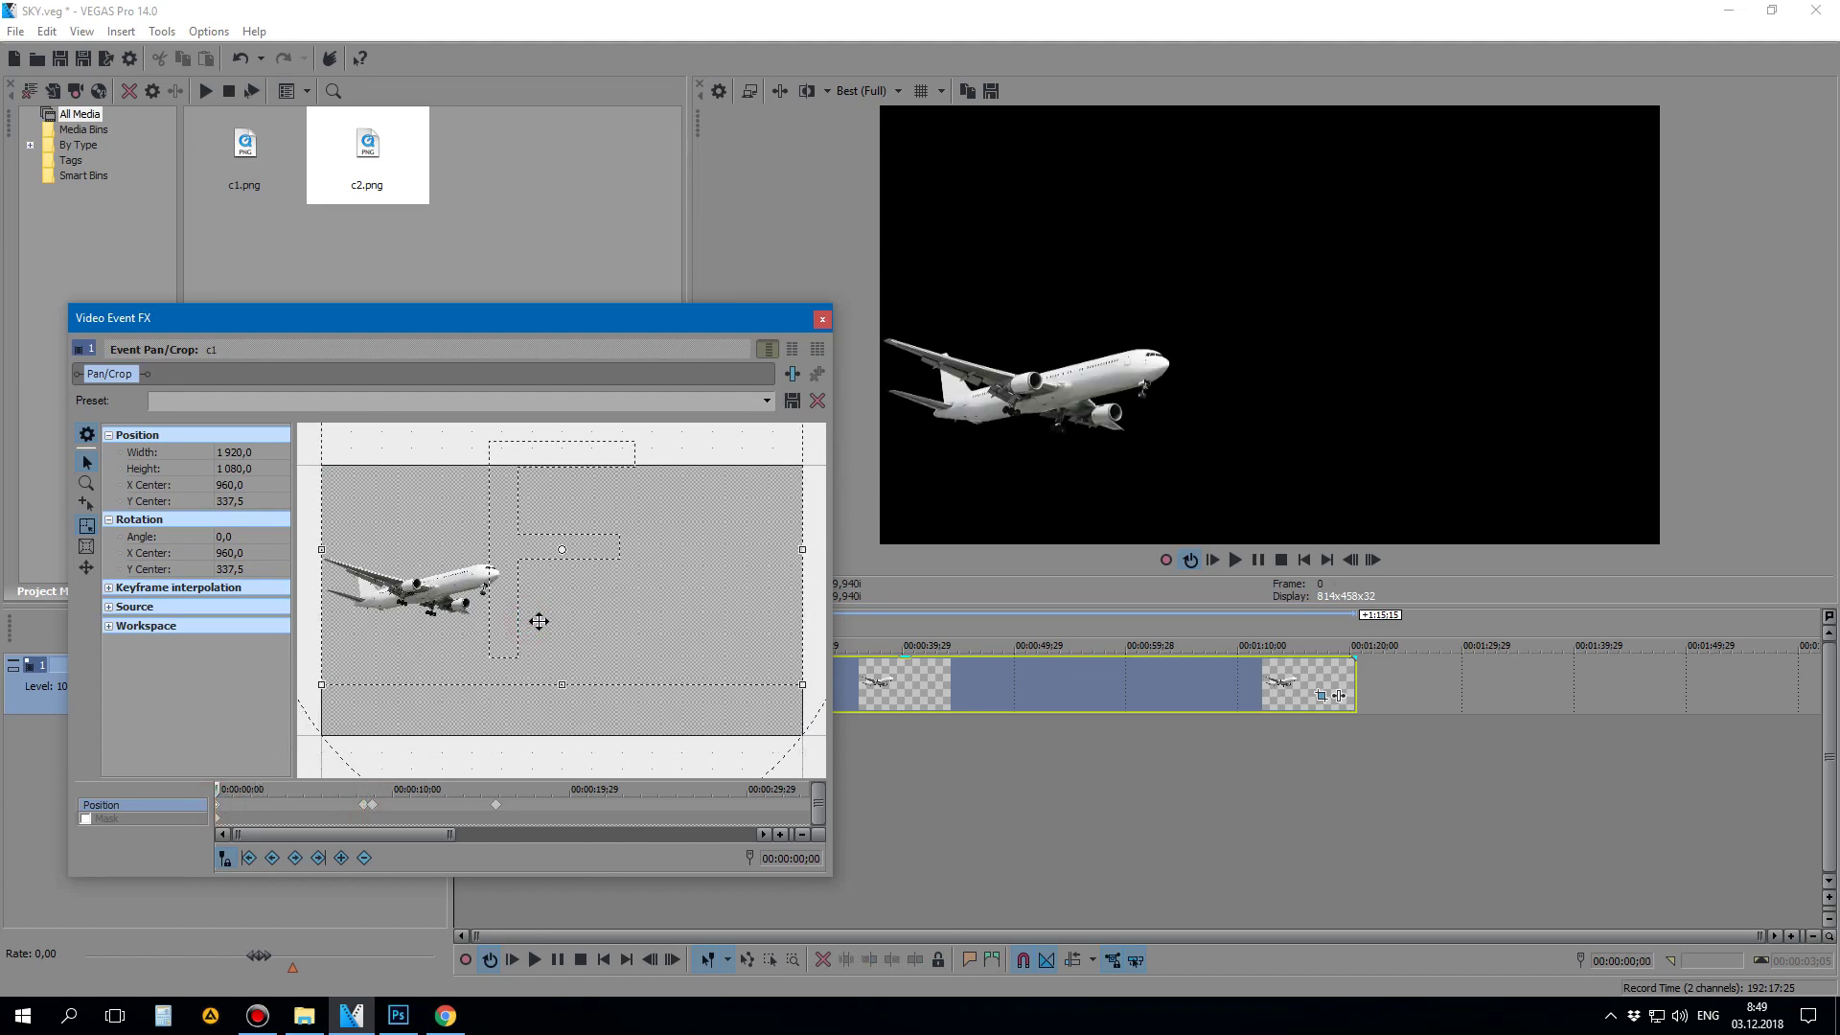
left_click_drag(539, 621, 539, 618)
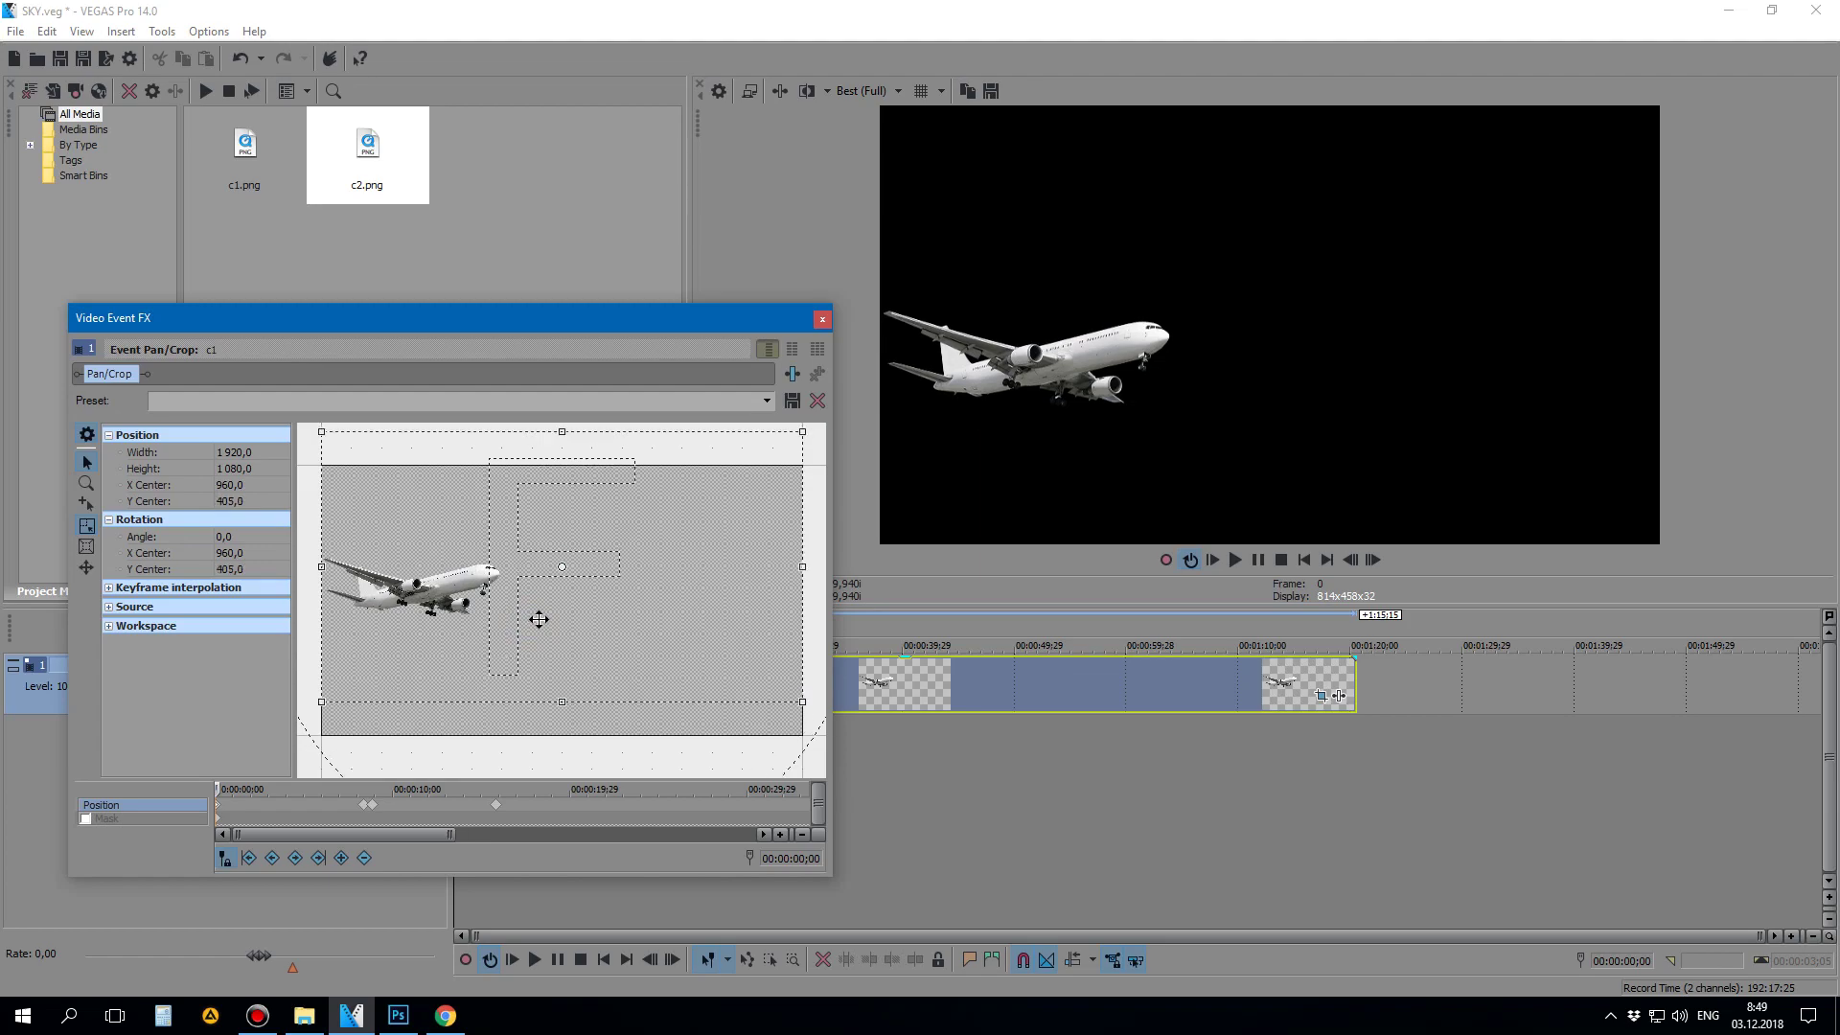
Step: Set the Y Center to 540,0 at the 00:00:08;11 and 00:00:08;25 keyframes and to 405,0 at the 00:00:15;24 keyframe
left_click(365, 810)
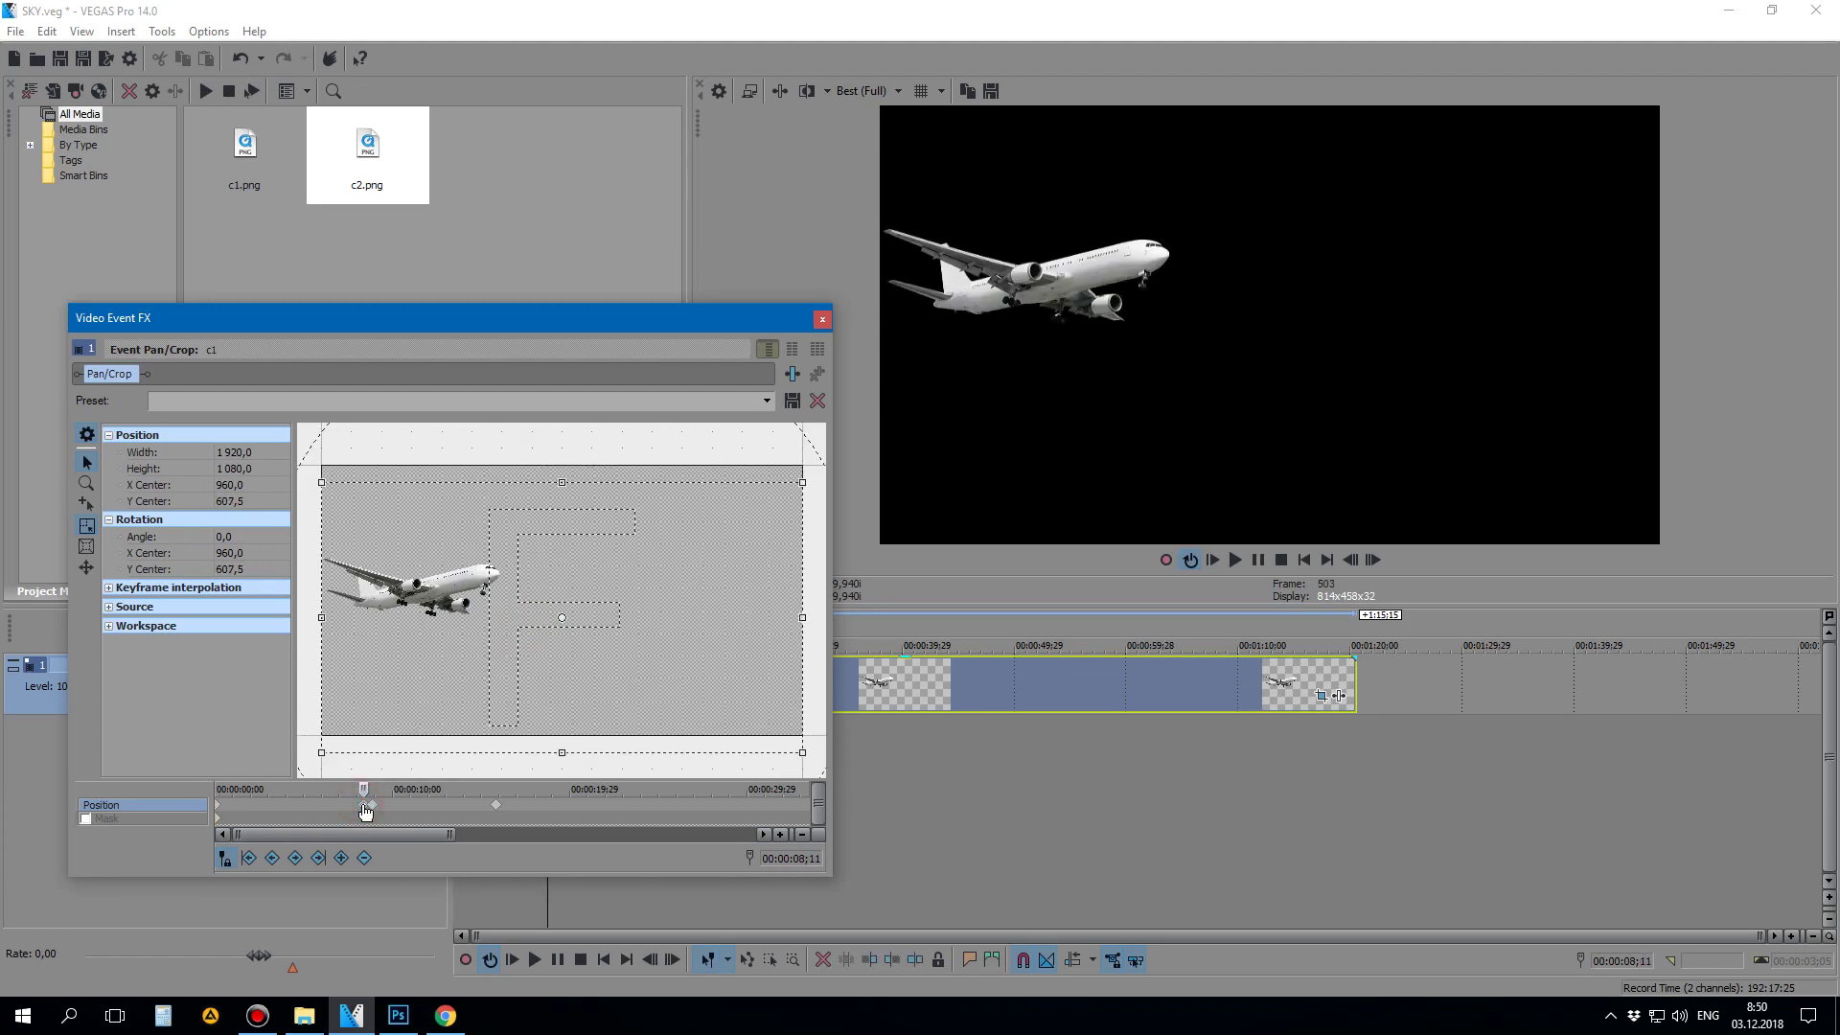
left_click_drag(454, 588, 454, 572)
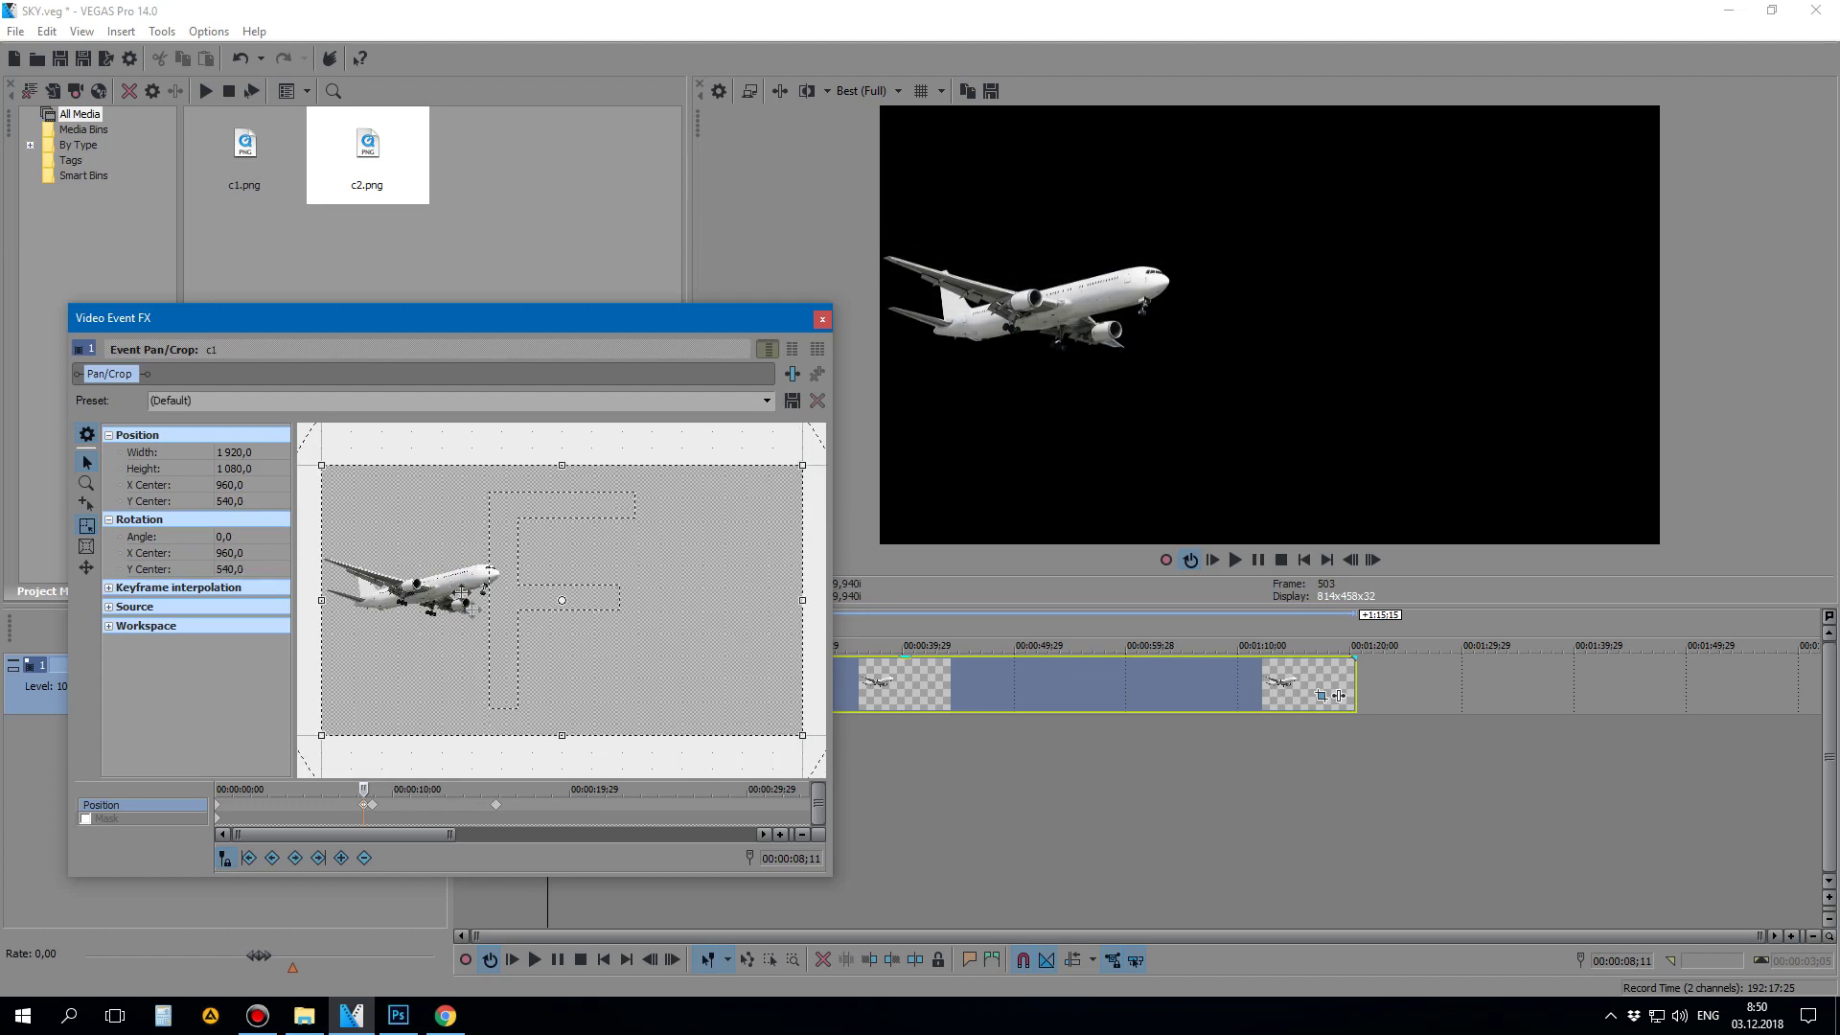
left_click(219, 814)
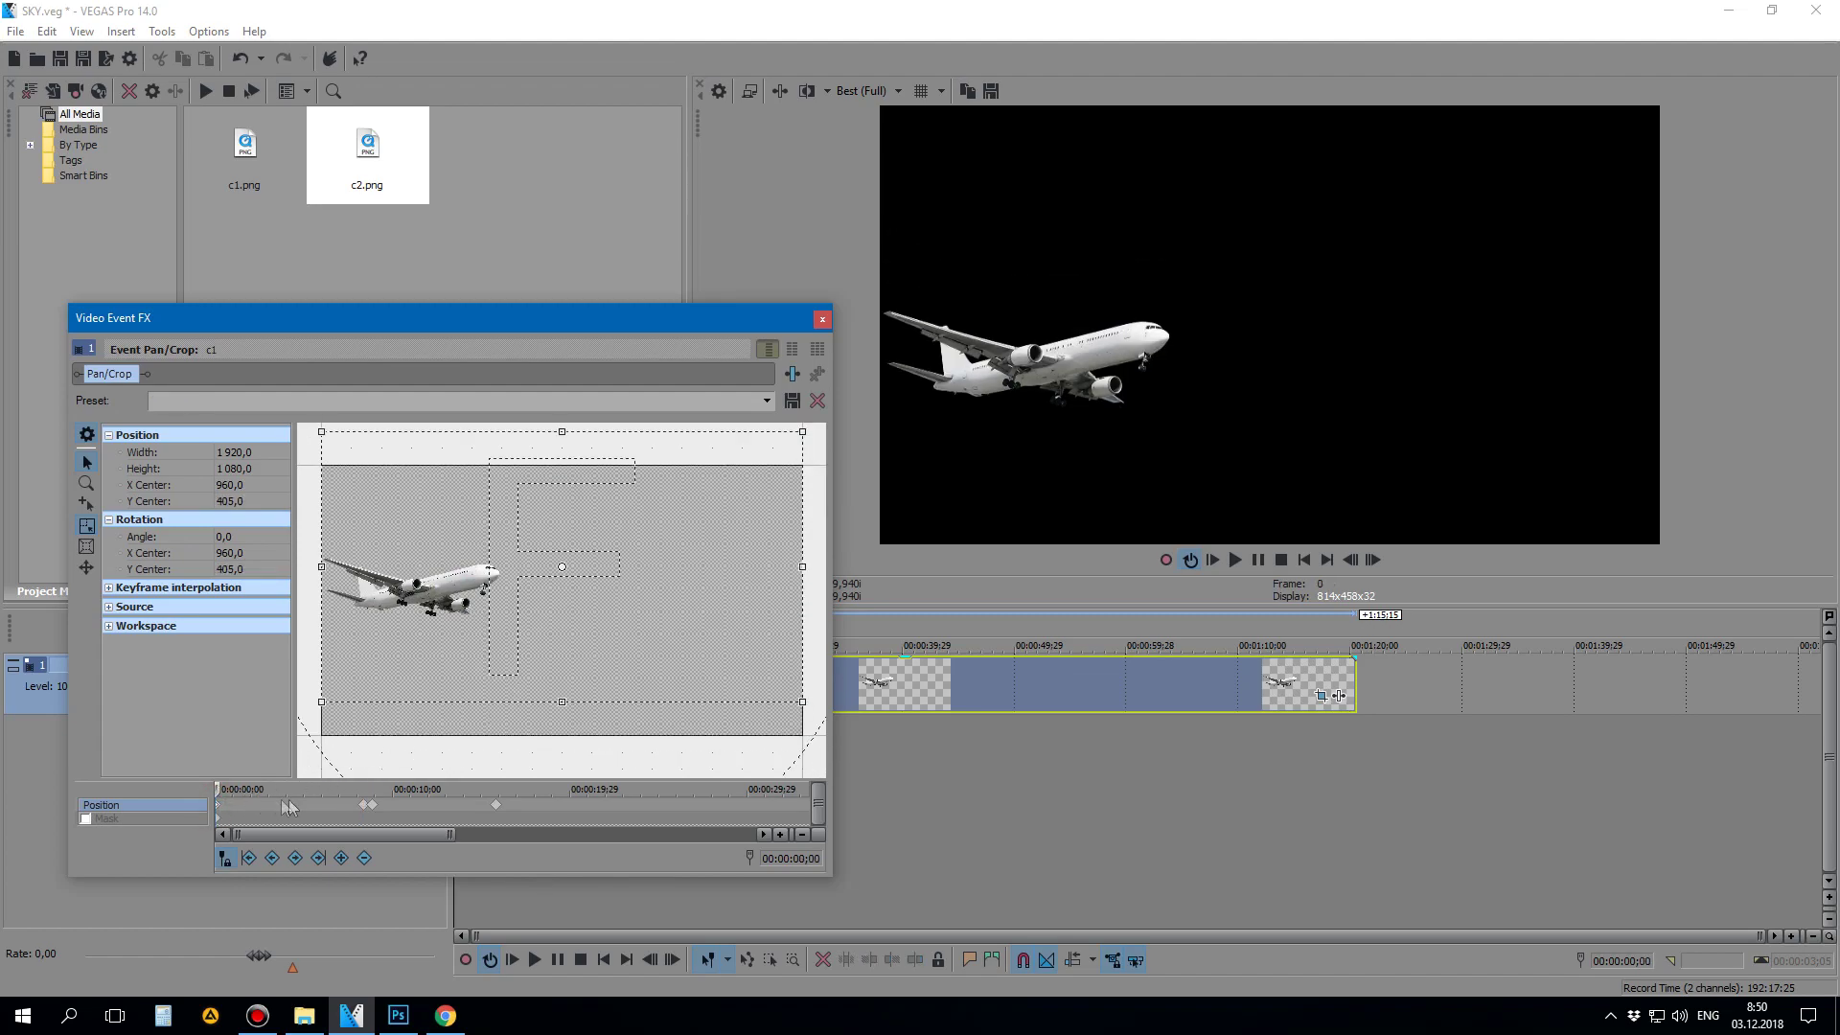
left_click(361, 805)
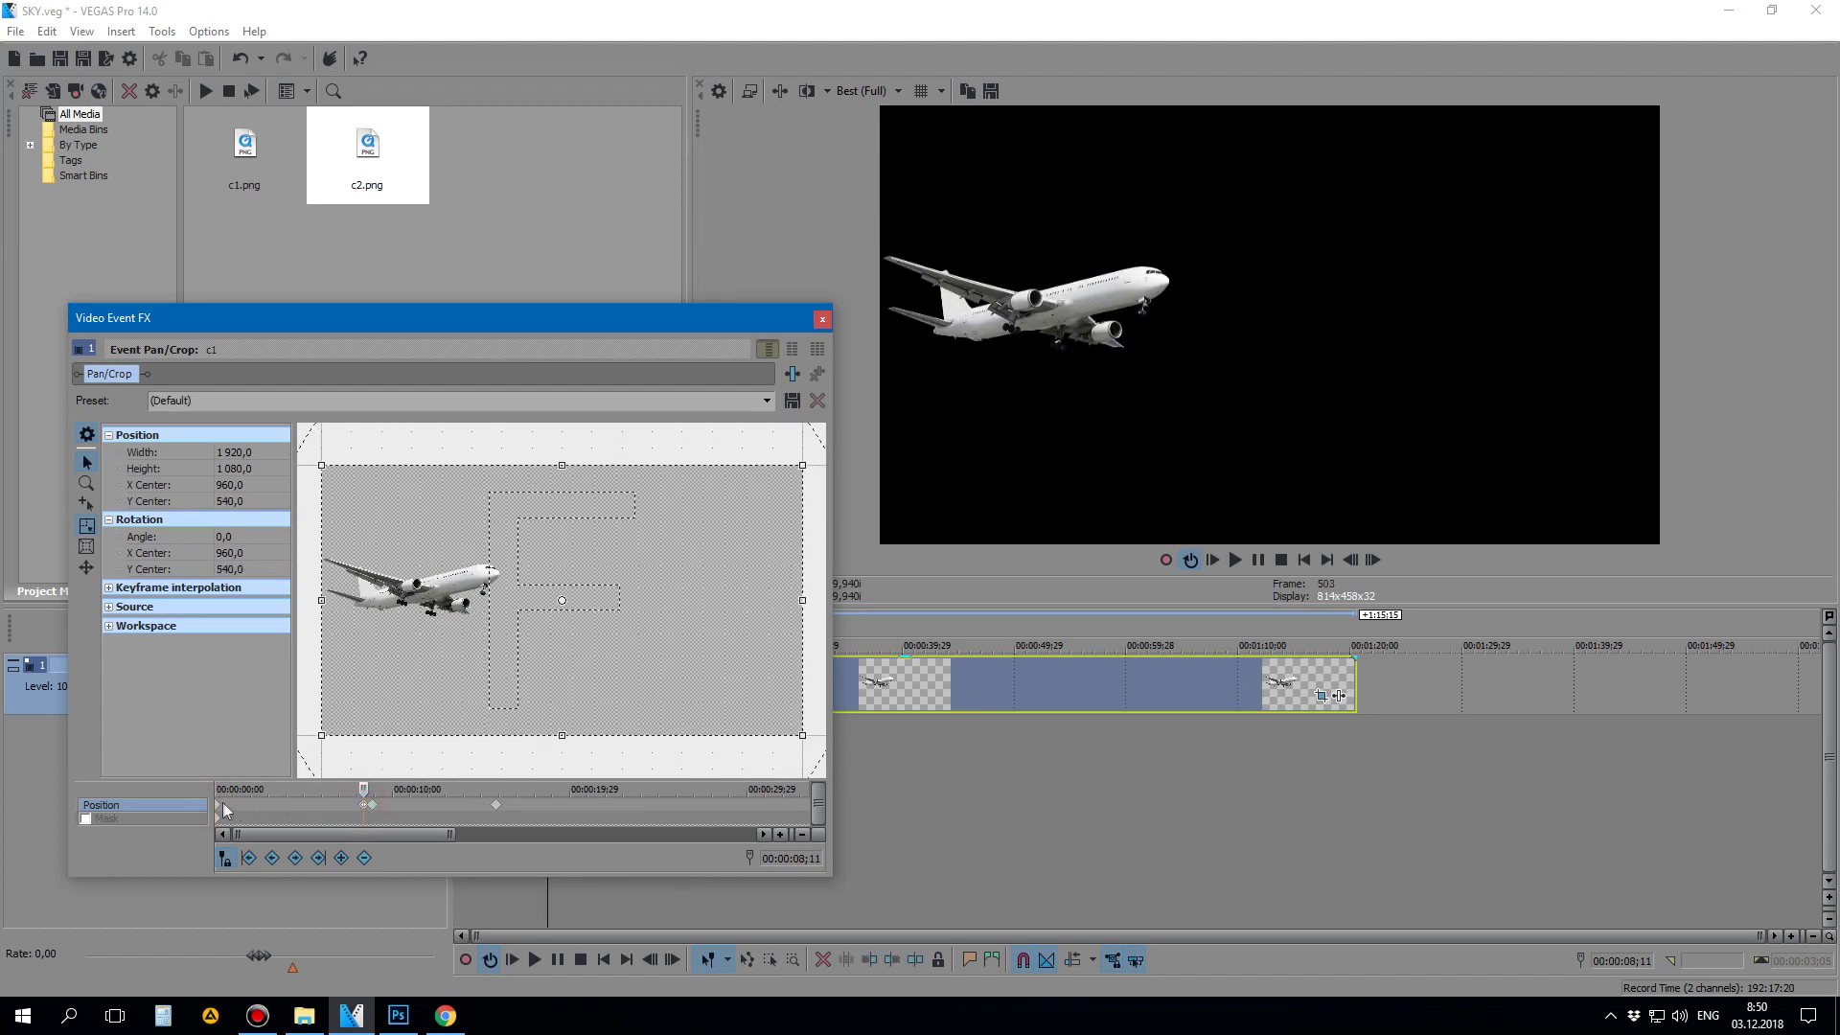
left_click(219, 810)
left_click(365, 811)
left_click(372, 810)
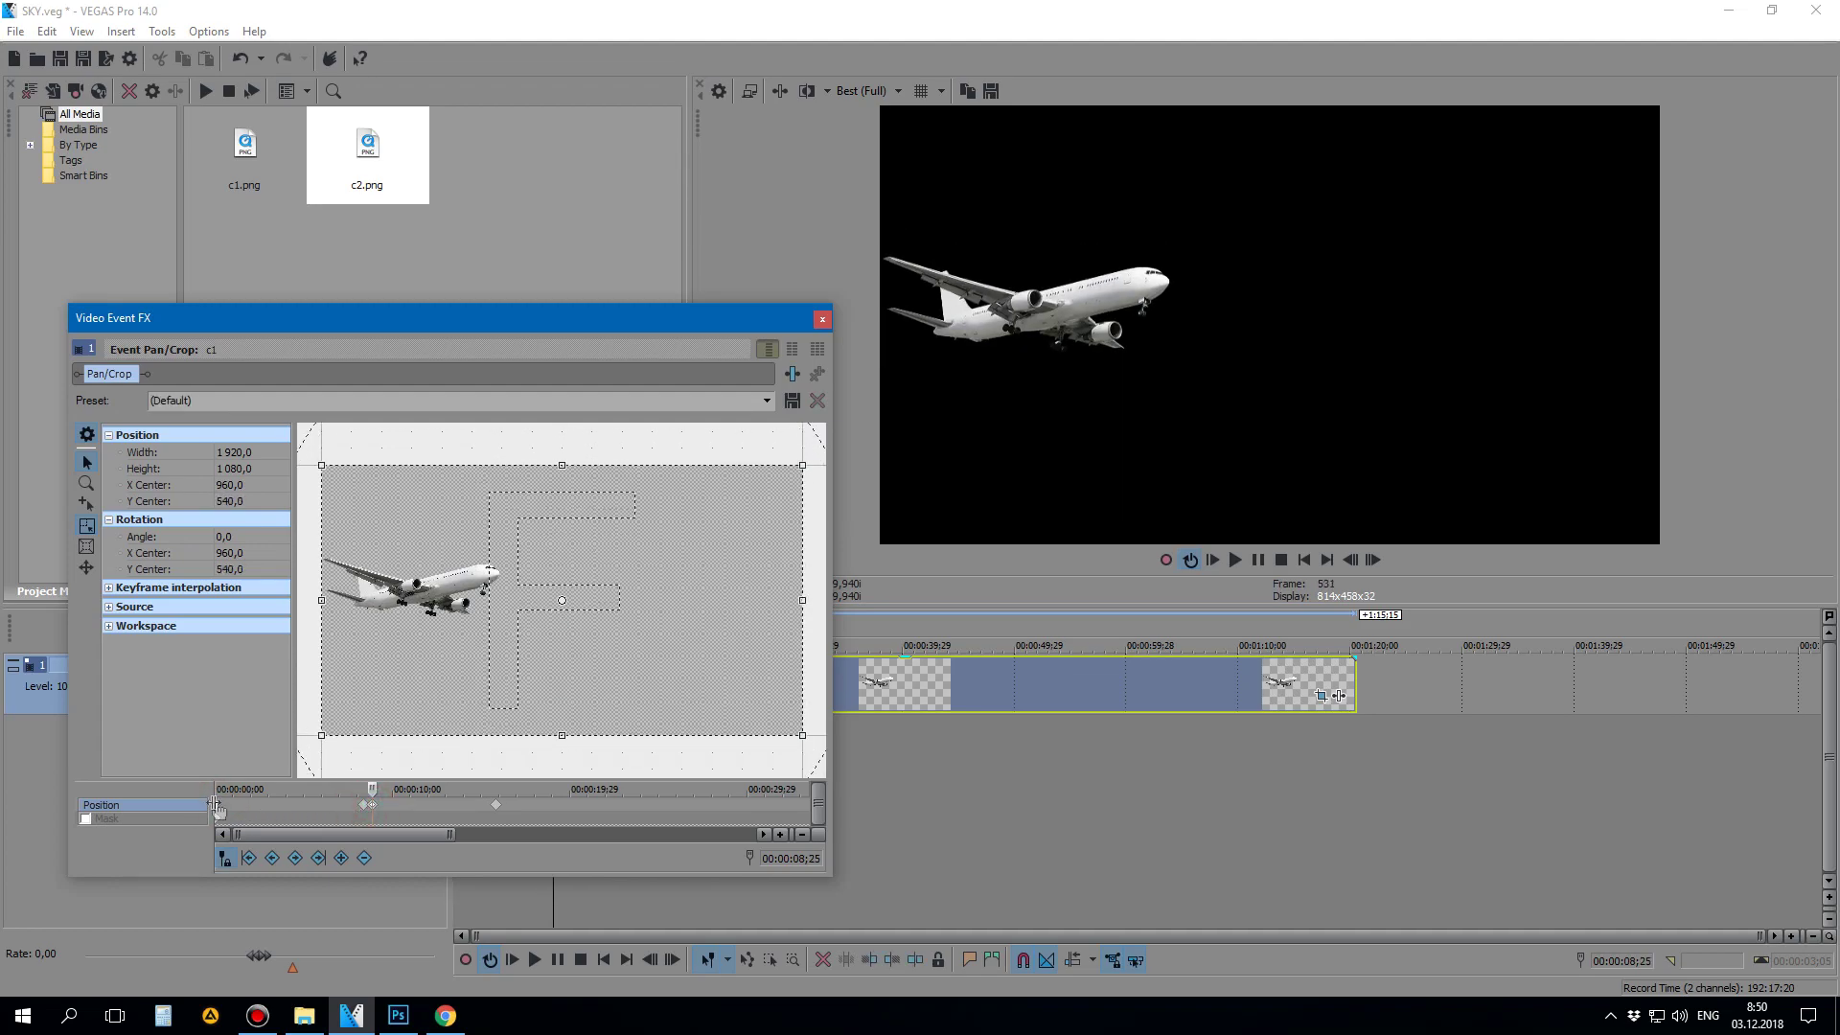
left_click(218, 811)
left_click(499, 811)
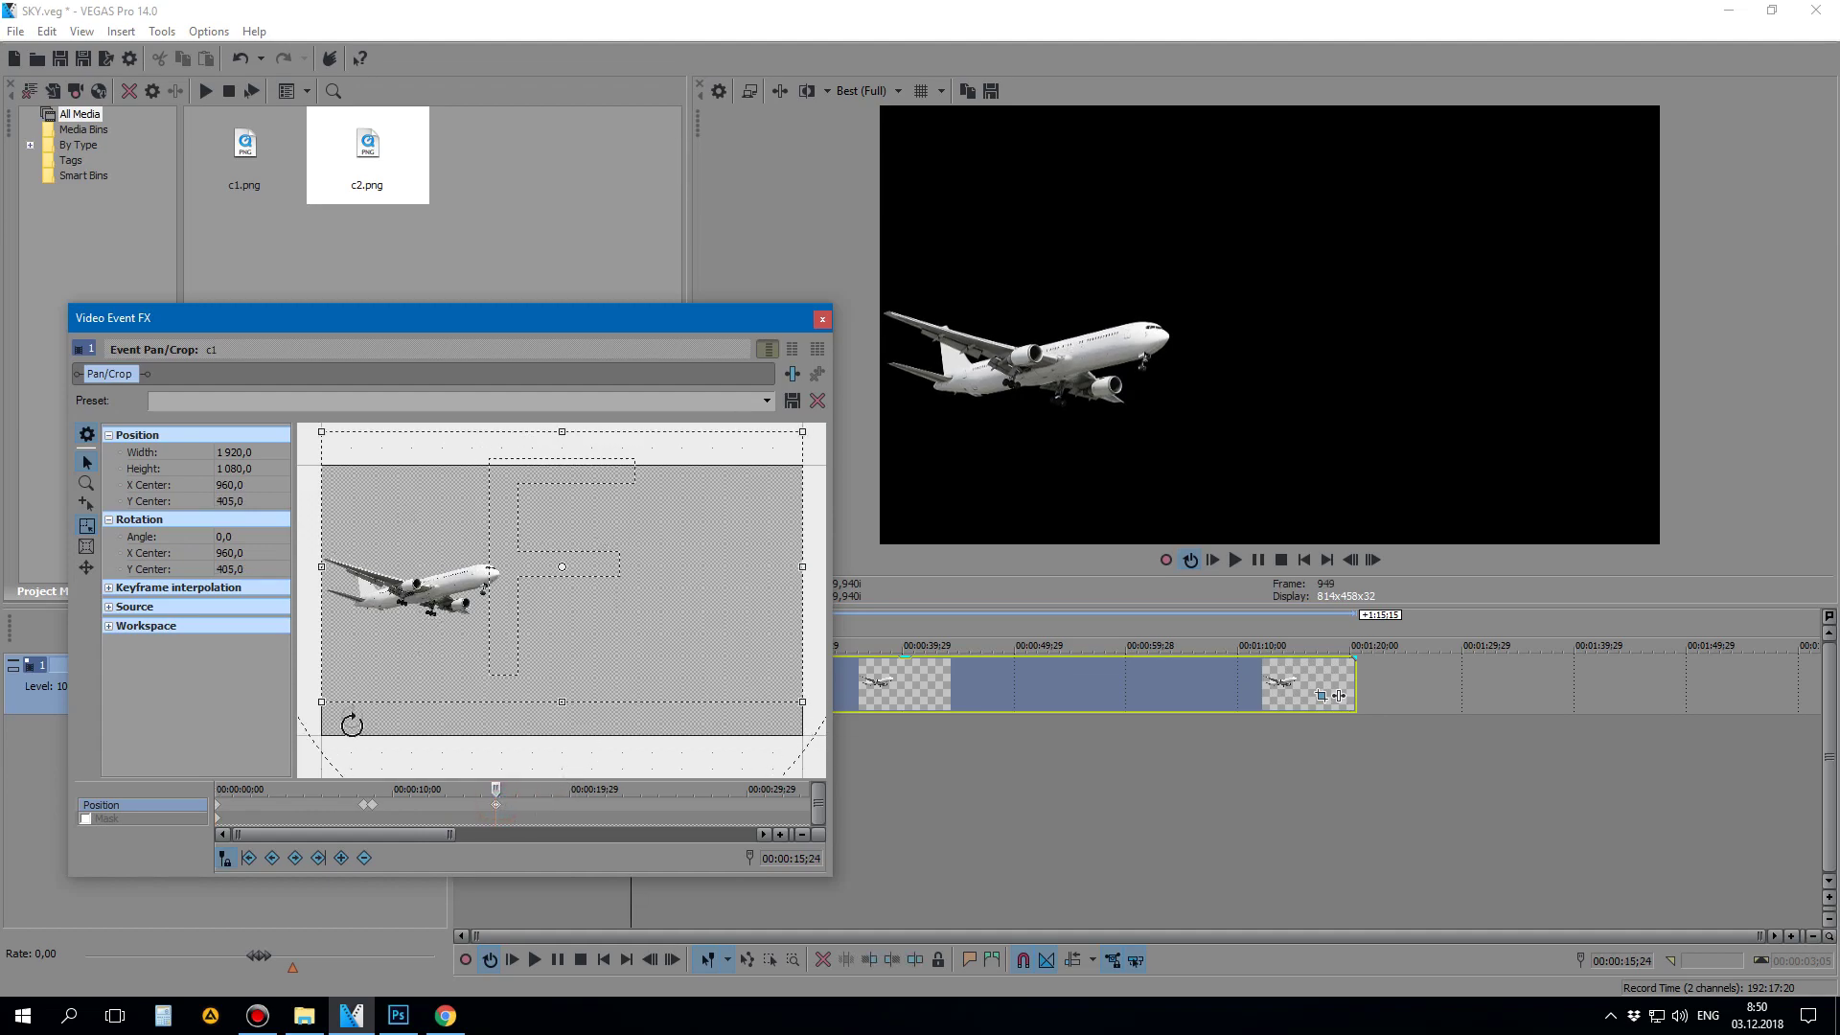
Step: Move the two middle position keyframes to about 00:00:11 and the last one to 00:00:20;10 to slow the motion
left_click_drag(363, 810, 357, 812)
left_click(374, 811)
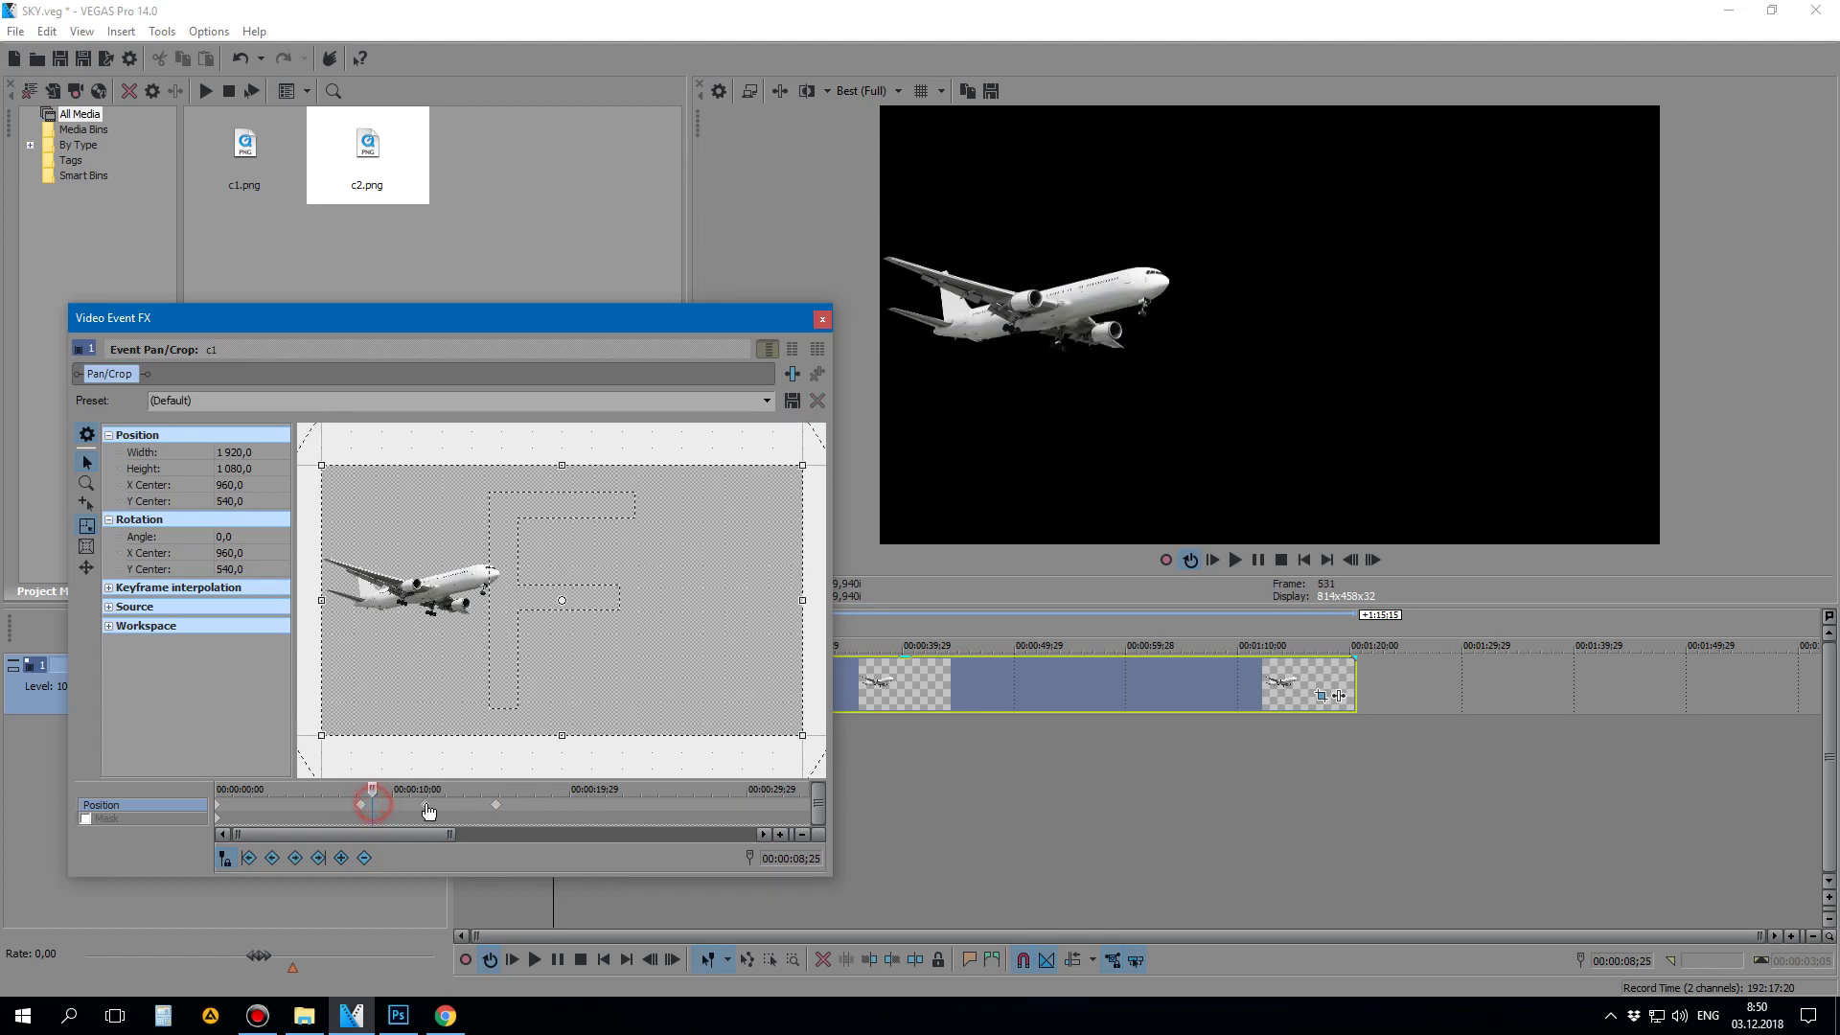
left_click_drag(360, 814, 569, 820)
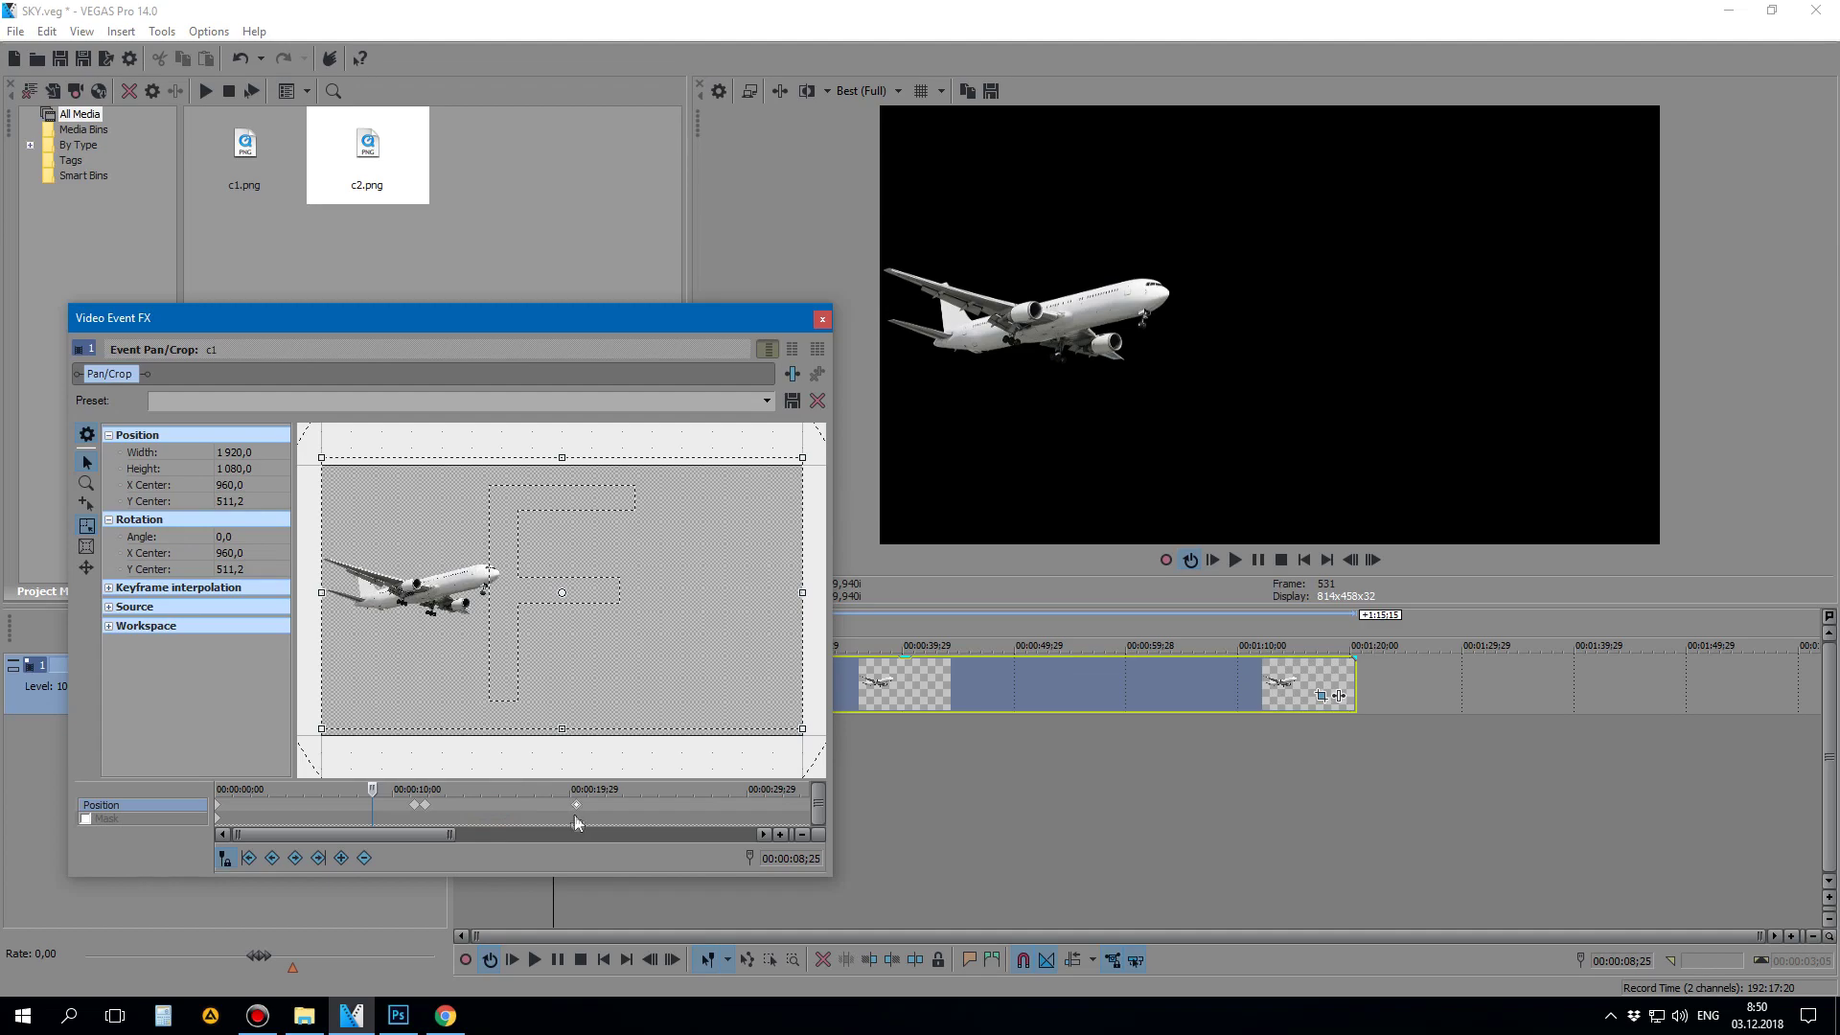
Step: Copy the position keyframe cycle, paste it at 00:00:20;10 and again at the resulting last keyframe, and close the Pan/Crop settings
left_click(222, 812)
left_click(576, 810)
scroll(600, 813, "down", 3)
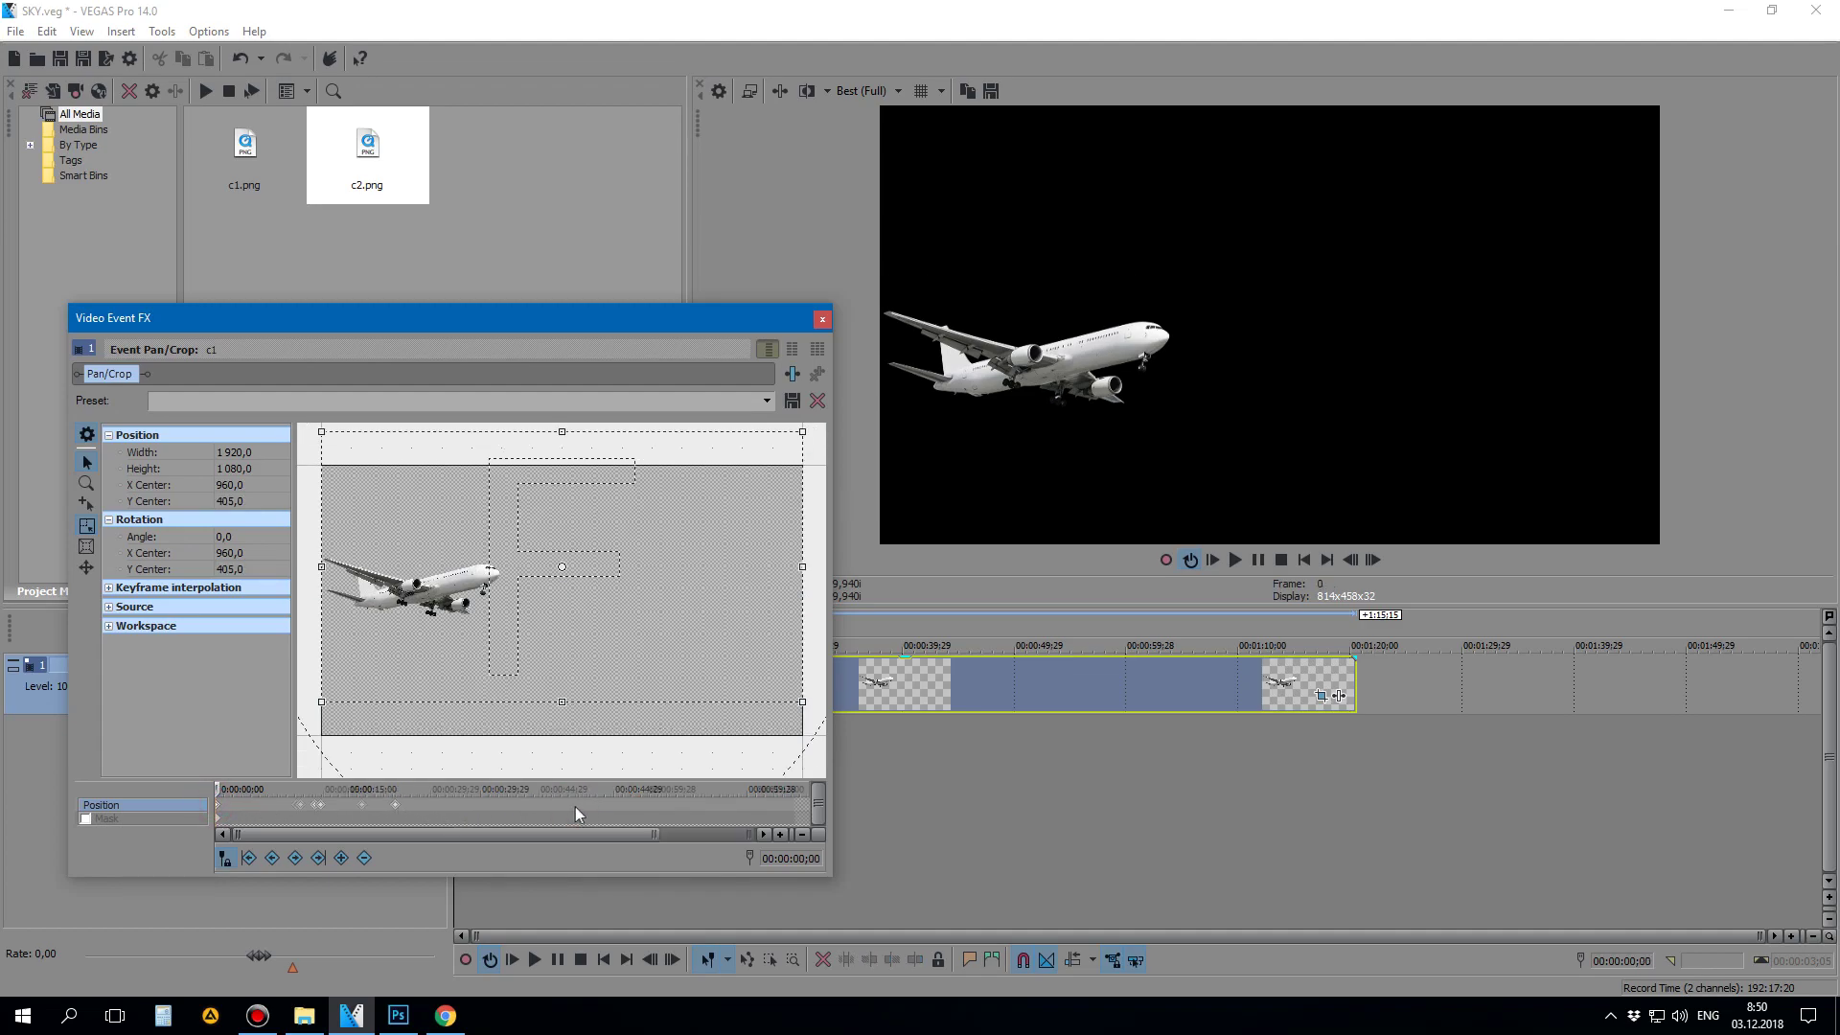
left_click(362, 811)
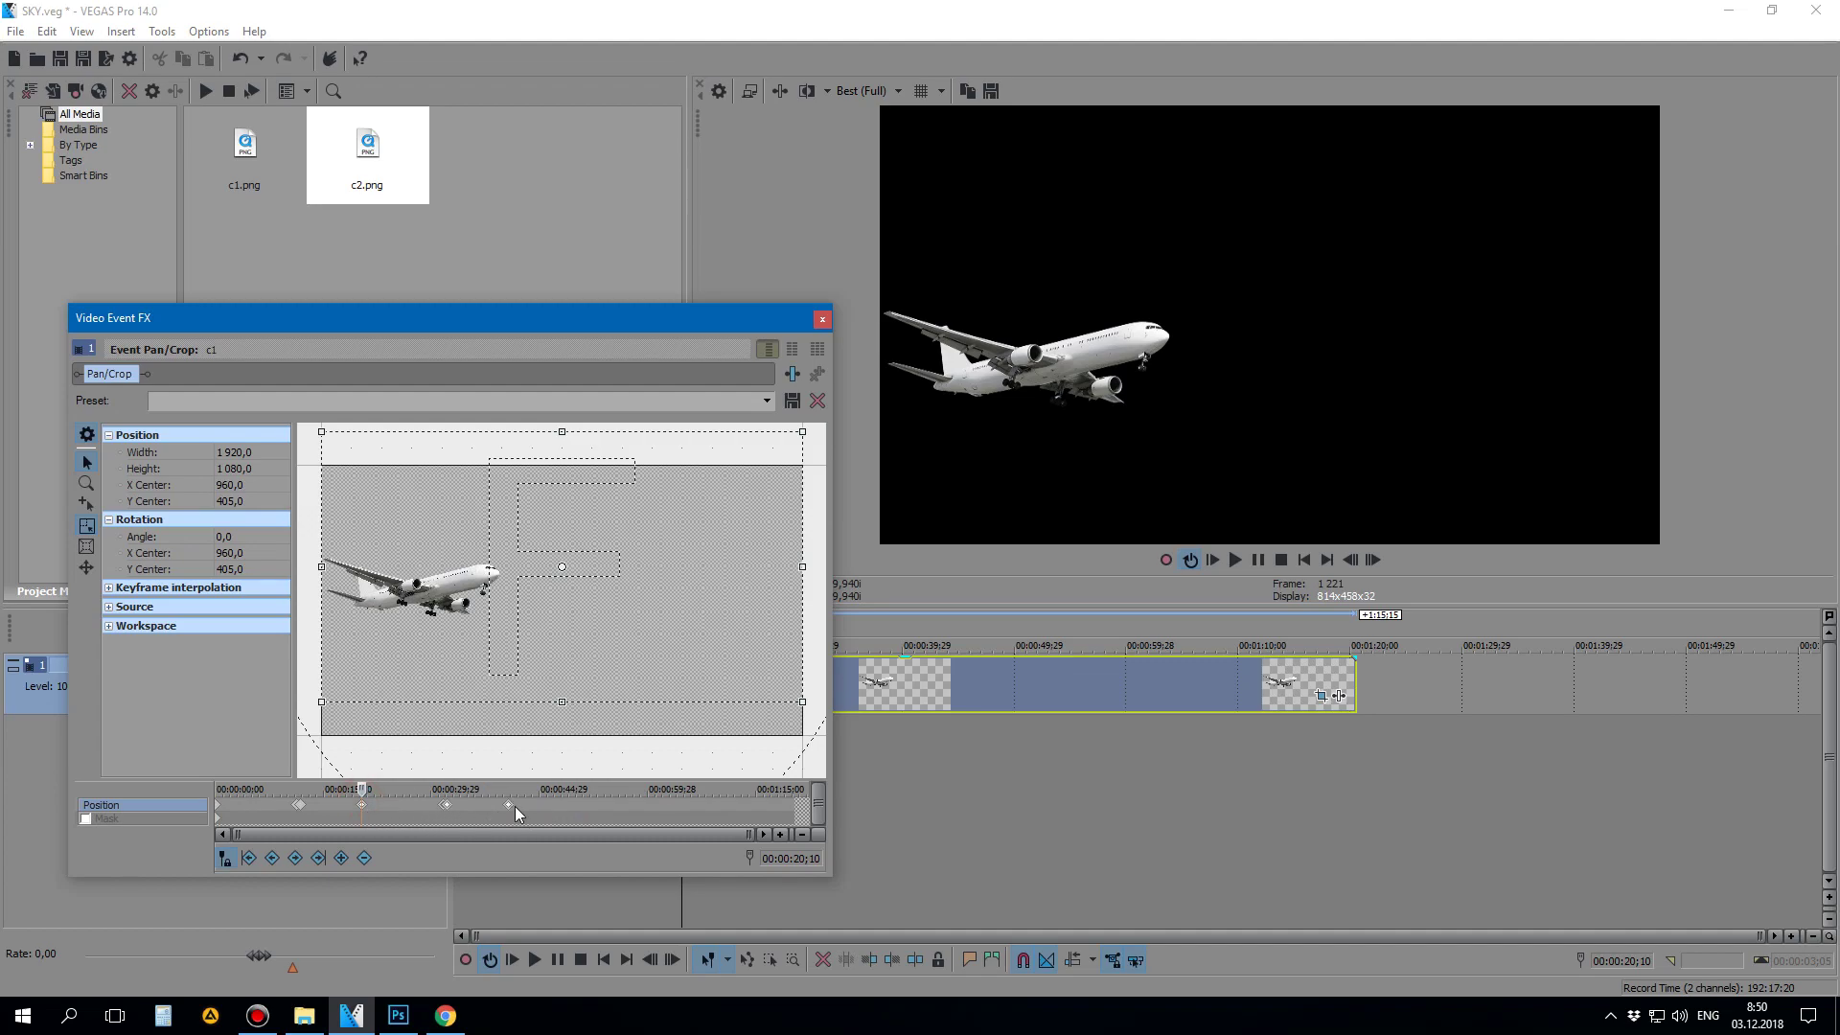
left_click(509, 809)
left_click(821, 319)
Step: Play the timeline from the start and around 00:00:16;20 to check the airplane's slower motion, and pause the preview
left_click(460, 624)
left_click(1238, 559)
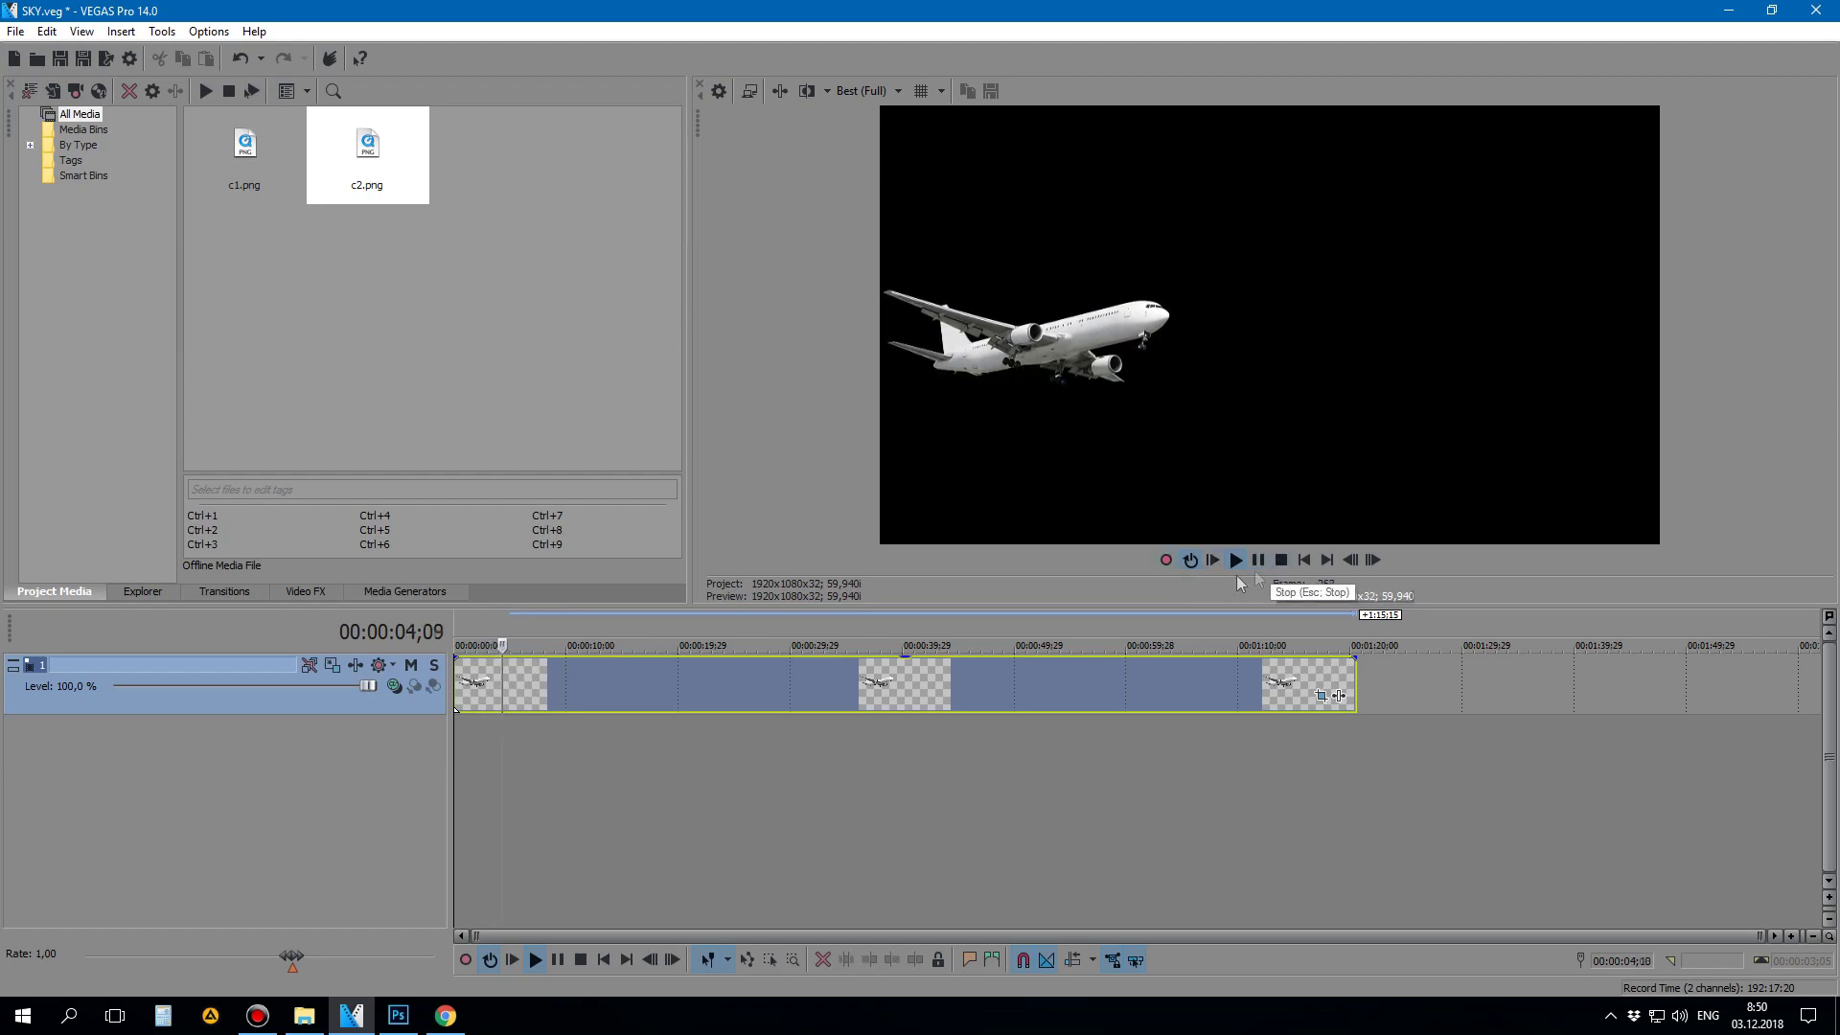
left_click(715, 623)
left_click(648, 621)
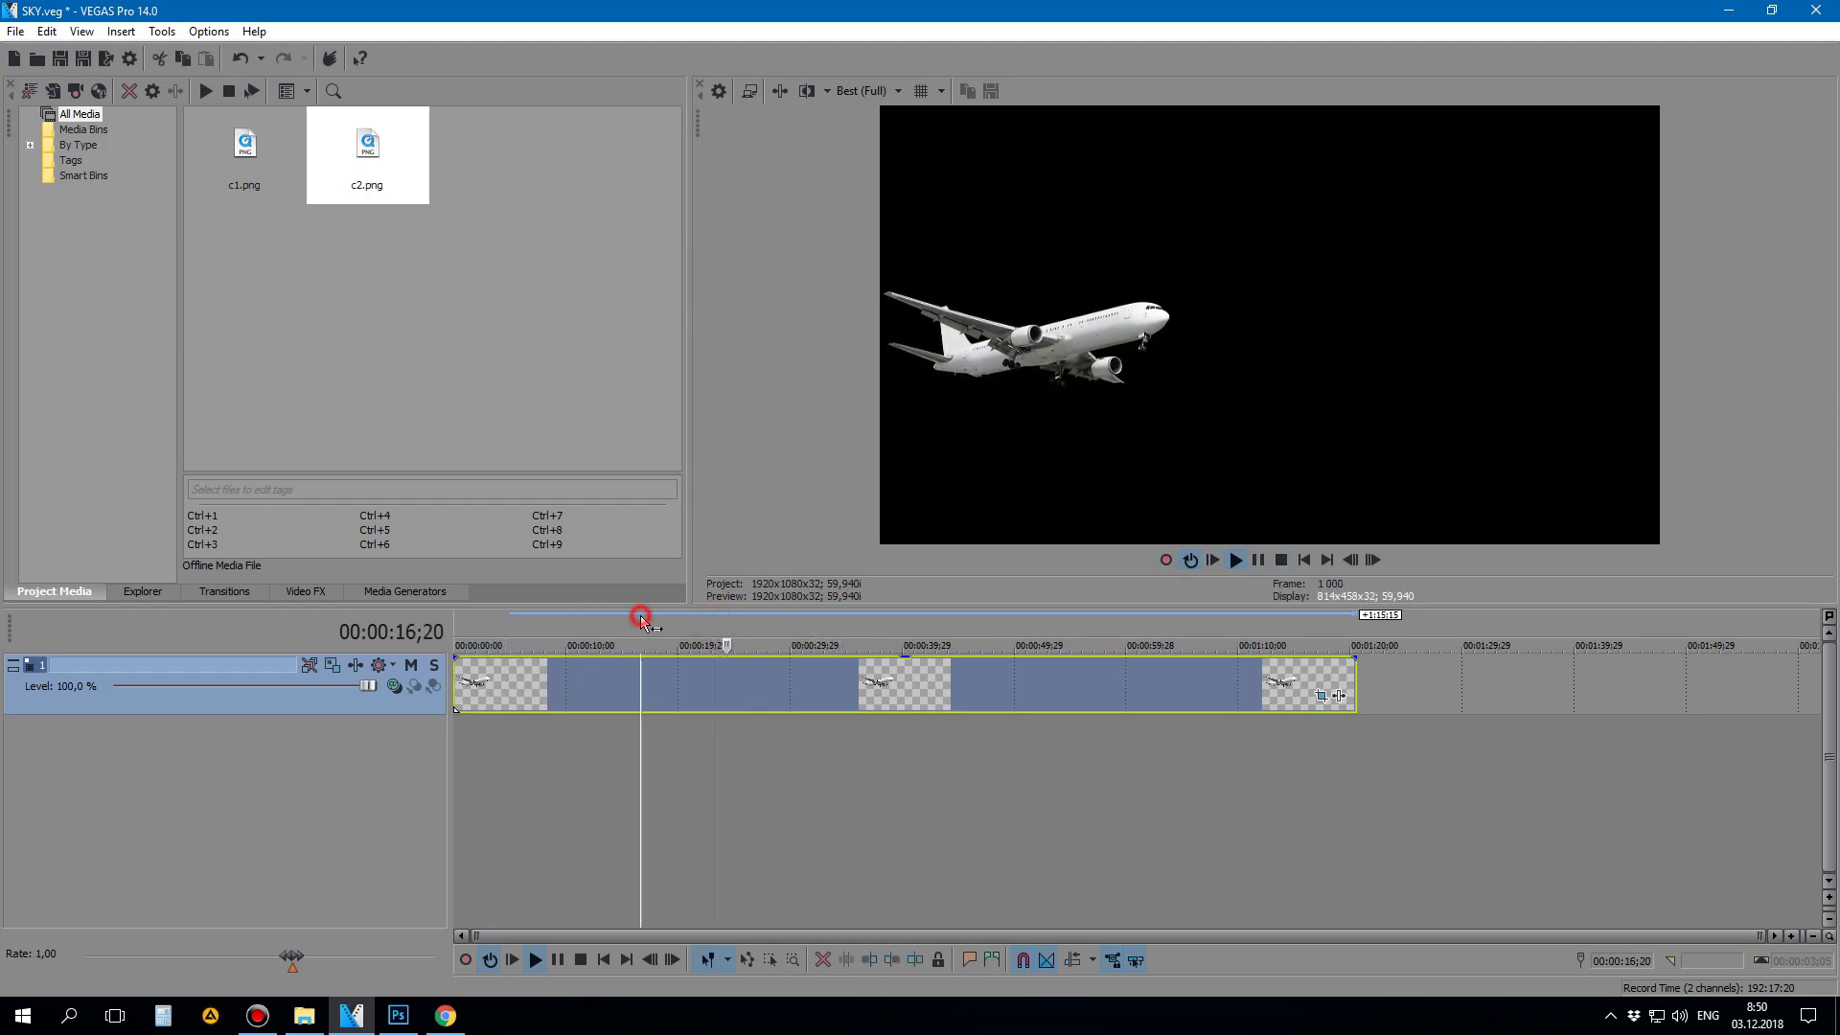
left_click(1259, 560)
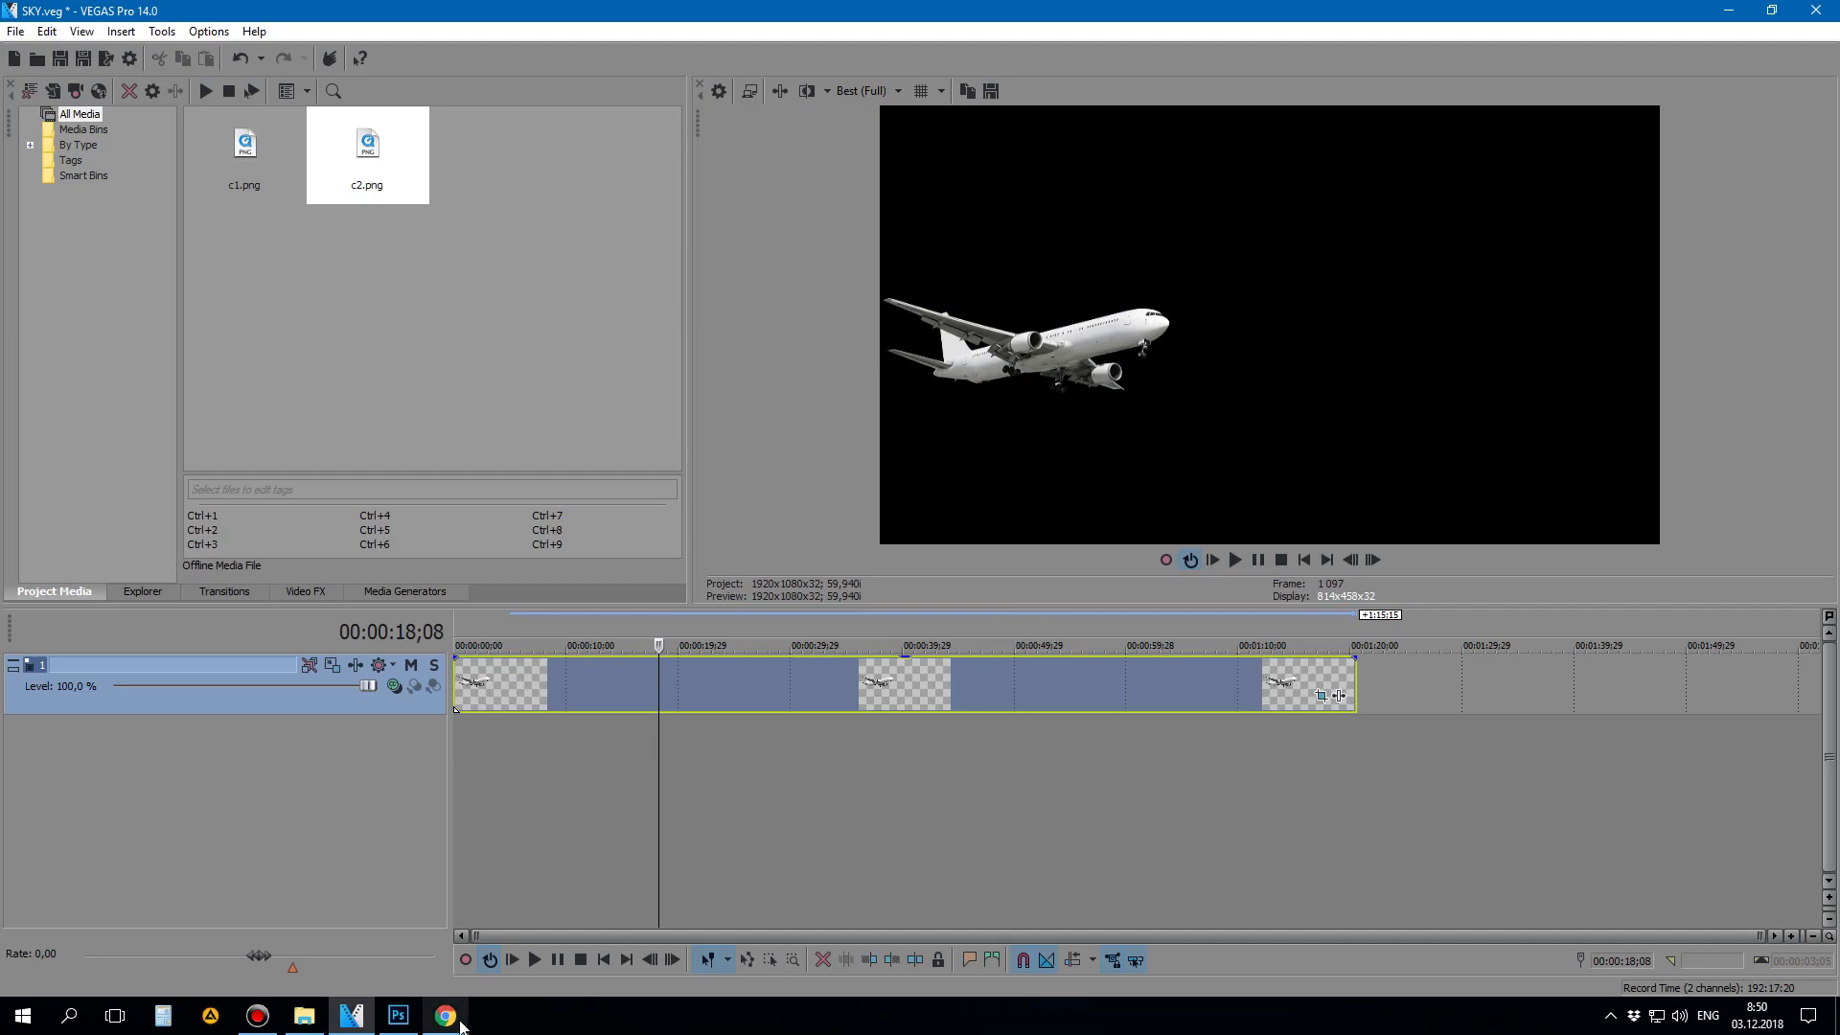
Step: Reopen the clip's Pan/Crop settings and add a position keyframe at 00:00:20;26 that holds the Y Center at 405,0
left_click(1325, 697)
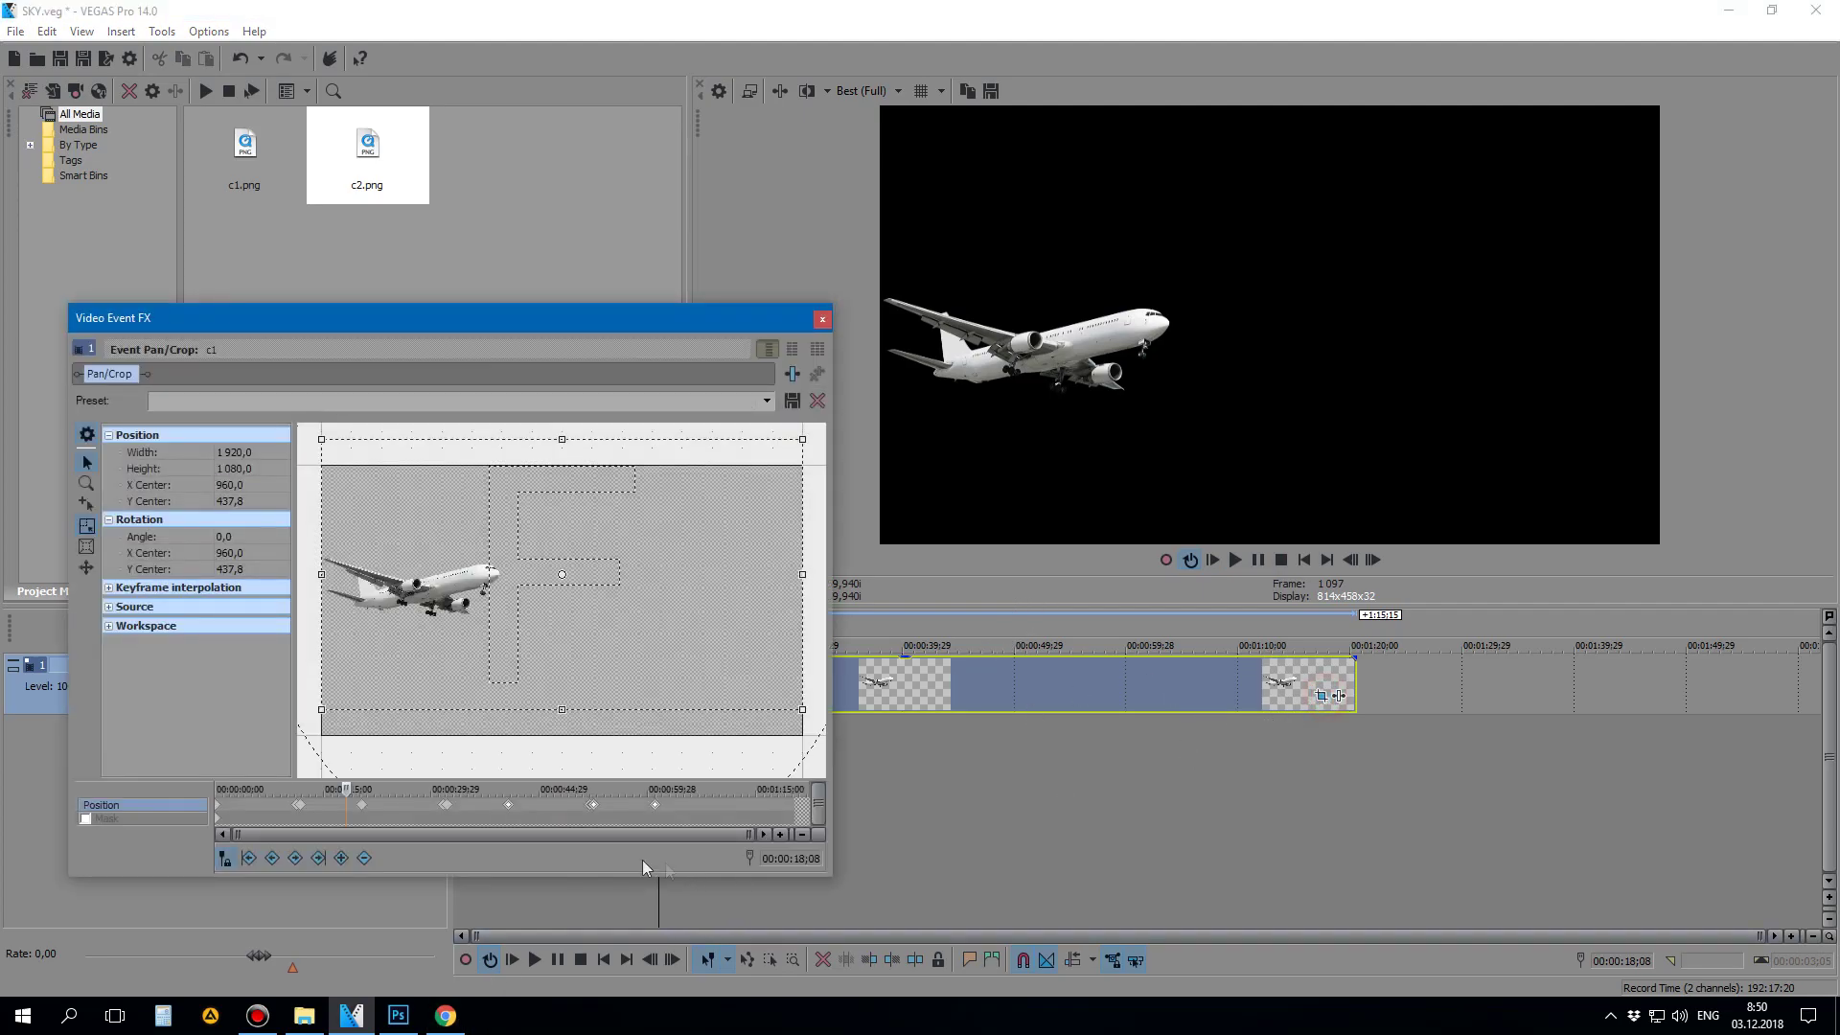
left_click(363, 805)
scroll(416, 803, "up", 2)
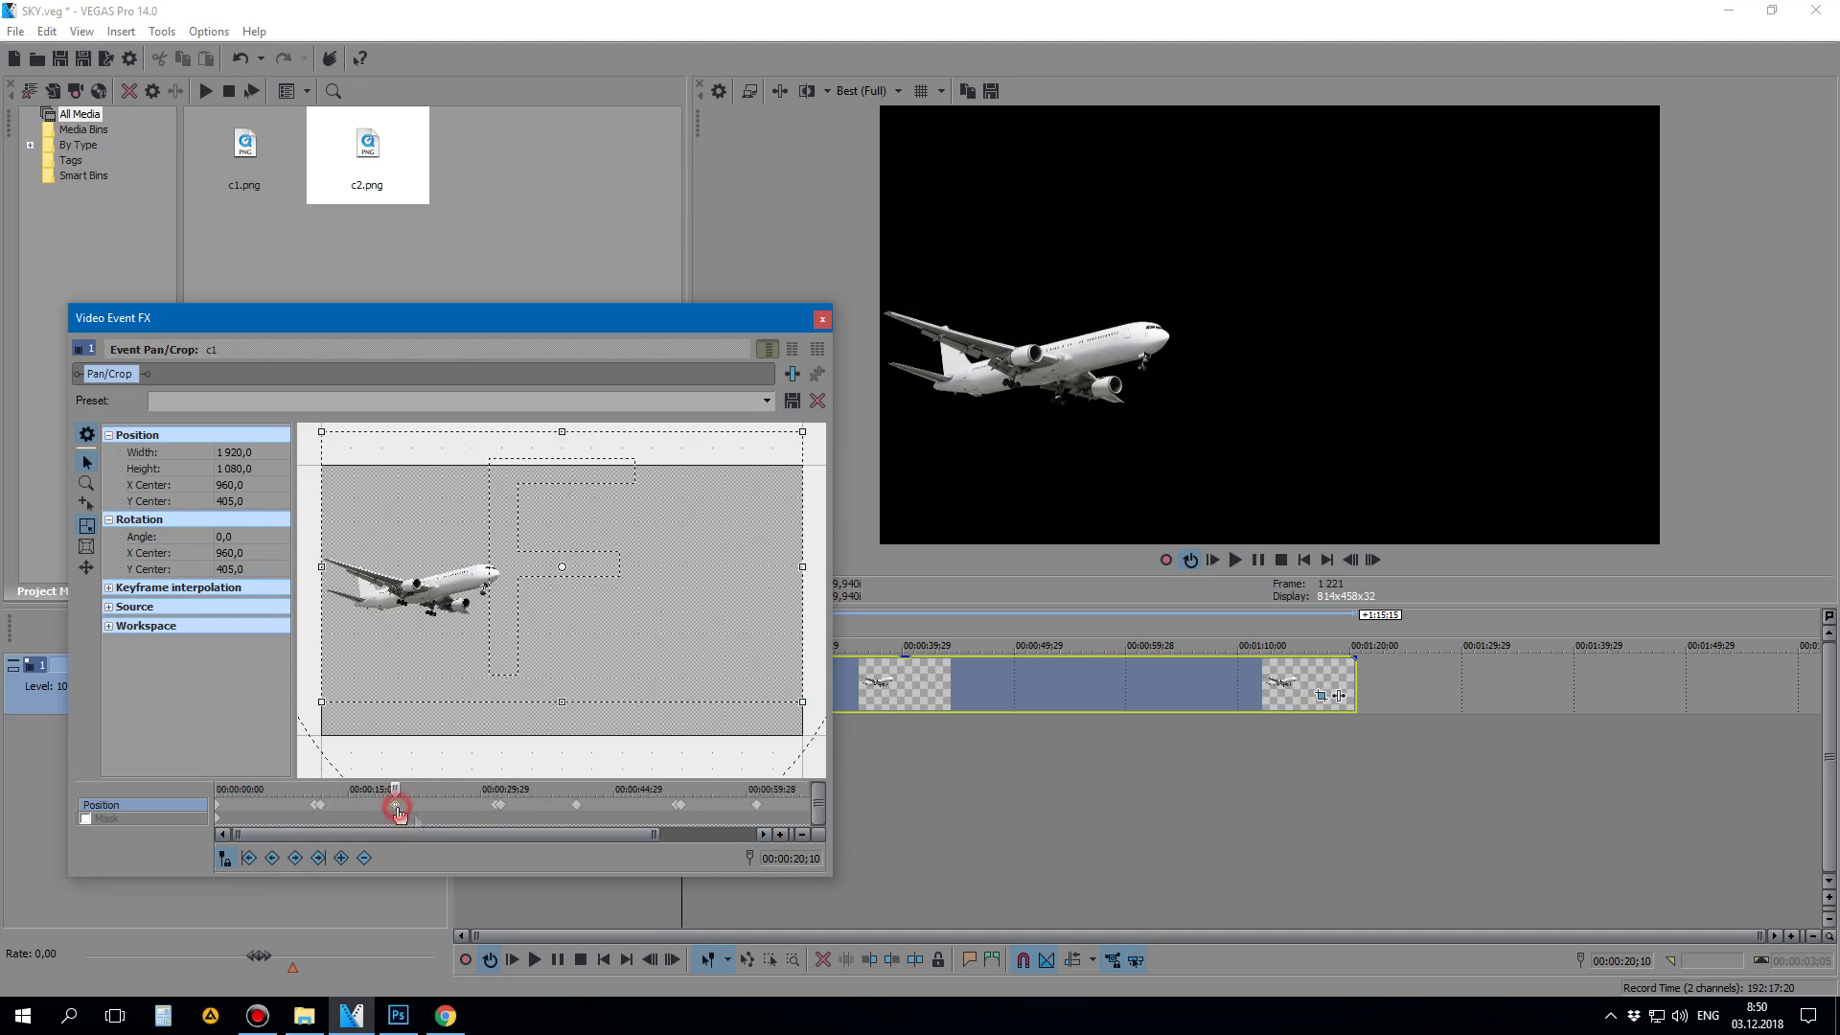
scroll(465, 824, "up", 3)
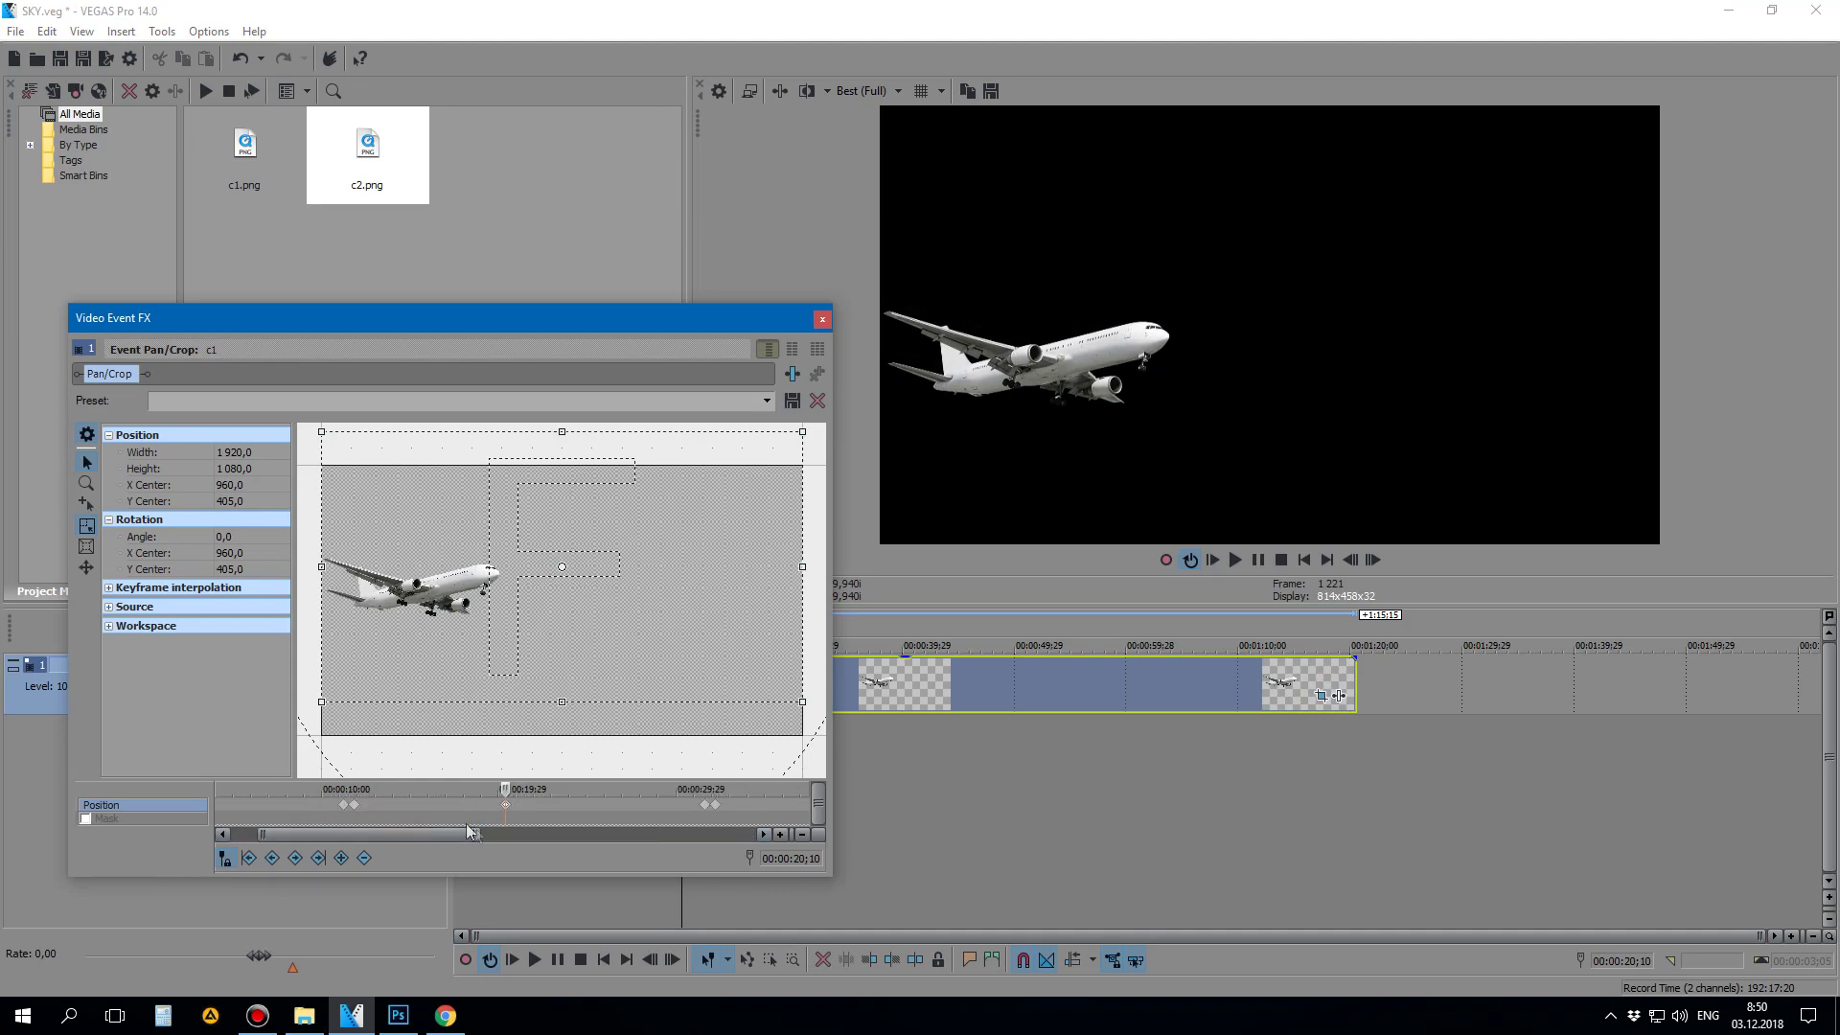
left_click(523, 807)
scroll(571, 815, "down", 4)
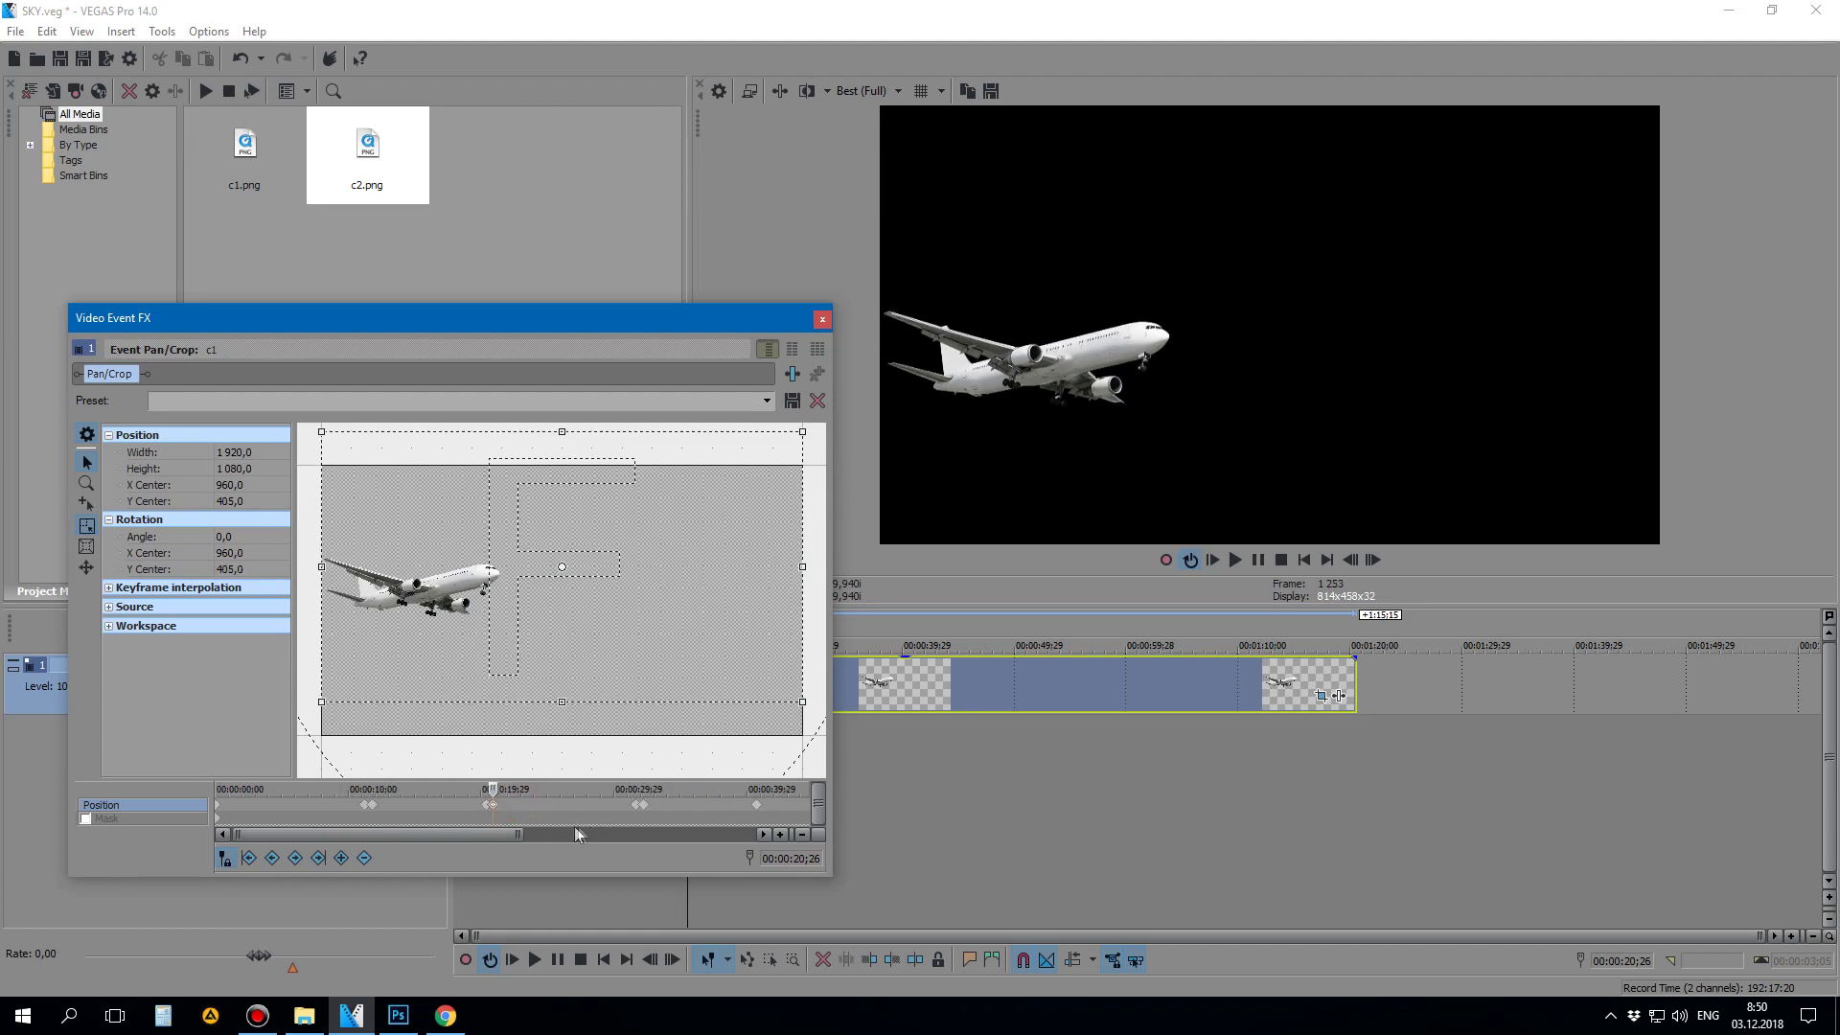
Step: Replace the position keyframes after 00:00:20;26 with copies of the first cycle pasted at 00:00:20;26 and 00:00:41;23, and close Pan/Crop
left_click(638, 812)
scroll(454, 834, "down", 3)
left_click(217, 804)
scroll(312, 817, "up", 3)
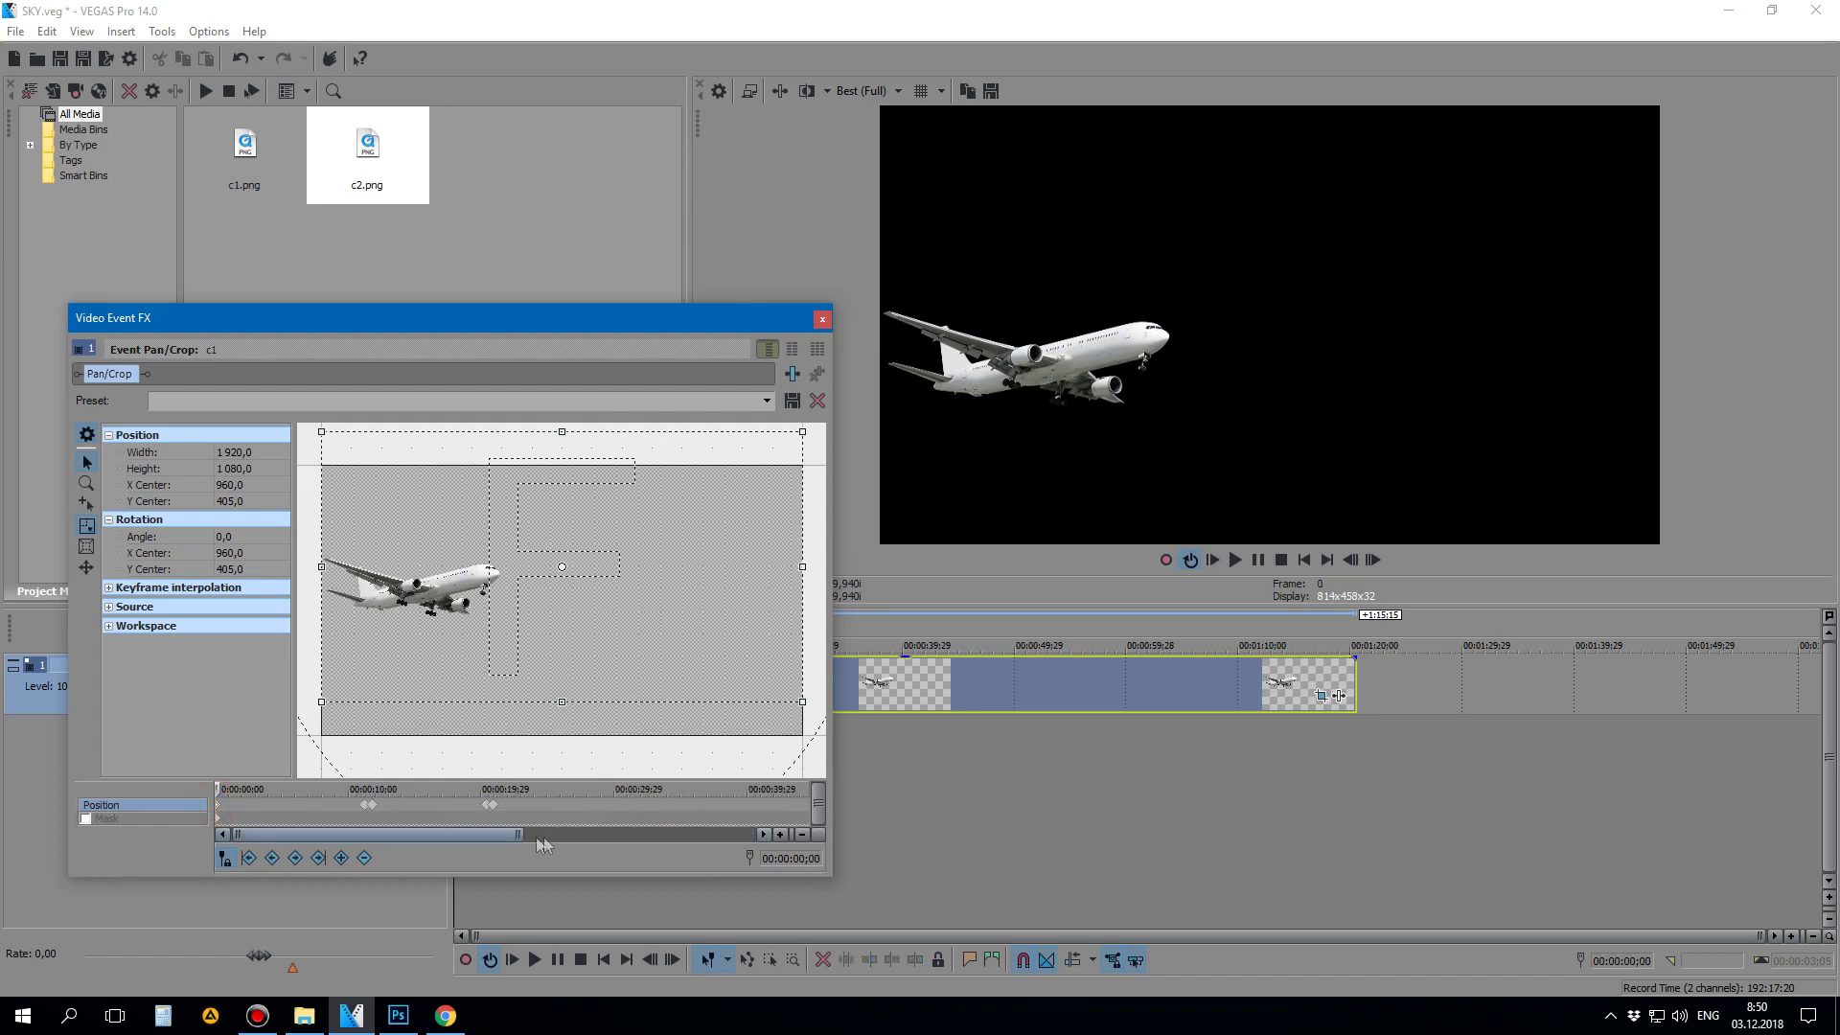
left_click(492, 809)
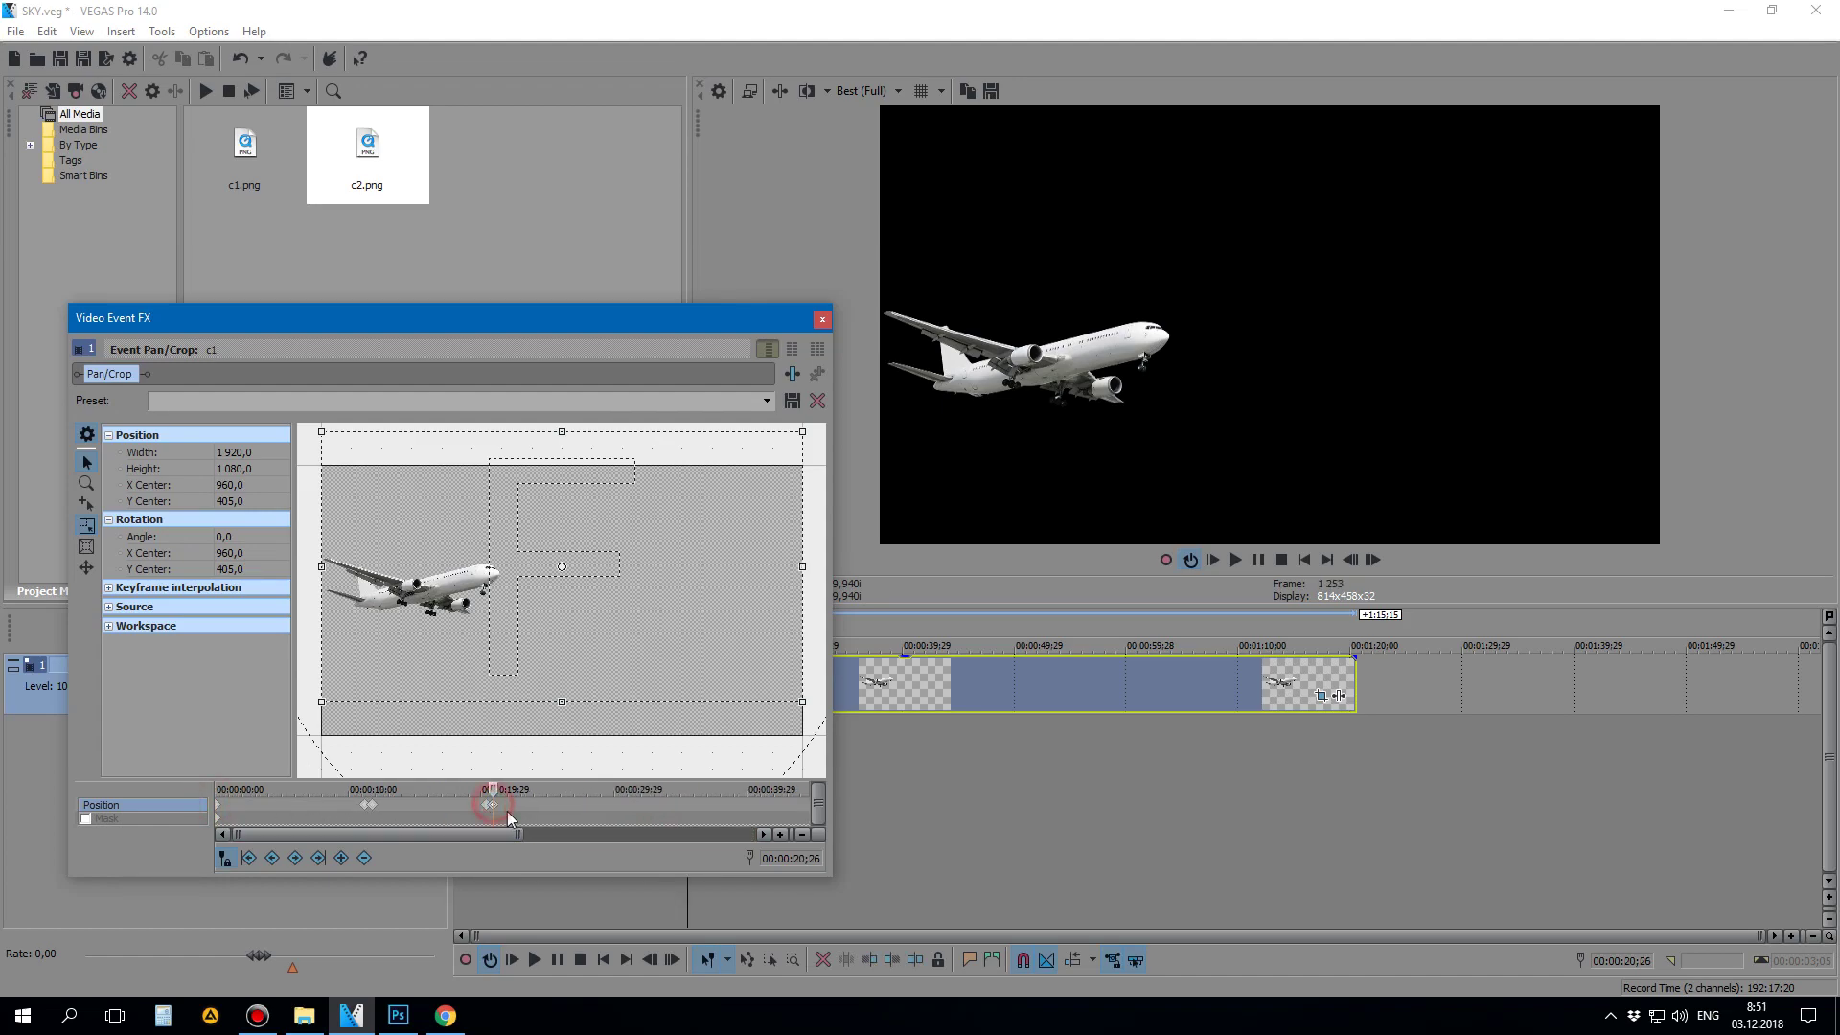
scroll(550, 813, "down", 3)
left_click(515, 808)
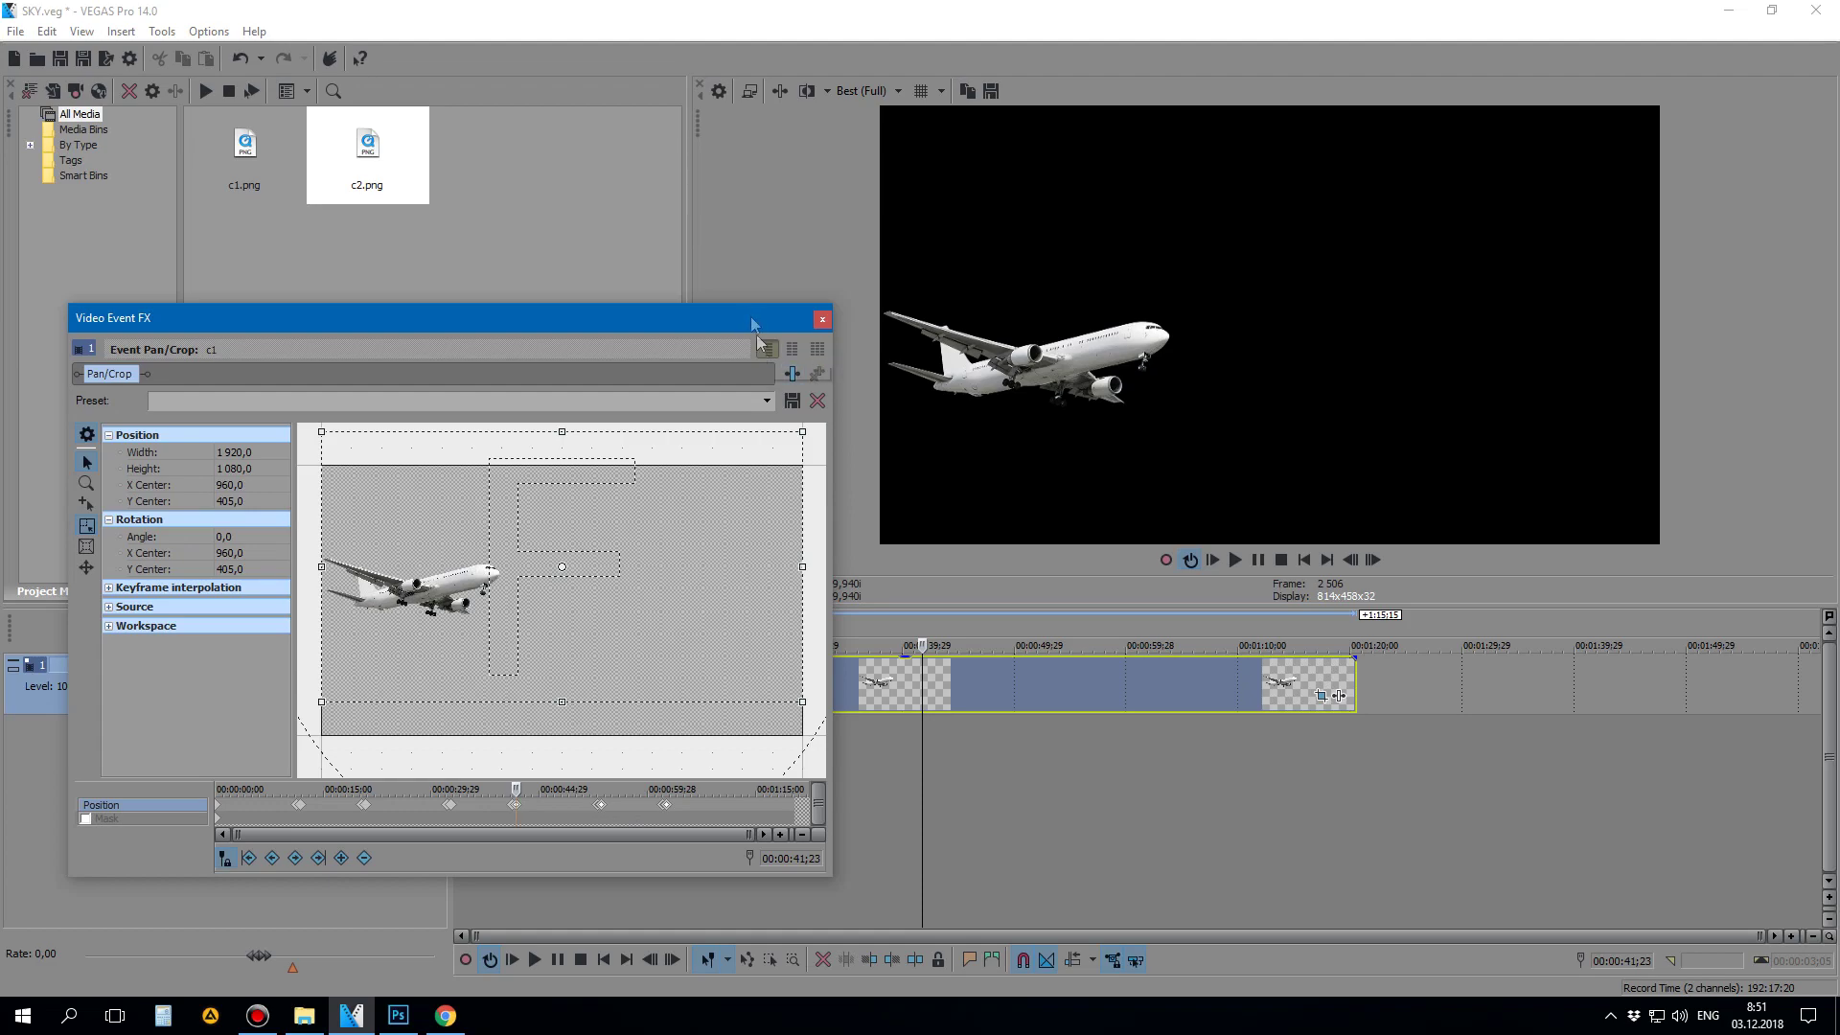
left_click(822, 320)
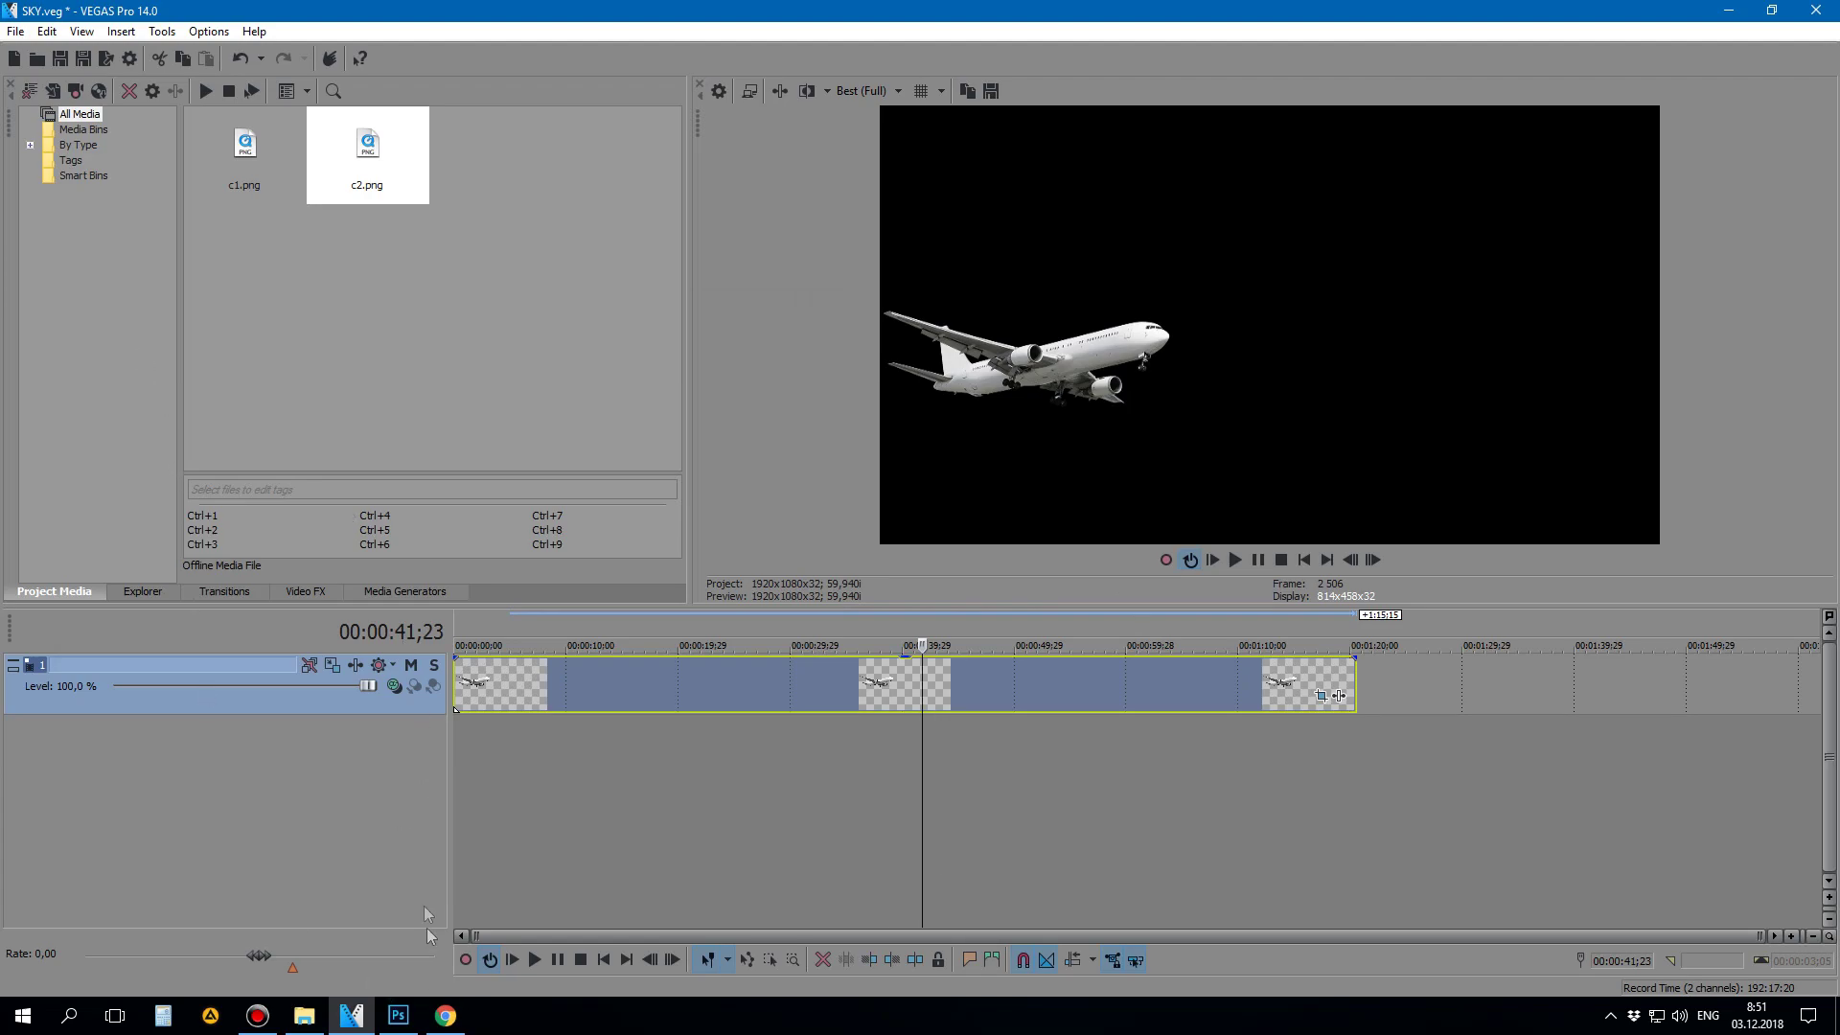
Step: Switch to Photoshop and add a new empty layer beneath the samolet layer
left_click(397, 1015)
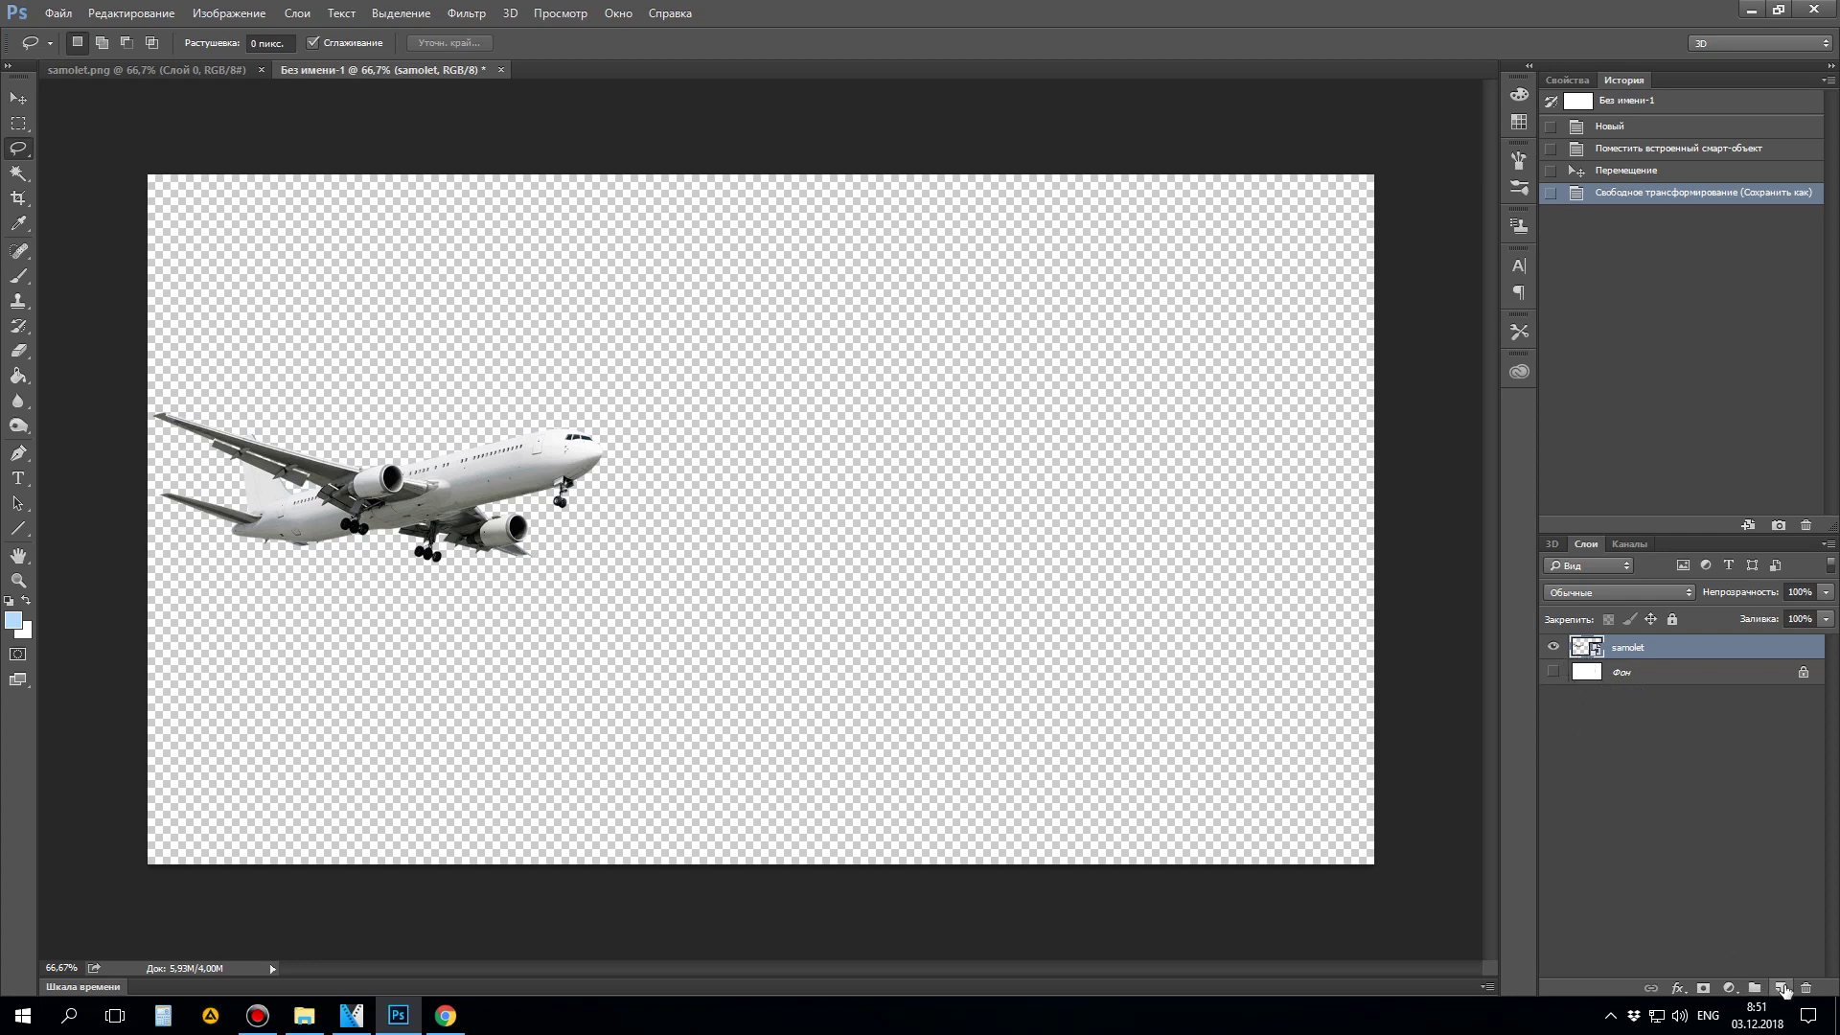
left_click(1779, 987)
left_click_drag(1640, 671, 1644, 640)
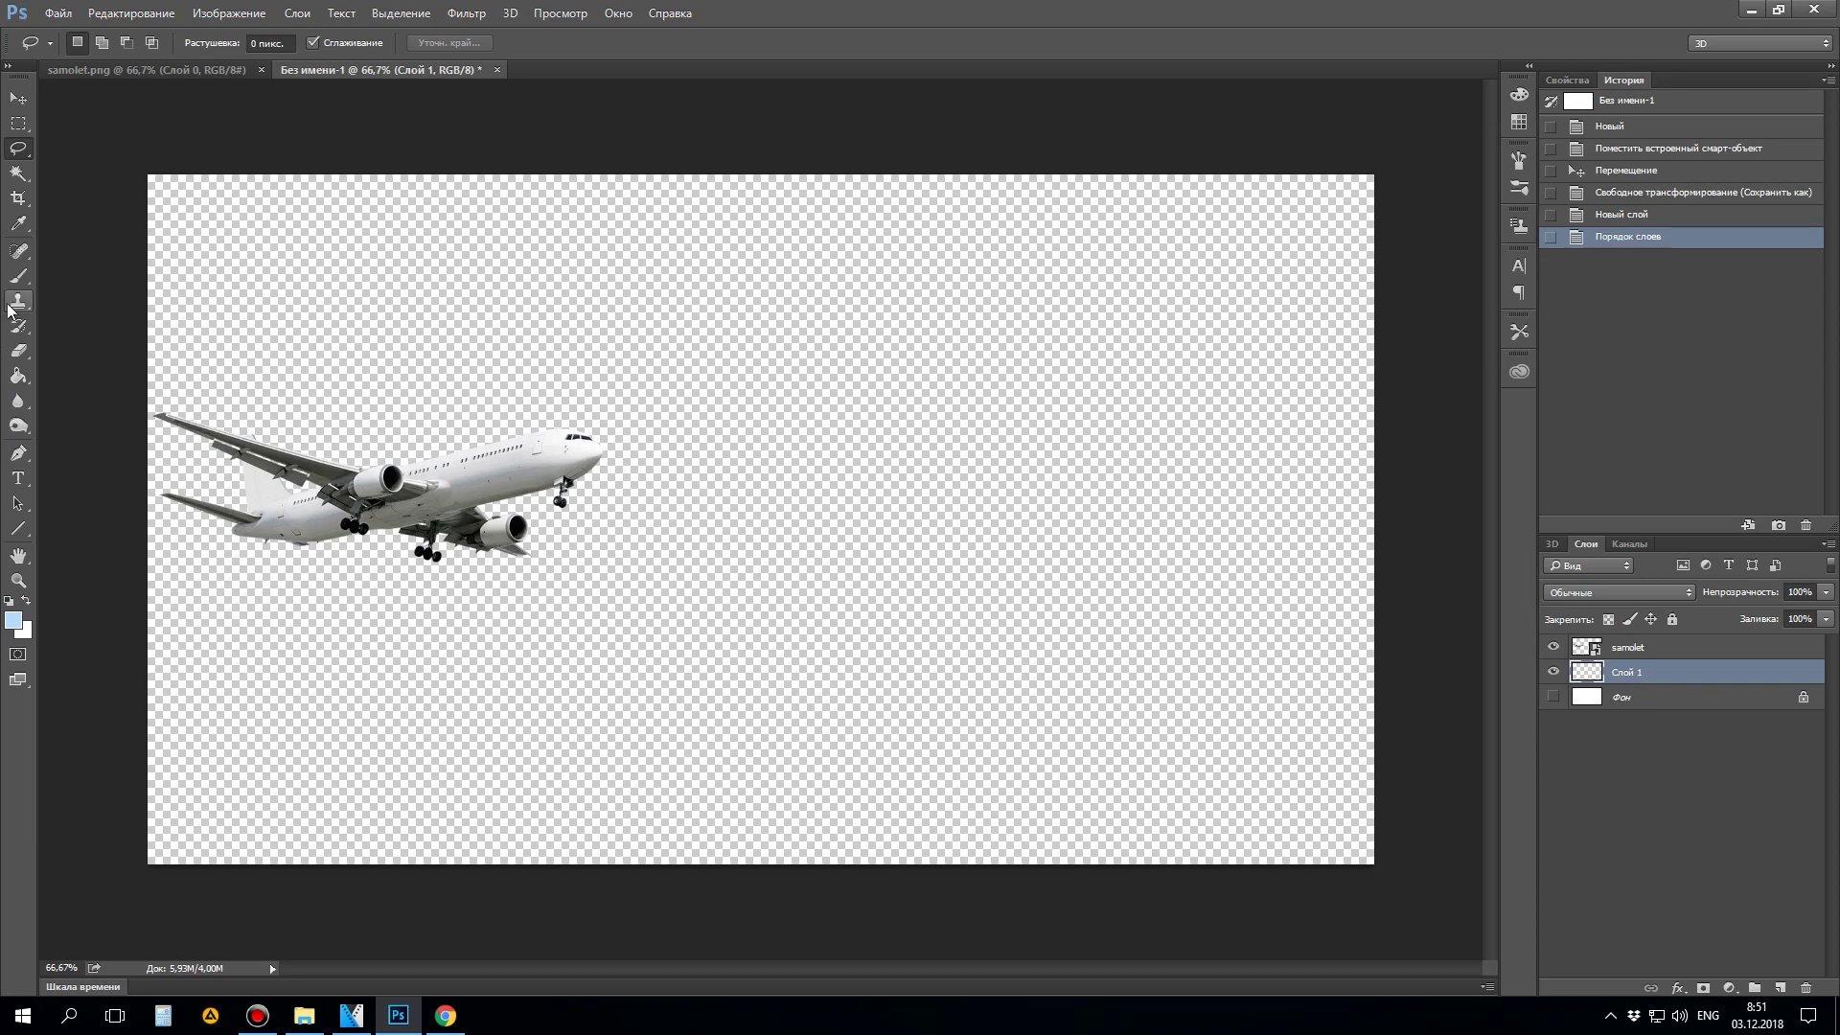
Step: Activate the Brush tool and choose the irregular splatter brush preset with a size of 200 px
left_click(18, 276)
key("bracketleft")
key("bracketleft")
key("bracketleft")
key("bracketleft")
key("bracketleft")
key("bracketleft")
key("bracketleft")
key("bracketleft")
key("bracketleft")
key("bracketleft")
key("bracketleft")
key("bracketleft")
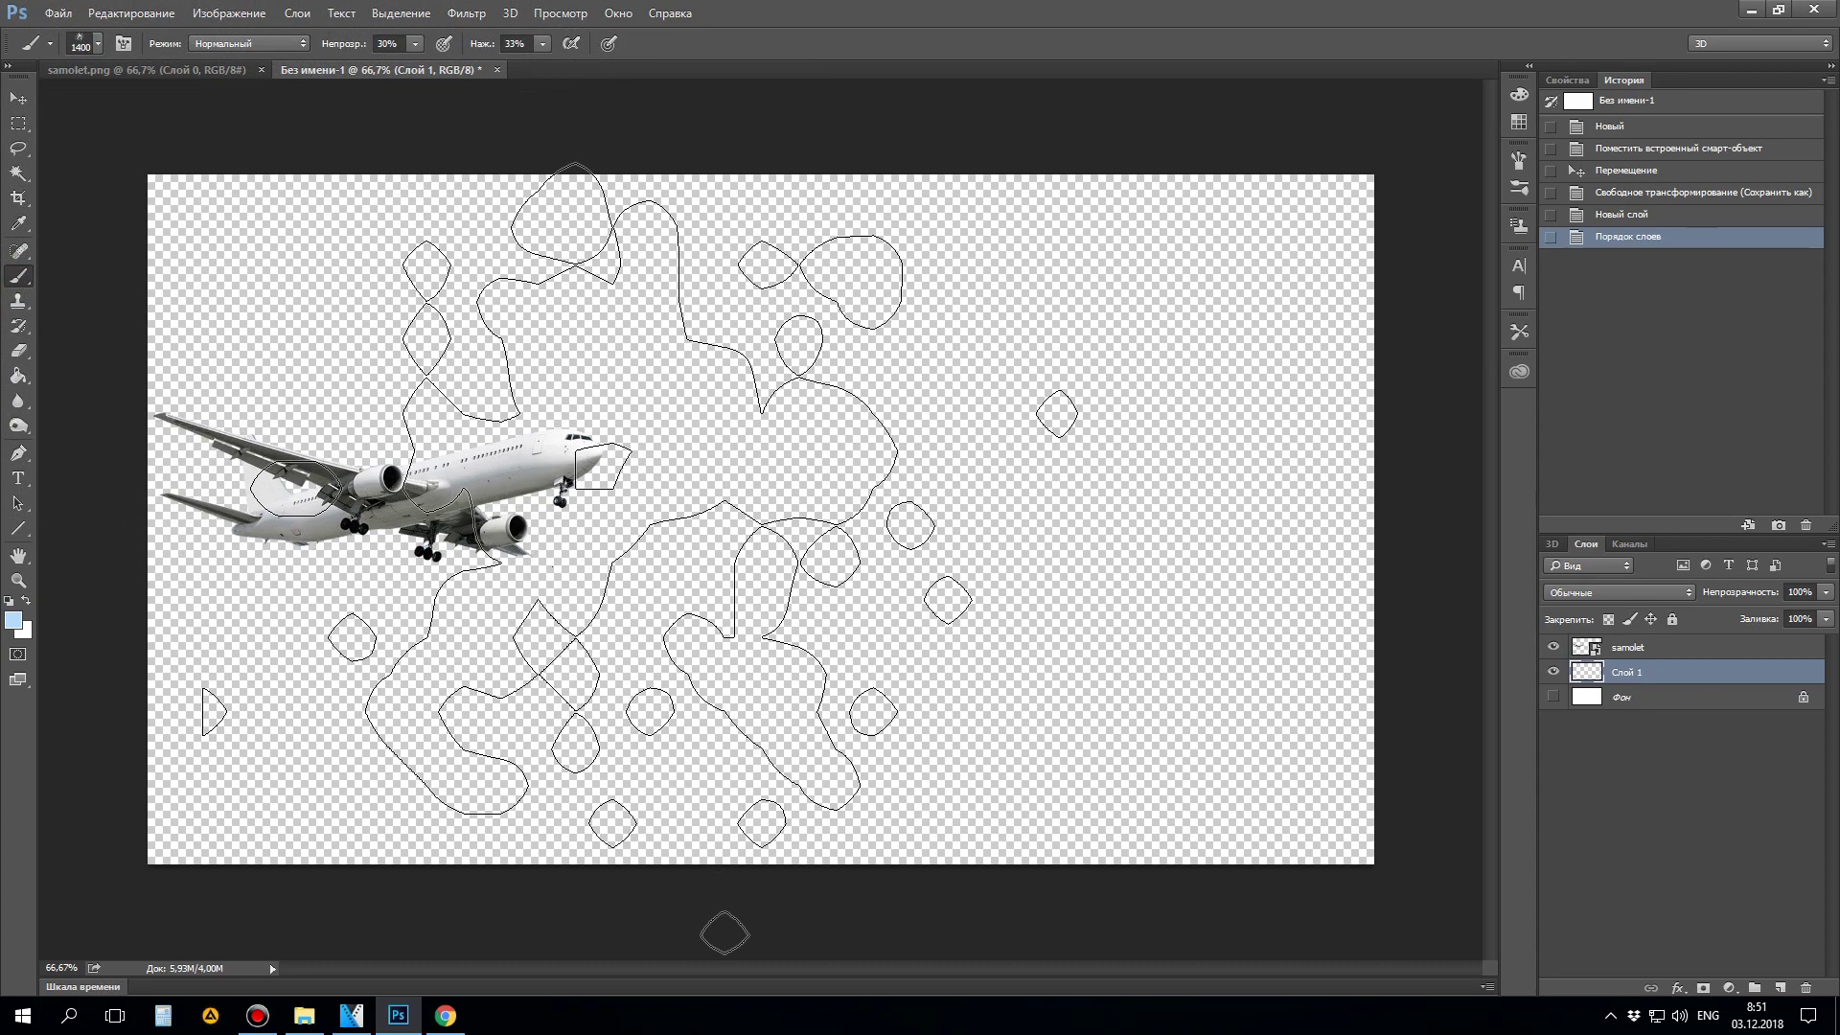
left_click(99, 45)
left_click(192, 194)
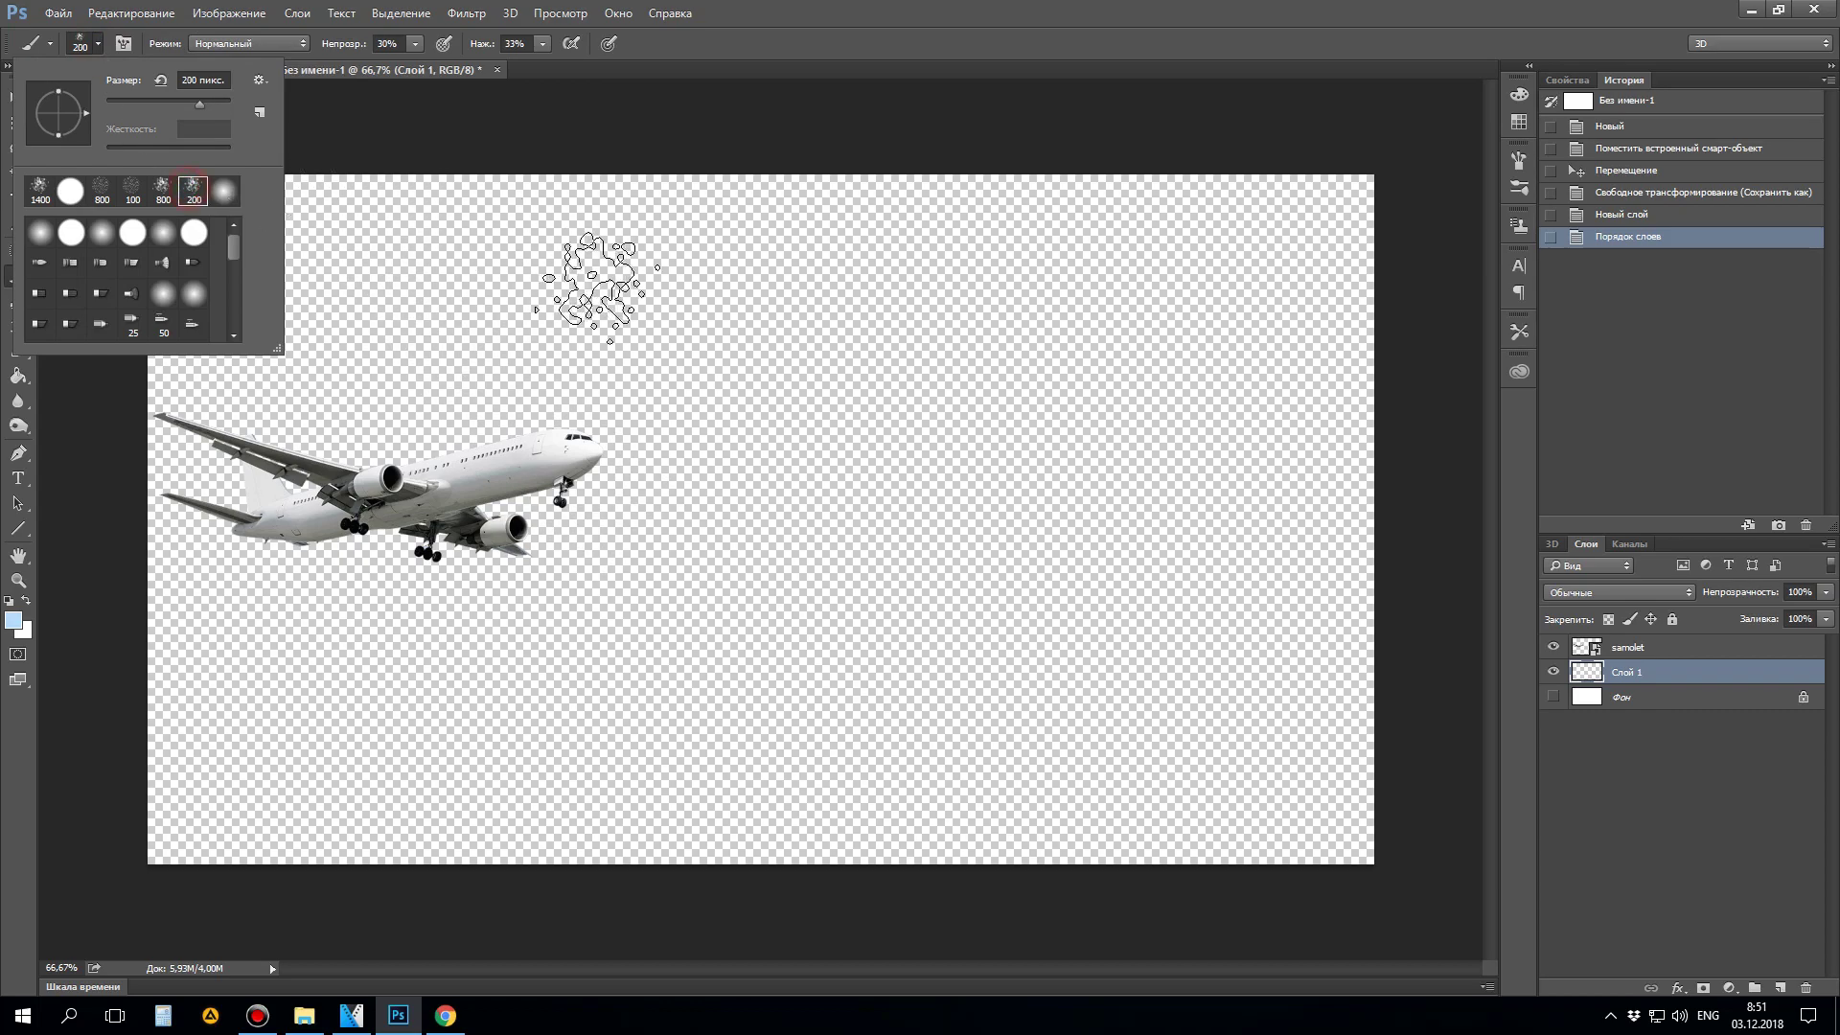
Step: Enlarge the splatter brush to 1600 px
left_click(935, 12)
key("bracketright")
key("bracketright")
key("bracketright")
key("bracketright")
key("bracketright")
key("bracketright")
key("bracketright")
key("bracketright")
key("bracketright")
key("bracketright")
key("bracketright")
key("bracketright")
key("bracketright")
key("bracketright")
key("bracketright")
key("bracketright")
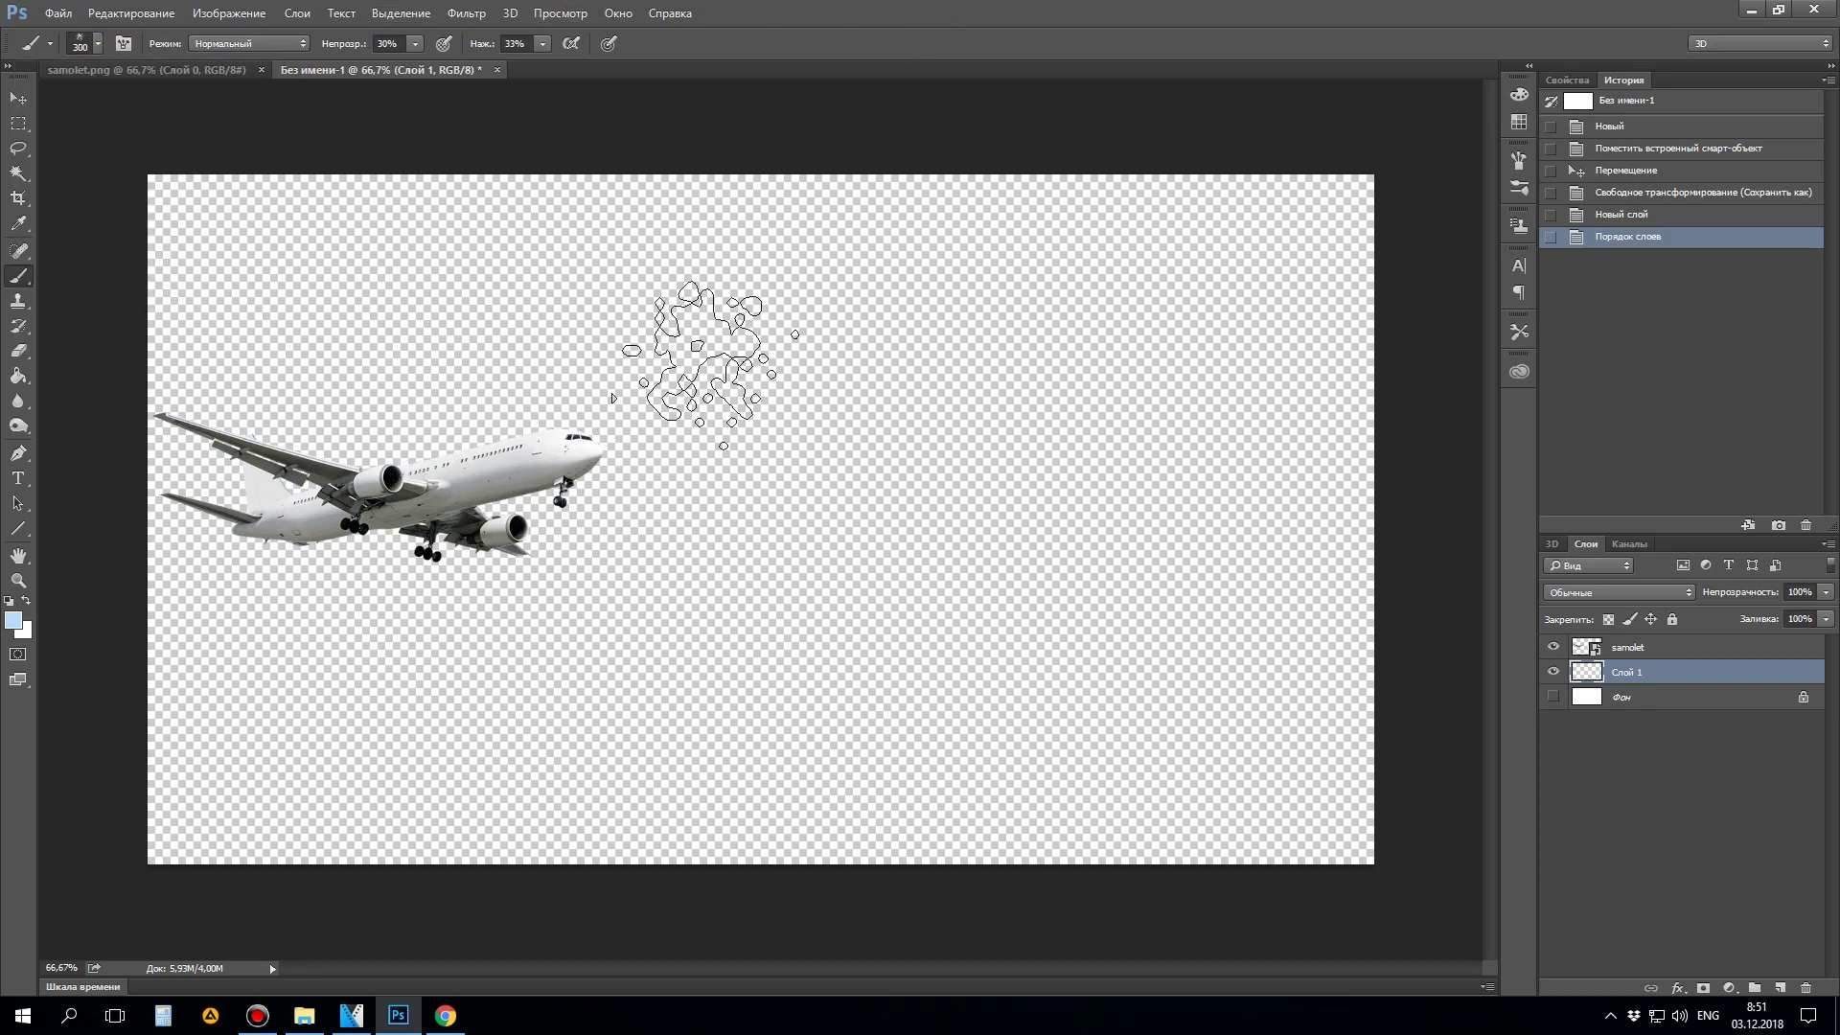
key("bracketright")
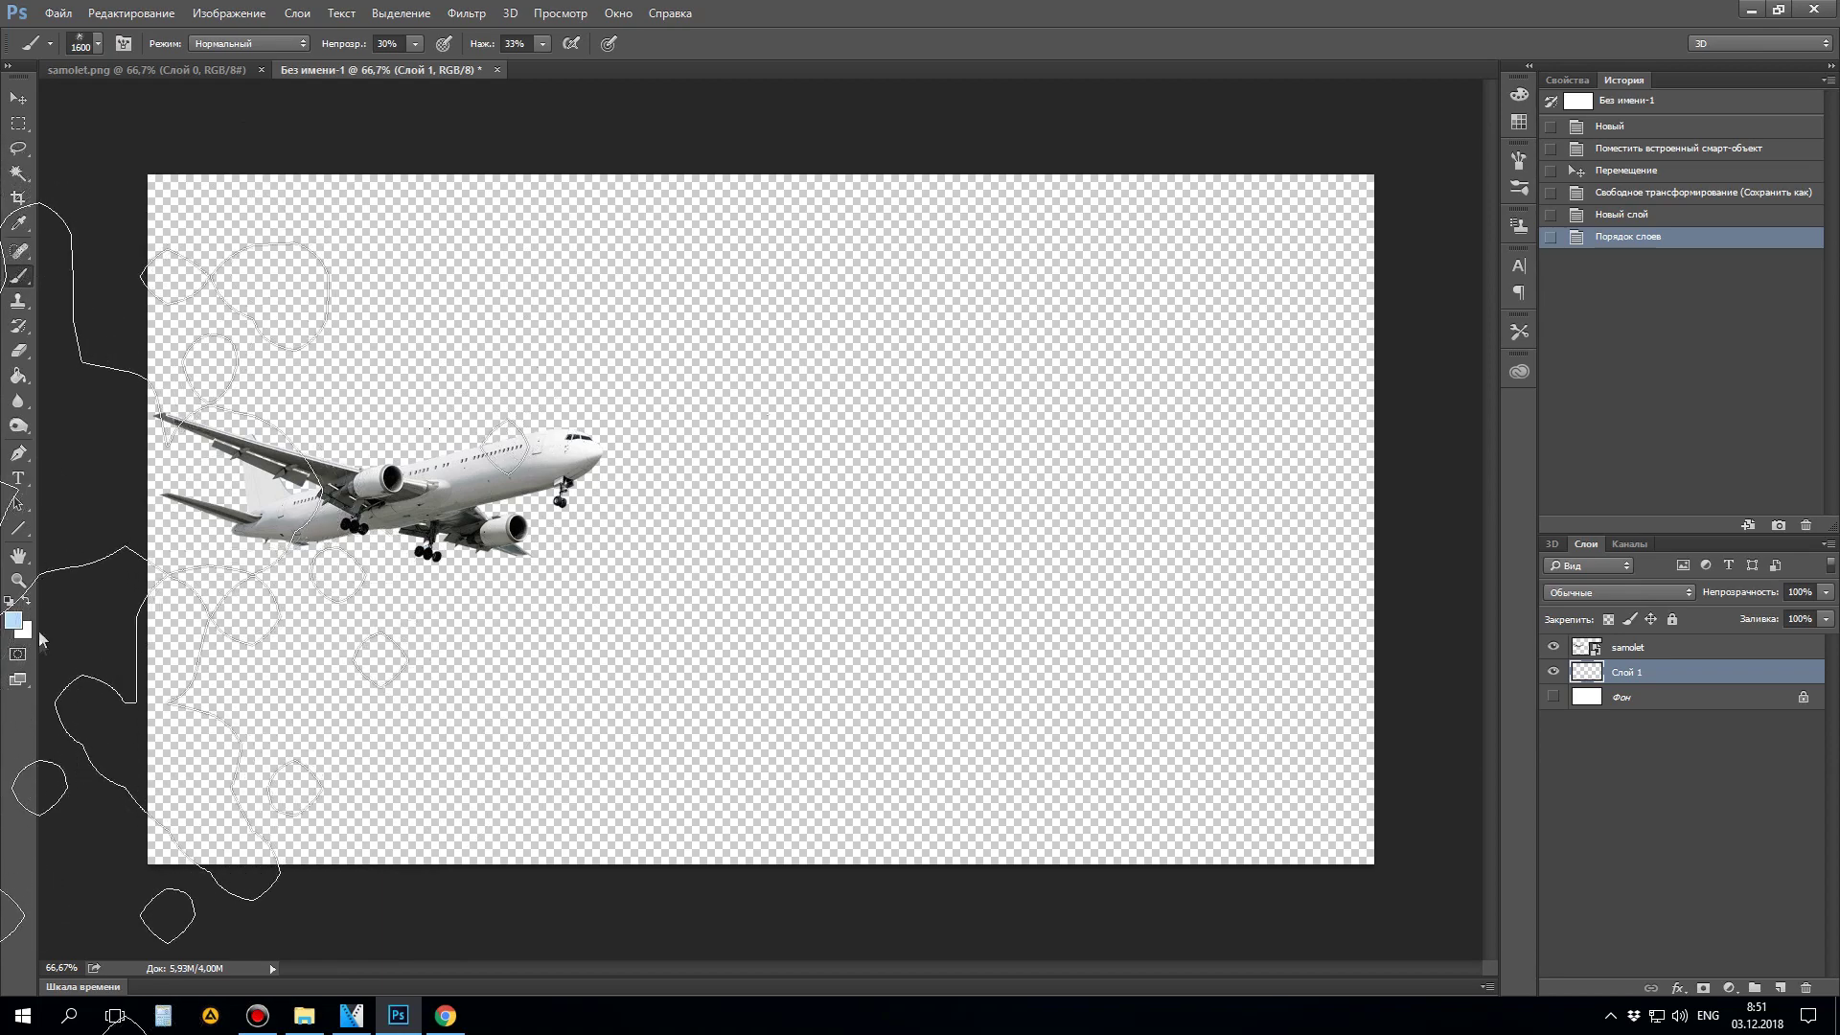
Step: Set the foreground colour to a dark blue and paint a wide horizontal brush stroke across the canvas behind the airplane
left_click(11, 615)
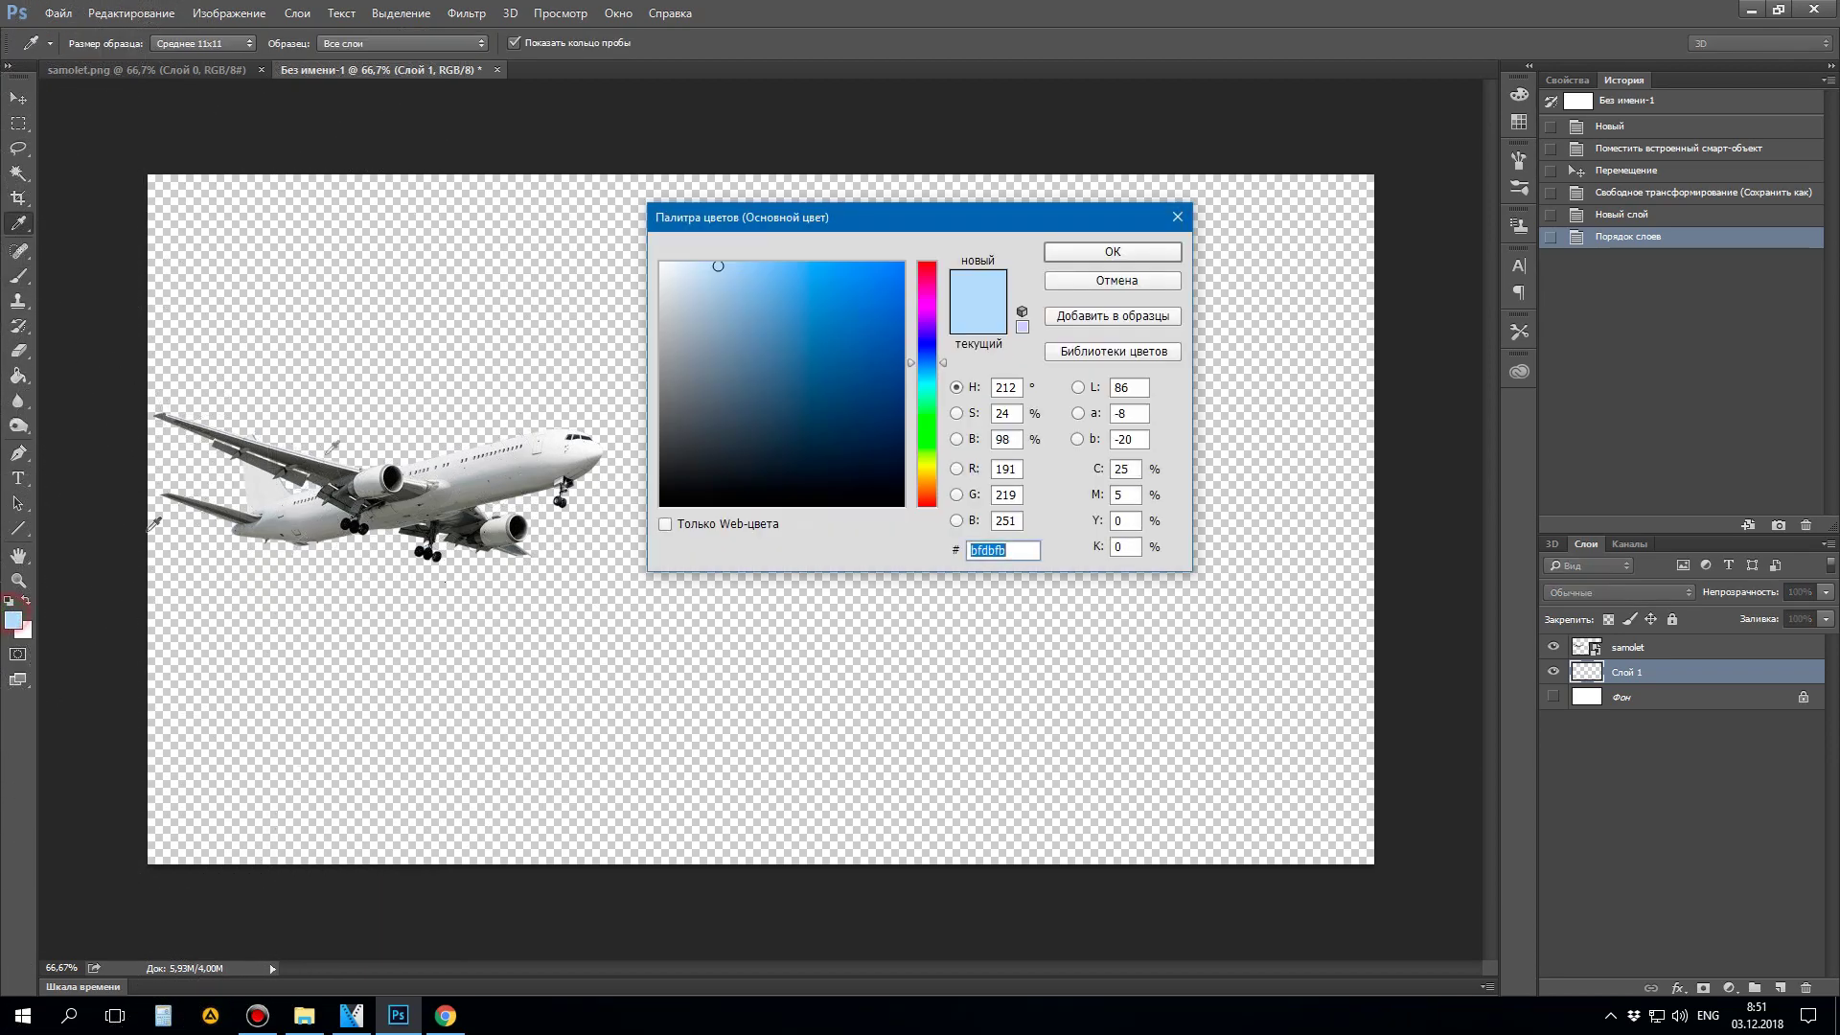
left_click(868, 362)
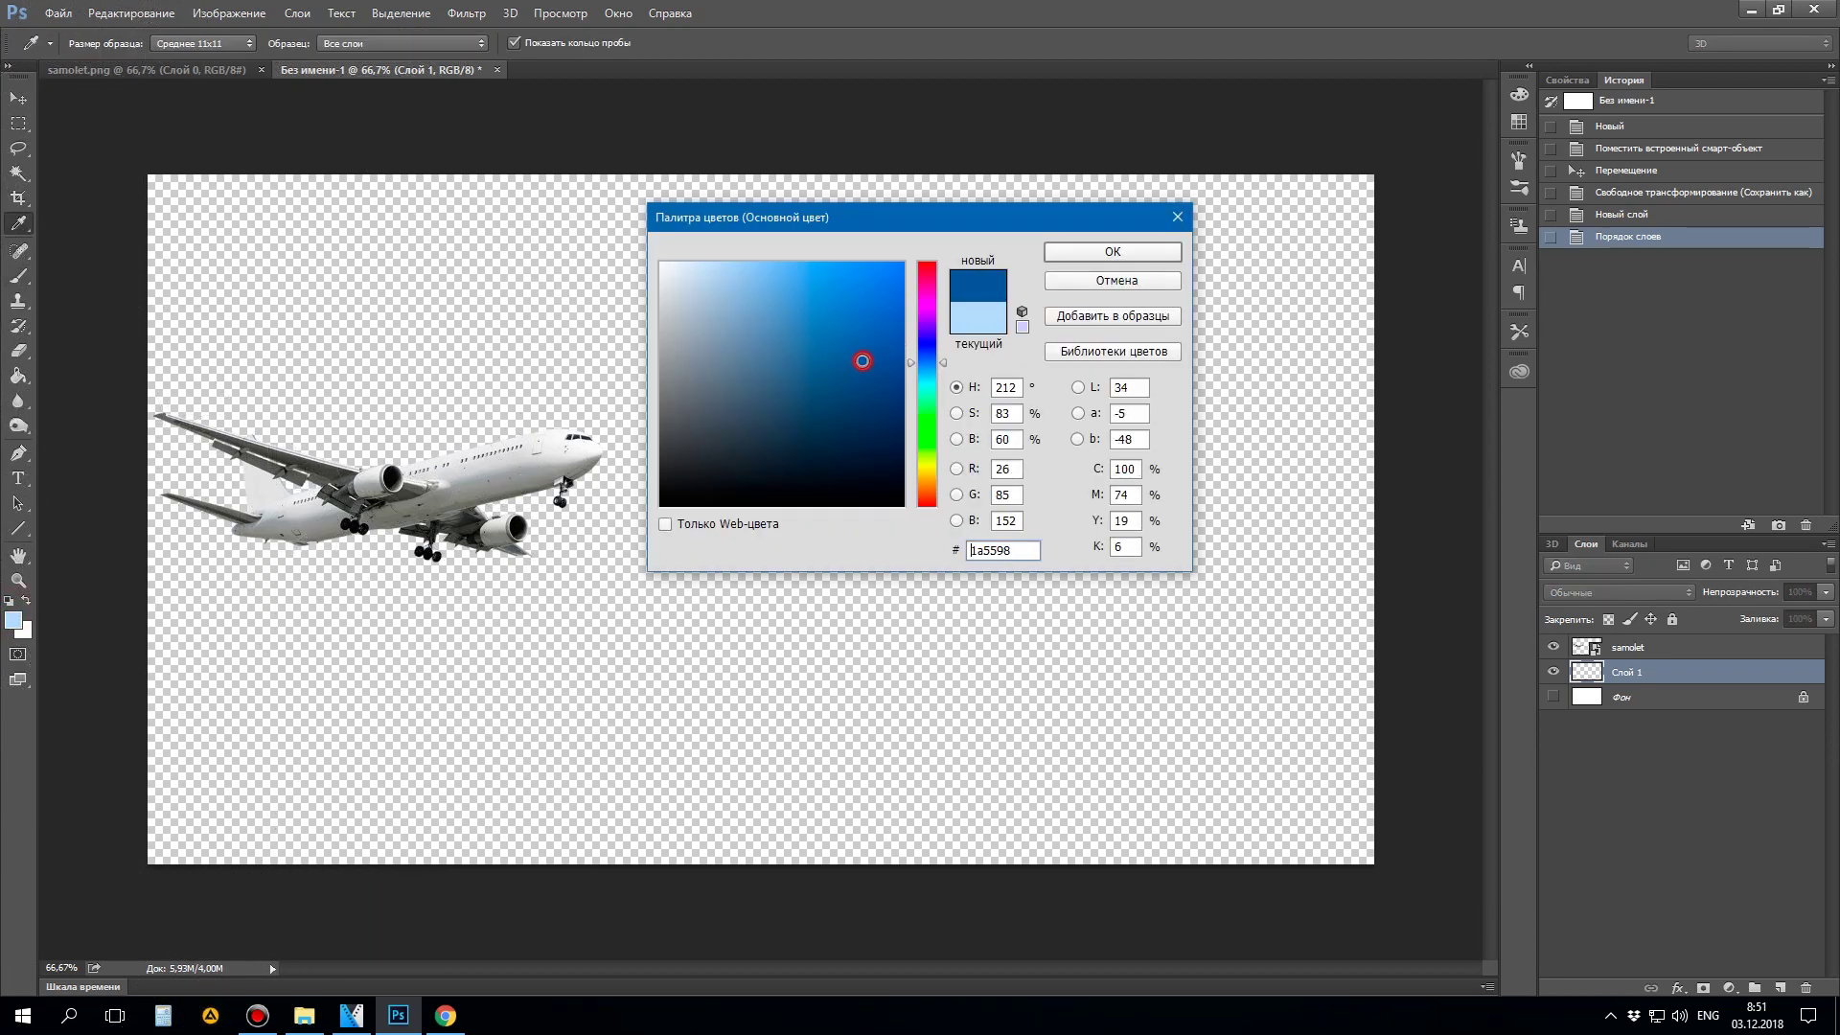
left_click(858, 406)
left_click(1113, 249)
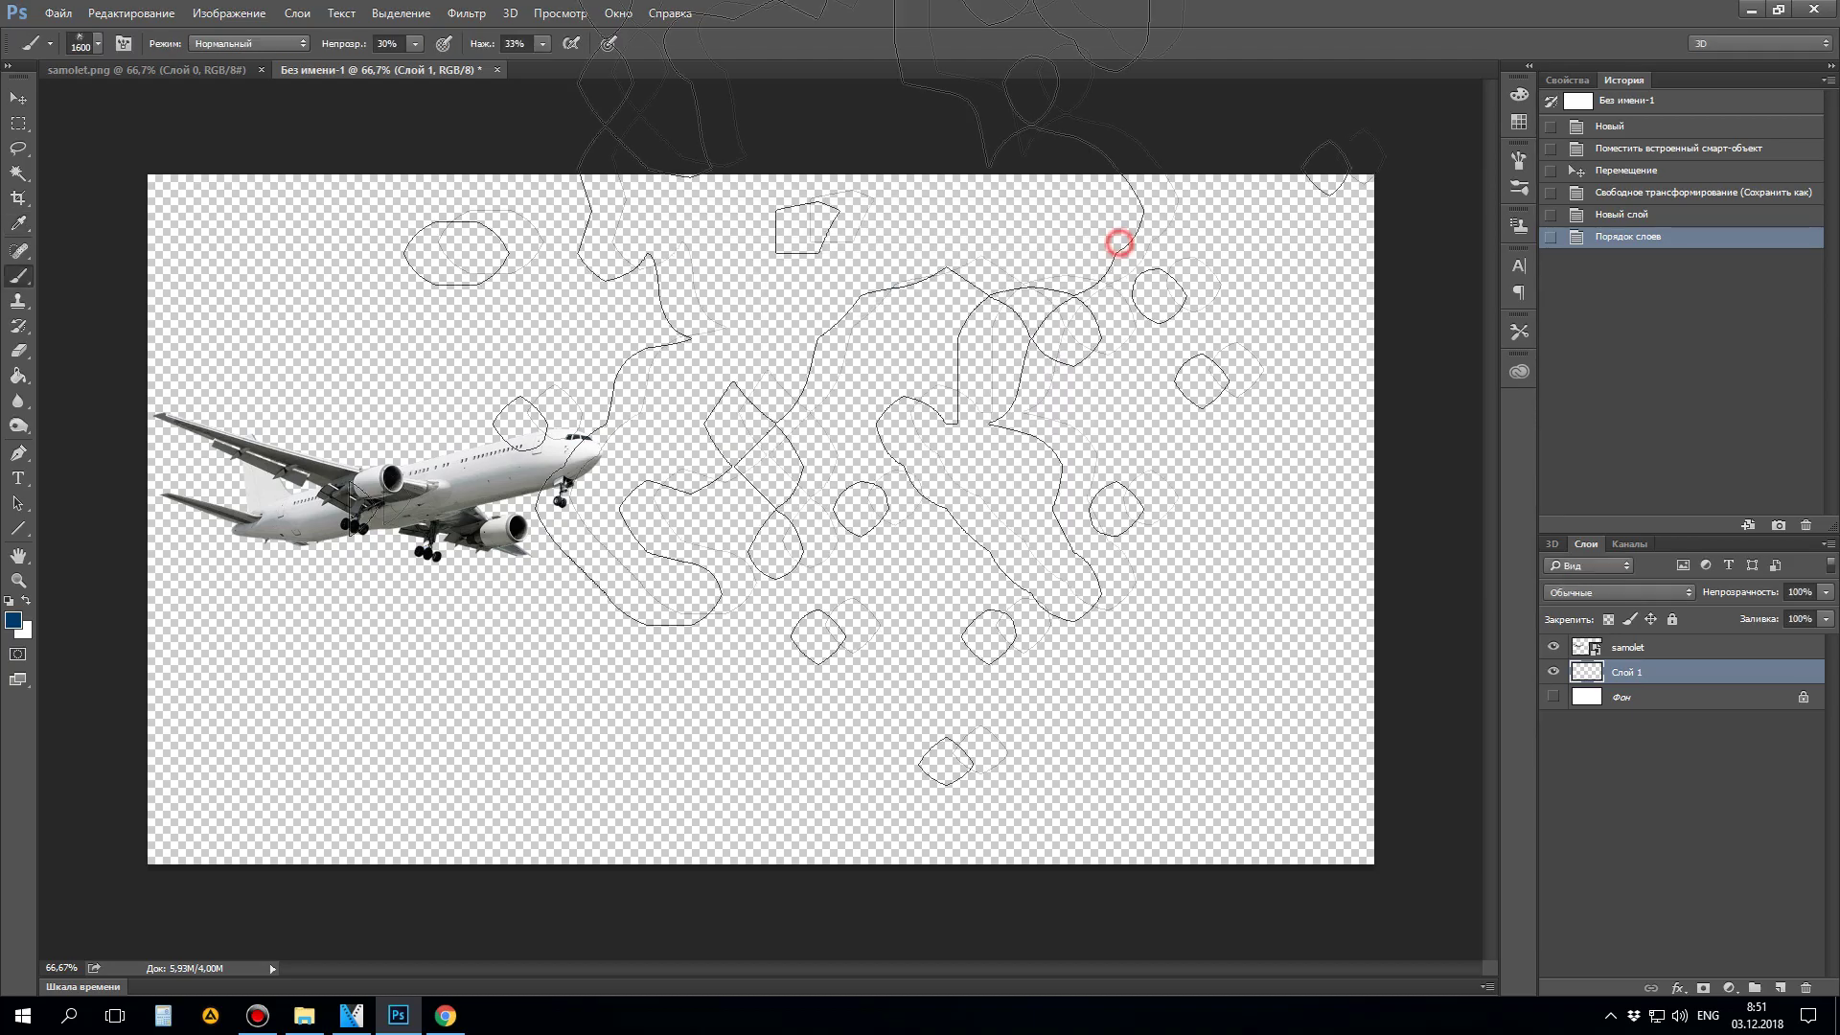
left_click_drag(512, 470, 1180, 474)
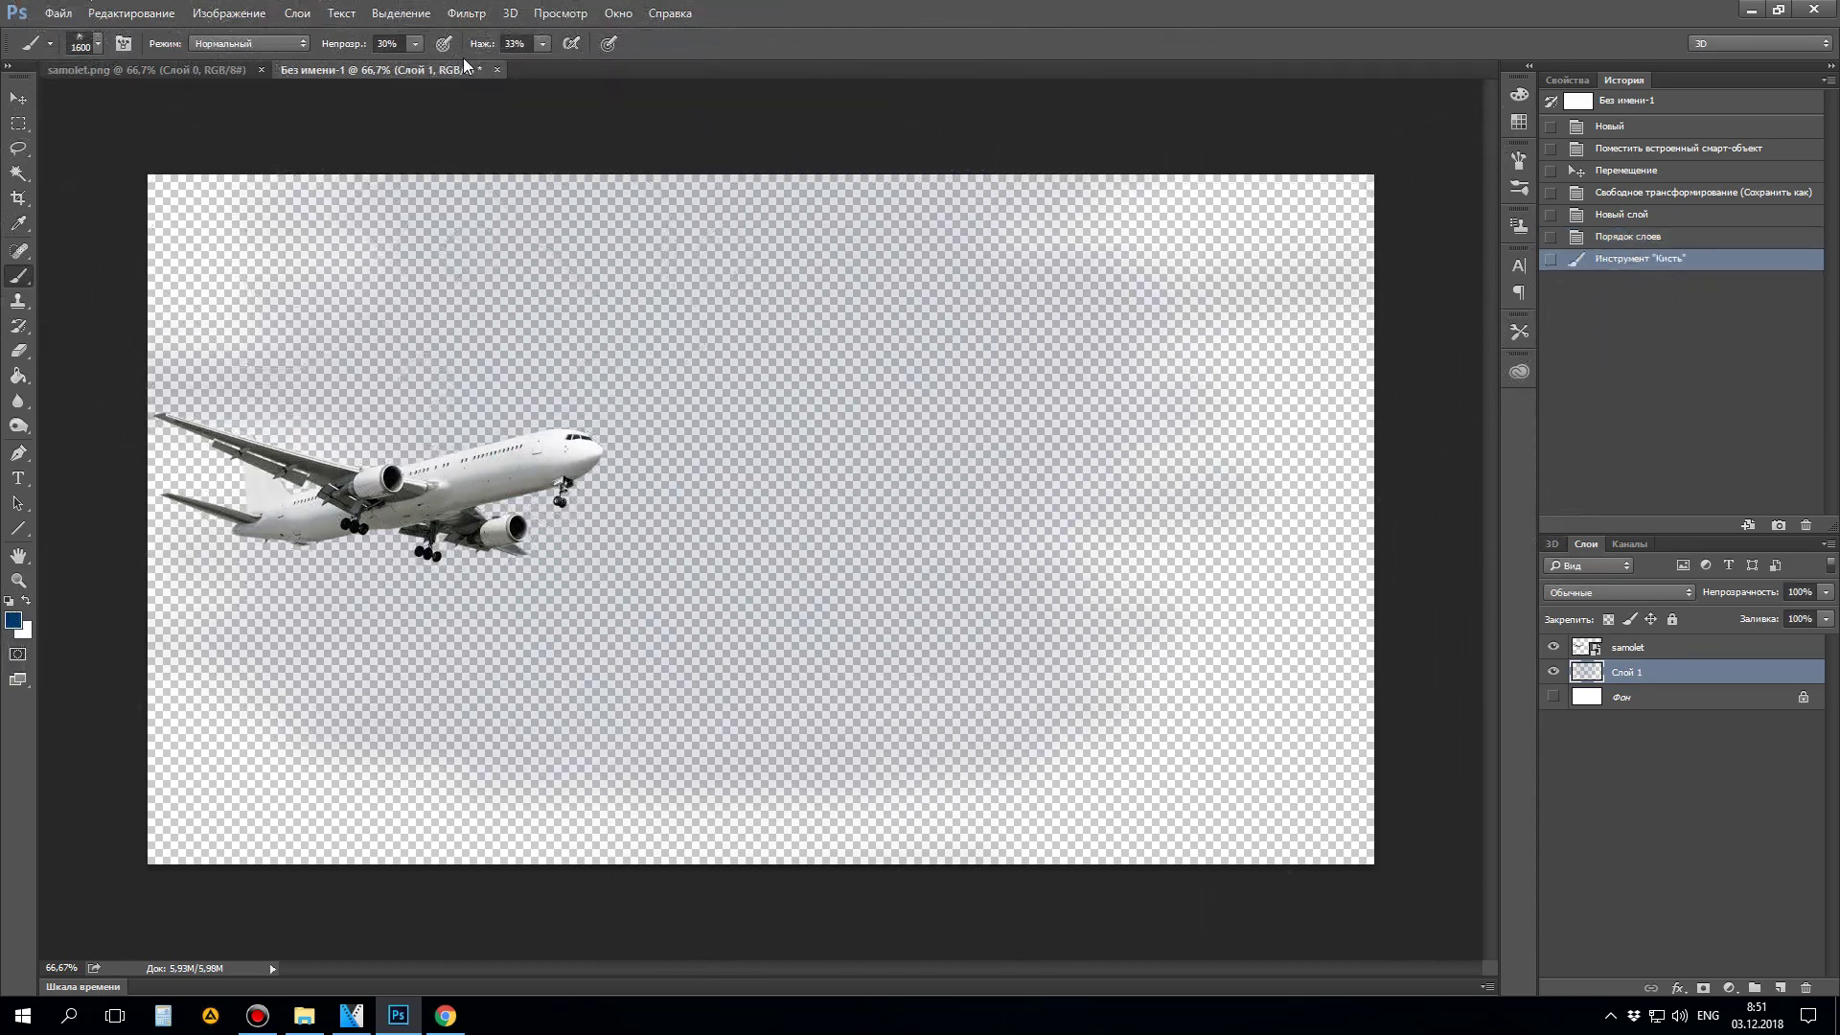
Step: Paint more dark blue strokes across the empty parts of Слой 1 behind the airplane
left_click(414, 44)
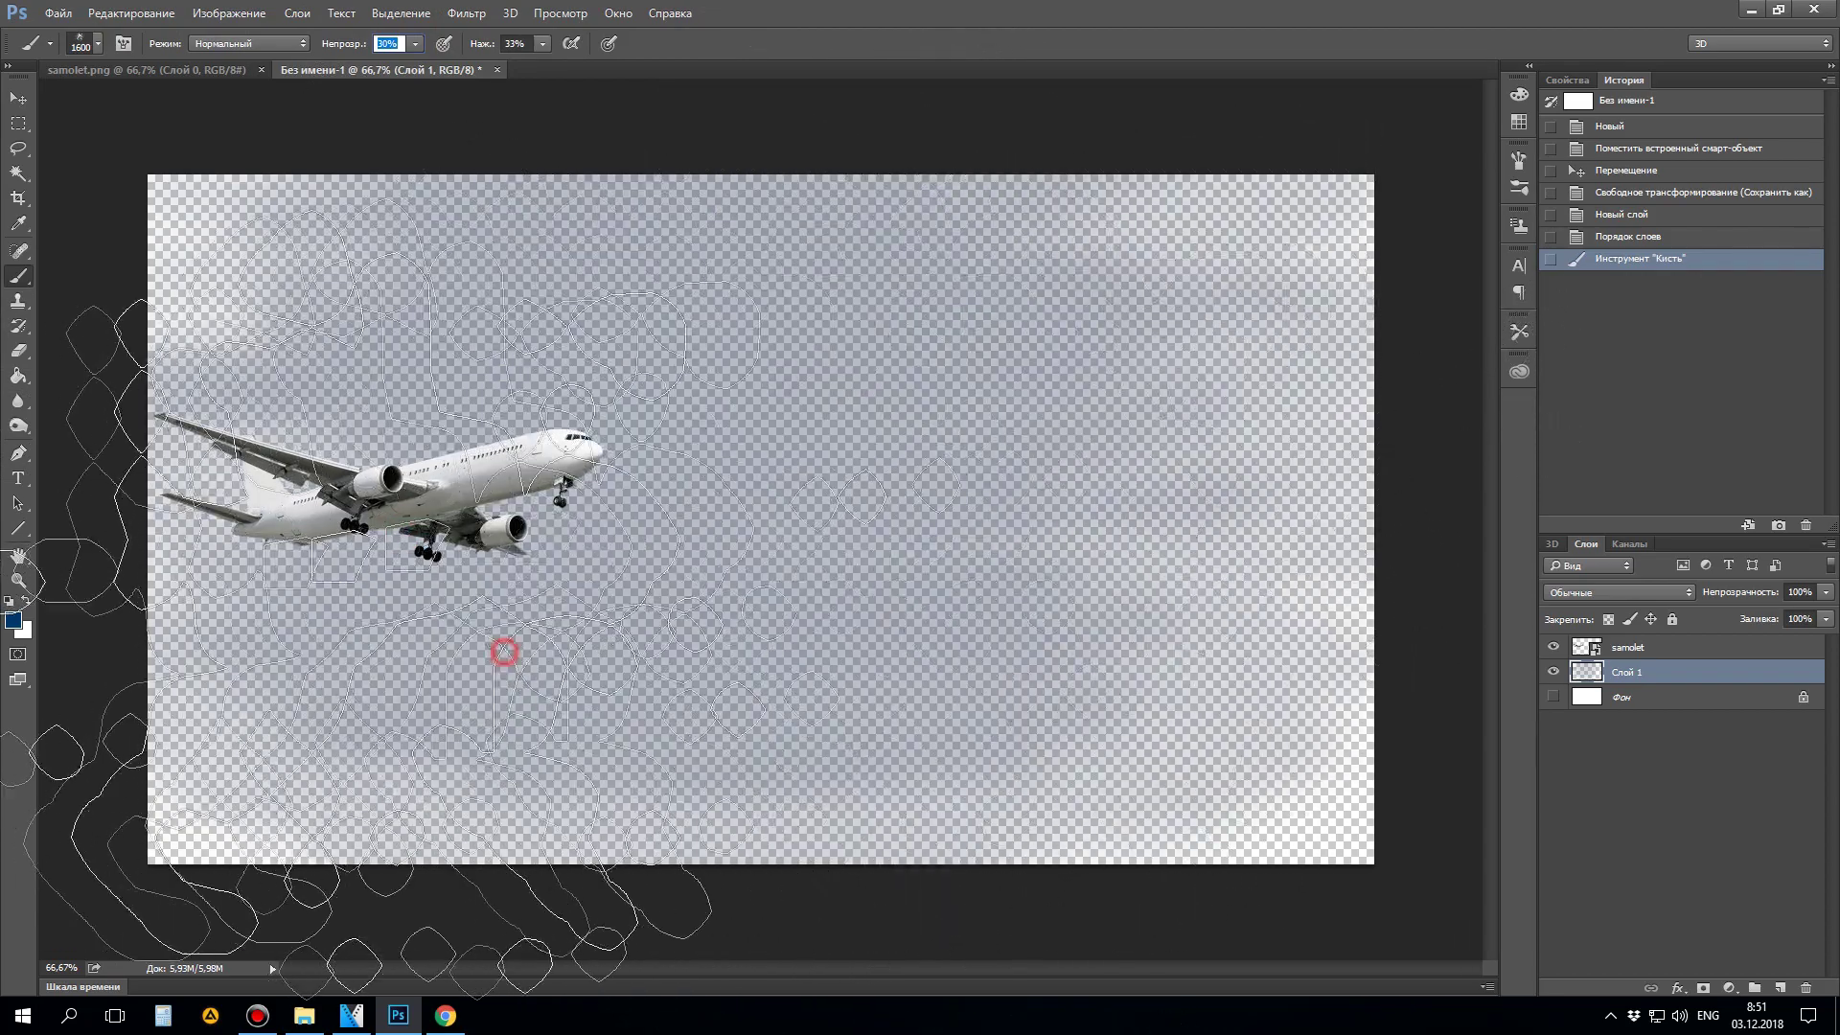
left_click_drag(503, 651, 1191, 637)
left_click(923, 575)
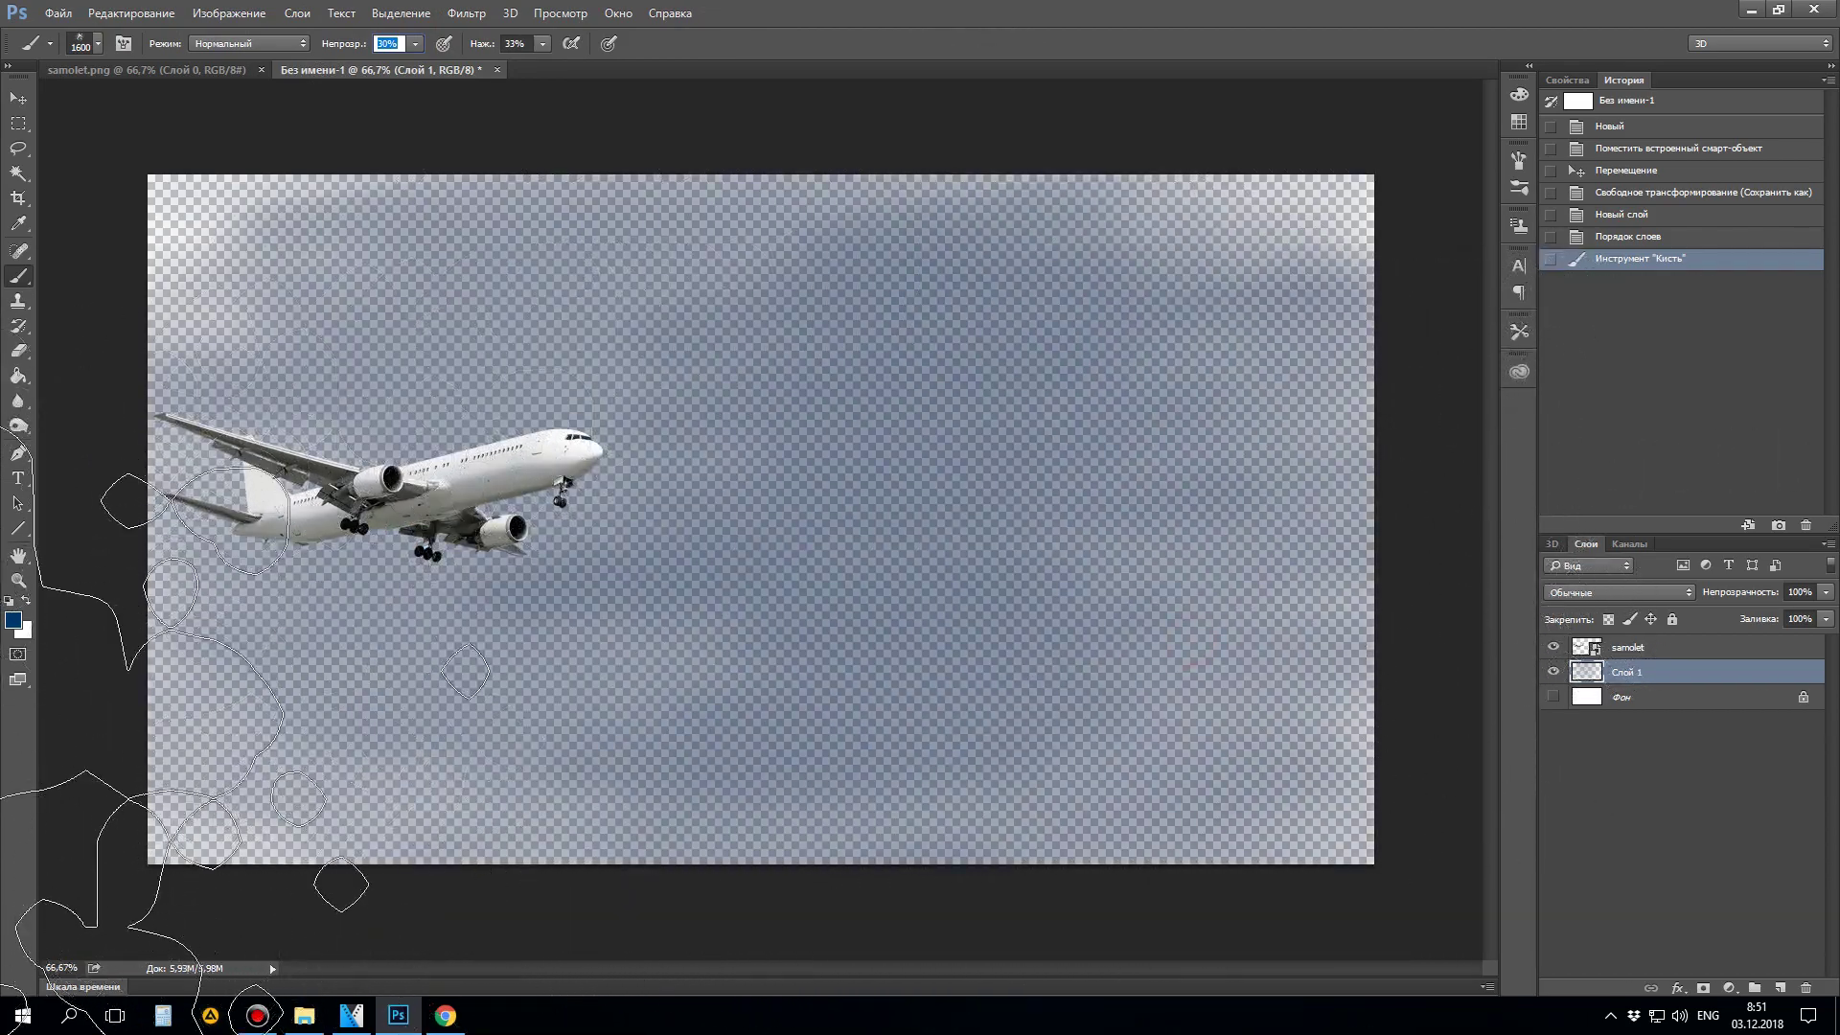
left_click(484, 572)
Step: Change the foreground colour to a brighter blue, #5663e0
left_click(19, 622)
left_click(785, 417)
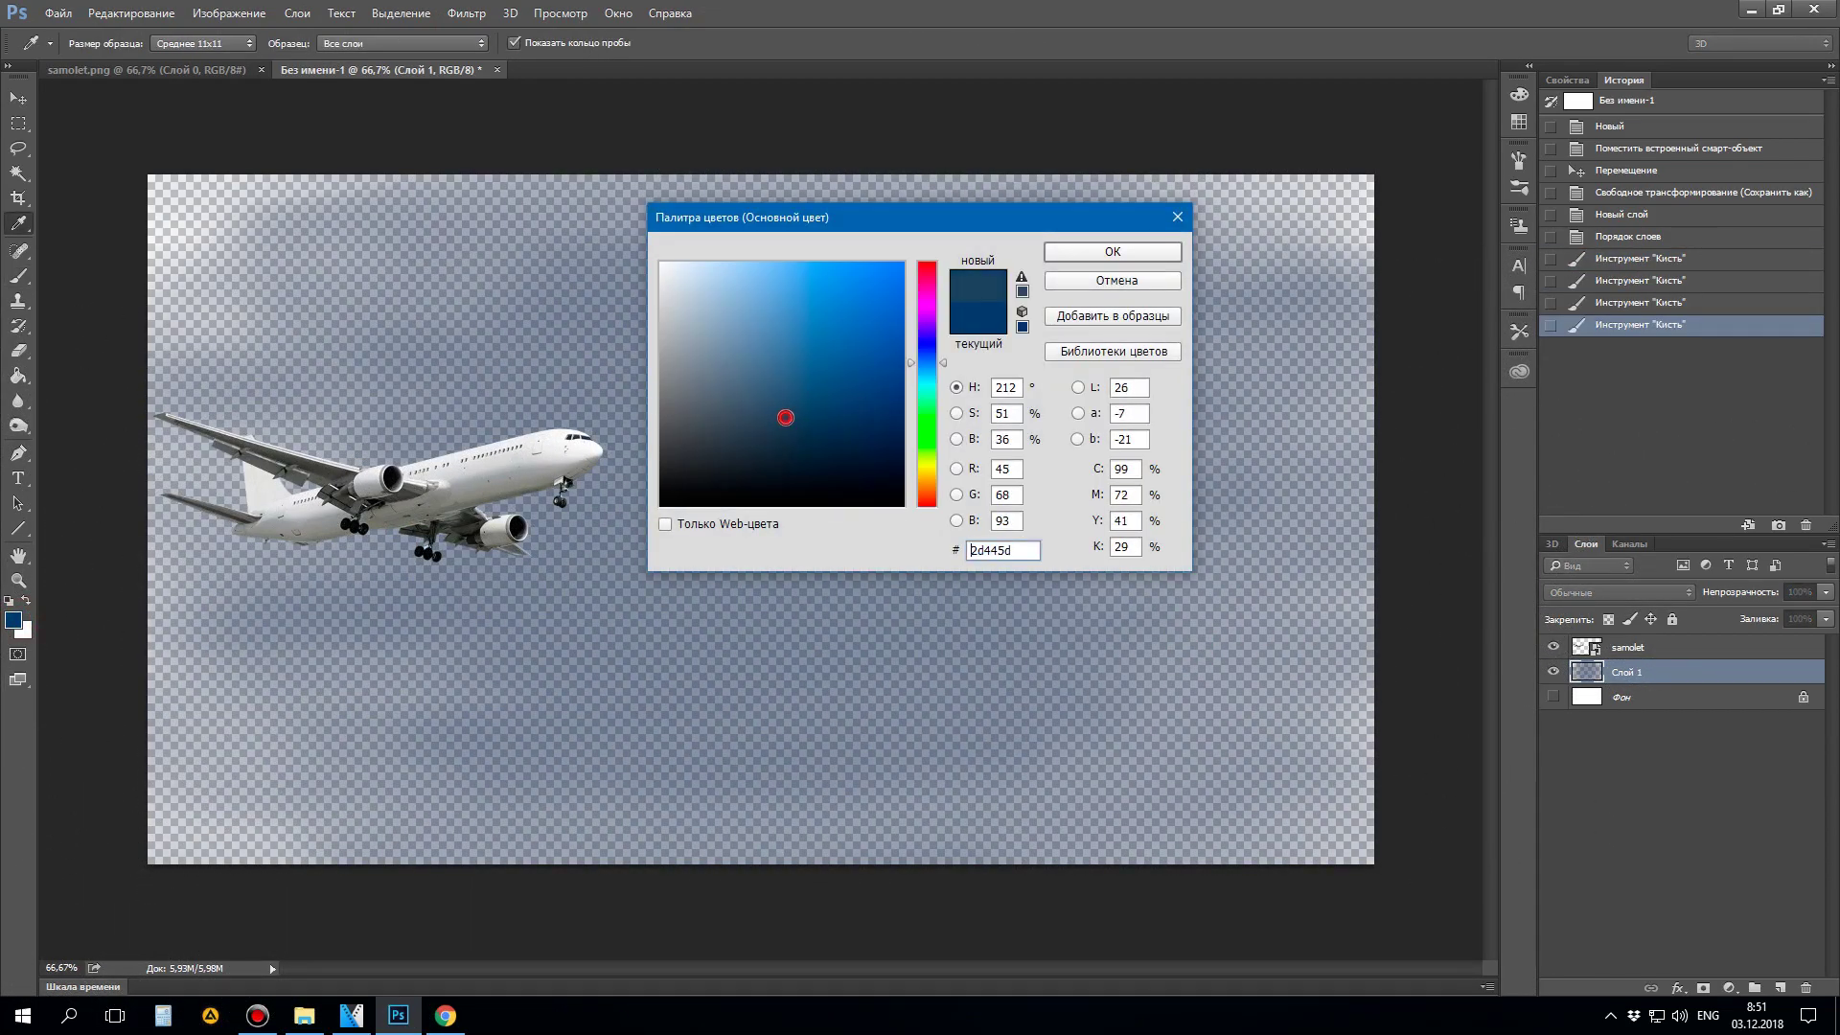
left_click_drag(934, 393, 927, 347)
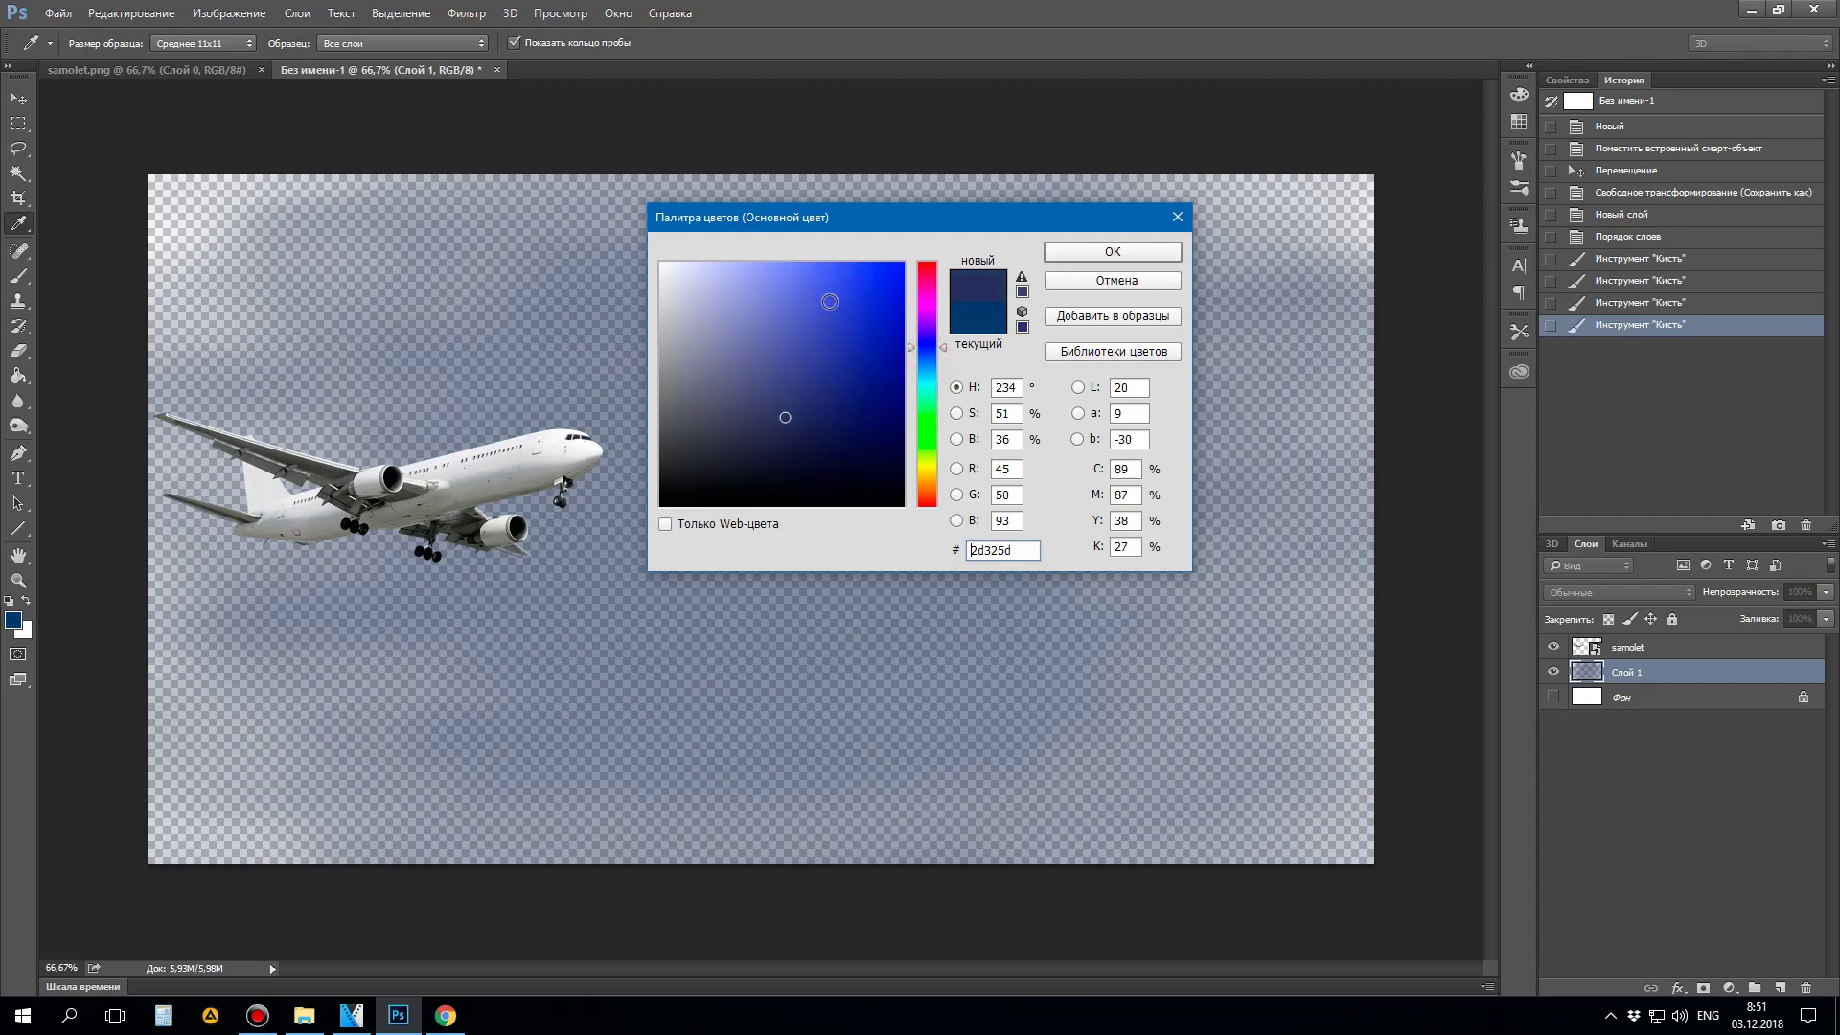
left_click(810, 292)
left_click(1089, 252)
Step: Brush the brighter blue over the whole canvas on Слой 1 and make the white Фон layer visible
mouse_move(407, 271)
left_mouse_down()
mouse_move(1150, 575)
mouse_move(144, 670)
mouse_move(201, 757)
left_mouse_up()
left_click(1245, 575)
left_click(1478, 759)
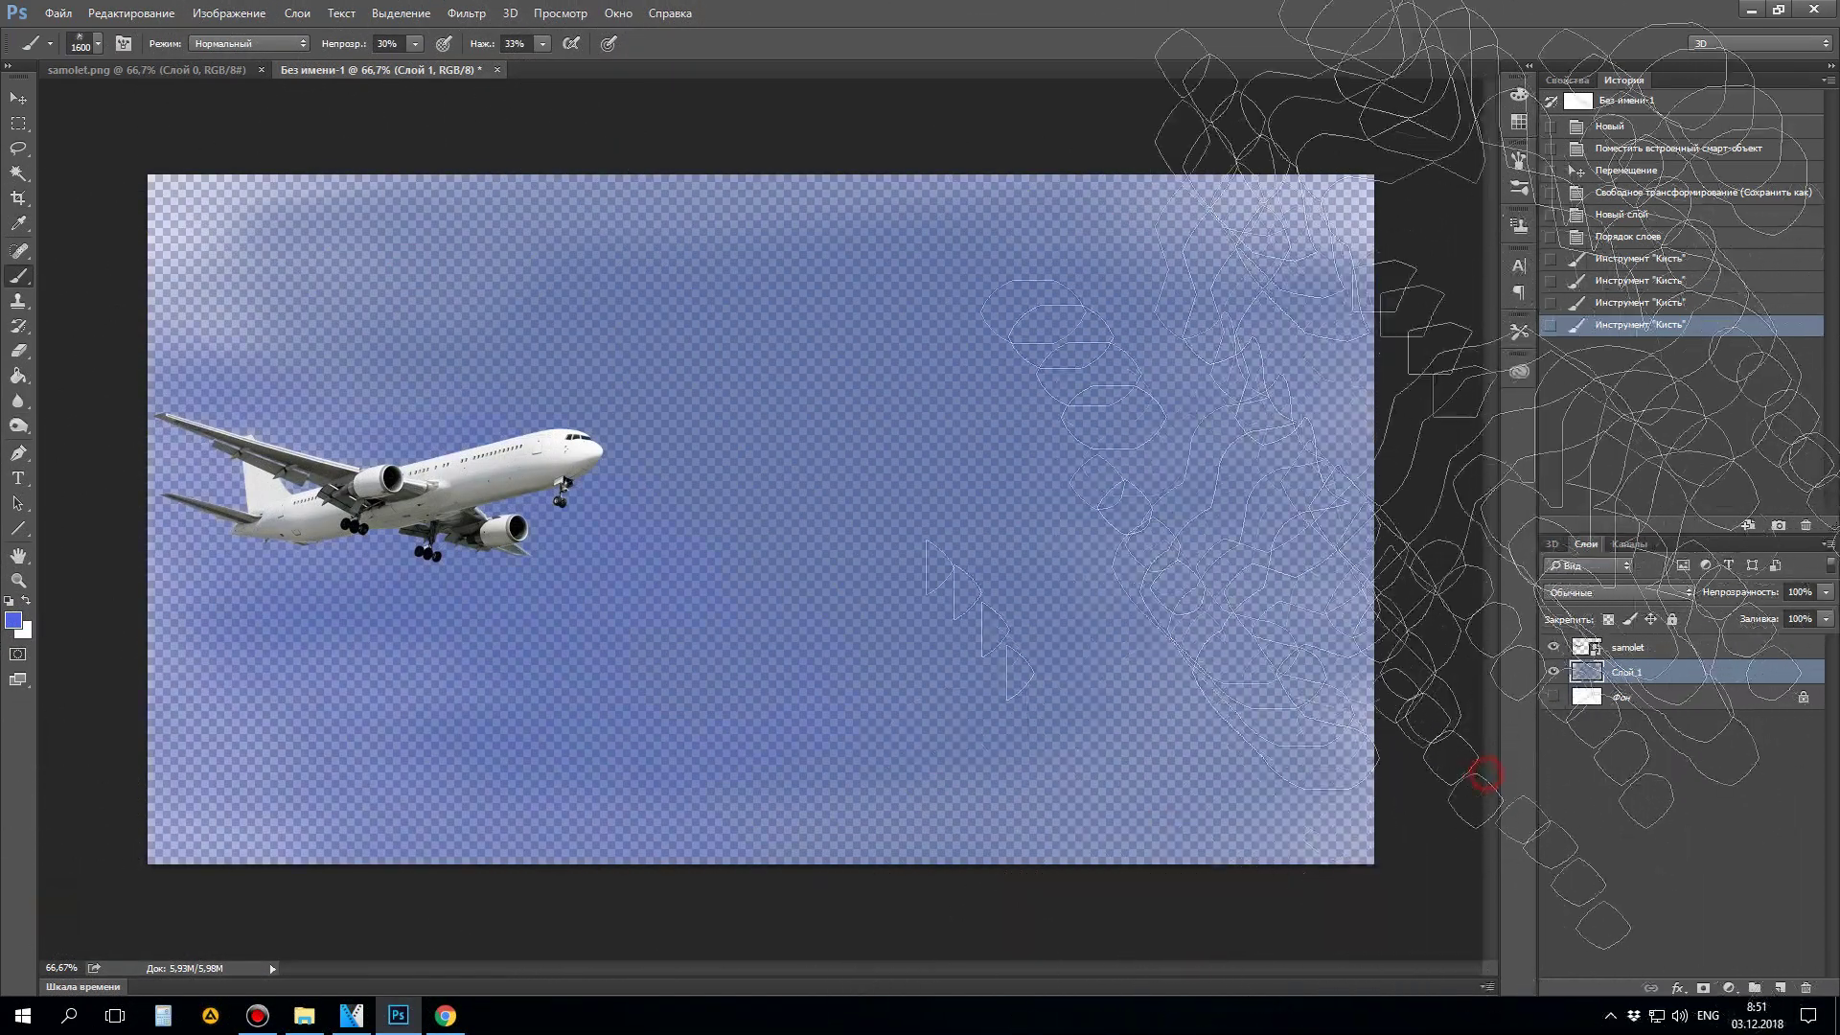
left_click(1060, 341)
left_click(1076, 678)
left_click(1191, 719)
left_click(862, 747)
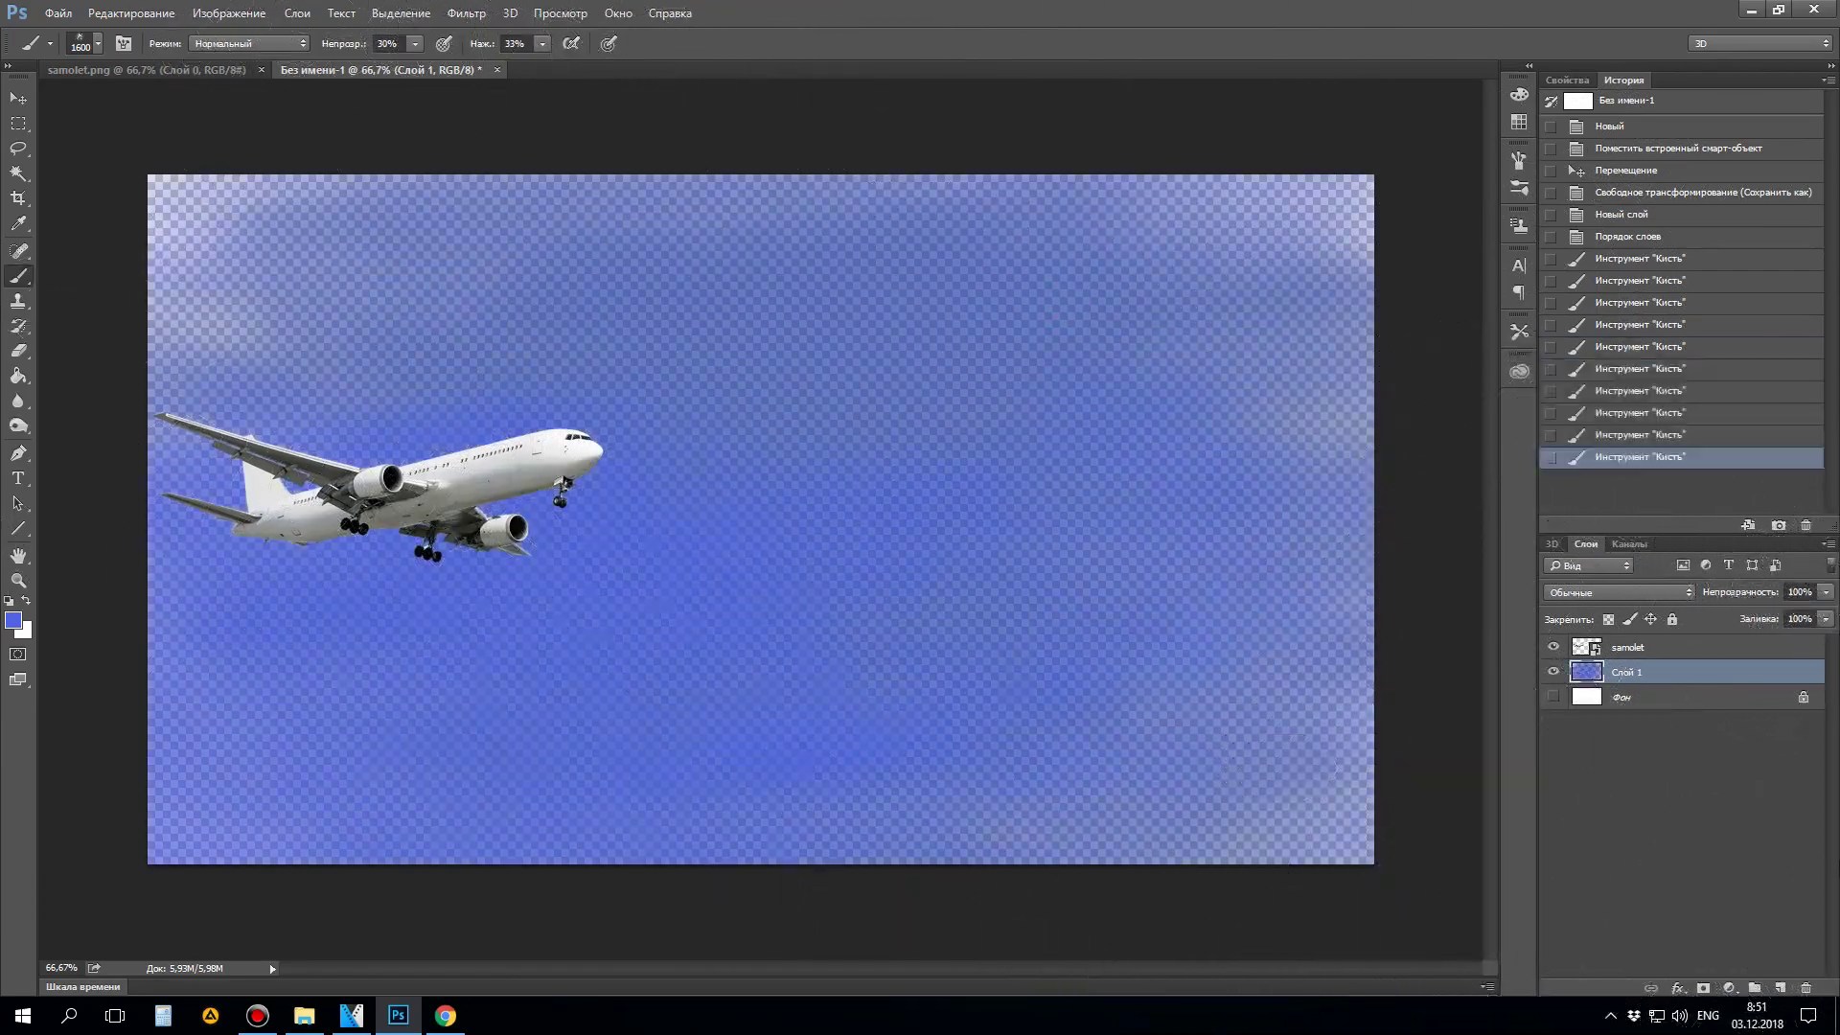
left_click(1554, 697)
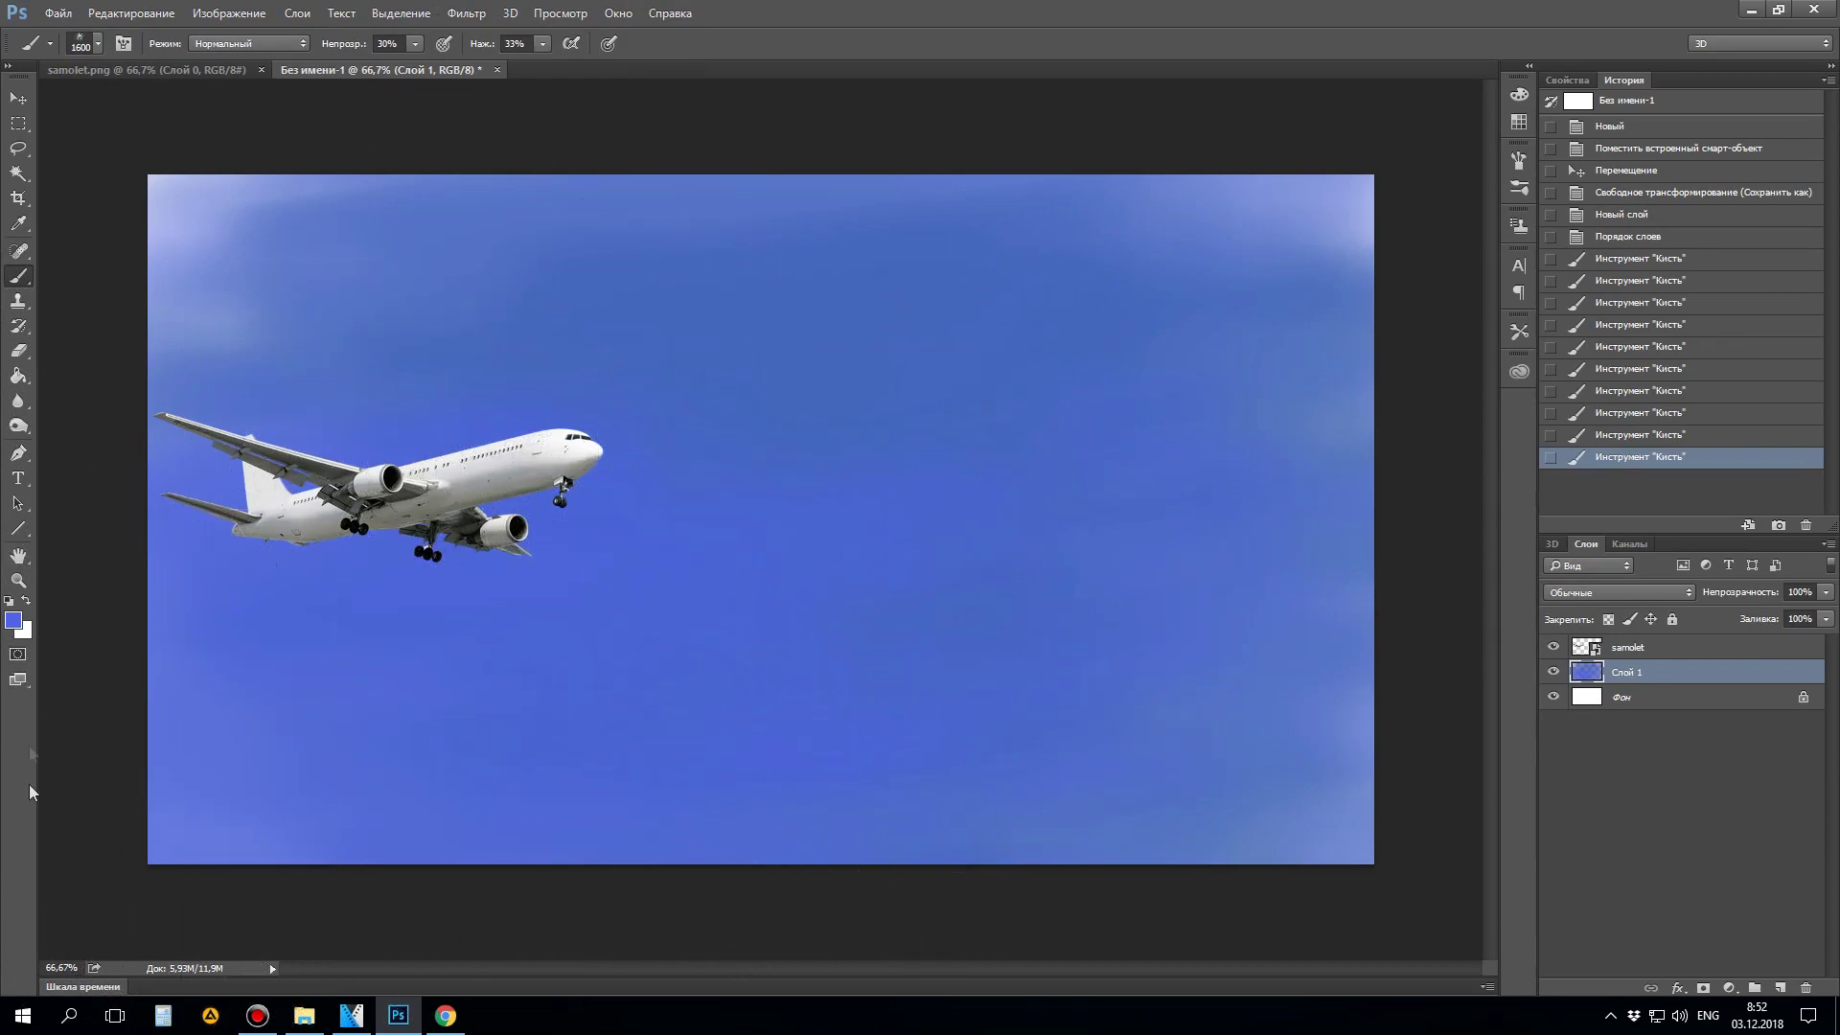
Step: Set the foreground colour to a lighter sky blue and brush it over most of the blue background
left_click(12, 621)
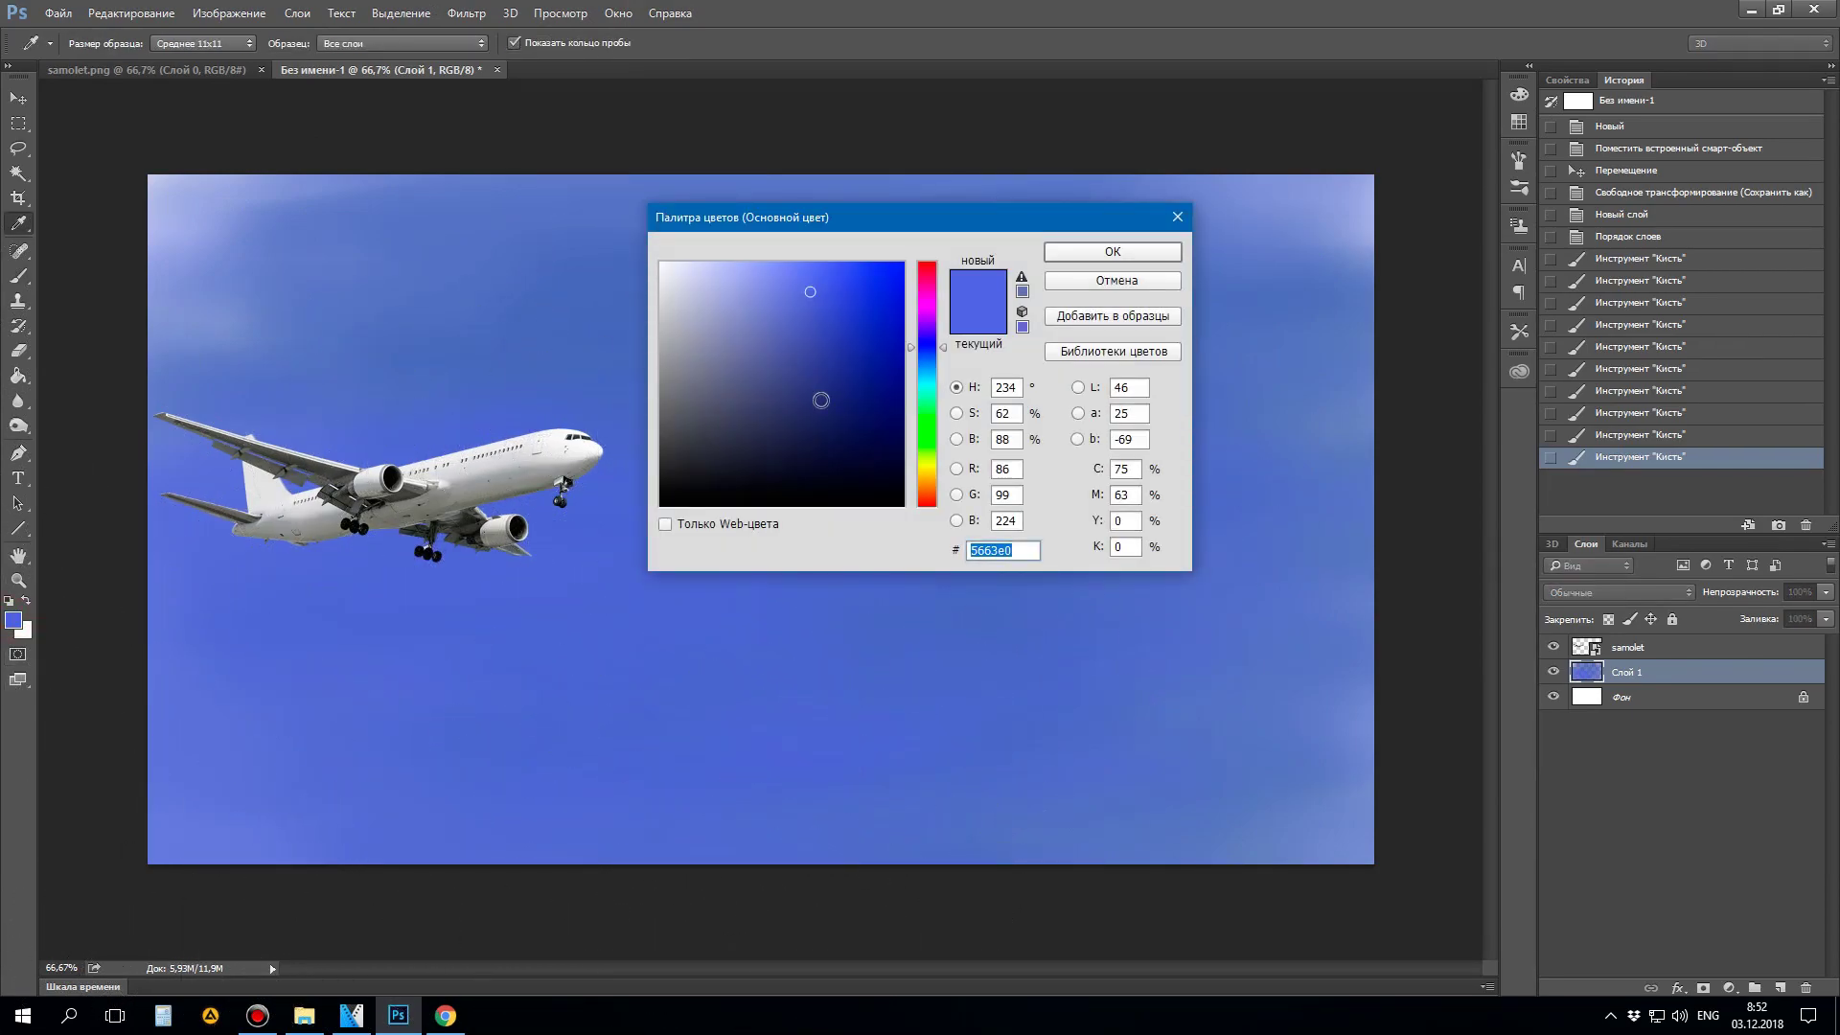
left_click(927, 361)
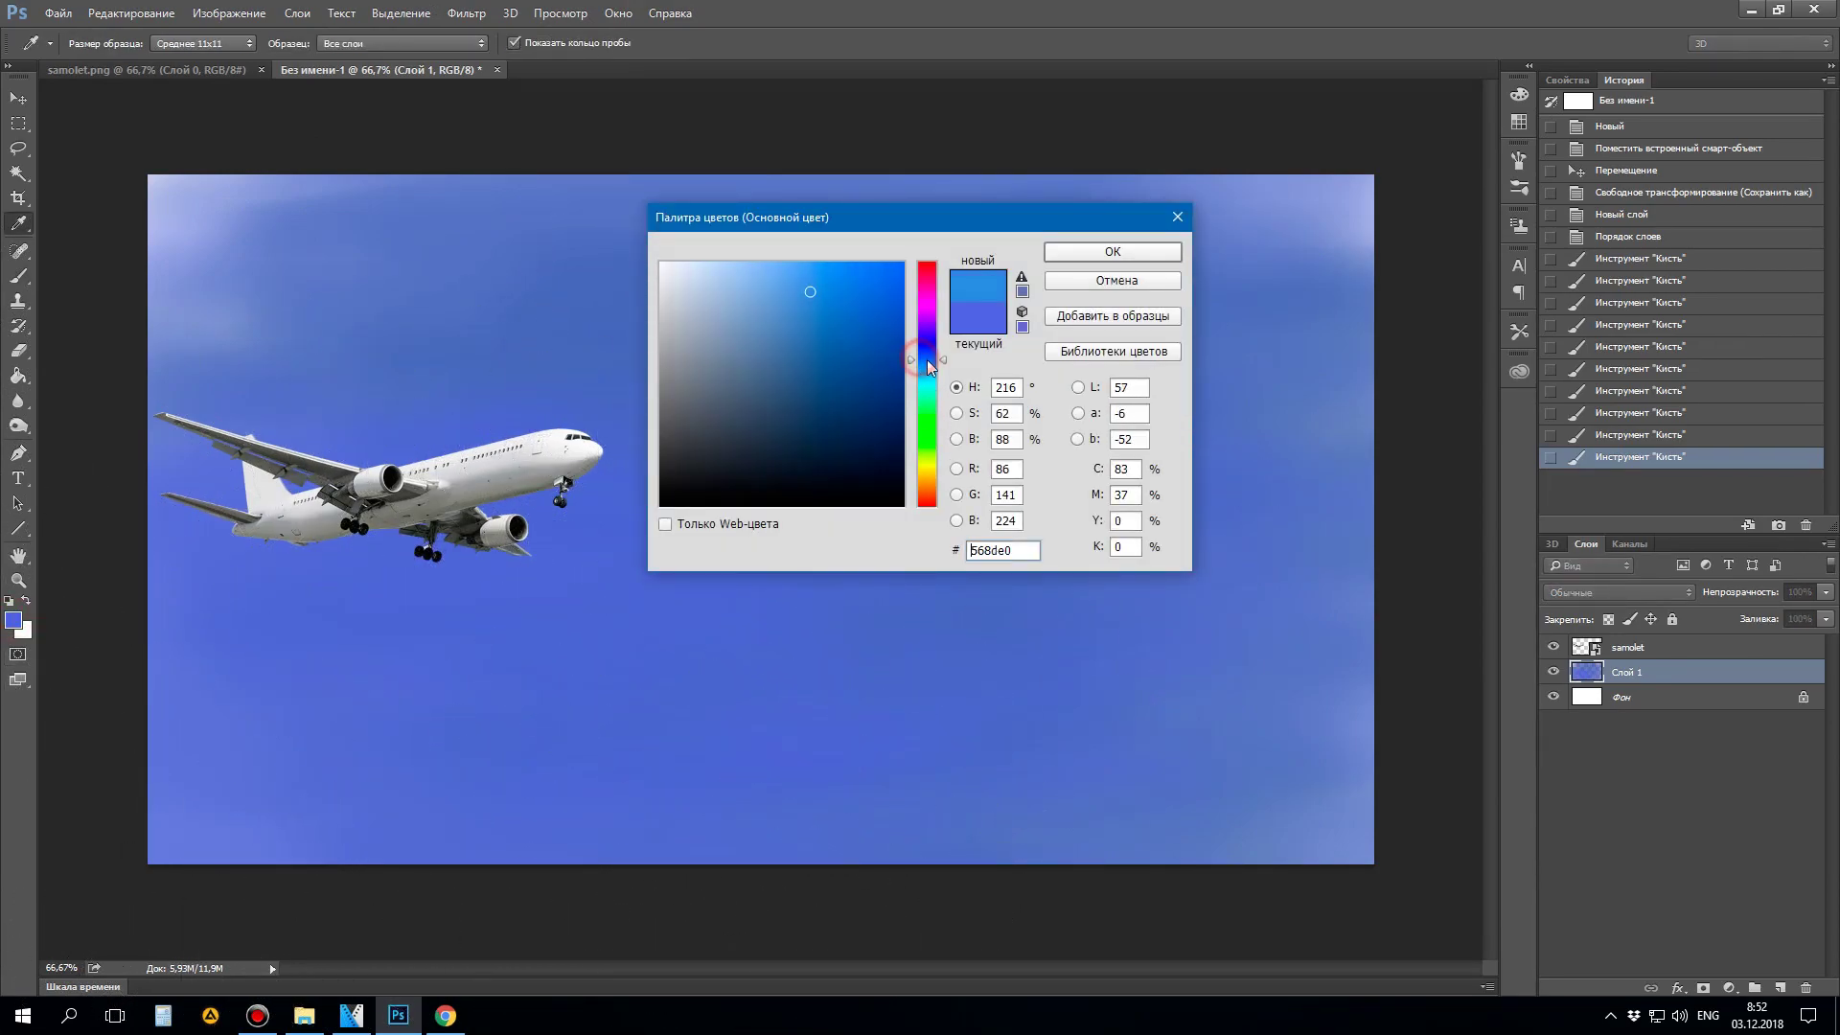
left_click(755, 291)
left_click(1084, 263)
key("b")
mouse_move(1075, 246)
left_mouse_down()
mouse_move(361, 337)
mouse_move(1375, 608)
mouse_move(709, 774)
left_mouse_up()
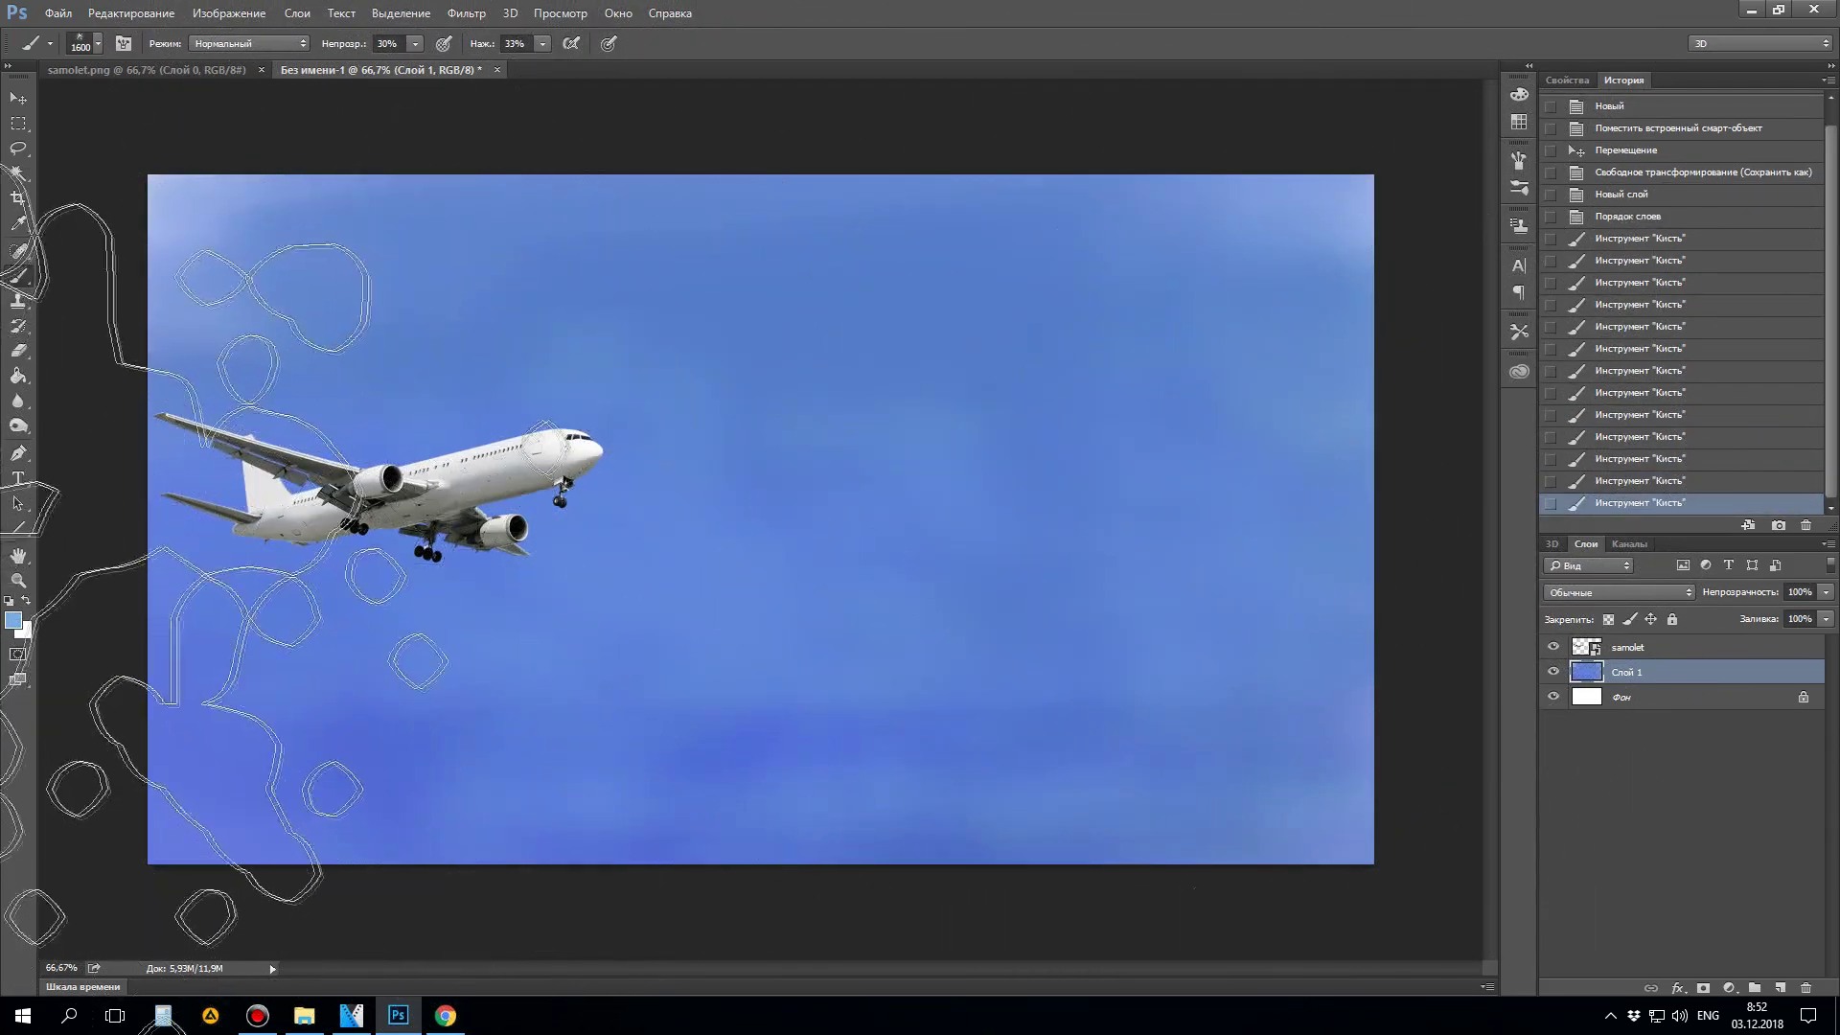
Step: Set the foreground colour to pale blue #a9c9f9 and paint soft cloudy patches over the sky
left_click(14, 620)
left_click(737, 268)
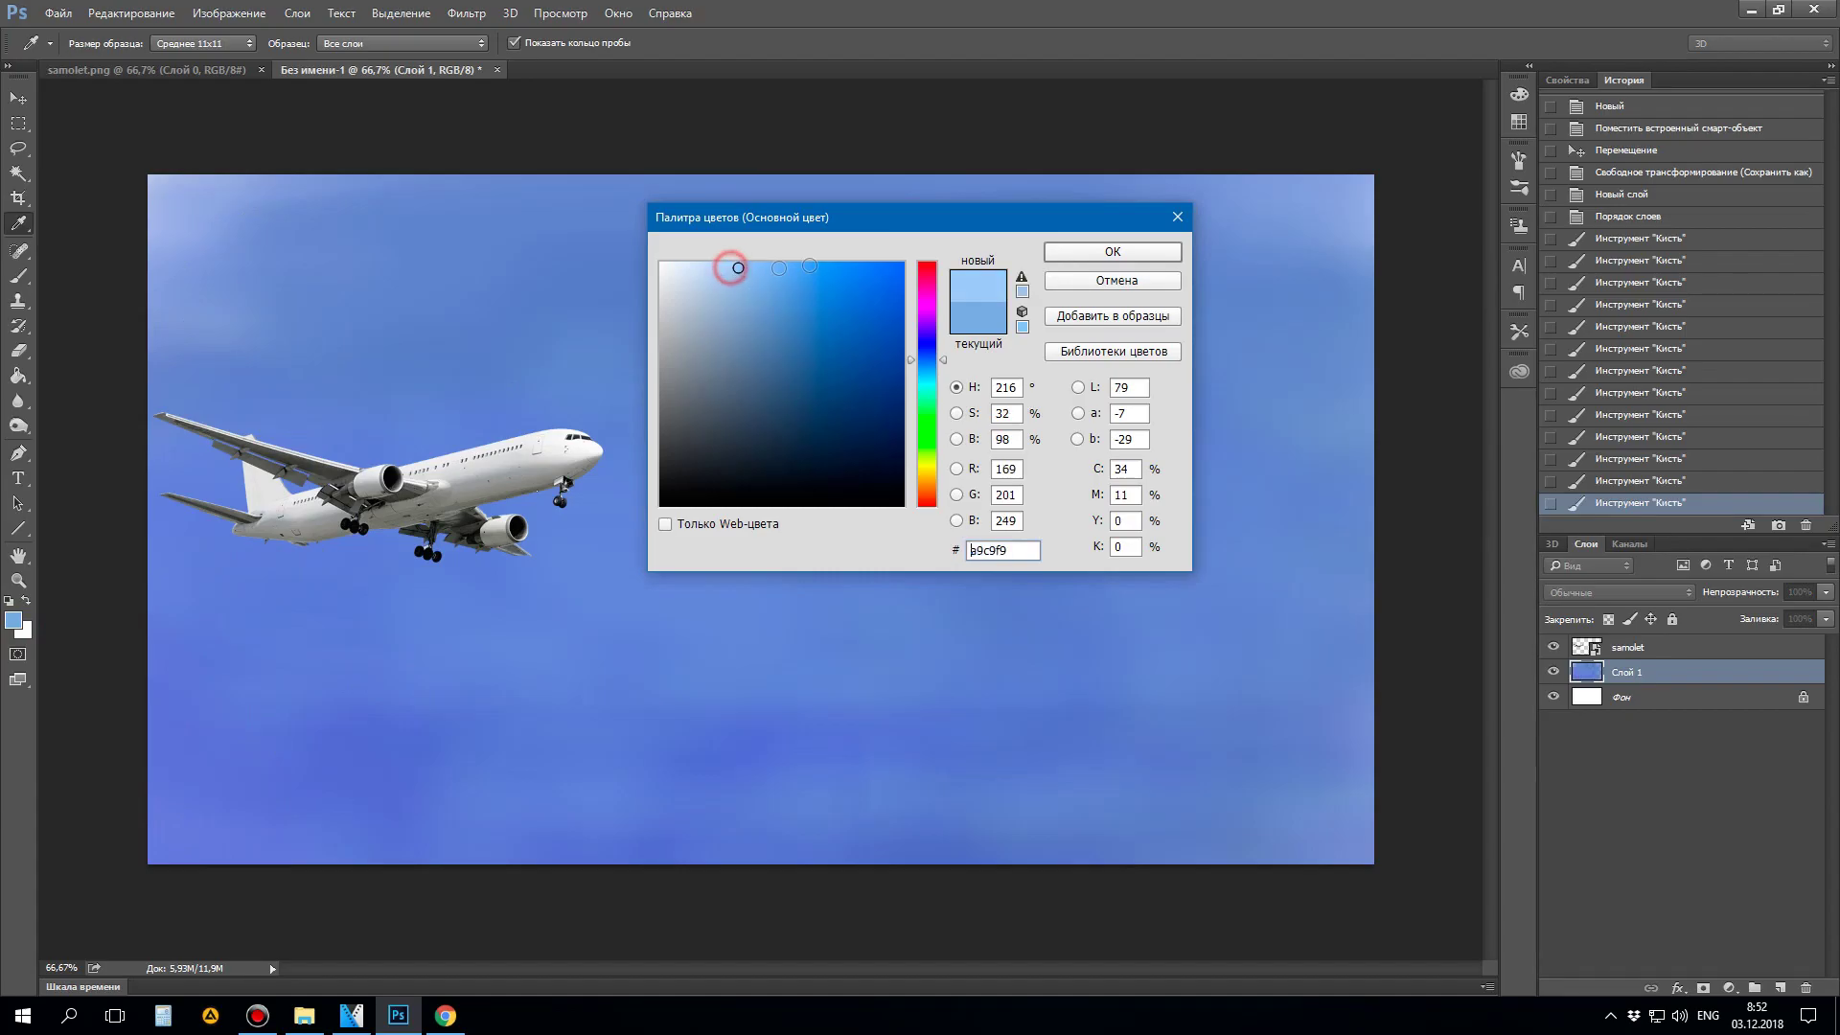
left_click(1131, 254)
key("b")
mouse_move(240, 268)
left_mouse_down()
mouse_move(722, 521)
mouse_move(1157, 587)
mouse_move(579, 956)
left_mouse_up()
left_click_drag(1100, 624, 251, 779)
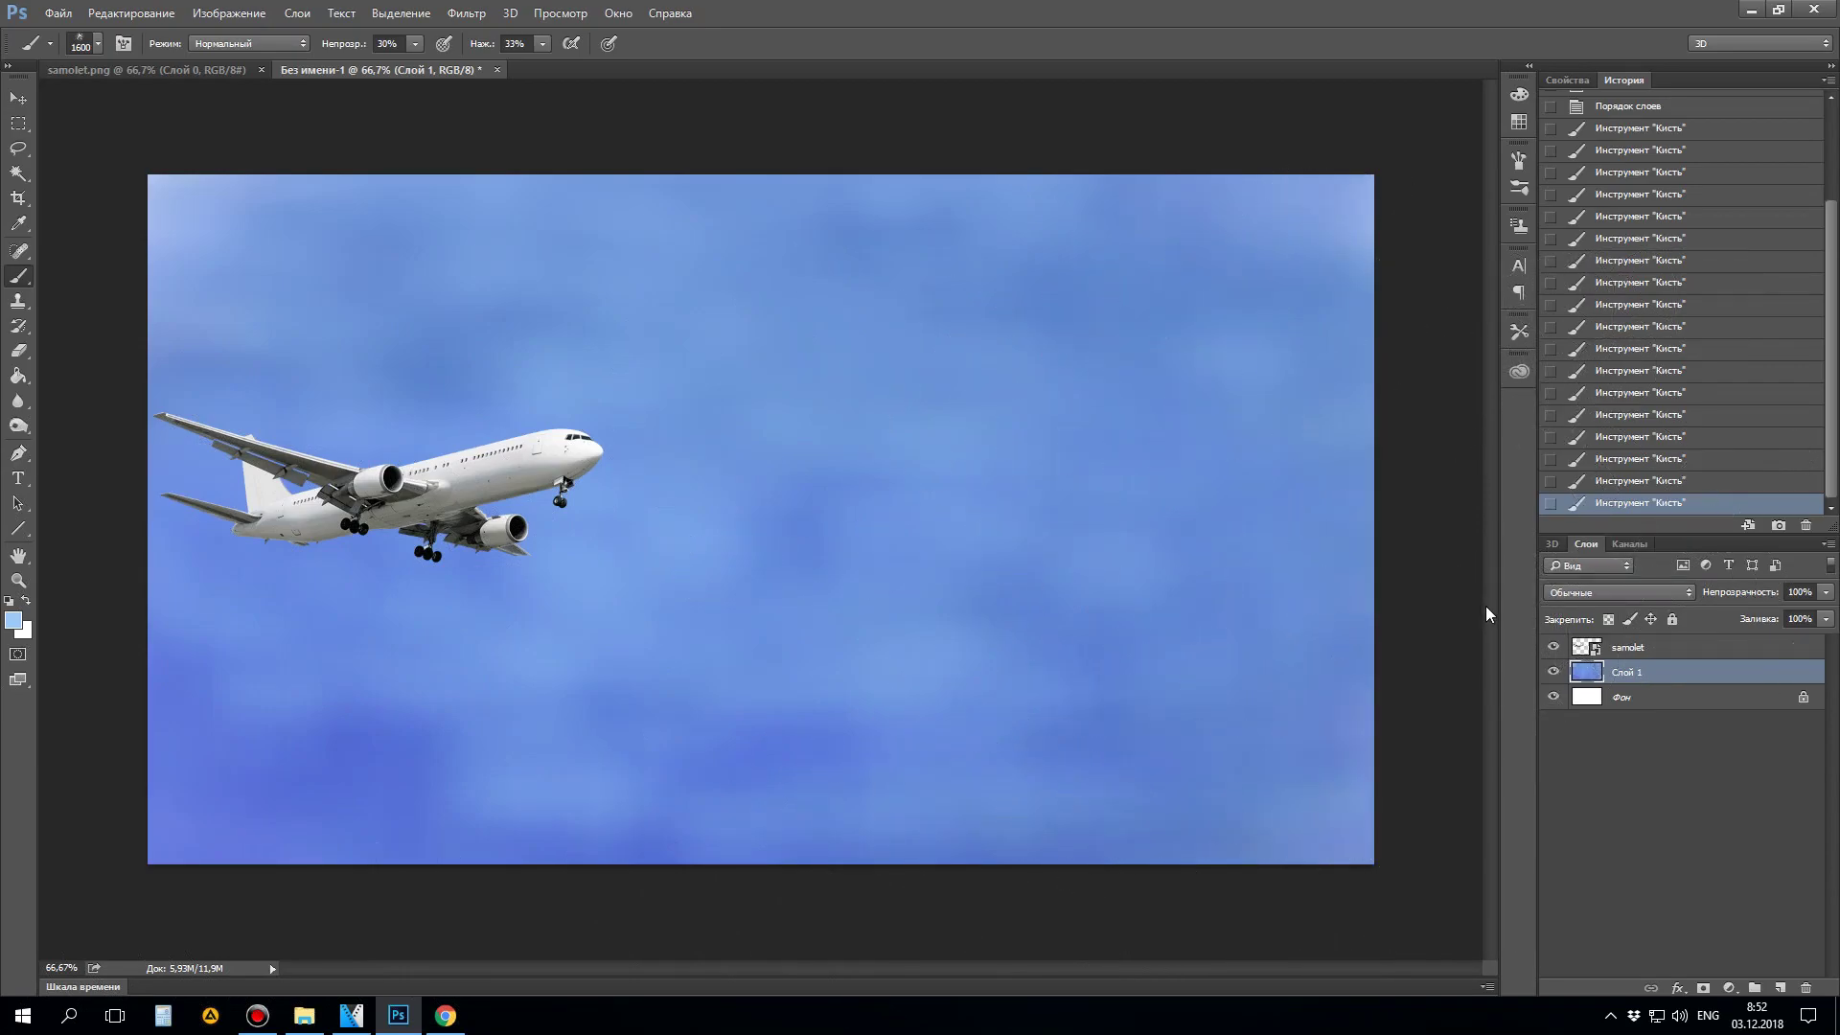
Step: Save the image with the airplane and sky as a PNG named c2 in the 1st1 folder
left_click(59, 15)
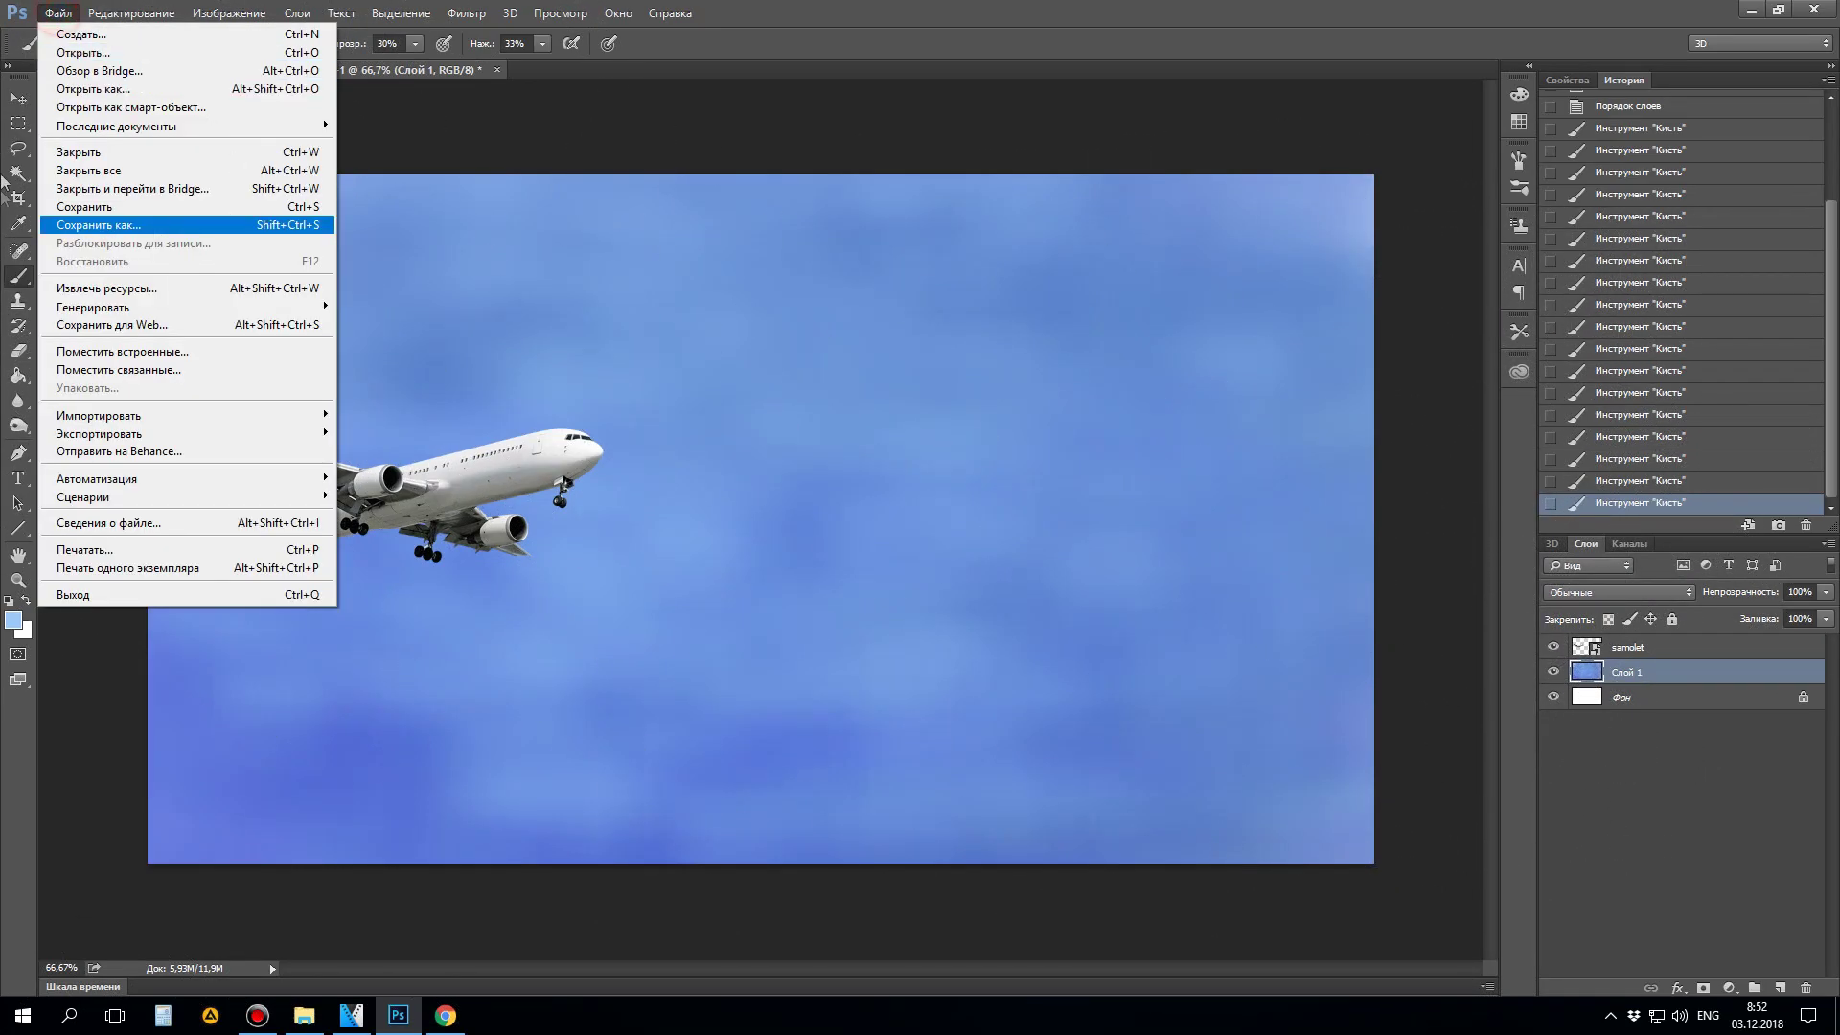
left_click(133, 224)
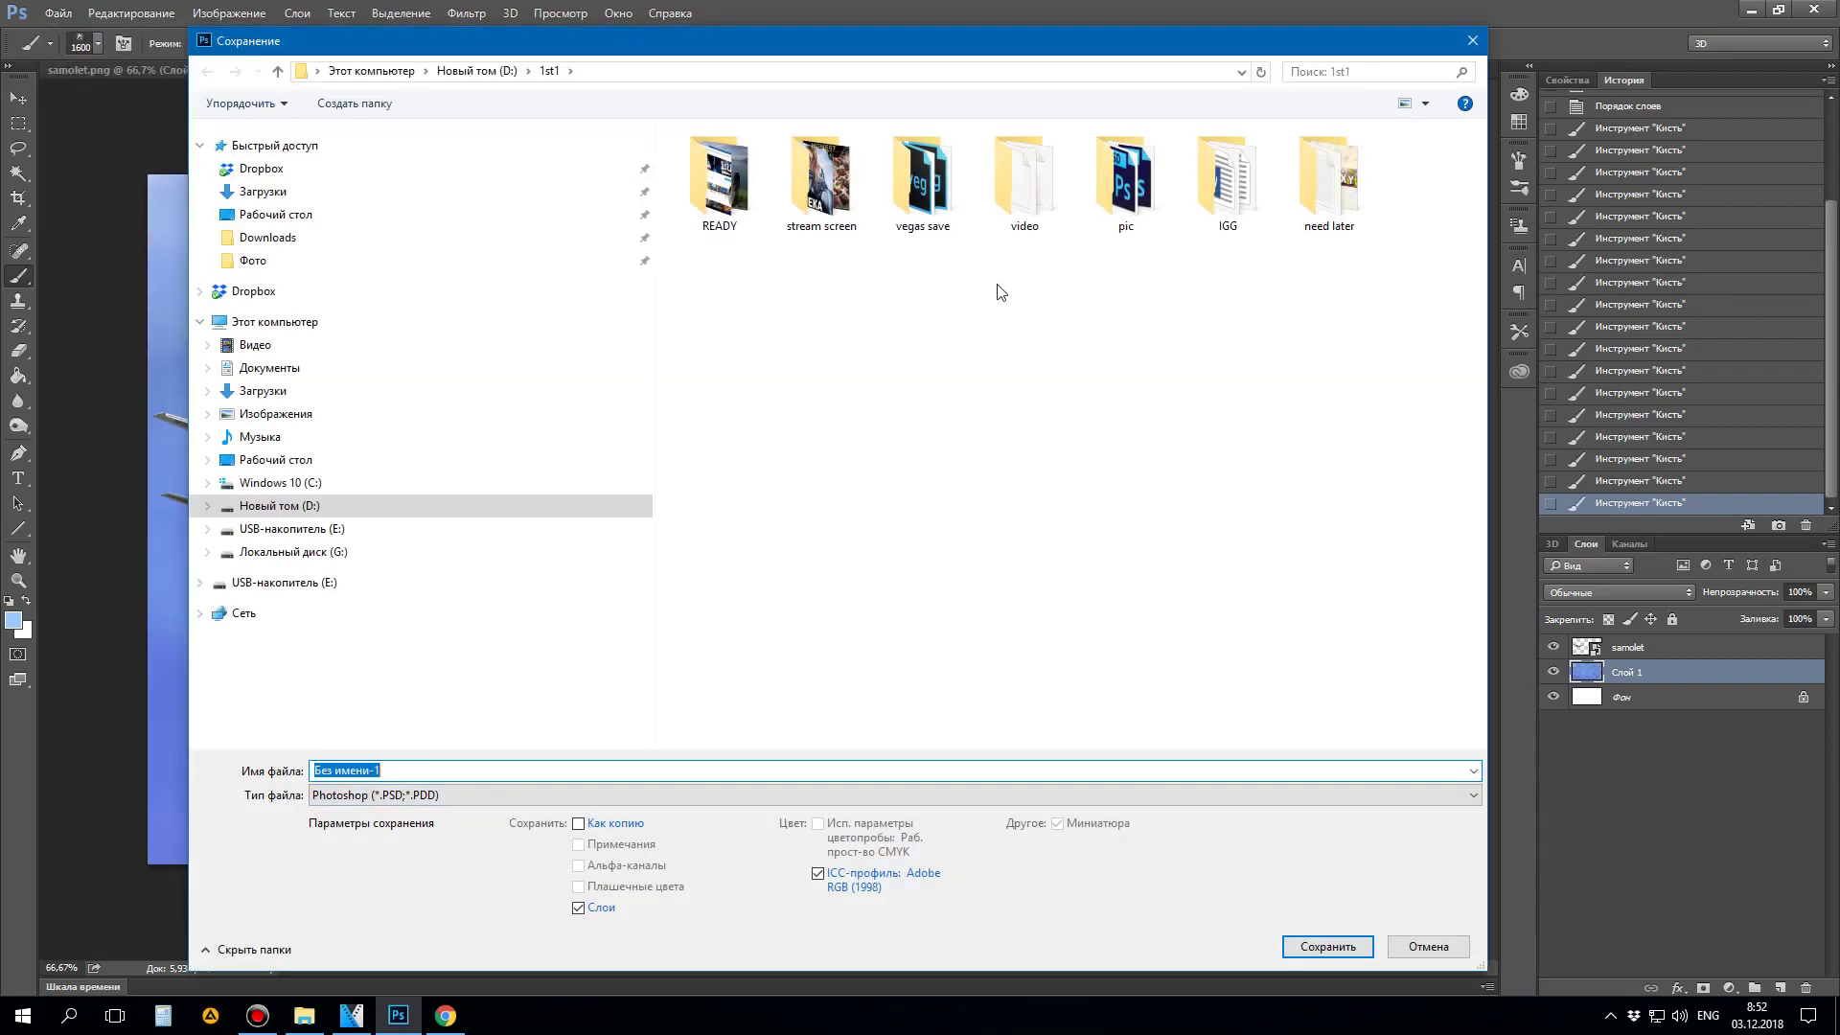
left_click(437, 796)
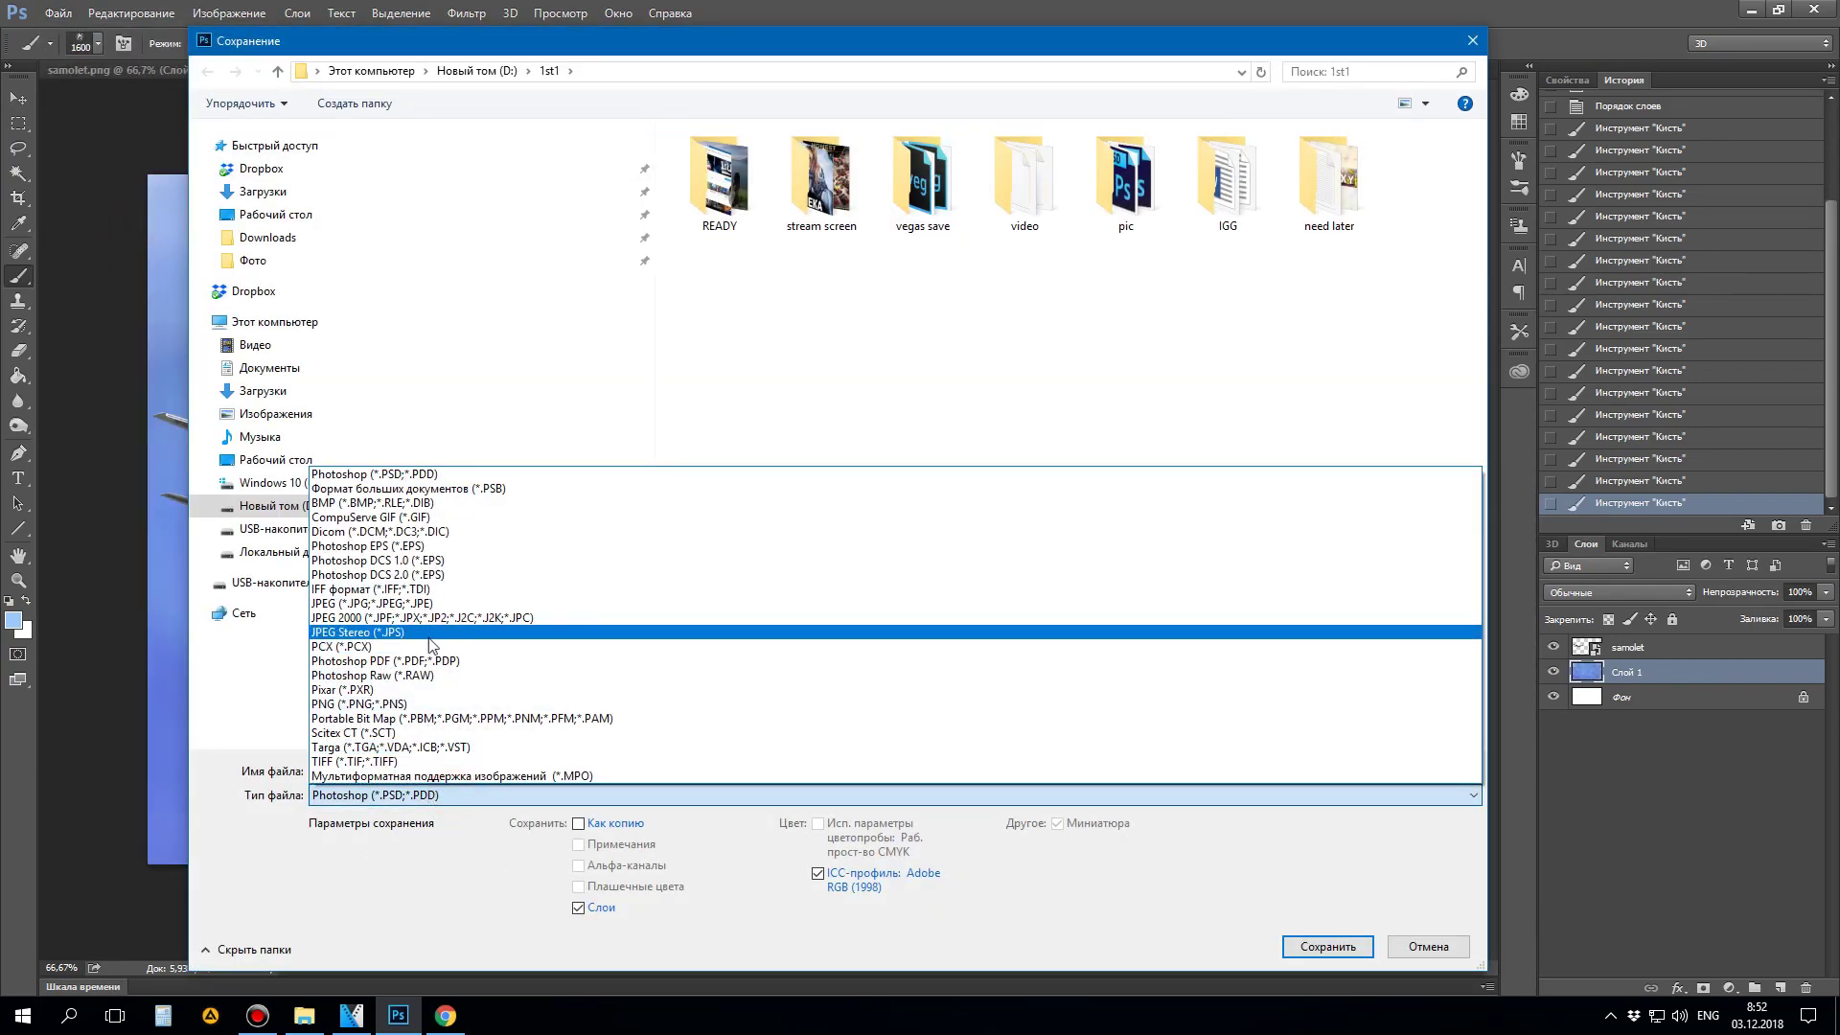
left_click(398, 703)
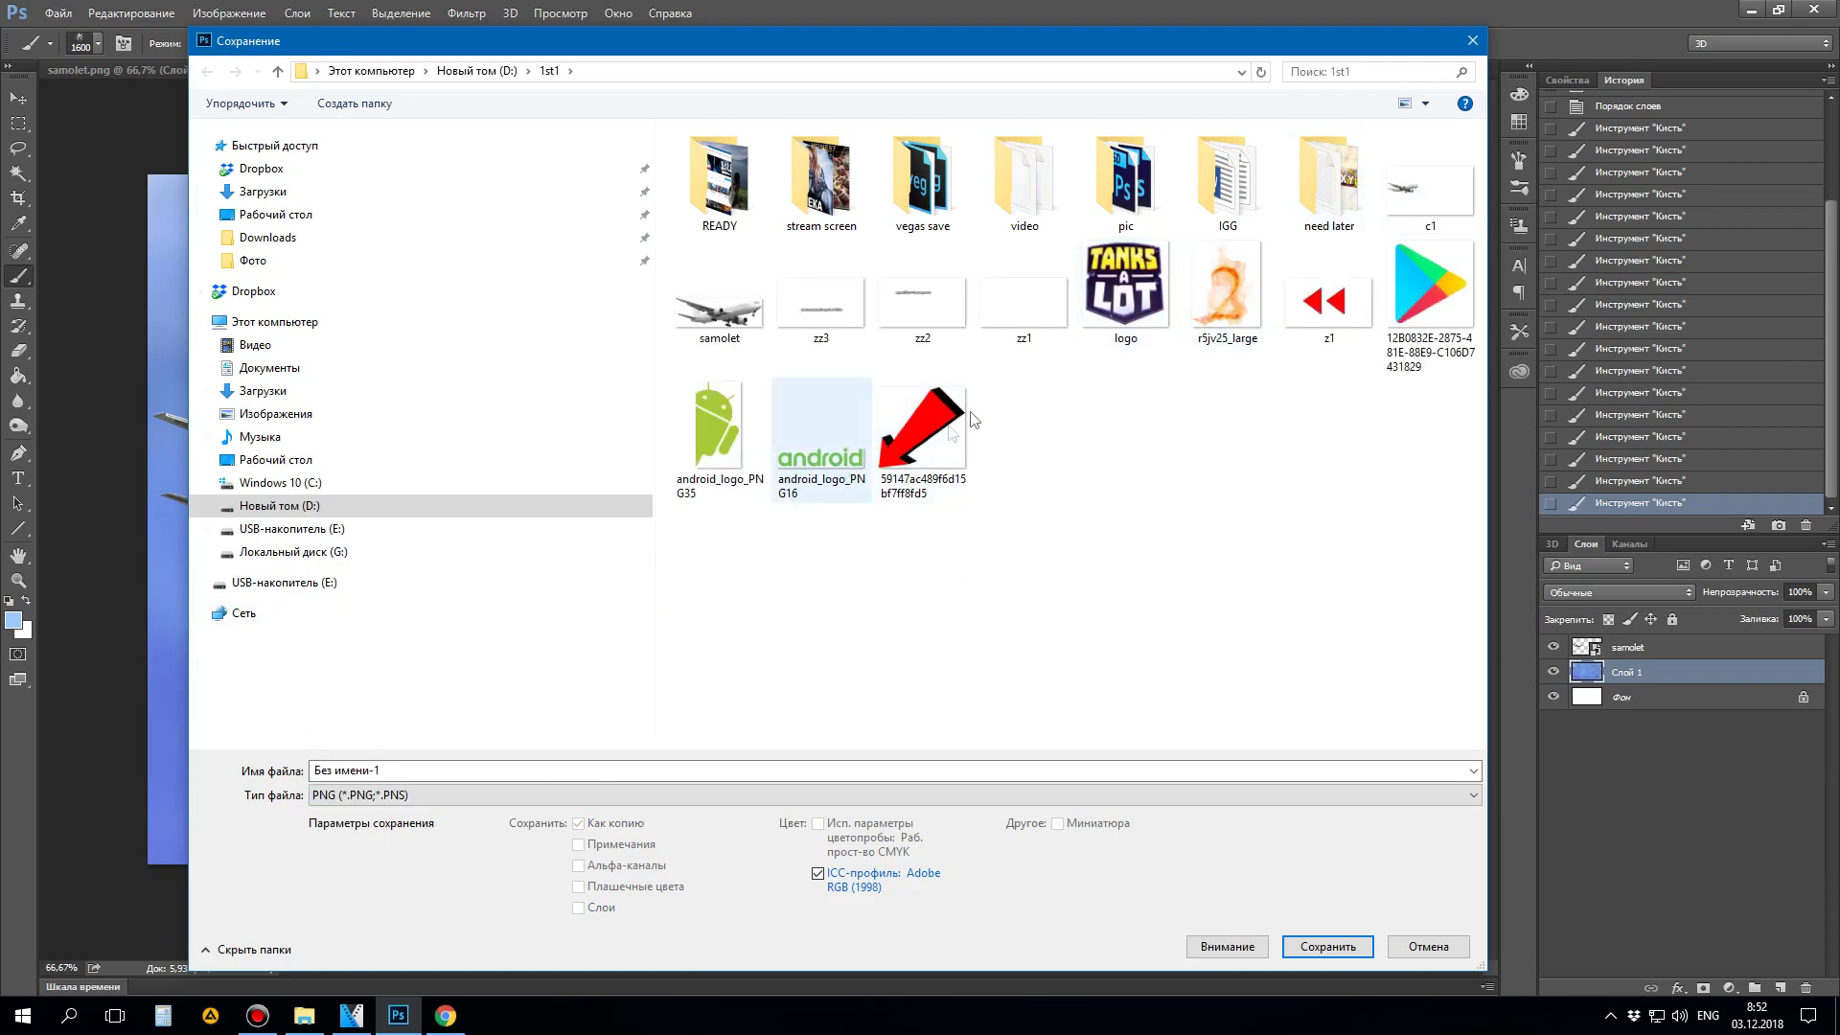
left_click(1428, 201)
left_click(388, 771)
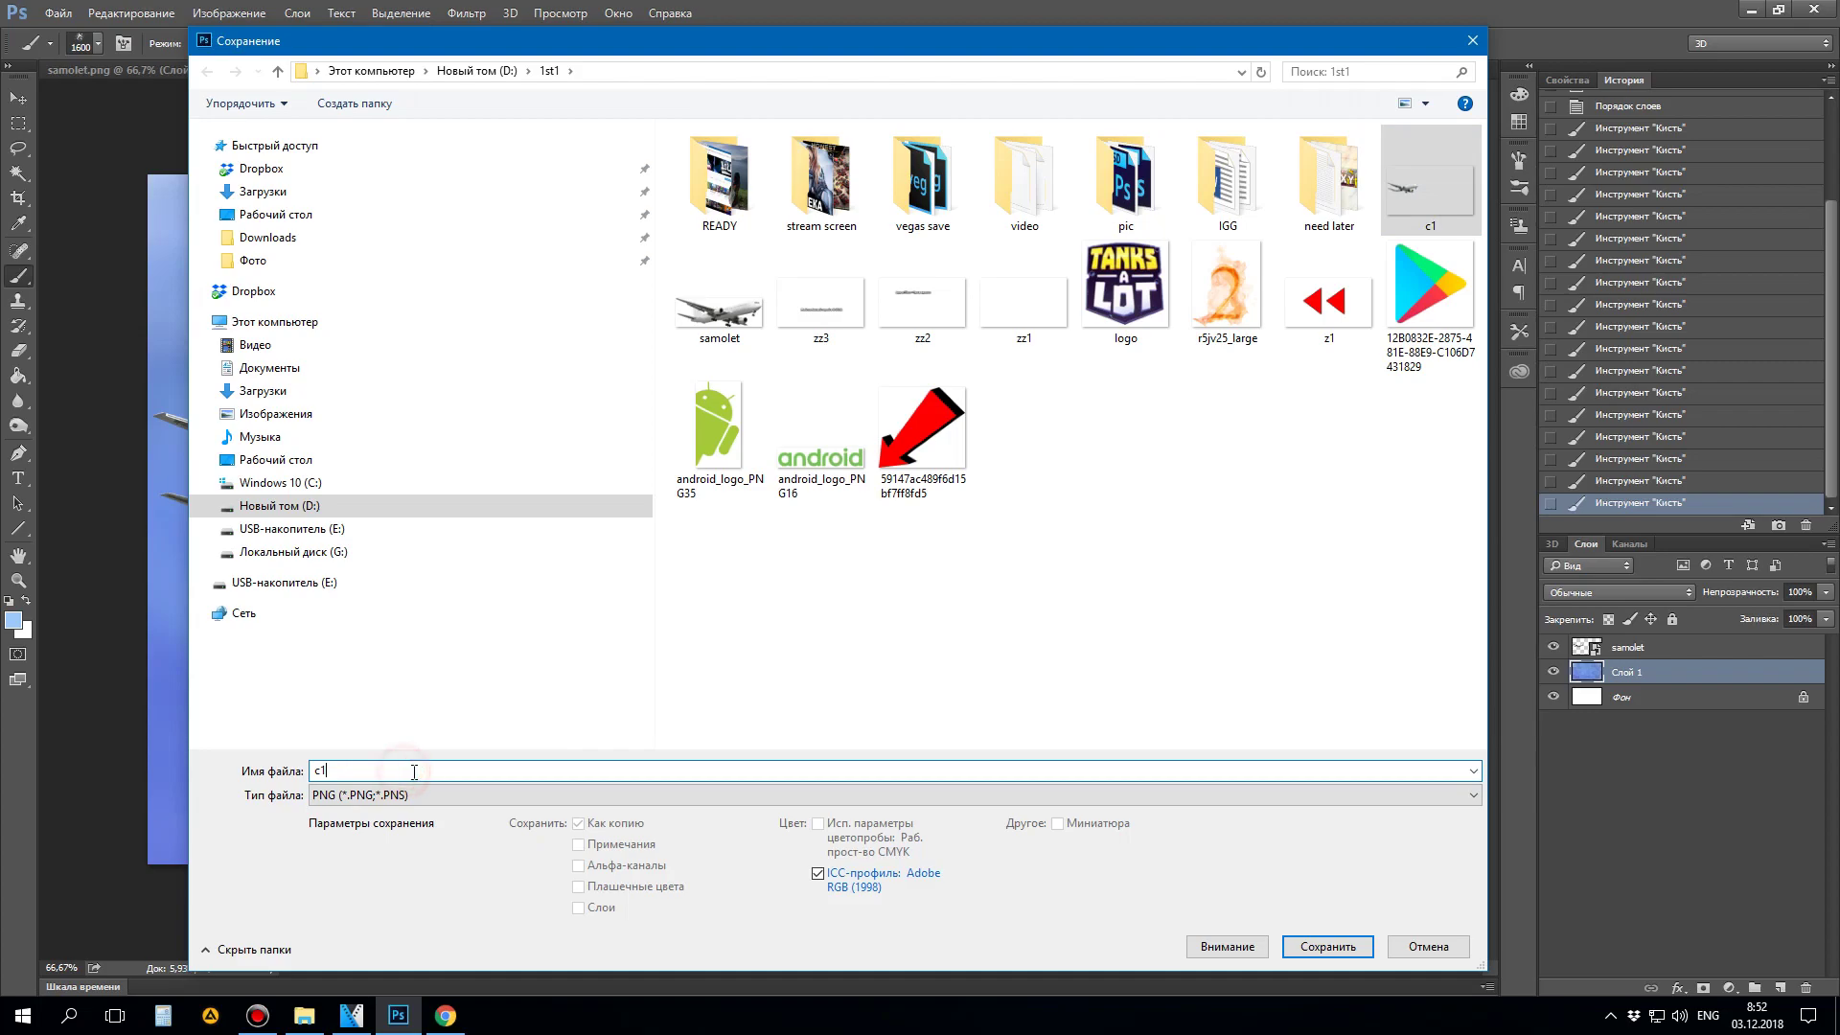
key("BackSpace")
type("2")
left_click(1324, 945)
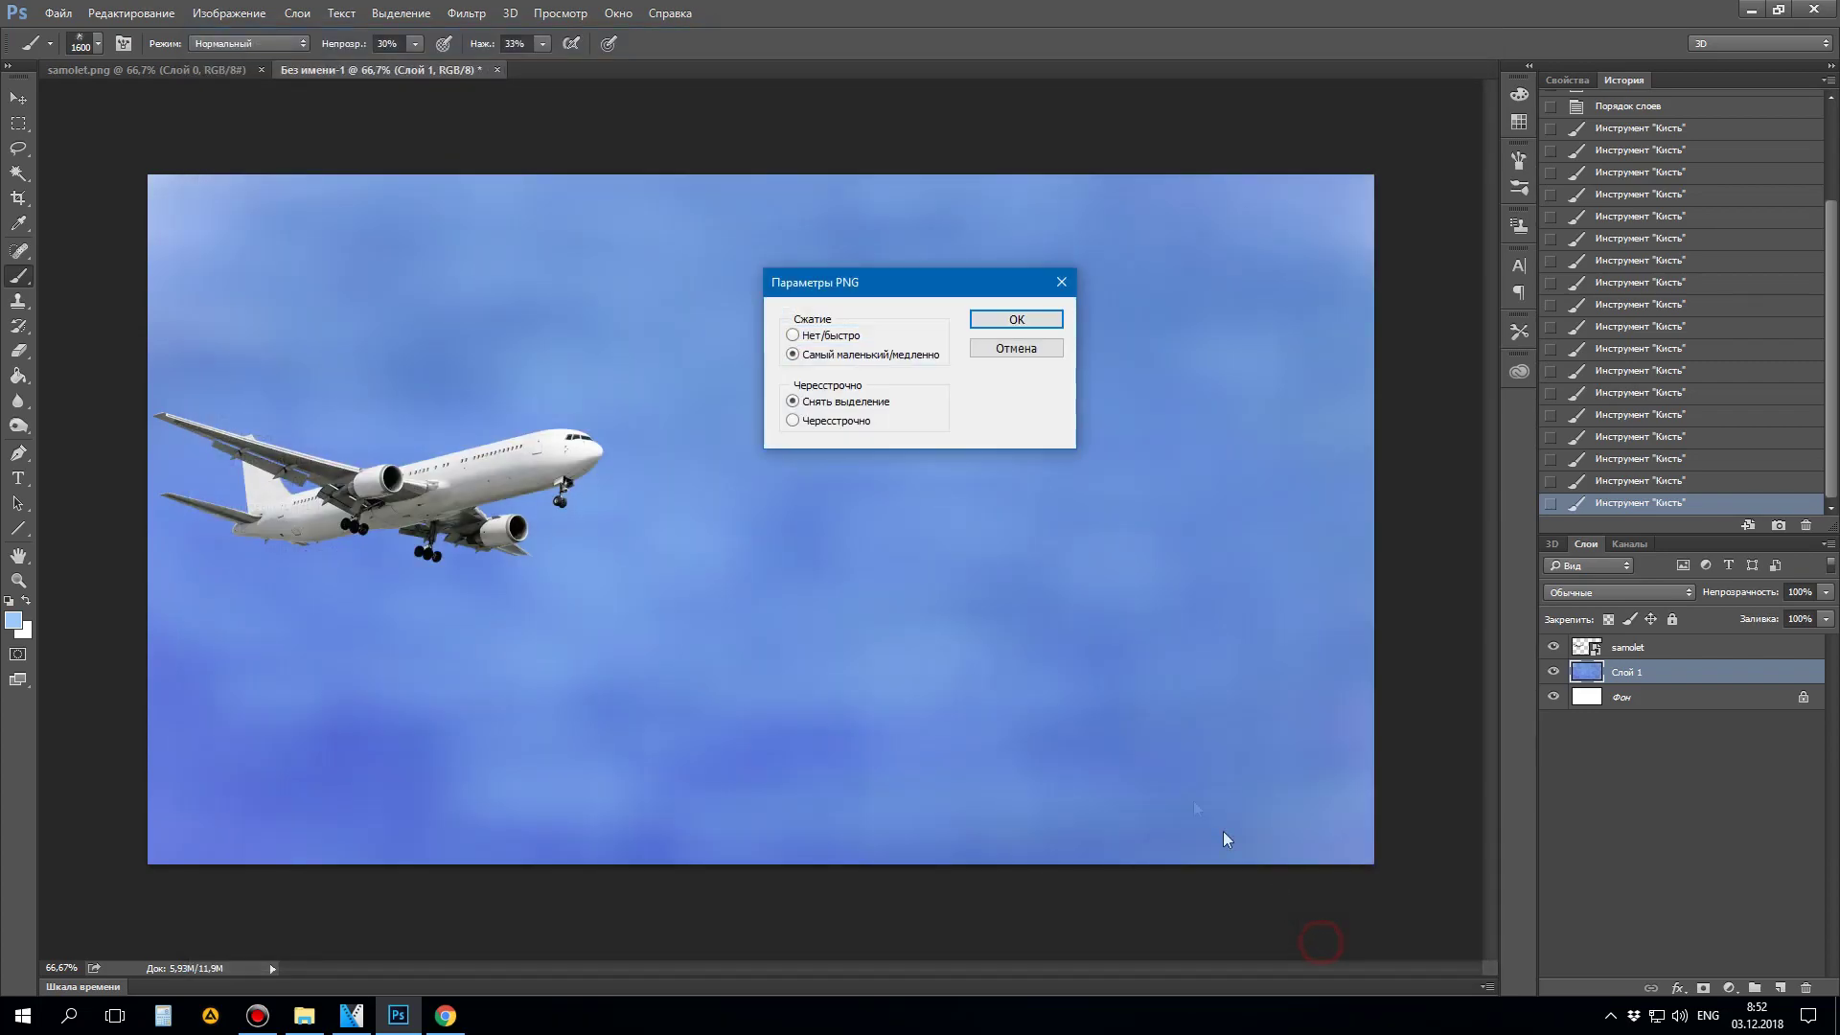
left_click(1053, 326)
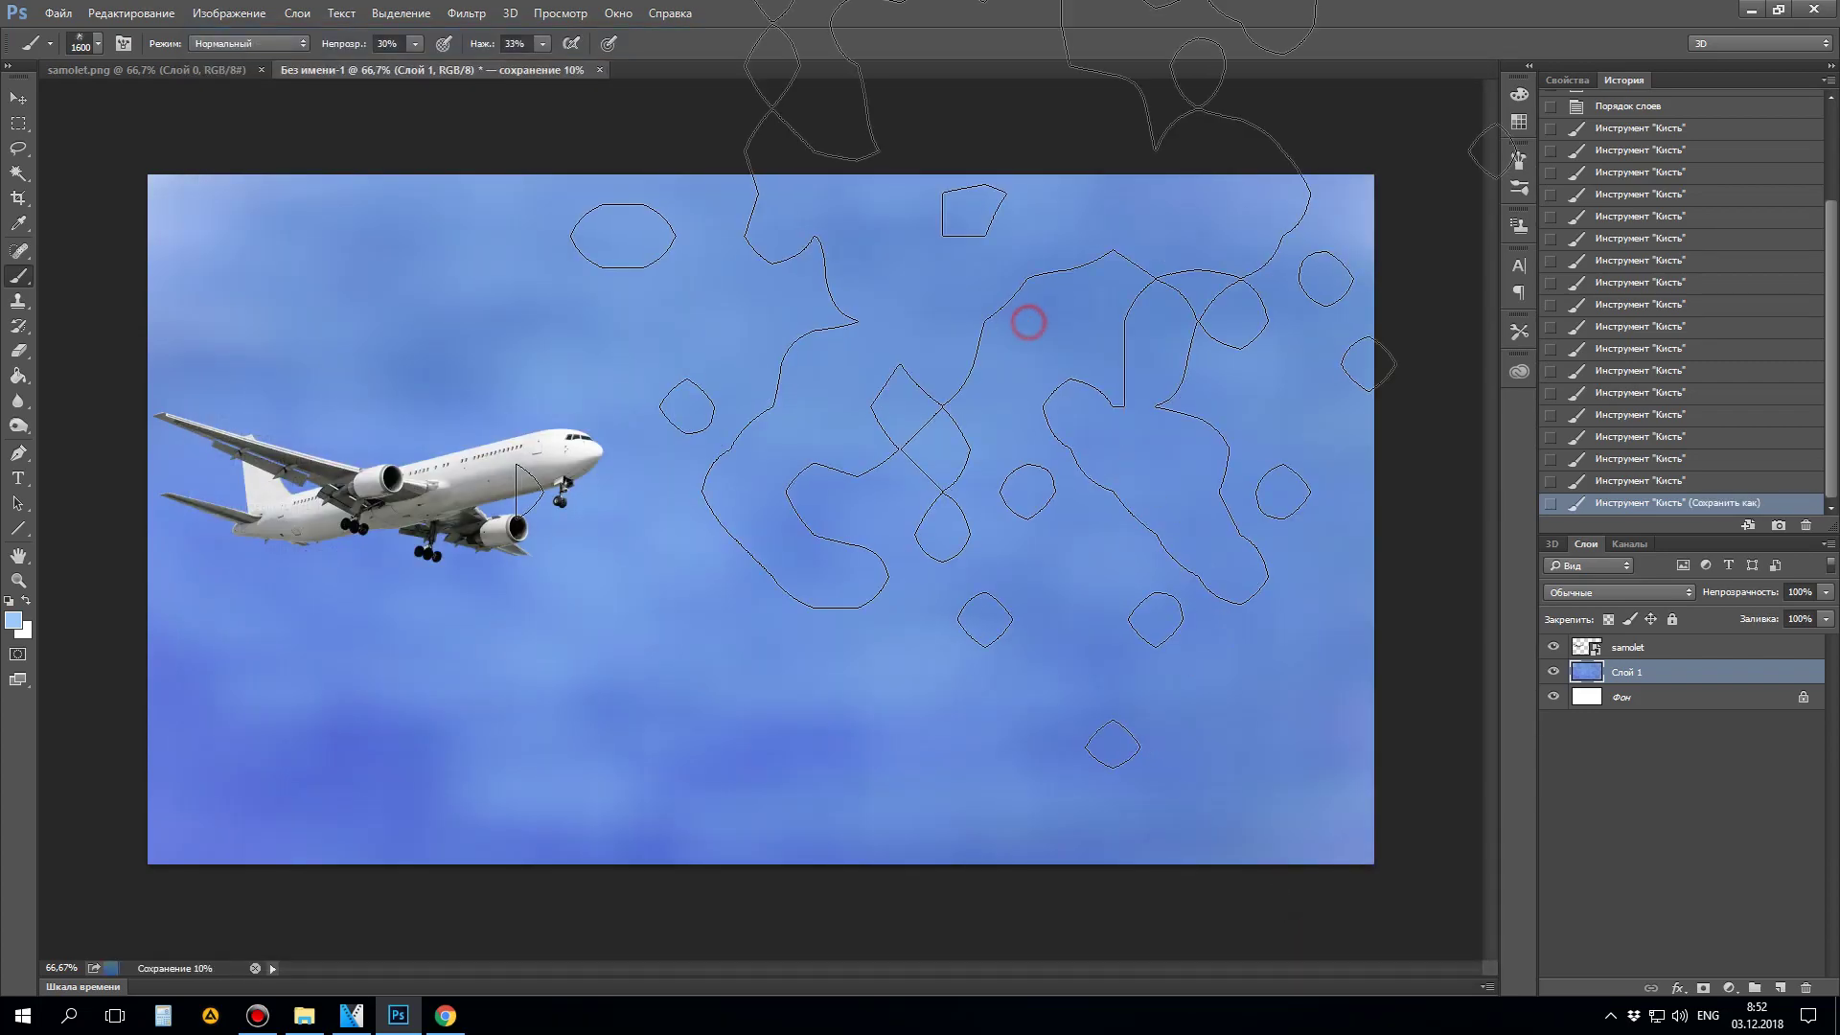
Step: Switch to VEGAS Pro, then File Explorer, and check the saved c2 image in the 1st1 folder
left_click(364, 1023)
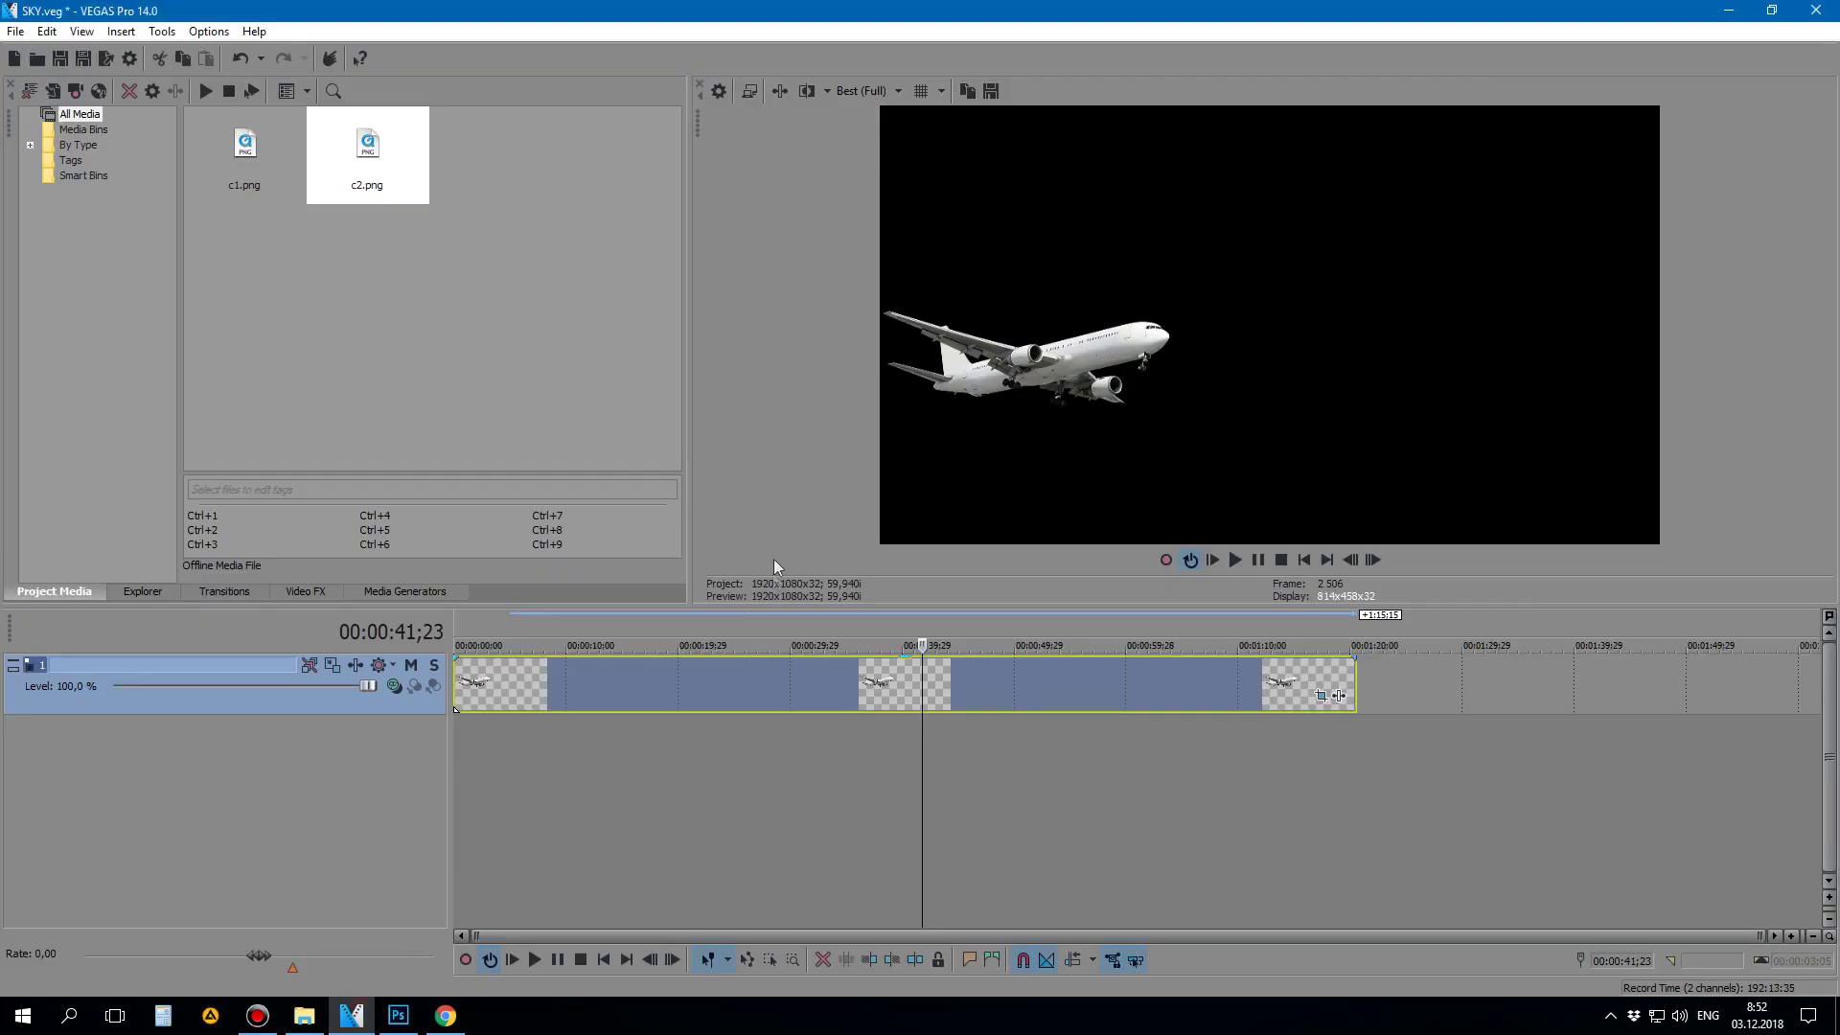
left_click(304, 1015)
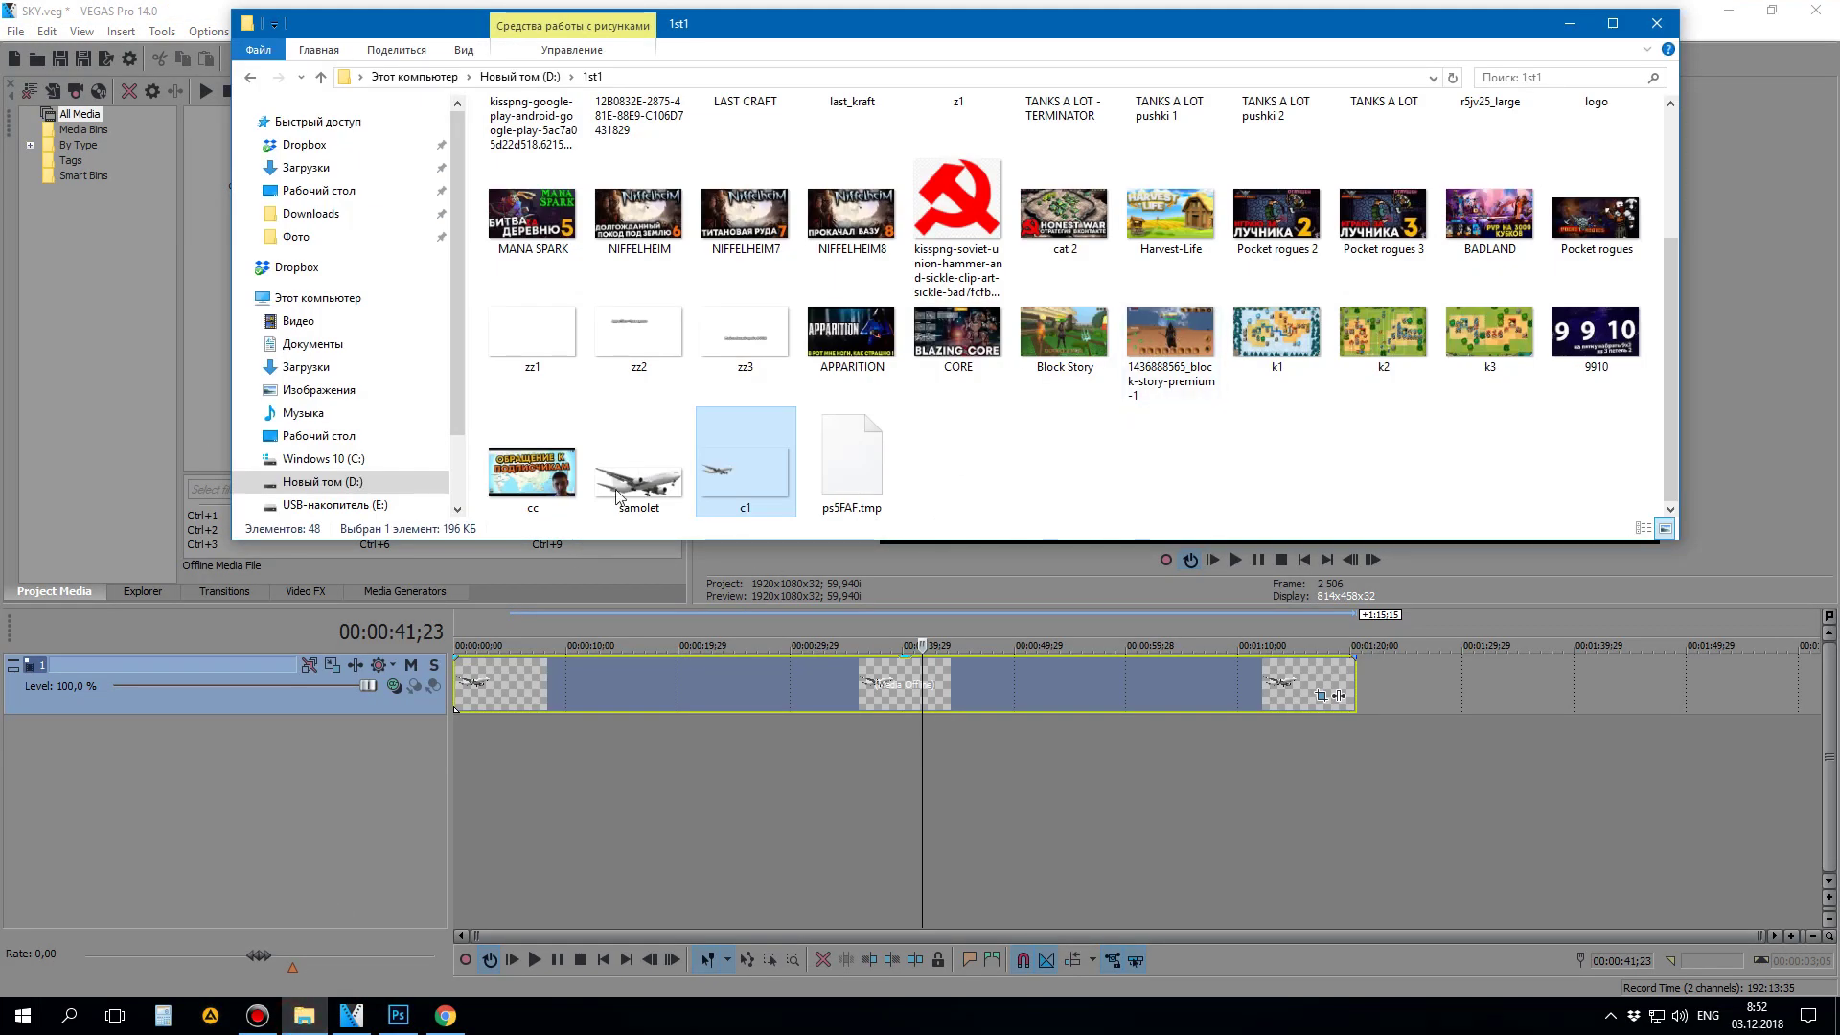
scroll(1346, 420, "up", 3)
scroll(1340, 420, "down", 3)
scroll(1233, 436, "up", 3)
scroll(1233, 436, "down", 3)
scroll(1365, 425, "up", 3)
scroll(1392, 419, "down", 3)
left_click(879, 489)
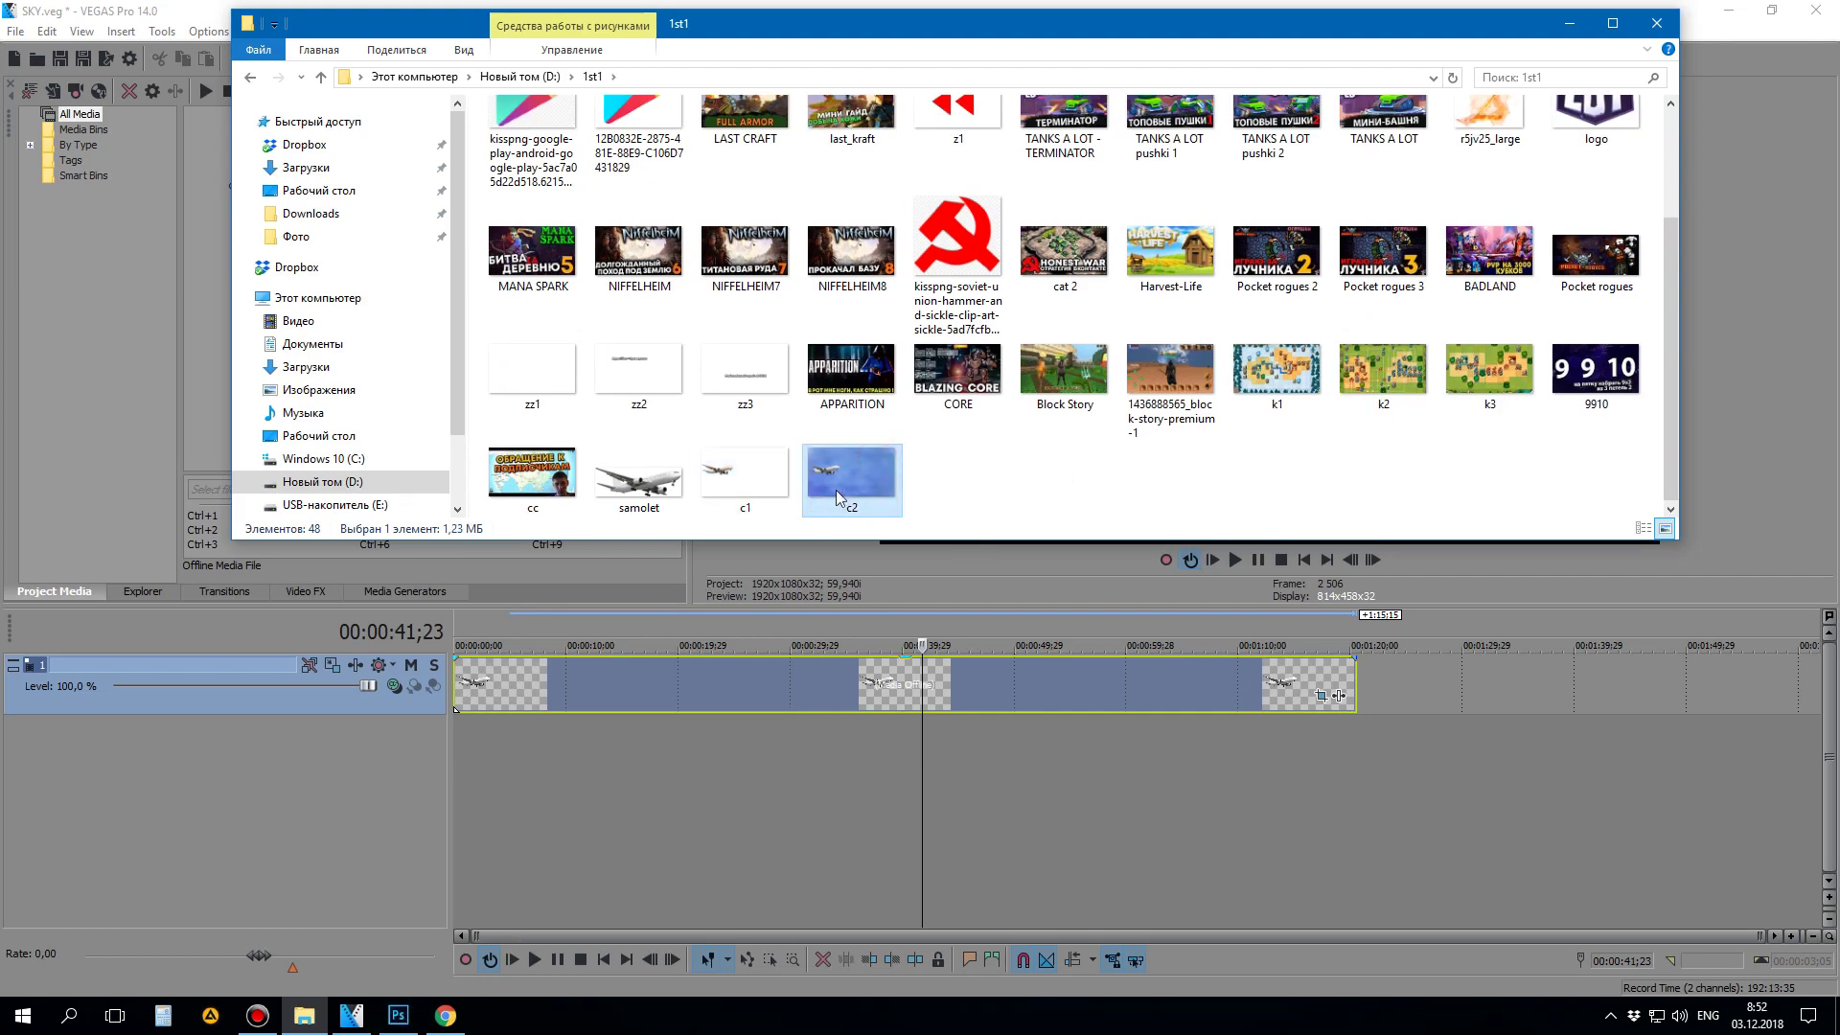
Step: Switch back to Photoshop, hide the samolet layer and save the sky alone as a PNG, replacing c2
left_click(399, 1014)
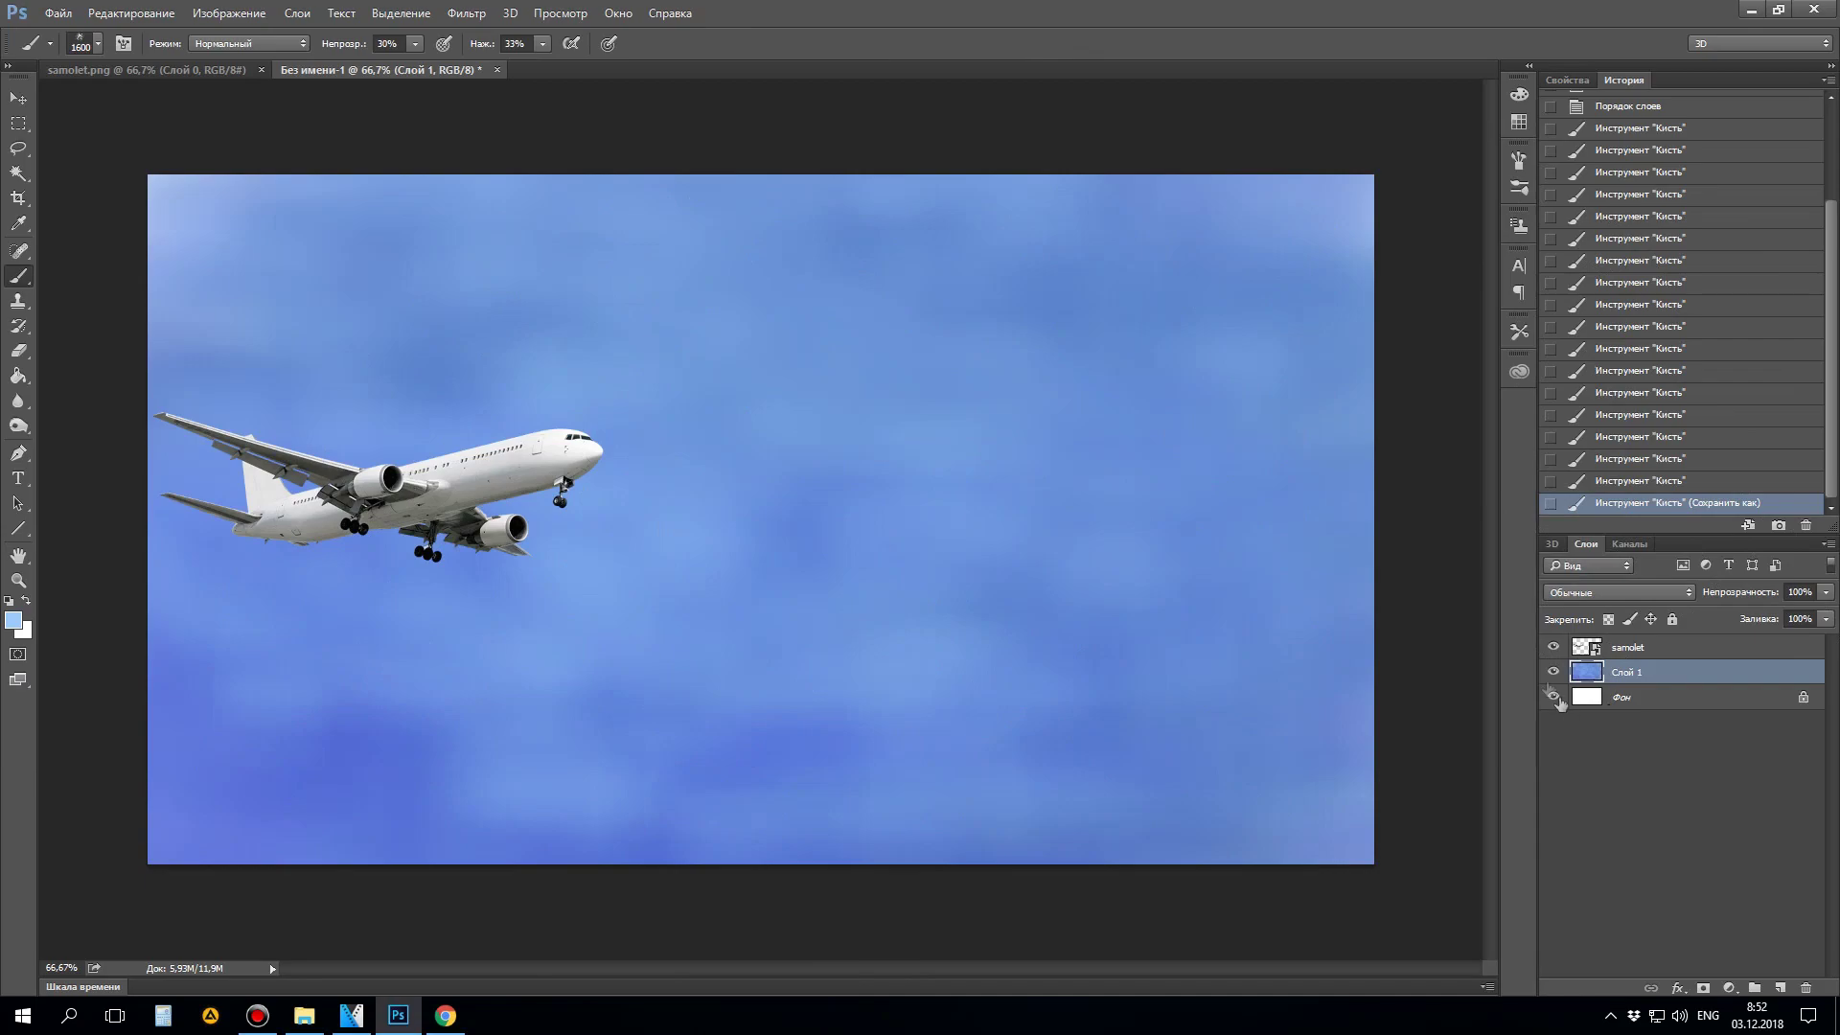
left_click(1553, 648)
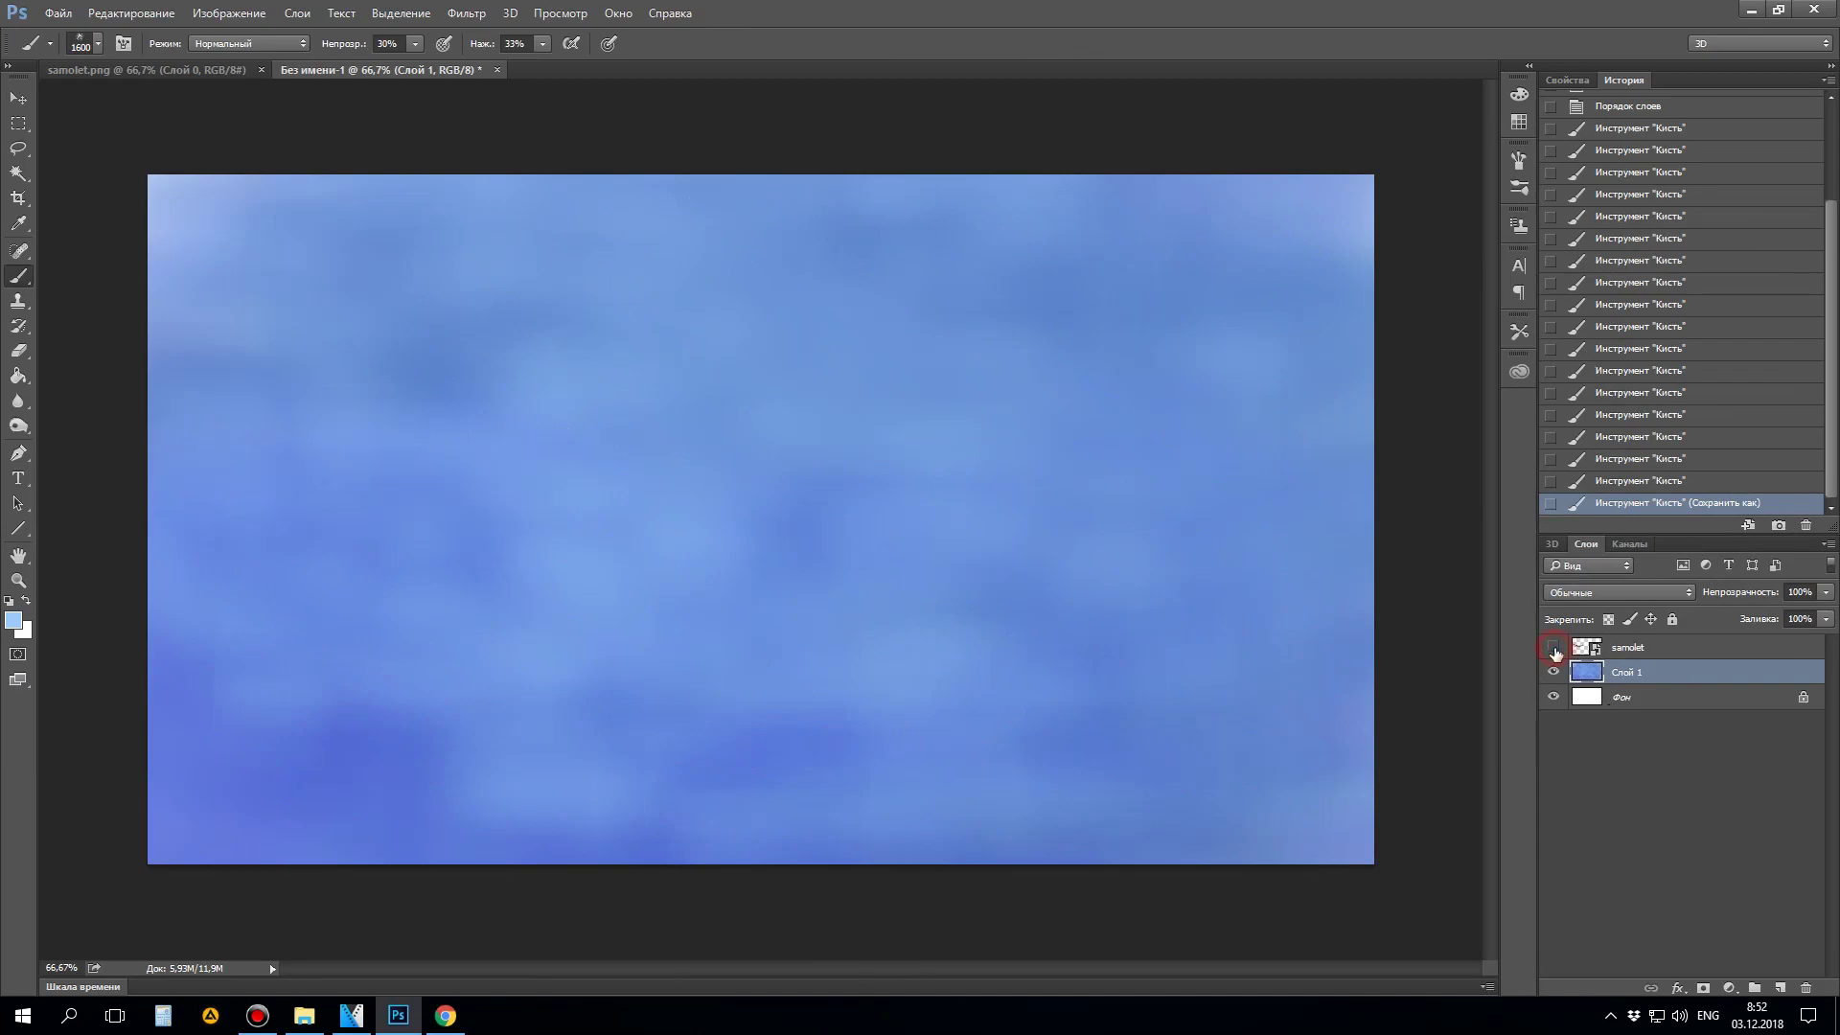
left_click(65, 14)
left_click(115, 226)
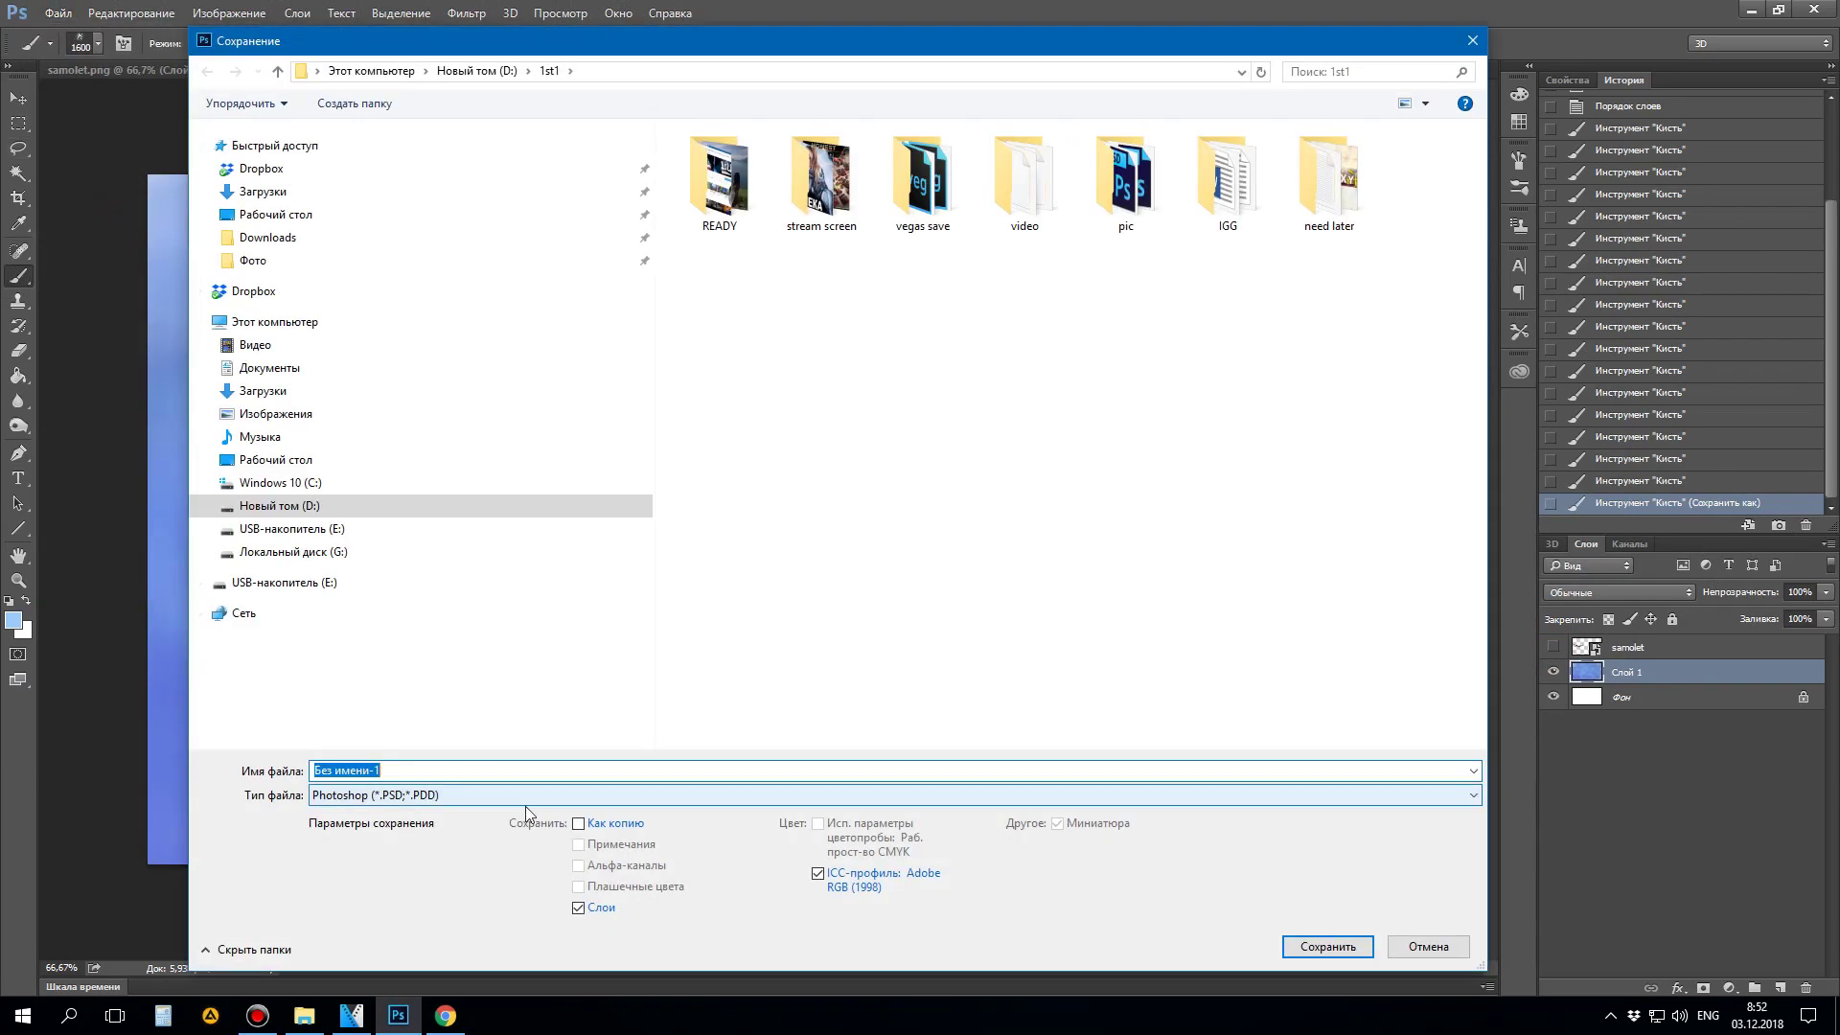
left_click(508, 798)
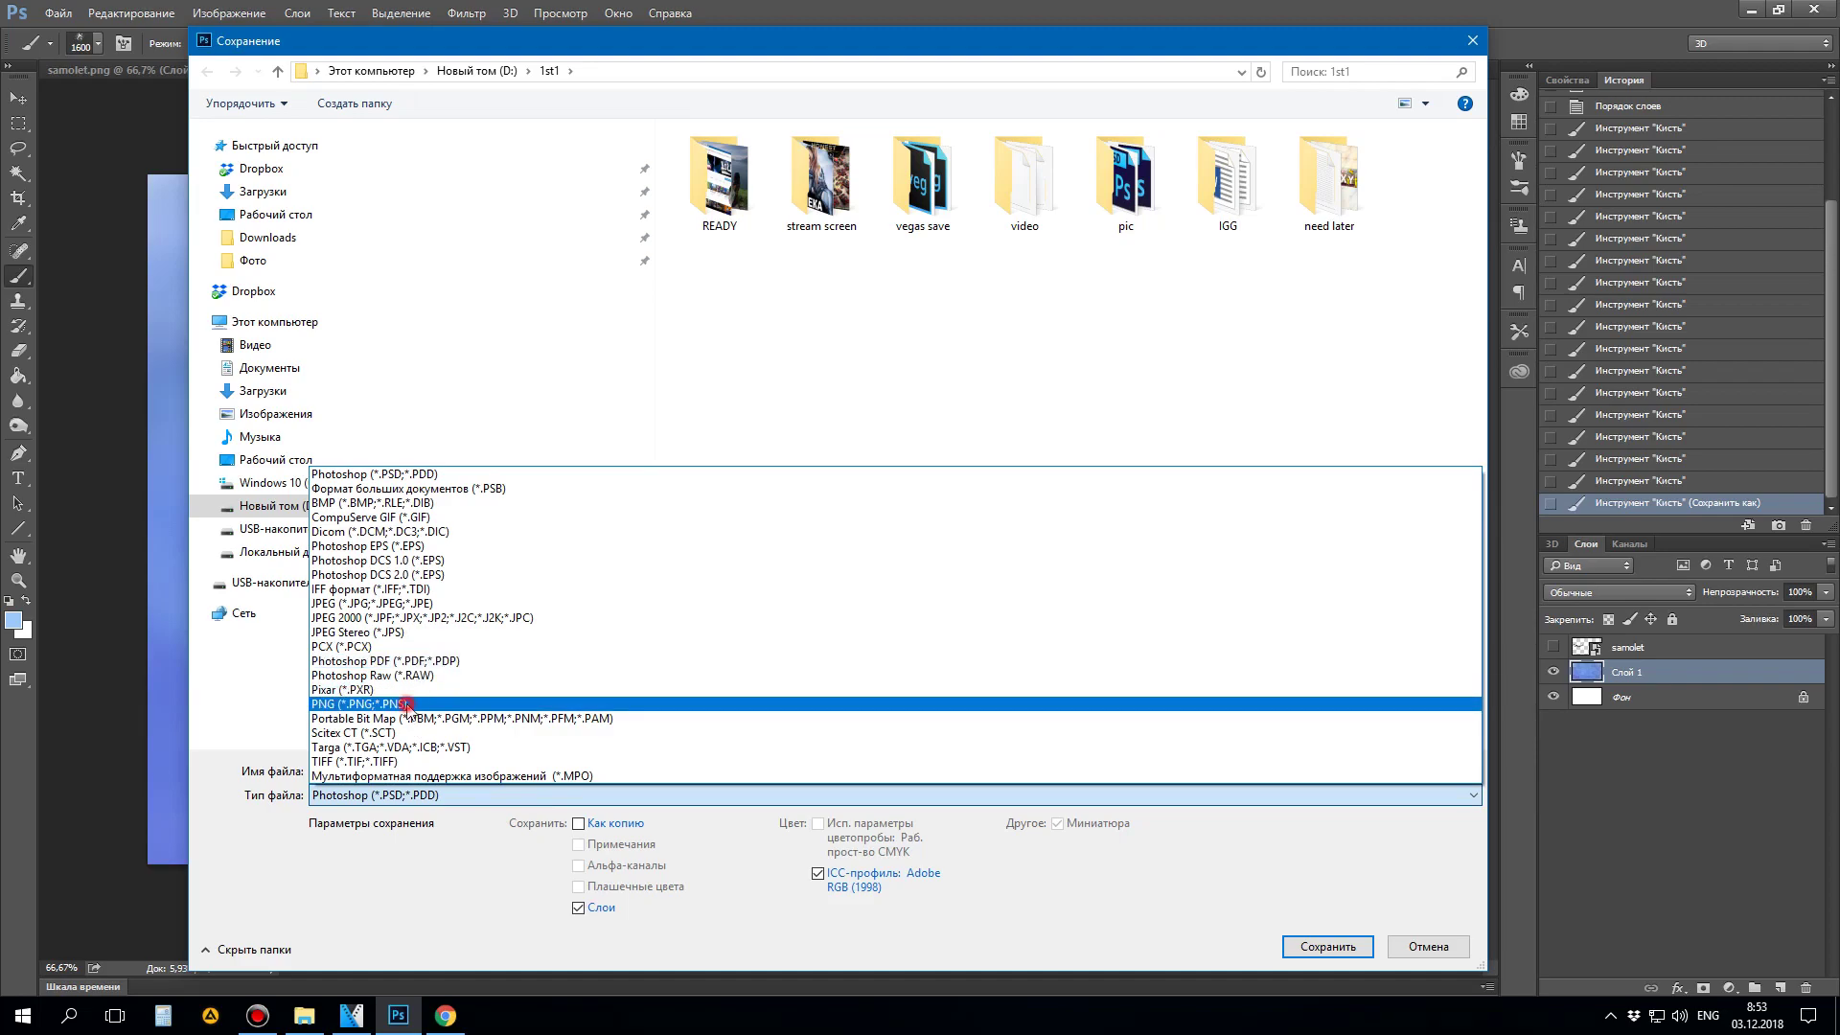
left_click(407, 704)
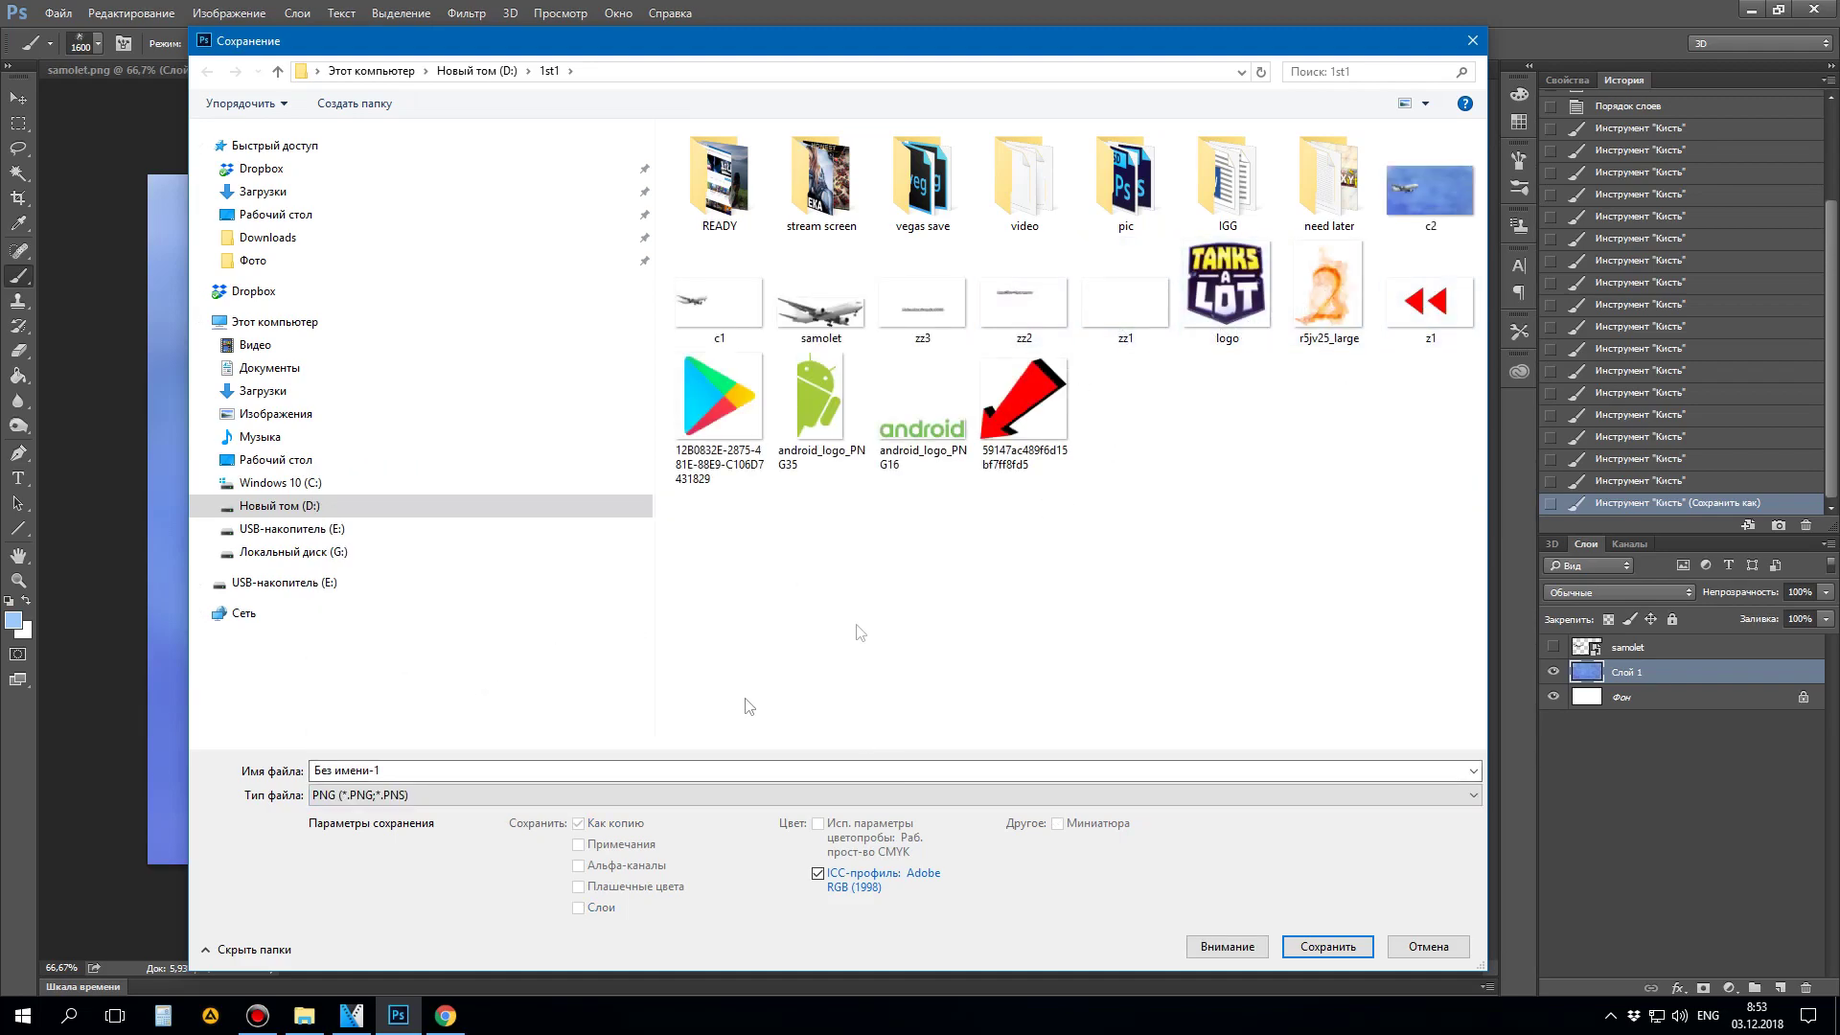
left_click(1429, 192)
left_click(1327, 946)
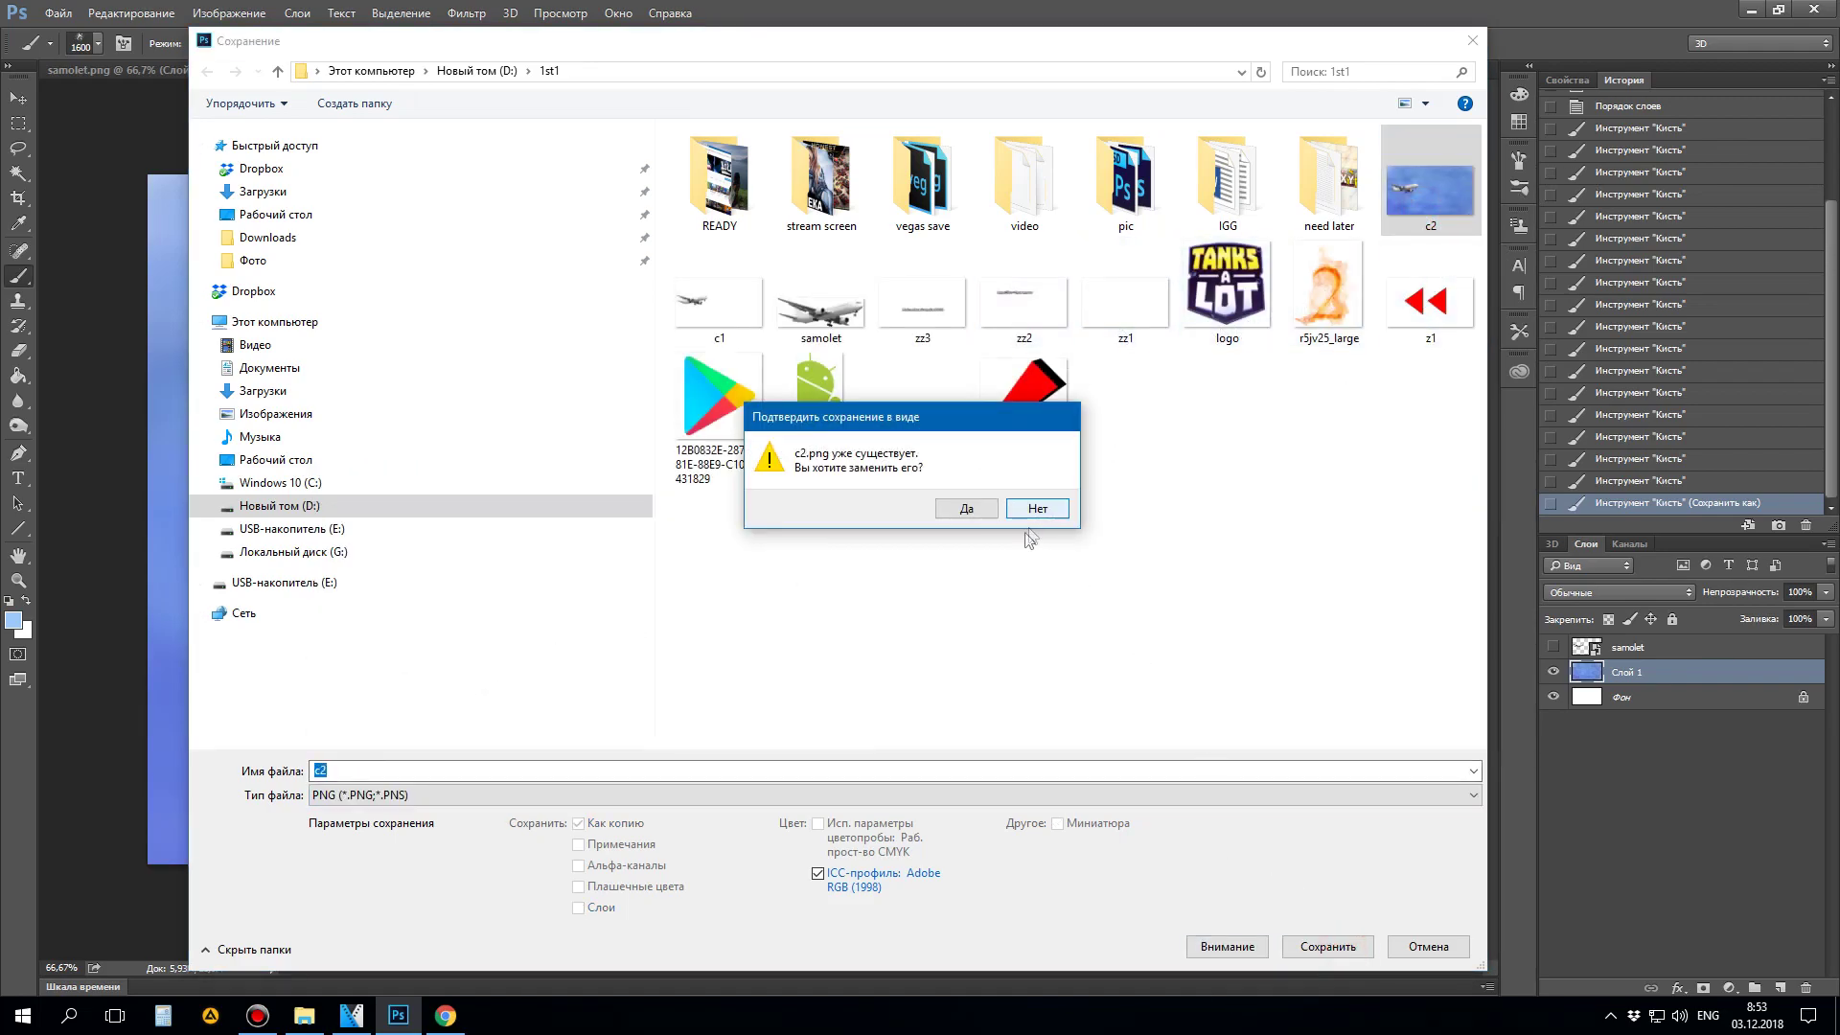
left_click(966, 508)
left_click(1019, 316)
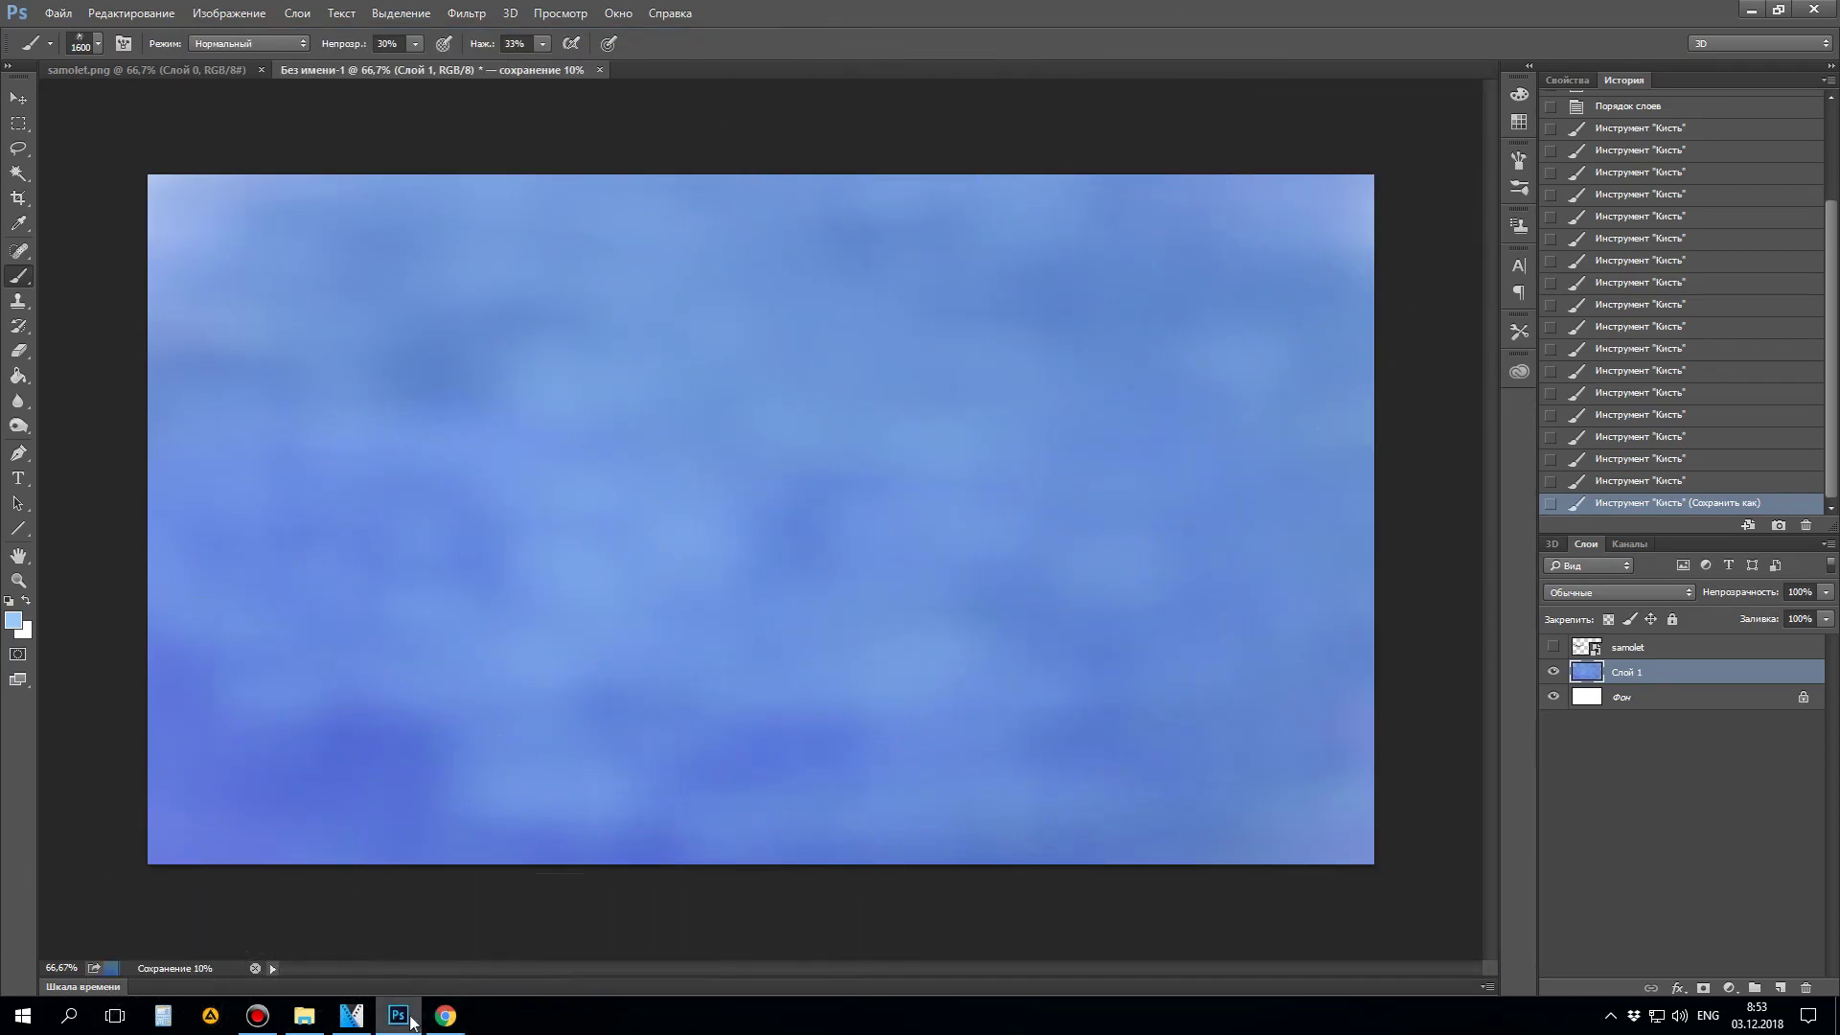
Step: Switch to VEGAS Pro, place c2 from the 1st1 folder on a new track beneath the airplane, and play the preview
left_click(357, 1018)
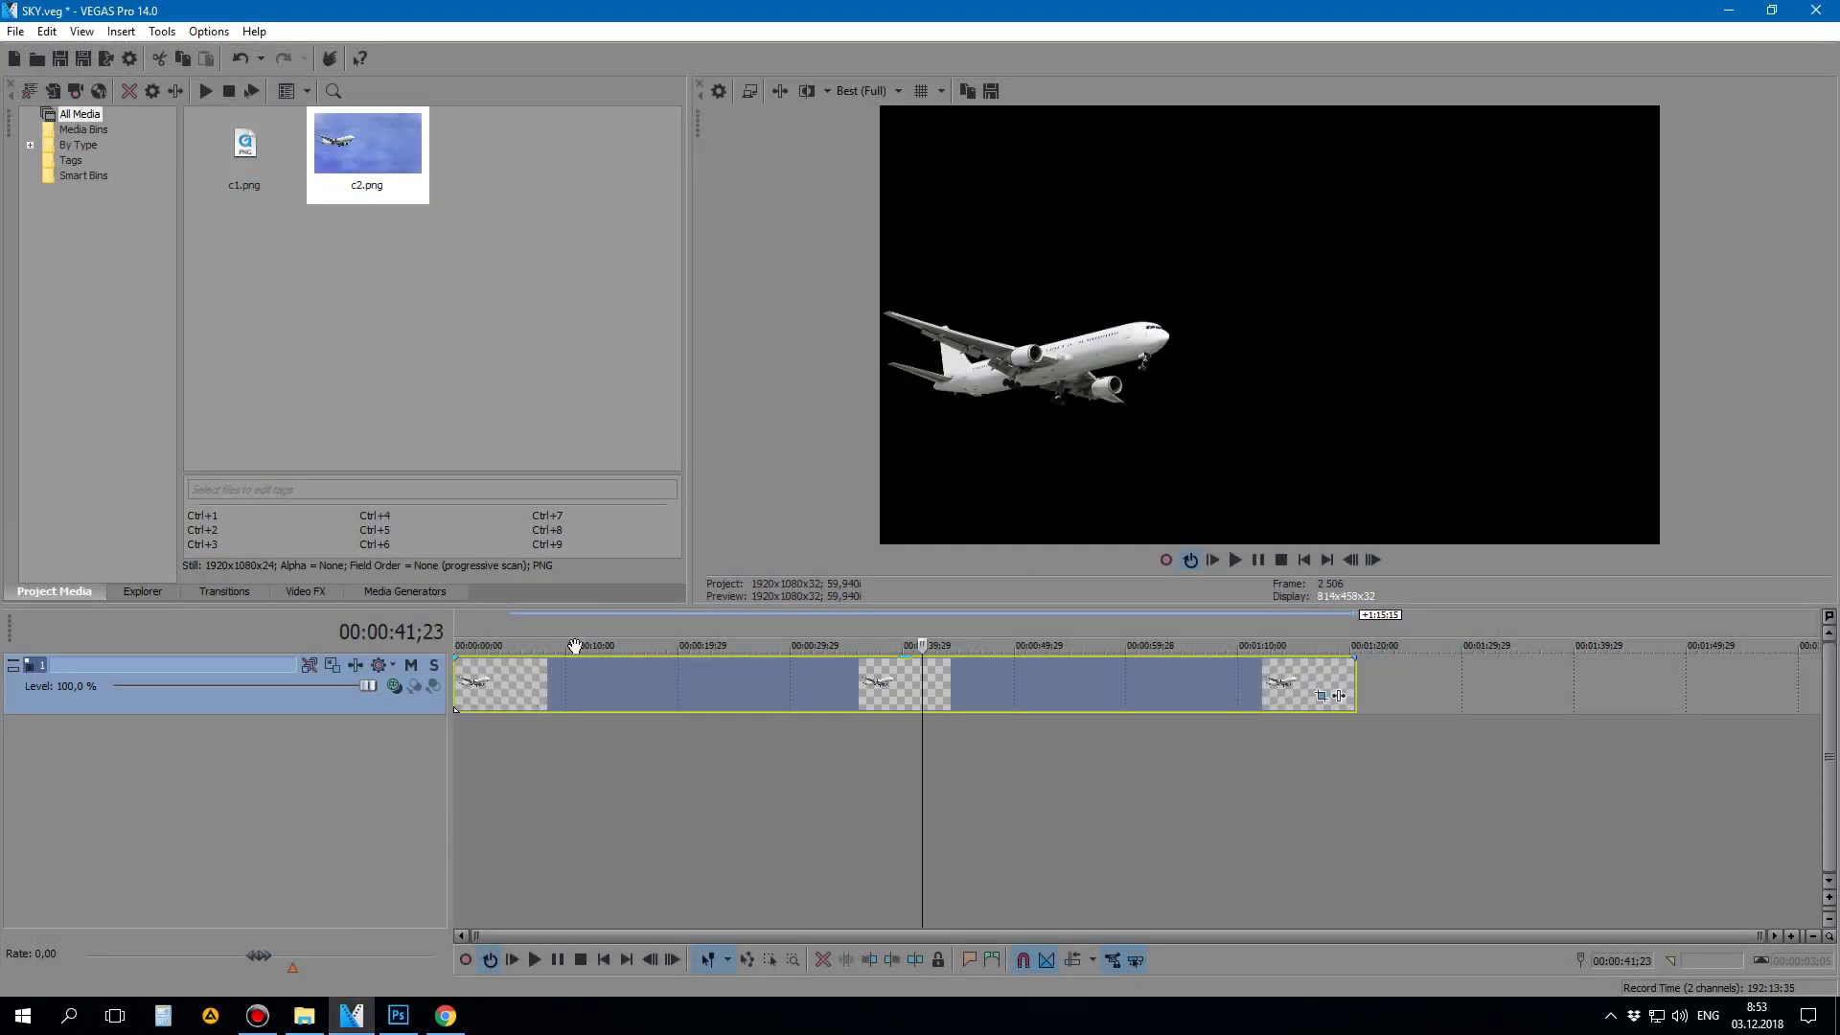
left_click(464, 637)
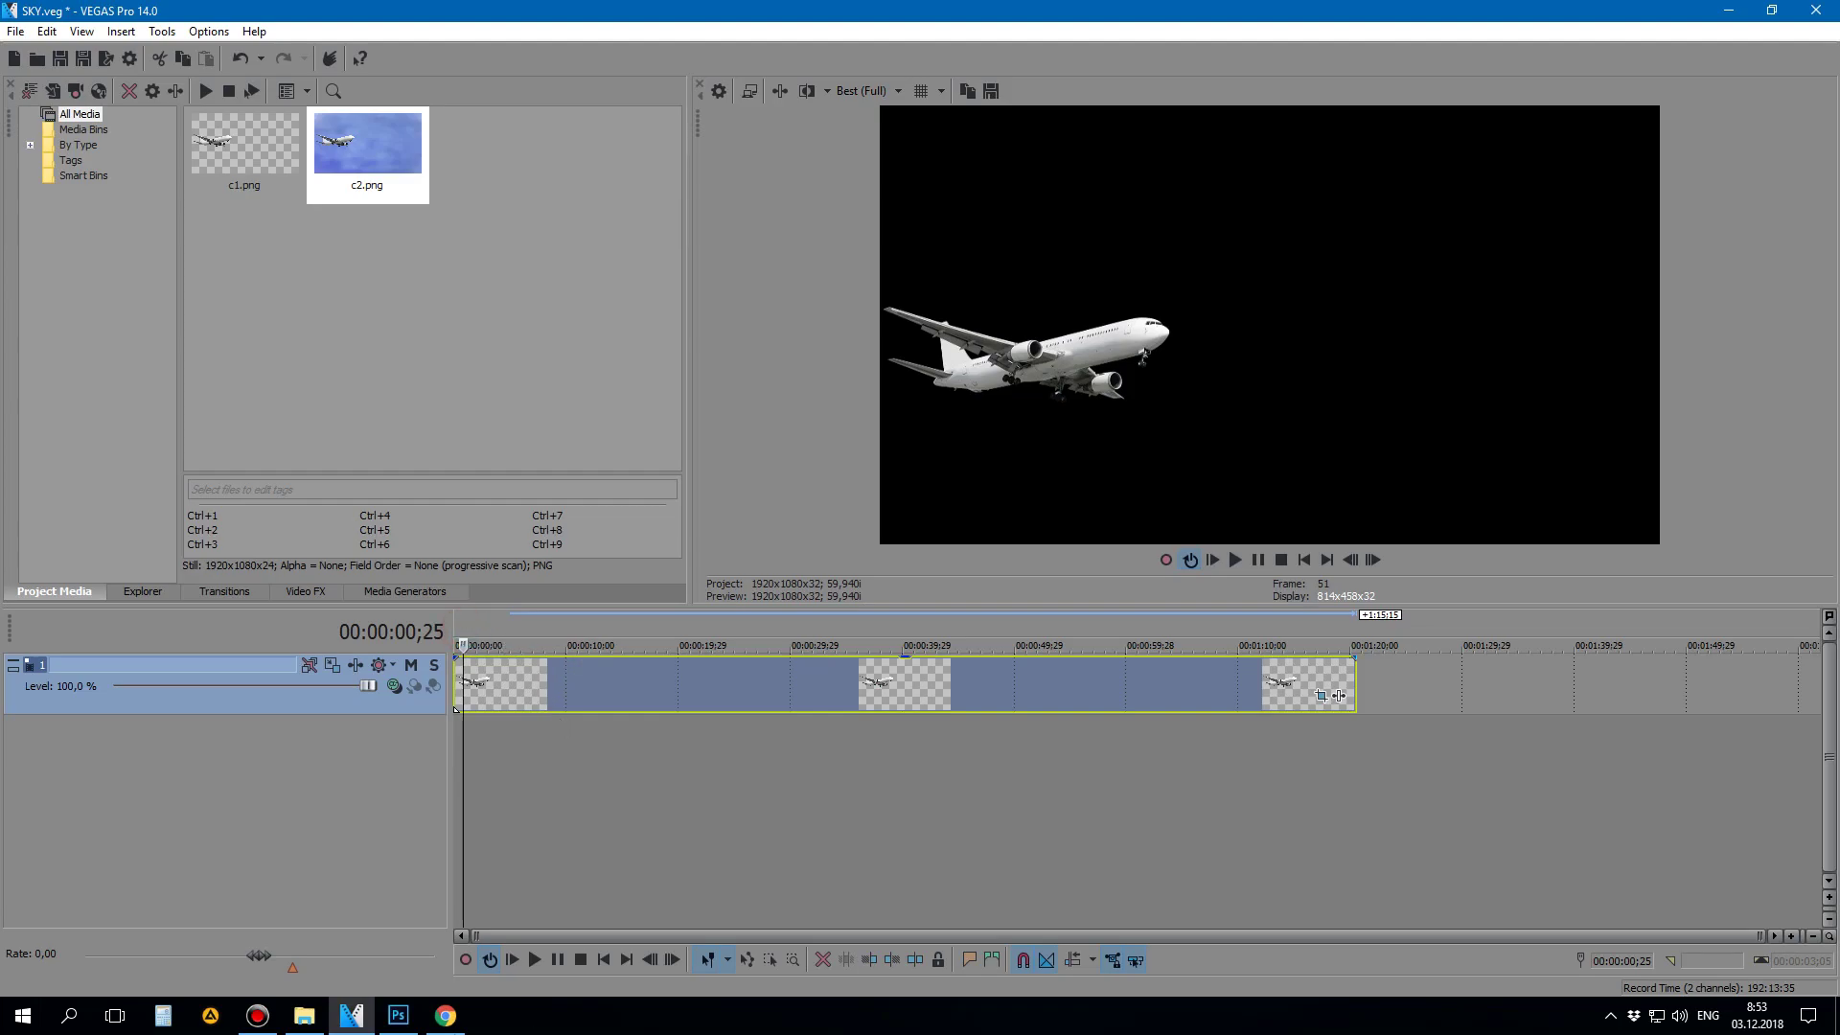
left_click(304, 1016)
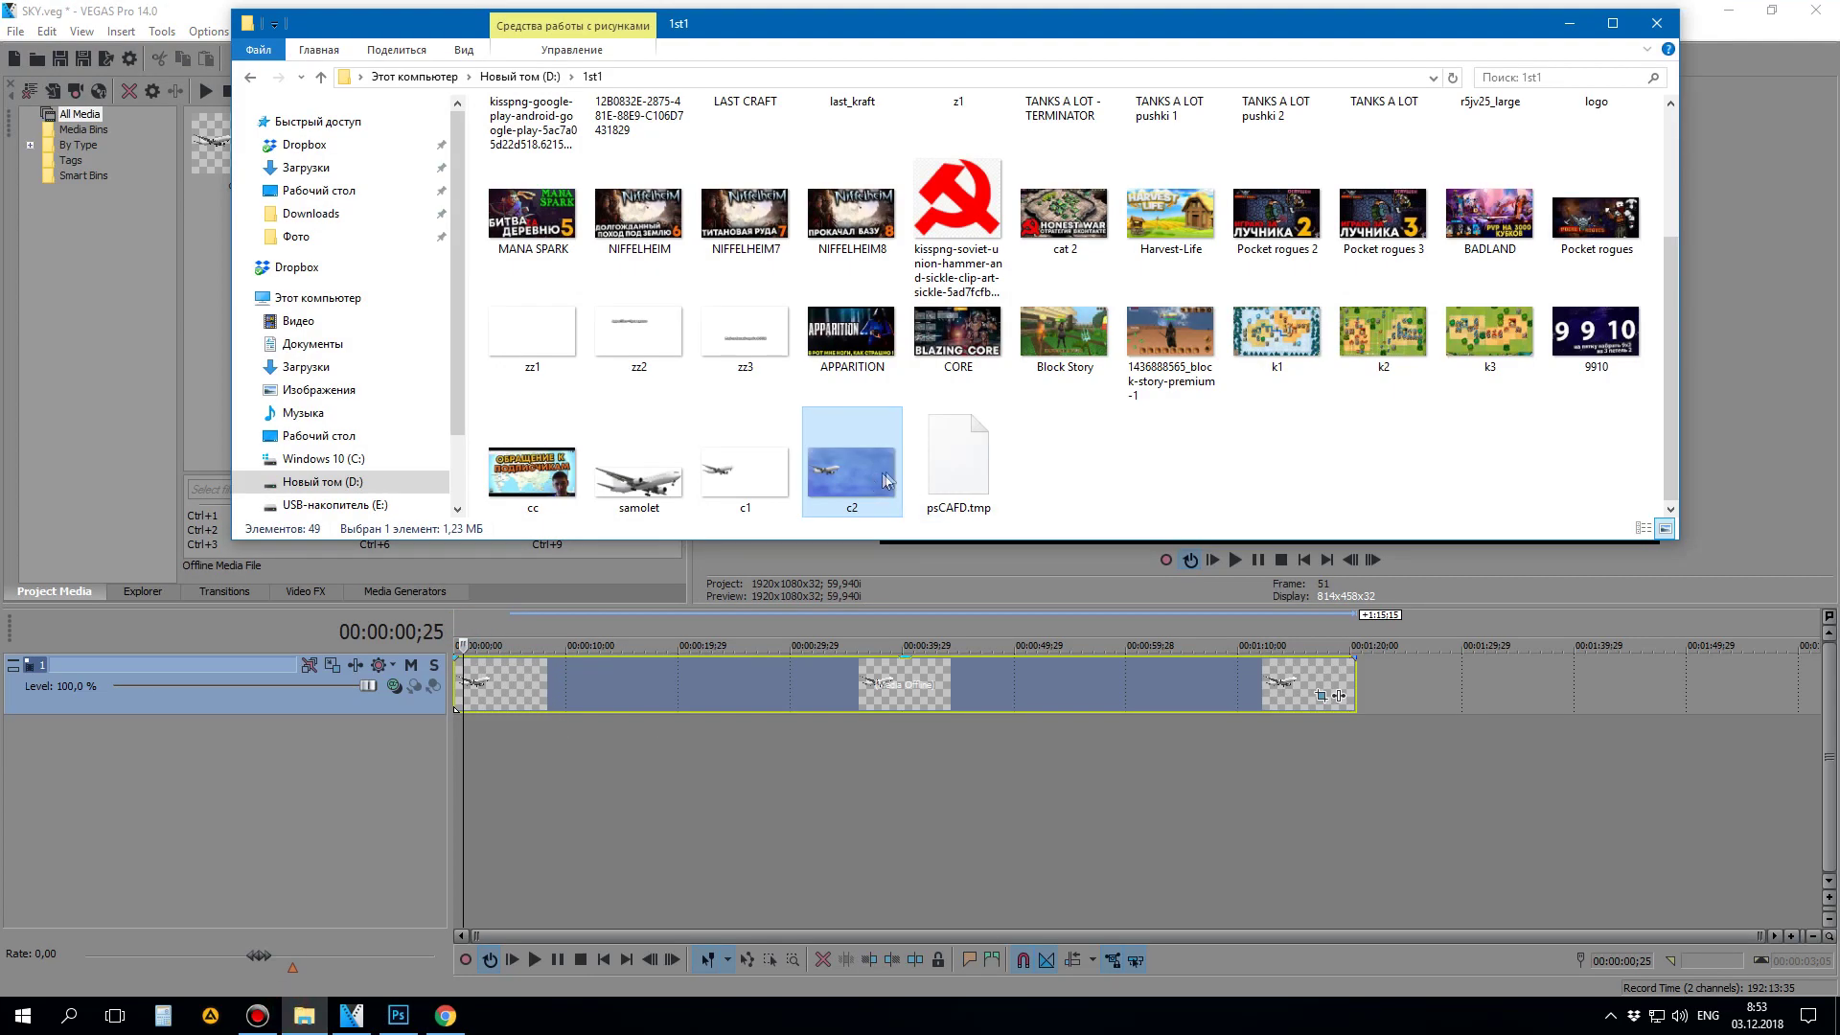
left_click(398, 1015)
left_click(398, 1016)
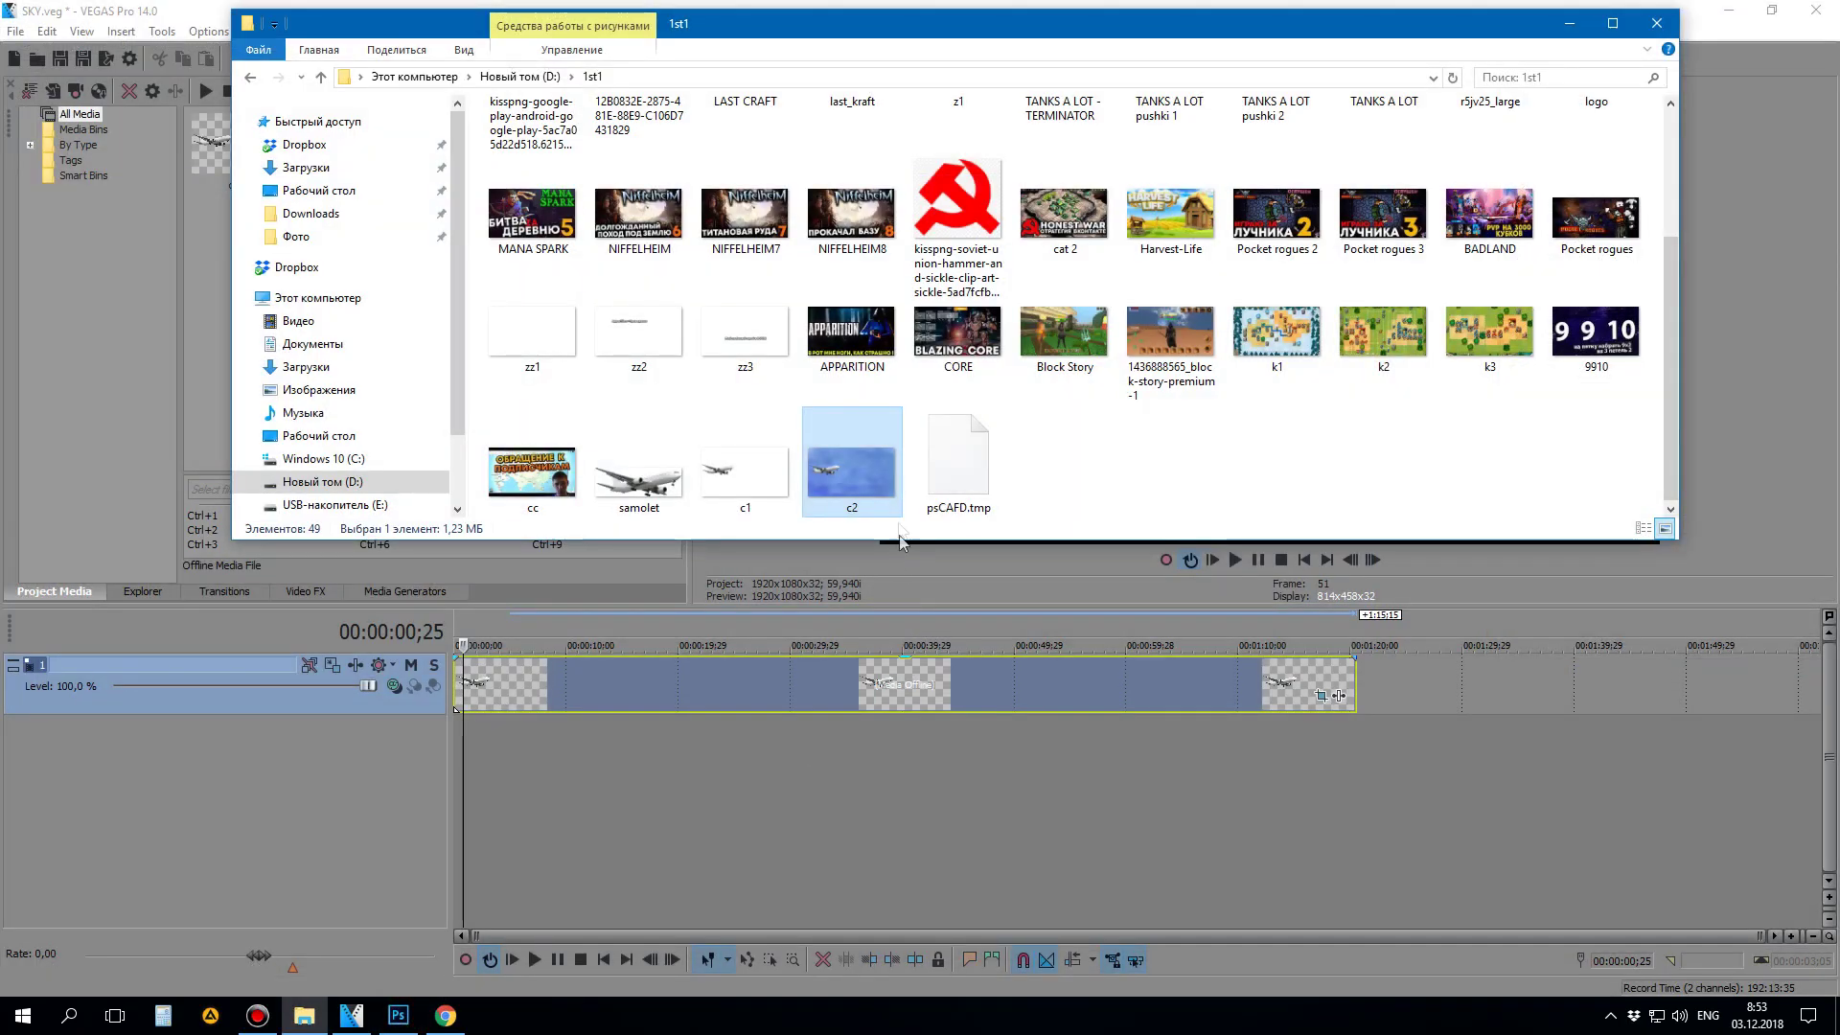
left_click(746, 465)
left_click_drag(851, 474, 546, 757)
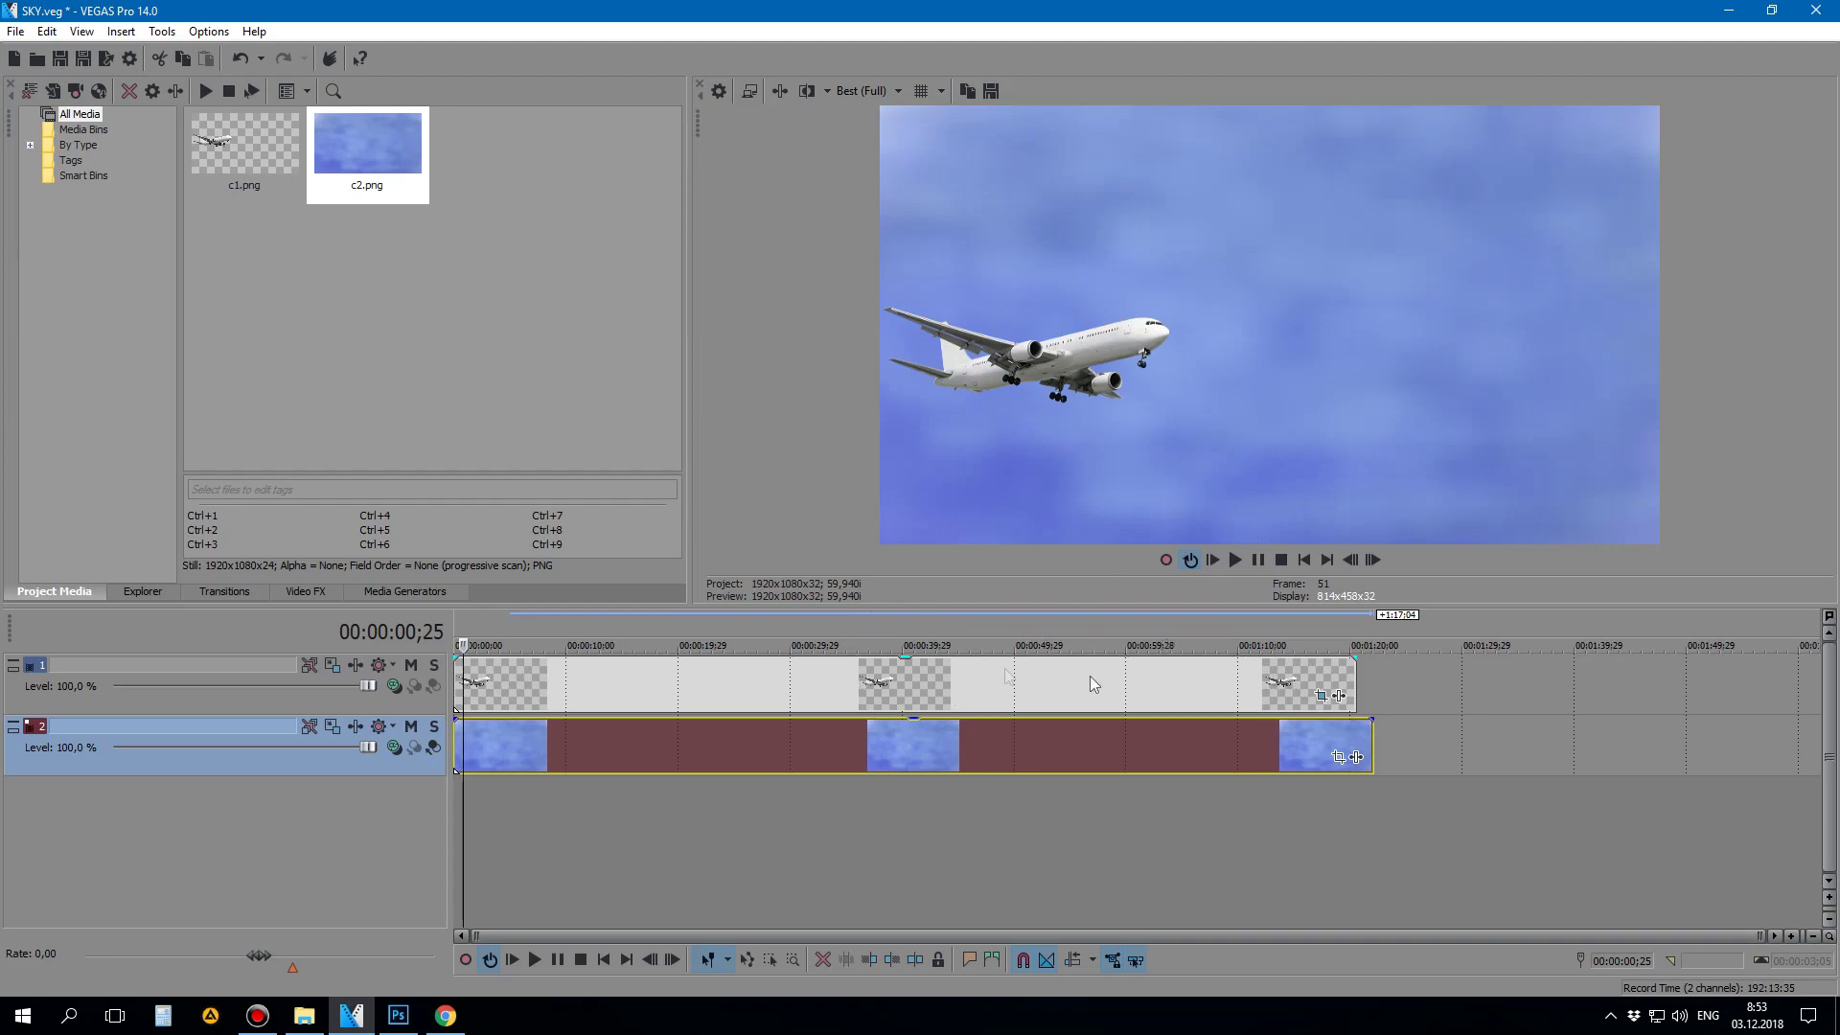
left_click(1237, 560)
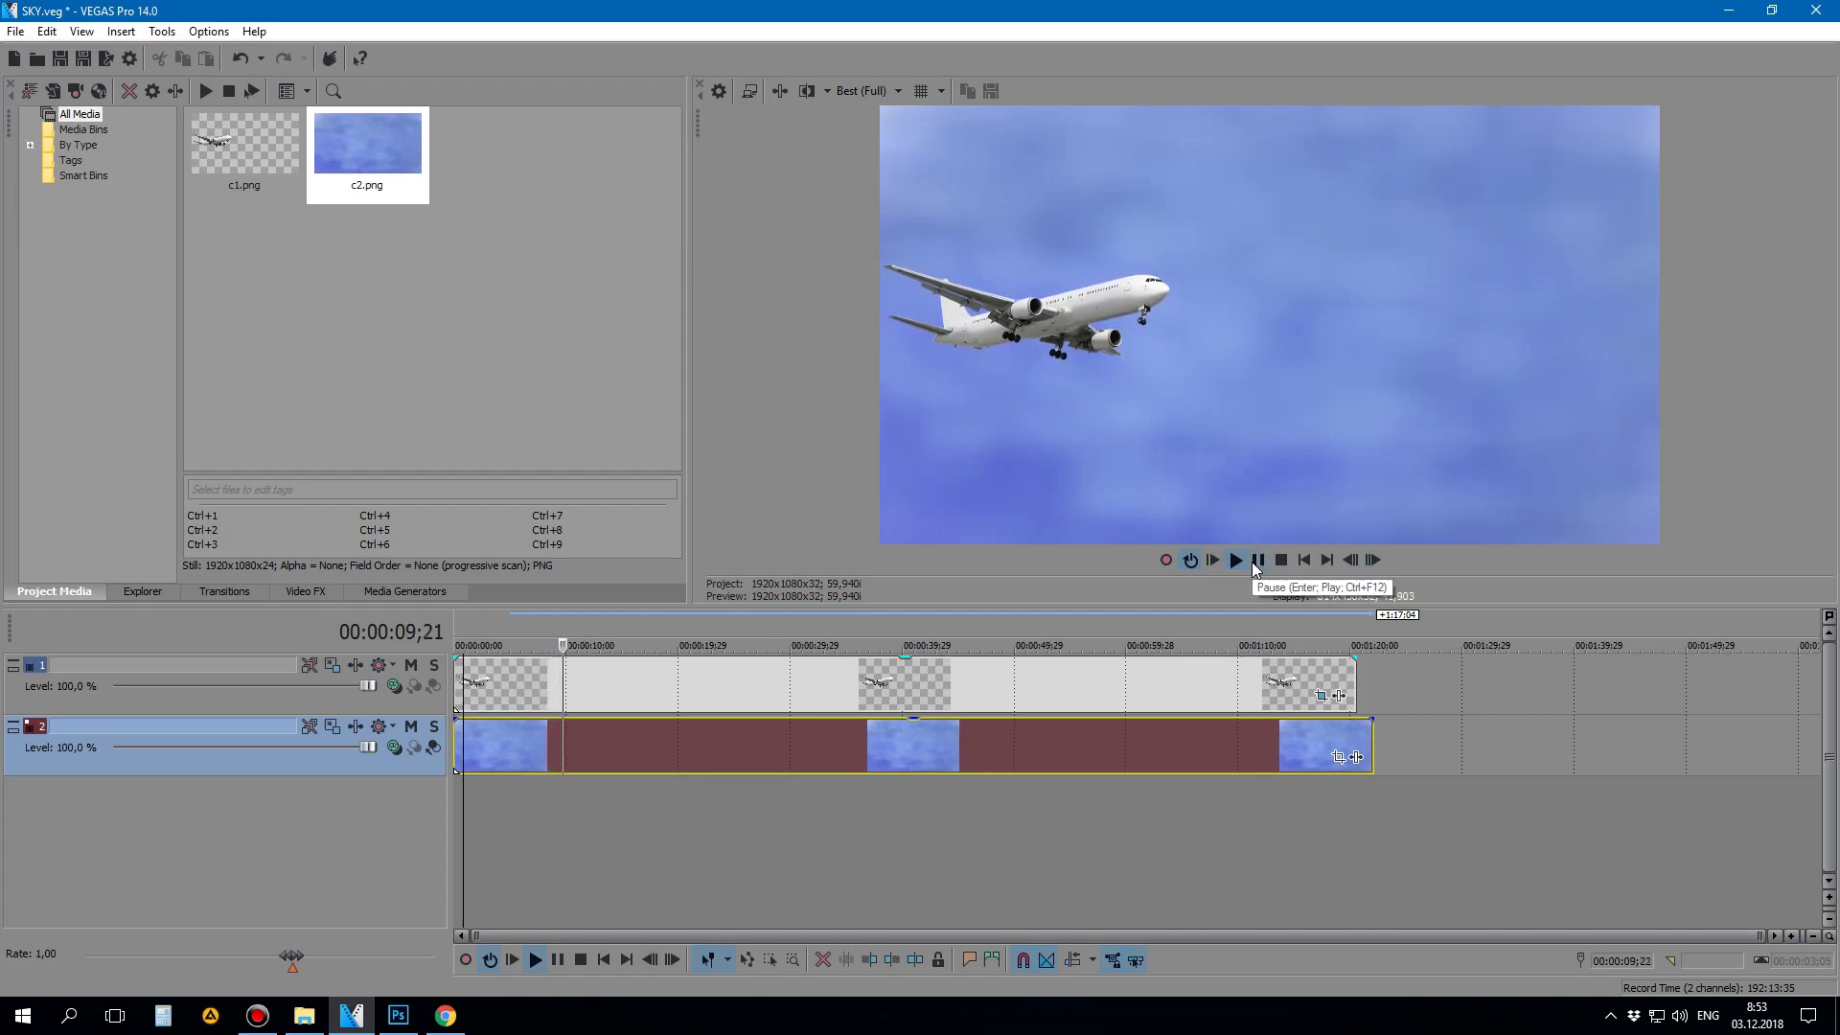
Step: Pause the preview, switch to Chrome and close the two enlarged airplane image pages
left_click(1259, 566)
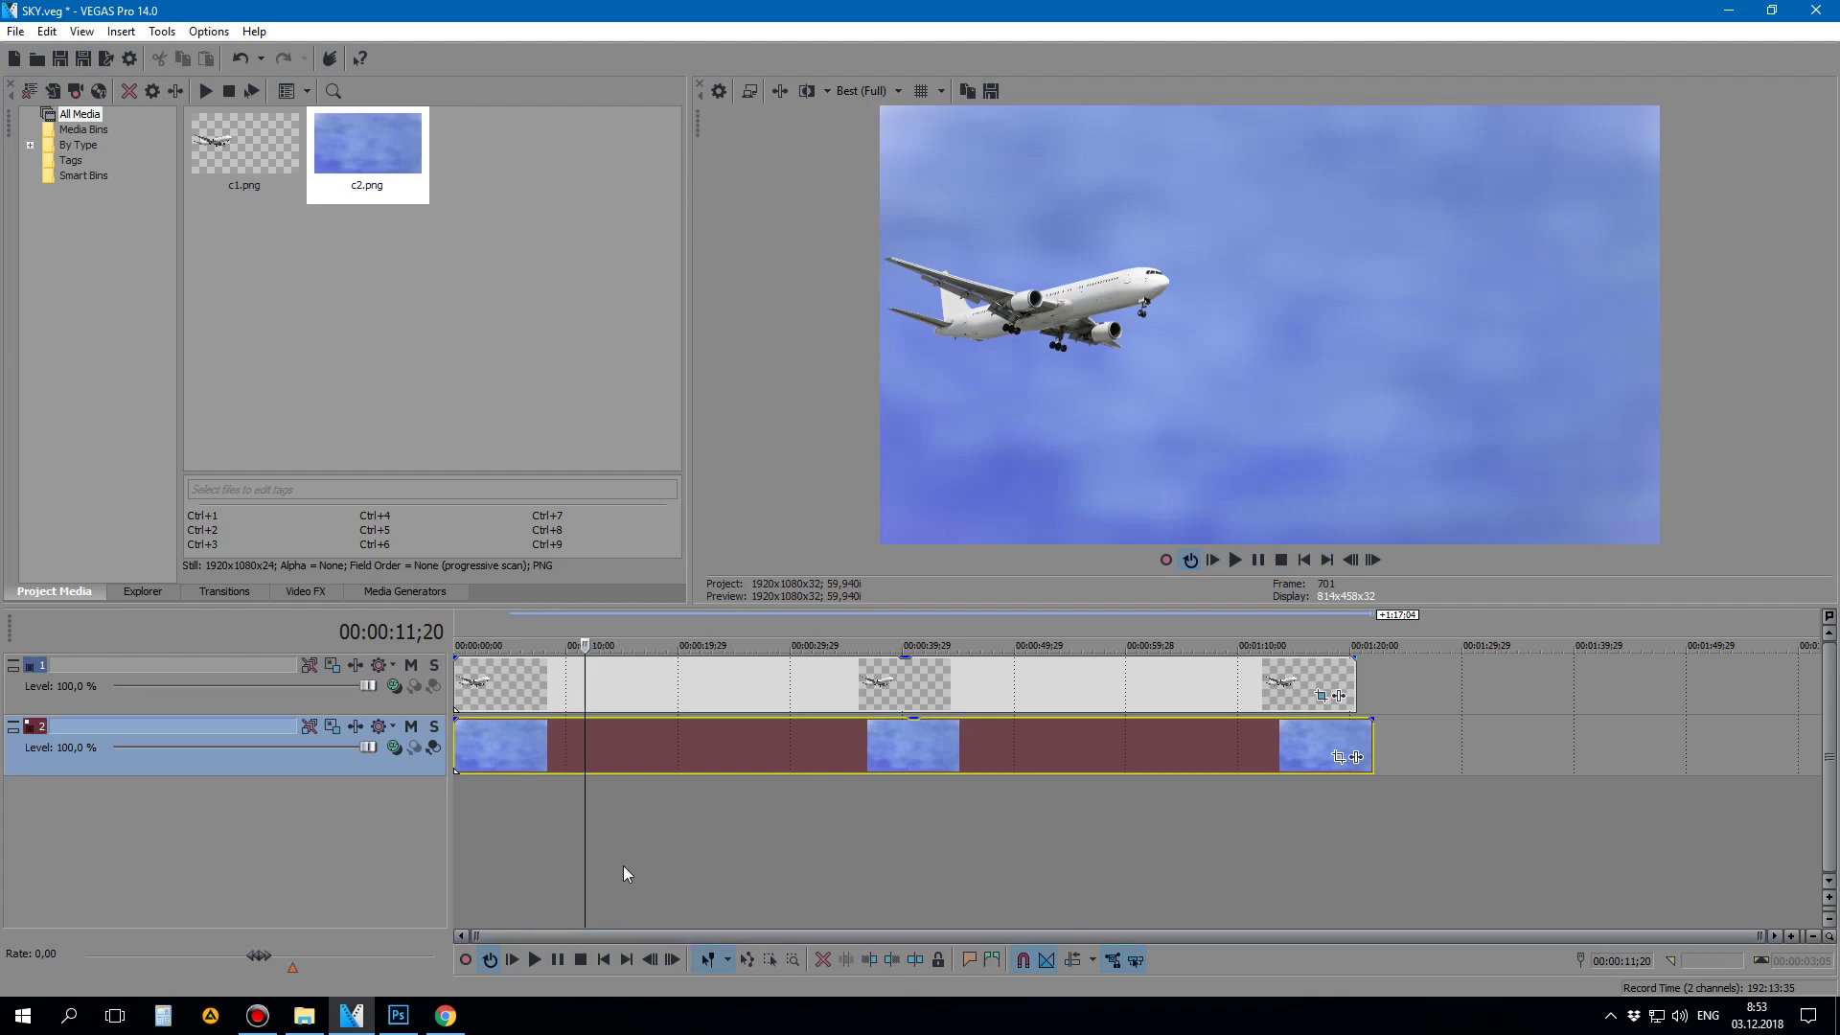
left_click(445, 1015)
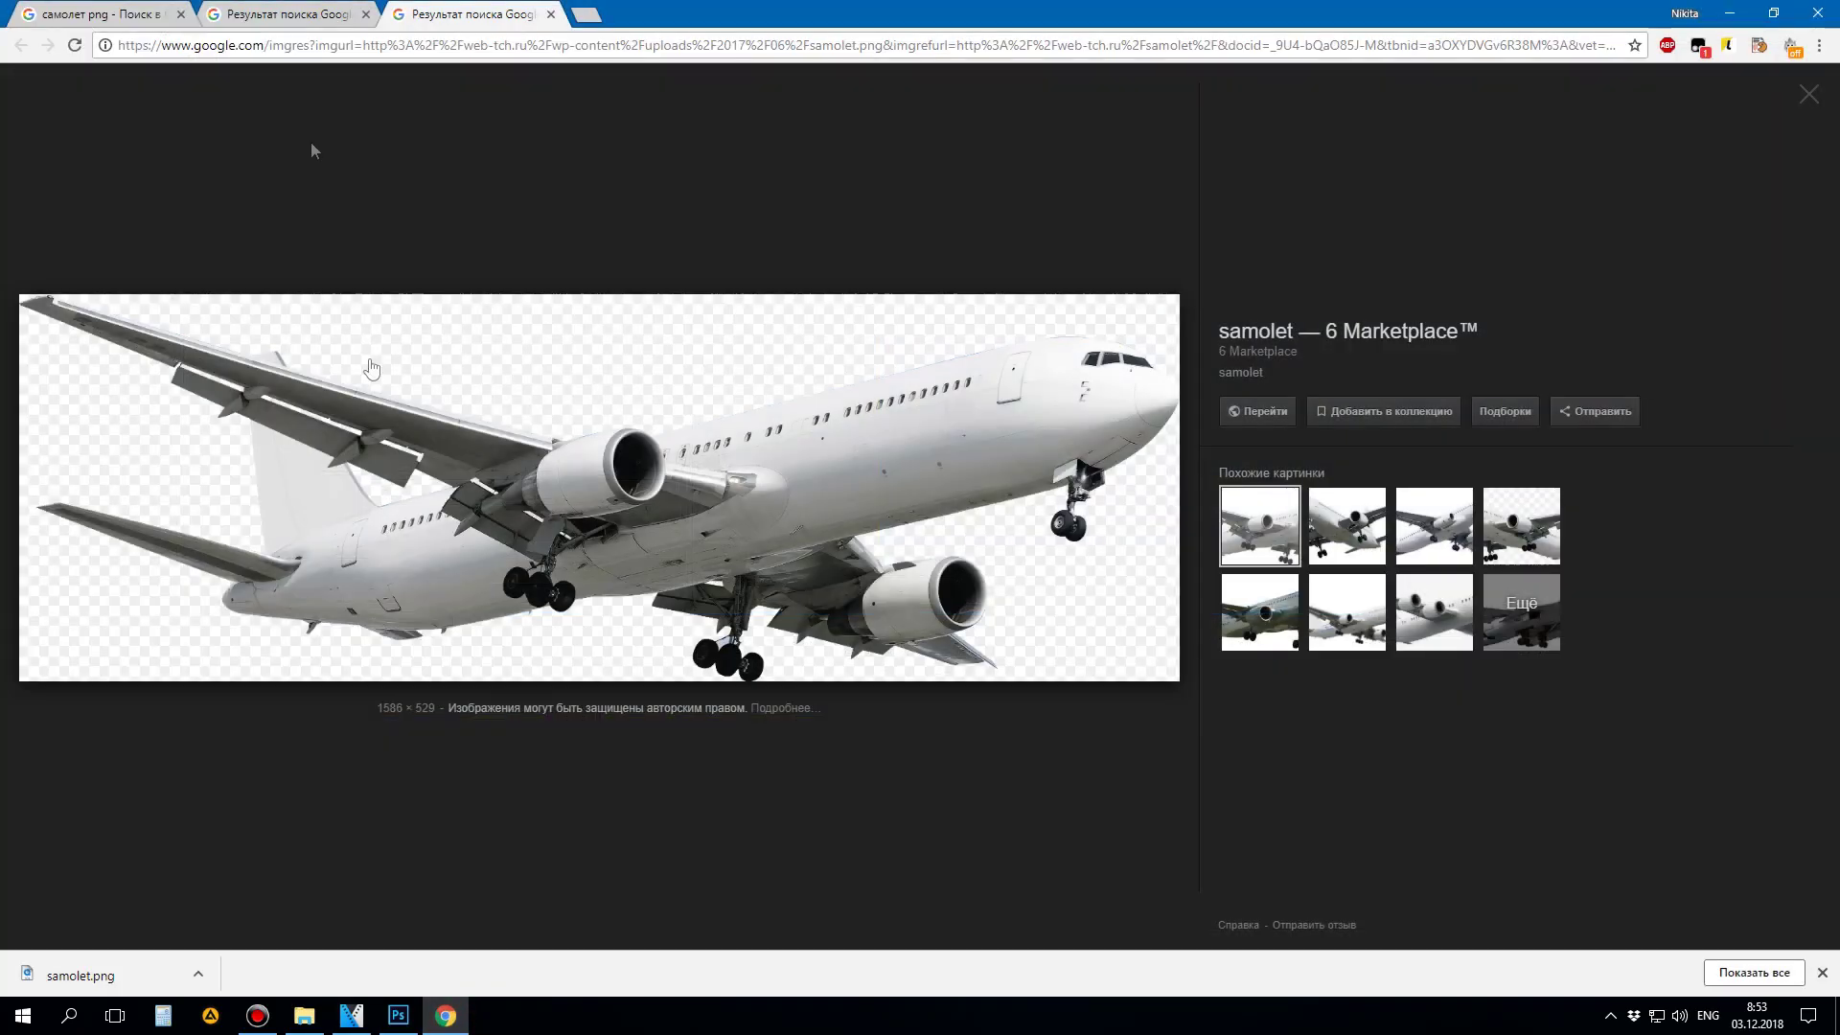
left_click(306, 19)
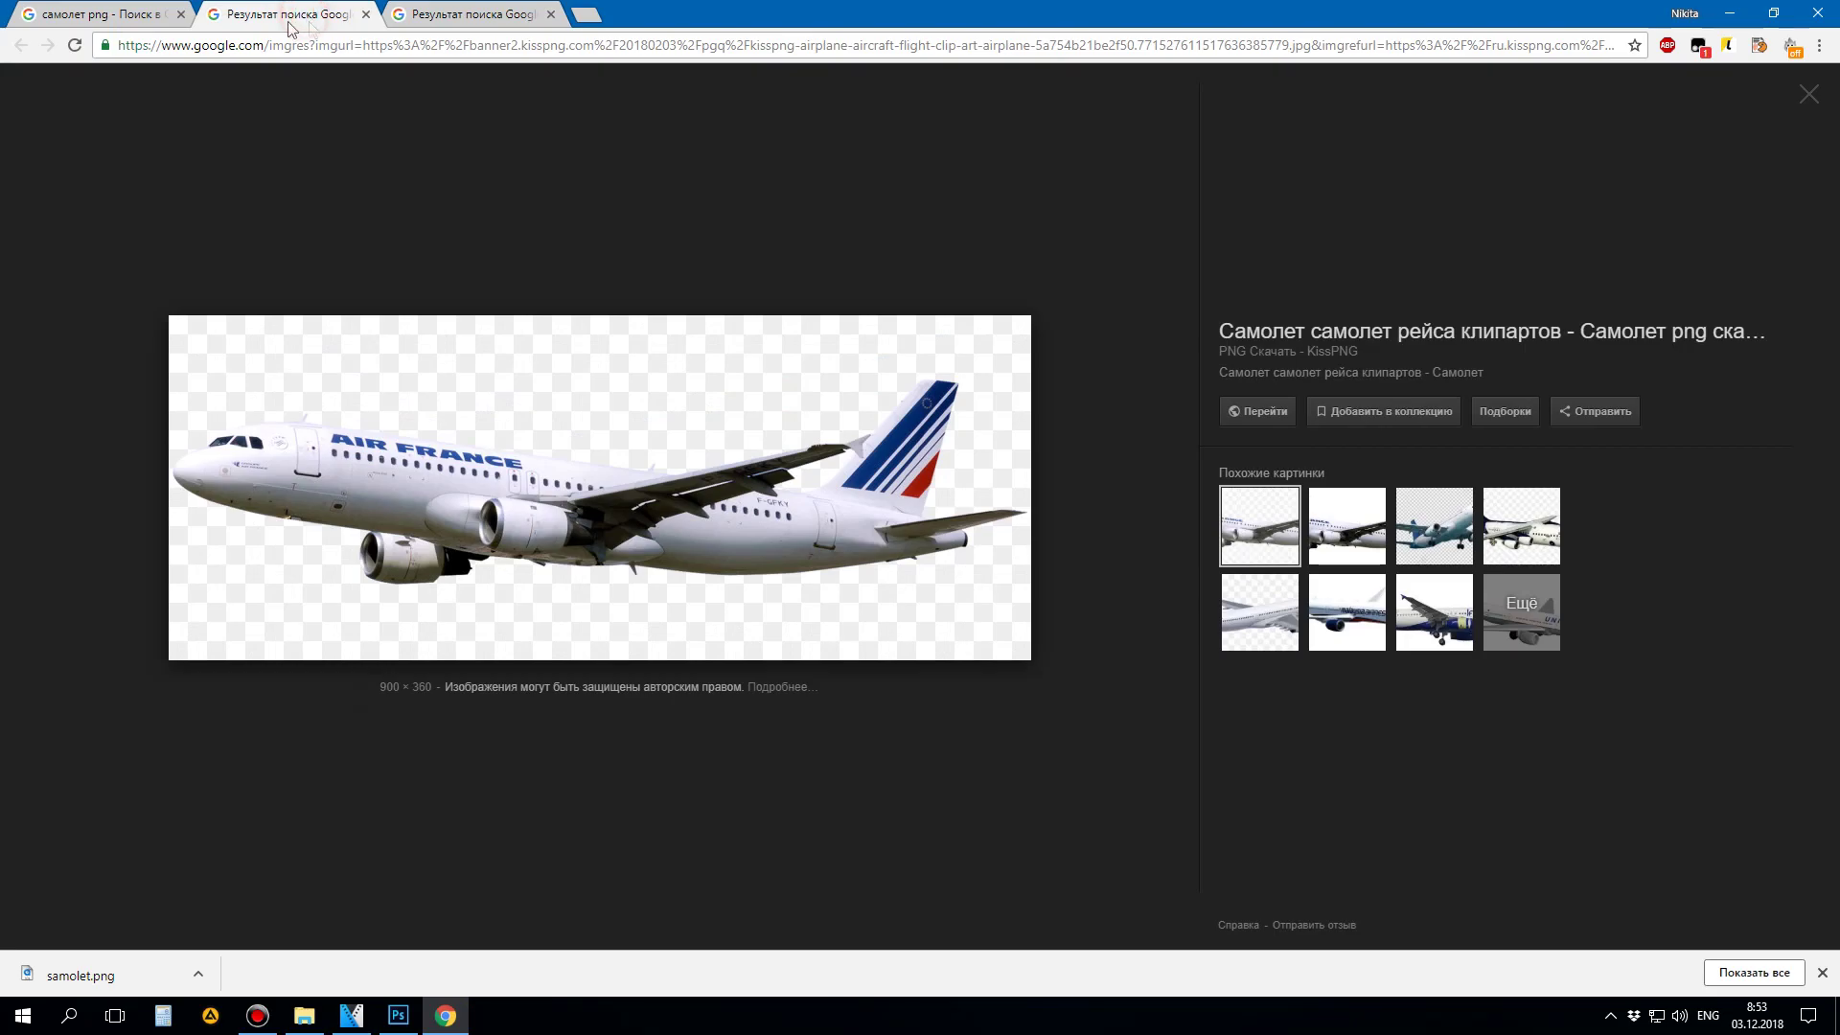
left_click(367, 20)
left_click(367, 19)
Step: Search Google Images for "облако png" in place of the airplane query
scroll(533, 204, "up", 5)
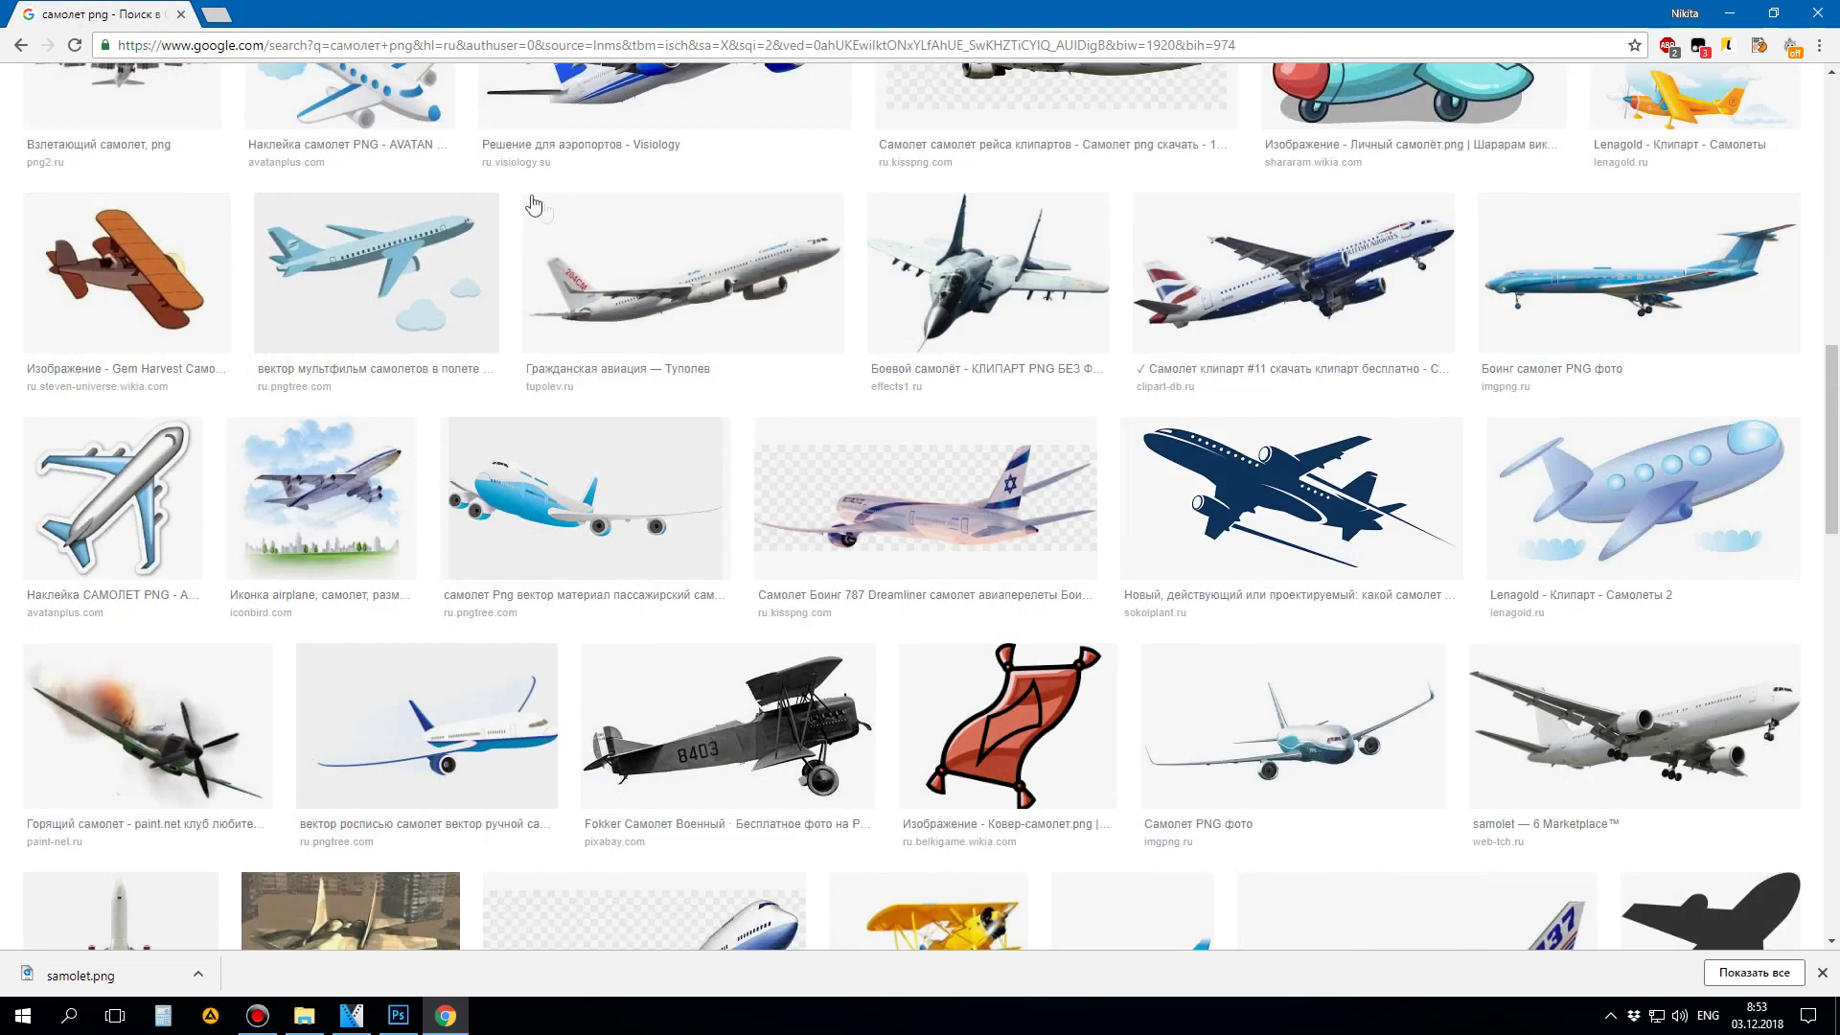
scroll(534, 204, "up", 10)
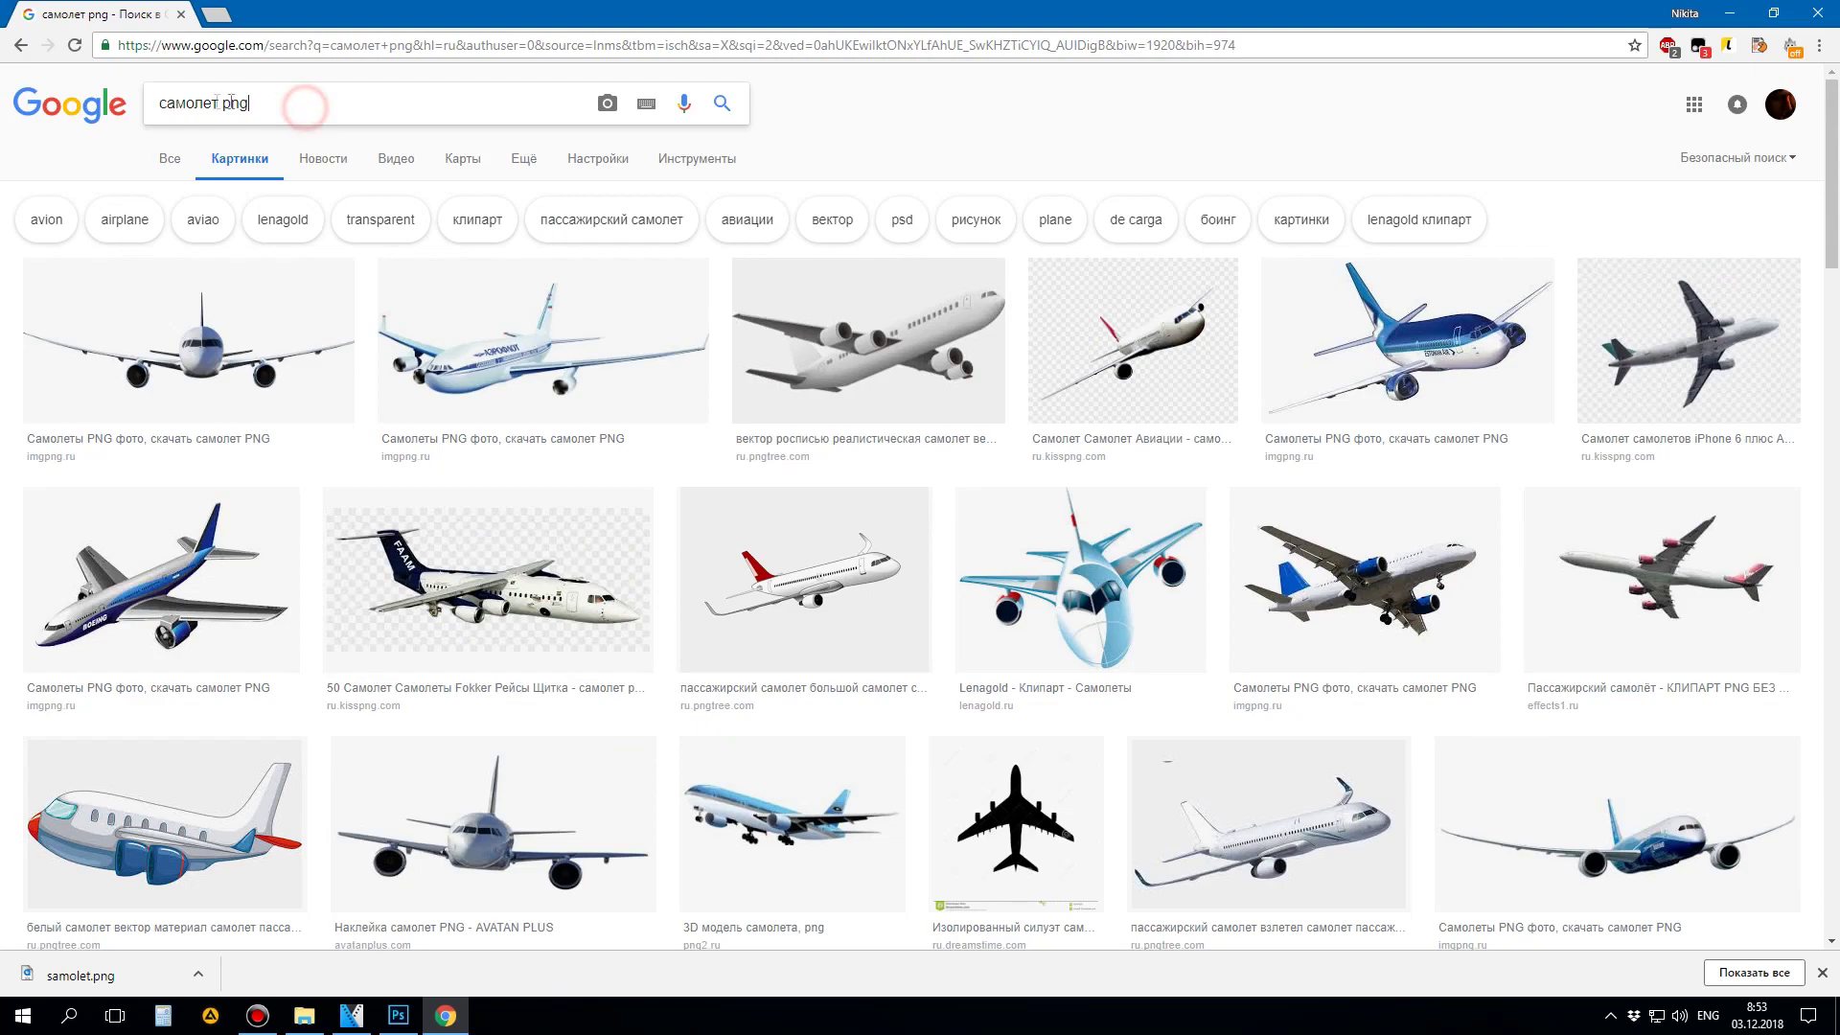
double_click(216, 100)
key("BackSpace")
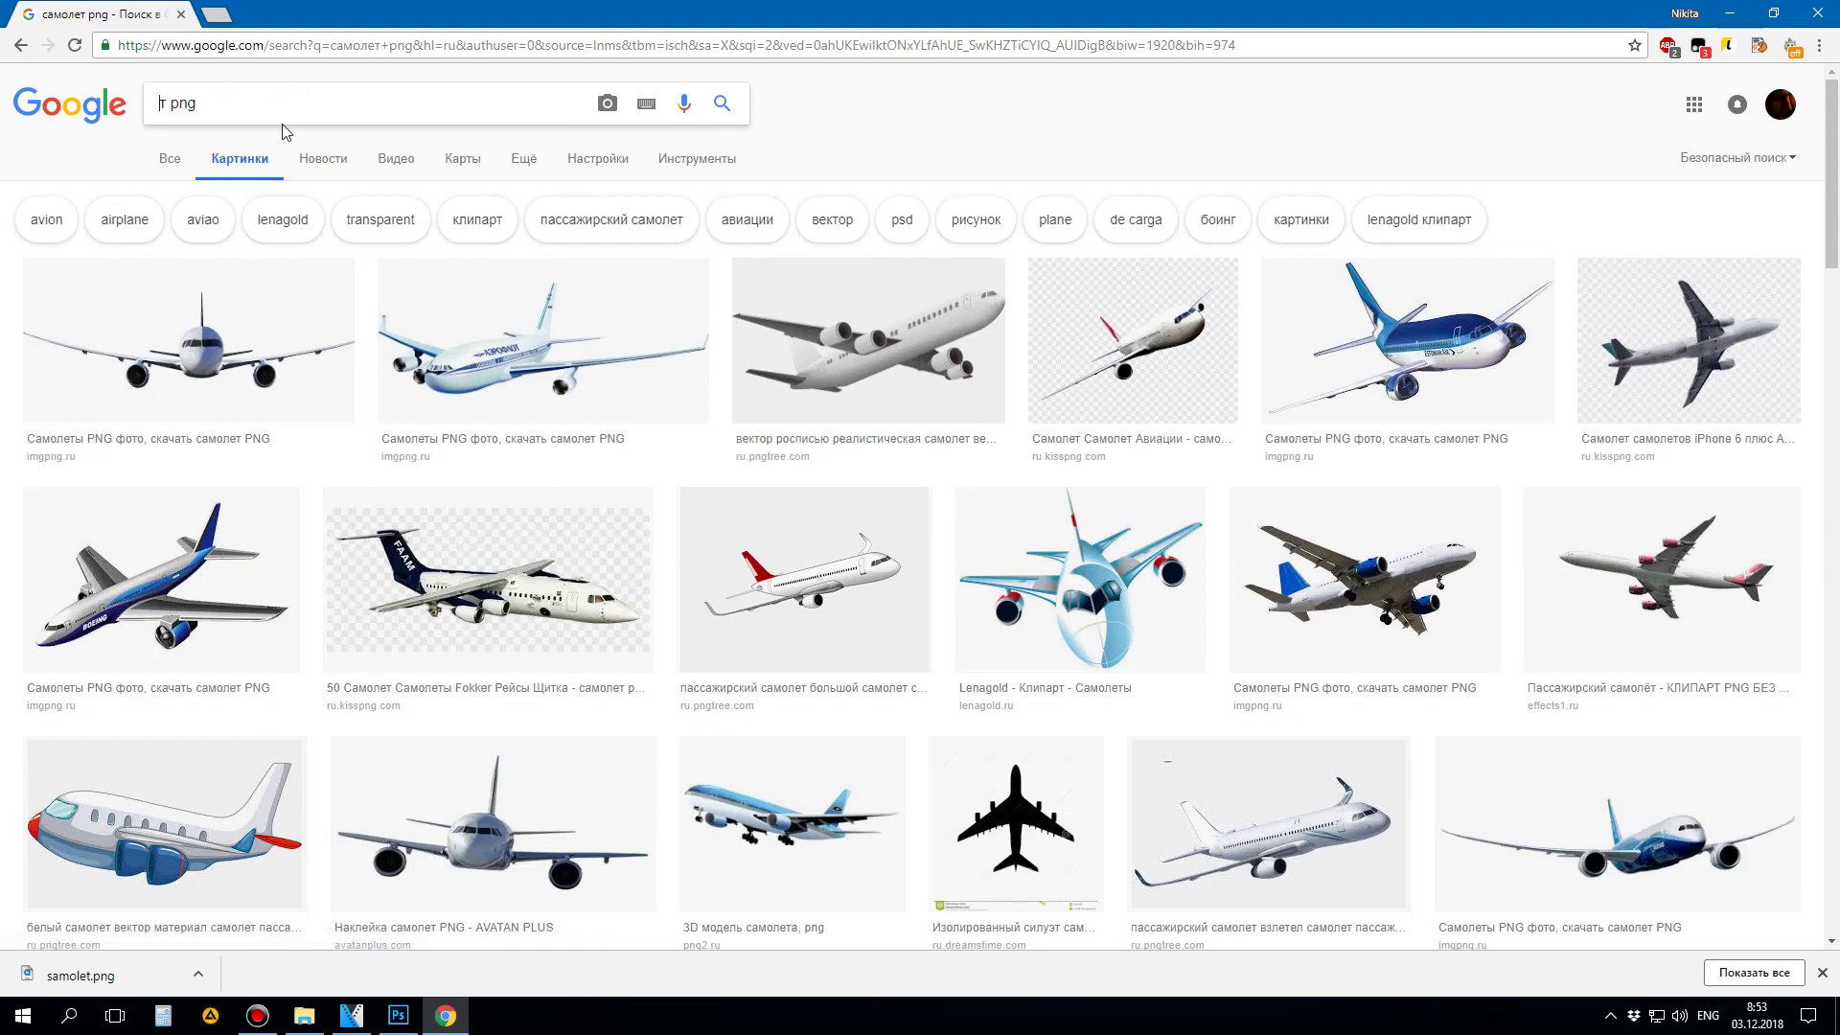
type("j")
key("BackSpace")
key("alt+shift")
type("j,k")
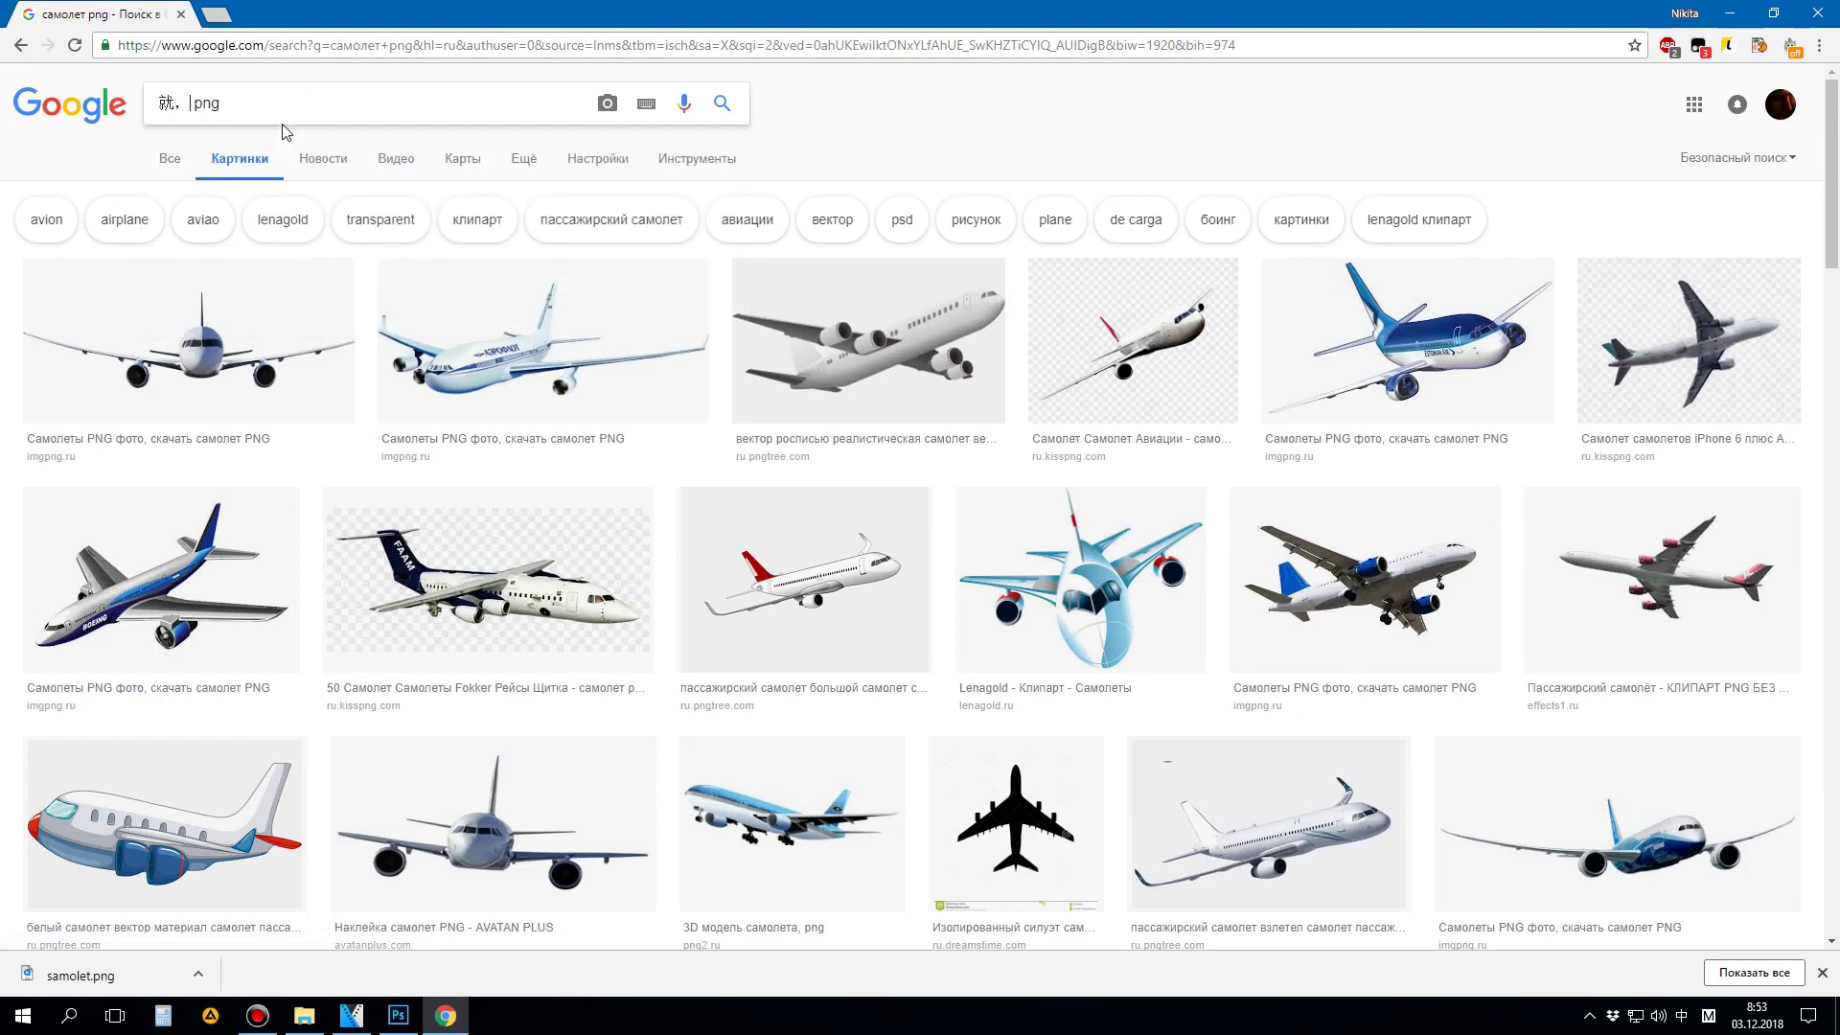
key("BackSpace")
key("BackSpace")
key("BackSpace")
type("обла")
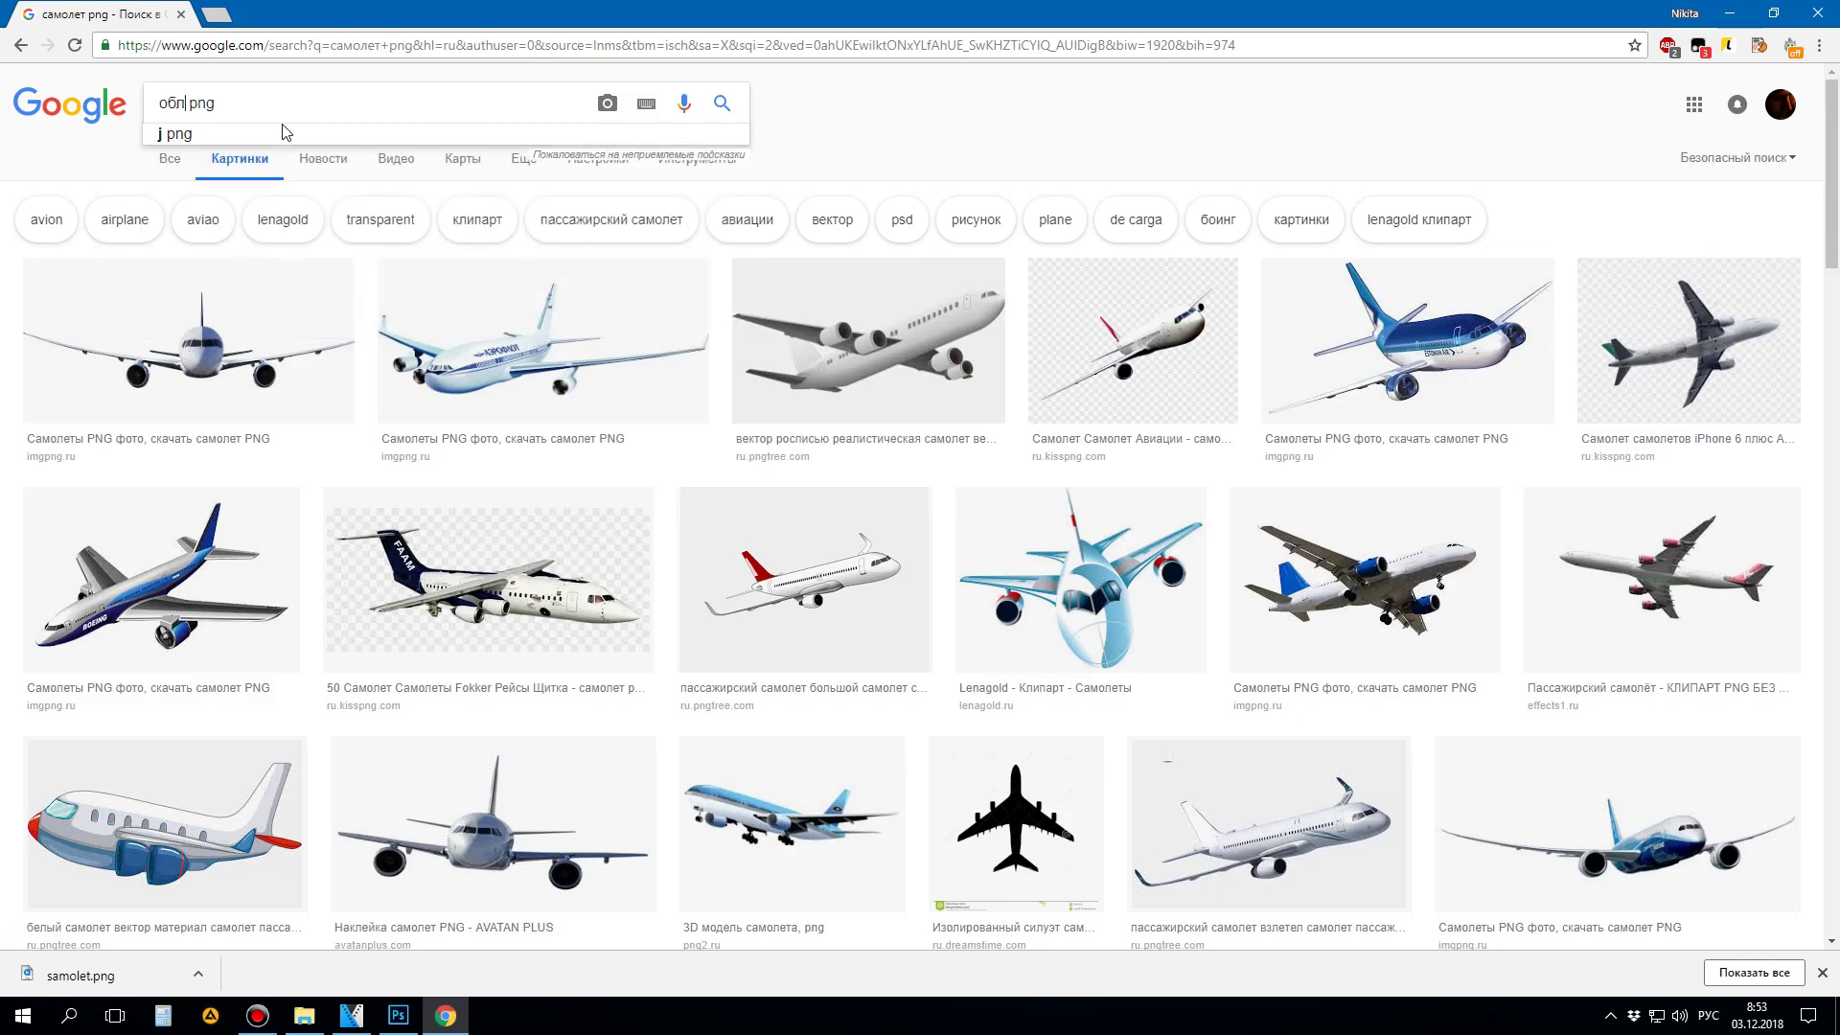
type("ко")
key("Return")
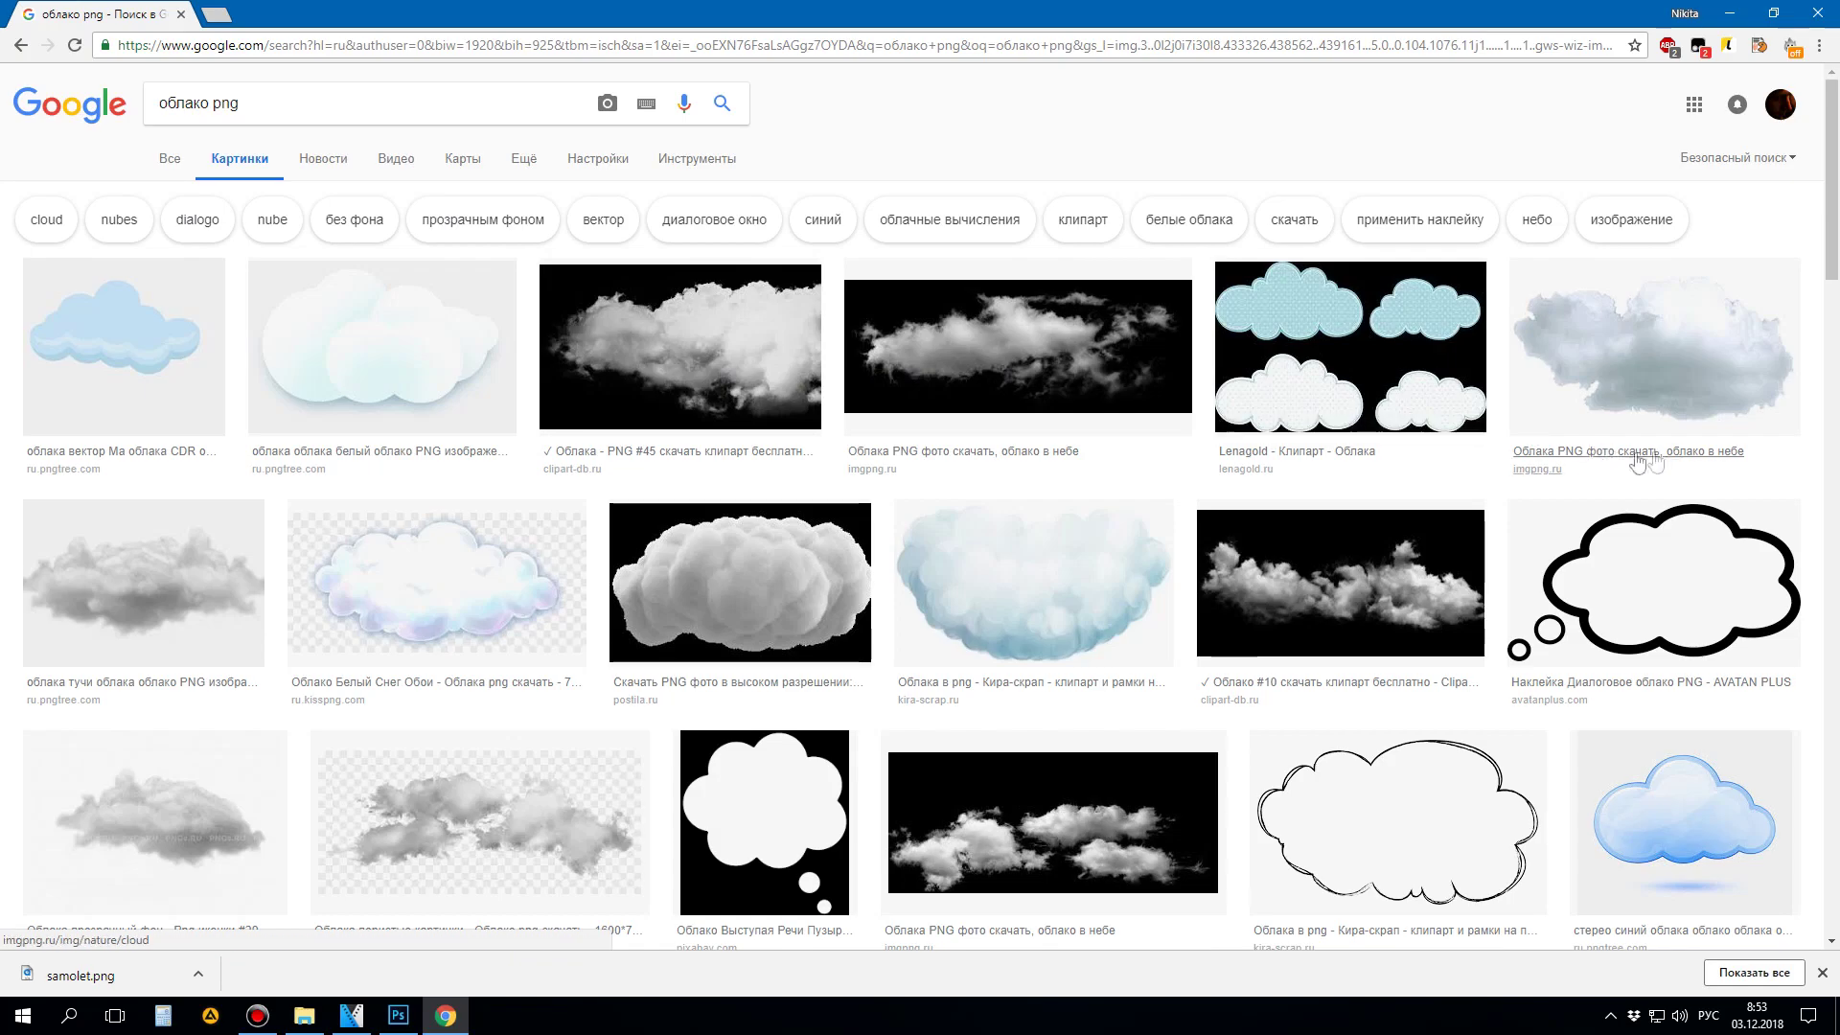
Step: Browse the cloud image results and open several realistic or transparent-background clouds in separate tabs
middle_click(1661, 369)
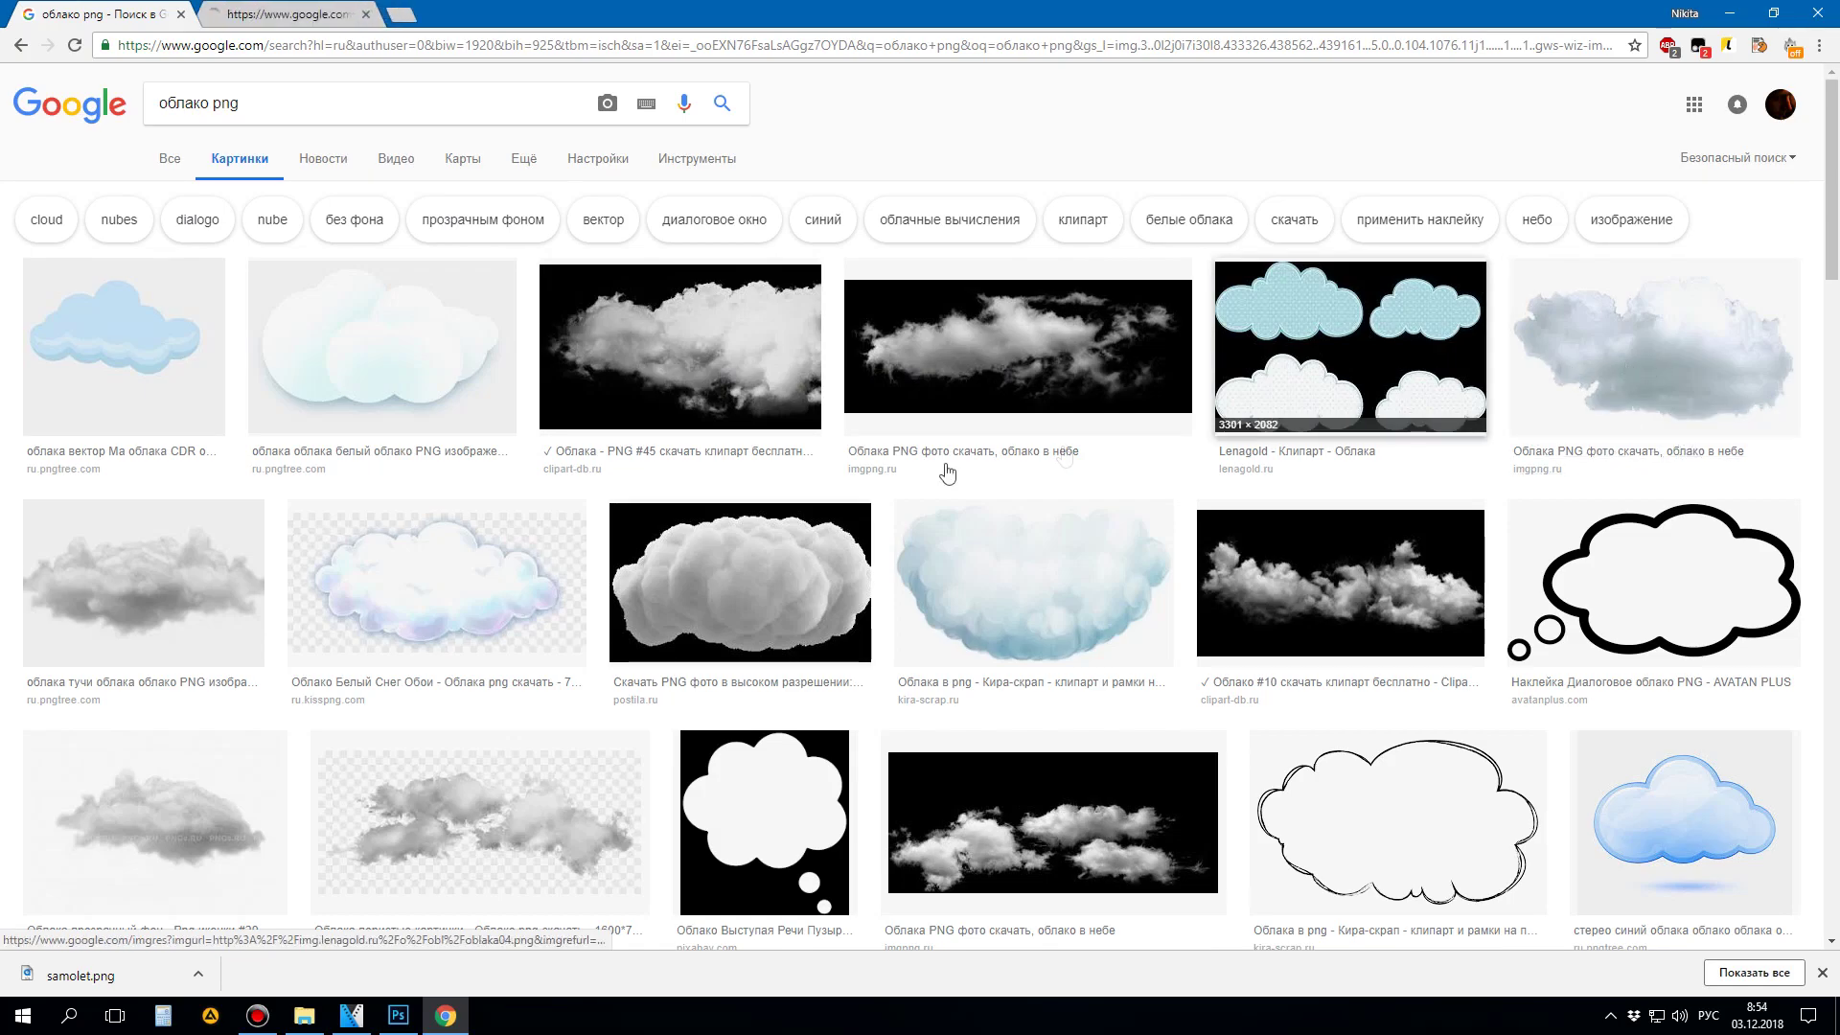
middle_click(128, 599)
scroll(247, 562, "down", 3)
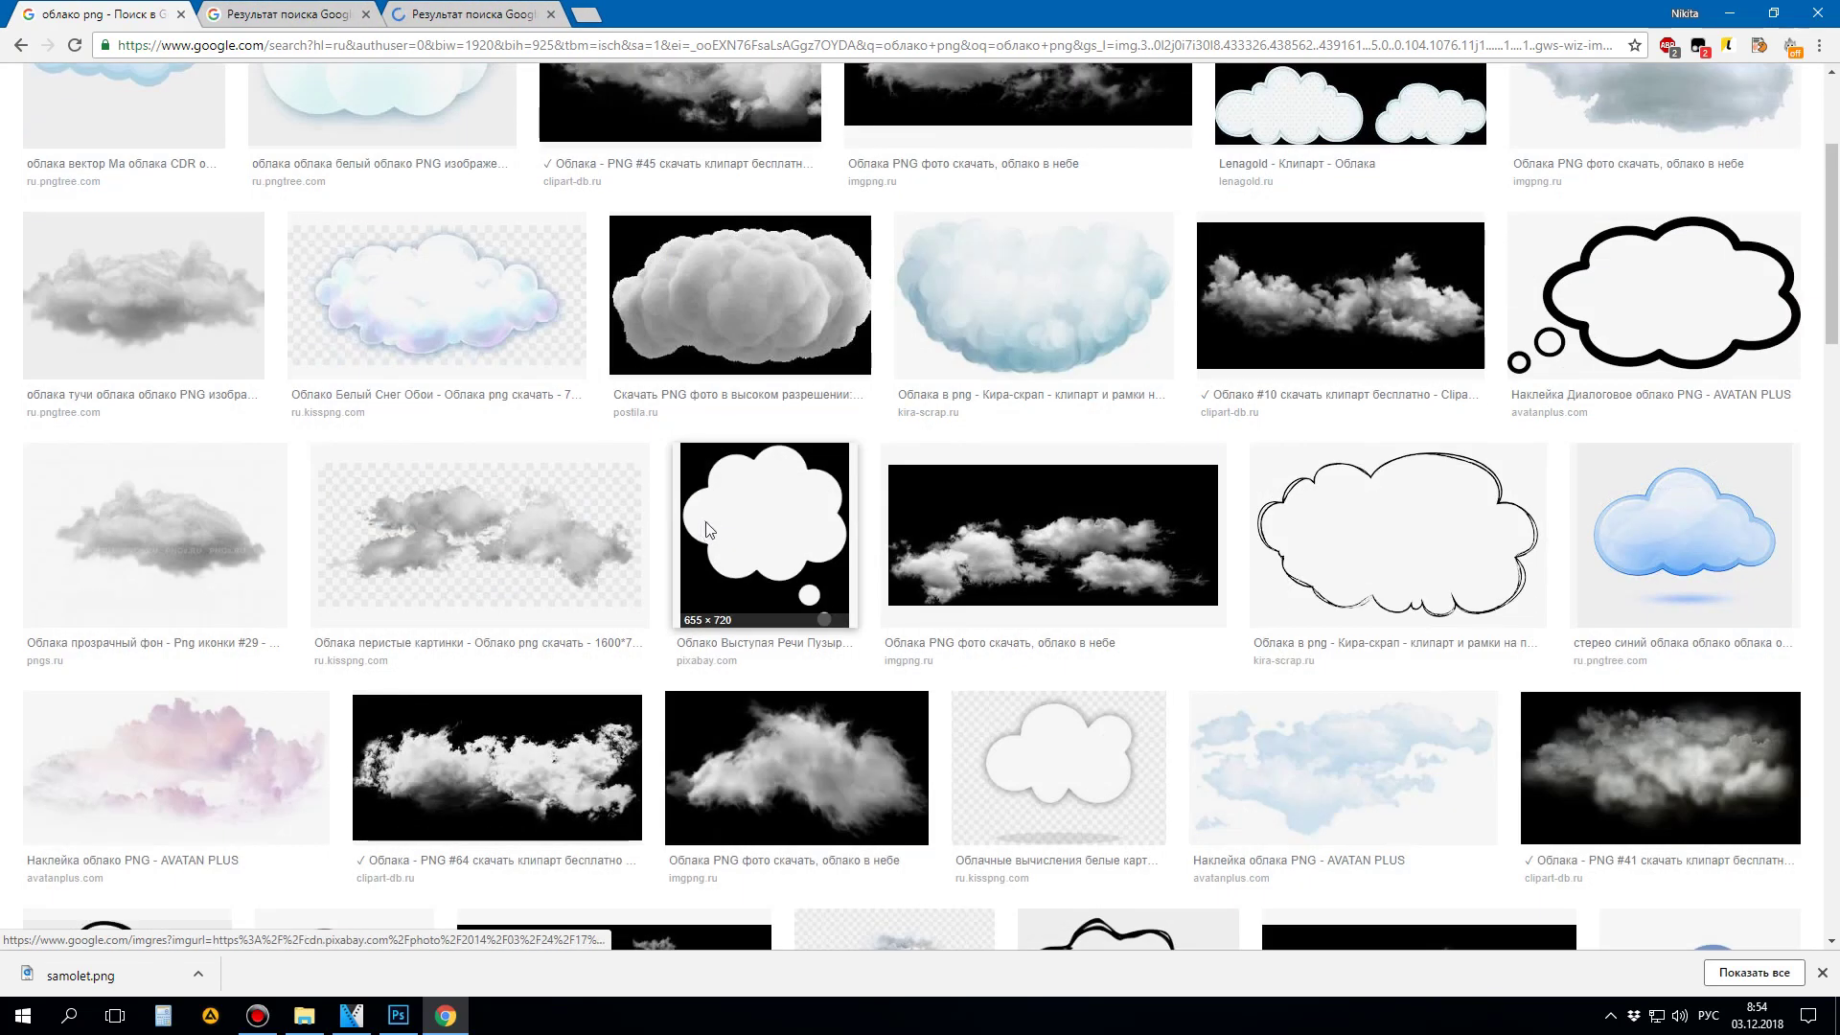
middle_click(451, 317)
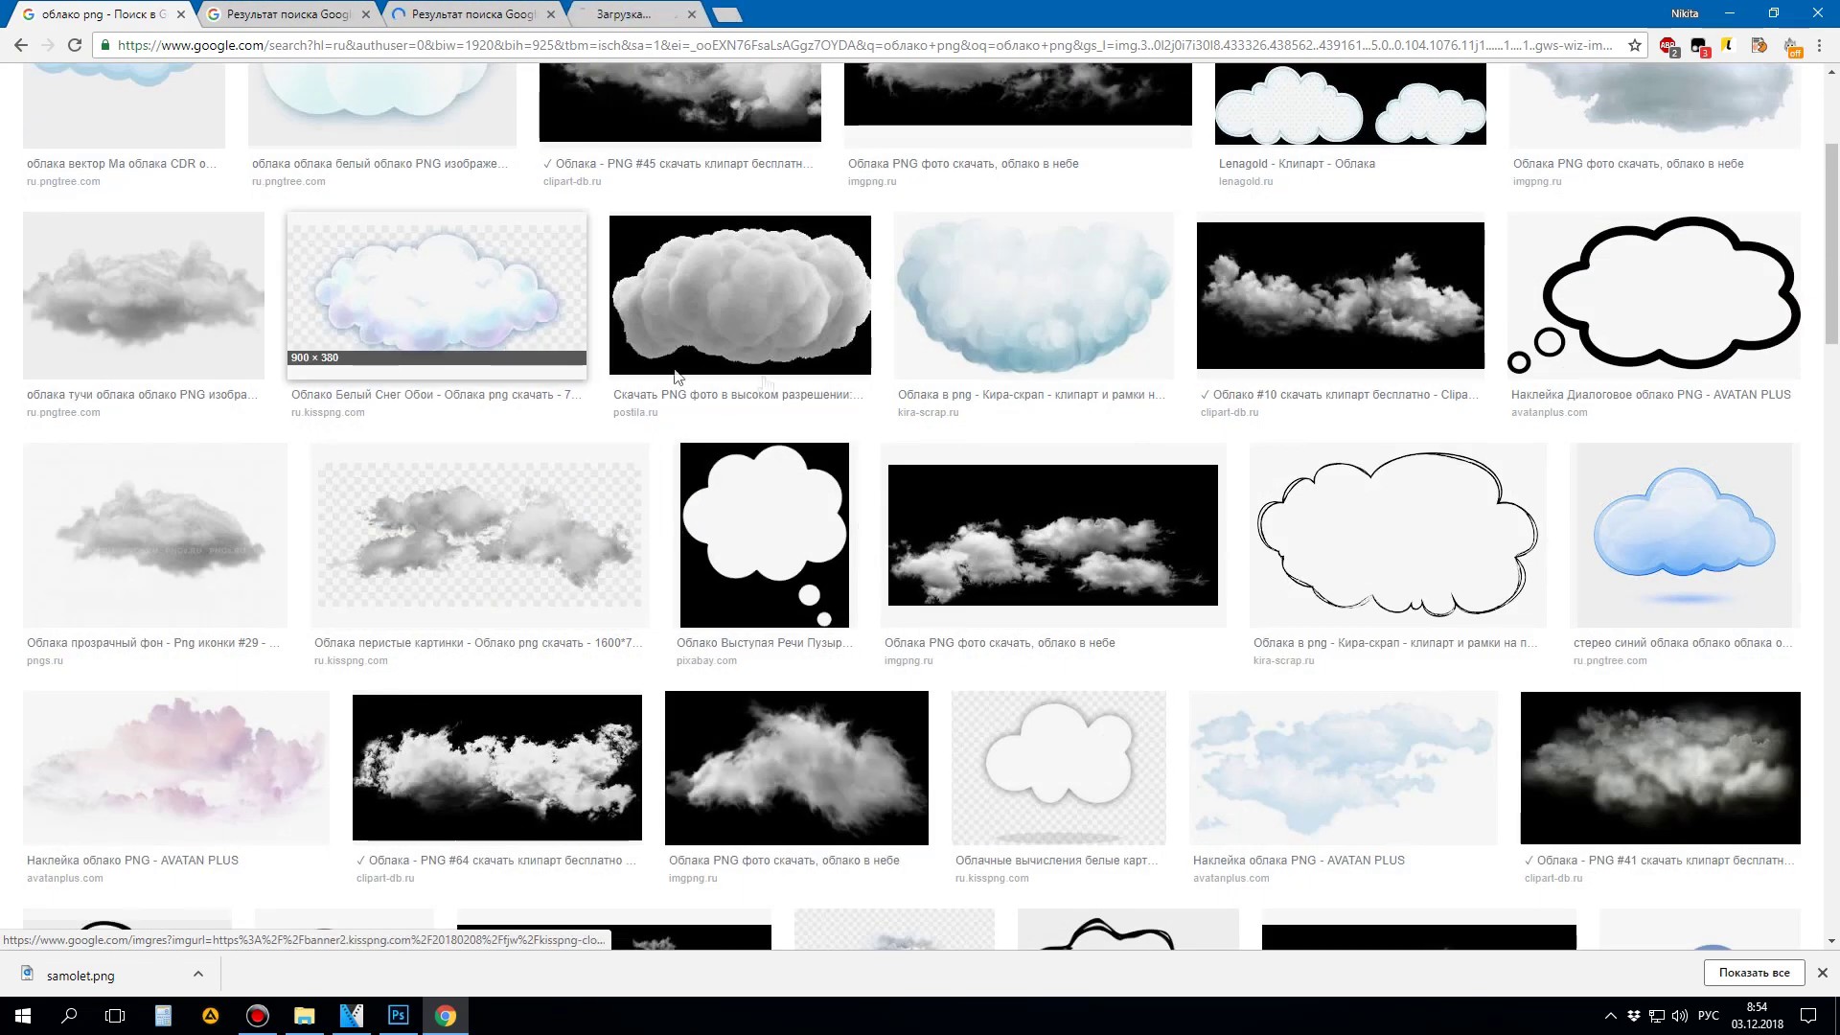
middle_click(1308, 750)
scroll(623, 748, "down", 3)
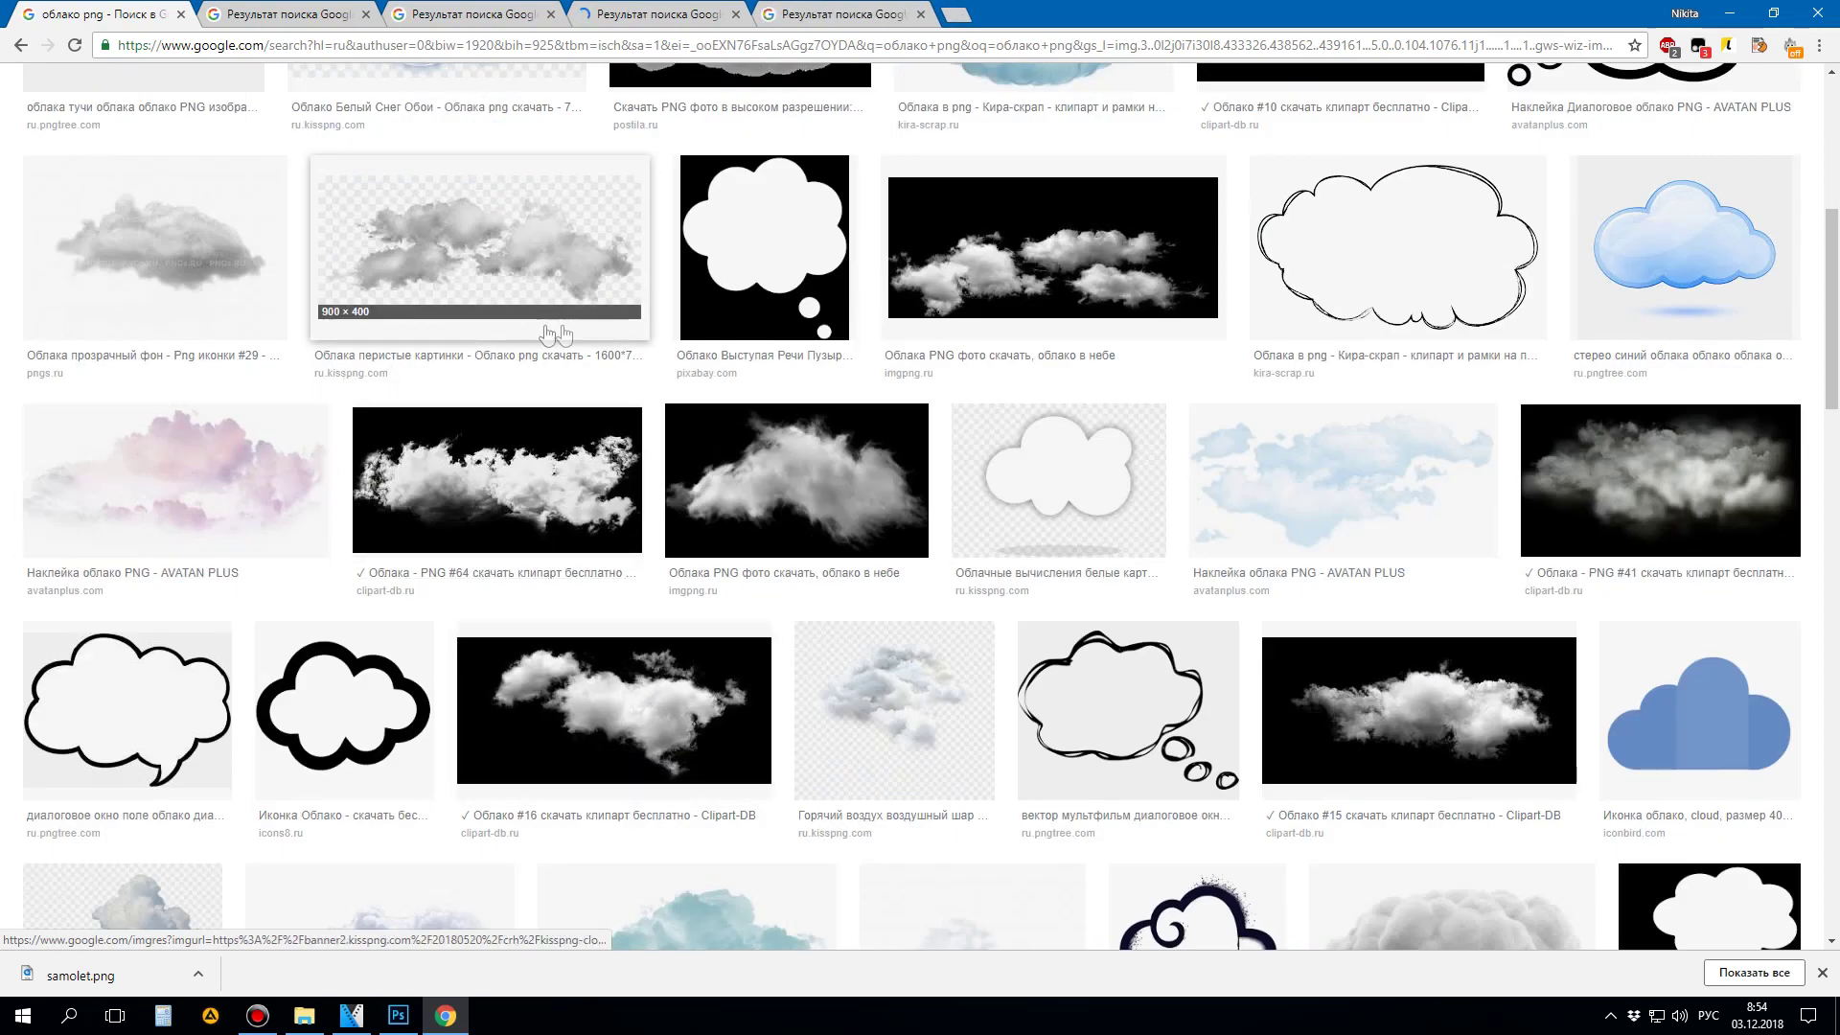
middle_click(502, 244)
scroll(1054, 431, "down", 3)
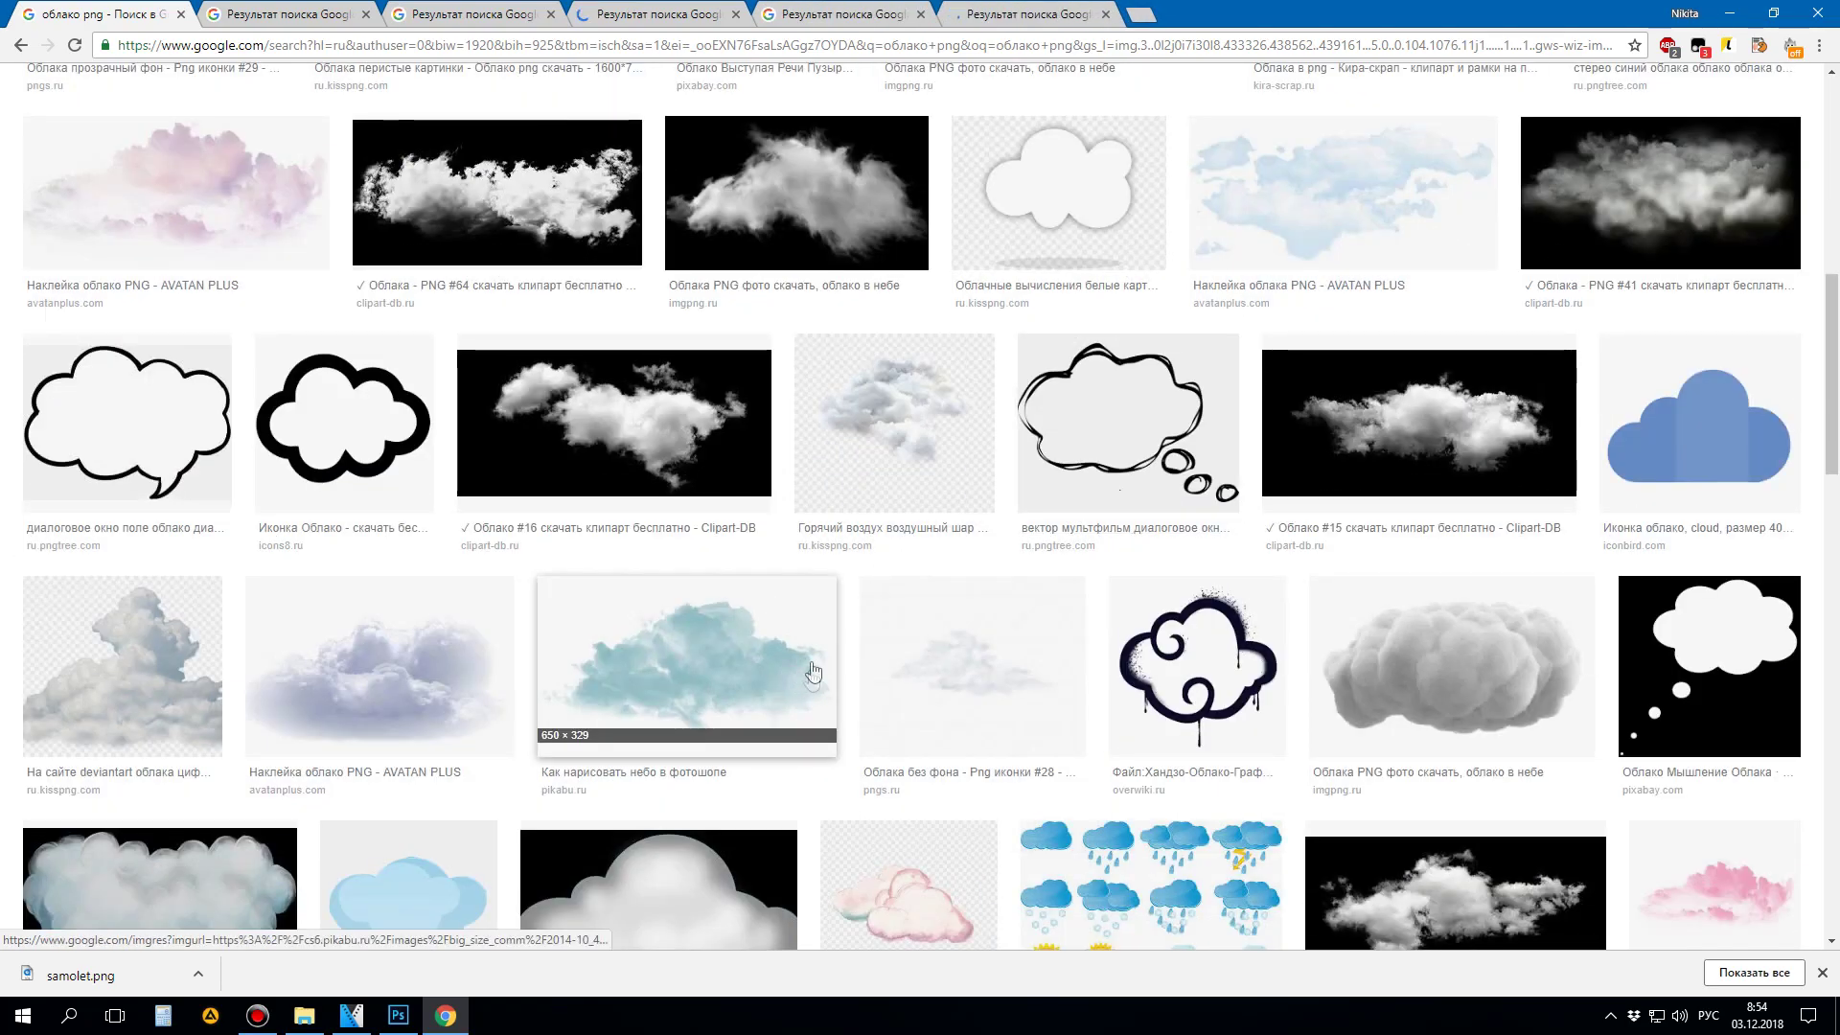
middle_click(124, 670)
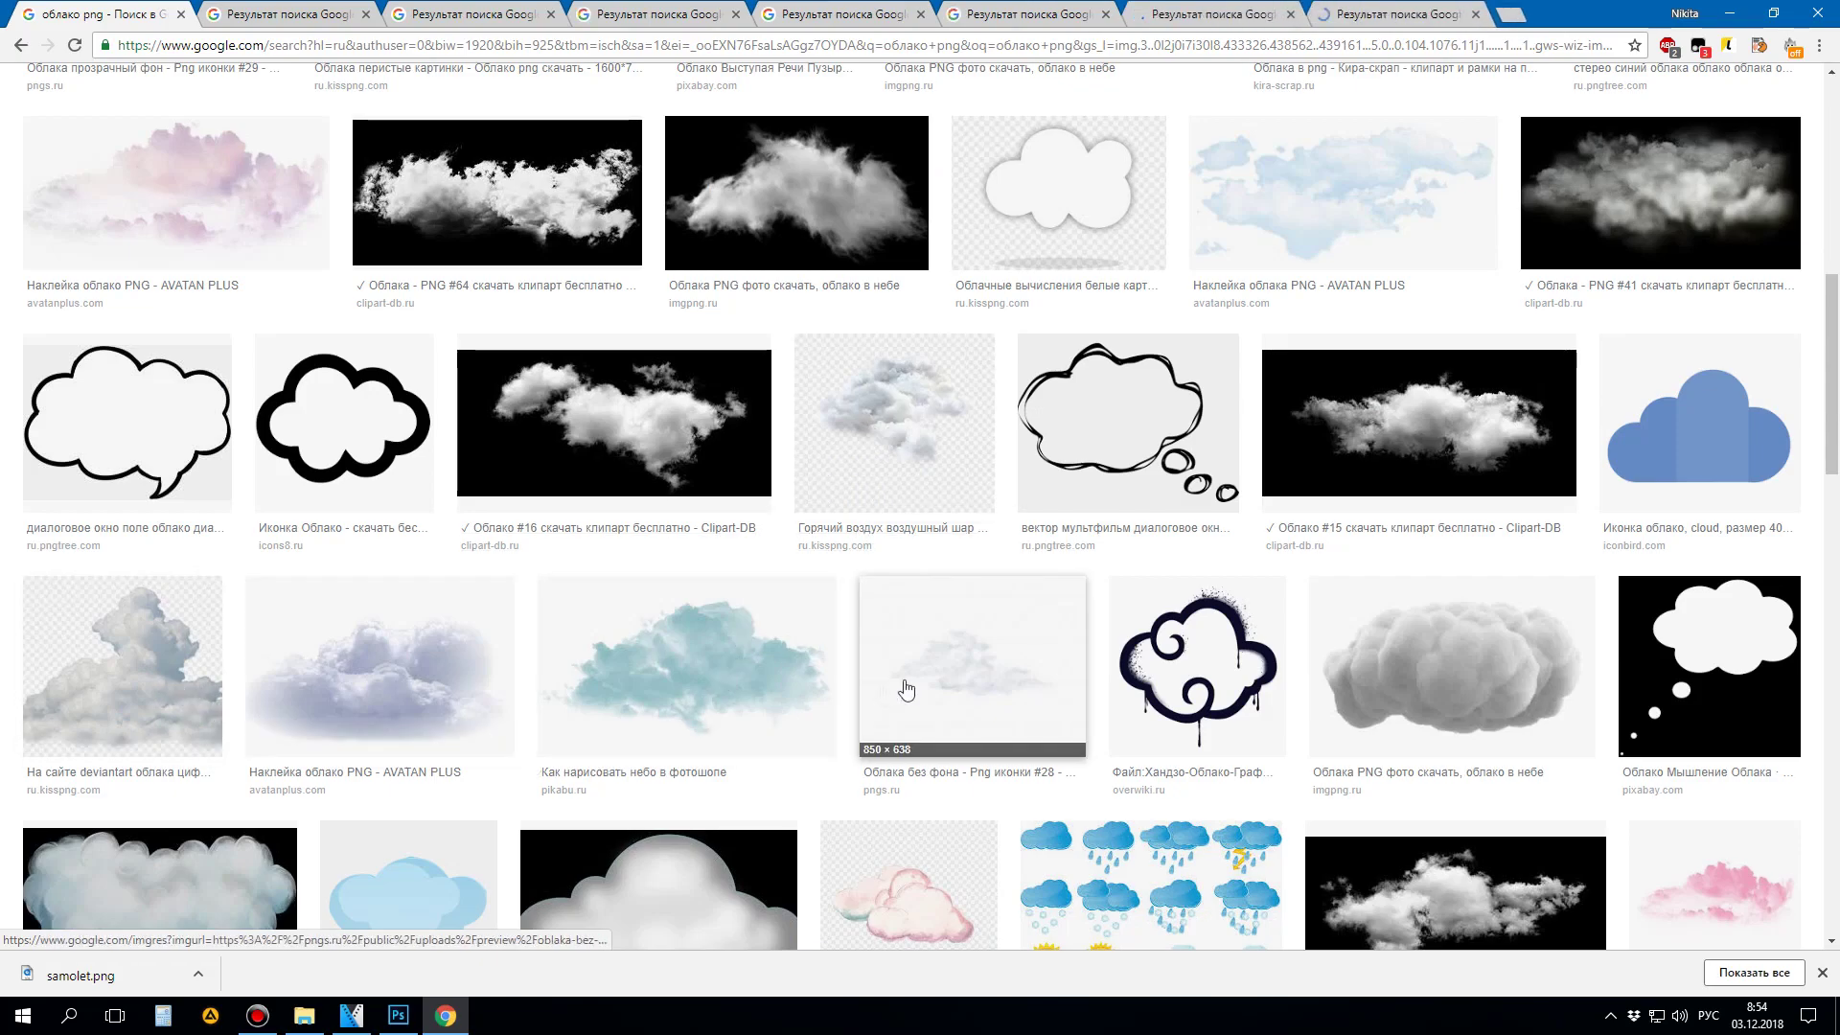
scroll(356, 445, "down", 3)
scroll(882, 479, "up", 1)
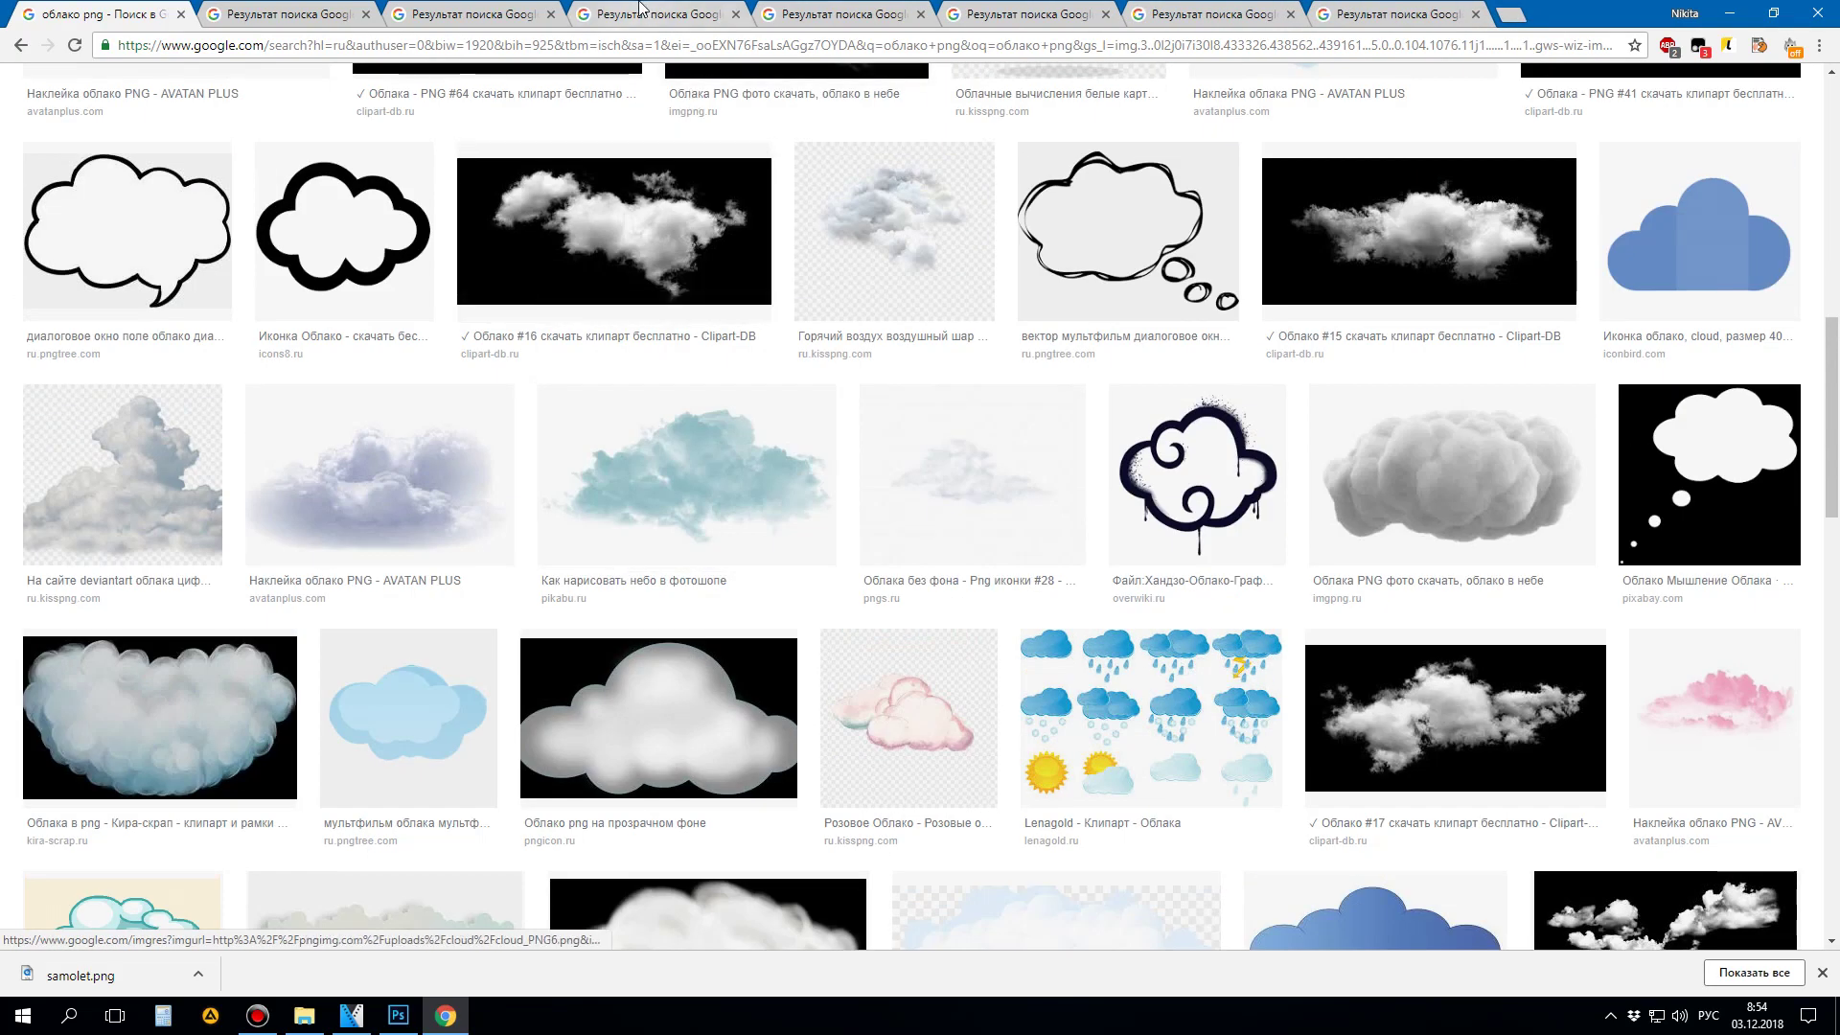
Step: Examine the grey cloud result with three of its related images, and compare it with the white snow cloud image
left_click(447, 14)
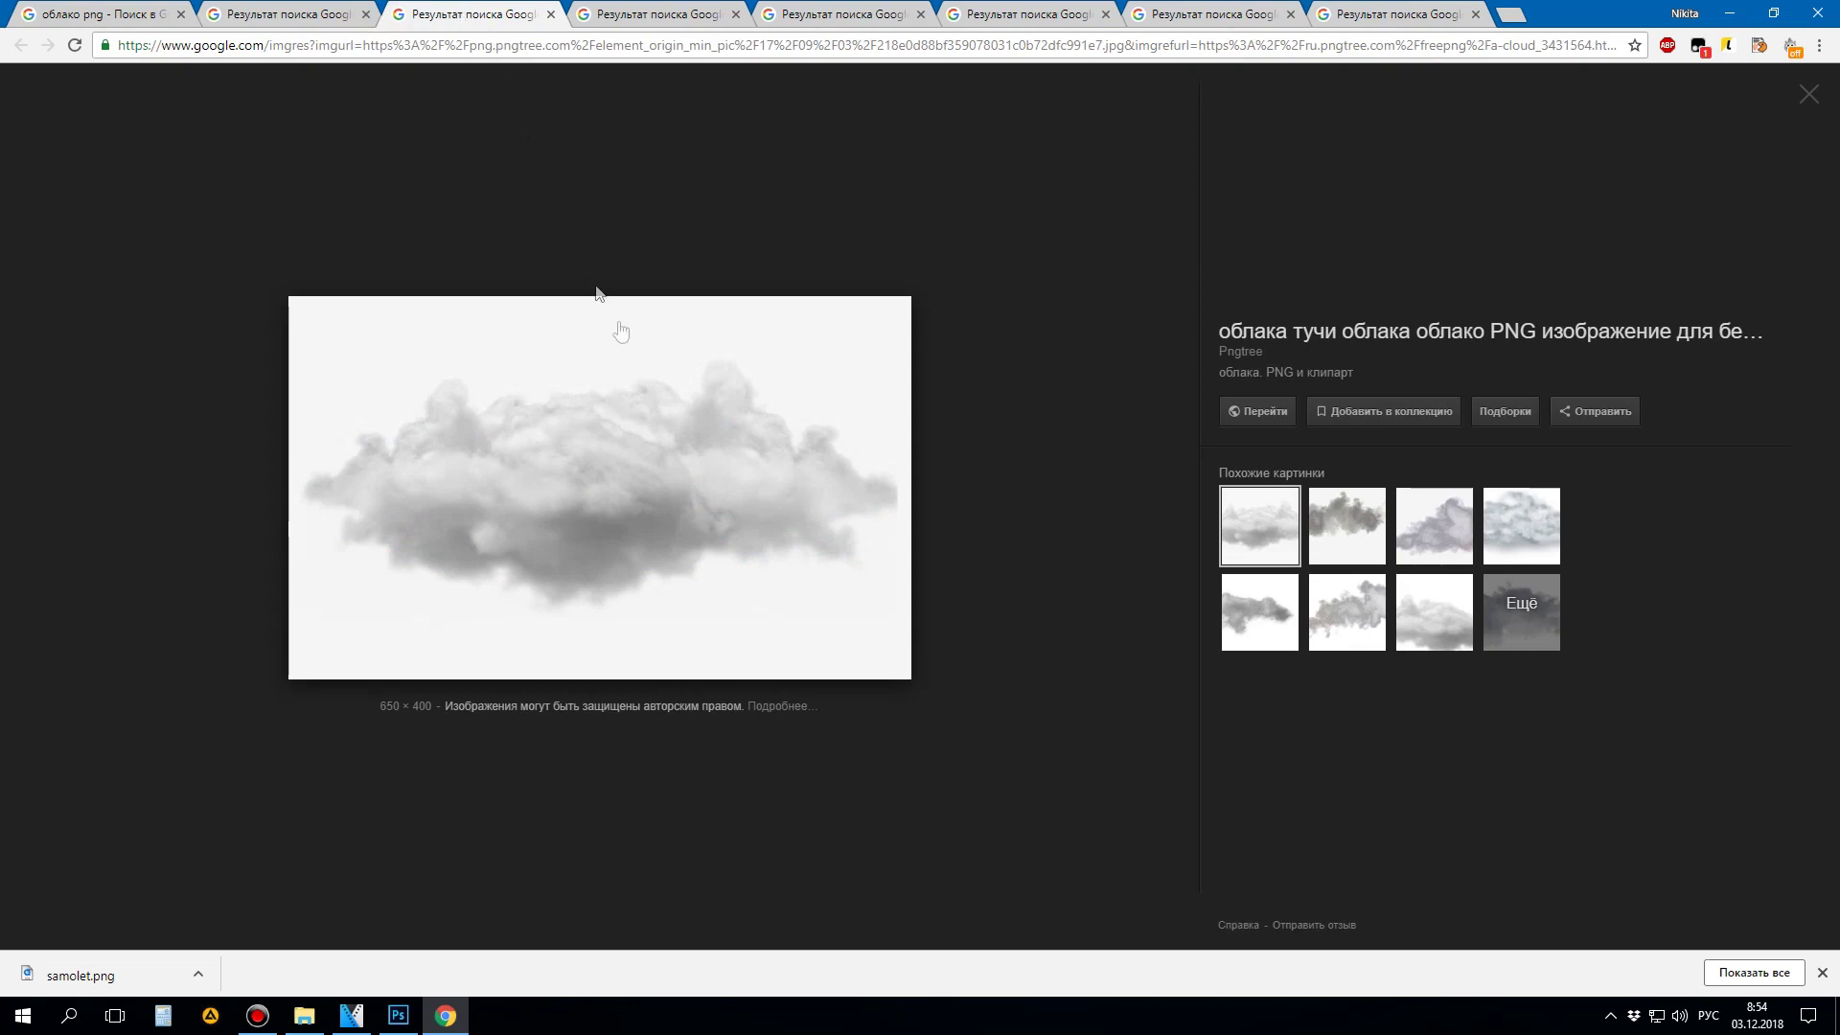
left_click(1327, 510)
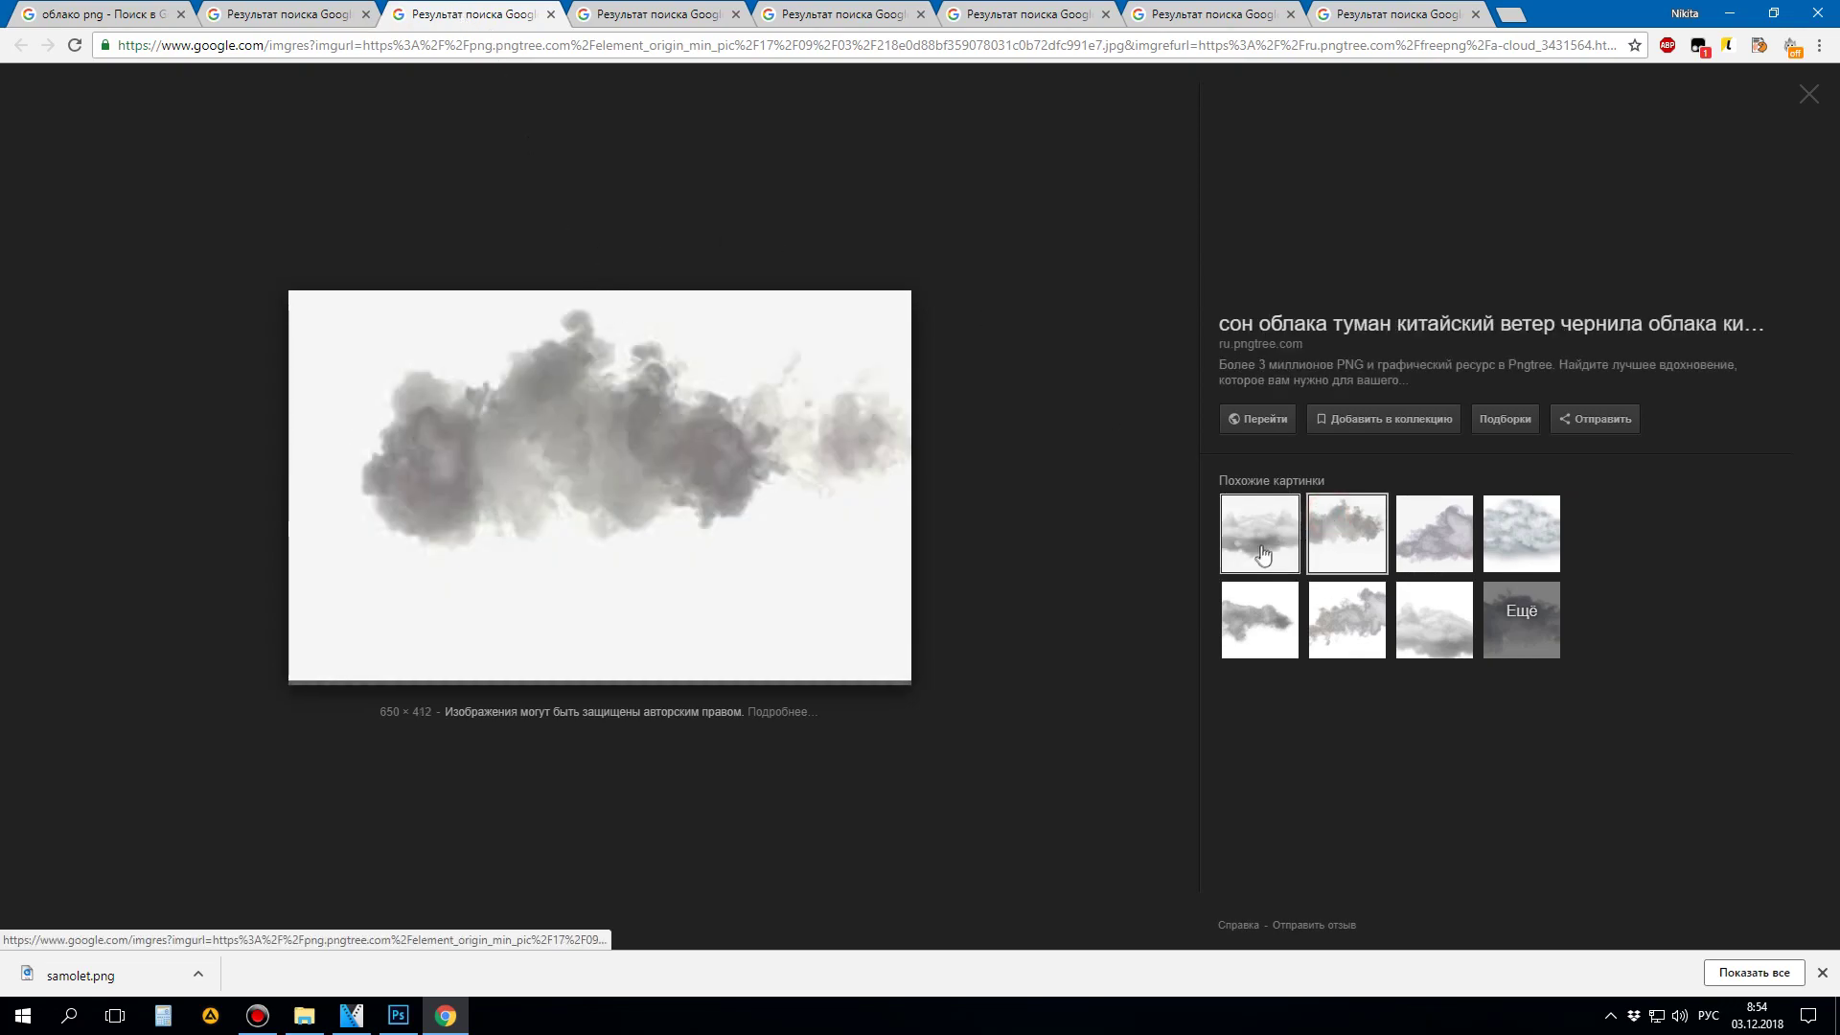
left_click(1253, 627)
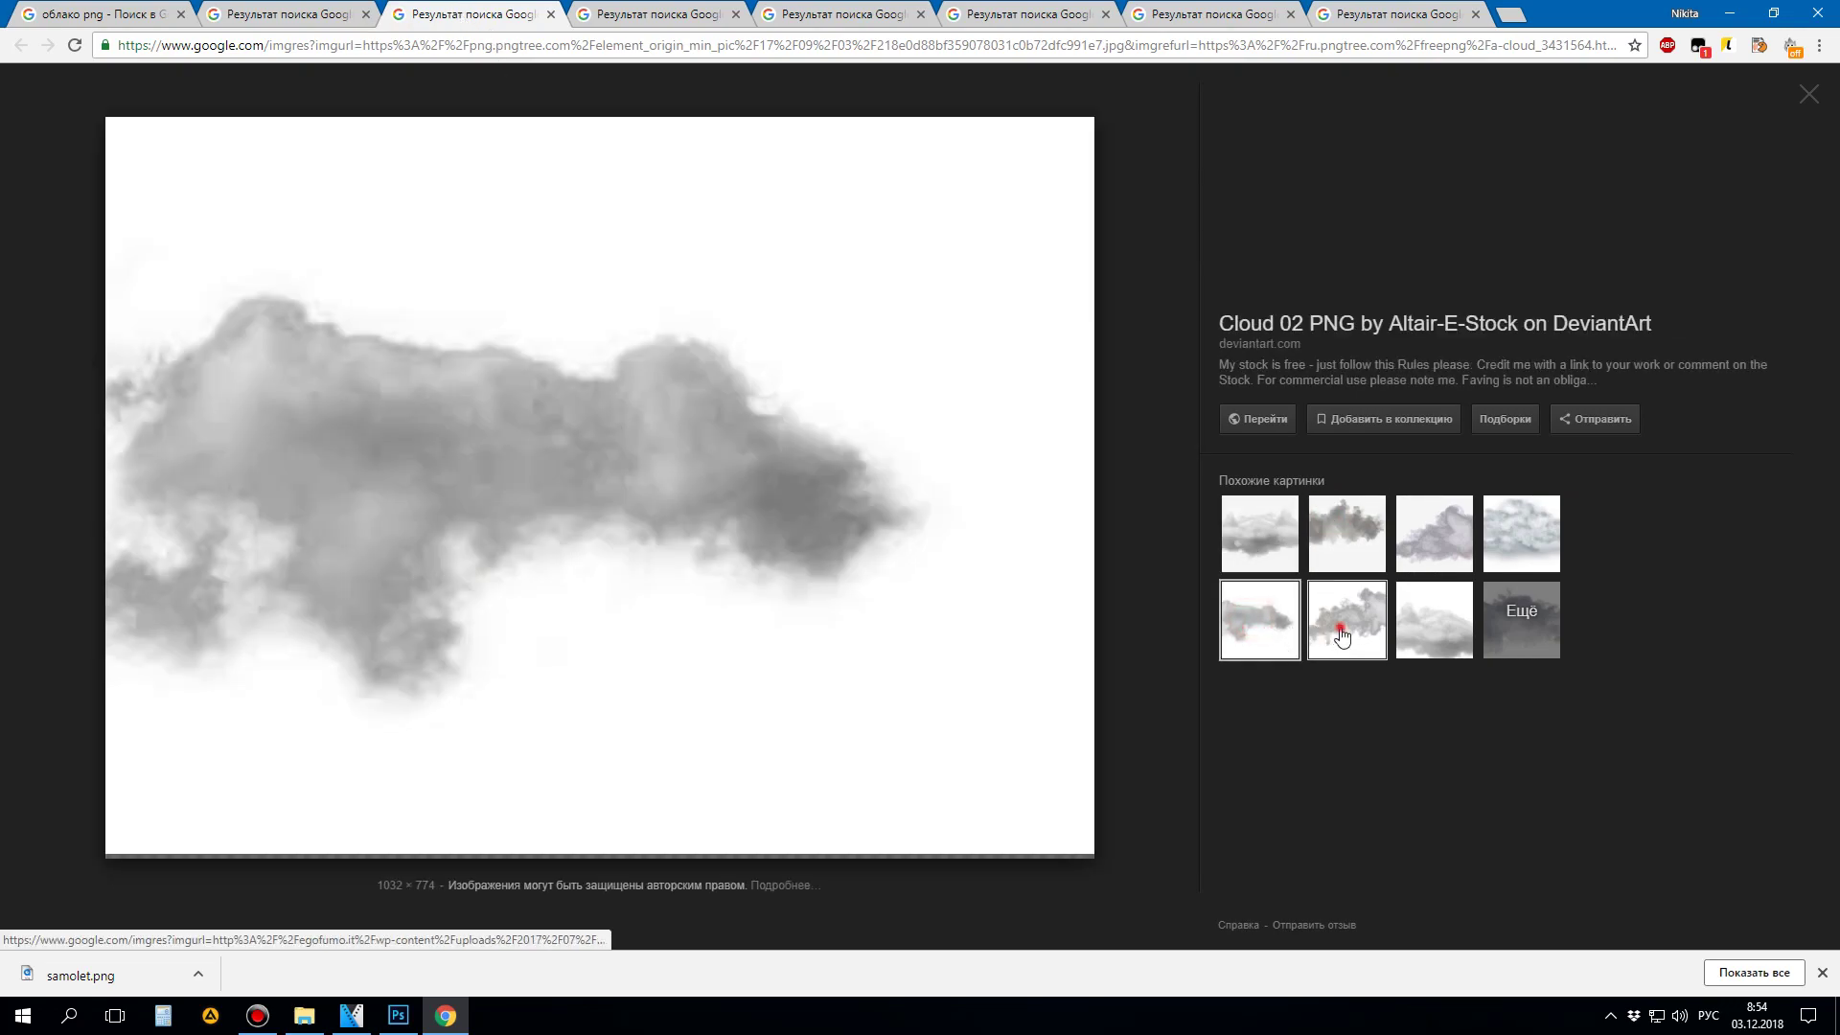
left_click(1336, 628)
left_click(652, 14)
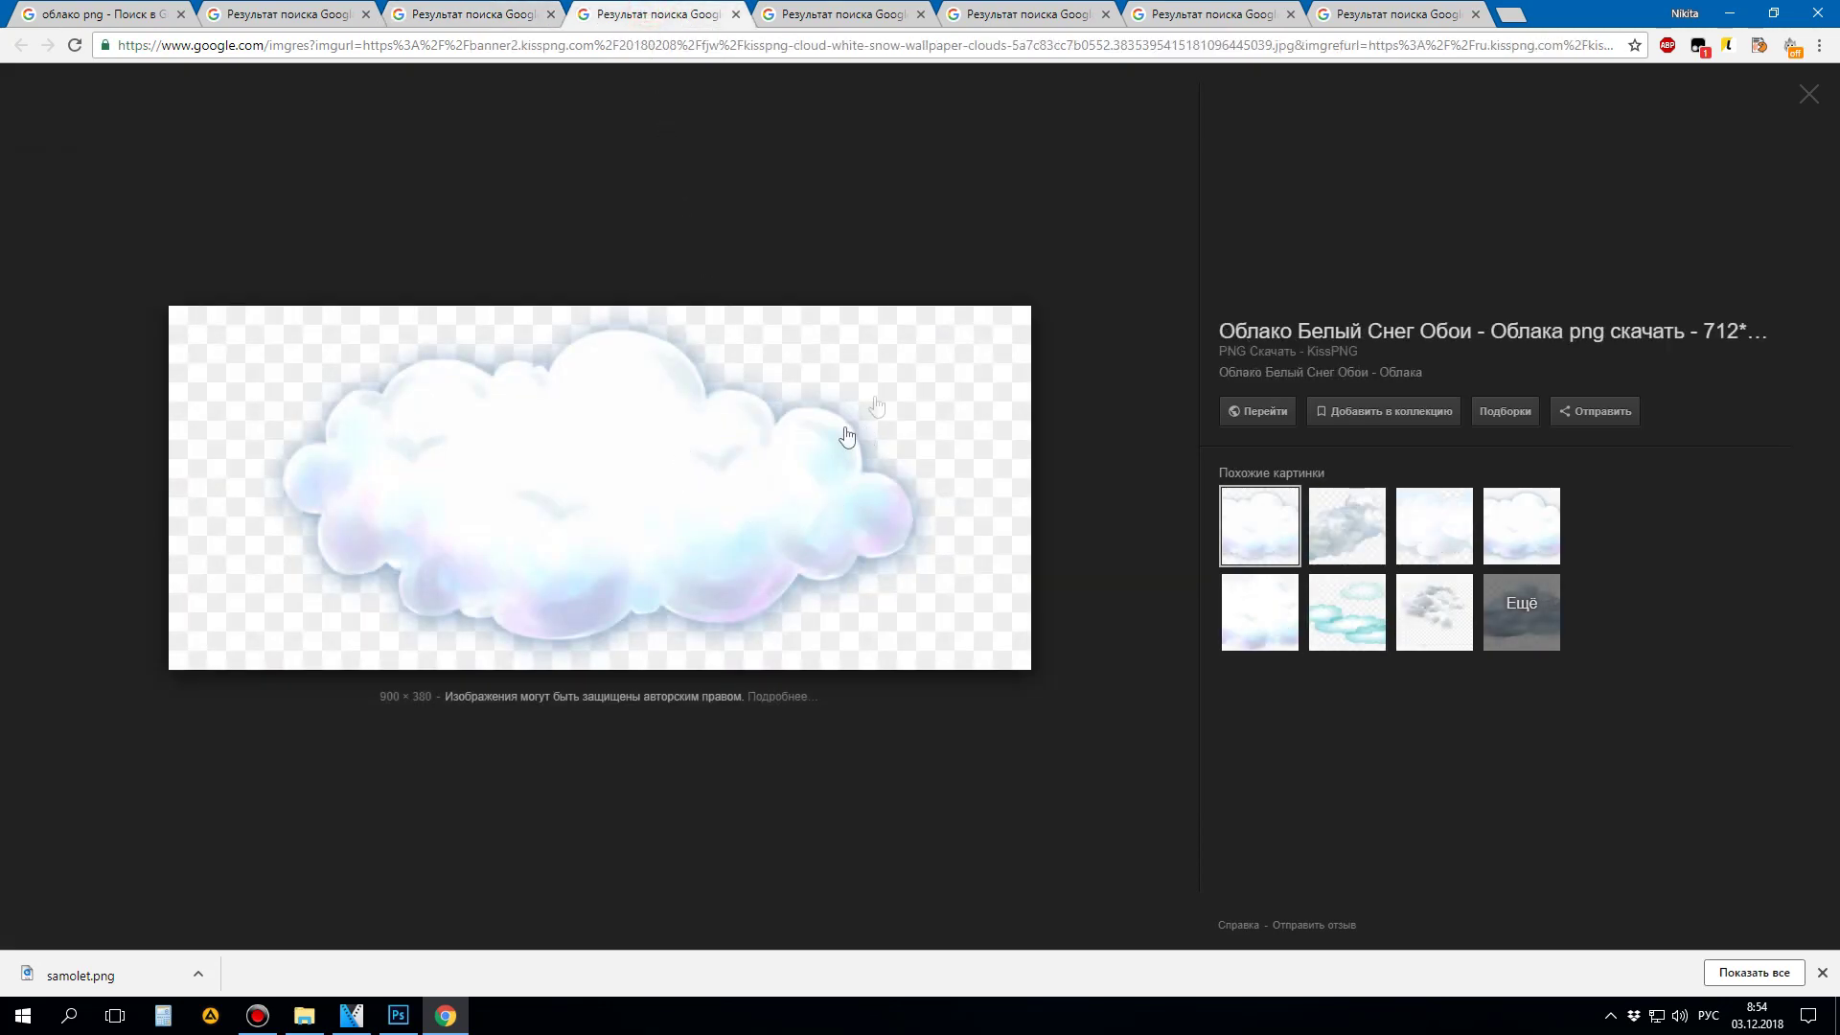
left_click(450, 11)
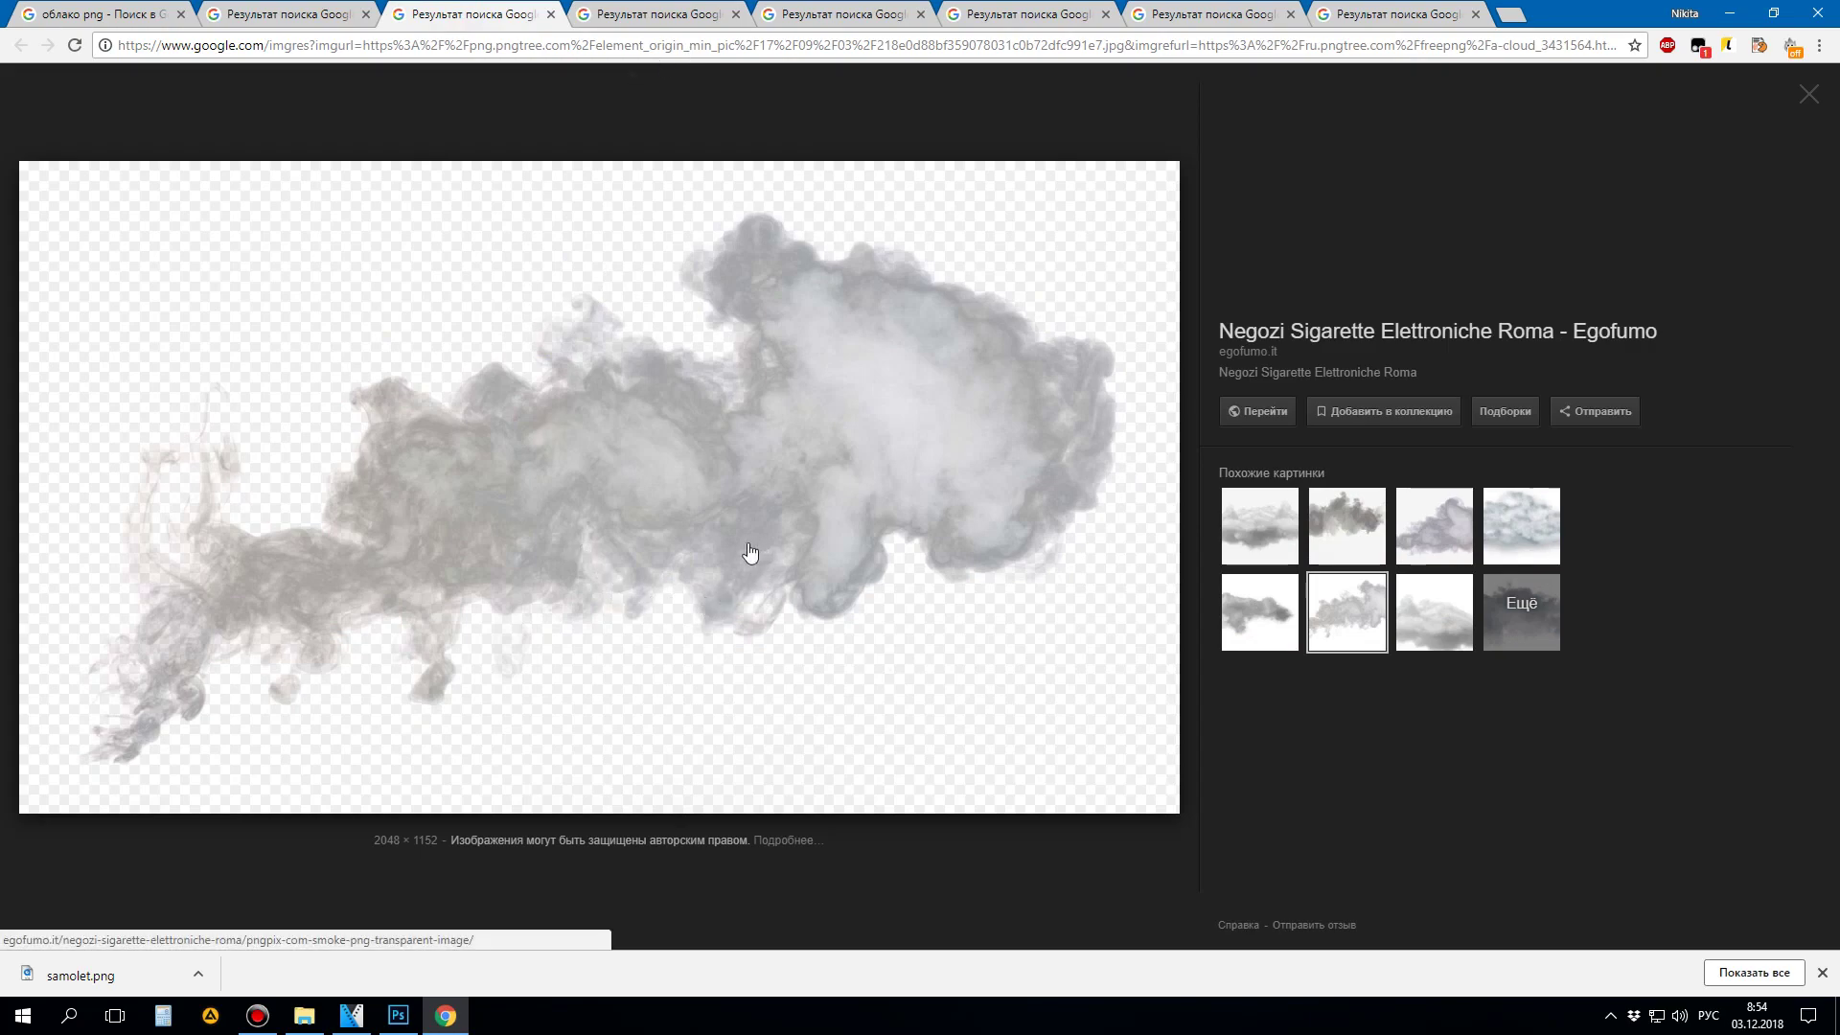
Step: Compare the remaining opened cloud images, including the AVATAN PLUS clouds and the two tall KissPNG clouds
left_click(832, 12)
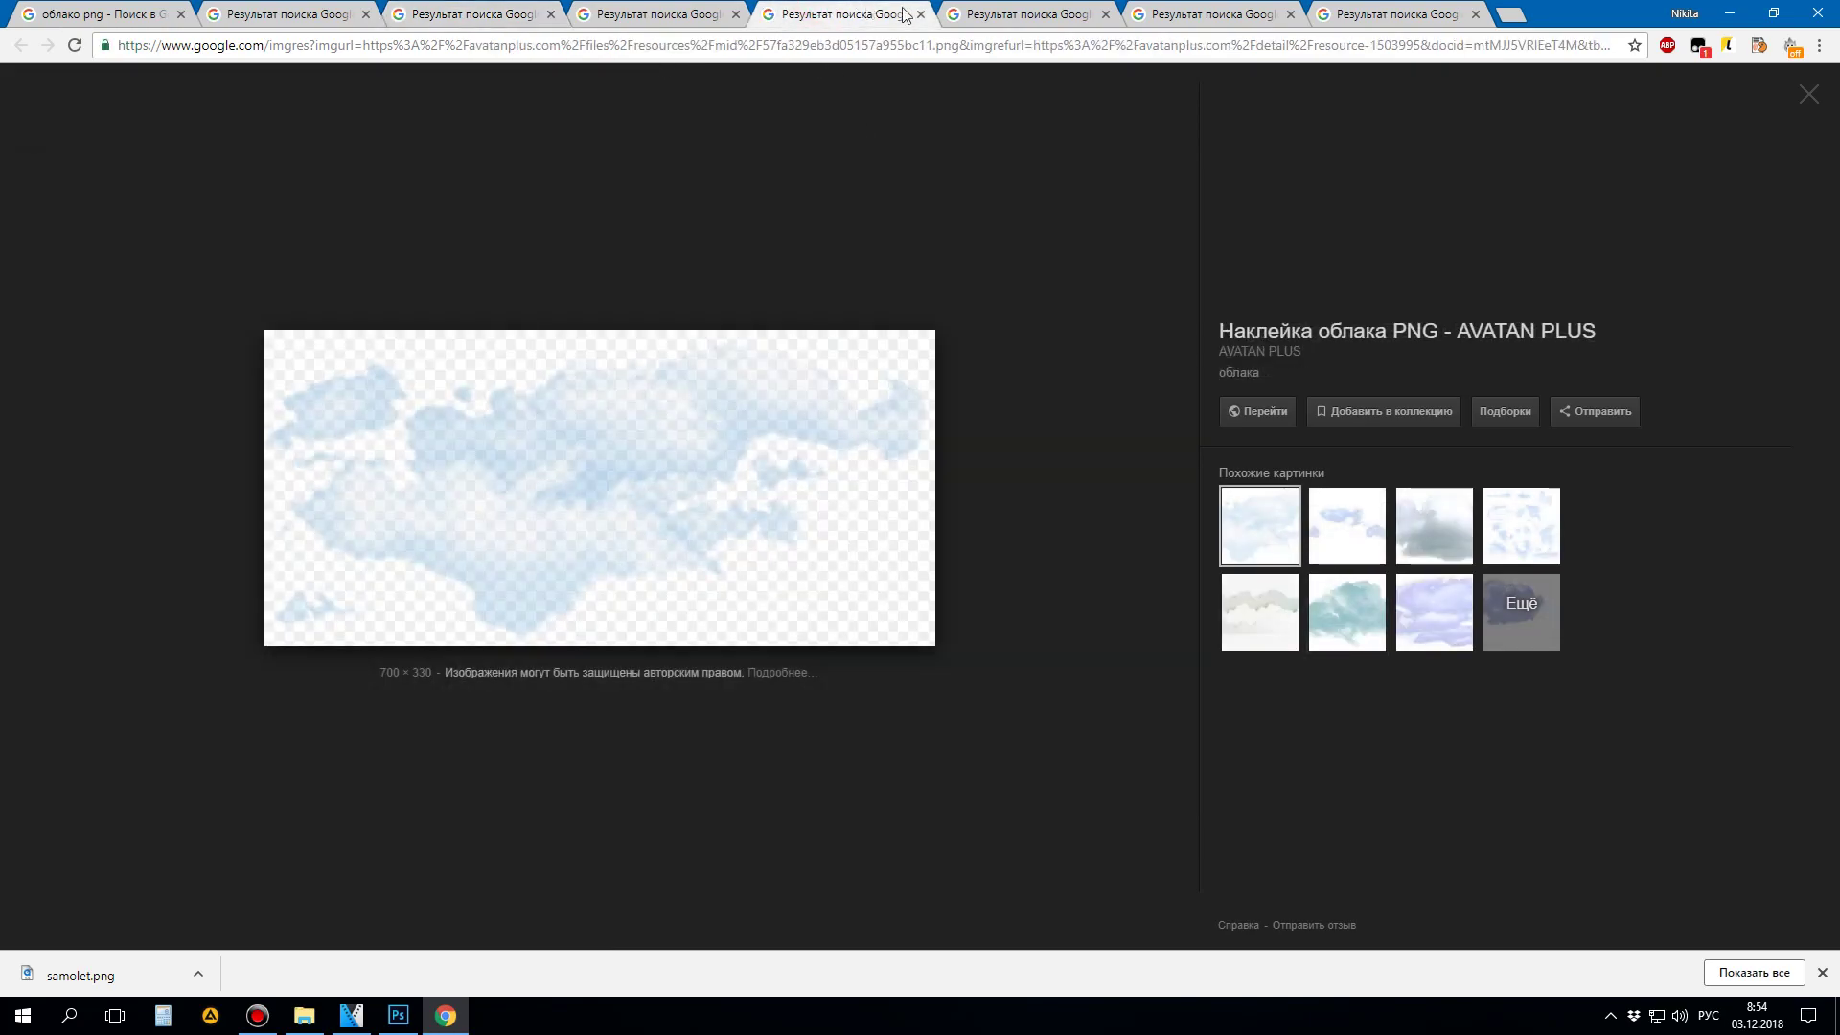
left_click(996, 14)
left_click(1181, 19)
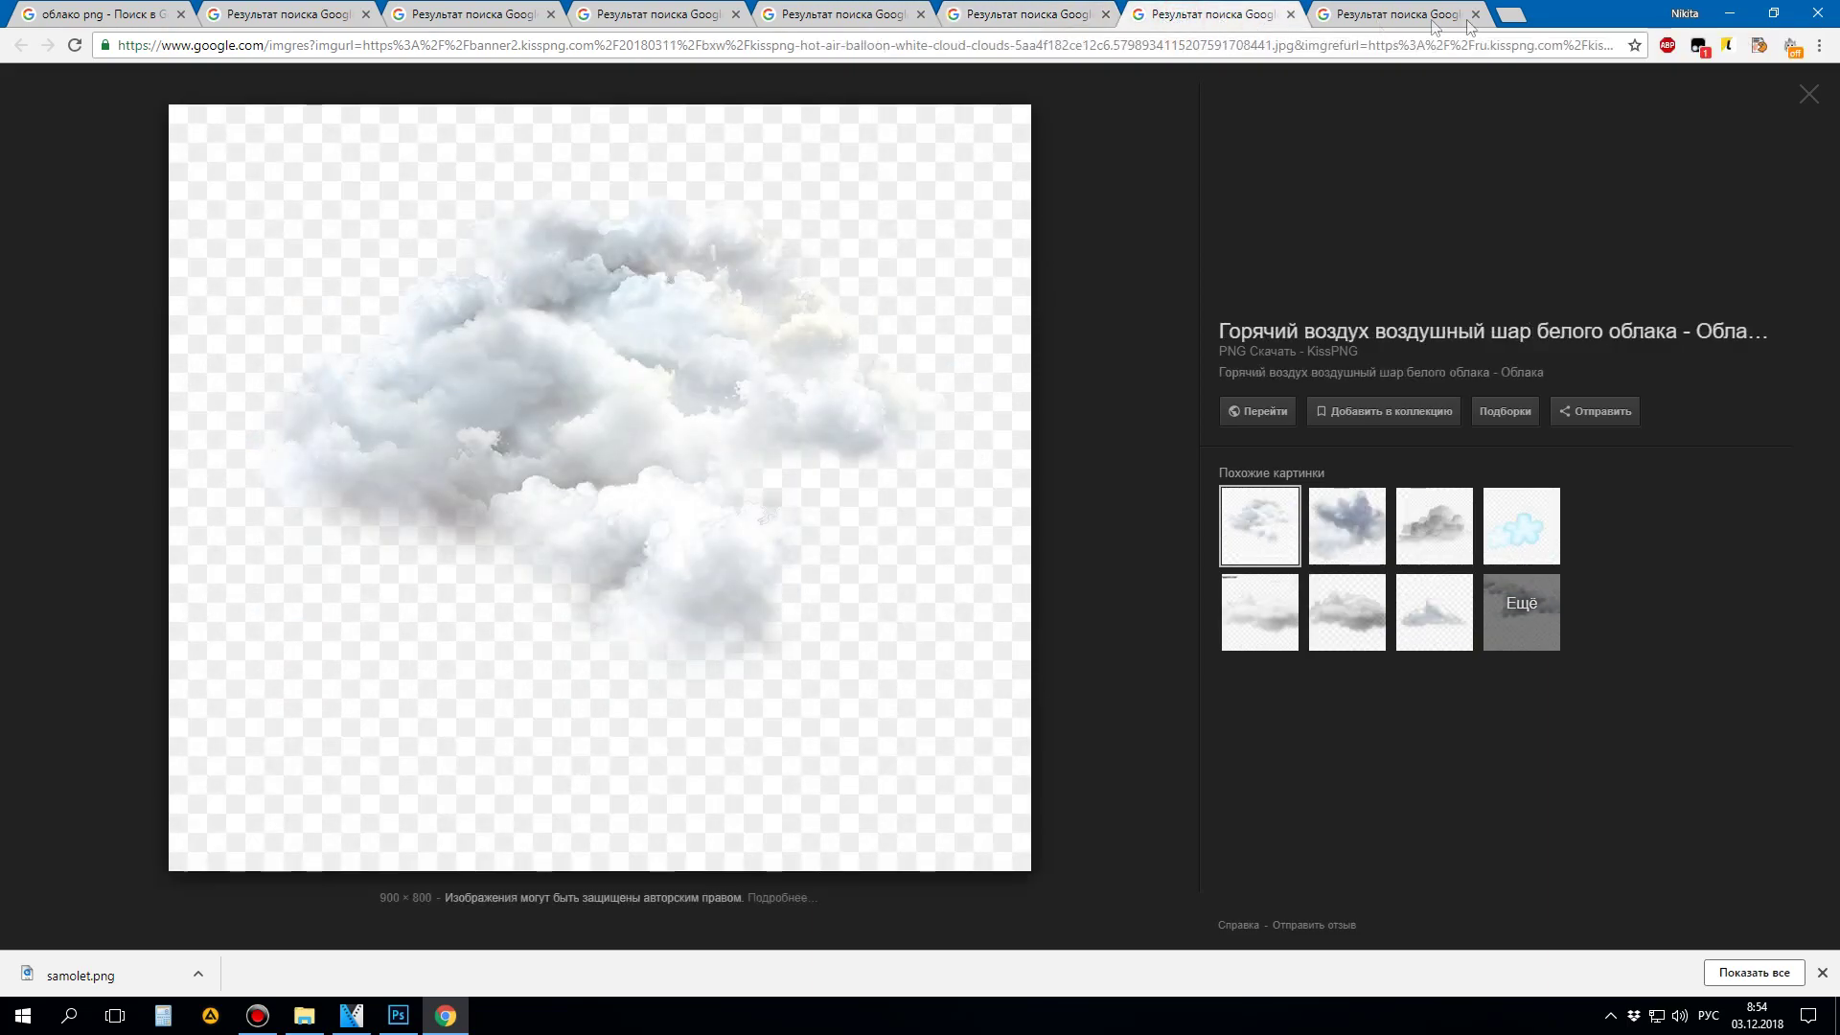
left_click(1375, 19)
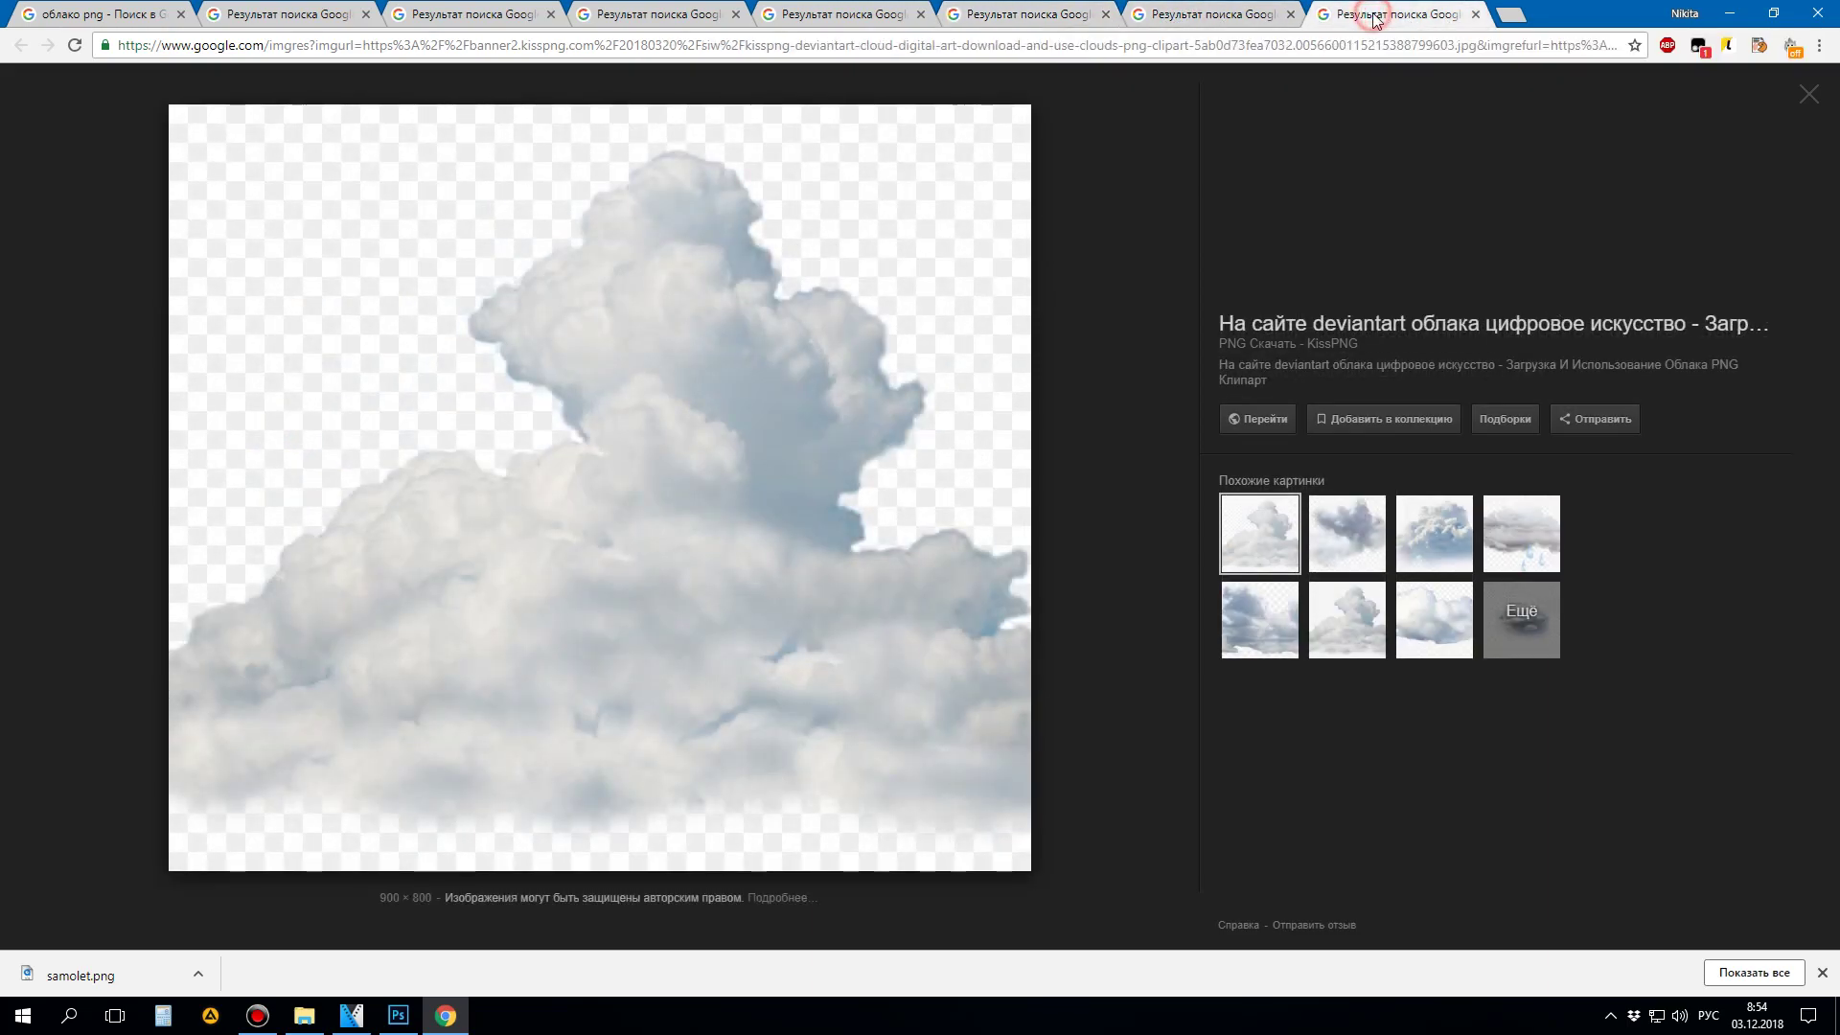
left_click(1185, 13)
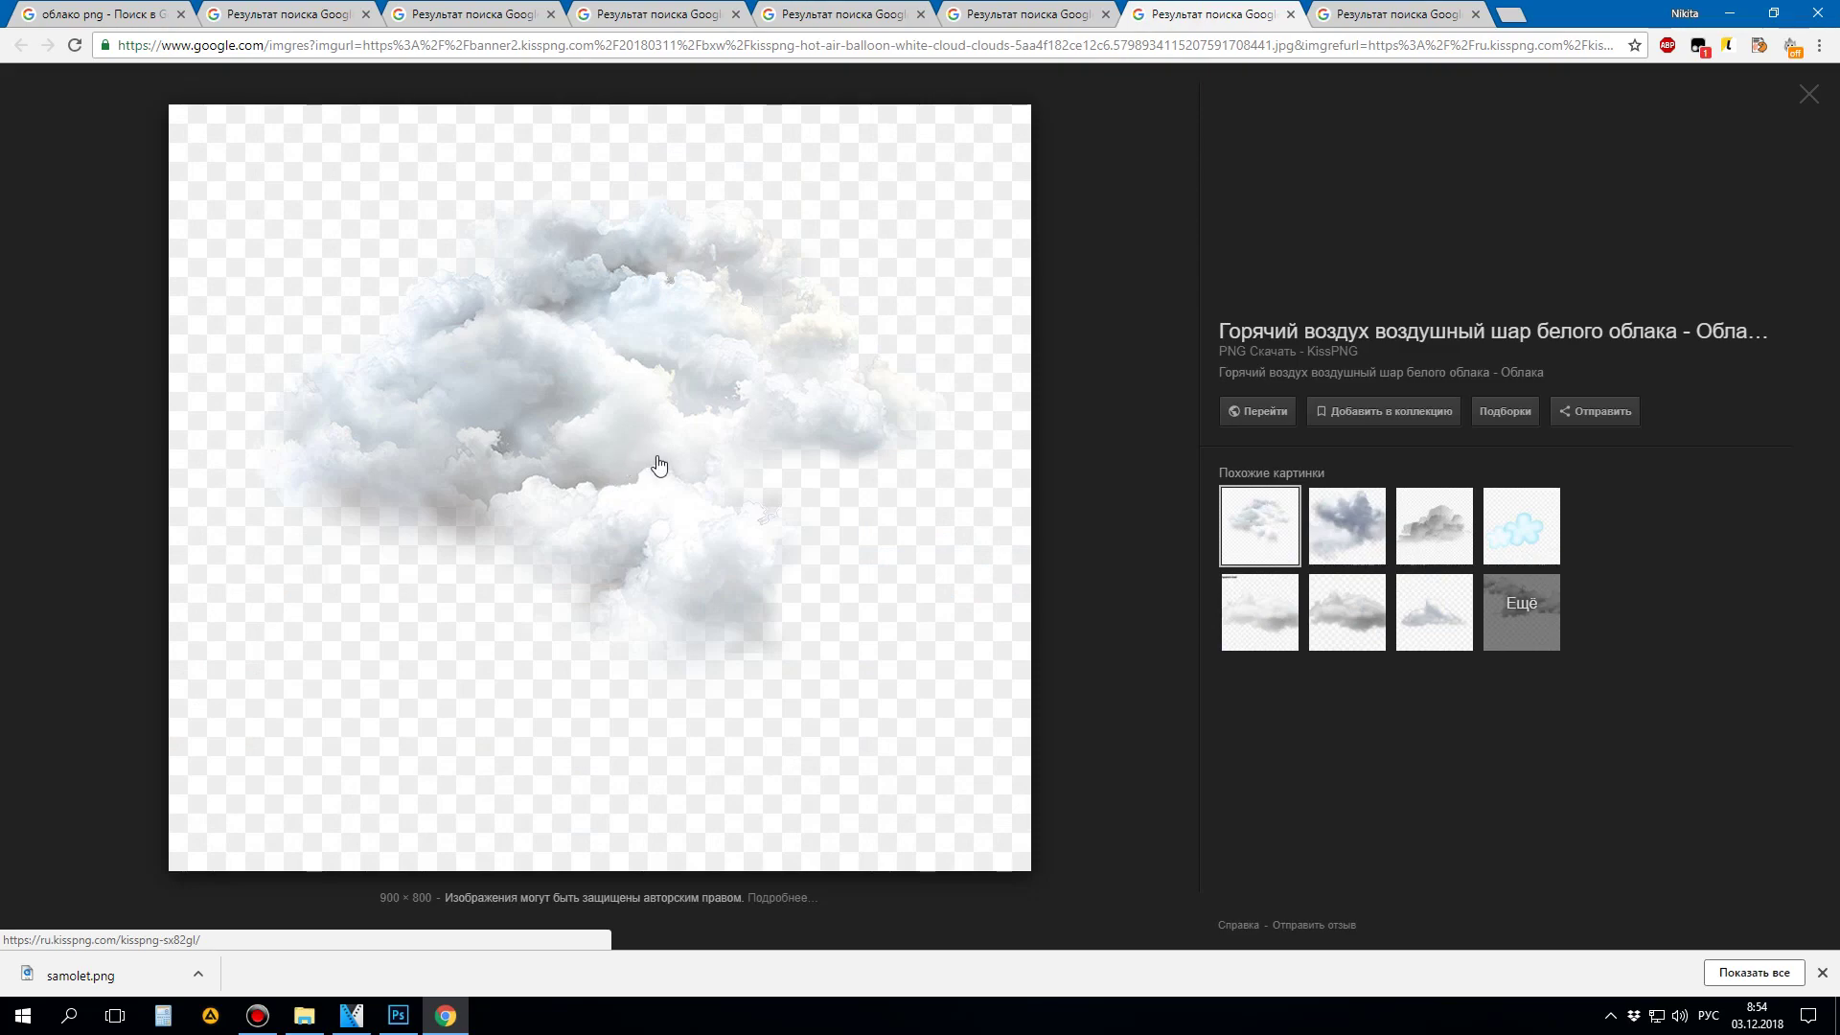
Step: Try bringing the transparent smoke cloud PNG into the Photoshop sky document, scaled to 44.53% and repositioned over the sky, and delete its layer
left_click_drag(632, 410, 654, 476)
left_click_drag(556, 722, 381, 1027)
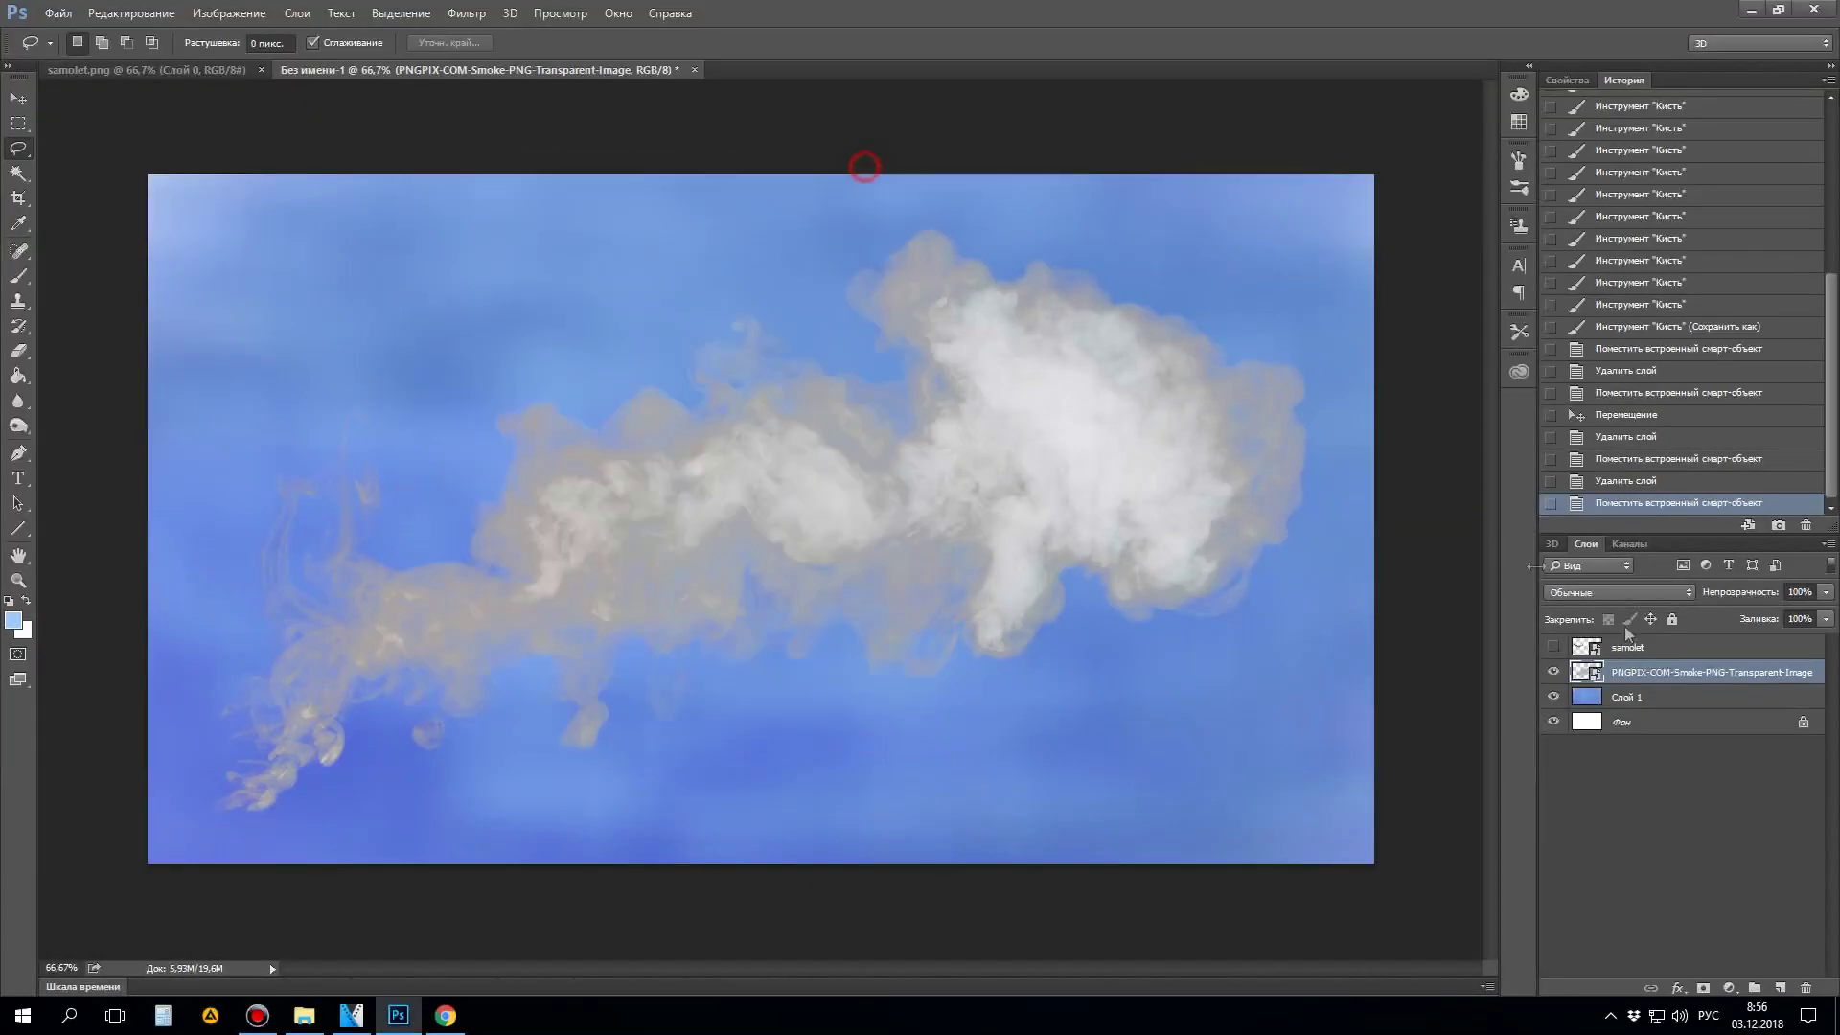
left_click(18, 96)
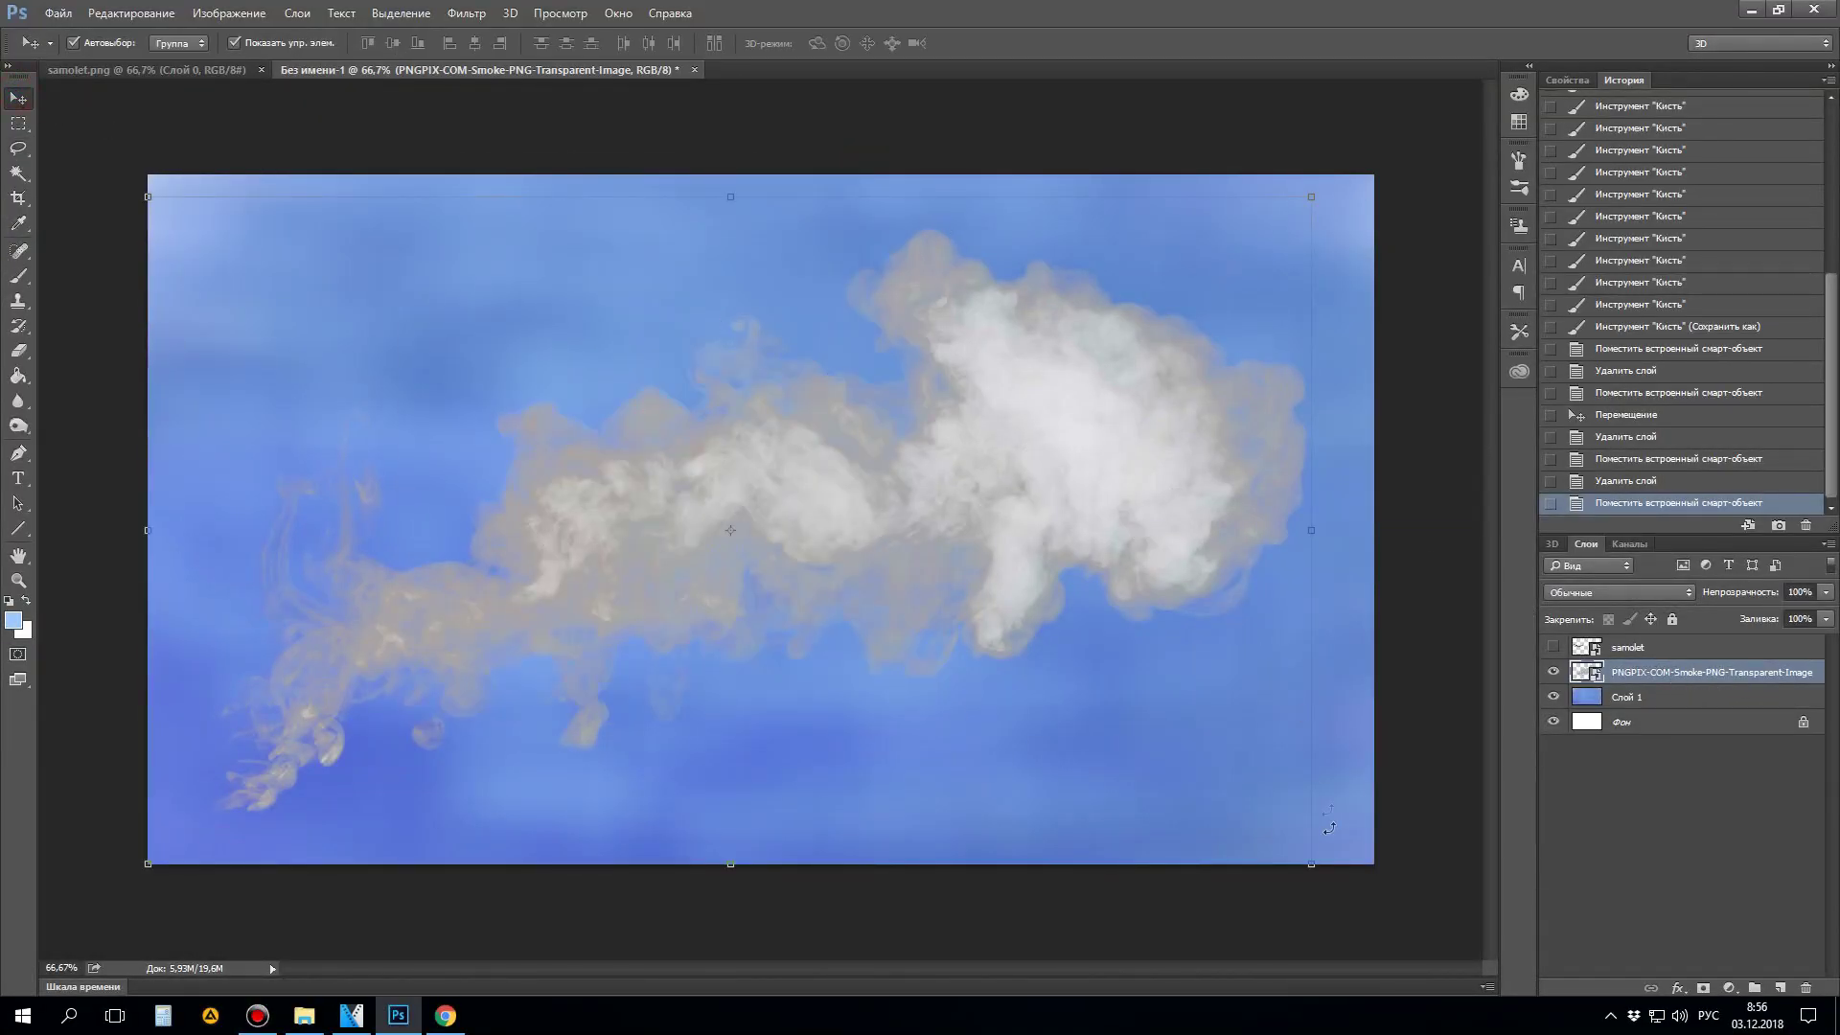
left_click_drag(1316, 869, 1400, 777)
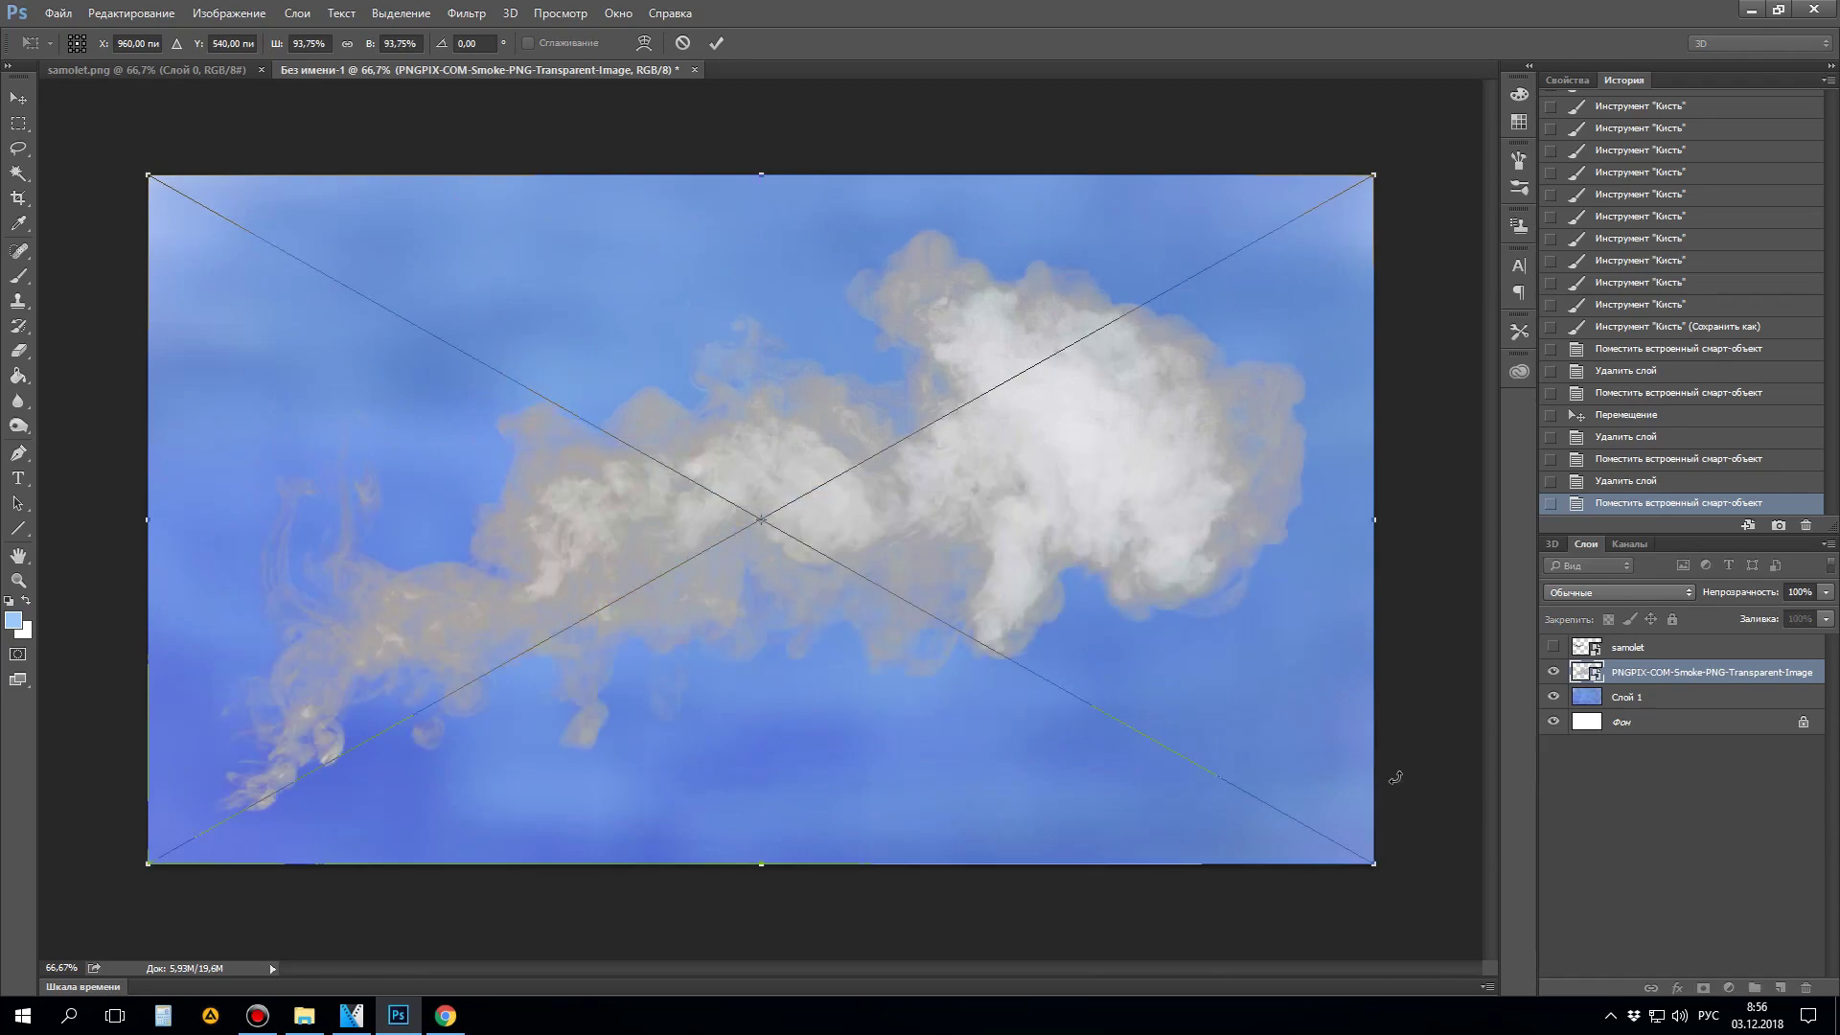
left_click_drag(1385, 872, 730, 500)
left_click_drag(525, 349, 1054, 460)
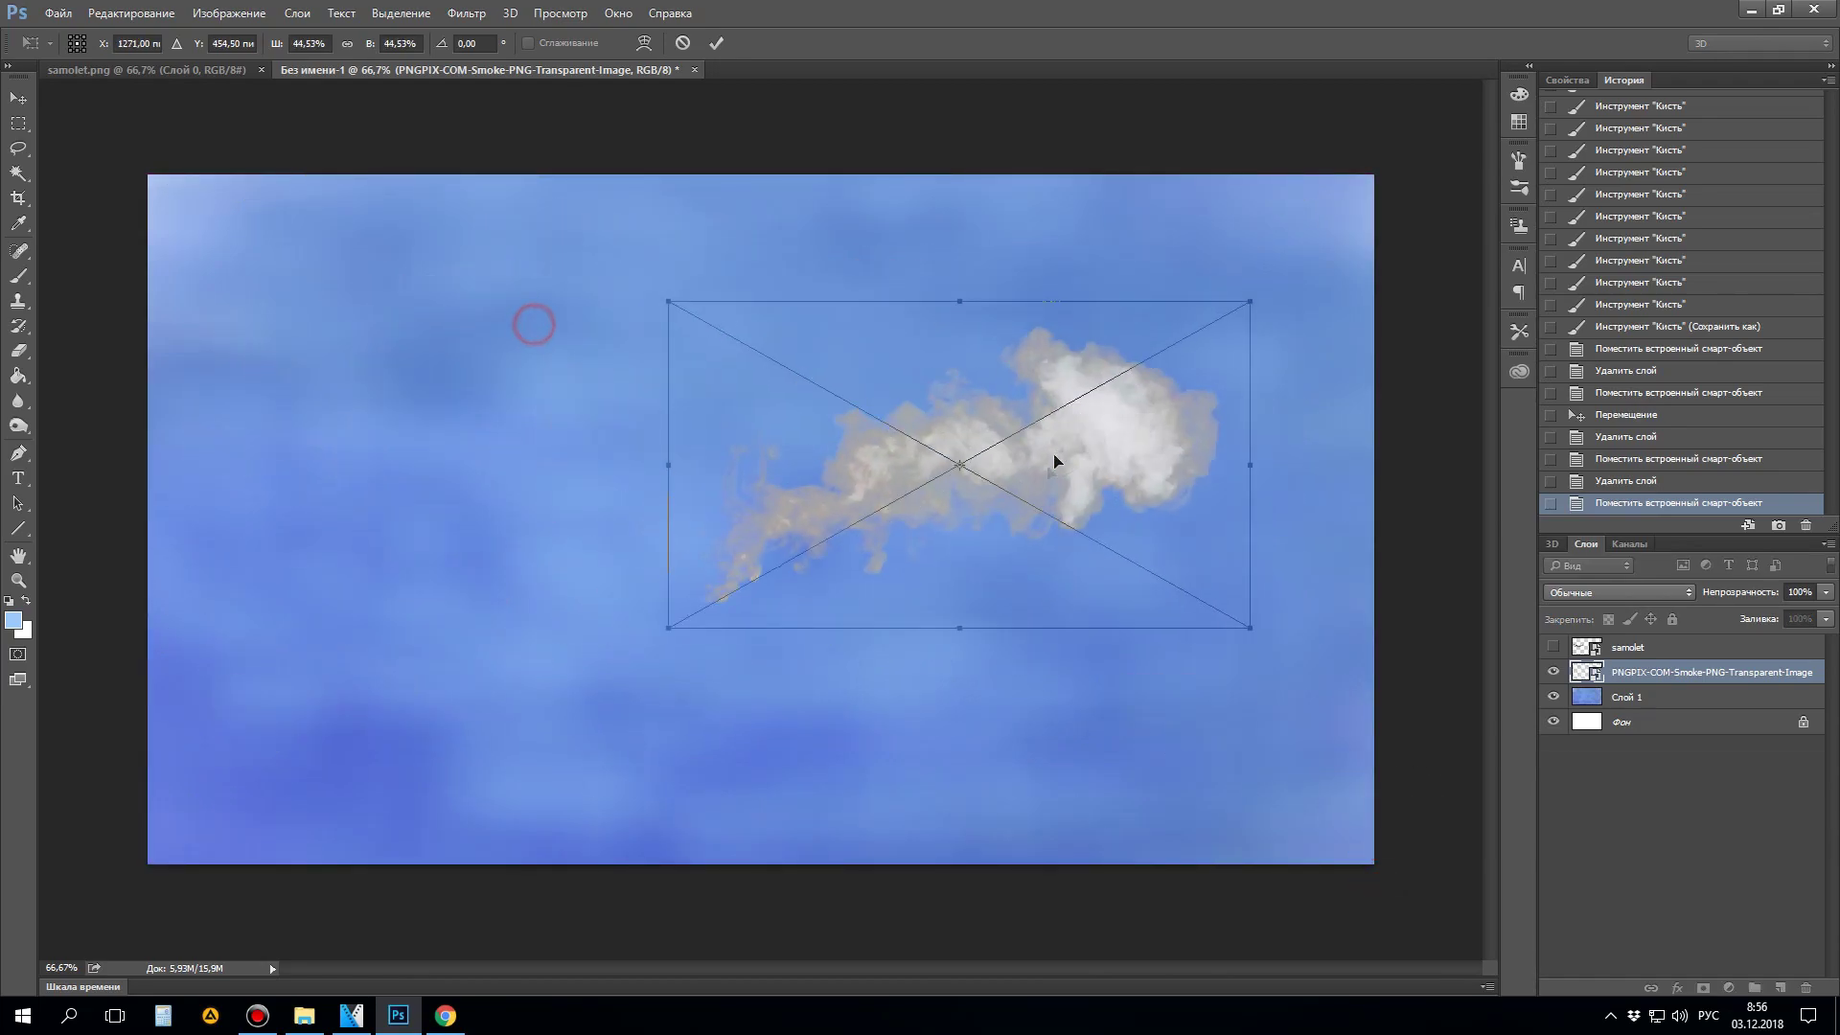
left_click(19, 148)
left_click(767, 387)
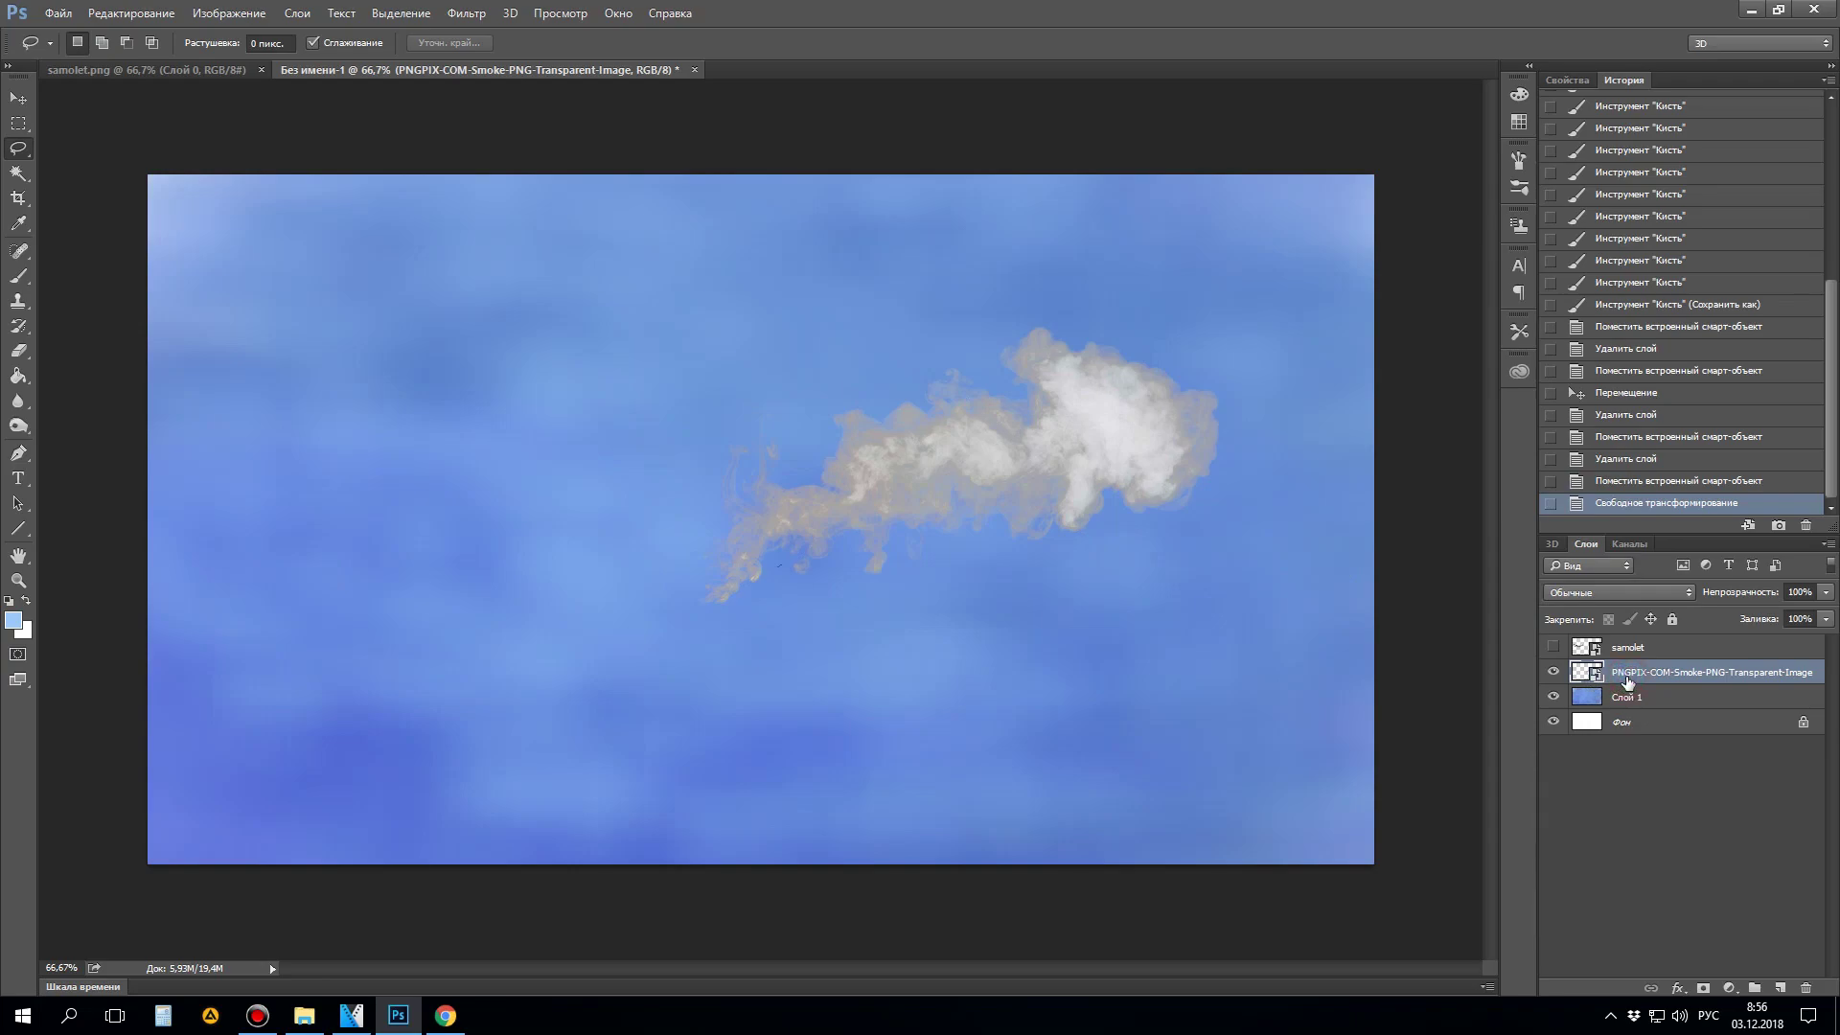
key("Delete")
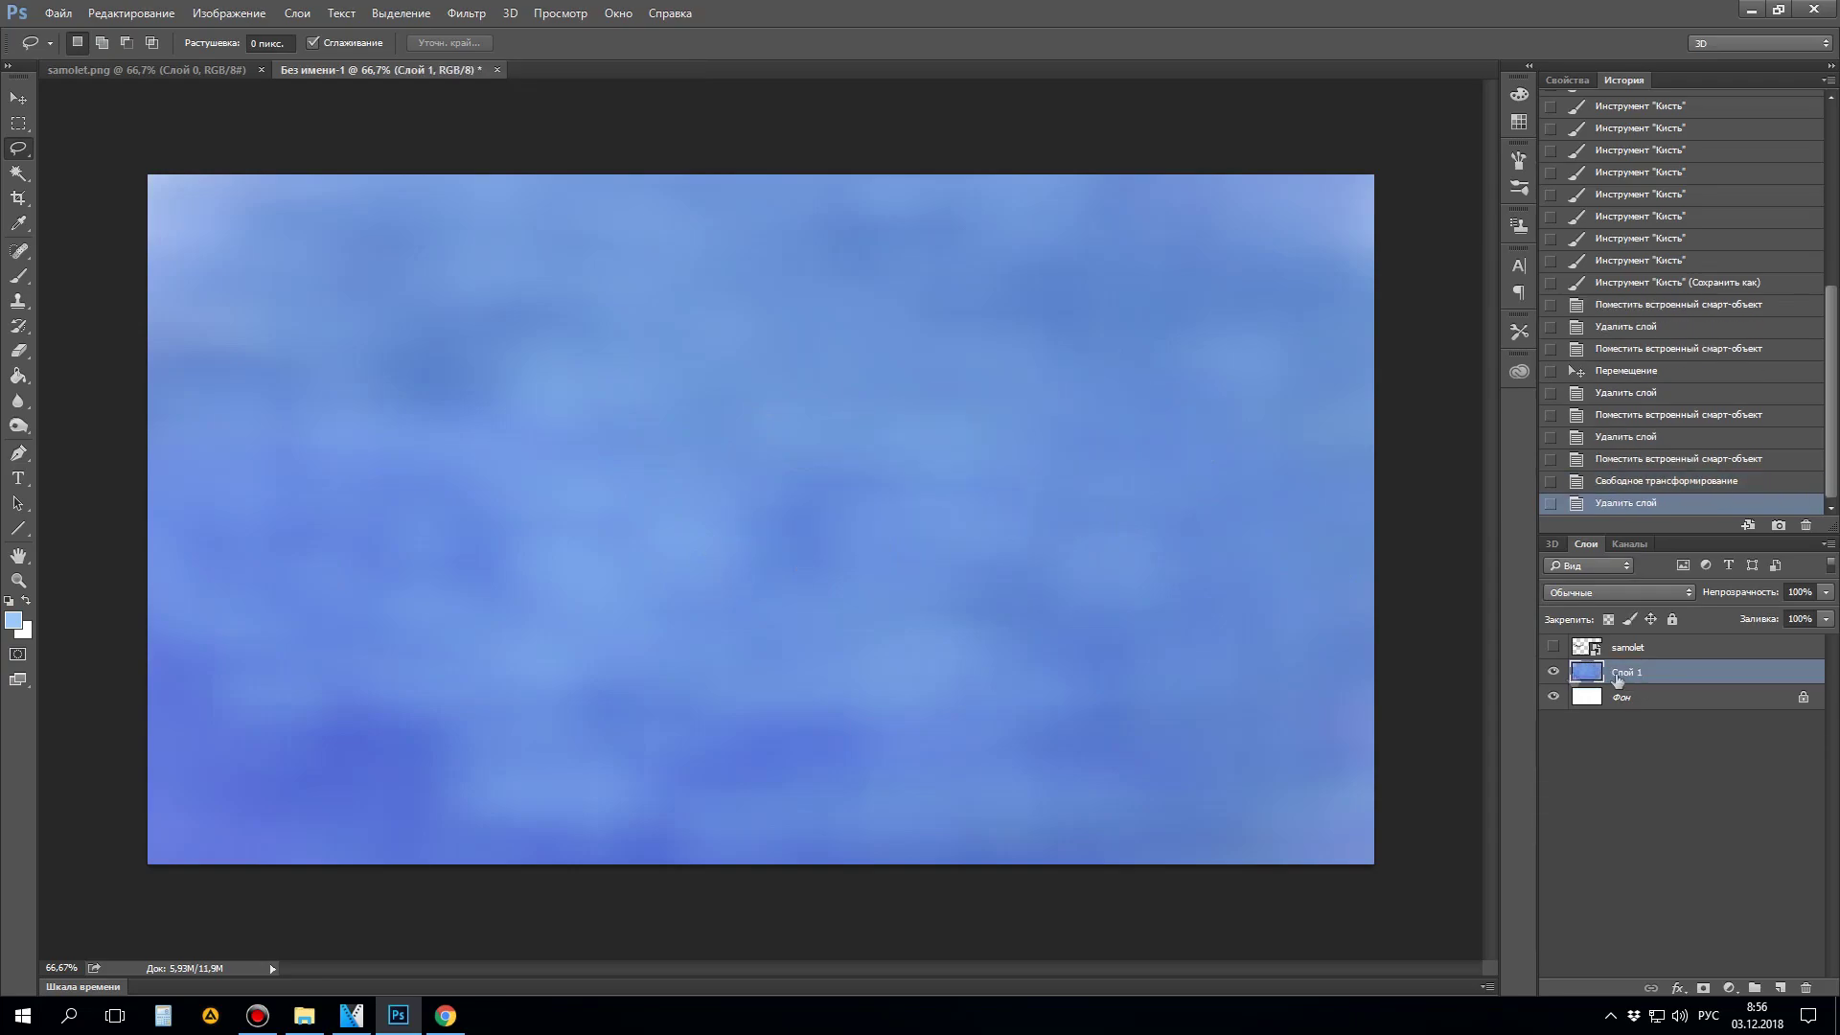
Step: Add a new empty layer directly above the painted sky and set the foreground color to white, ffffff
left_click(1779, 990)
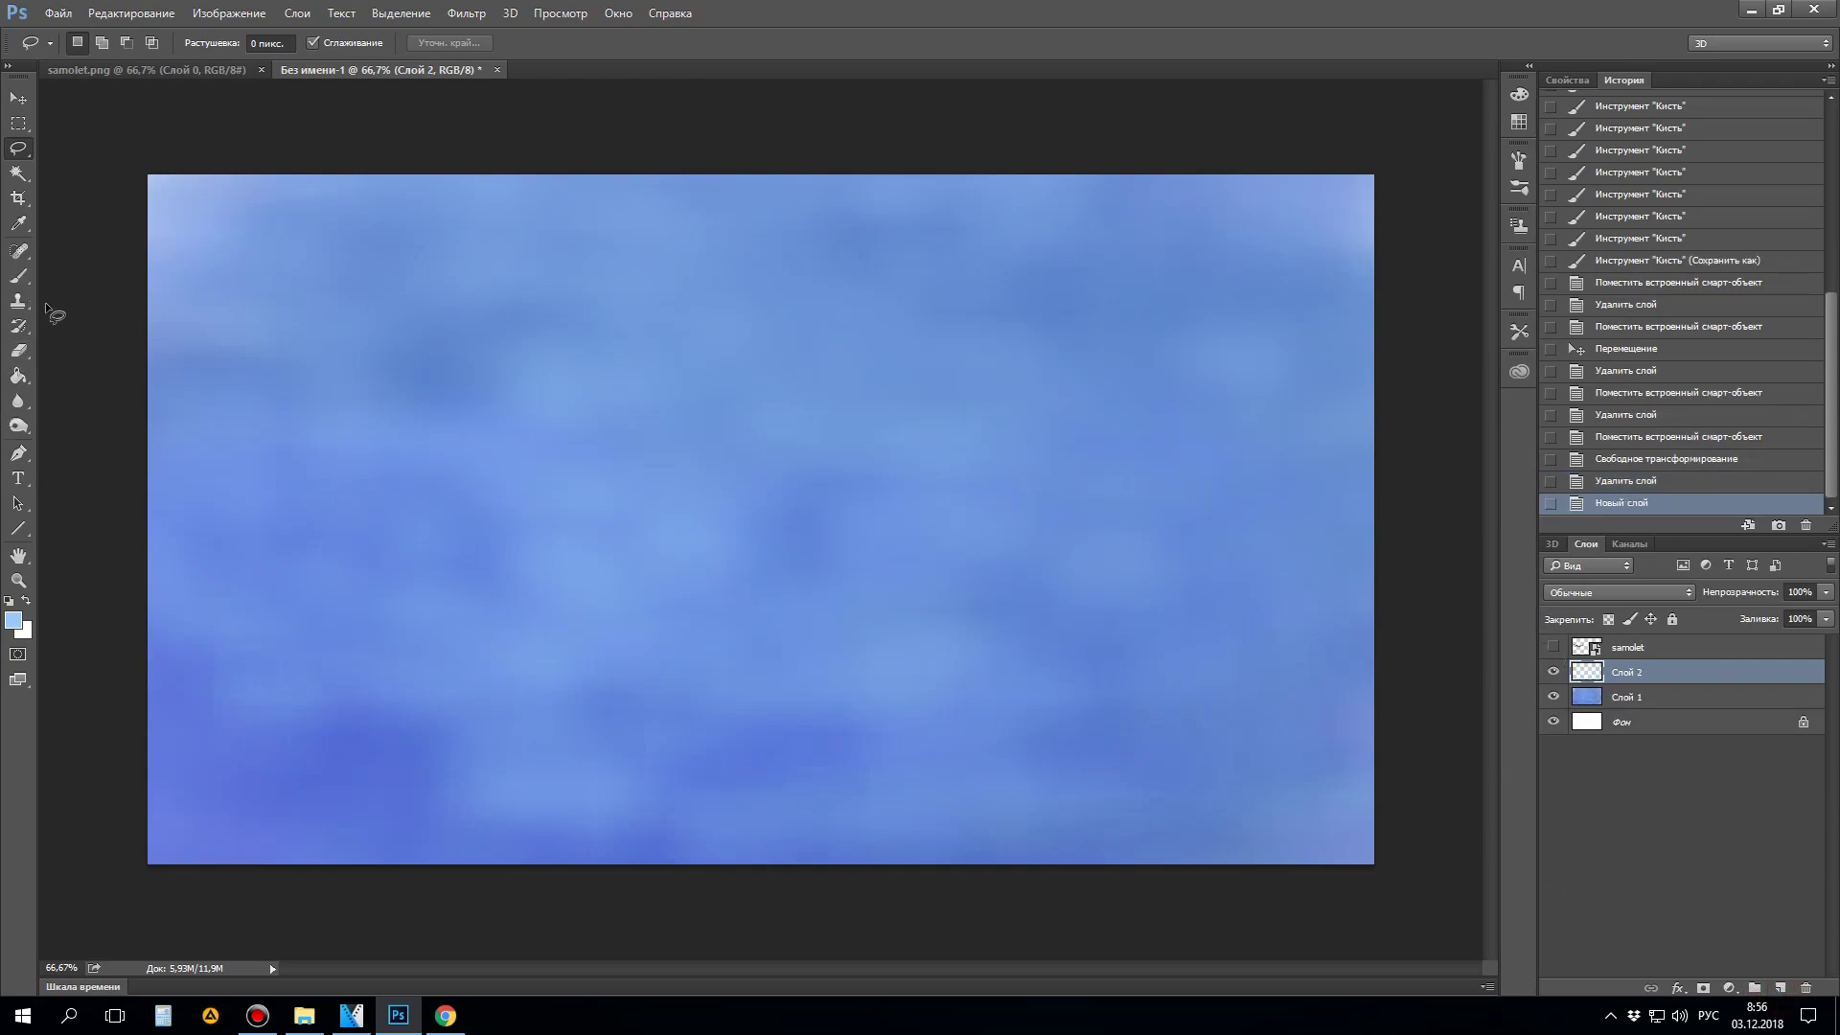
left_click(14, 619)
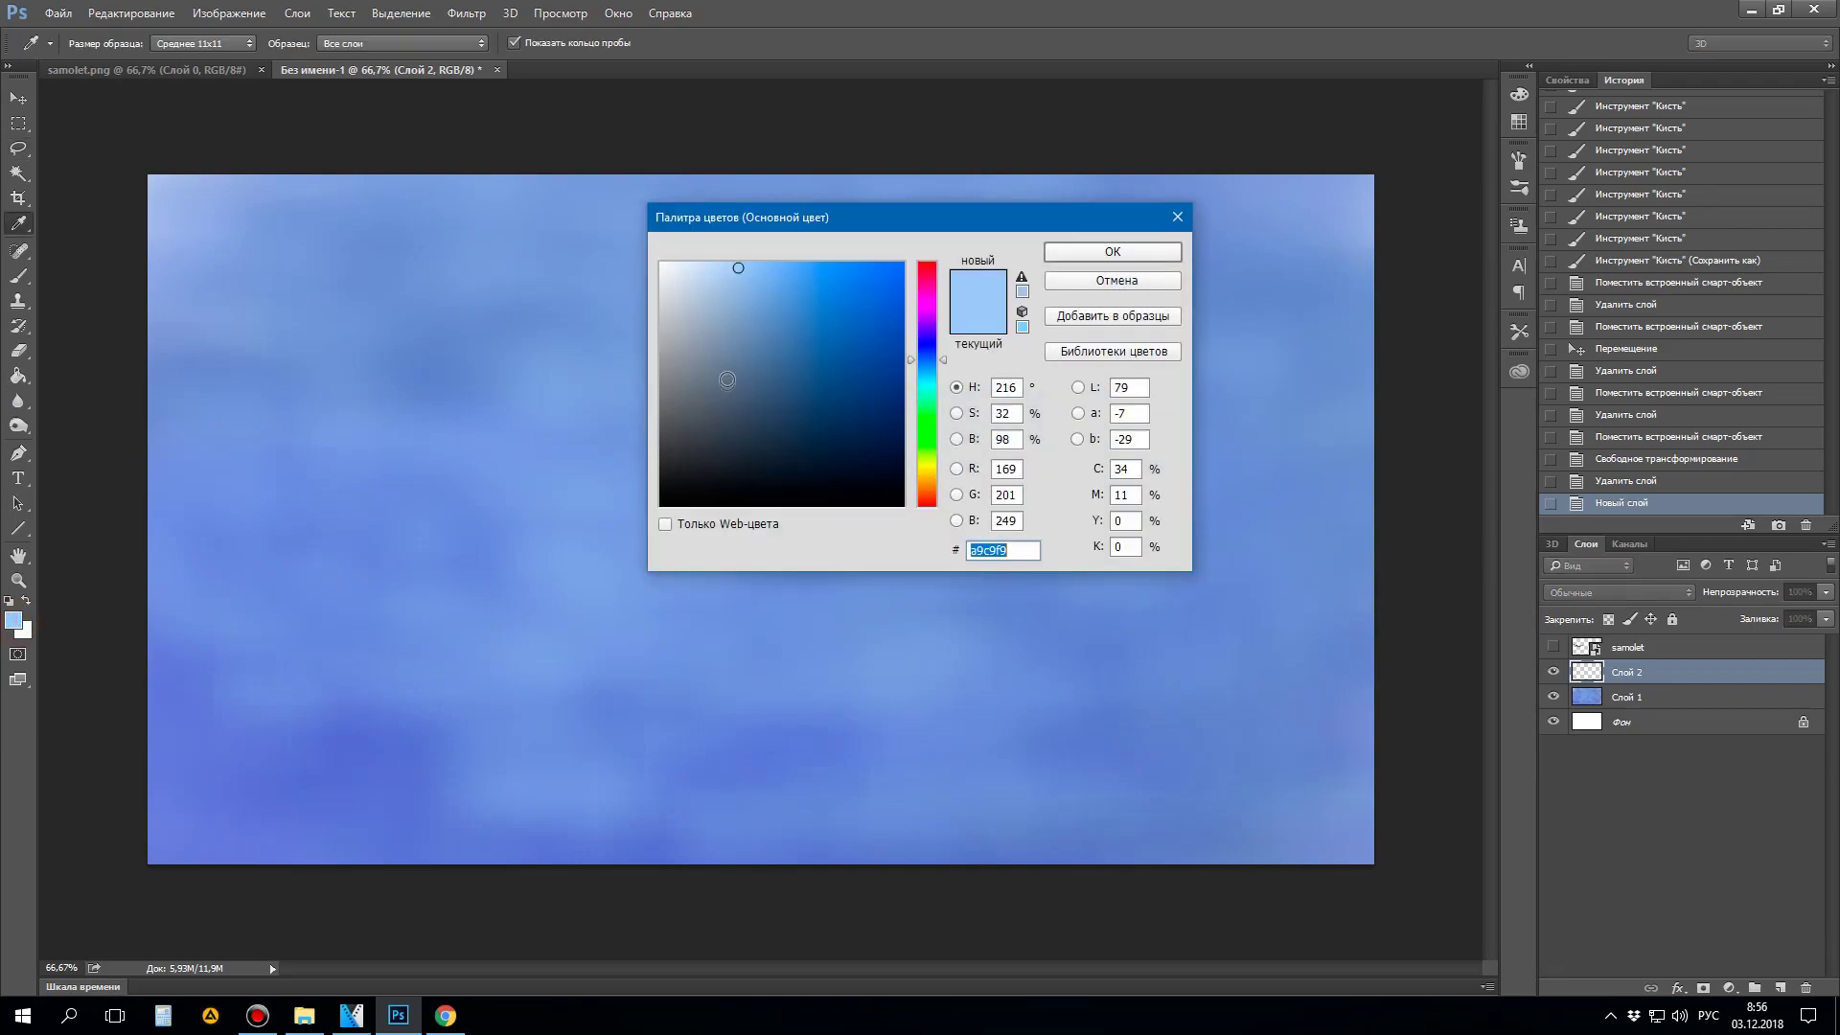
type("ffffff")
left_click(1071, 251)
key("l")
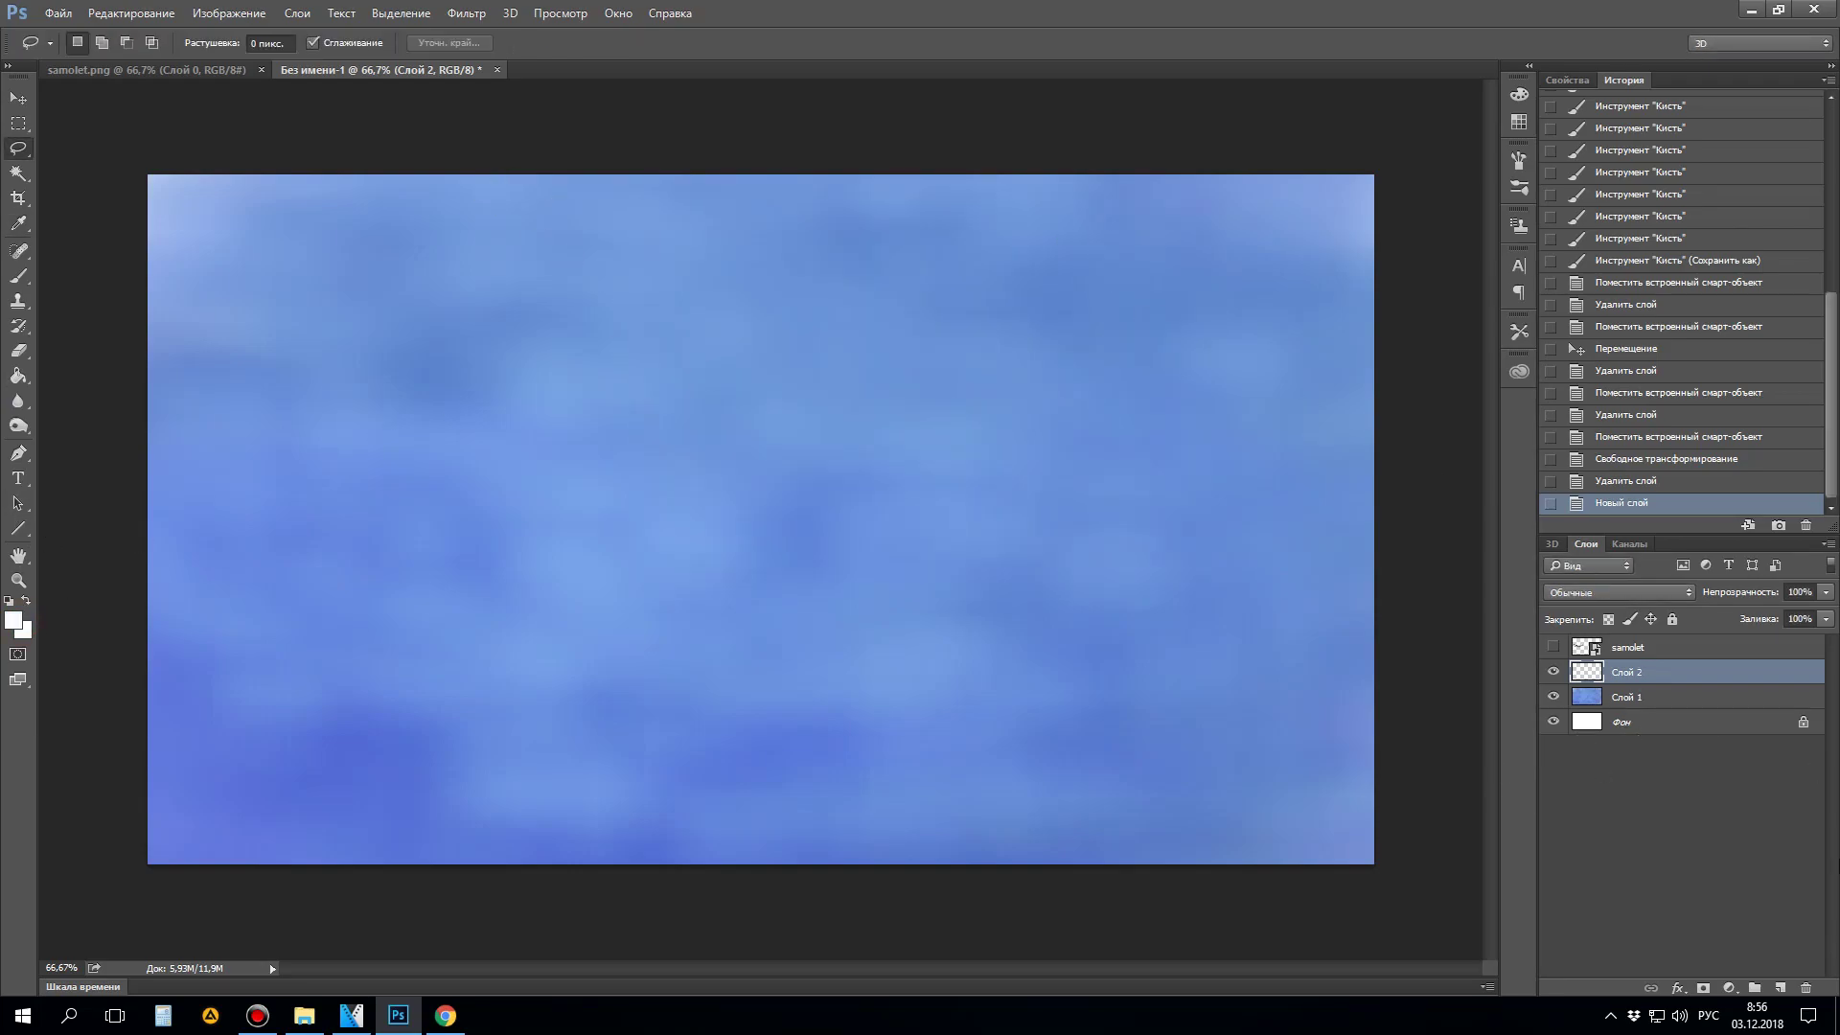
Step: Try a stroke in pale blue-grey e8eef6 with the 250 px spatter brush in the upper sky, and undo it
left_click(19, 618)
left_click(677, 277)
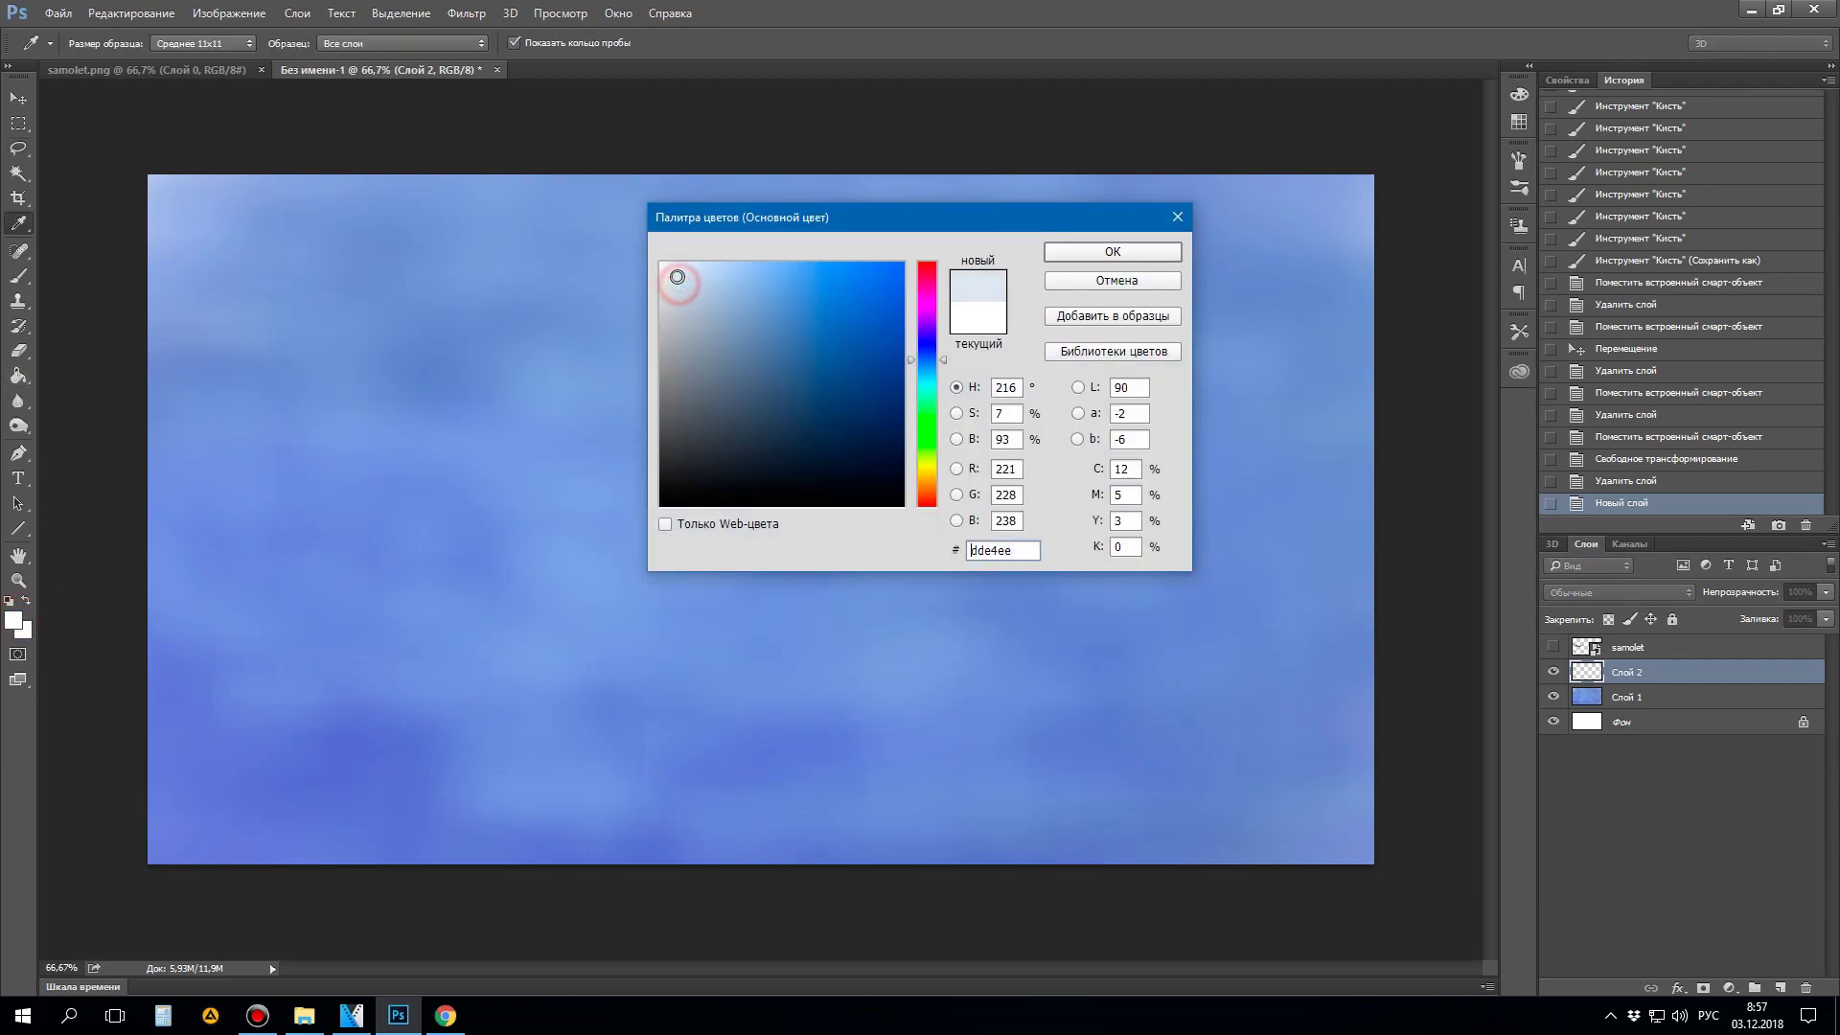
left_click(1085, 248)
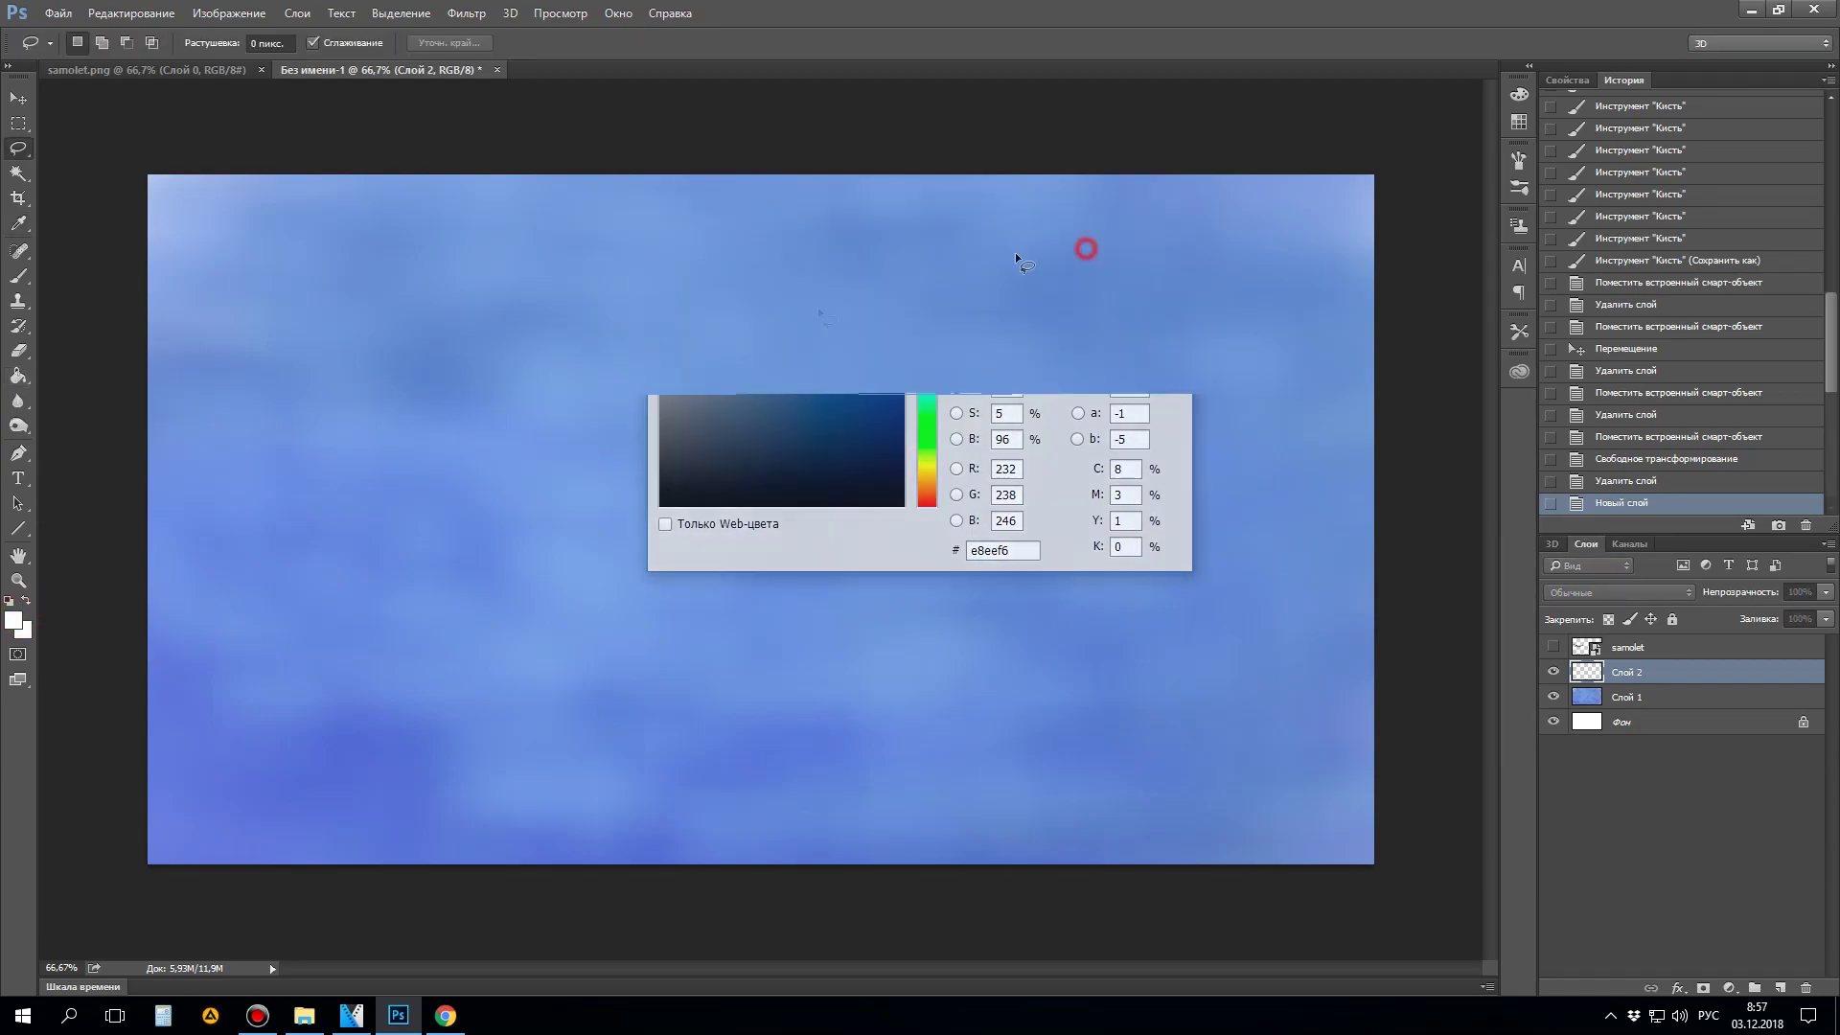
left_click(19, 276)
key("bracketleft")
key("bracketleft")
key("bracketleft")
key("bracketleft")
key("bracketleft")
key("bracketleft")
key("bracketleft")
key("bracketleft")
key("bracketleft")
mouse_move(739, 399)
left_mouse_down()
mouse_move(924, 382)
mouse_move(883, 411)
mouse_move(757, 421)
left_mouse_up()
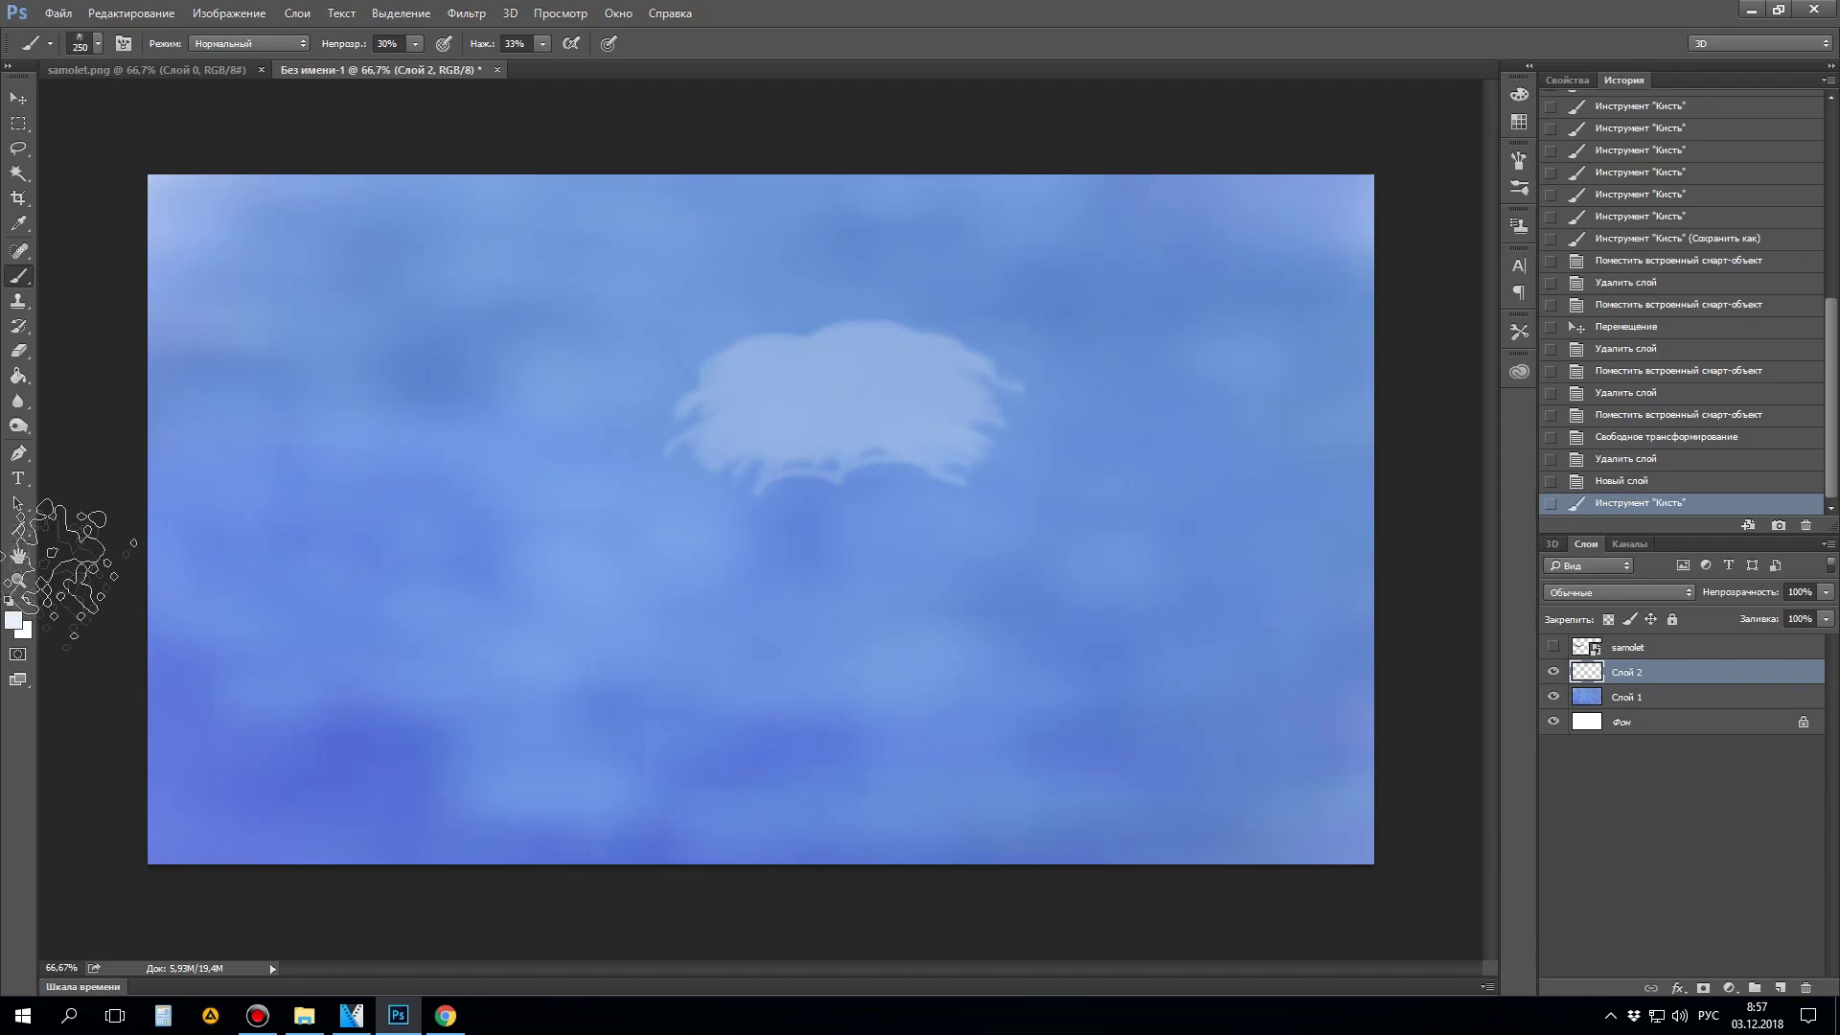
key("ctrl+z")
Step: Set the foreground color back to white, ffffff, and try another spatter brush stroke in the sky, undoing it
left_click(14, 621)
left_click_drag(774, 314, 699, 290)
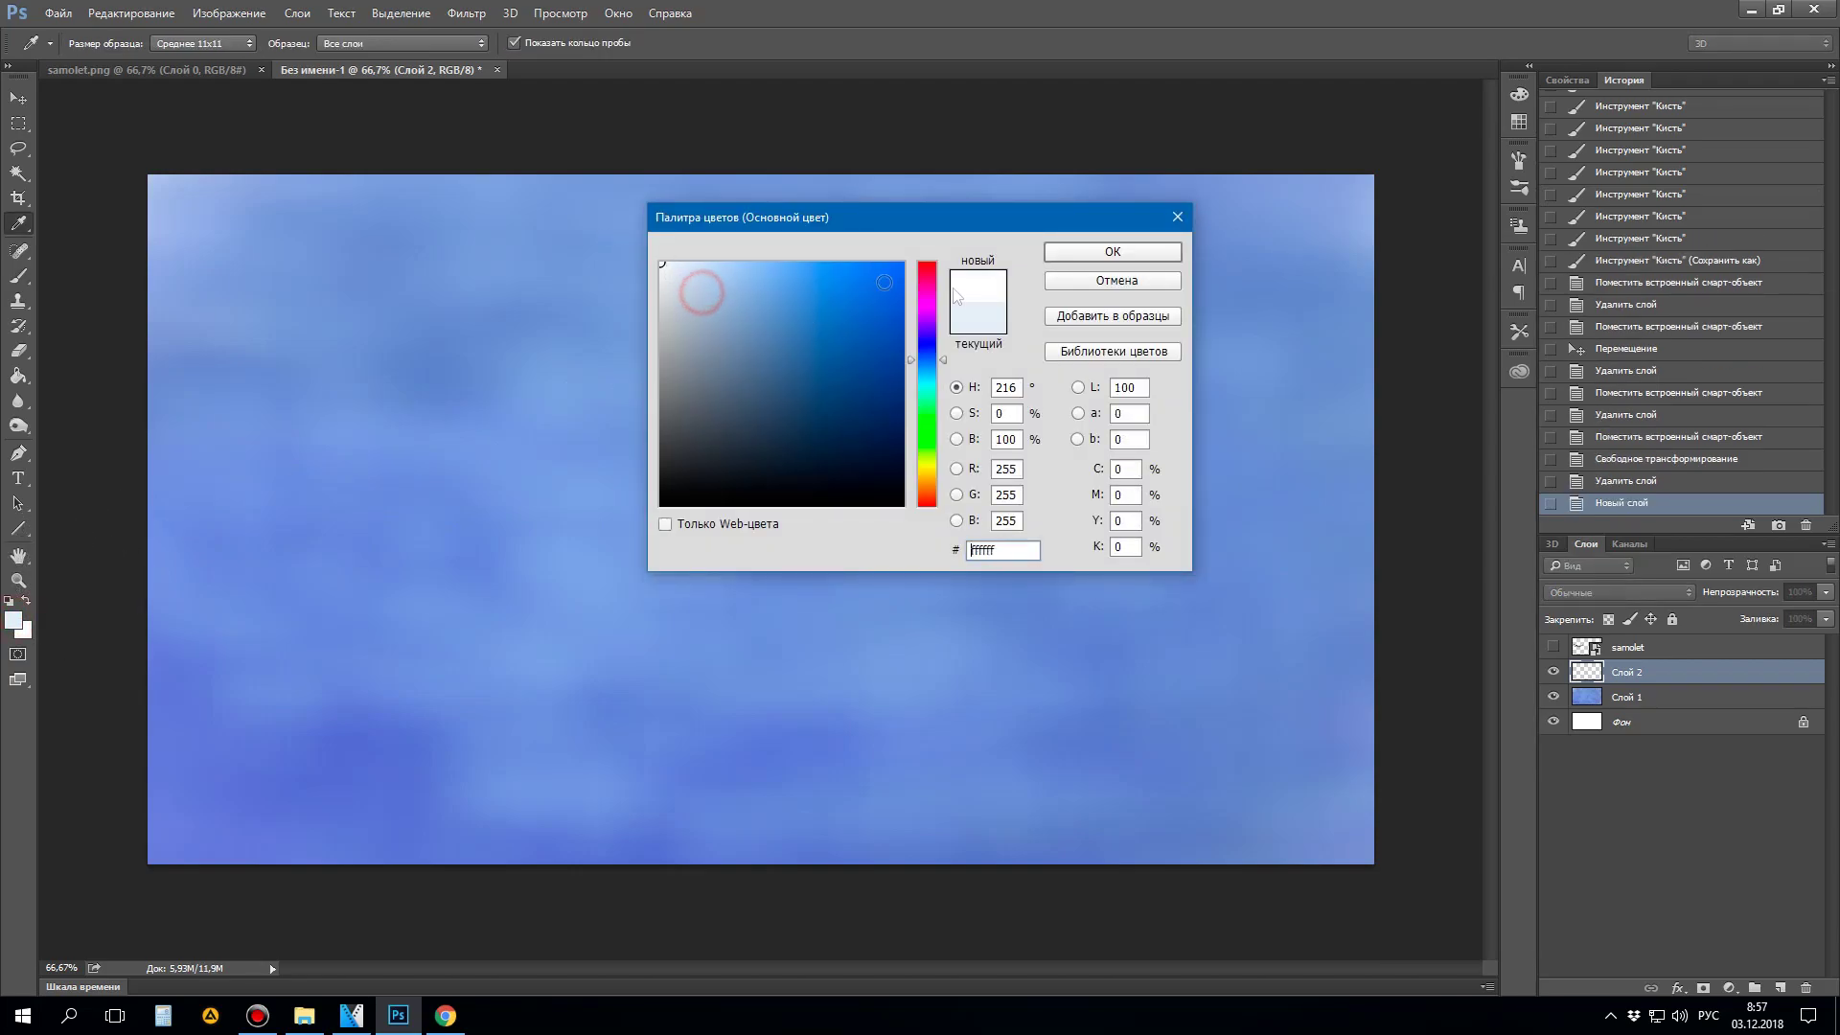
left_click(1112, 251)
key("b")
mouse_move(920, 316)
left_mouse_down()
mouse_move(862, 361)
mouse_move(1035, 409)
left_mouse_up()
key("ctrl+z")
Step: Try a spatter brush stroke at 175 px with 100% opacity and 100% flow, and undo it
key("bracketleft")
key("bracketleft")
key("bracketleft")
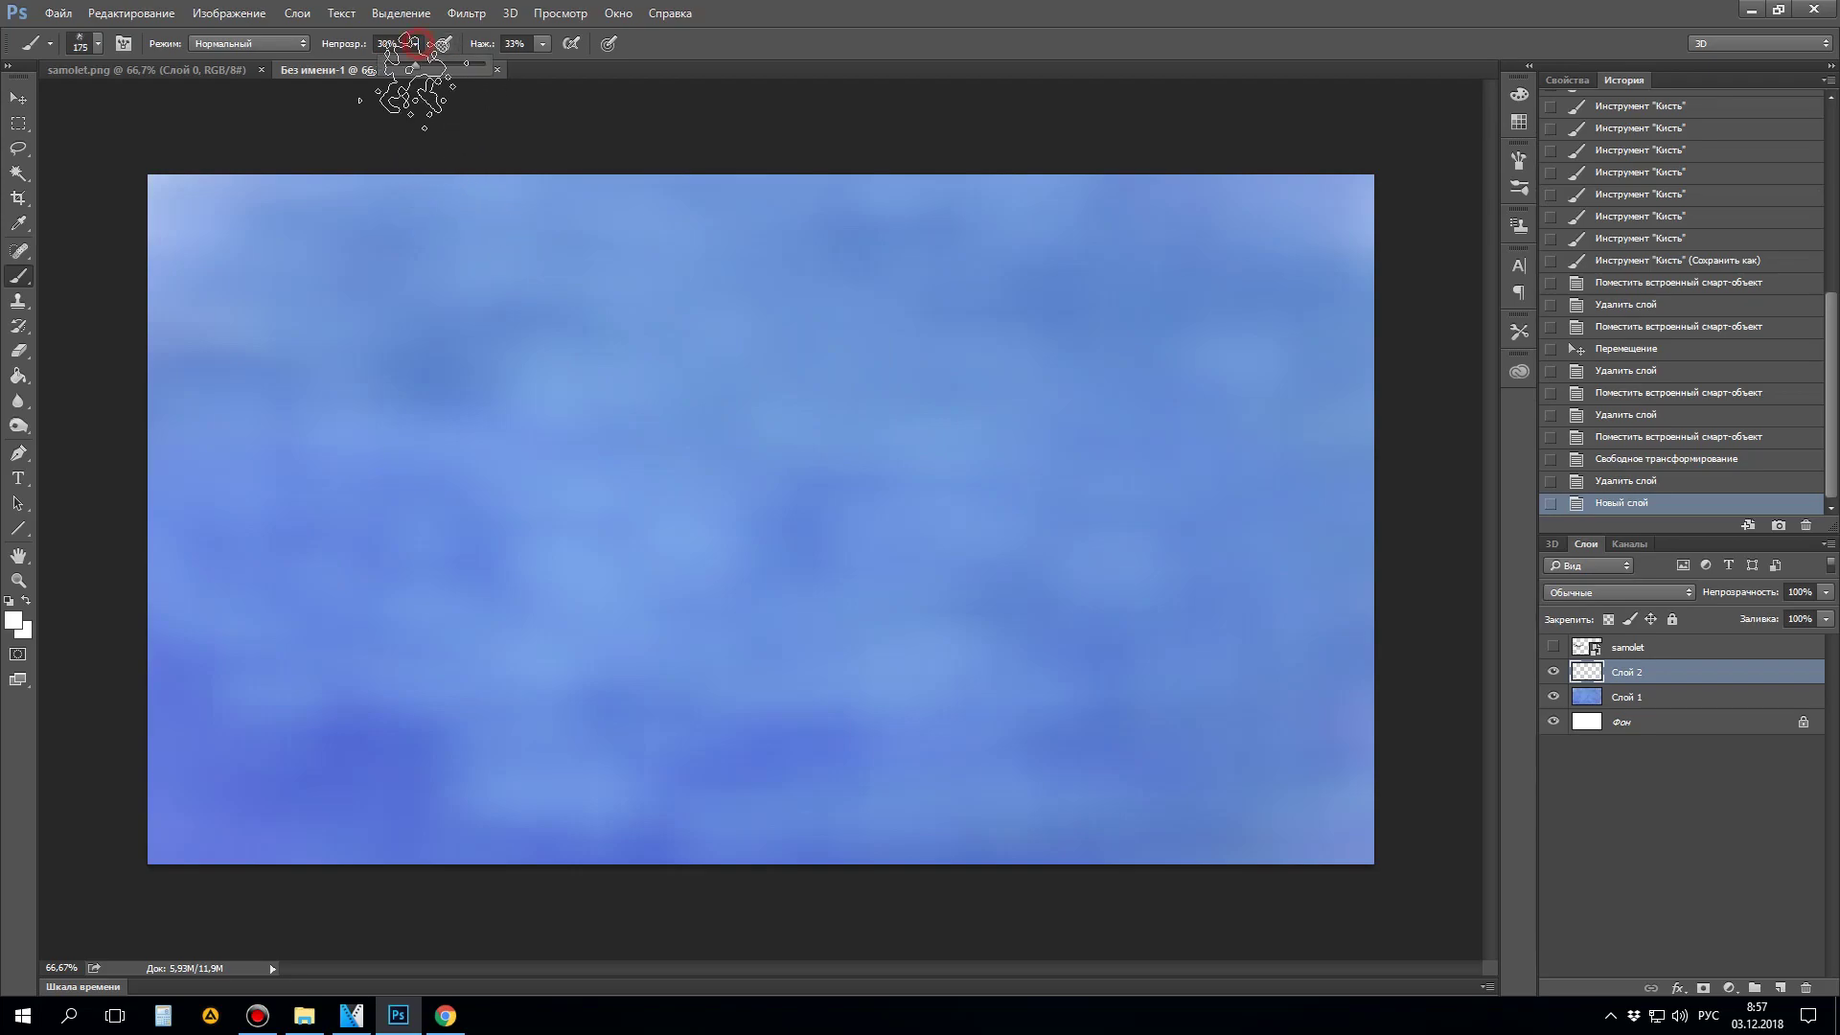
left_click(542, 44)
left_click_drag(498, 71, 610, 67)
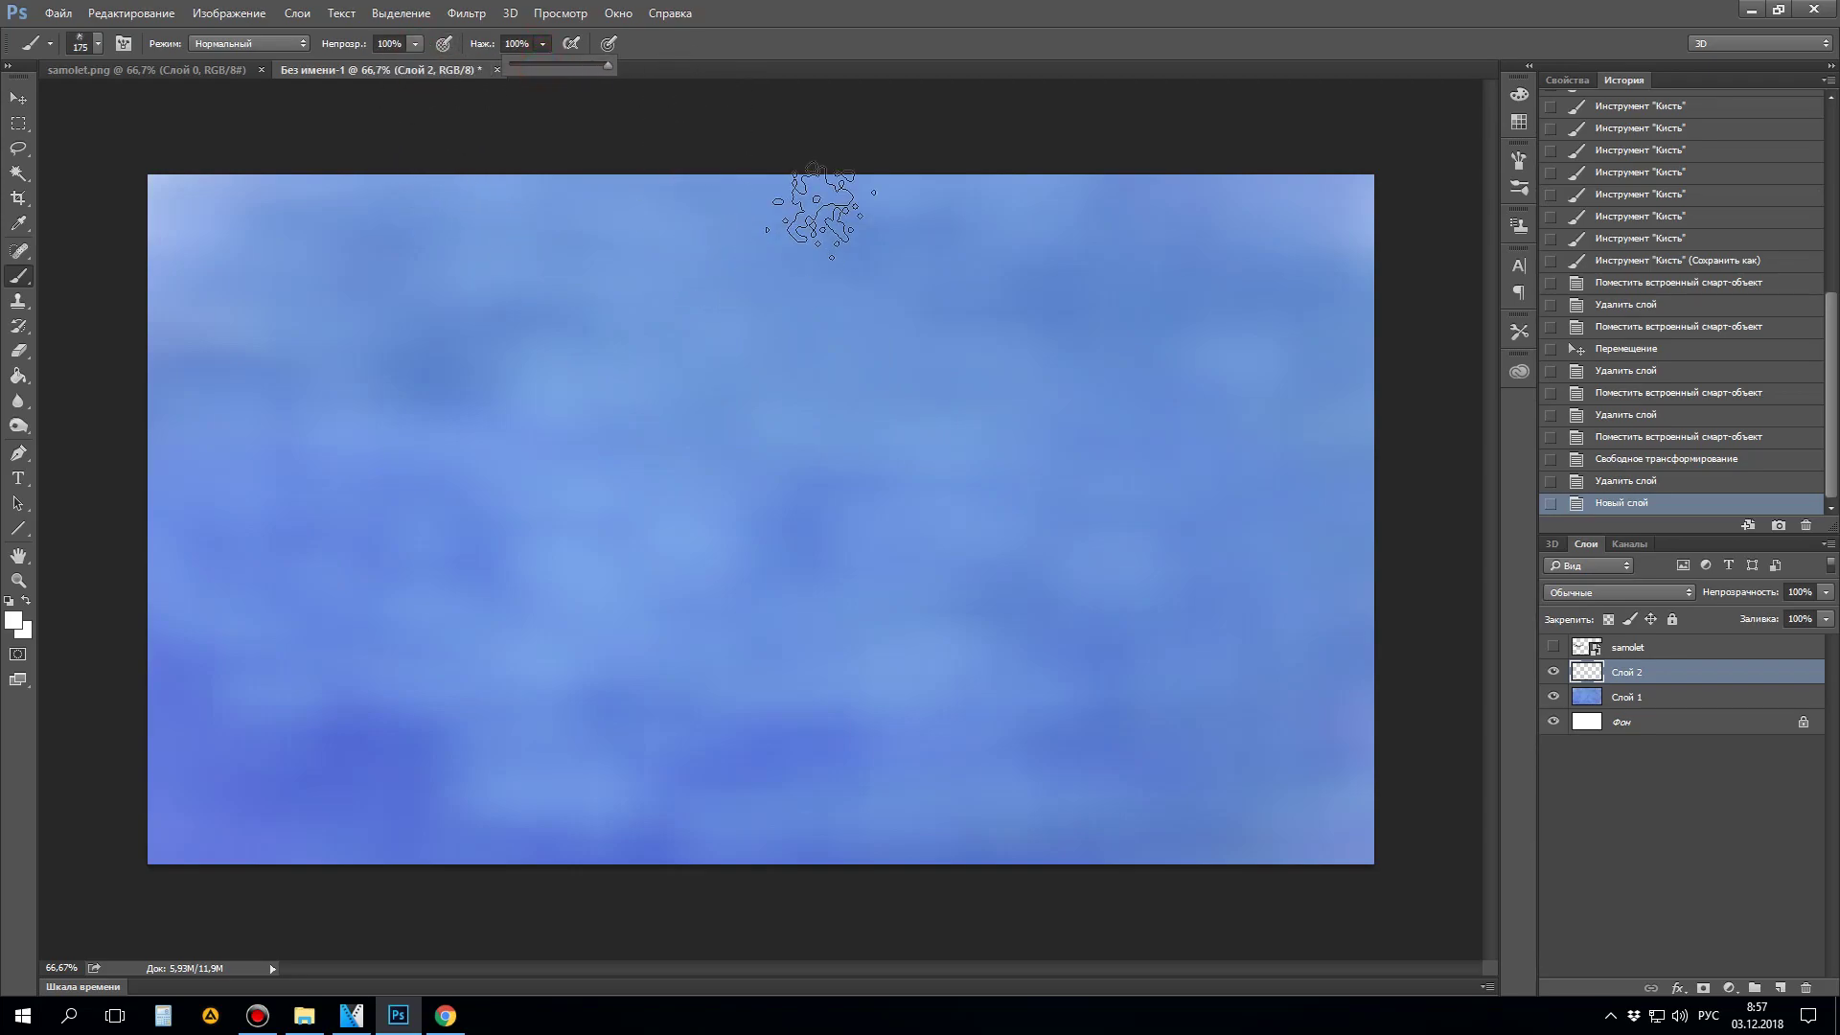
left_click_drag(817, 391, 996, 421)
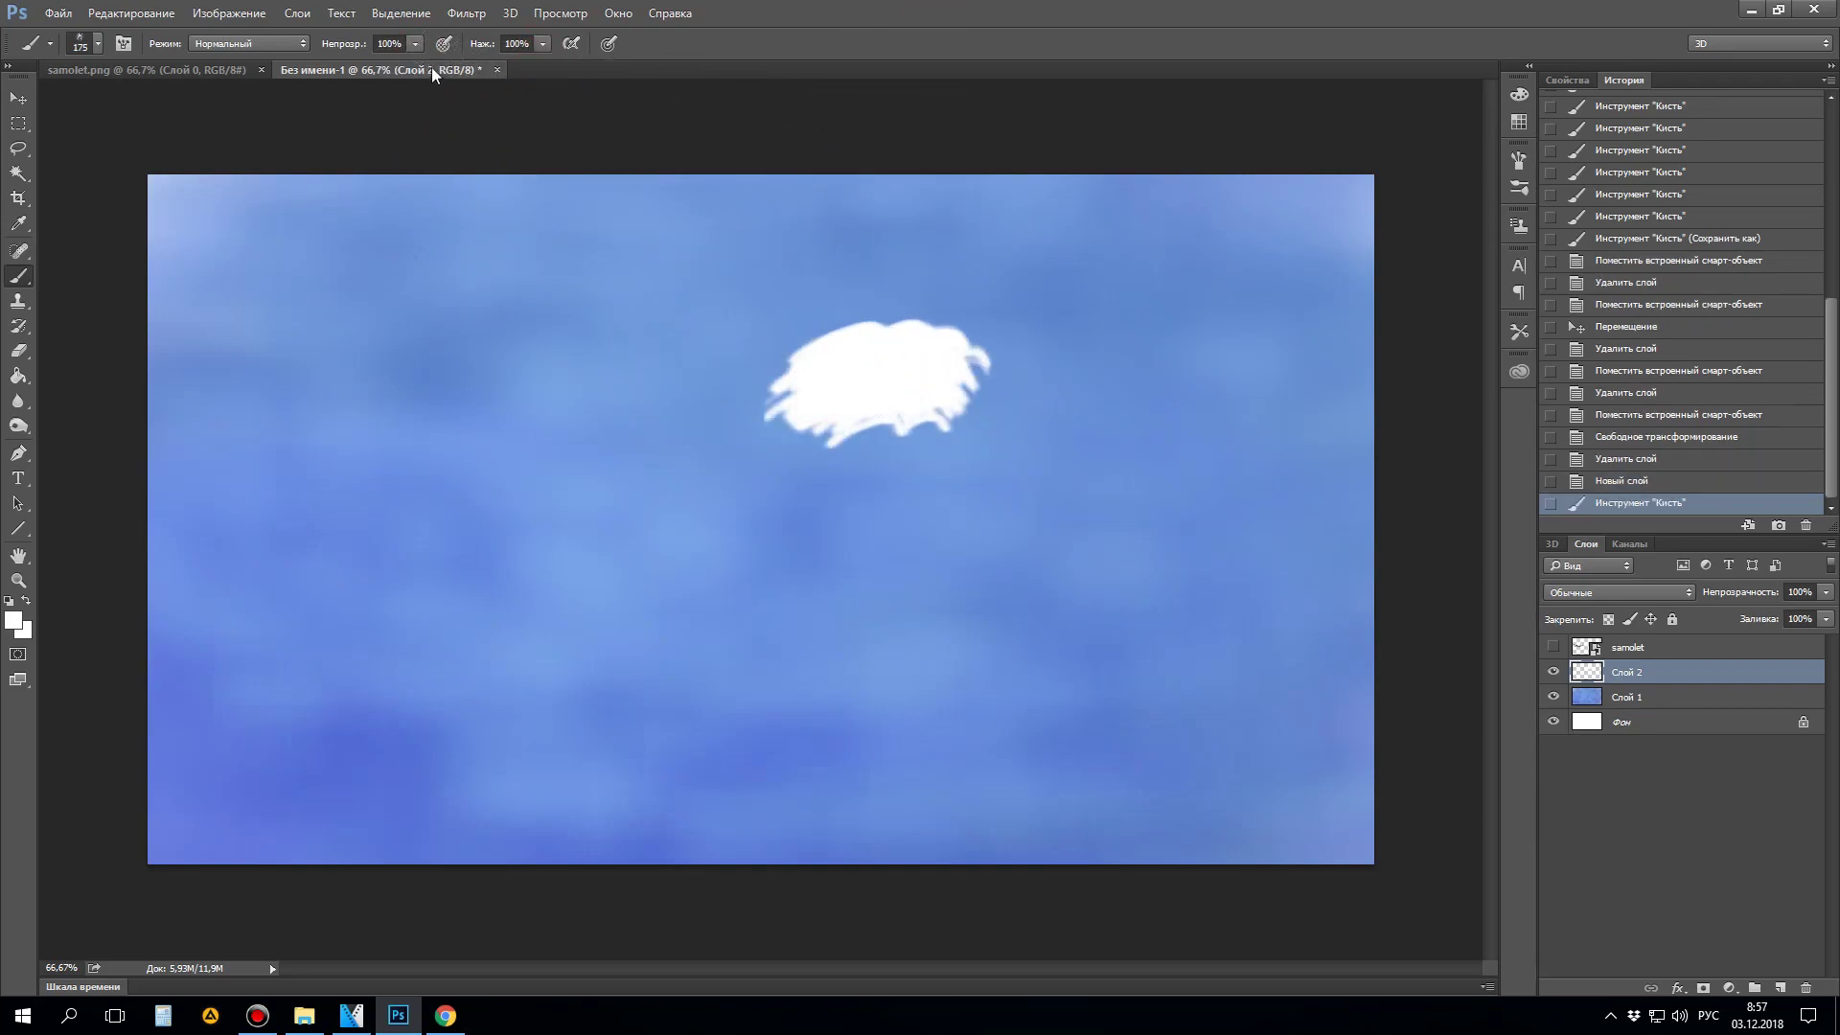
key("ctrl+z")
Step: Lower the brush opacity, set its flow to 80%, try one more spatter stroke across the upper sky, and undo it
left_click(416, 44)
left_click(541, 44)
left_click_drag(526, 67, 523, 67)
mouse_move(924, 354)
left_mouse_down()
mouse_move(1016, 364)
mouse_move(1091, 417)
left_mouse_up()
key("ctrl+z")
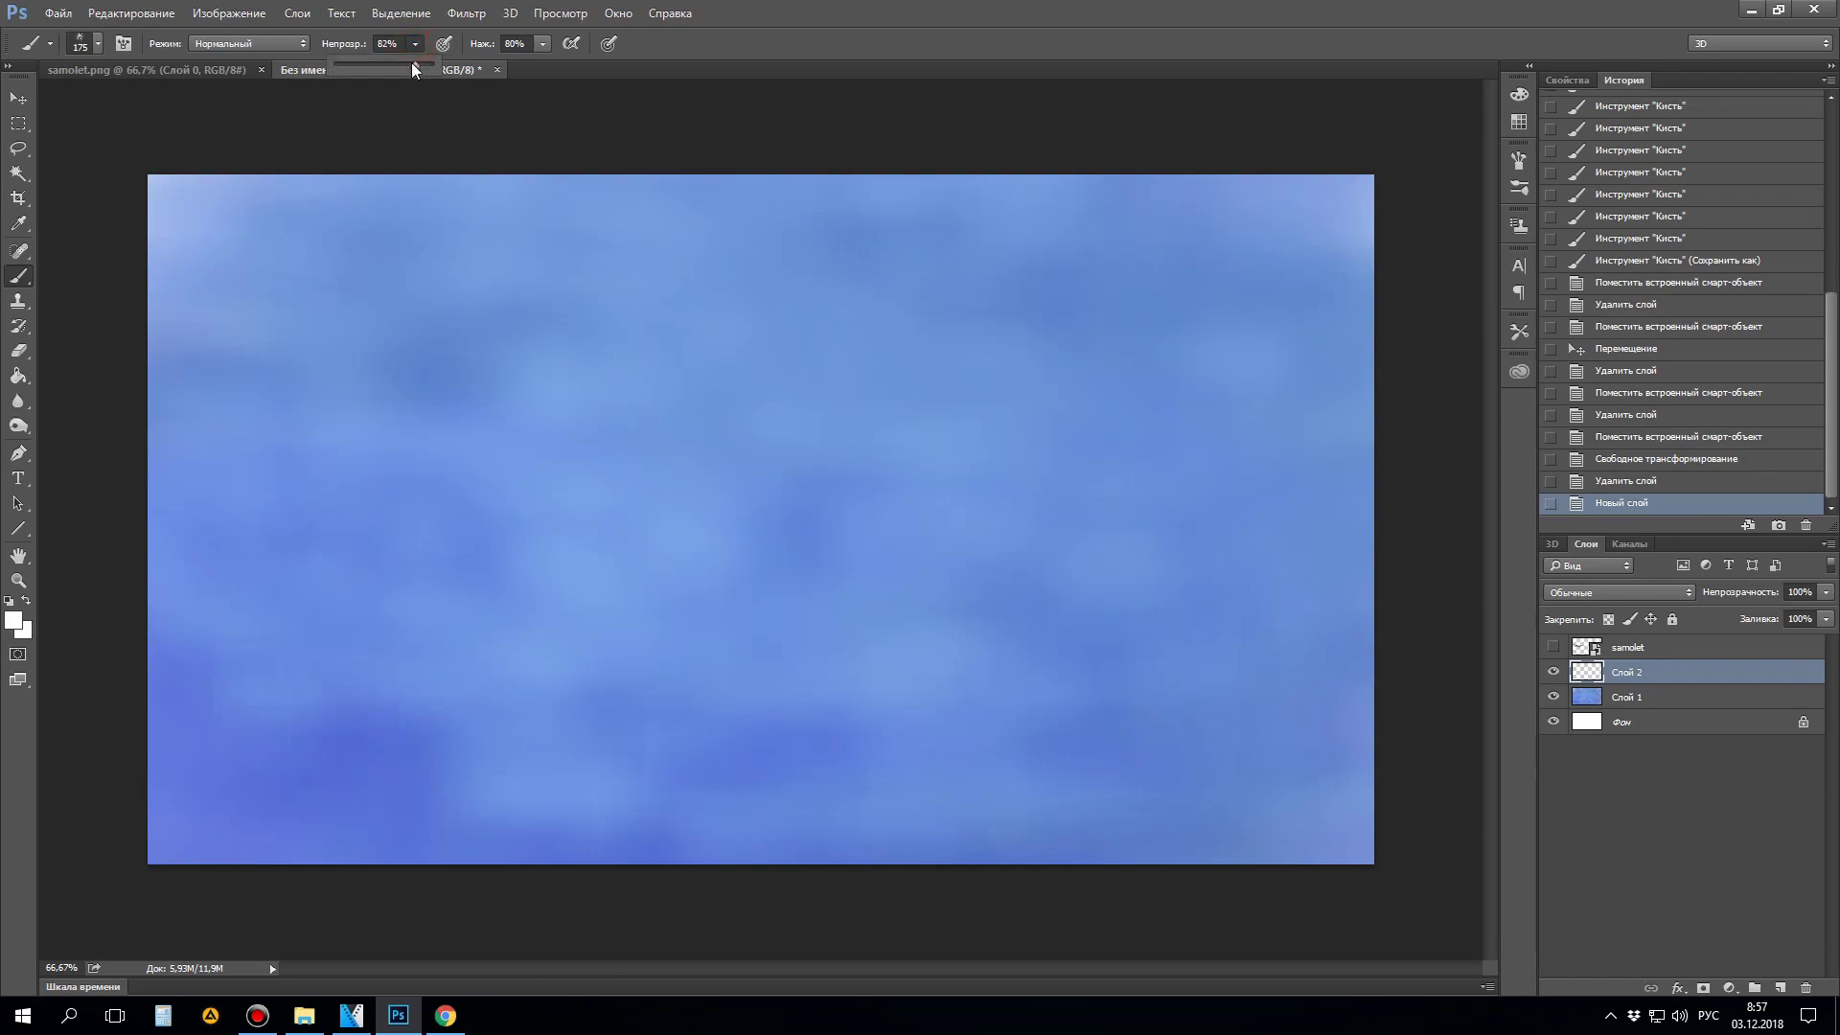
Step: Set the brush opacity to 63% and flow to 62%, and undo a short test stroke
left_click(542, 44)
left_click_drag(544, 65, 539, 67)
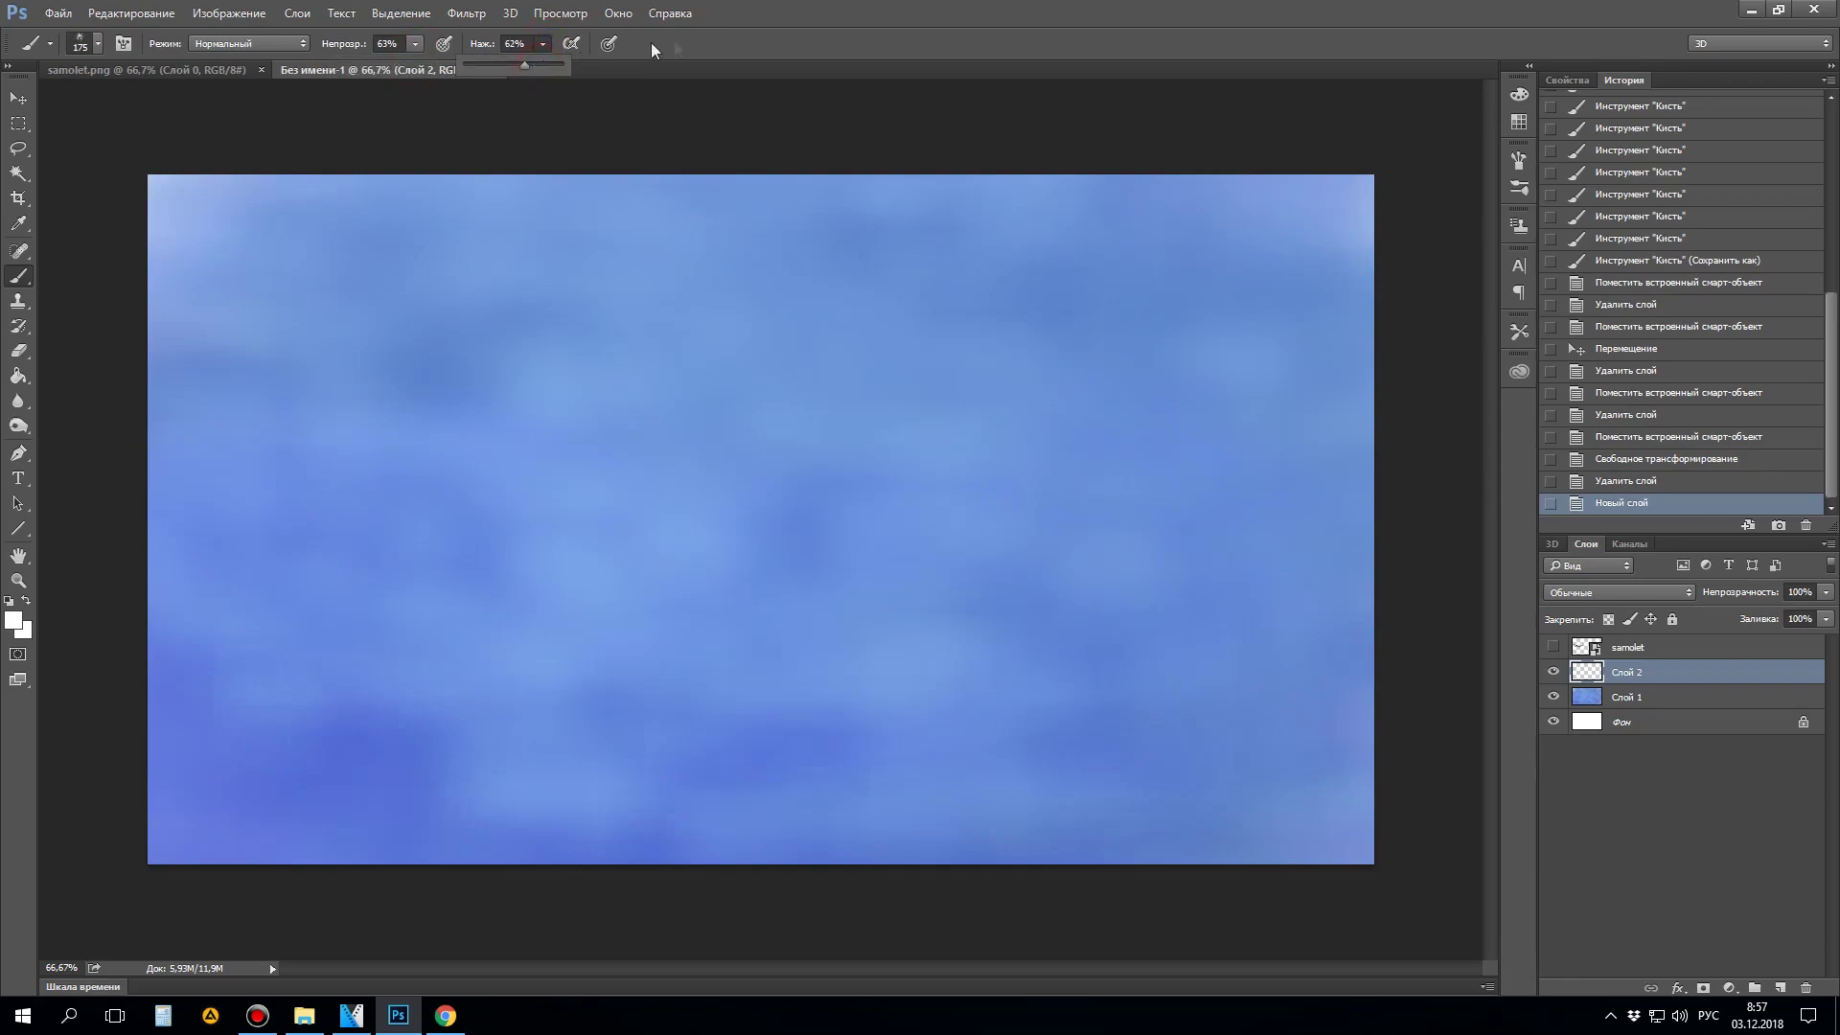
mouse_move(812, 337)
left_mouse_down()
mouse_move(801, 349)
mouse_move(891, 374)
left_mouse_up()
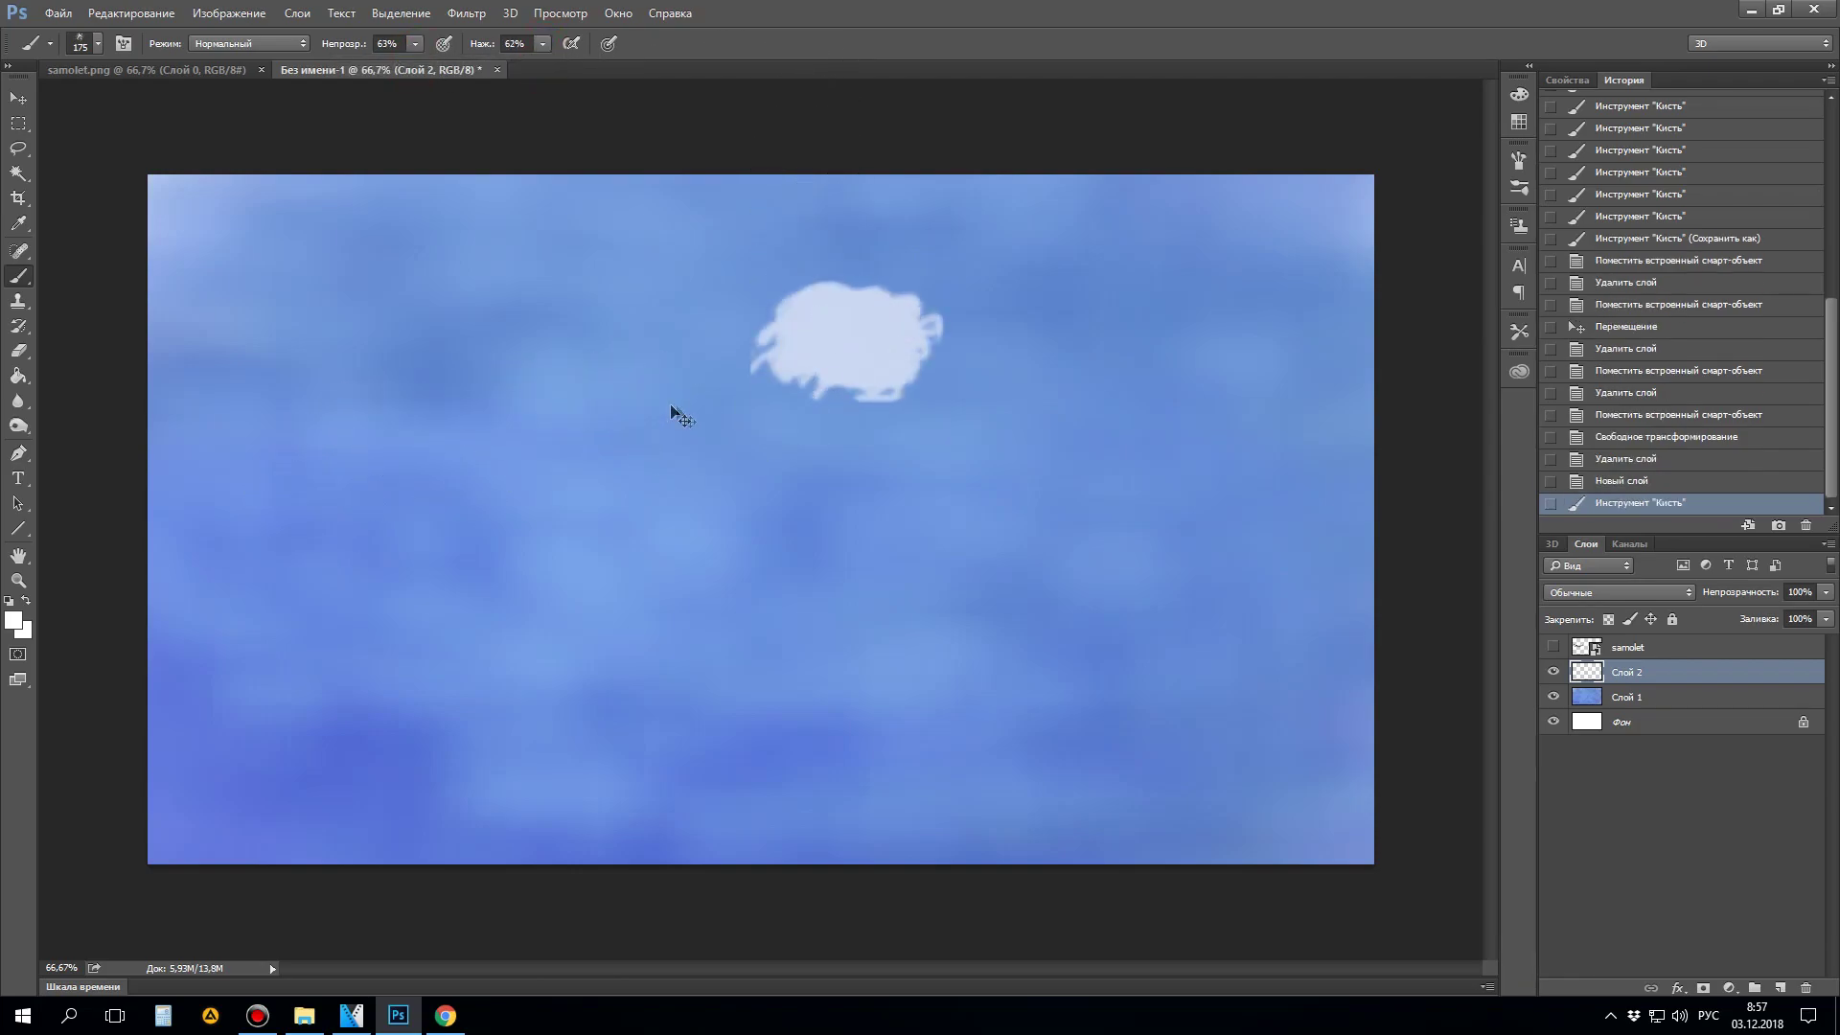
key("ctrl+z")
Step: Try a curved stroke with a bristle brush at 175 px in the middle of the sky, and undo it
left_click(97, 43)
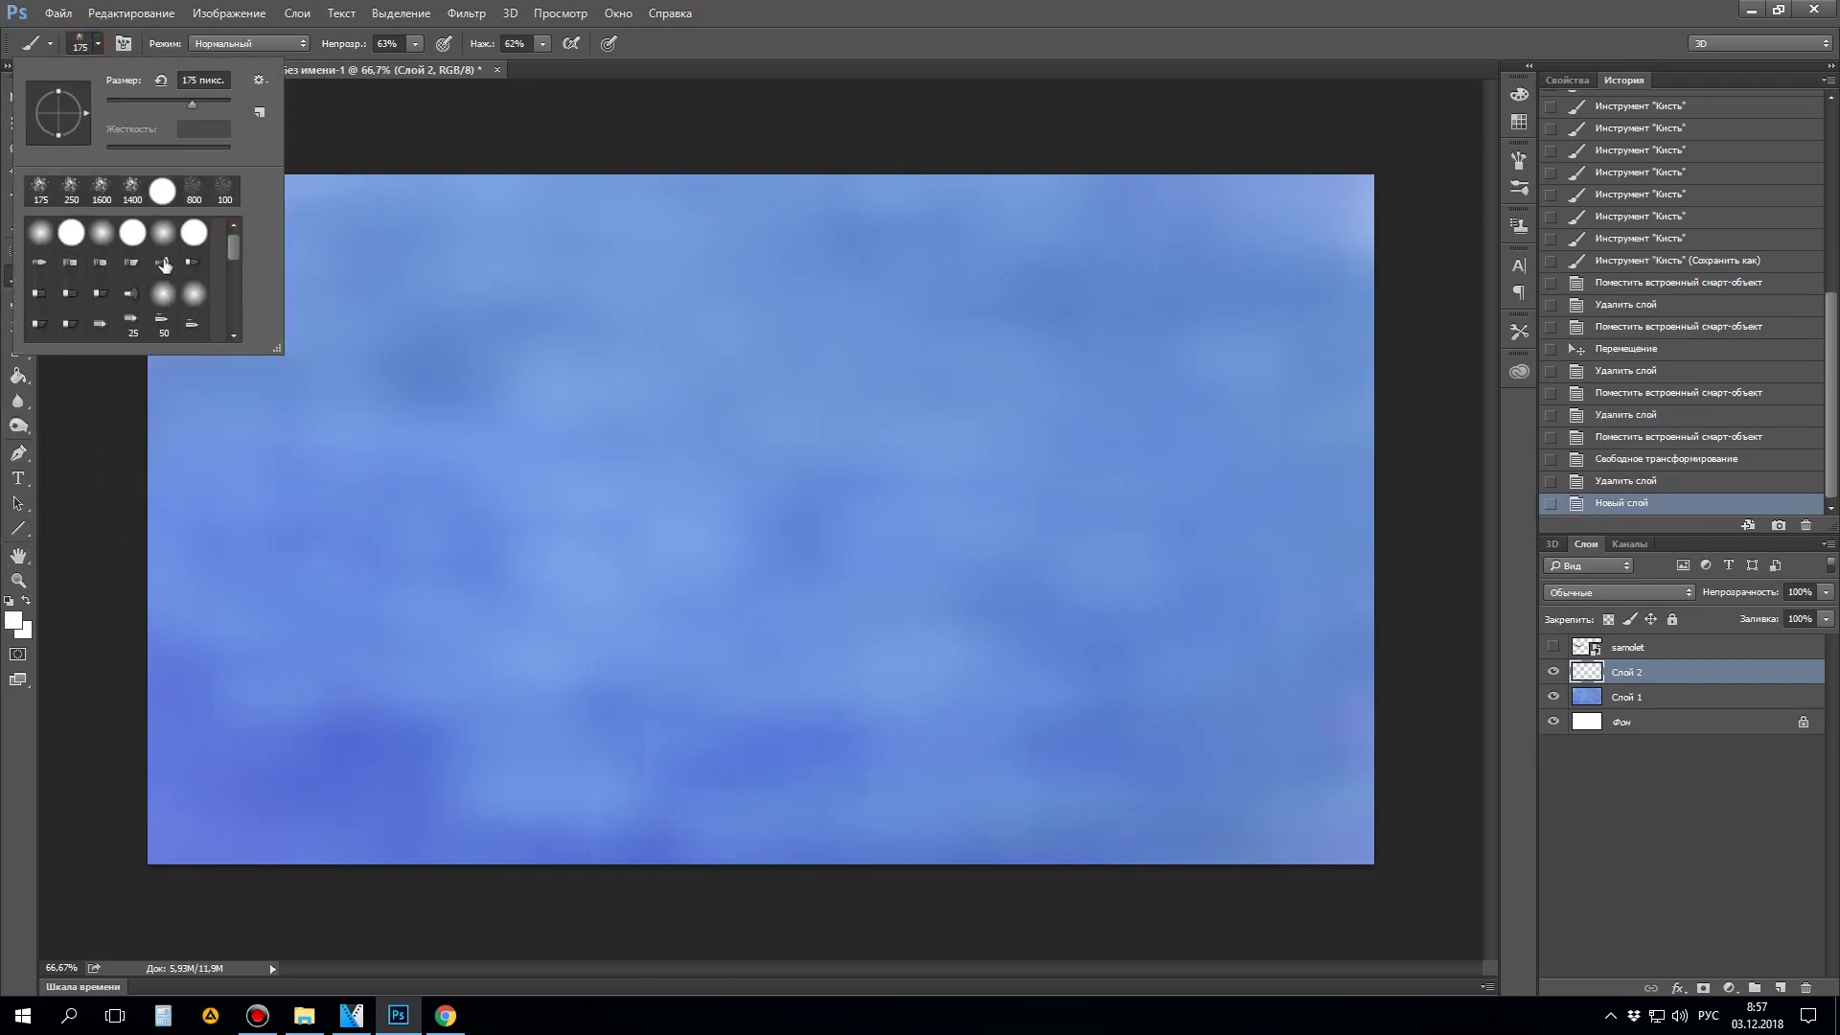
double_click(185, 272)
left_click_drag(677, 435, 834, 484)
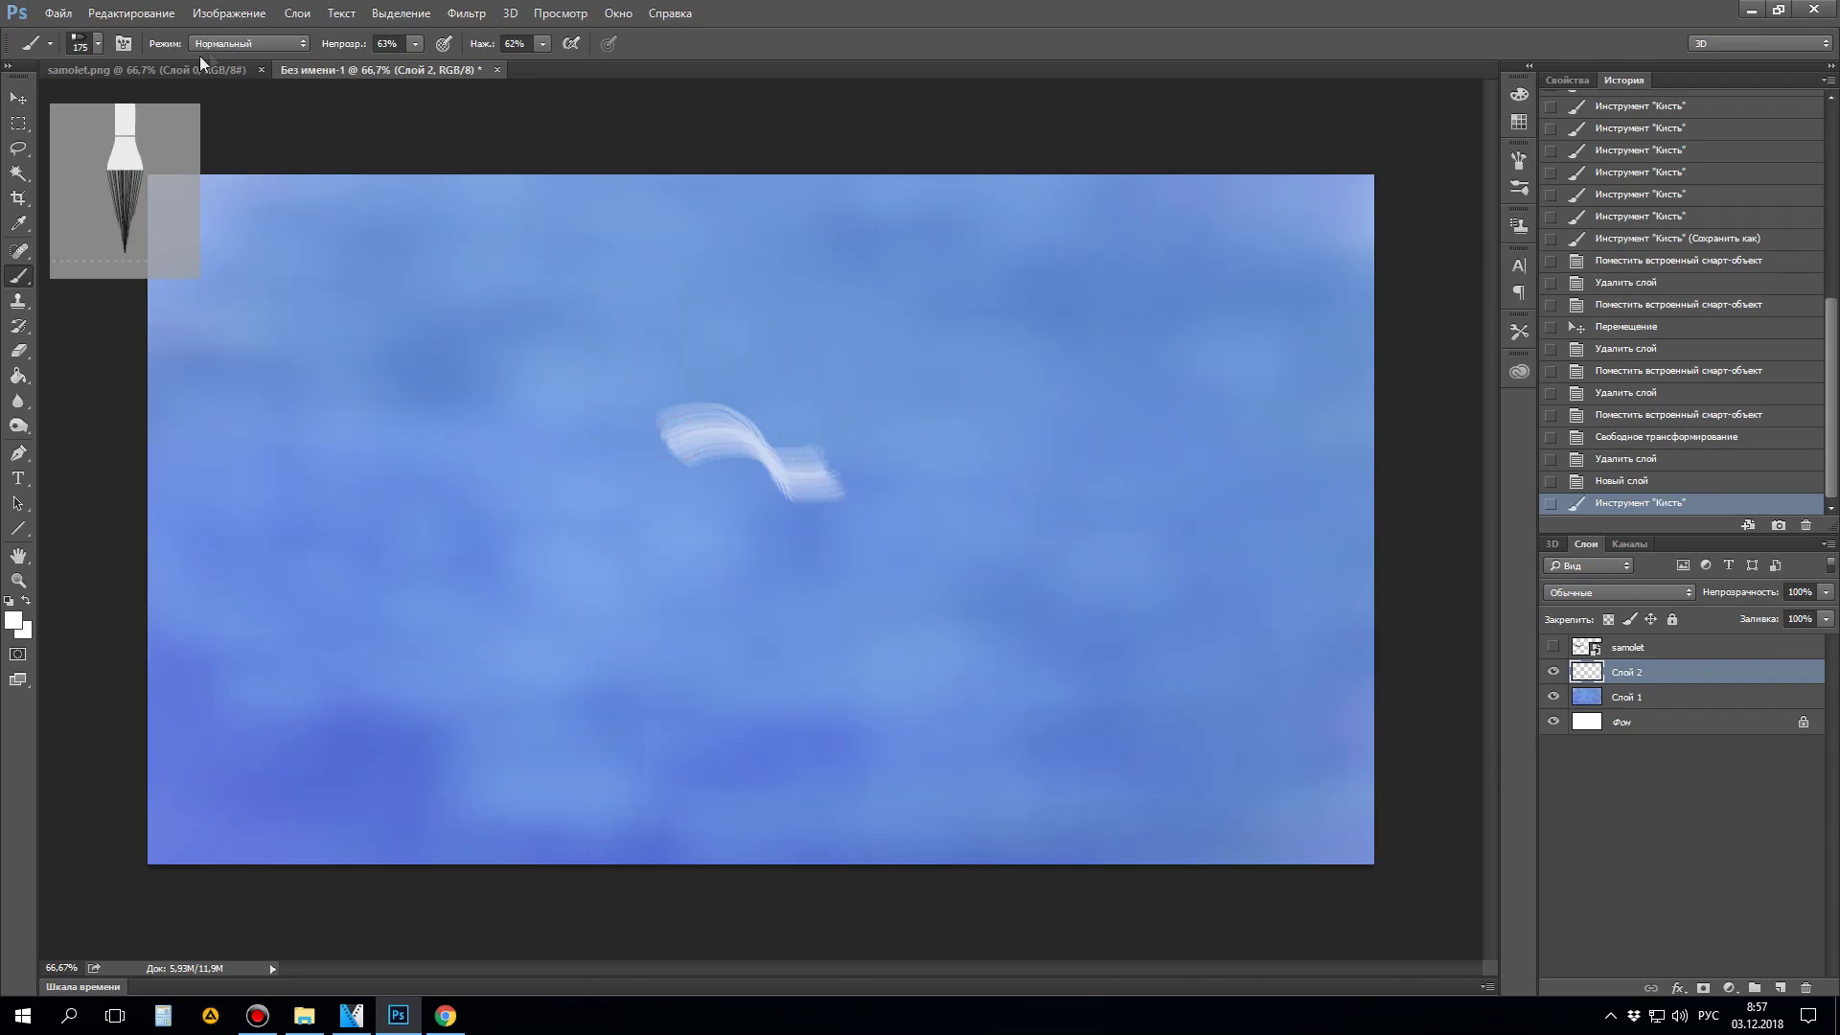
key("ctrl+z")
Step: Try the recently used 1600 px spatter brush with a long stroke across the sky, and undo it
left_click(99, 44)
left_click(134, 189)
left_click(600, 366)
left_click_drag(599, 366, 1026, 513)
key("ctrl+z")
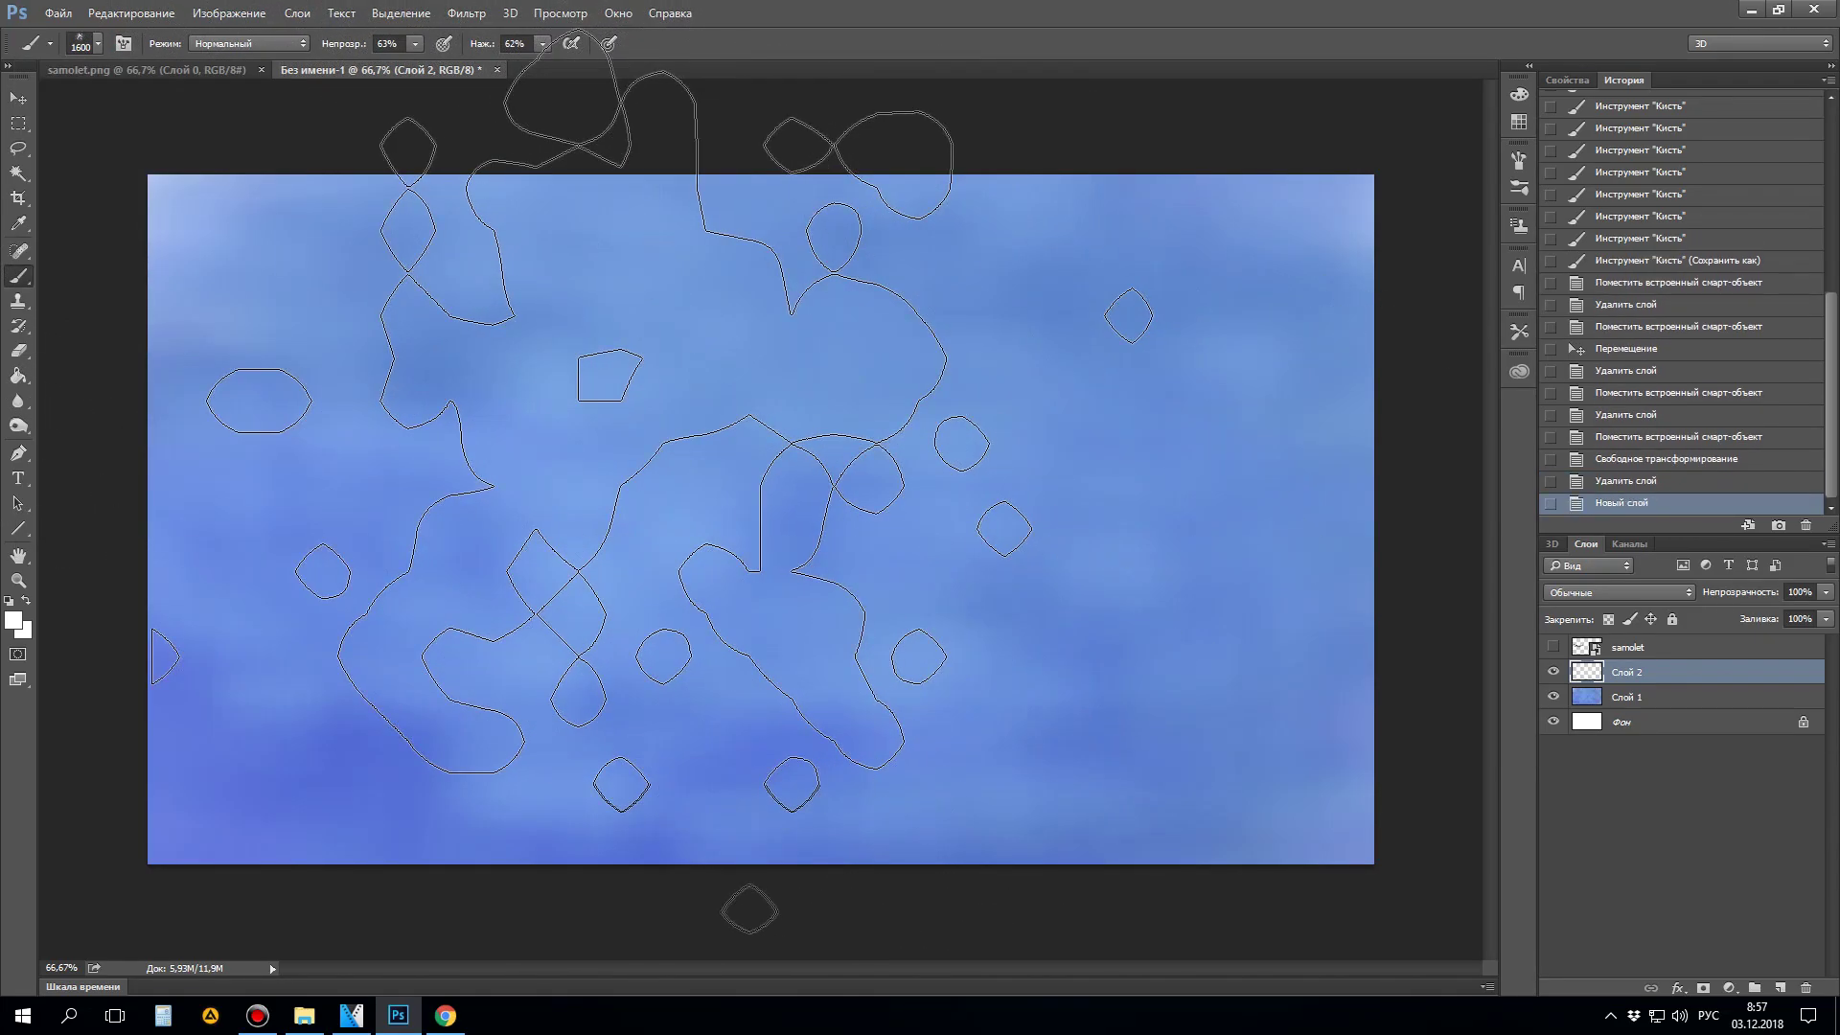
Step: Reduce the spatter brush to 100 px, try a short stroke in the upper sky, and undo it
key("bracketleft")
key("bracketleft")
key("bracketleft")
key("bracketleft")
key("bracketleft")
key("bracketleft")
key("bracketleft")
key("bracketleft")
key("bracketleft")
key("bracketleft")
key("bracketleft")
key("bracketleft")
key("bracketleft")
key("bracketleft")
key("bracketleft")
key("bracketleft")
left_click_drag(744, 423, 891, 407)
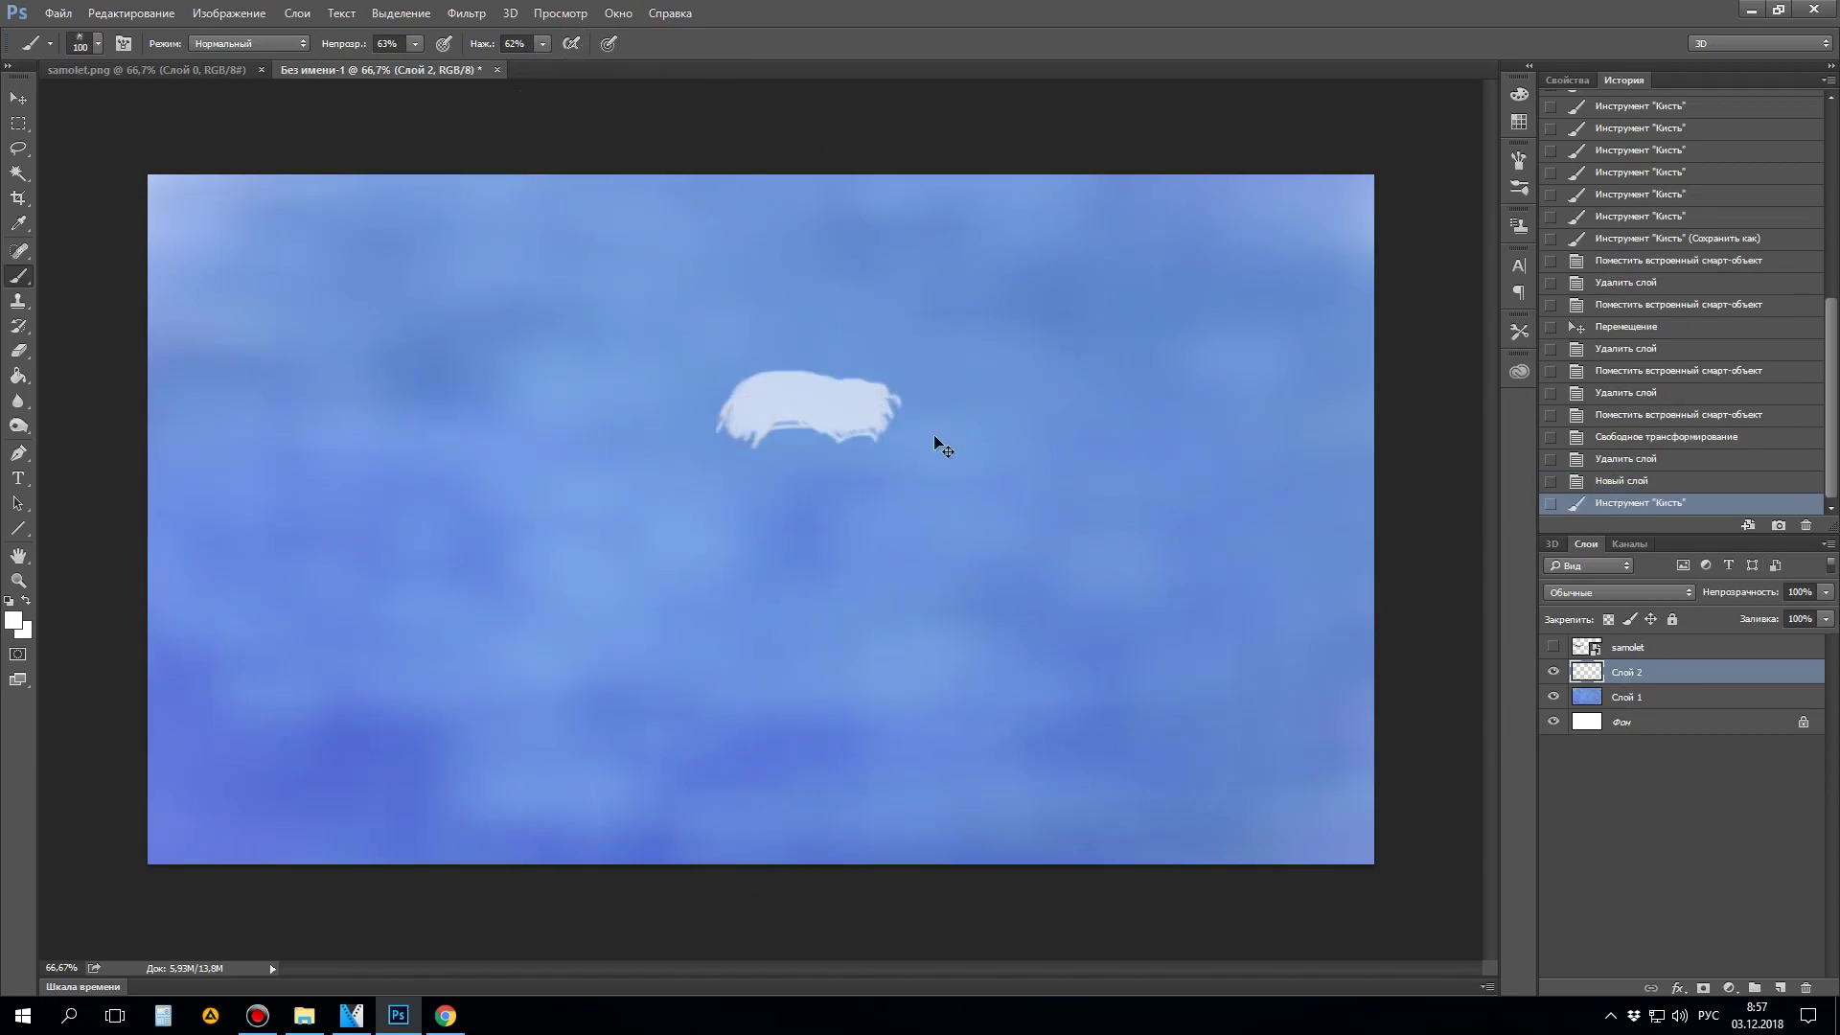
key("ctrl+z")
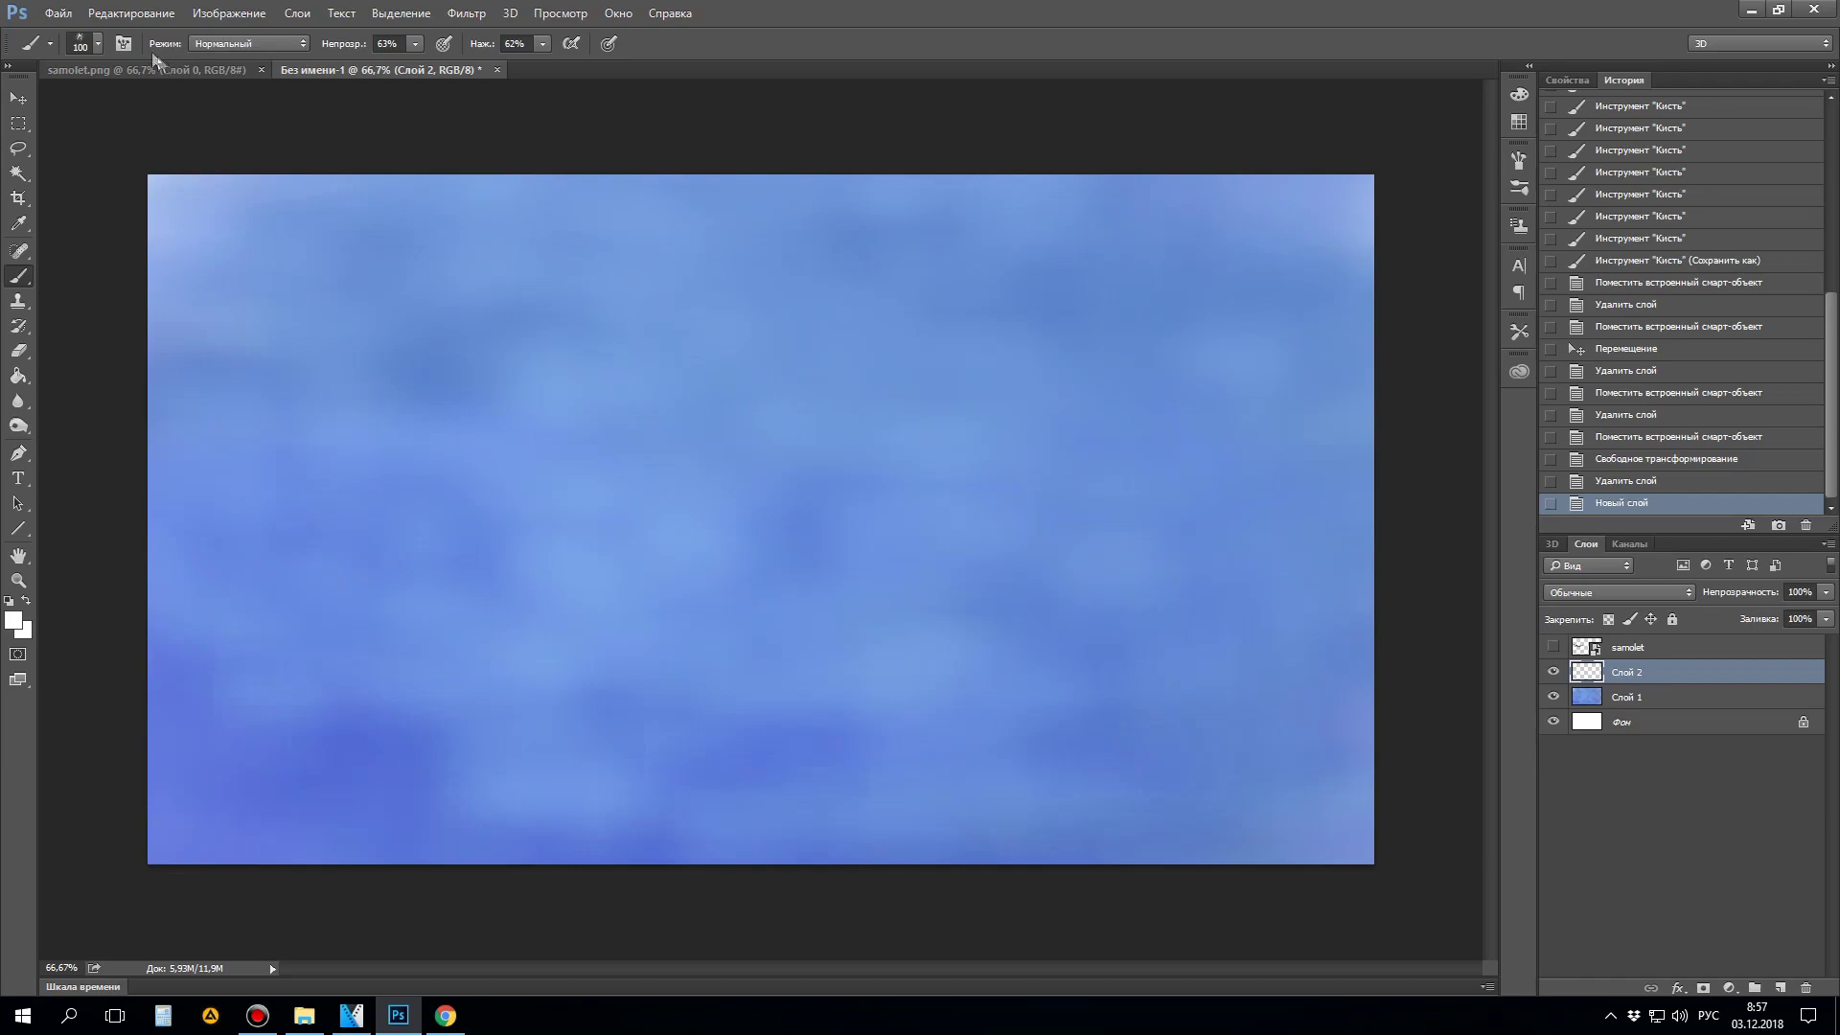
Step: Try a small stroke with a soft 100 px brush having 0% hardness, and undo it
left_click(98, 43)
left_click(165, 296)
left_click(796, 380)
left_click_drag(826, 399, 867, 412)
key("ctrl+z")
Step: Switch to the soft round brush, undo one test stroke, and paint a white cloud at 200 px just above and right of the sky's center
left_click(98, 43)
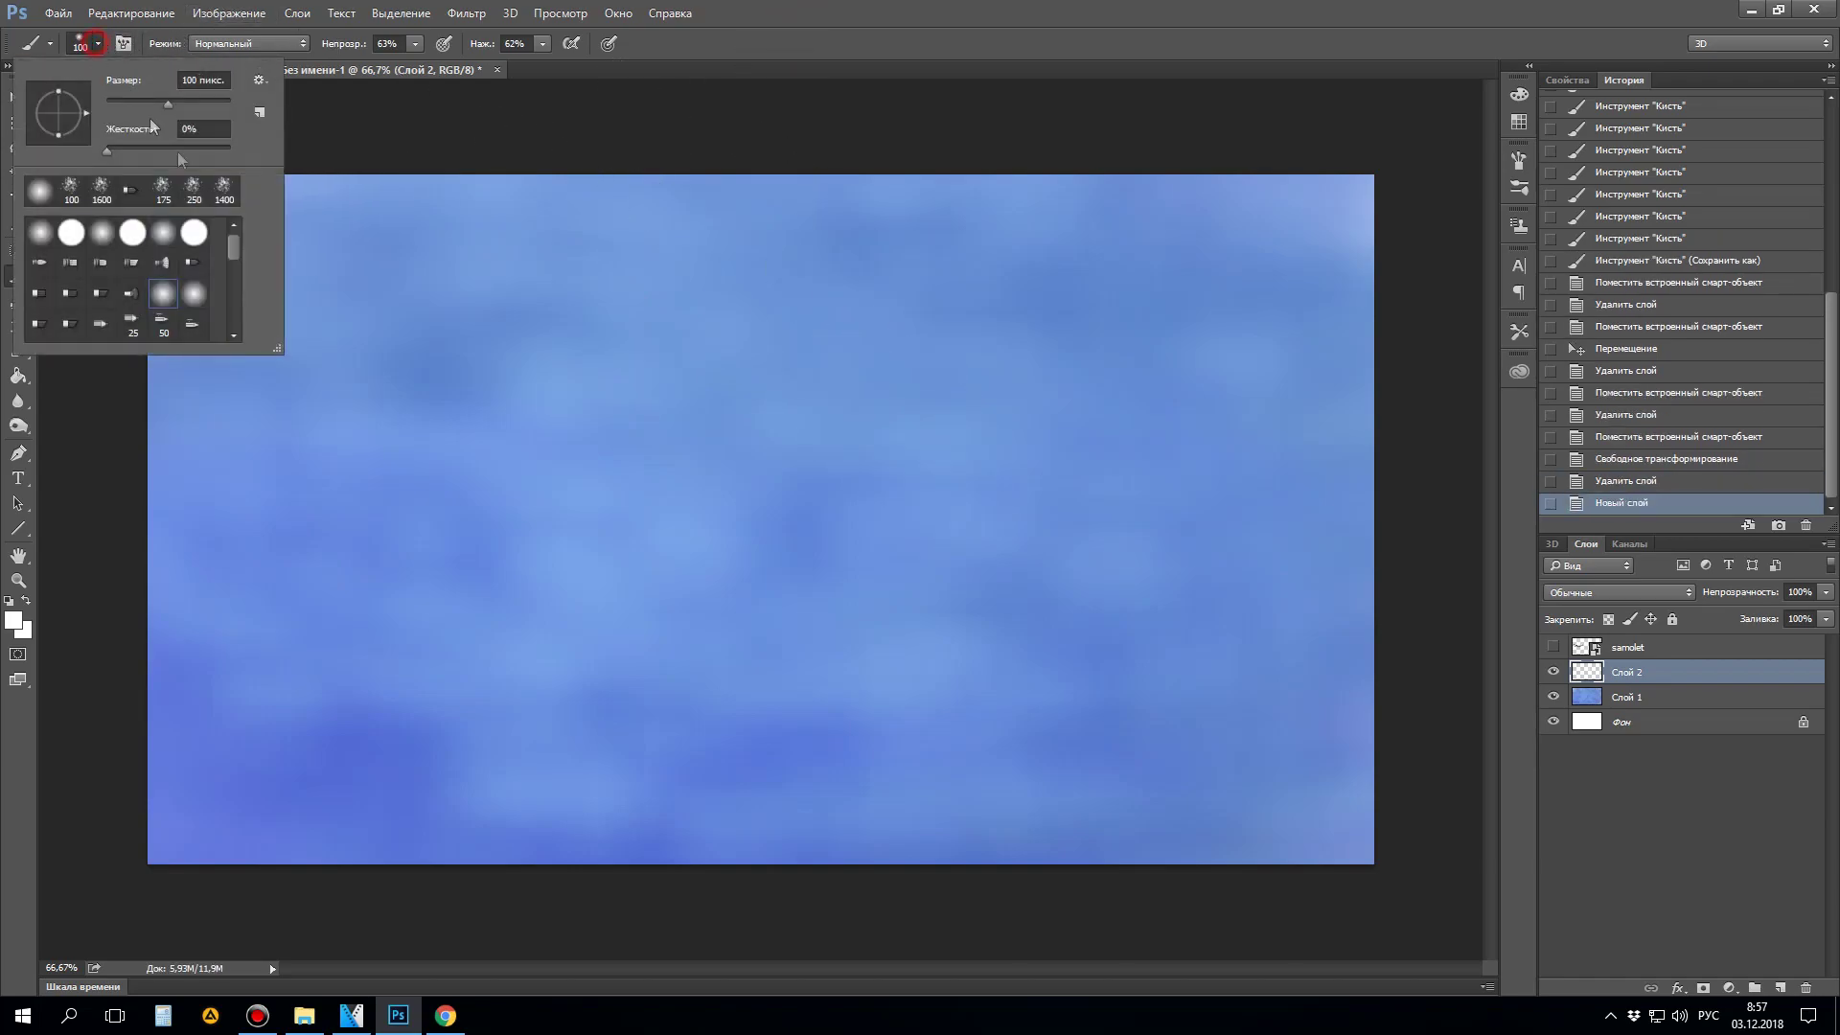
left_click(163, 231)
left_click(632, 402)
mouse_move(618, 410)
left_mouse_down()
mouse_move(988, 428)
mouse_move(834, 476)
mouse_move(825, 456)
mouse_move(992, 436)
left_mouse_up()
key("ctrl+z")
key("bracketright")
key("bracketright")
key("bracketright")
key("bracketright")
Step: Open the blending options of the cloud layer and move the layer style dialog clear of the cloud
right_click(1608, 671)
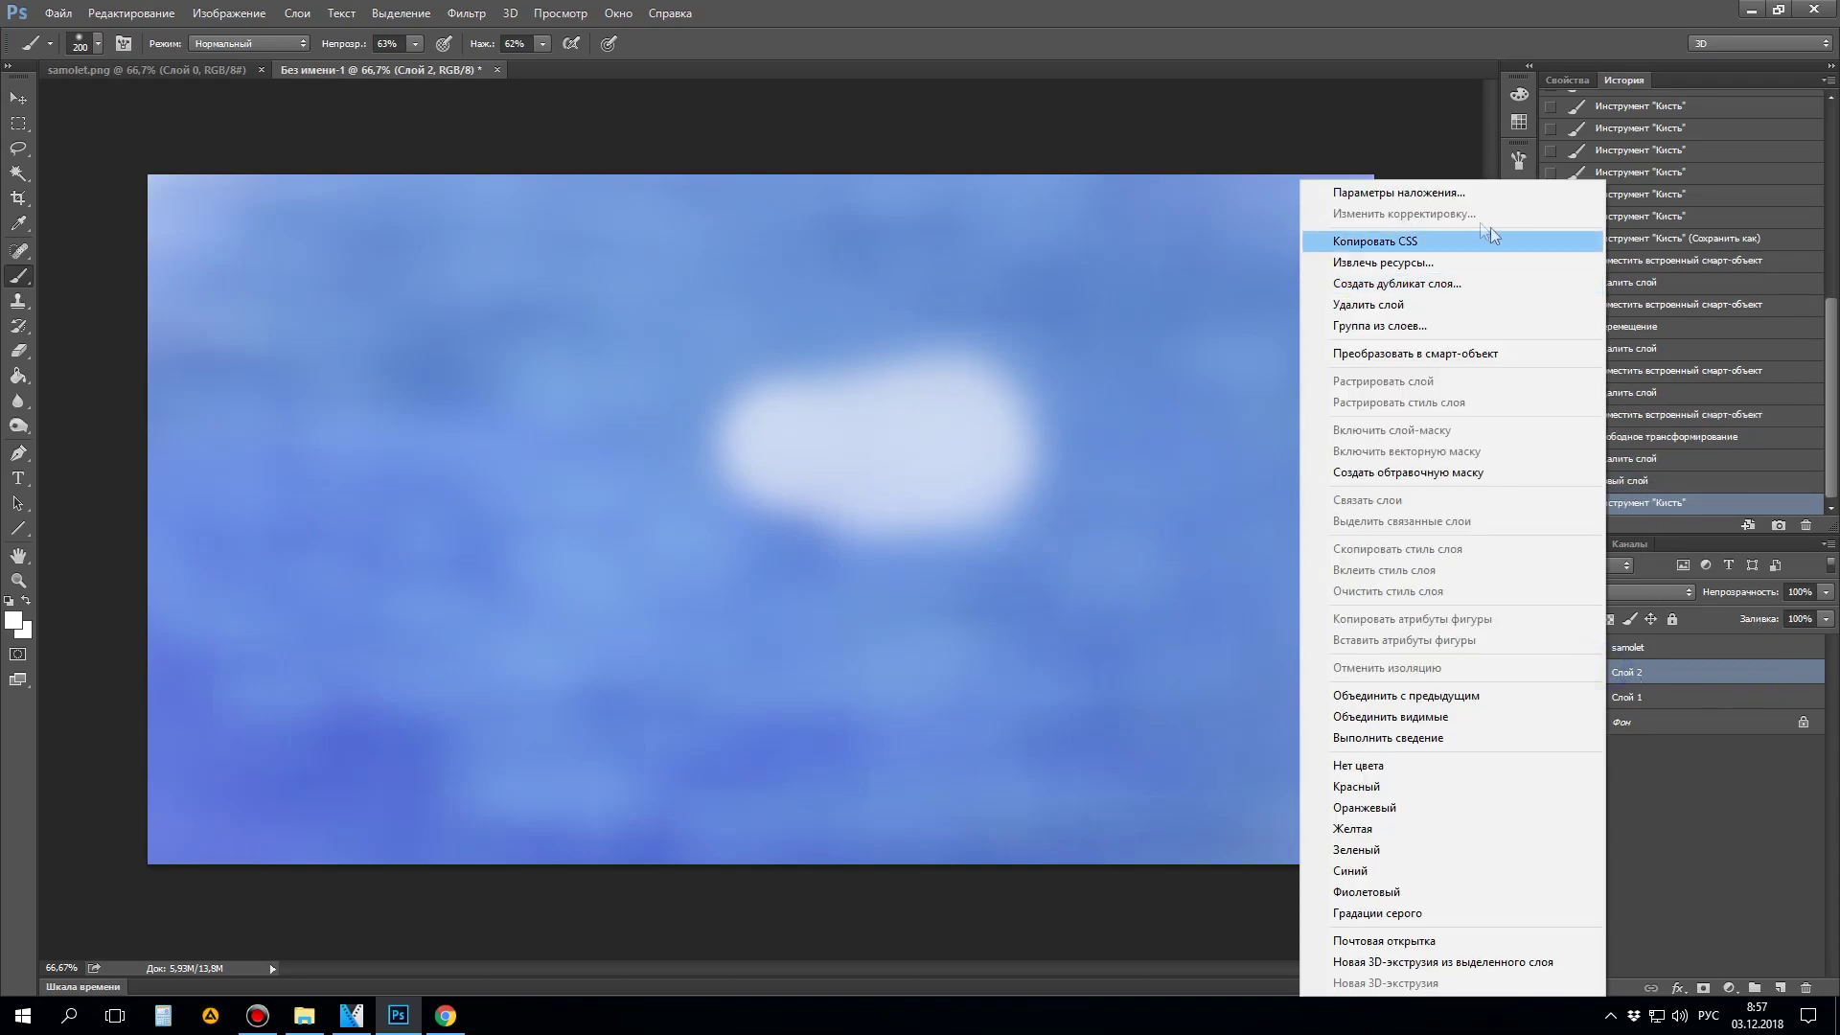
left_click(1439, 188)
left_click_drag(872, 453, 716, 614)
Step: Try a black Stroke effect on the cloud layer, positioned outside its edge, and turn it off again
left_click(496, 759)
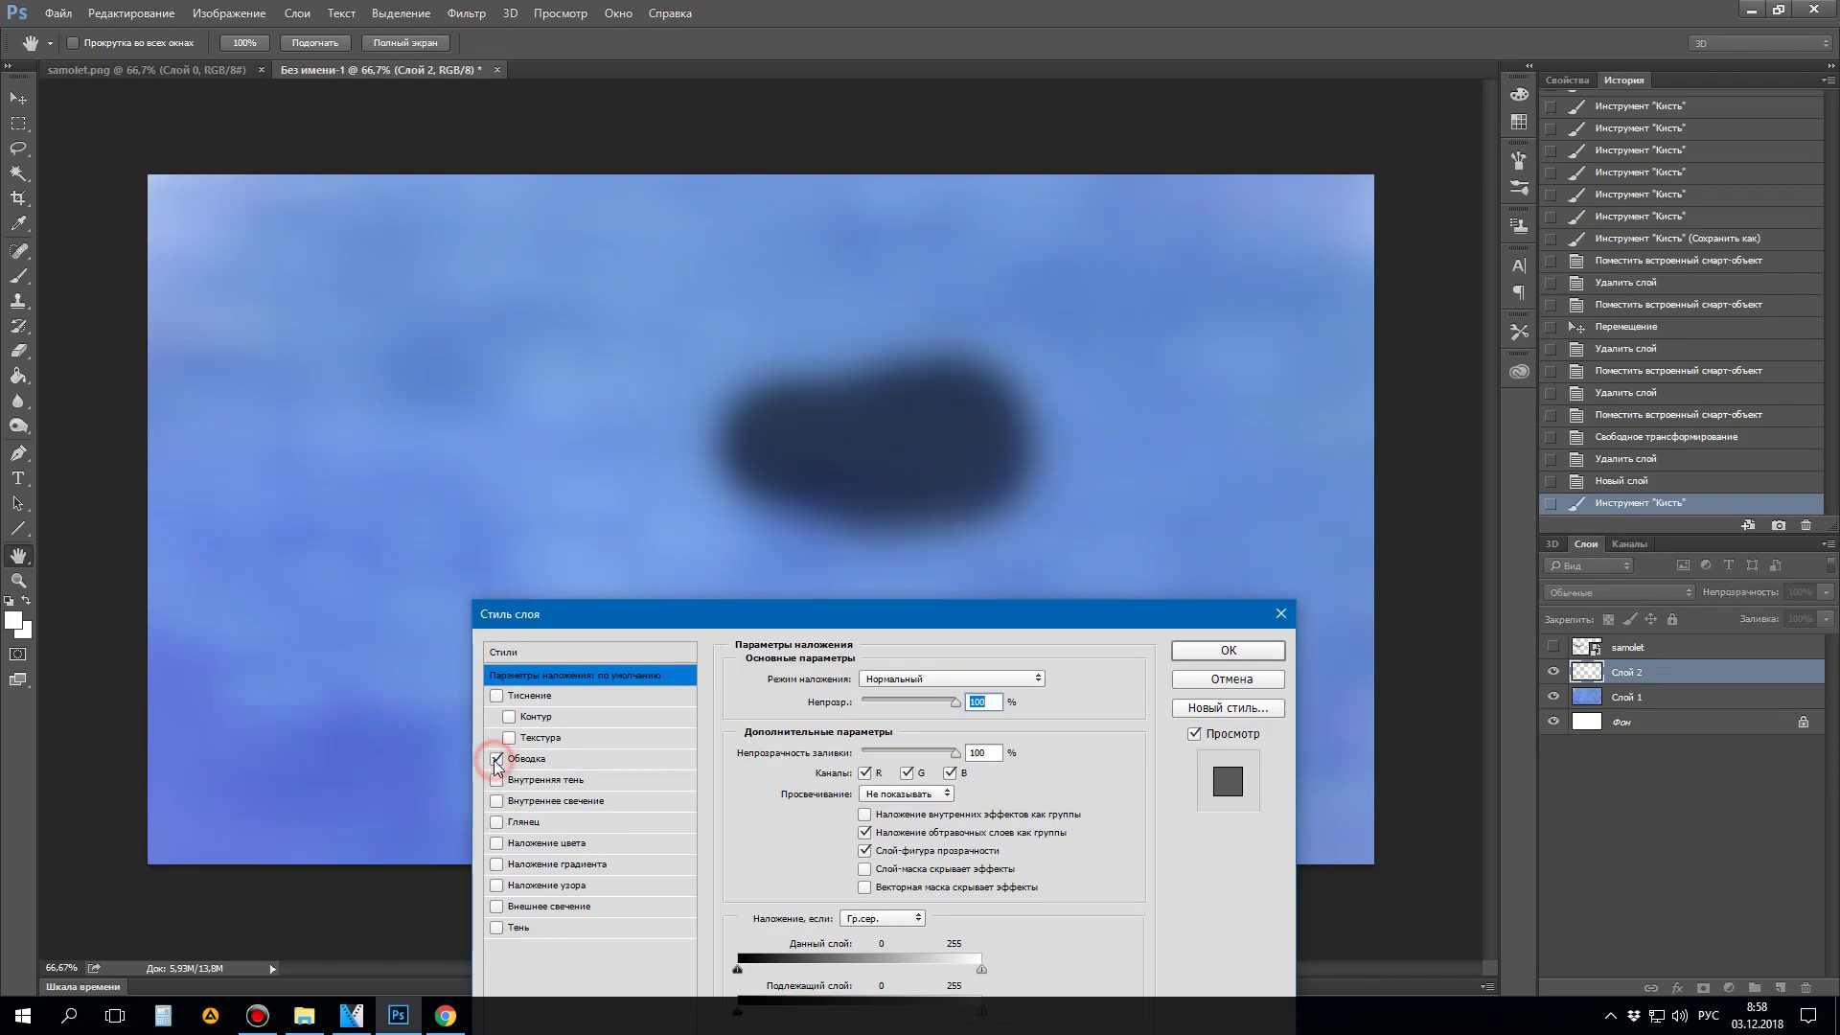
left_click(496, 759)
left_click(525, 758)
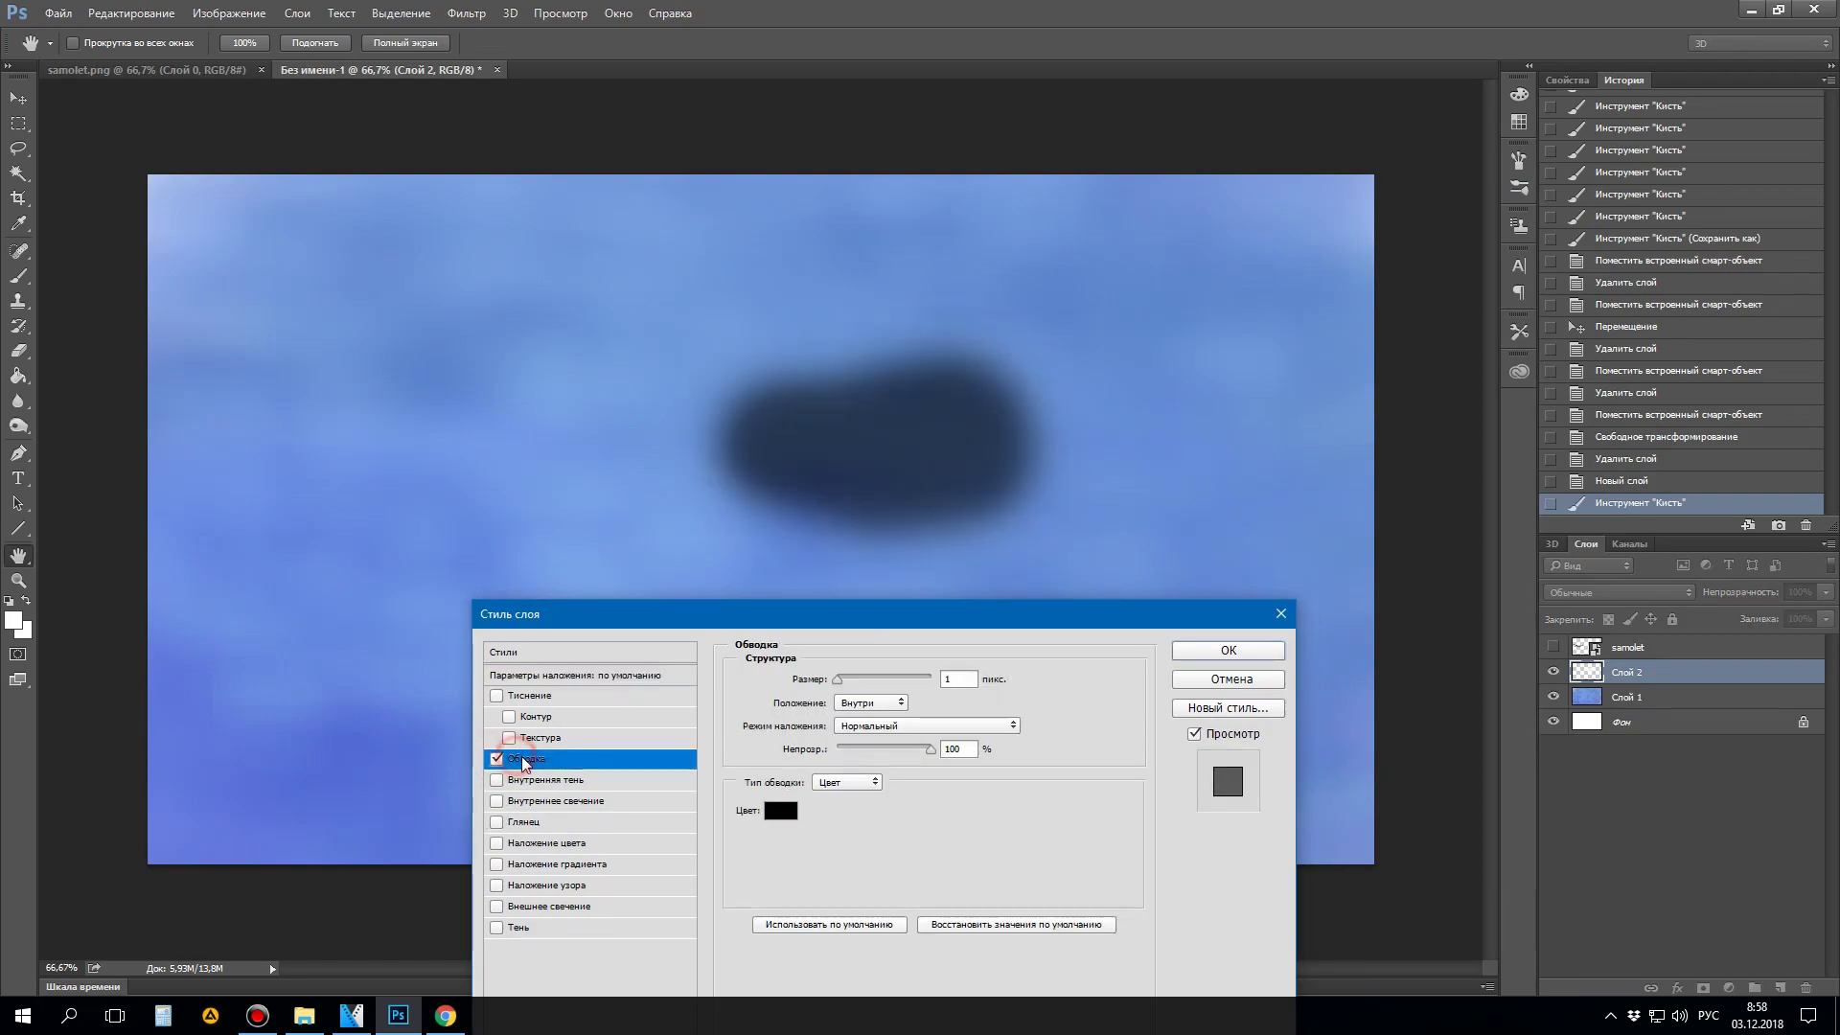
left_click(868, 702)
left_click(856, 718)
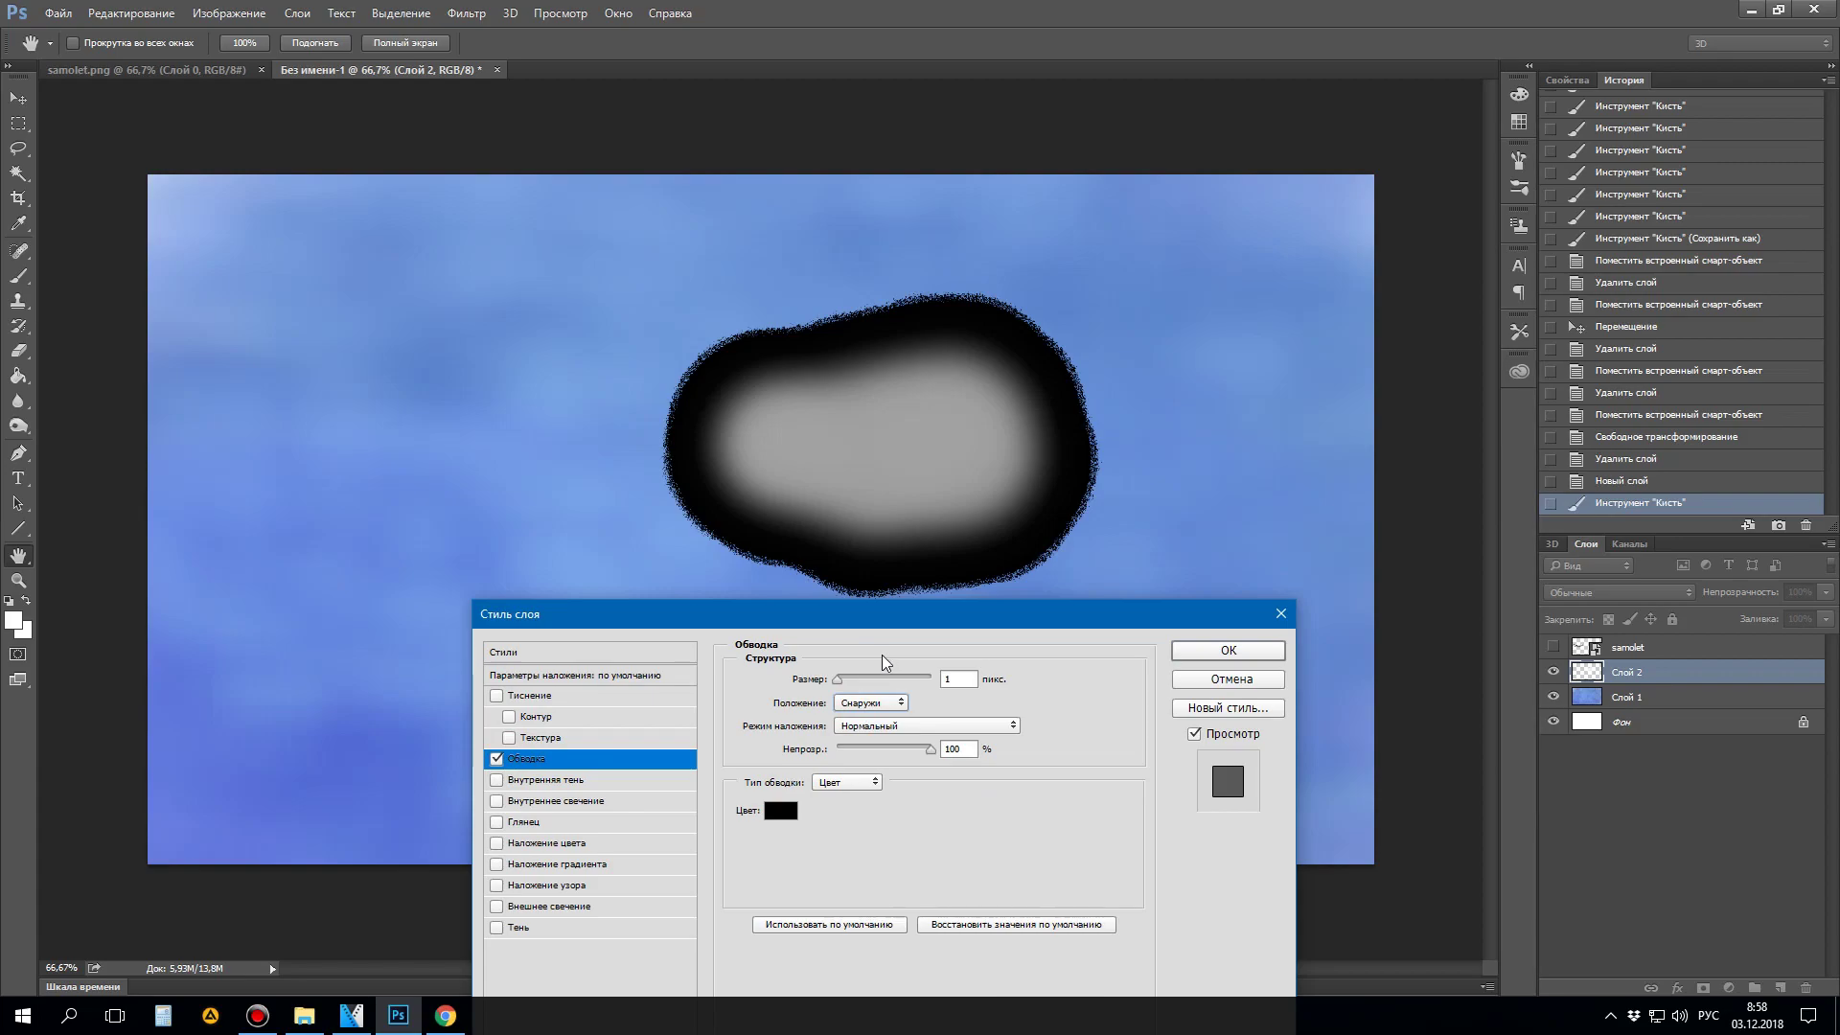
left_click(846, 682)
left_click(496, 759)
Step: Enable Bevel & Emboss and Satin on the cloud layer, leaving Contour and Stroke off, and show the Satin settings
left_click(506, 709)
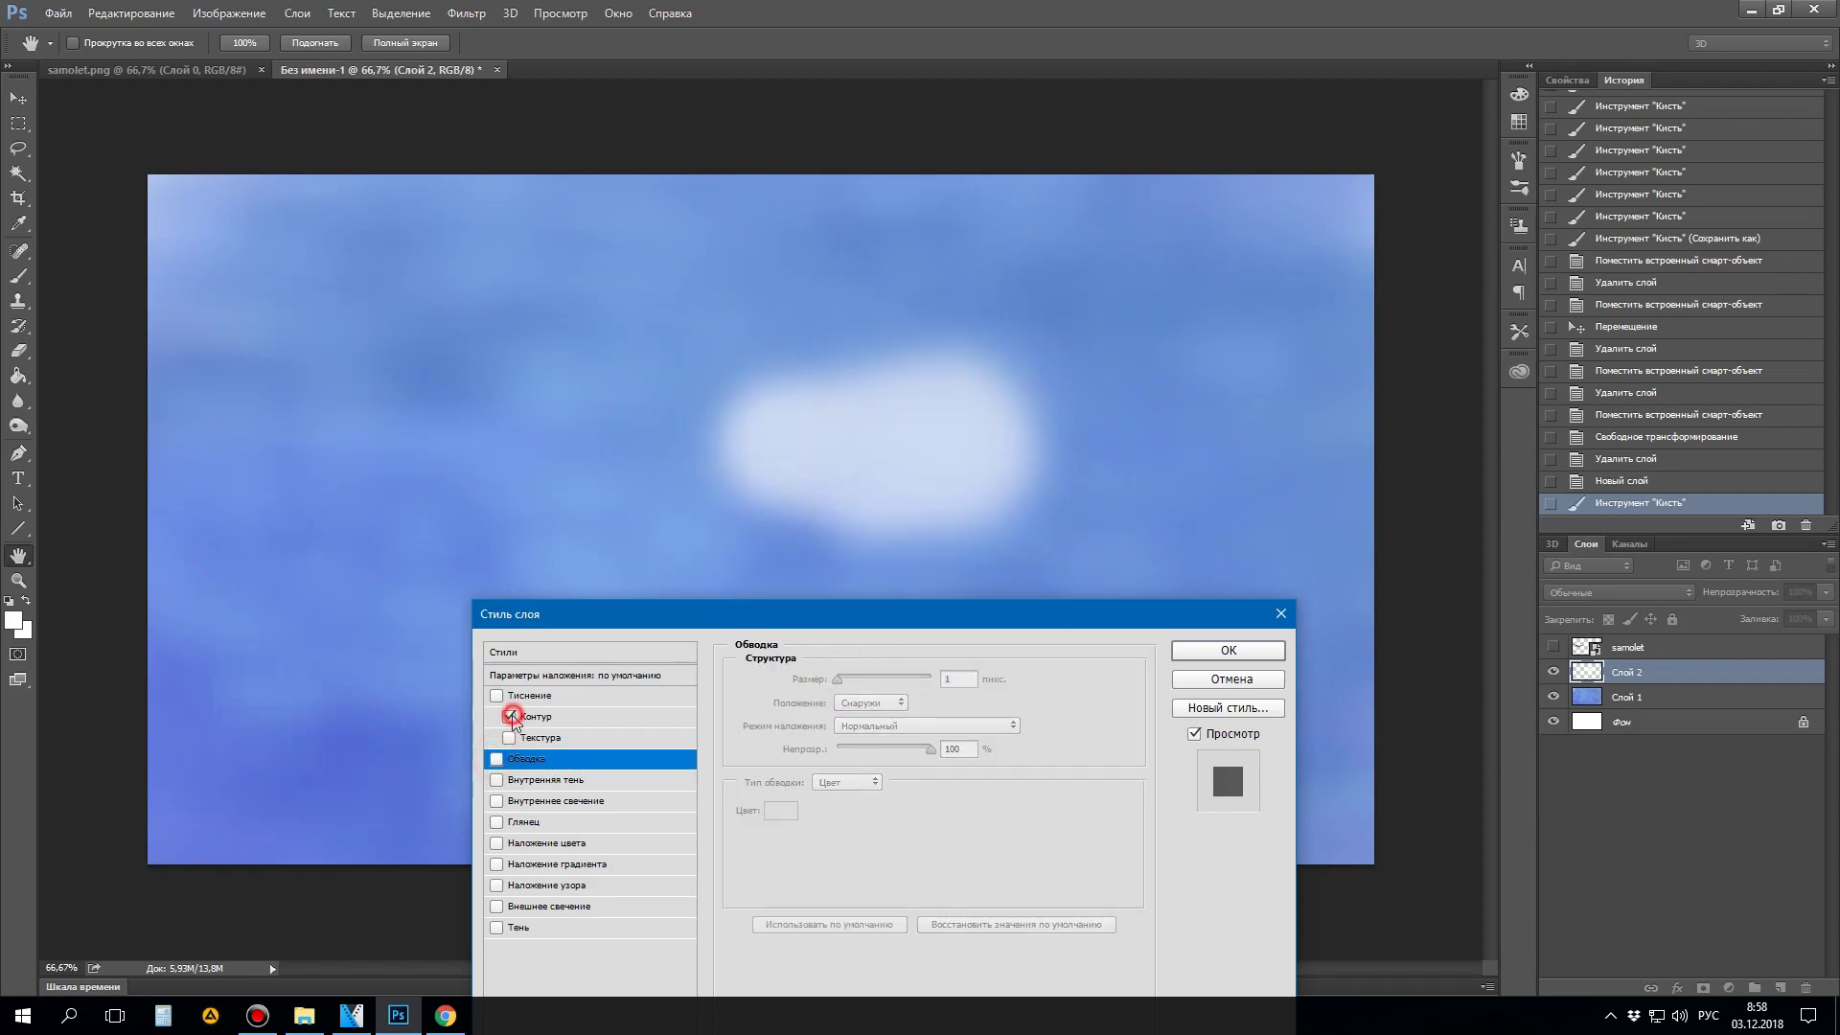
left_click(497, 759)
left_click(496, 759)
left_click(497, 822)
left_click(525, 823)
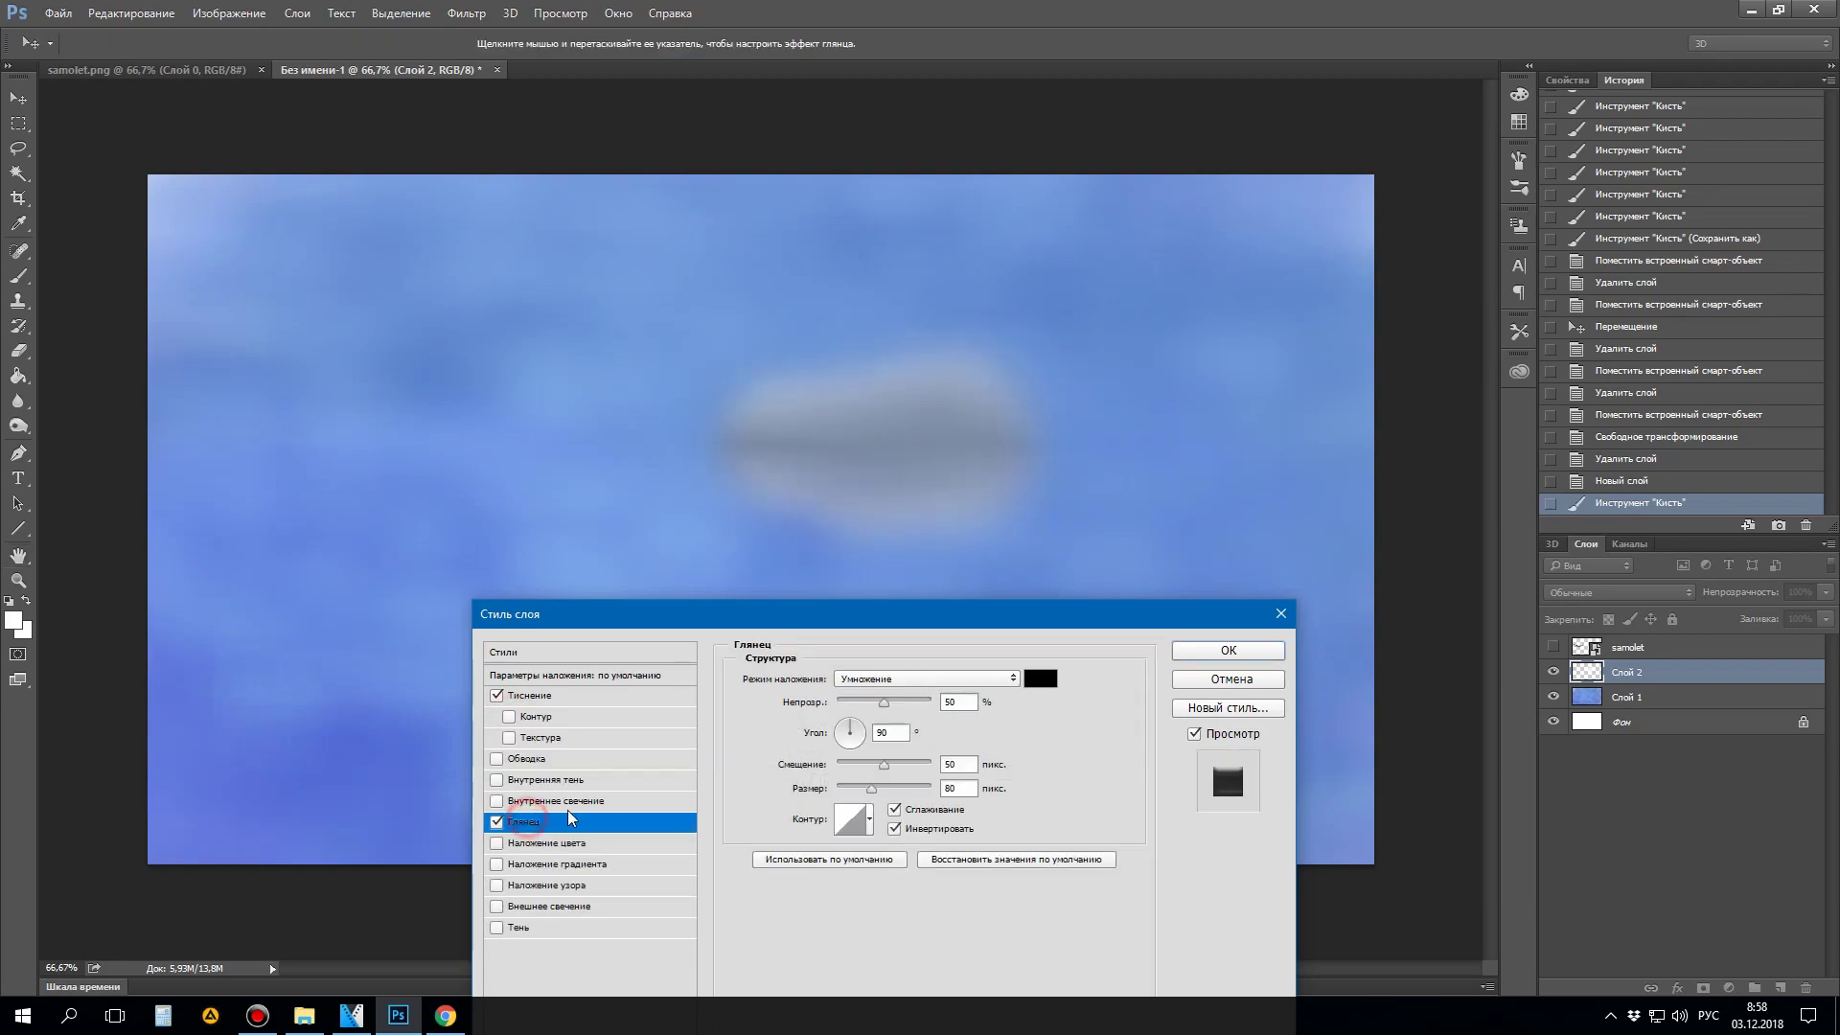
Step: Set the cloud's Satin effect to 61% opacity, 69 px distance and 250 px size
left_click_drag(892, 702, 845, 704)
mouse_move(881, 764)
left_mouse_down()
mouse_move(920, 764)
mouse_move(869, 796)
mouse_move(931, 790)
mouse_move(924, 767)
mouse_move(888, 764)
left_mouse_up()
left_click_drag(845, 702, 894, 704)
Step: Try bright cyan, 00f3fc, as the color of the cloud's Satin effect
left_click(1040, 678)
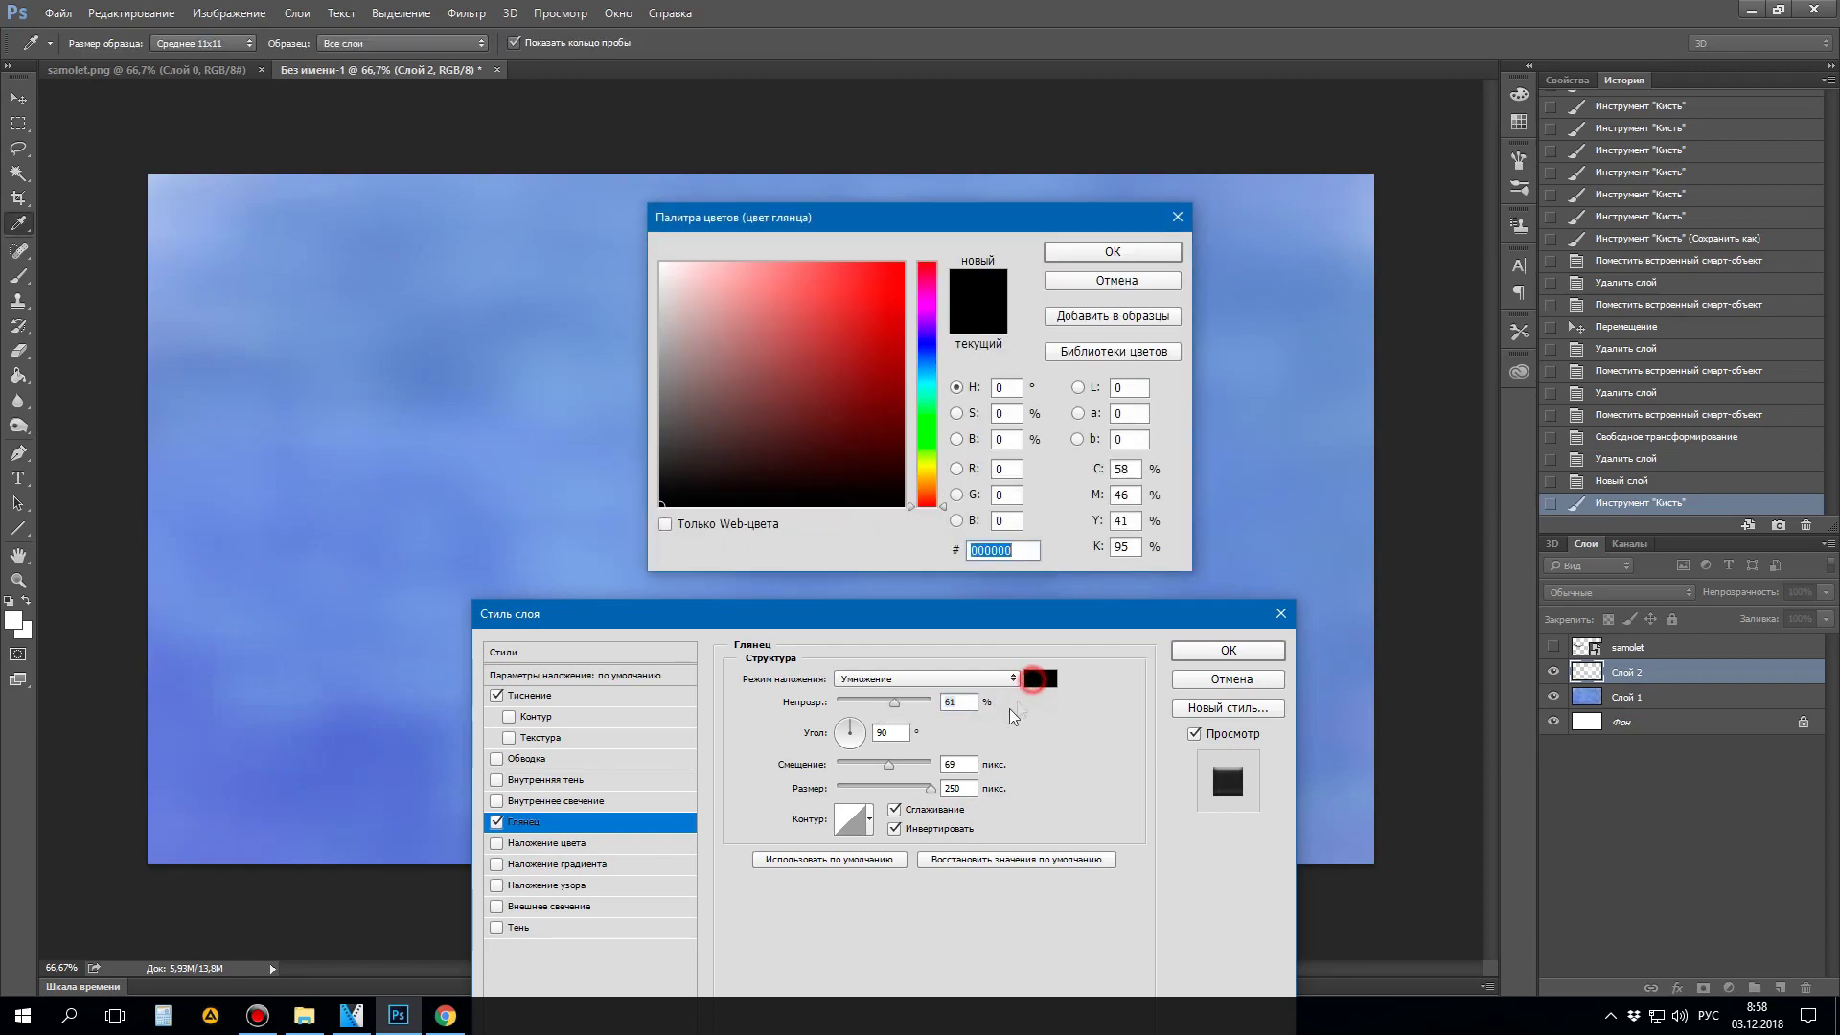
left_click_drag(927, 396, 927, 382)
left_click_drag(810, 356, 982, 270)
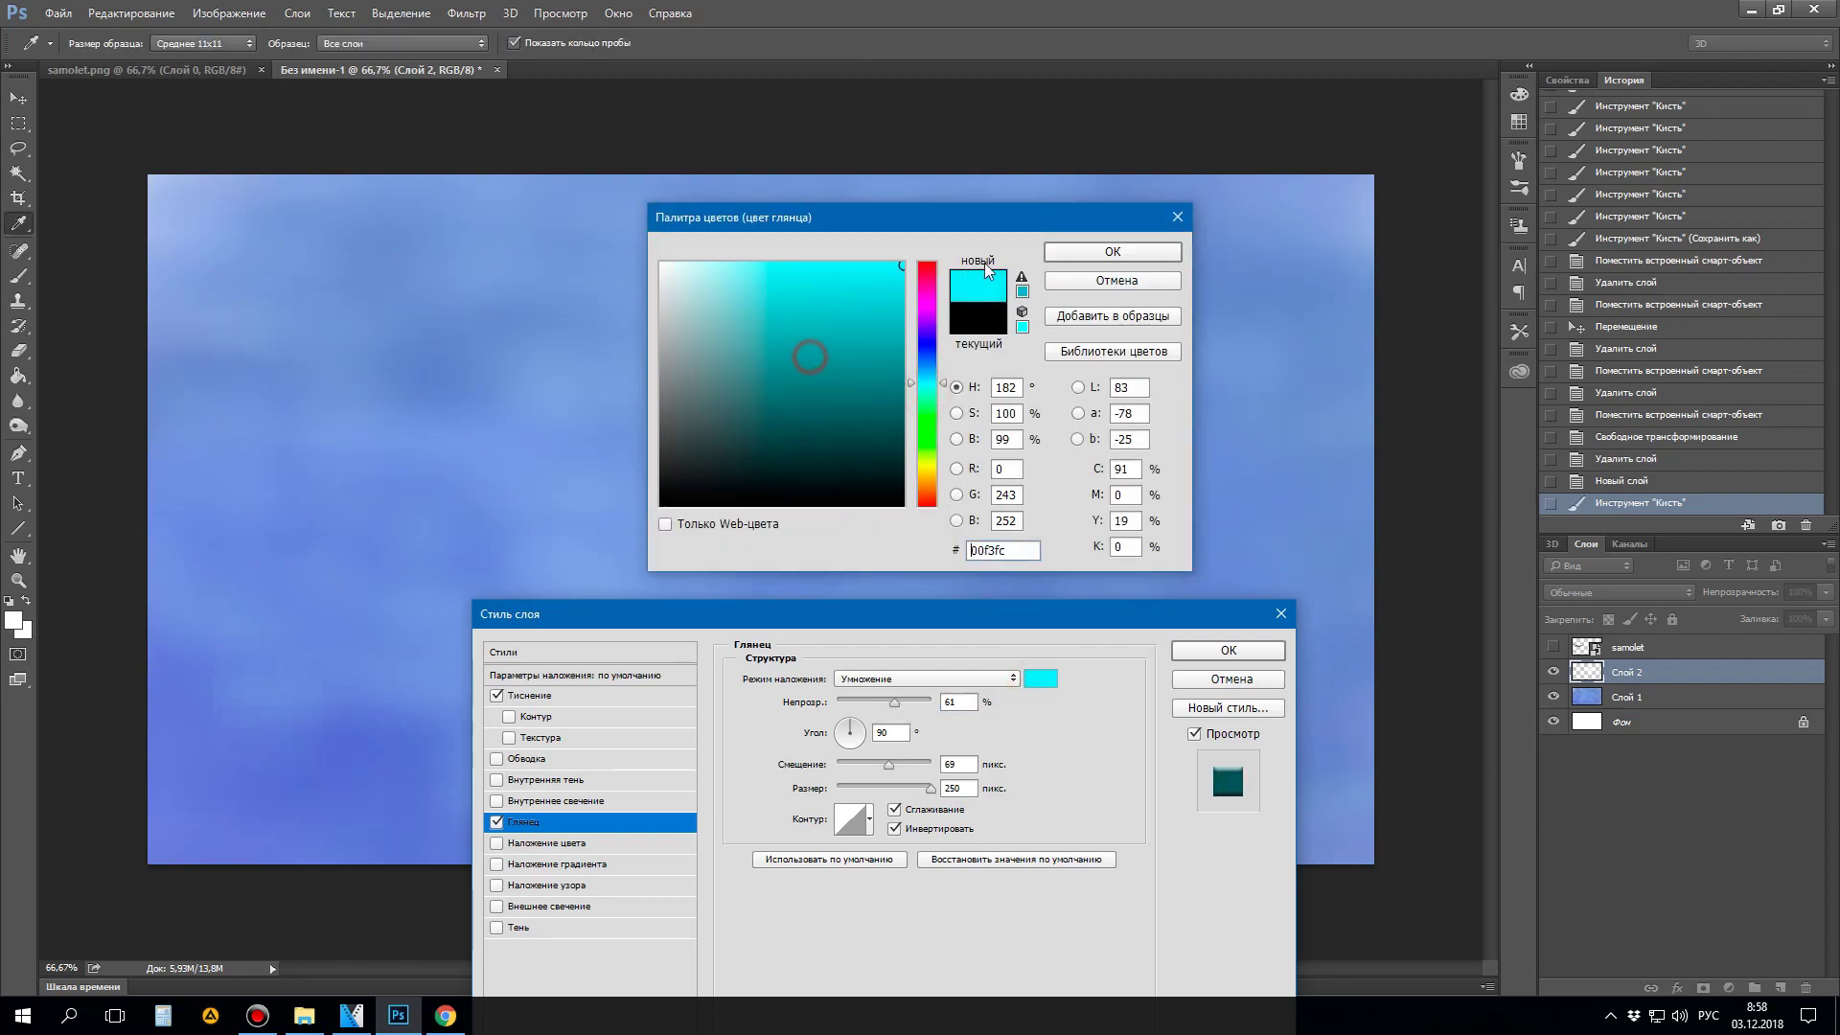
left_click(1085, 251)
Step: Change the Satin color to a pale sky blue
left_click(1040, 678)
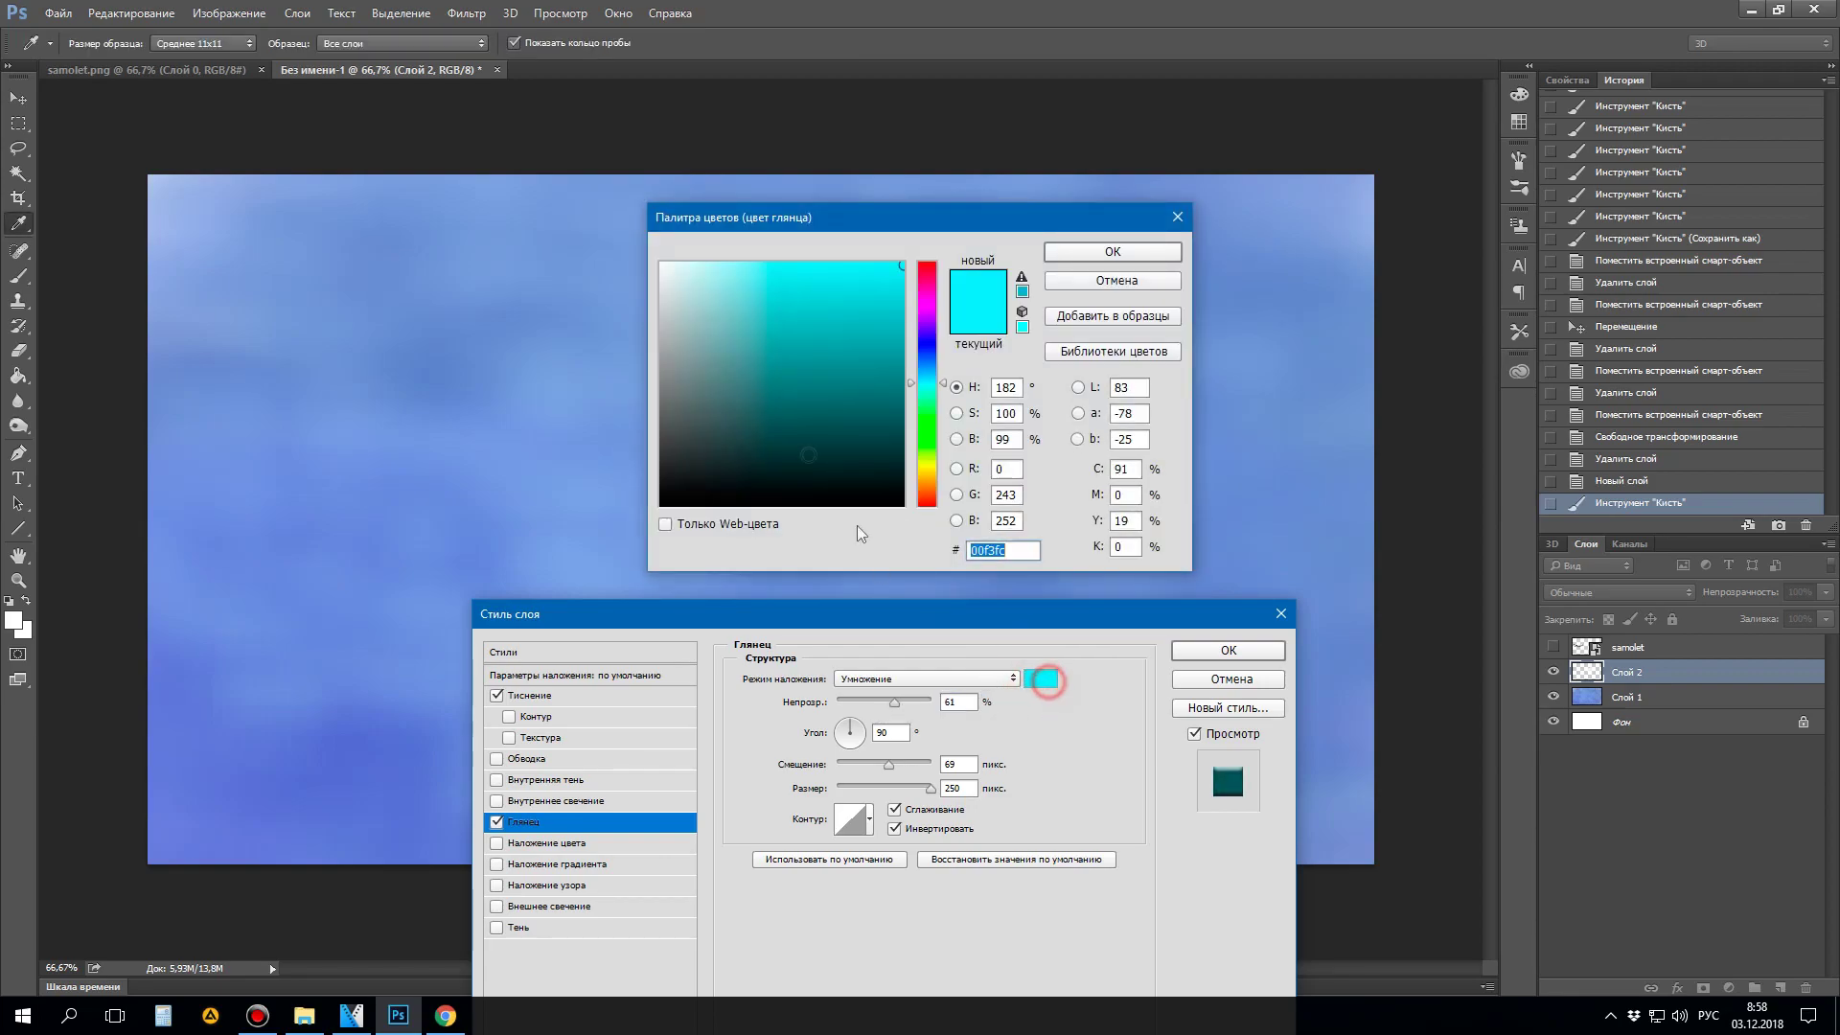
left_click_drag(937, 390, 937, 368)
left_click_drag(809, 329, 716, 263)
left_click(1112, 252)
Step: Set the Satin distance to 250 px and size to 100 px, and choose the multi-peaked contour
left_click(889, 763)
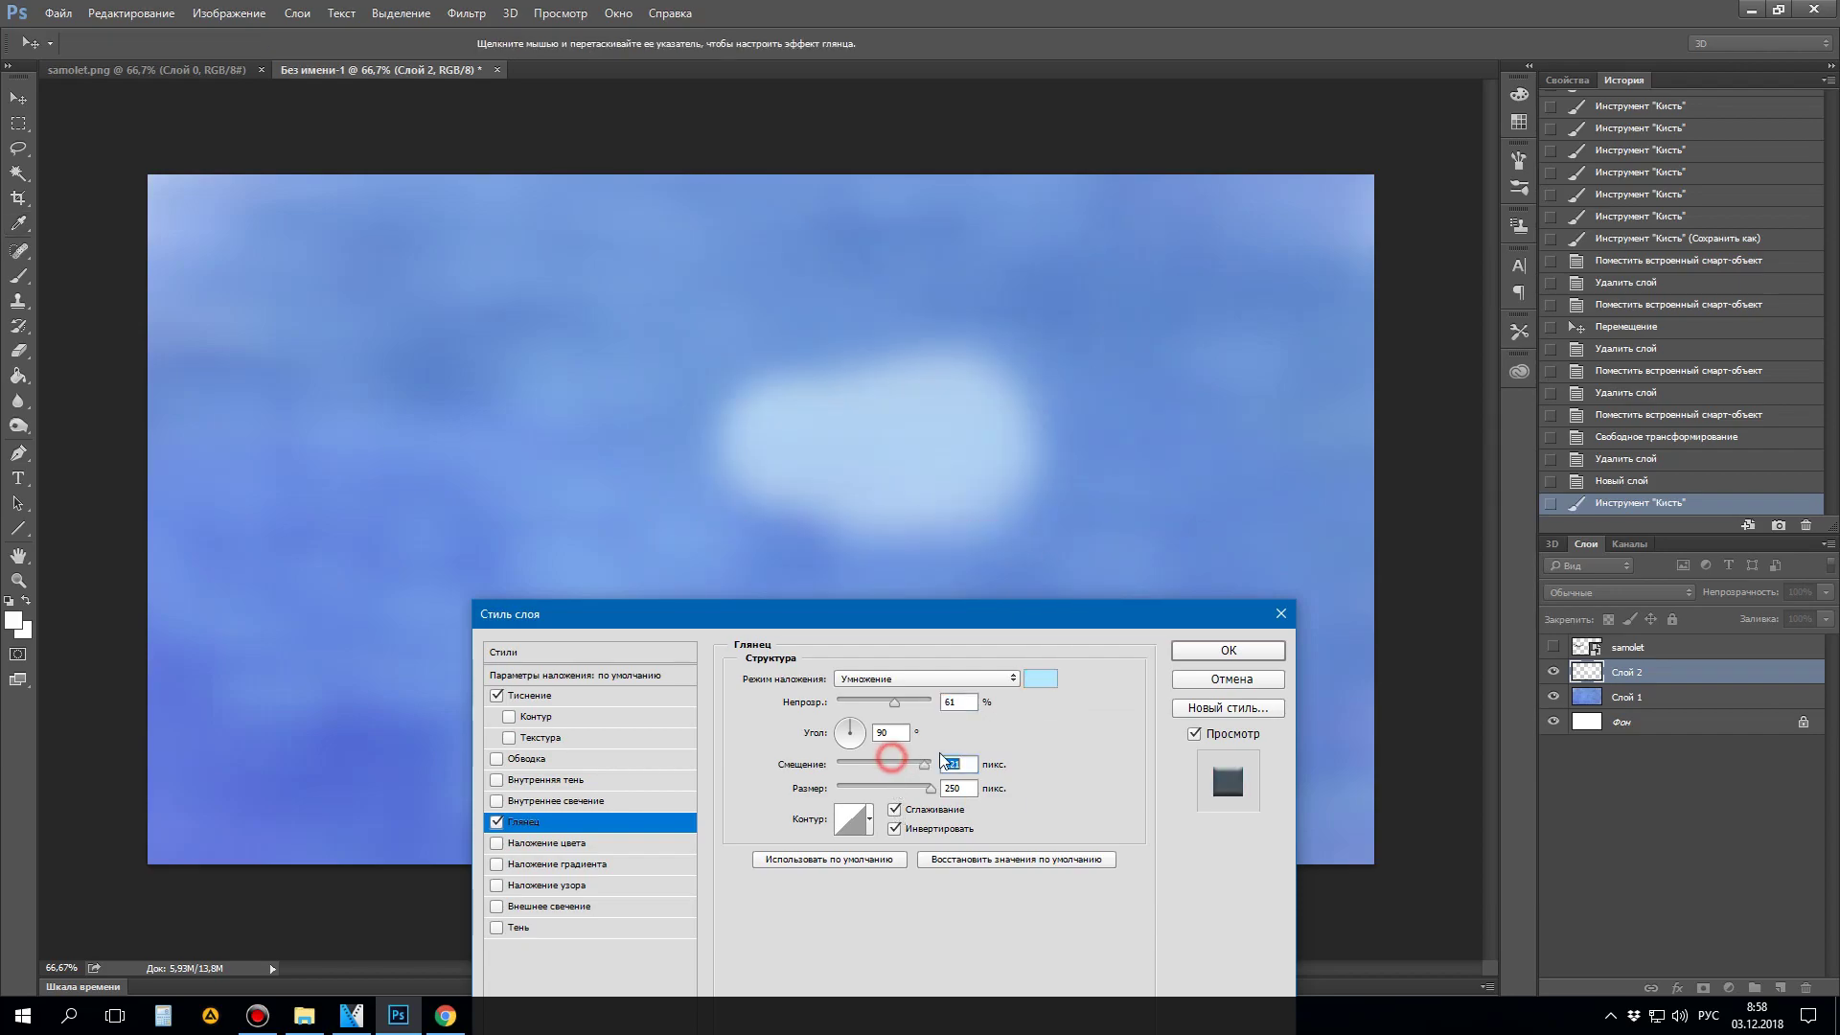
left_click(894, 764)
type("250")
left_click_drag(930, 788, 878, 787)
left_click(870, 822)
left_click(817, 900)
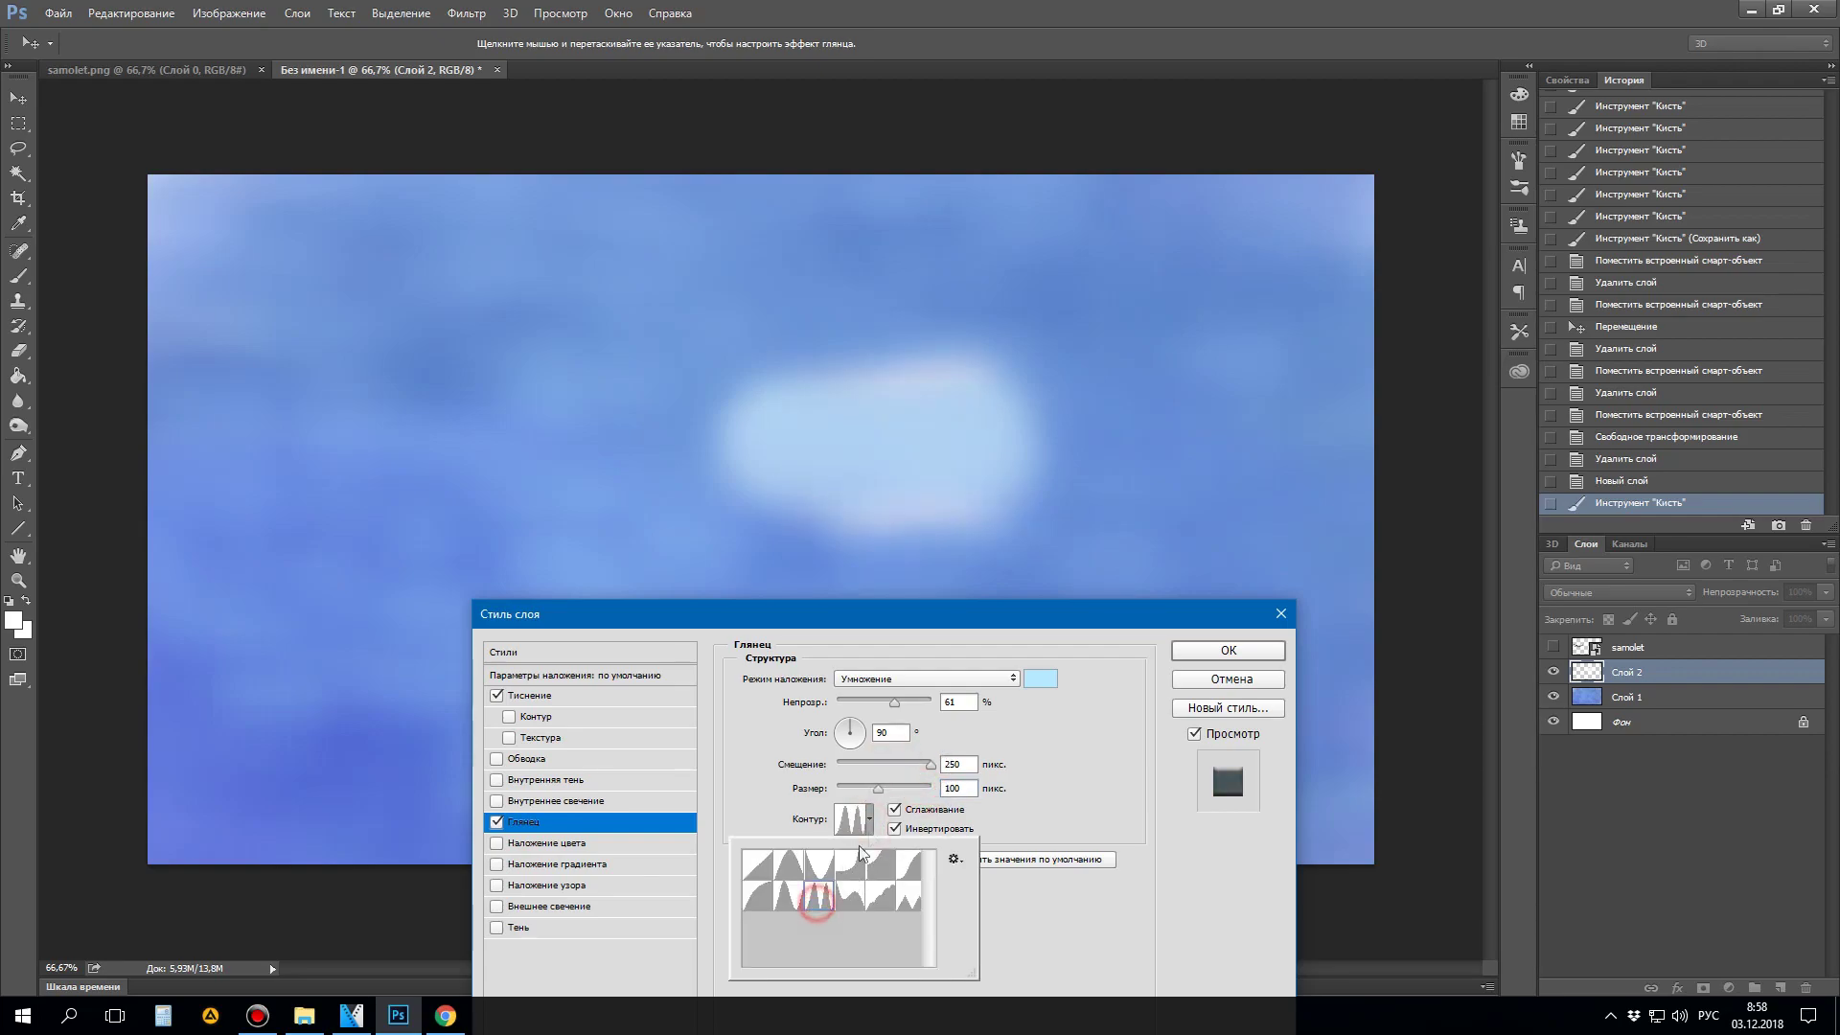
Step: Set the Satin opacity to 43%, angle to -111° and distance to 12 px, and reduce its size
left_click(1085, 756)
mouse_move(894, 703)
left_mouse_down()
mouse_move(915, 704)
mouse_move(877, 702)
mouse_move(862, 752)
mouse_move(873, 728)
left_mouse_up()
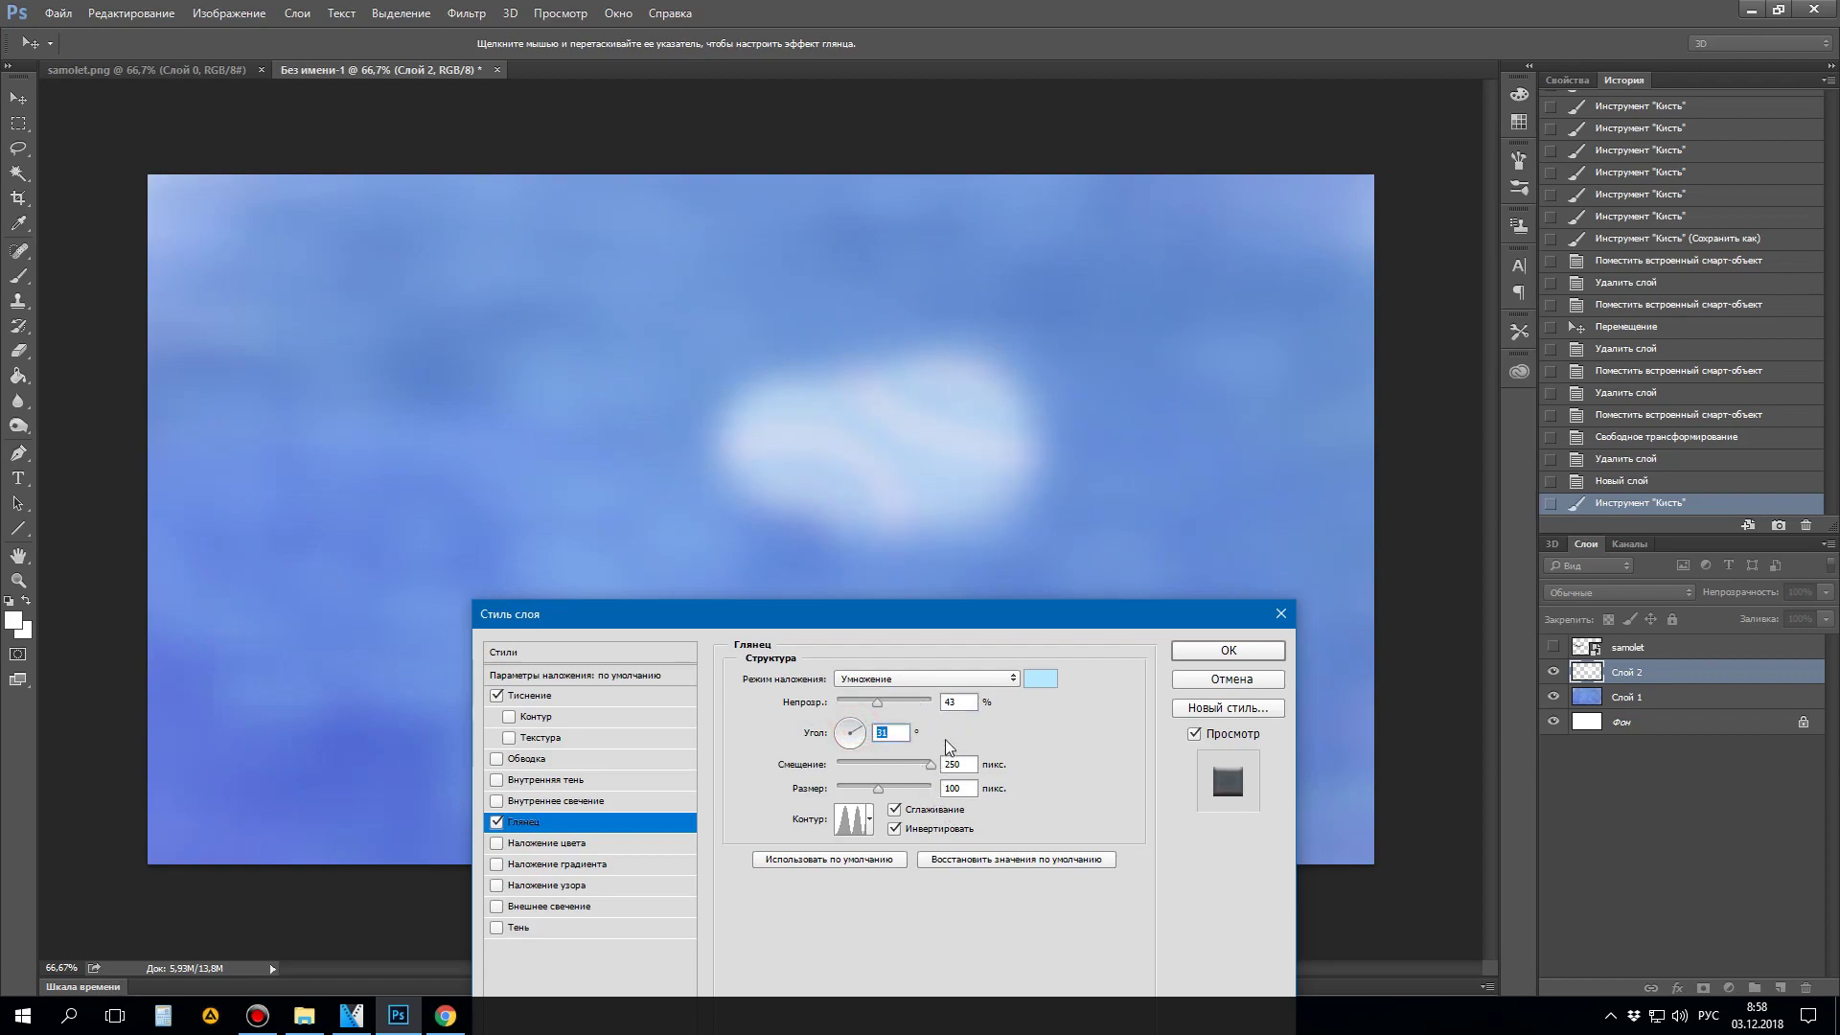
left_click(848, 740)
left_click_drag(849, 740, 884, 769)
mouse_move(870, 791)
left_mouse_down()
mouse_move(924, 781)
mouse_move(761, 786)
mouse_move(920, 784)
mouse_move(826, 786)
mouse_move(861, 783)
left_mouse_up()
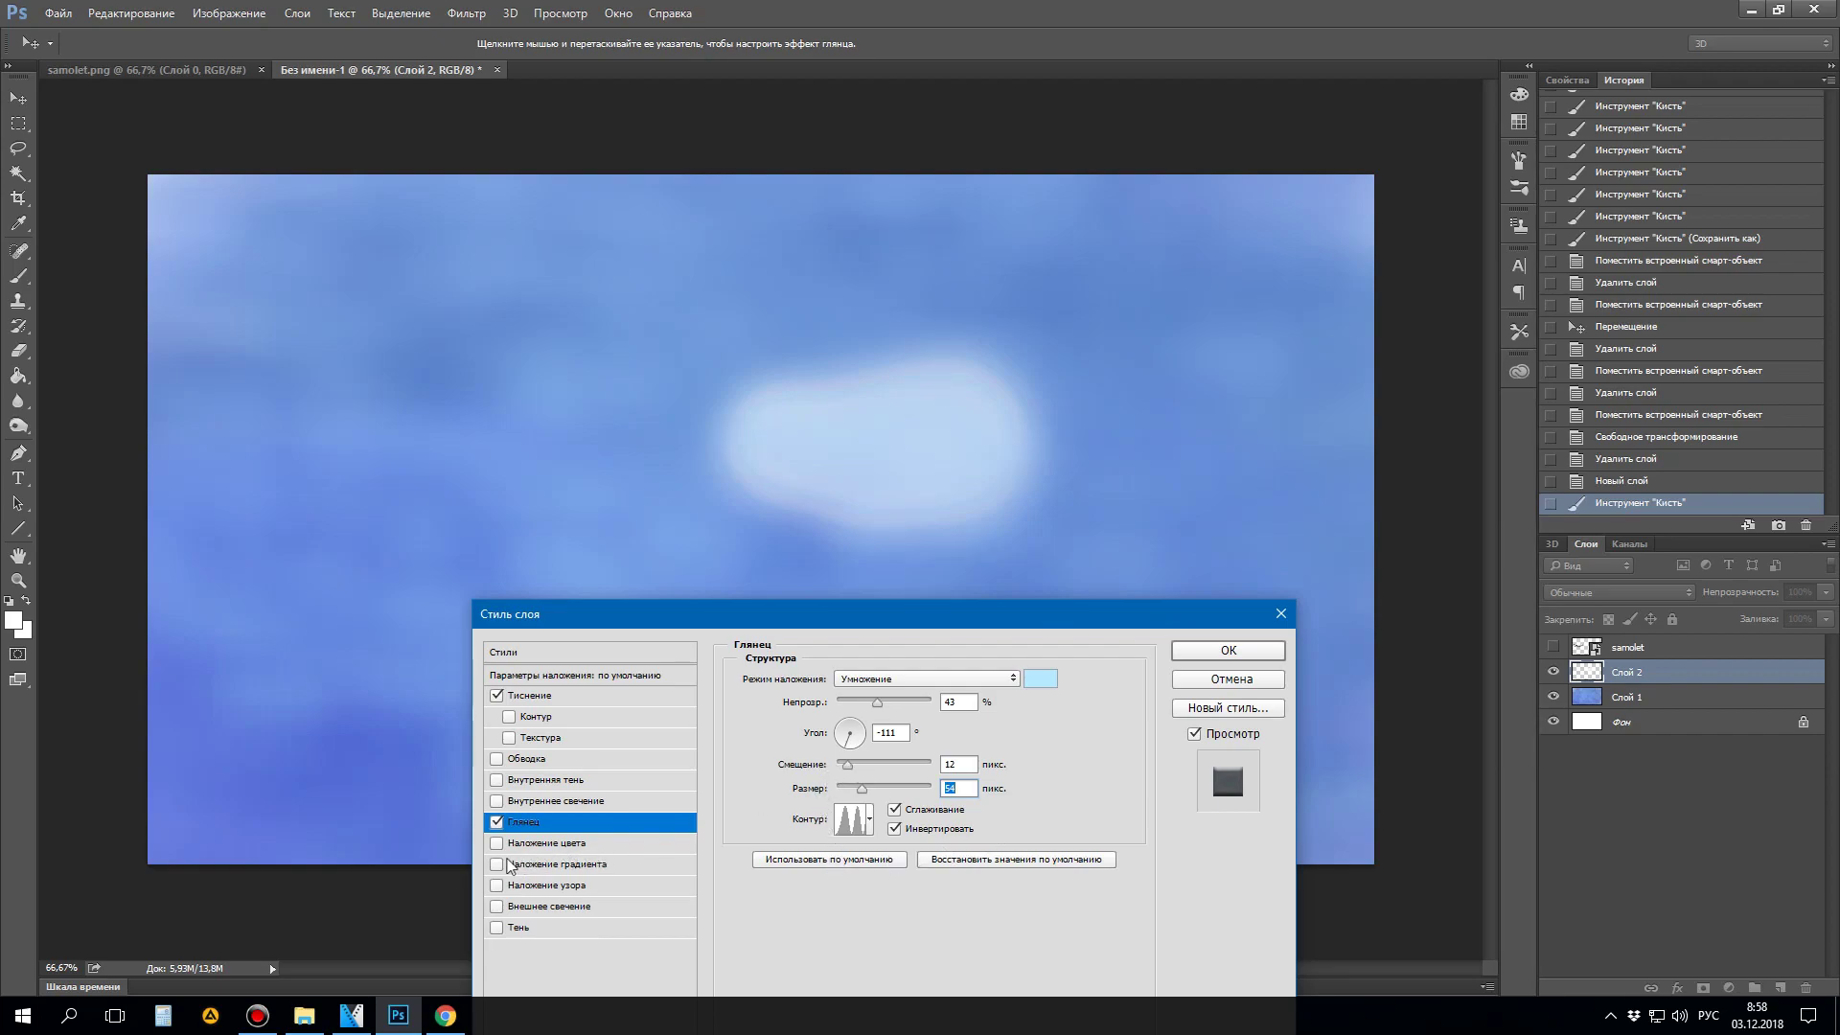
Step: Try the Color Overlay, Gradient Overlay and Pattern Overlay effects on the cloud layer, turning each one off again
left_click(497, 843)
left_click(496, 844)
left_click(497, 864)
left_click(496, 864)
left_click(496, 885)
left_click(496, 886)
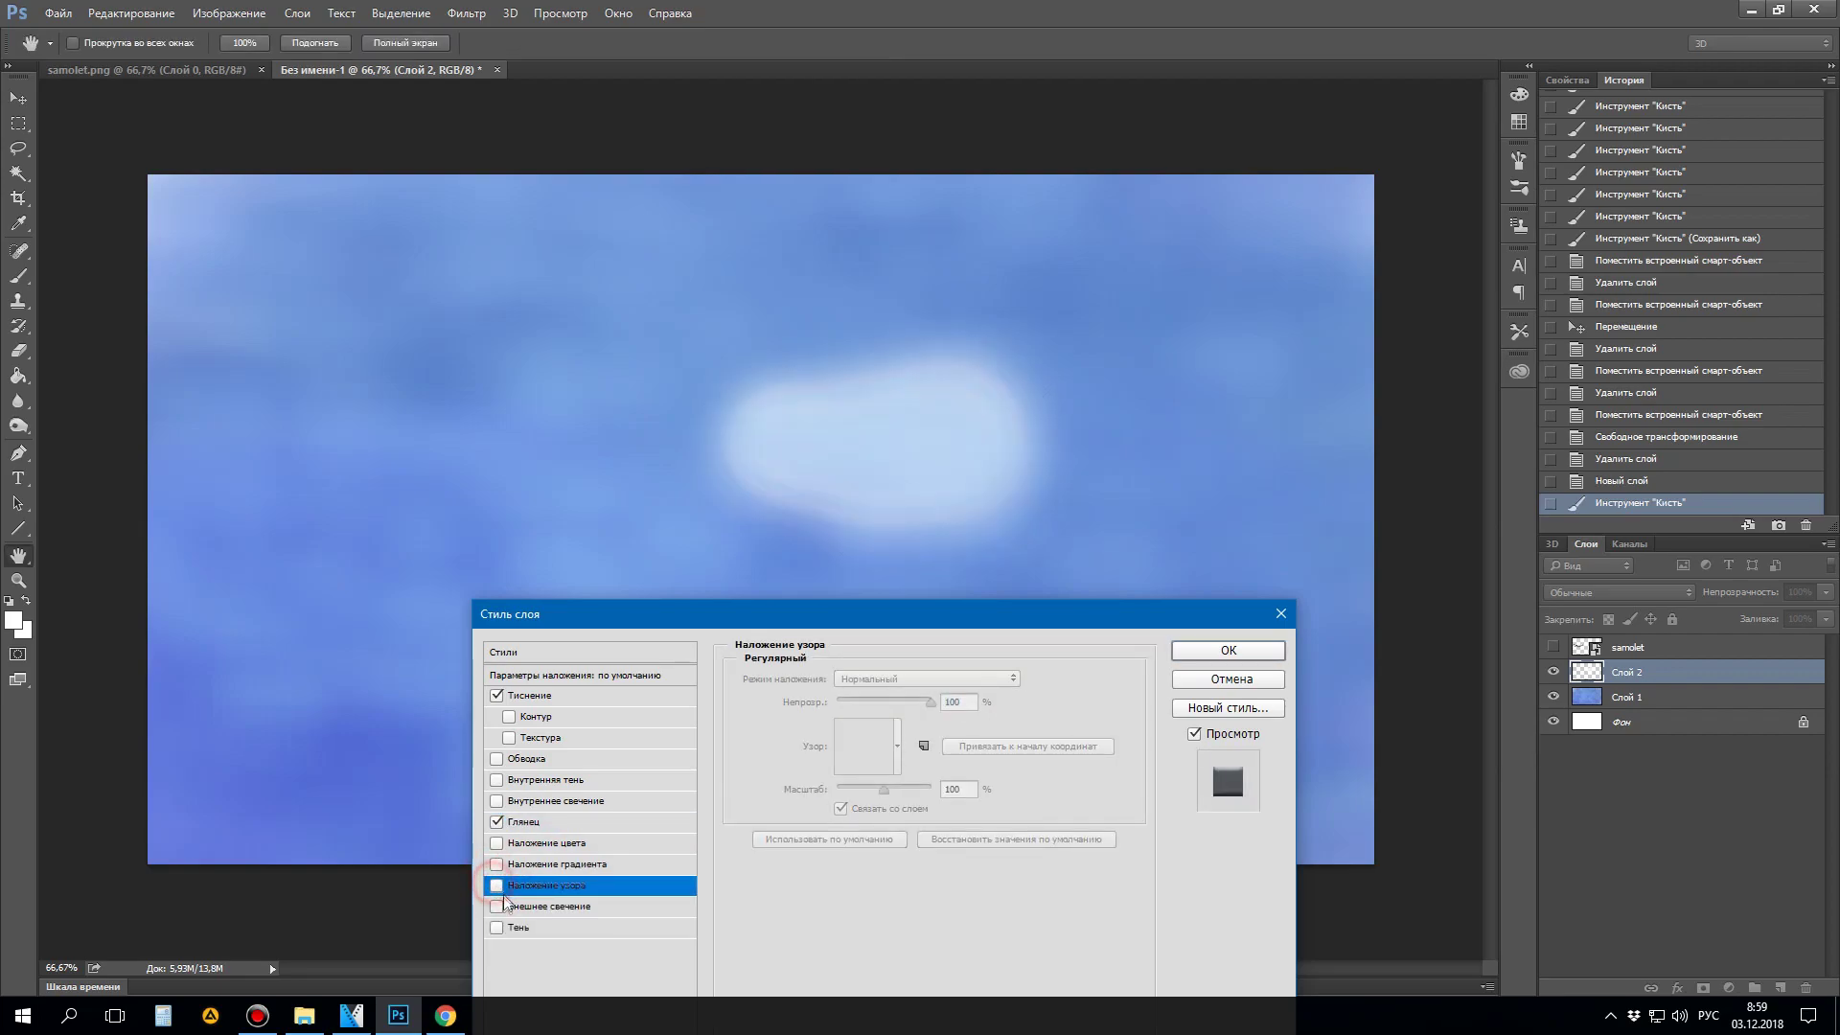
Step: Add an Outer Glow to the cloud layer, strongly lower its opacity, adjust its spread, and apply the layer style
left_click(500, 905)
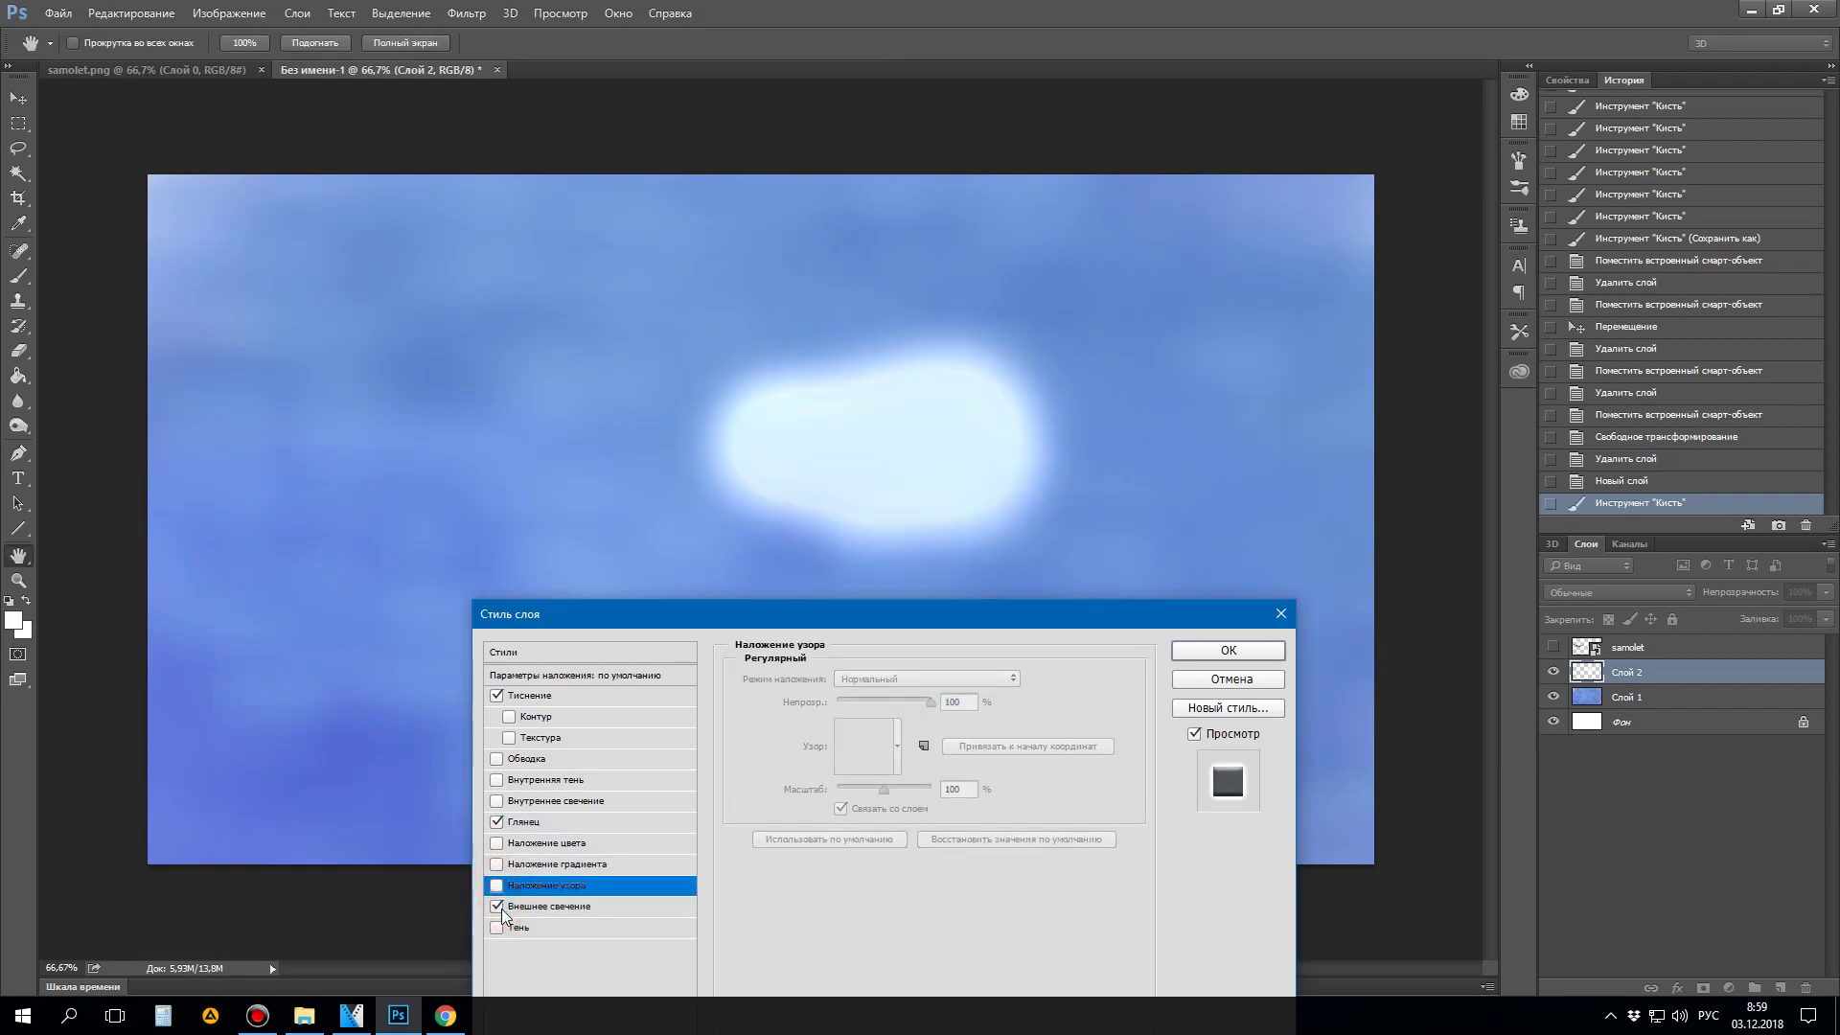
left_click(552, 905)
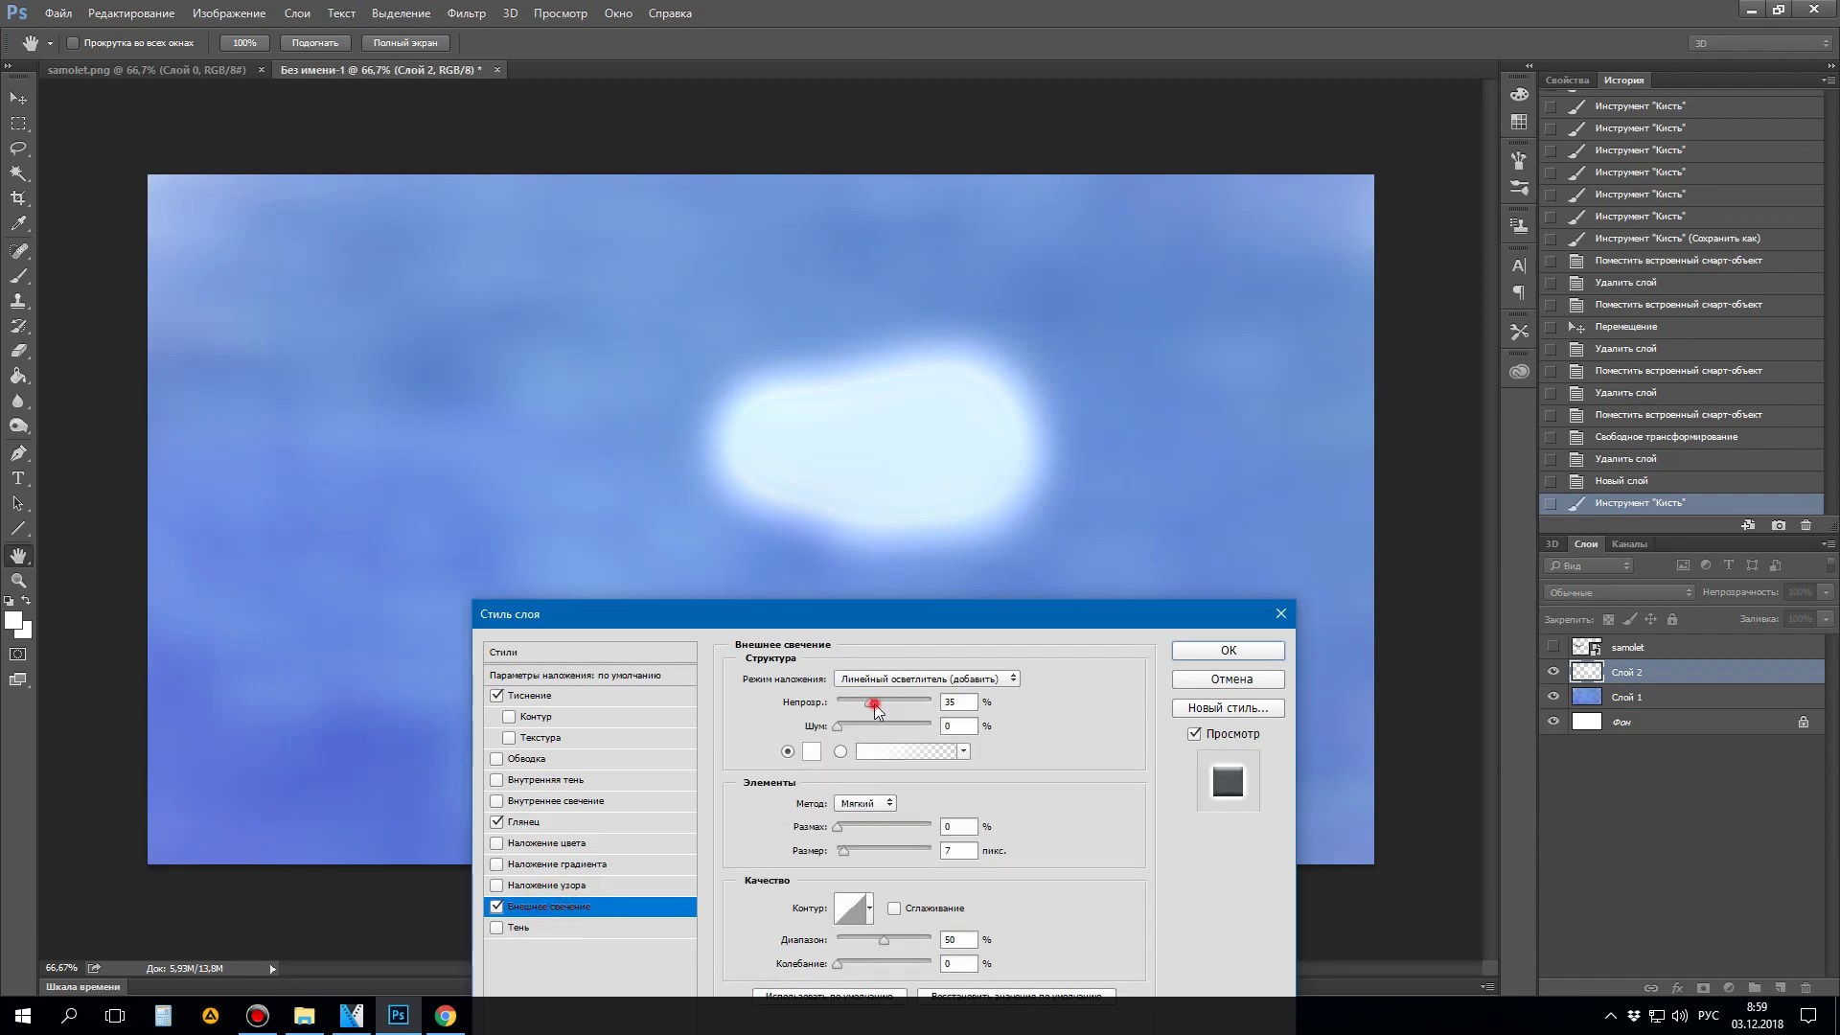
left_click_drag(874, 709, 840, 725)
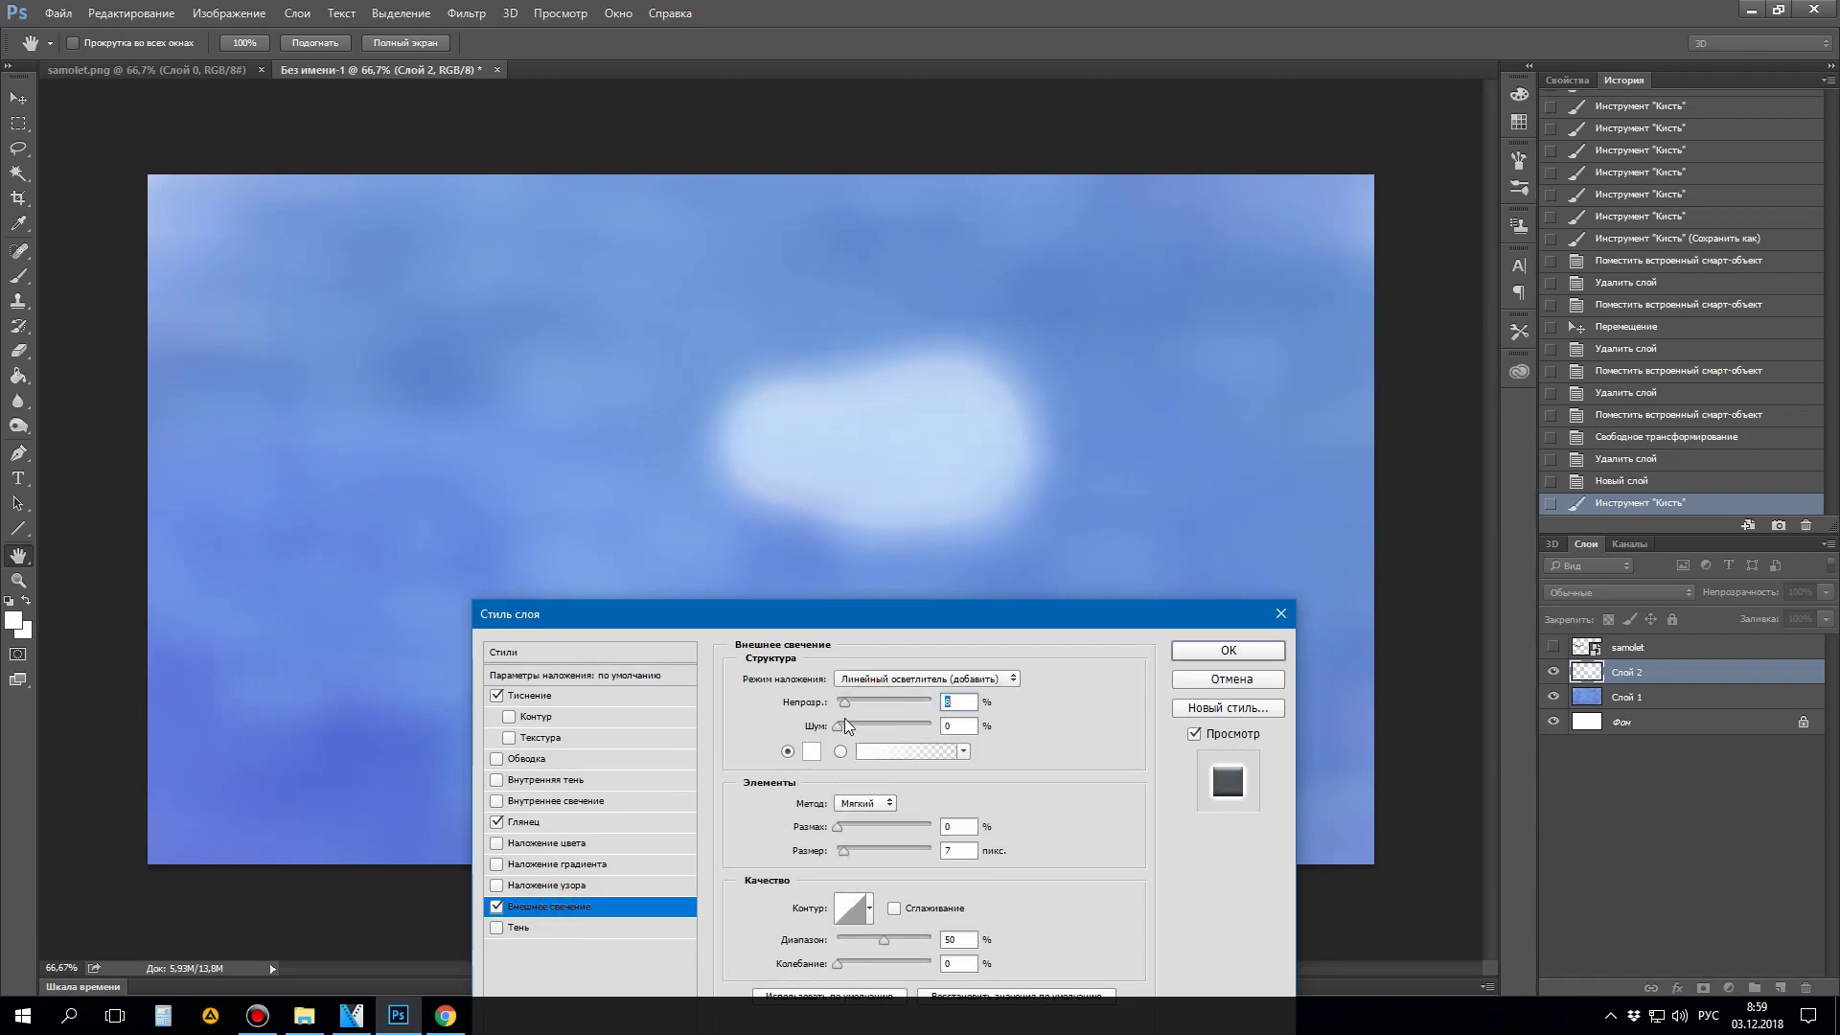
mouse_move(838, 825)
left_mouse_down()
mouse_move(866, 824)
mouse_move(824, 818)
left_mouse_up()
left_click(1243, 657)
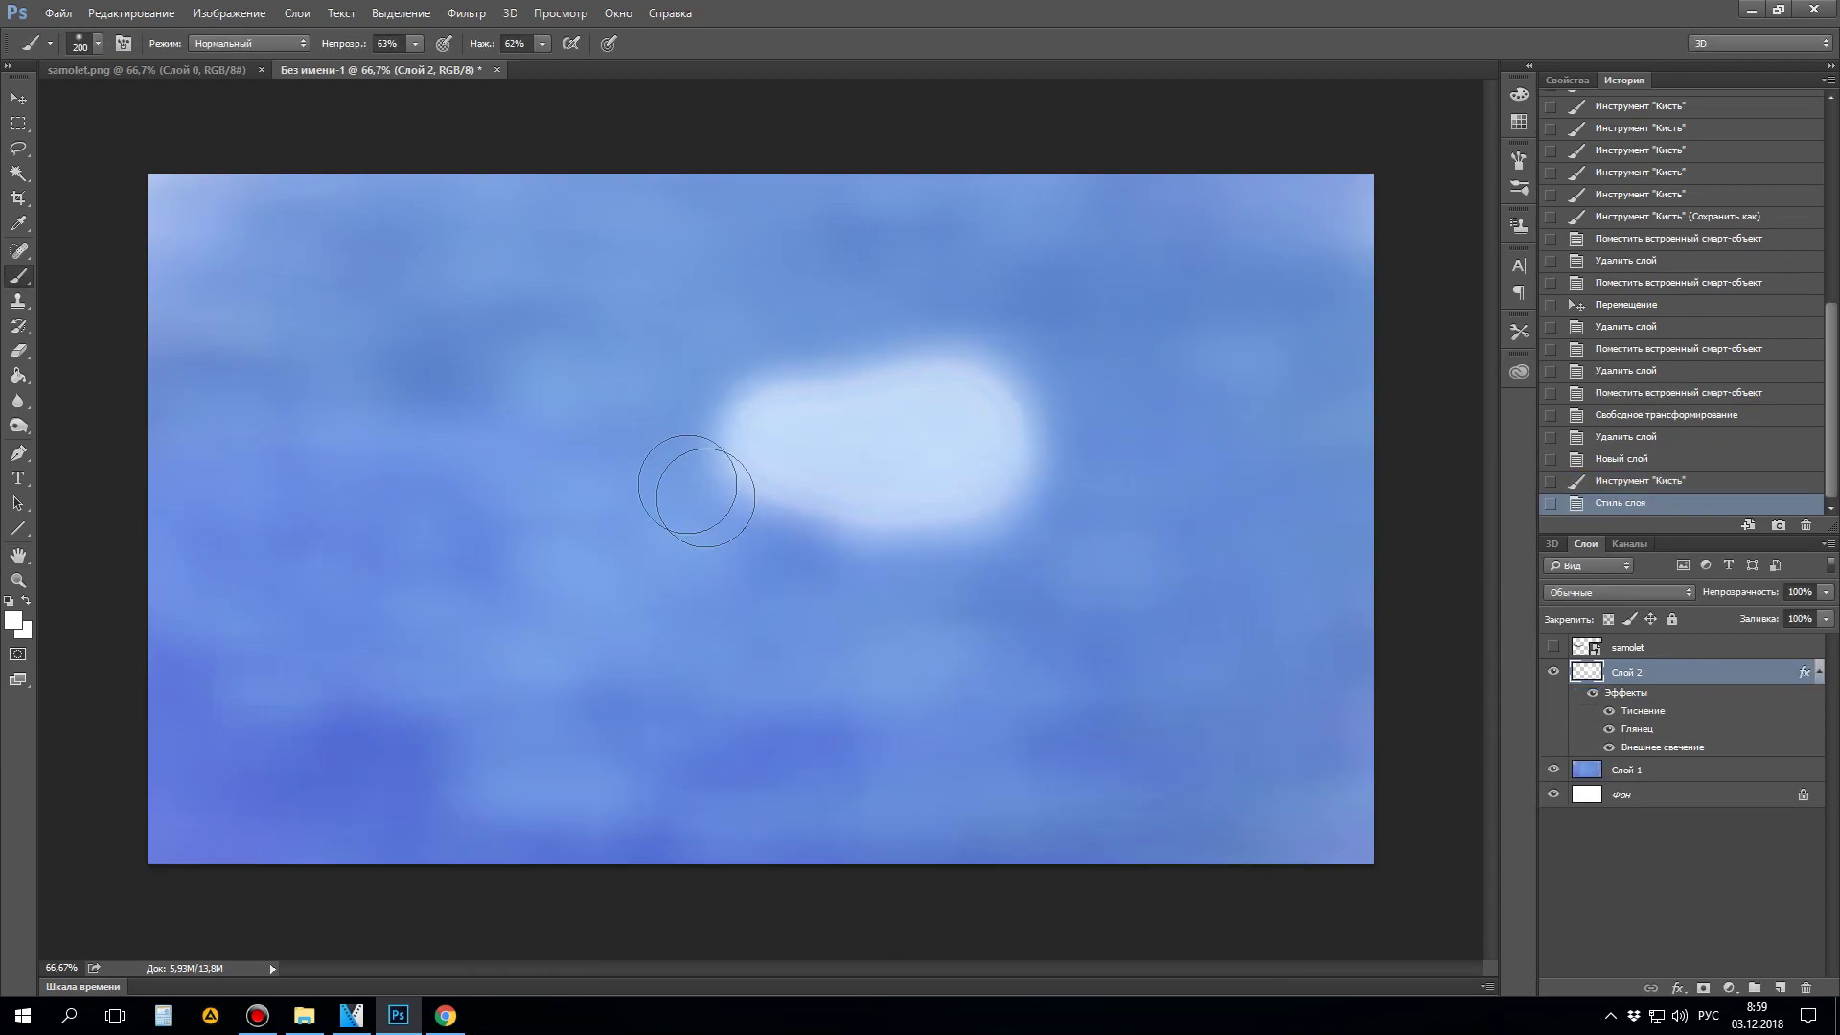
Step: Move the cloud up and to the right within the sky
left_click(18, 94)
left_click_drag(949, 441, 1113, 393)
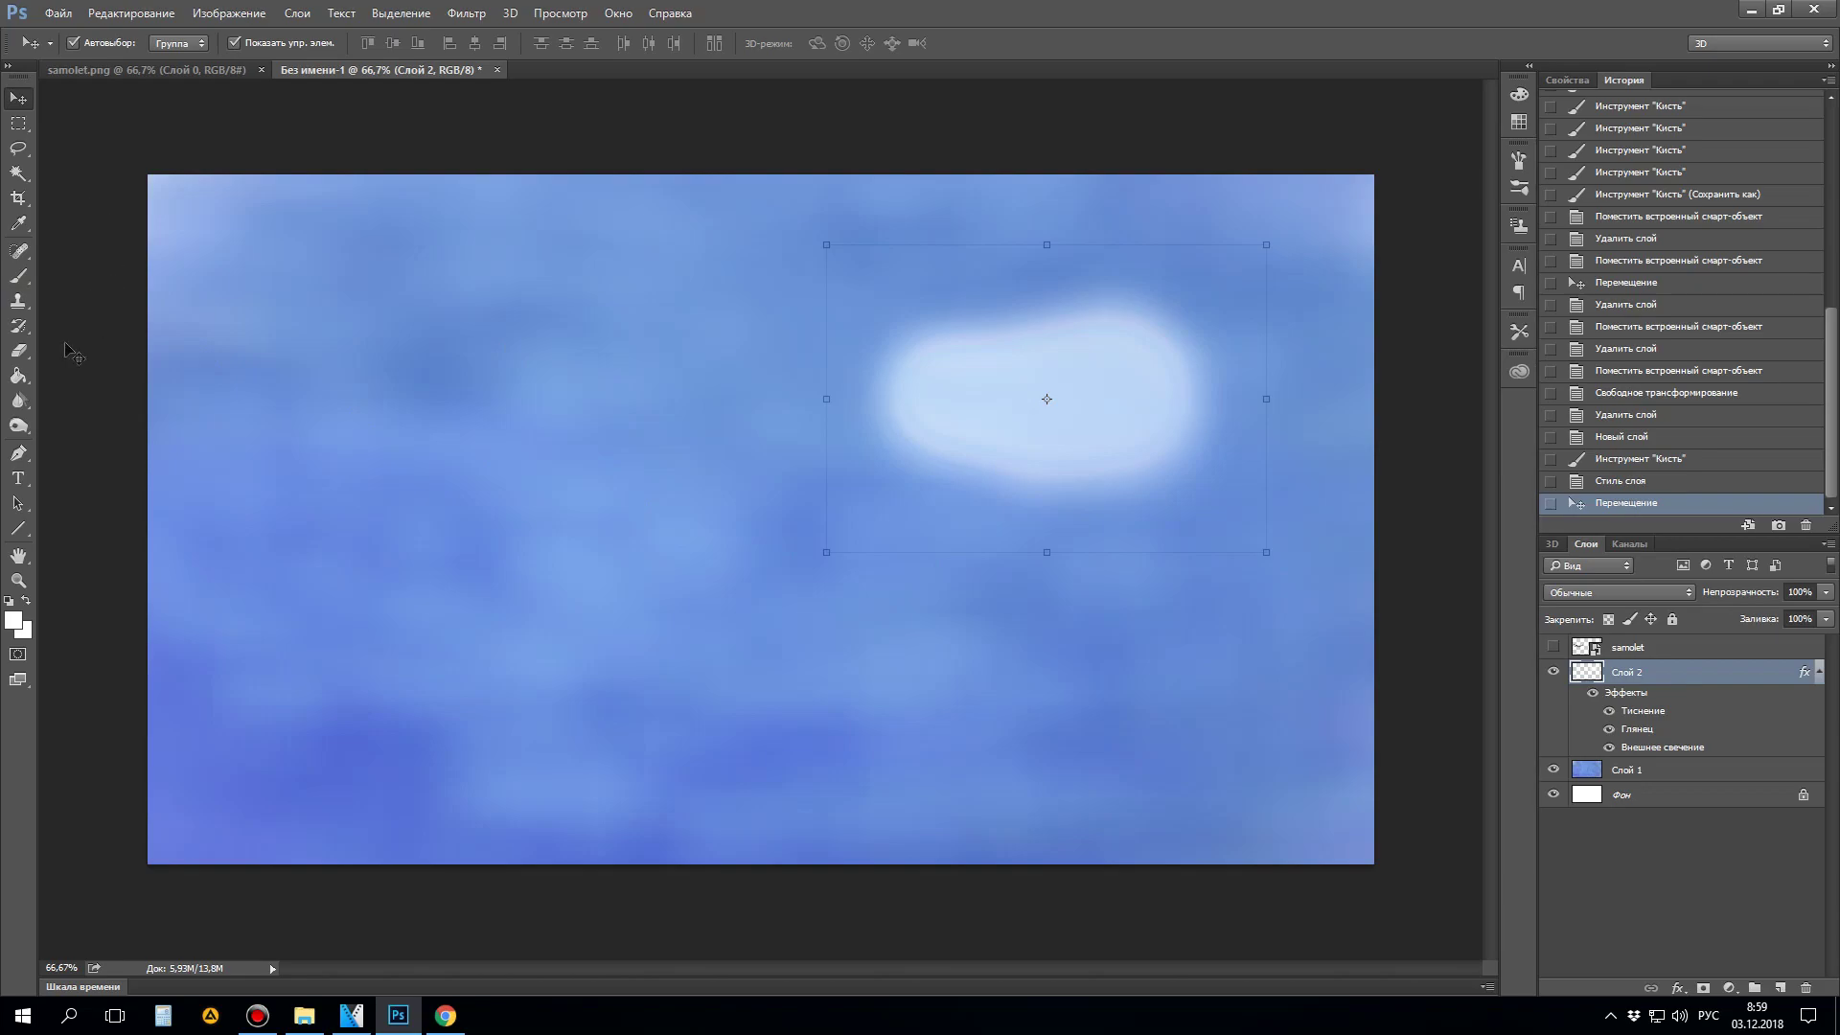
Step: Paint a ragged white cloud on a new layer in the lower-left part of the sky with a textured 250 px brush
left_click(17, 276)
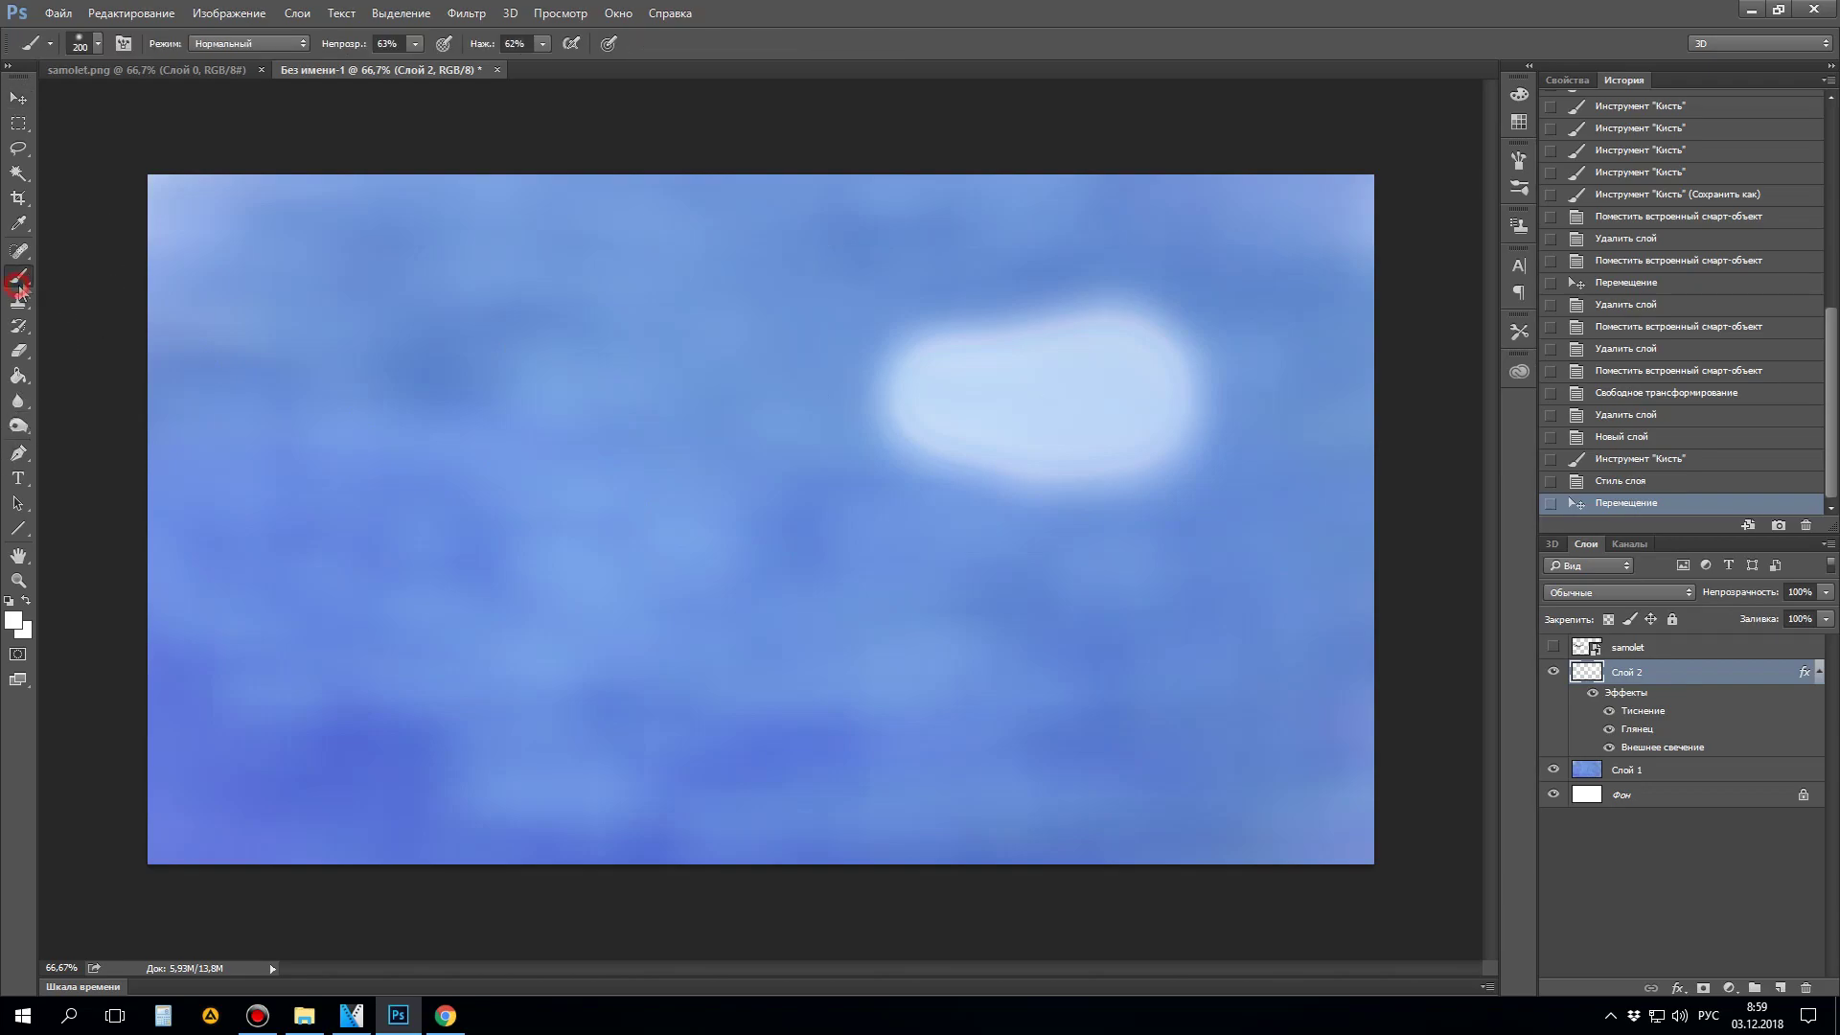
left_click(100, 46)
left_click(220, 186)
mouse_move(616, 616)
left_mouse_down()
mouse_move(757, 596)
mouse_move(793, 658)
mouse_move(724, 657)
left_mouse_up()
key("ctrl+z")
left_click(1780, 989)
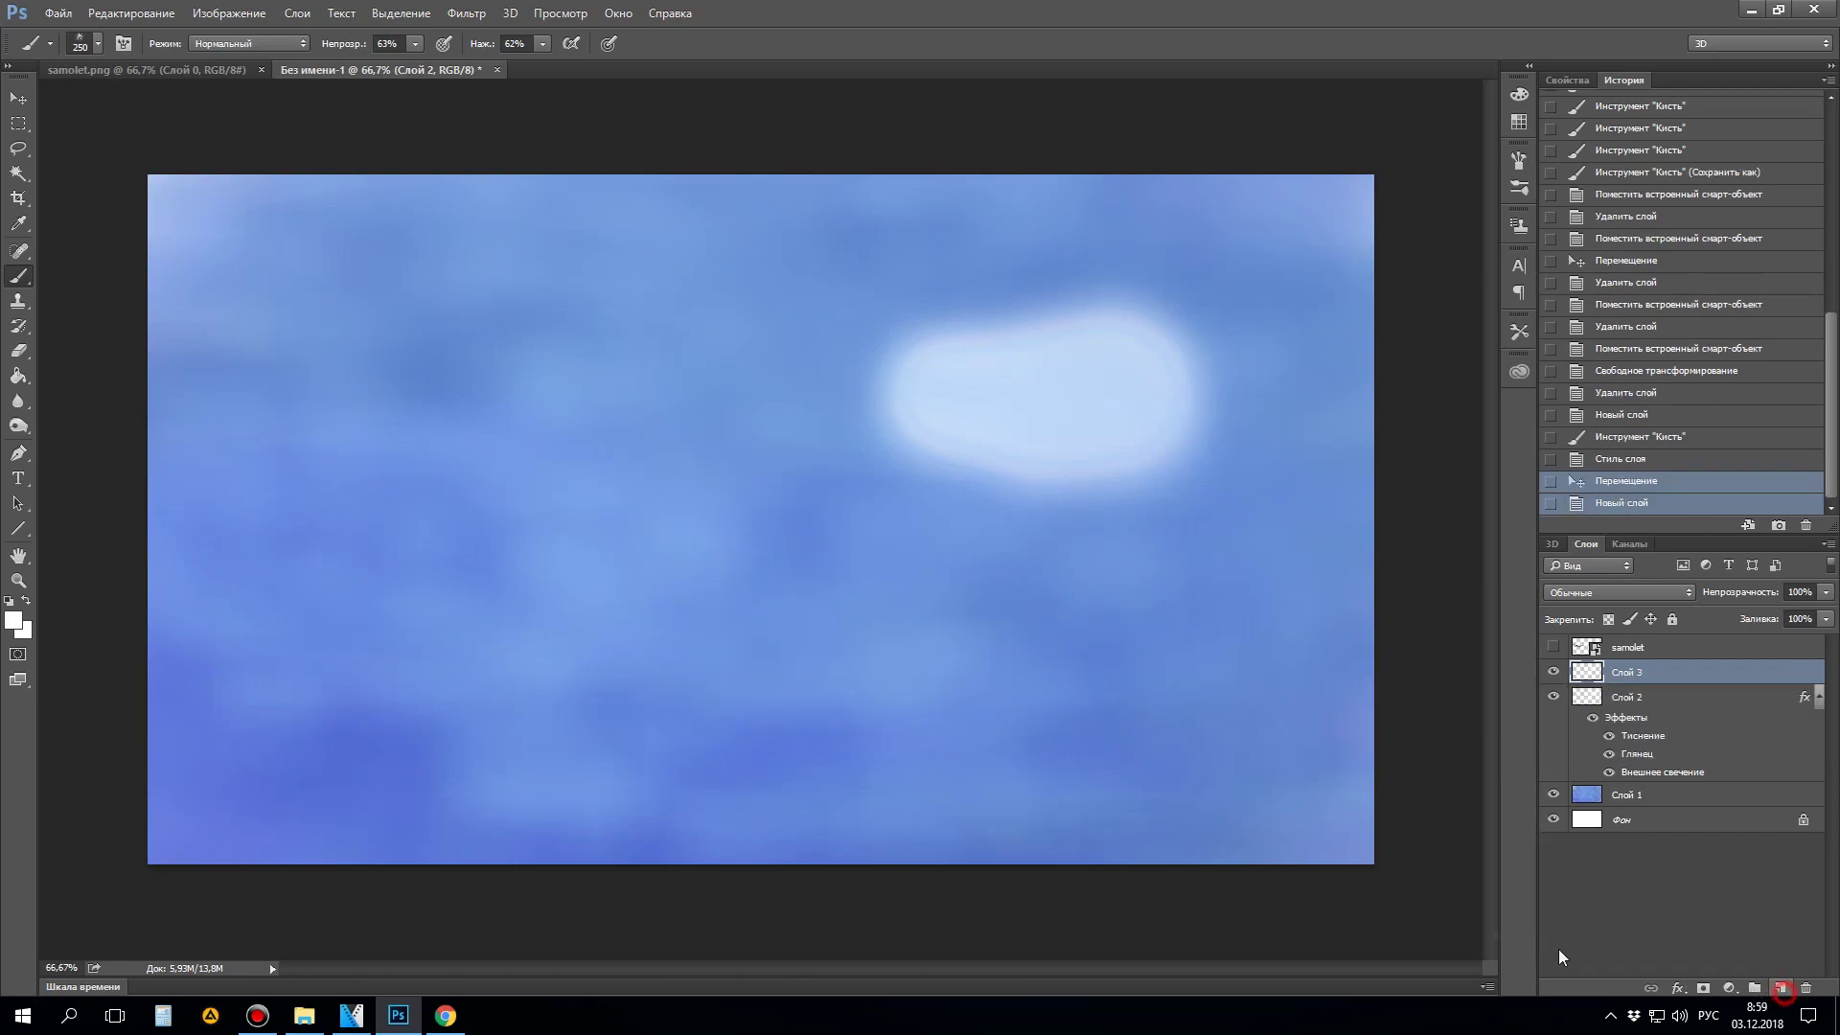
mouse_move(514, 595)
left_mouse_down()
mouse_move(657, 534)
mouse_move(709, 599)
mouse_move(488, 613)
left_mouse_up()
Step: Copy the layer style of Слой 2 and paste it onto the new cloud layer Слой 3
right_click(1602, 704)
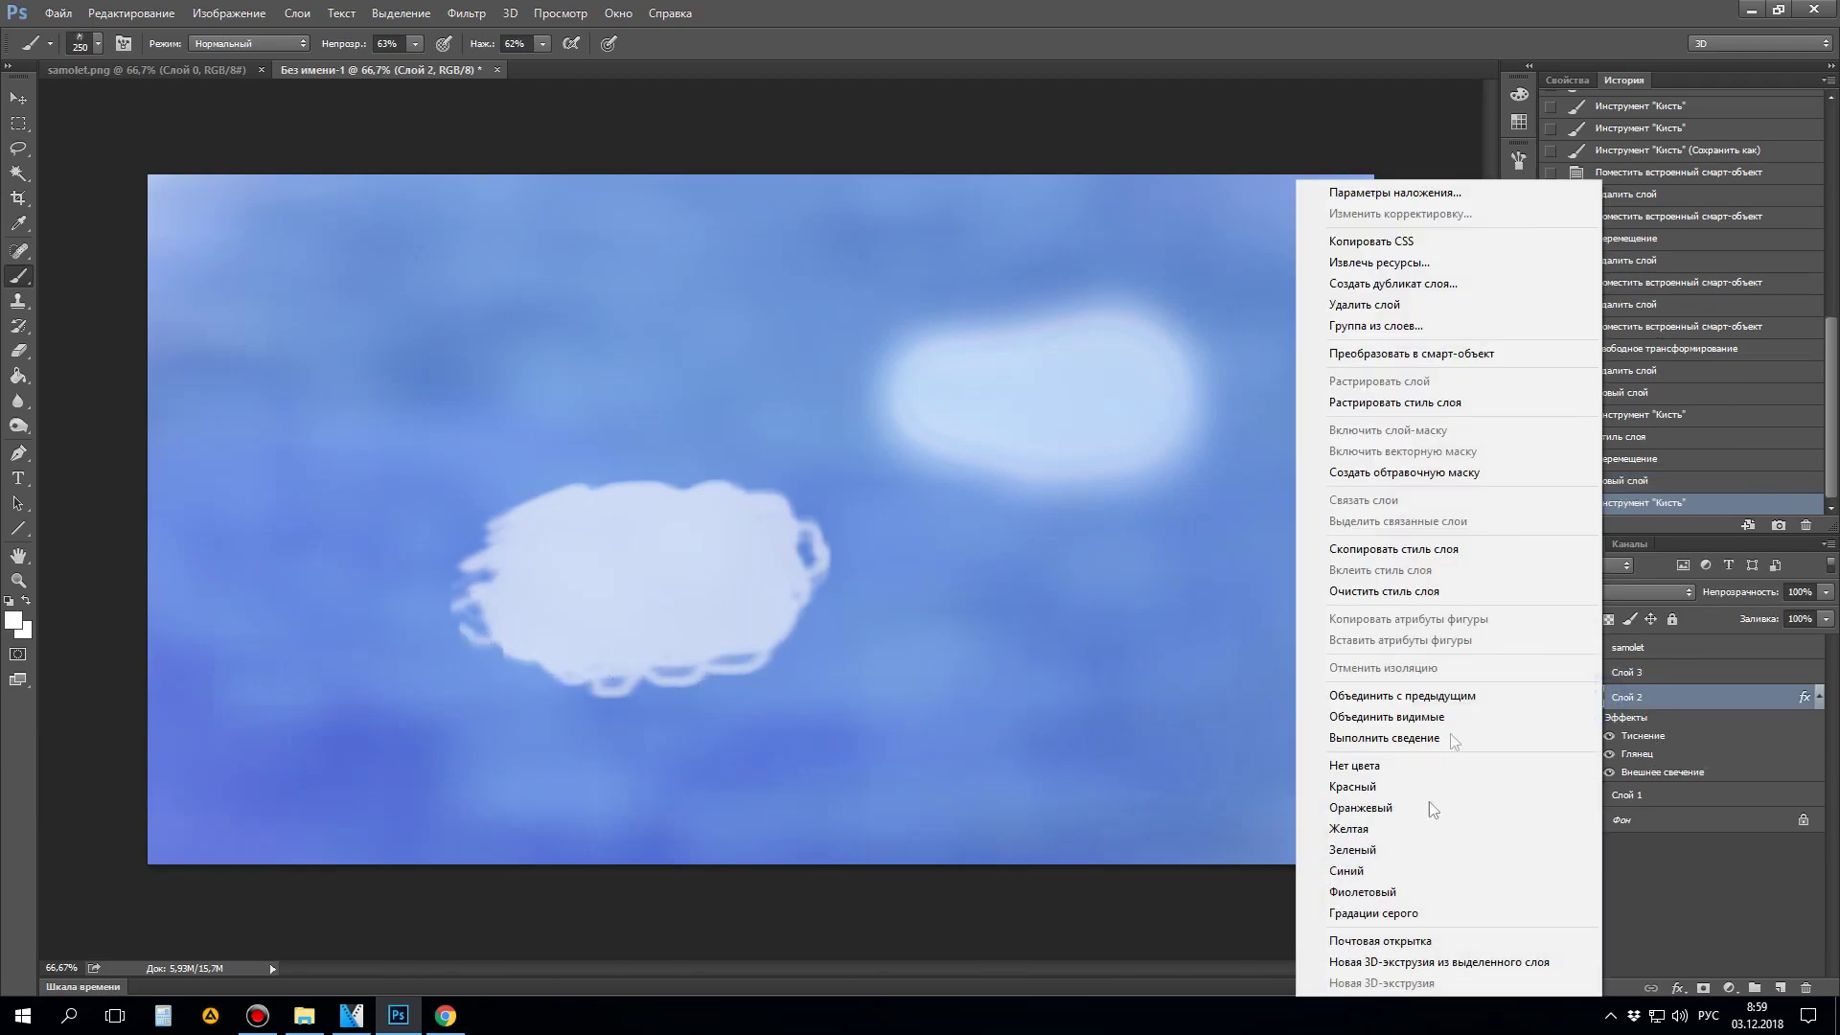
left_click(1425, 550)
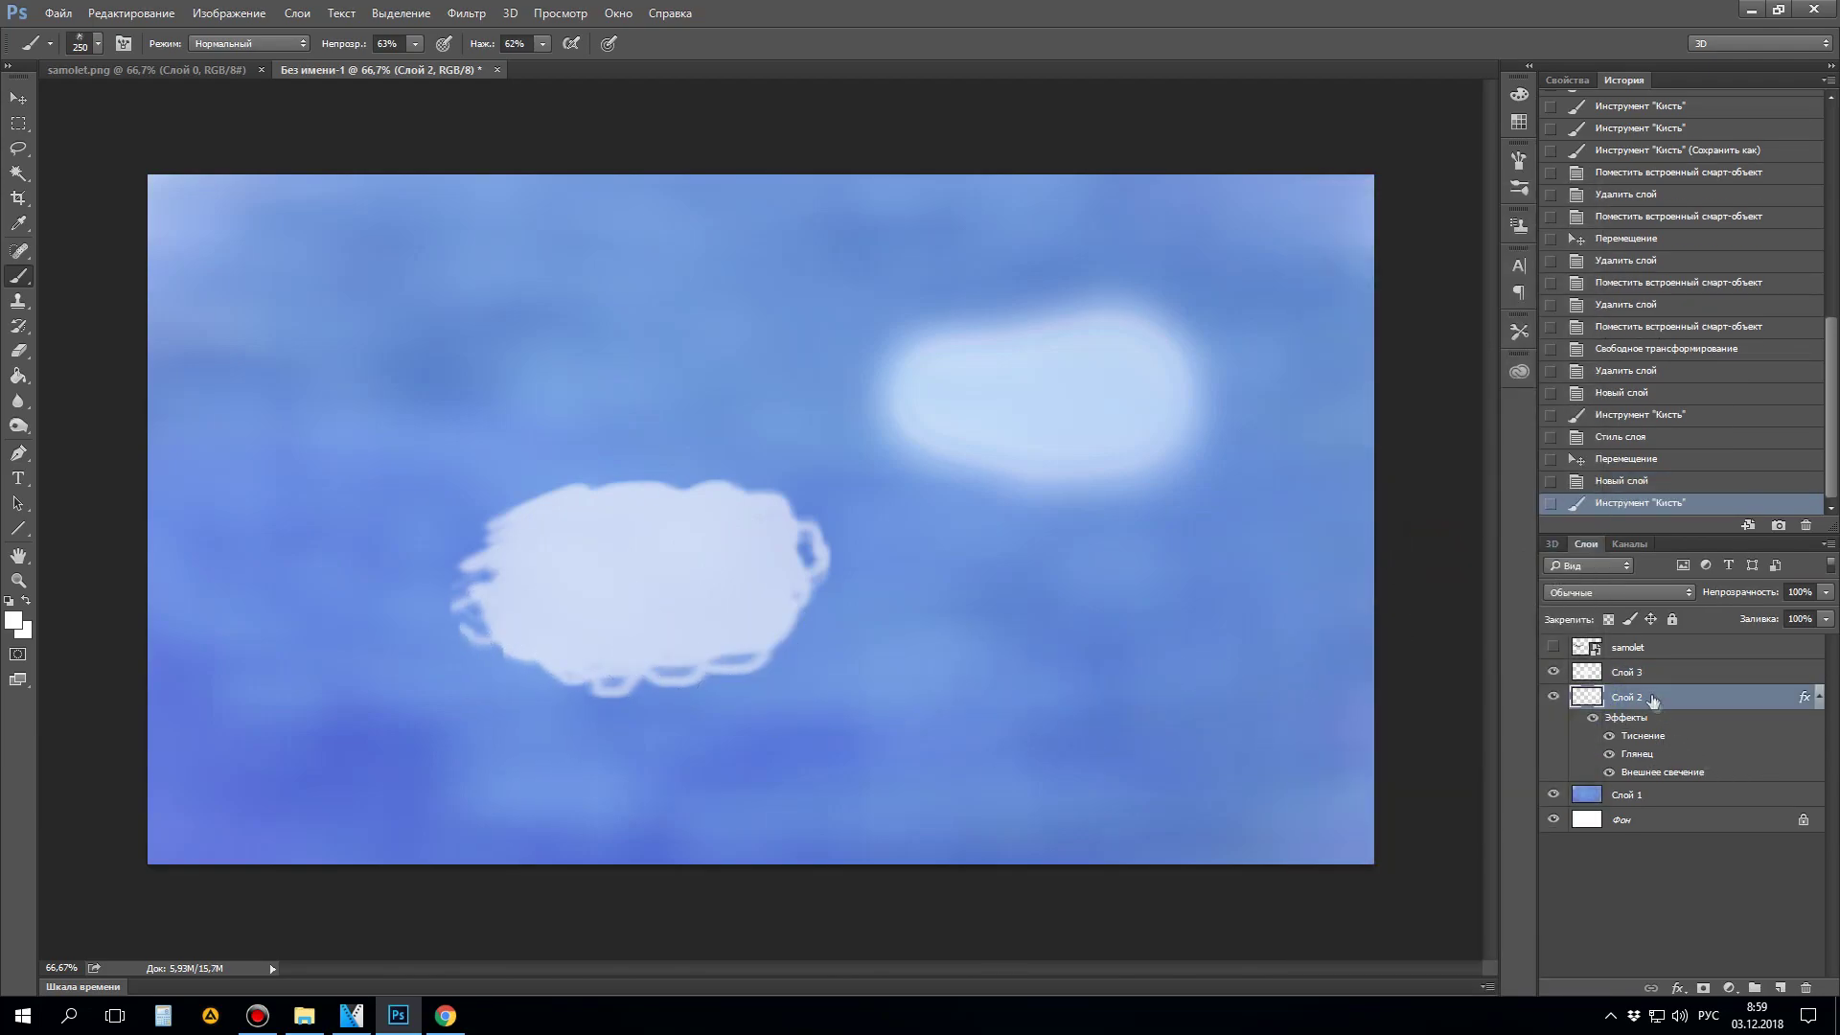
right_click(1633, 672)
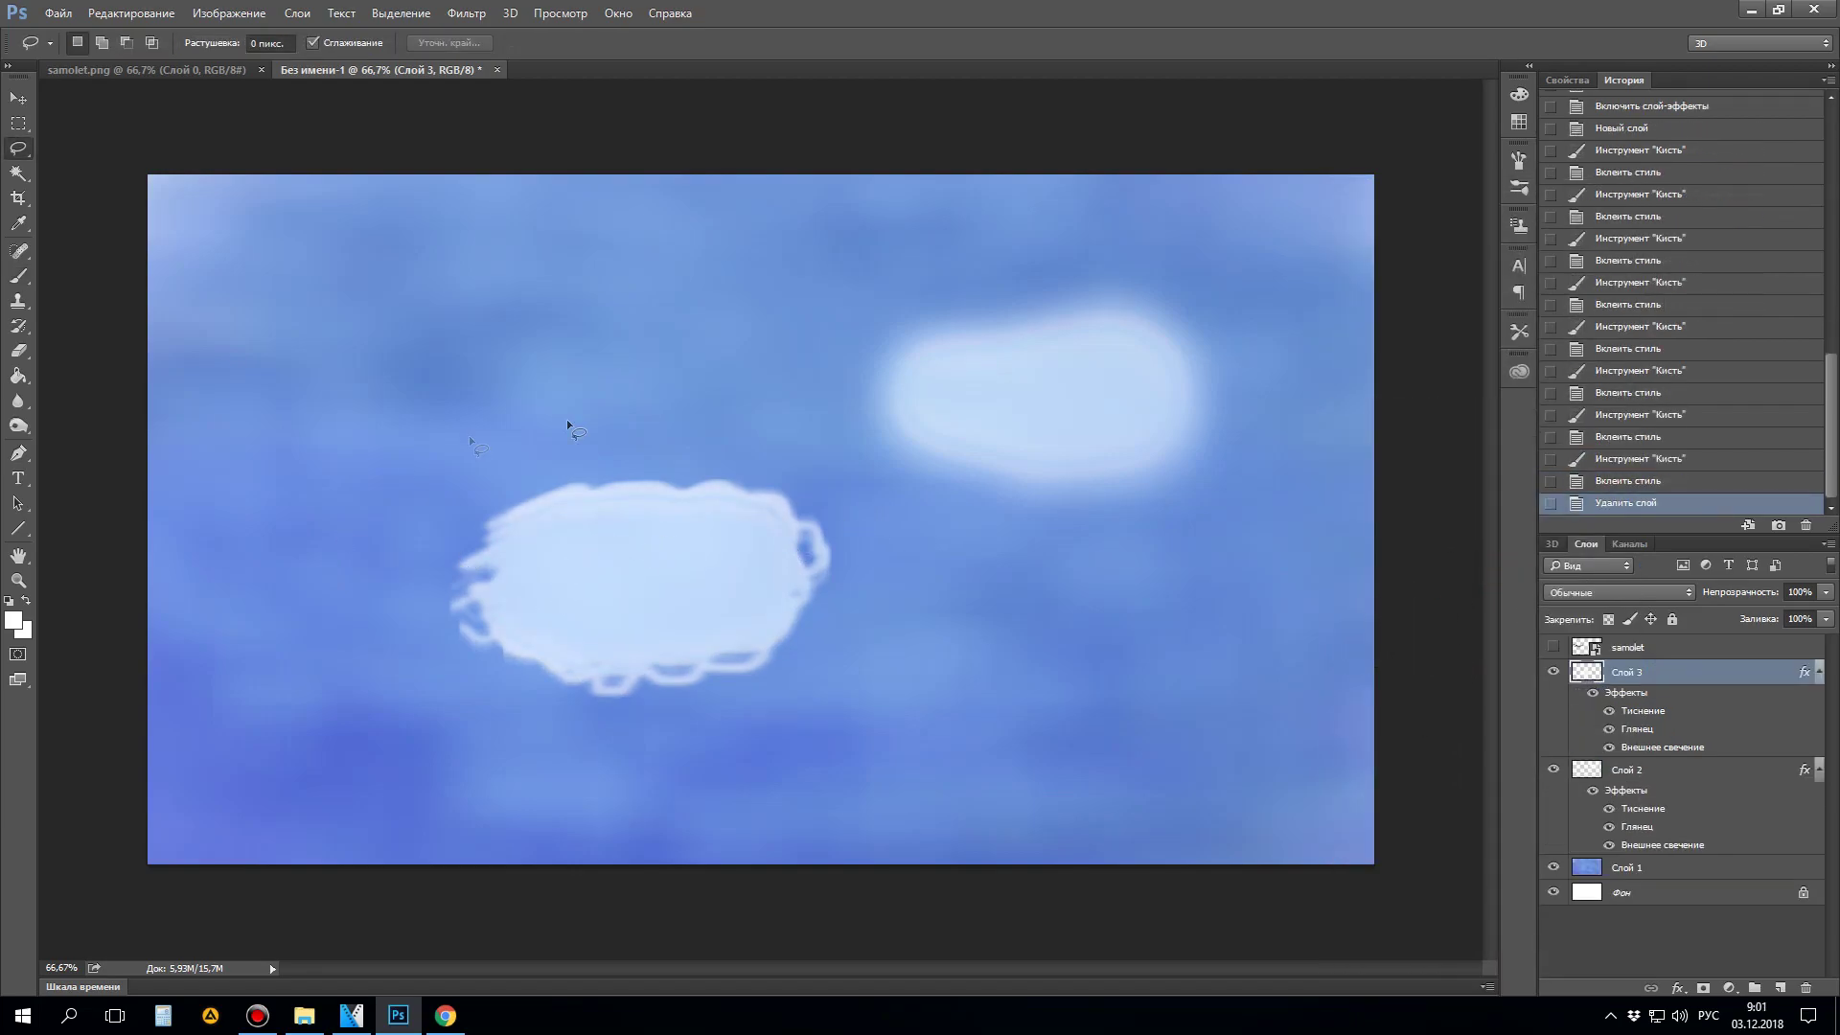
Step: Brush another ragged cloud on a new layer near the upper middle of the sky and paste the copied layer style onto it
left_click(19, 277)
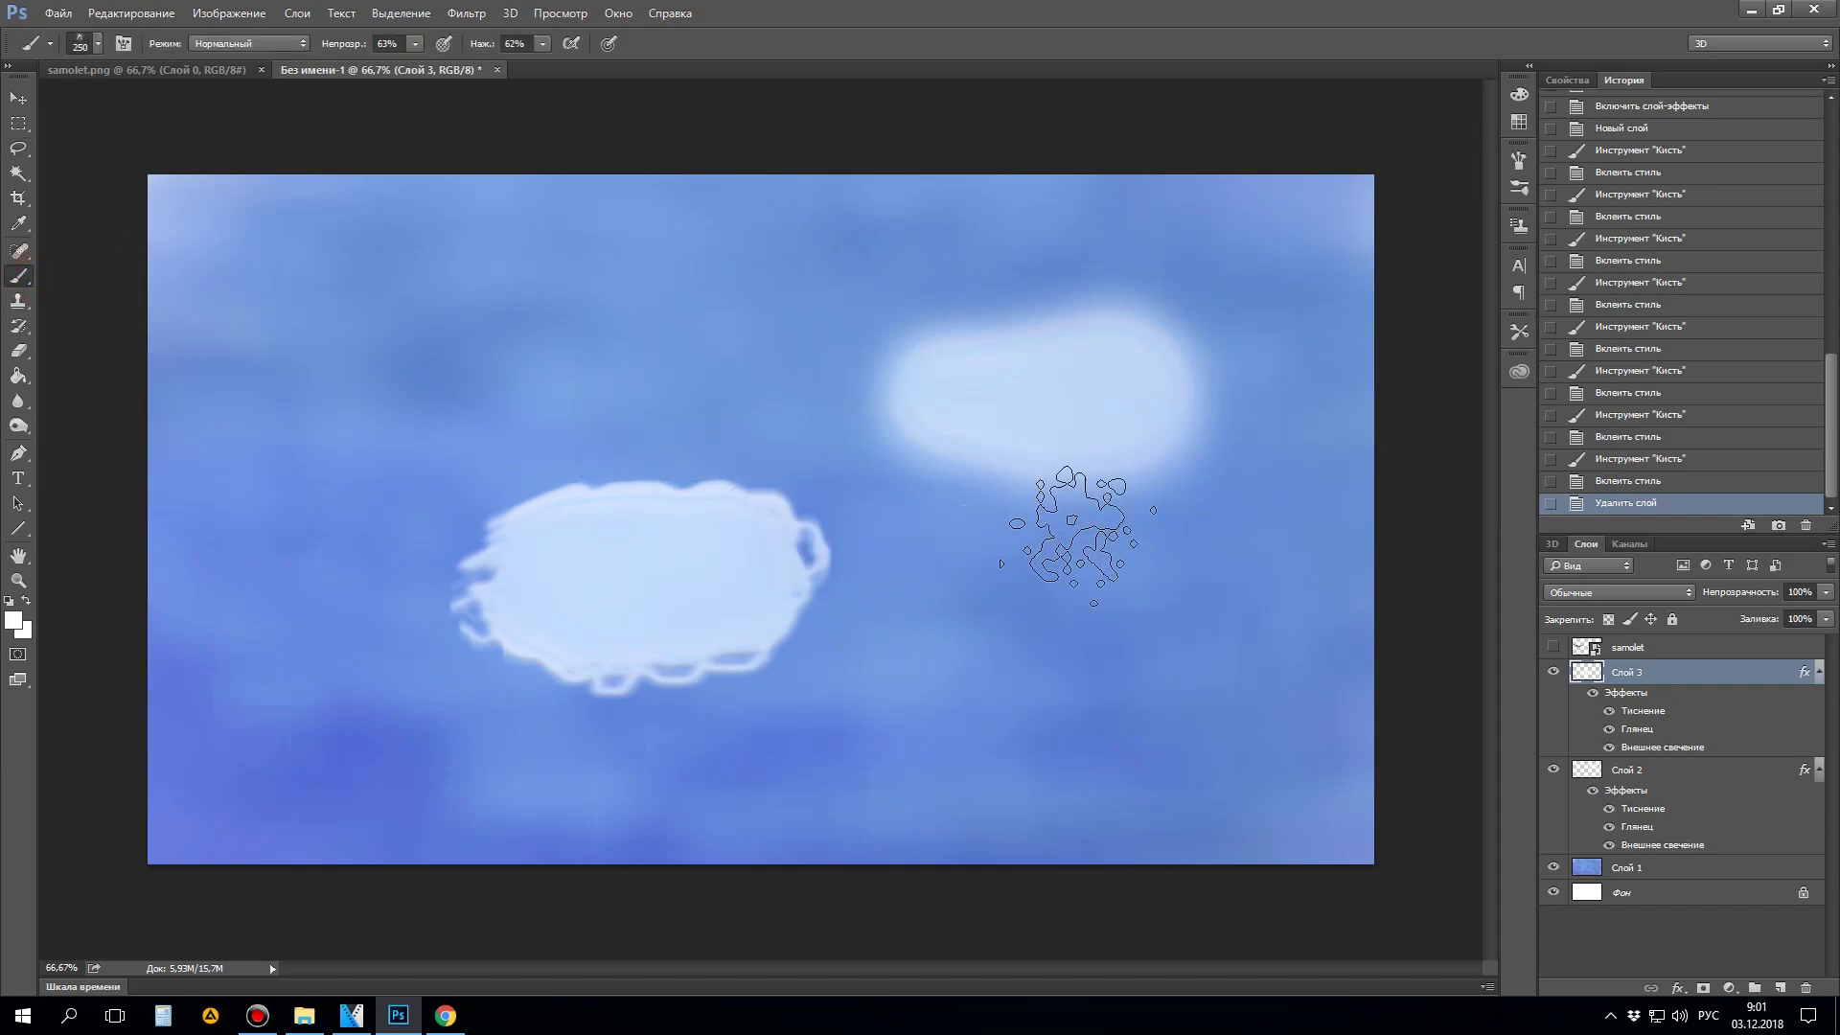
left_click(1779, 988)
mouse_move(575, 288)
left_mouse_down()
mouse_move(658, 361)
mouse_move(925, 354)
left_mouse_up()
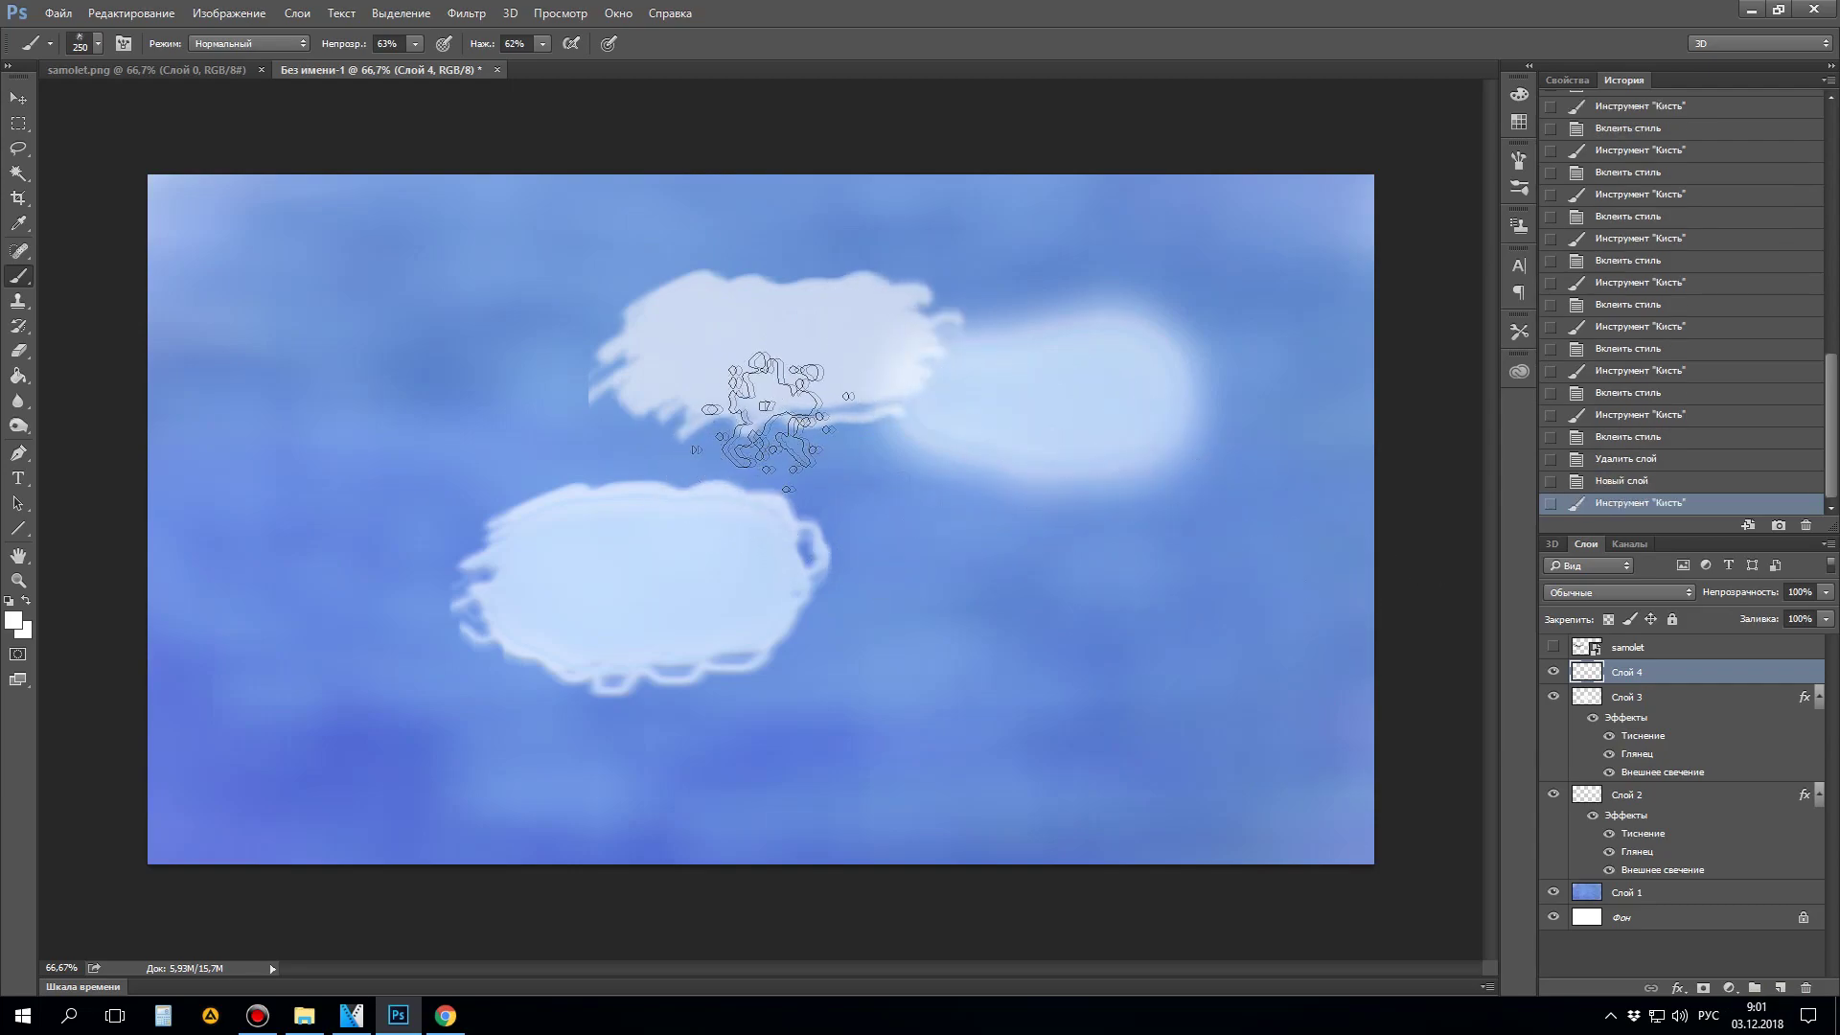
right_click(1626, 674)
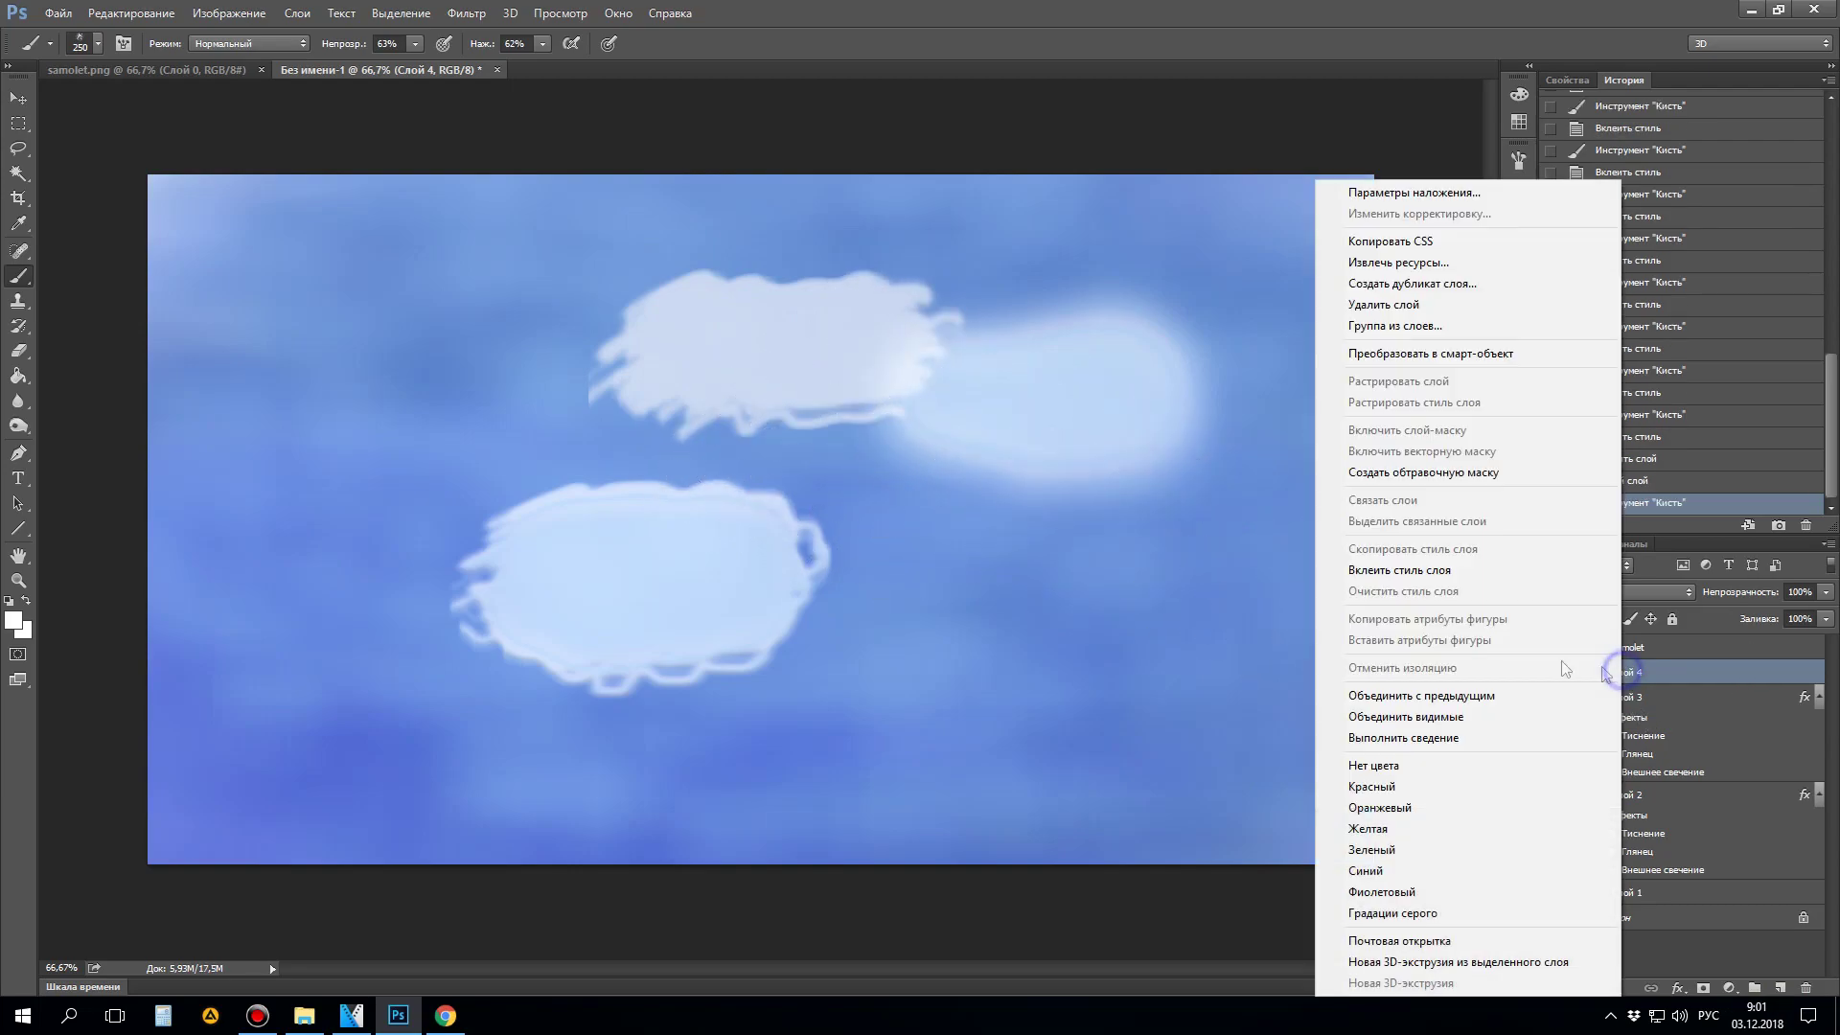
left_click(1434, 572)
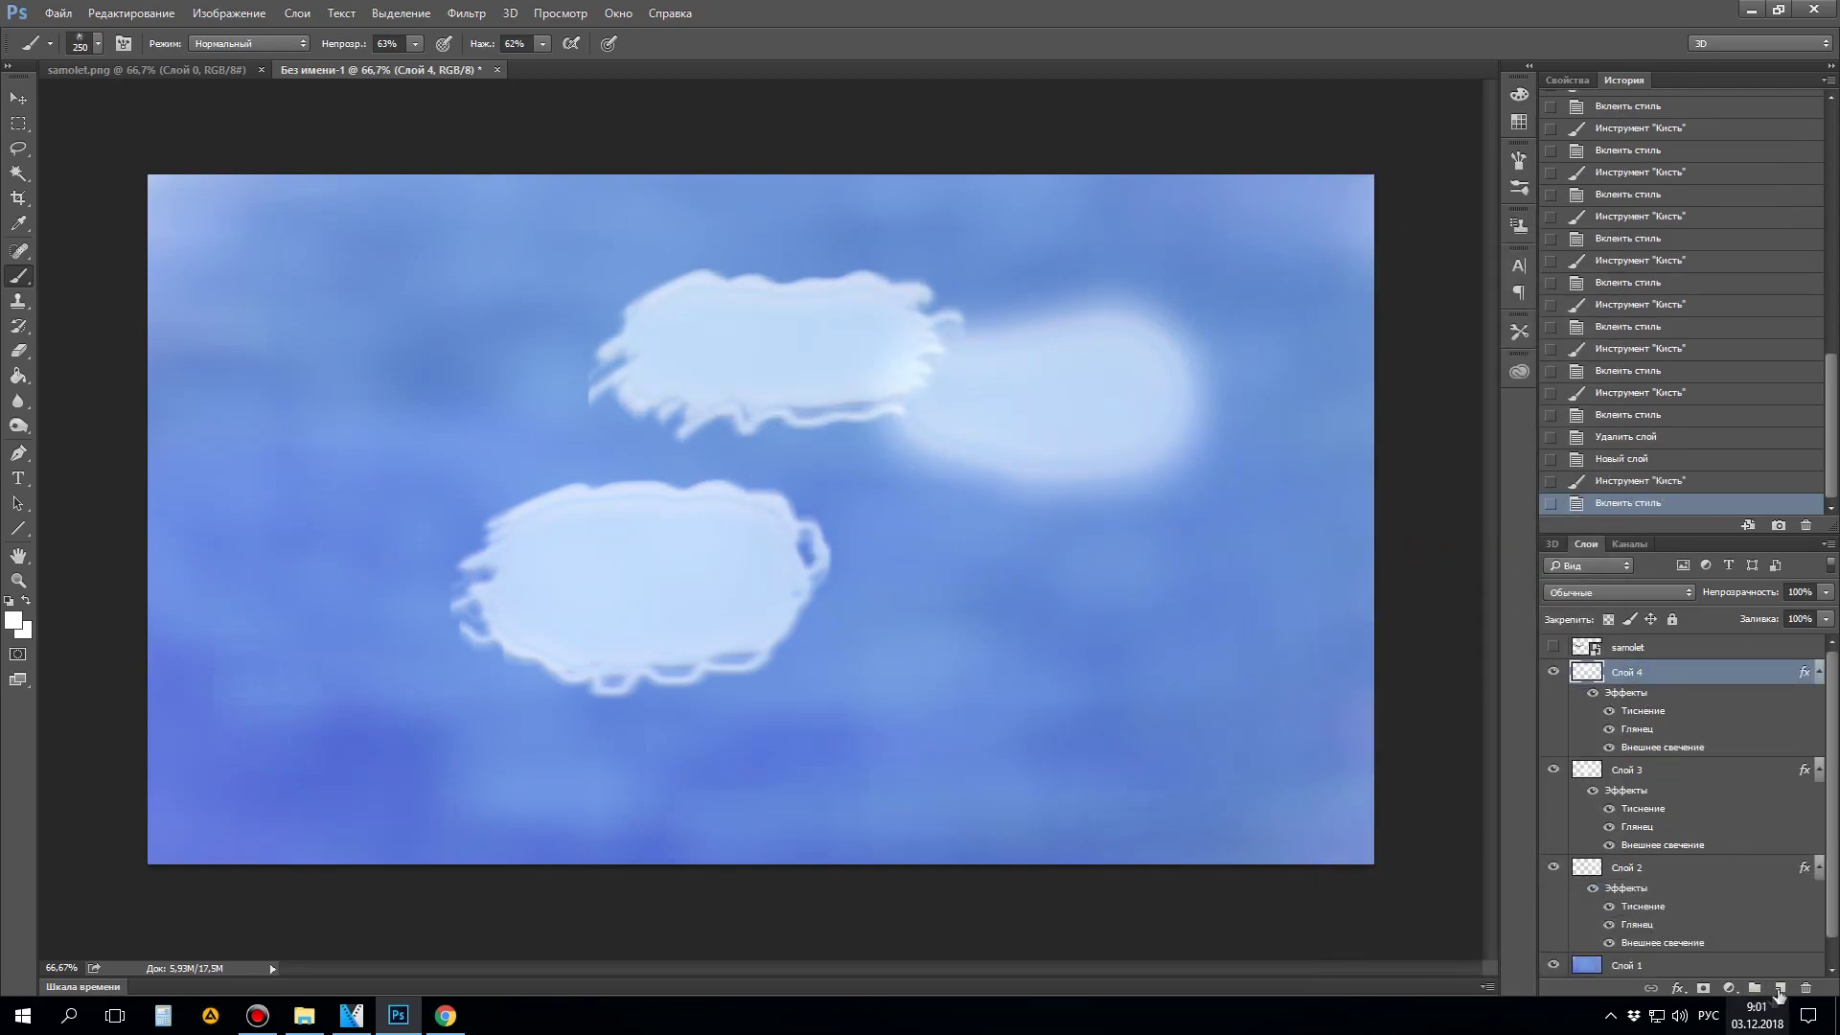
Step: Paint a cloud on a new layer in the lower-right part of the sky and paste the copied layer style onto it
left_click(1778, 990)
mouse_move(875, 604)
left_mouse_down()
mouse_move(884, 640)
mouse_move(923, 618)
mouse_move(1087, 613)
mouse_move(1057, 659)
mouse_move(949, 661)
left_mouse_up()
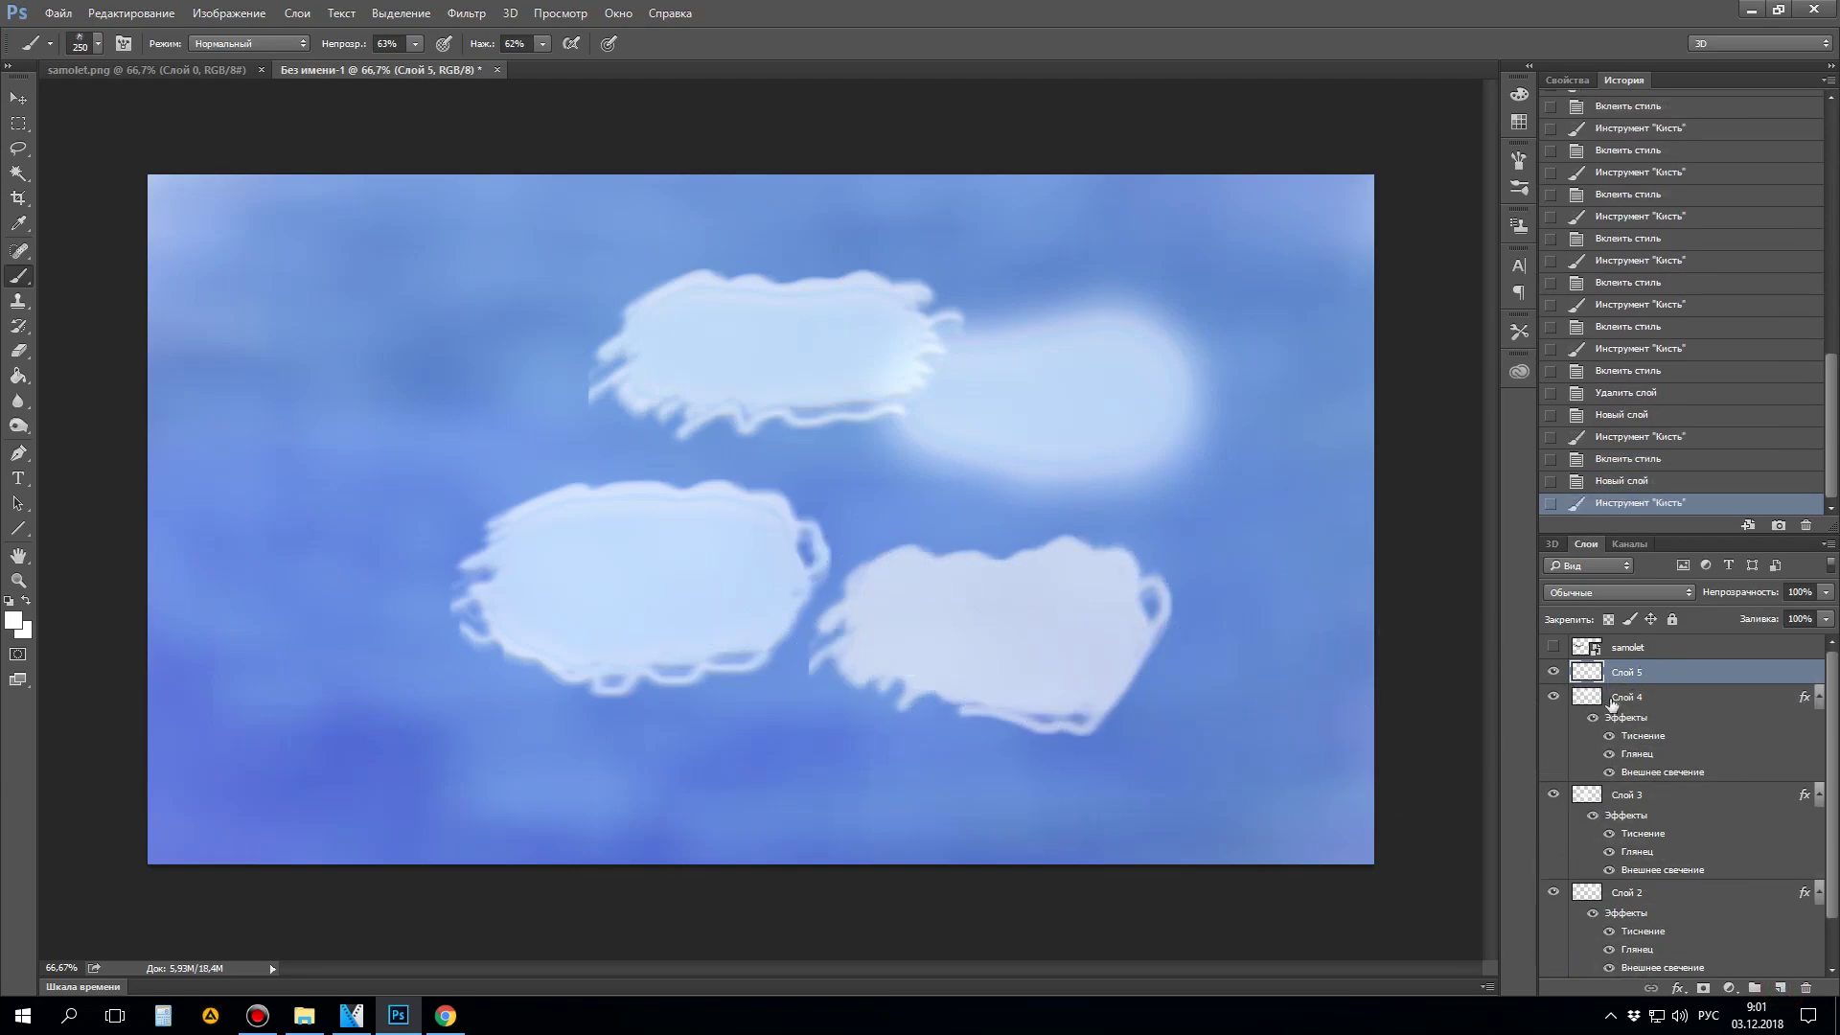
right_click(1633, 671)
left_click(1452, 572)
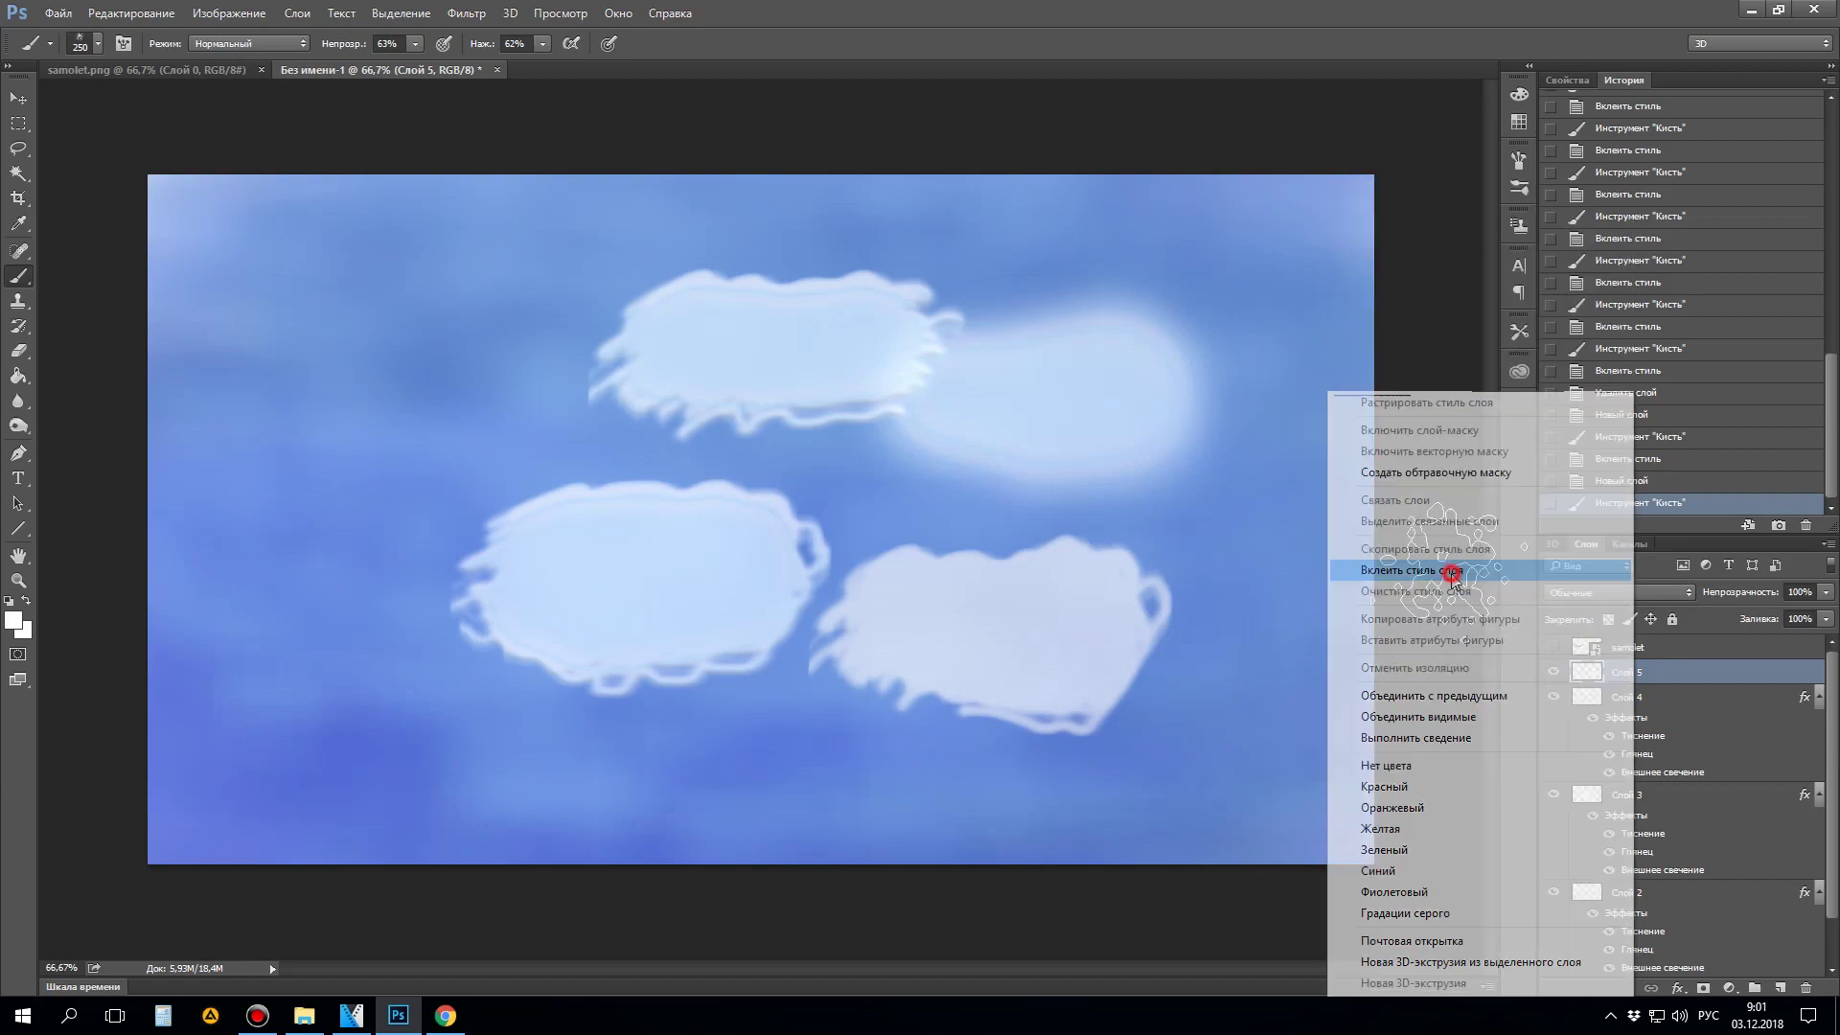
Step: Add a cloud near the sky's left edge on Слой 5 and paste the copied layer style onto that layer again
mouse_move(226, 472)
left_mouse_down()
mouse_move(395, 422)
mouse_move(437, 494)
mouse_move(354, 519)
mouse_move(308, 483)
mouse_move(300, 527)
mouse_move(230, 498)
left_mouse_up()
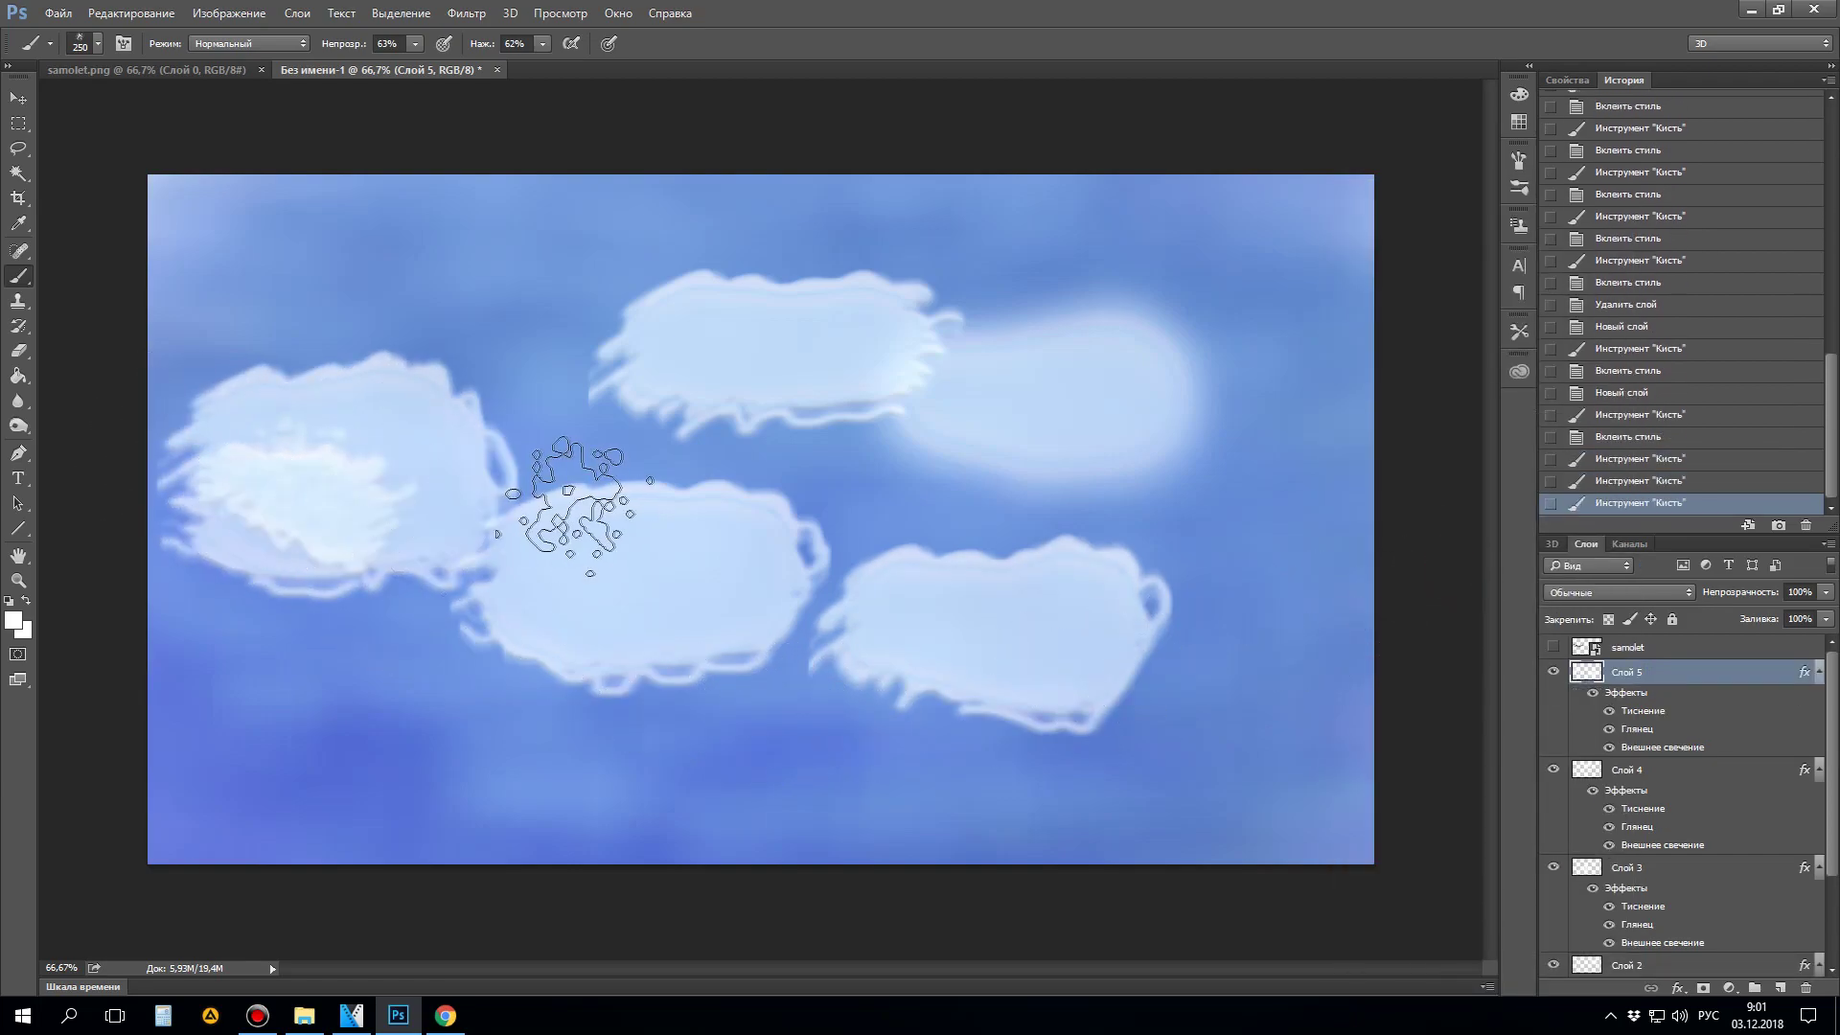
right_click(1624, 676)
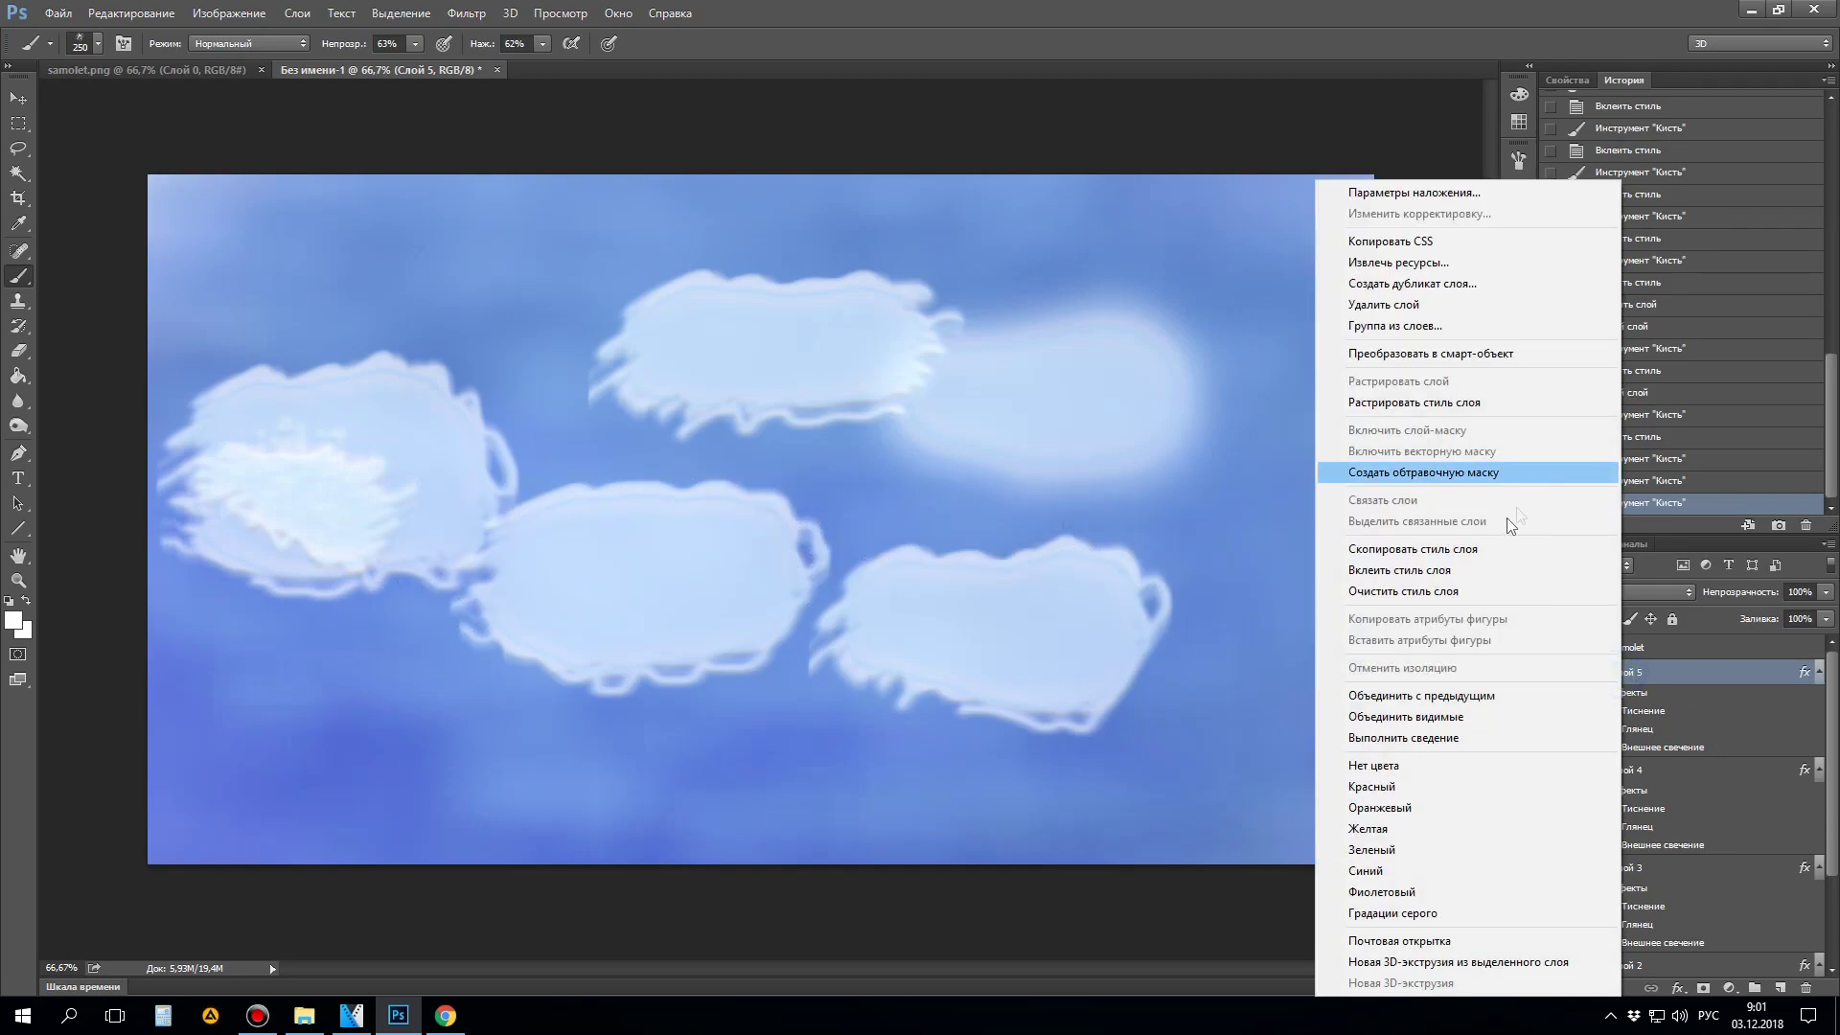
left_click(1422, 570)
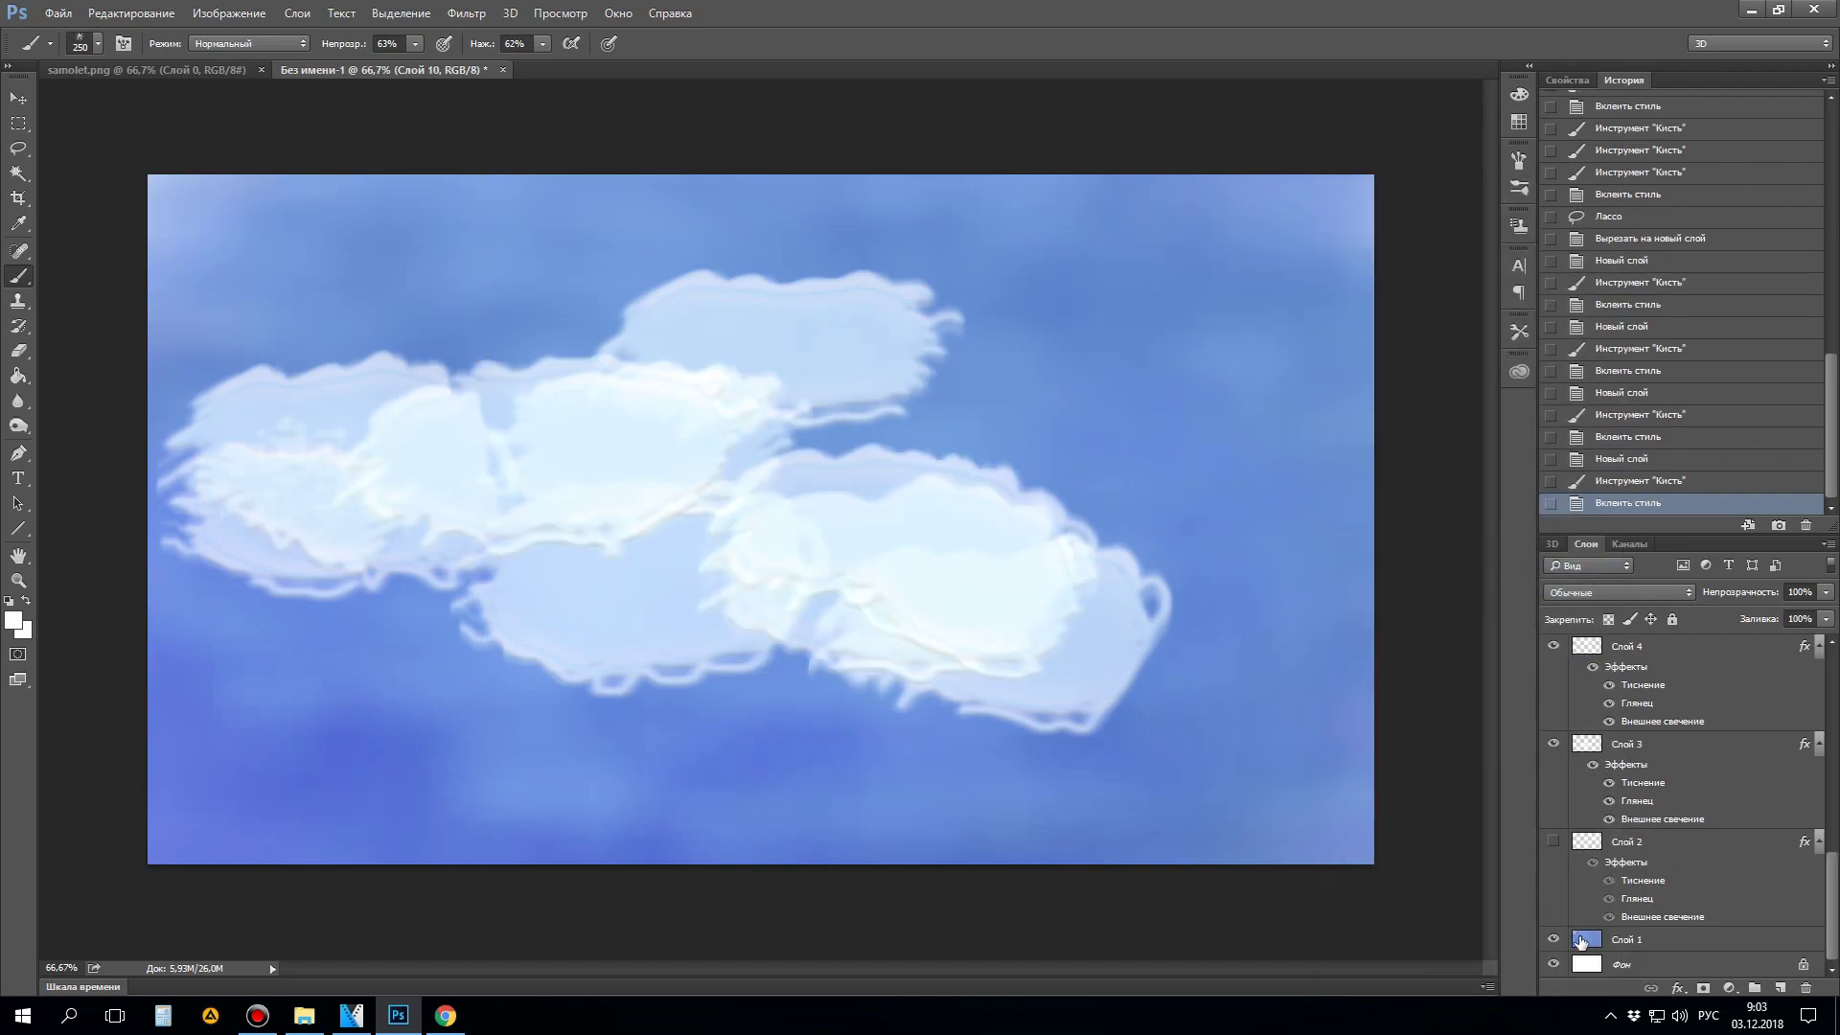
Step: Hide the sky layer Слой 1 and the background layer Фон
left_click(1553, 940)
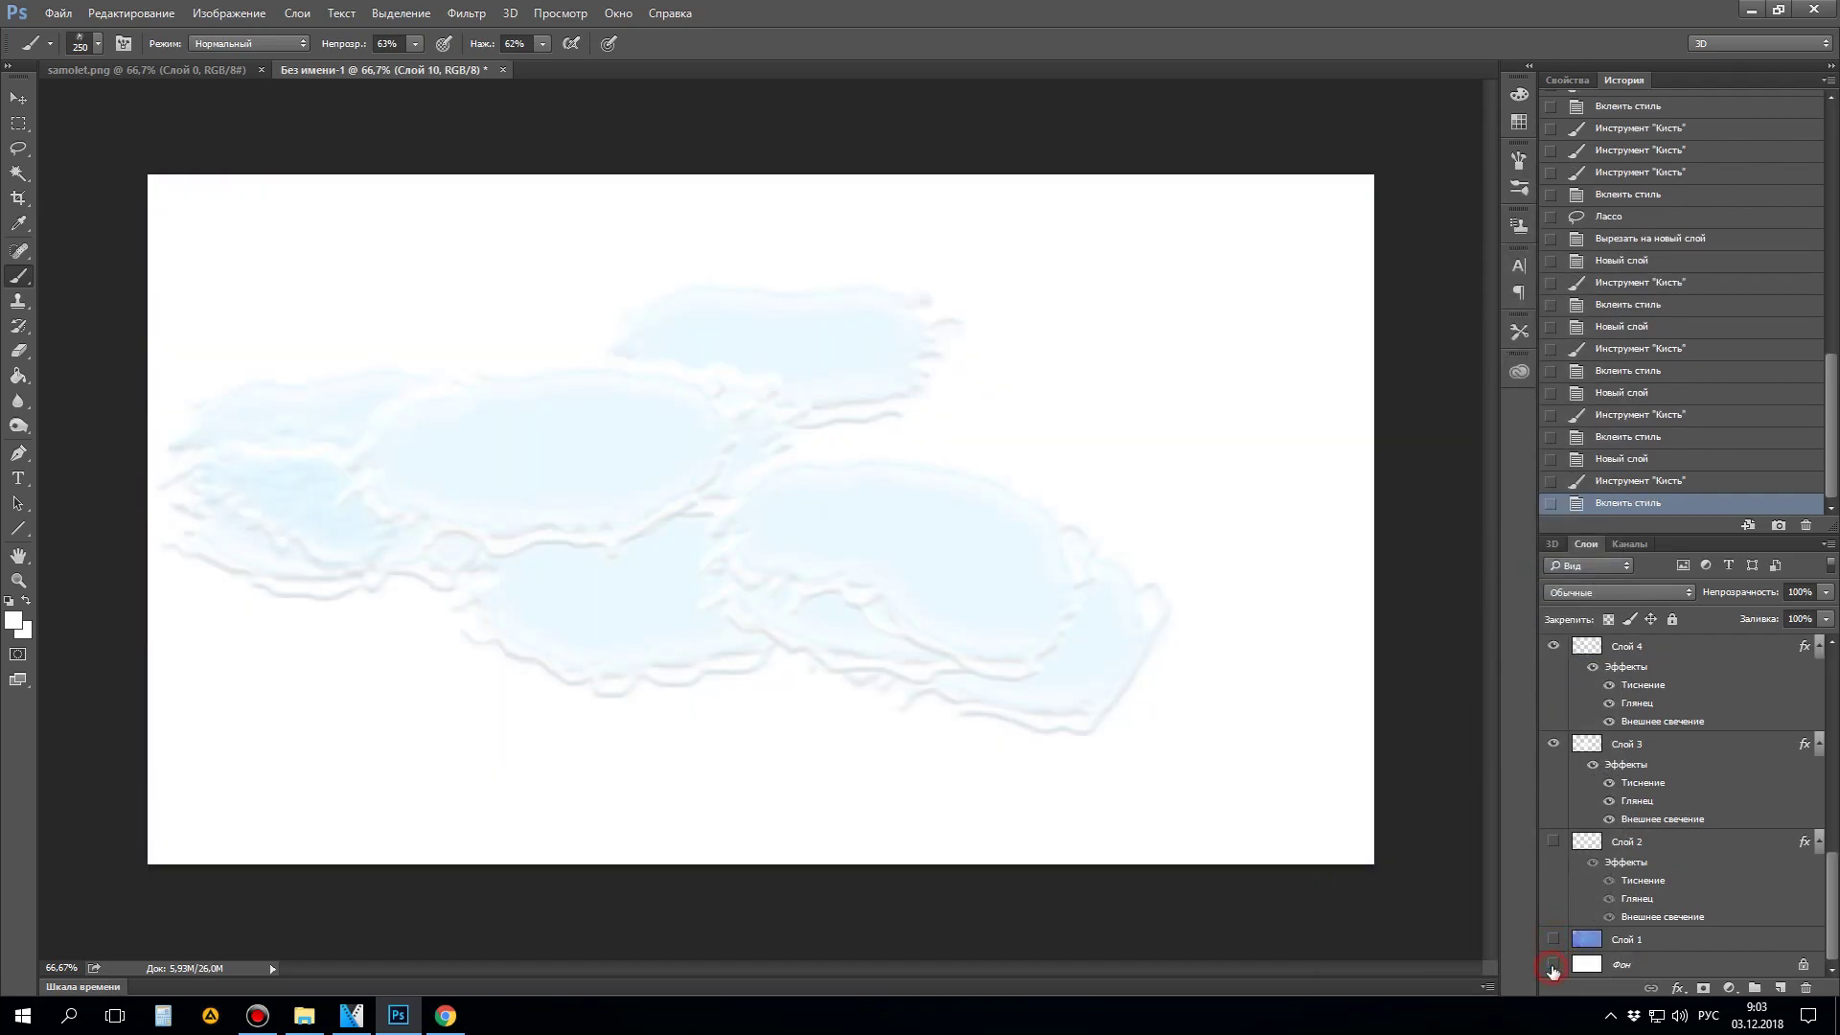
left_click(1552, 966)
scroll(1681, 867, "up", 10)
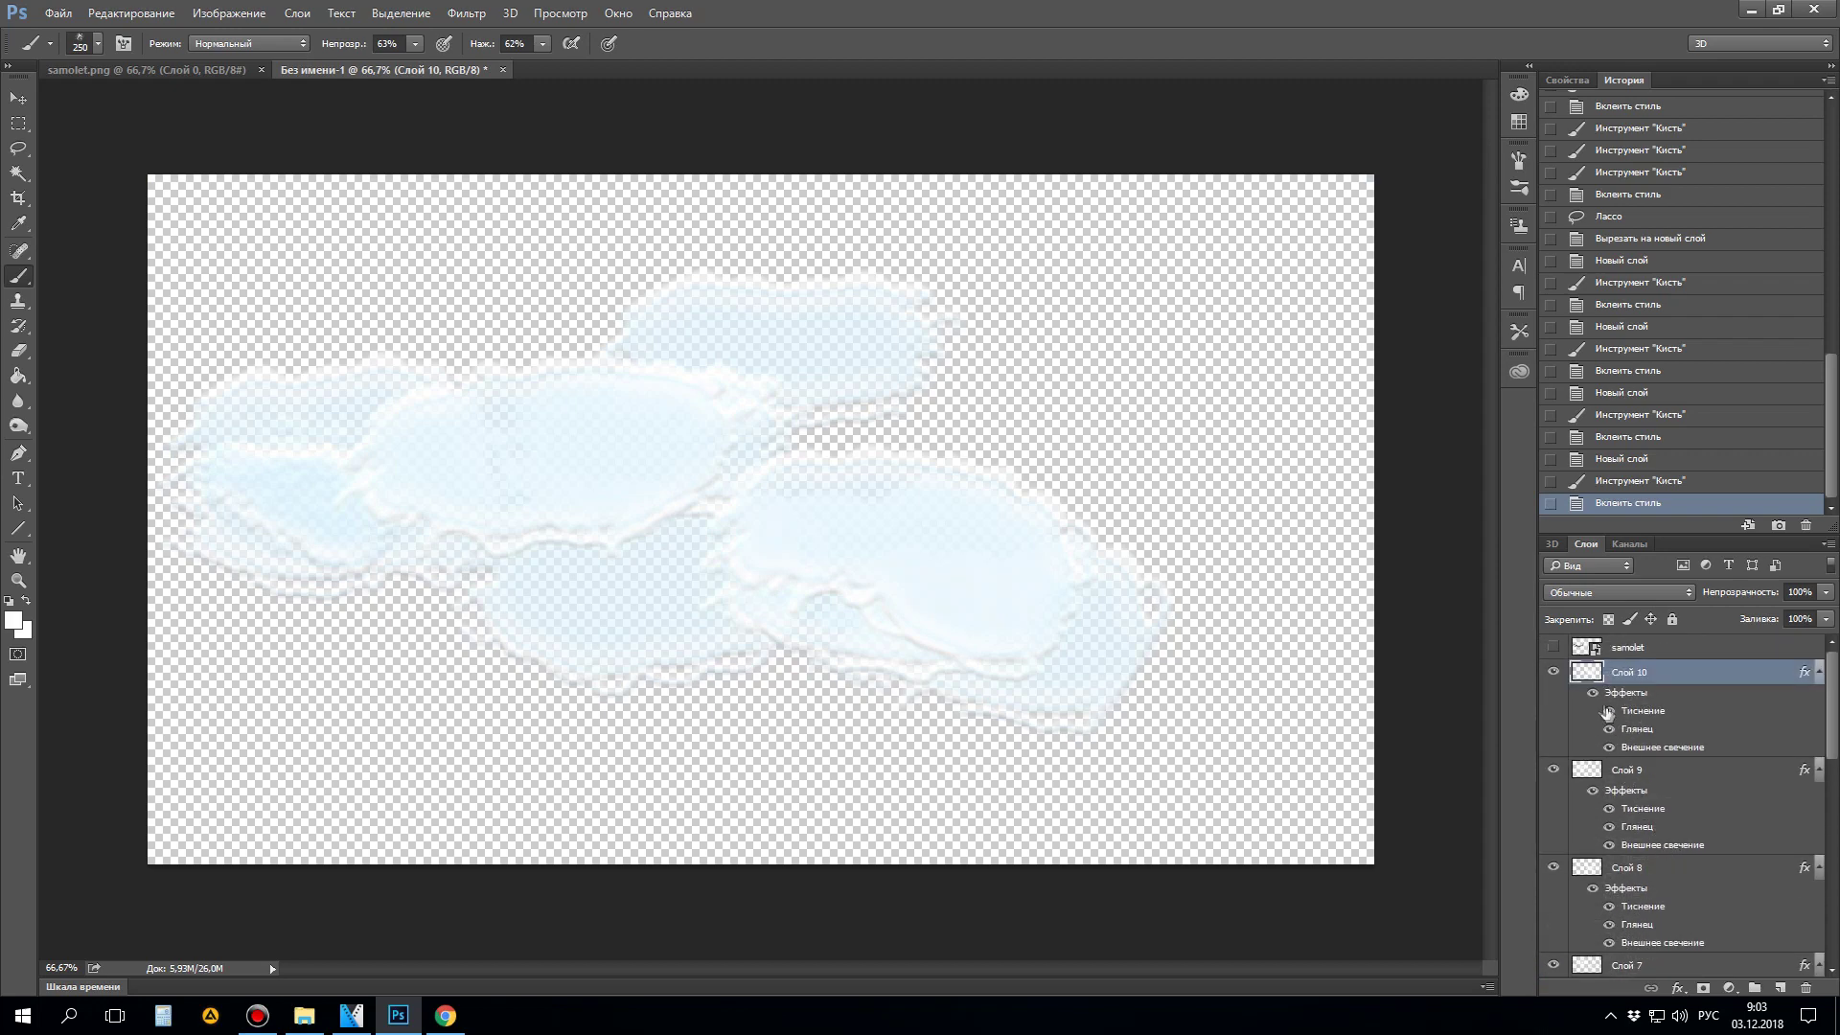
Step: Collapse the effects lists of layers Слой 10 to Слой 3, and hide all clouds except Слой 3
left_click(1818, 772)
left_click(1818, 671)
left_click(1818, 721)
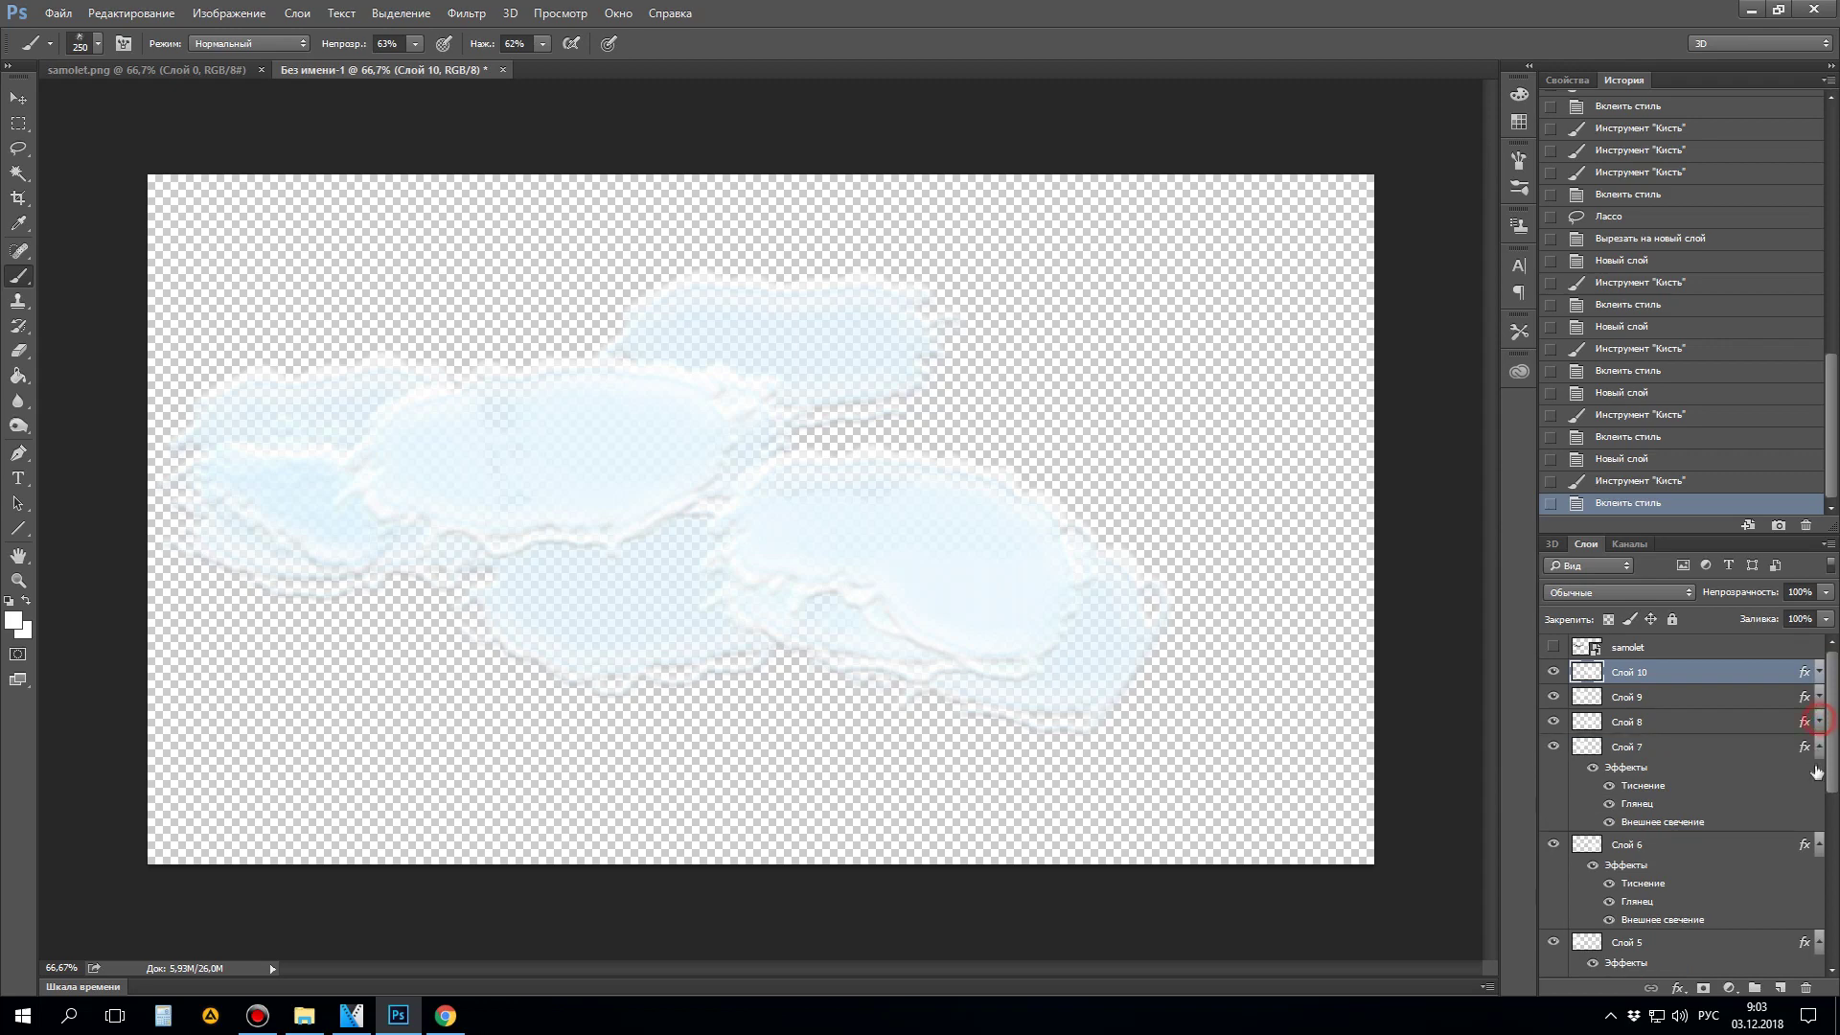
left_click(1818, 750)
left_click(1818, 771)
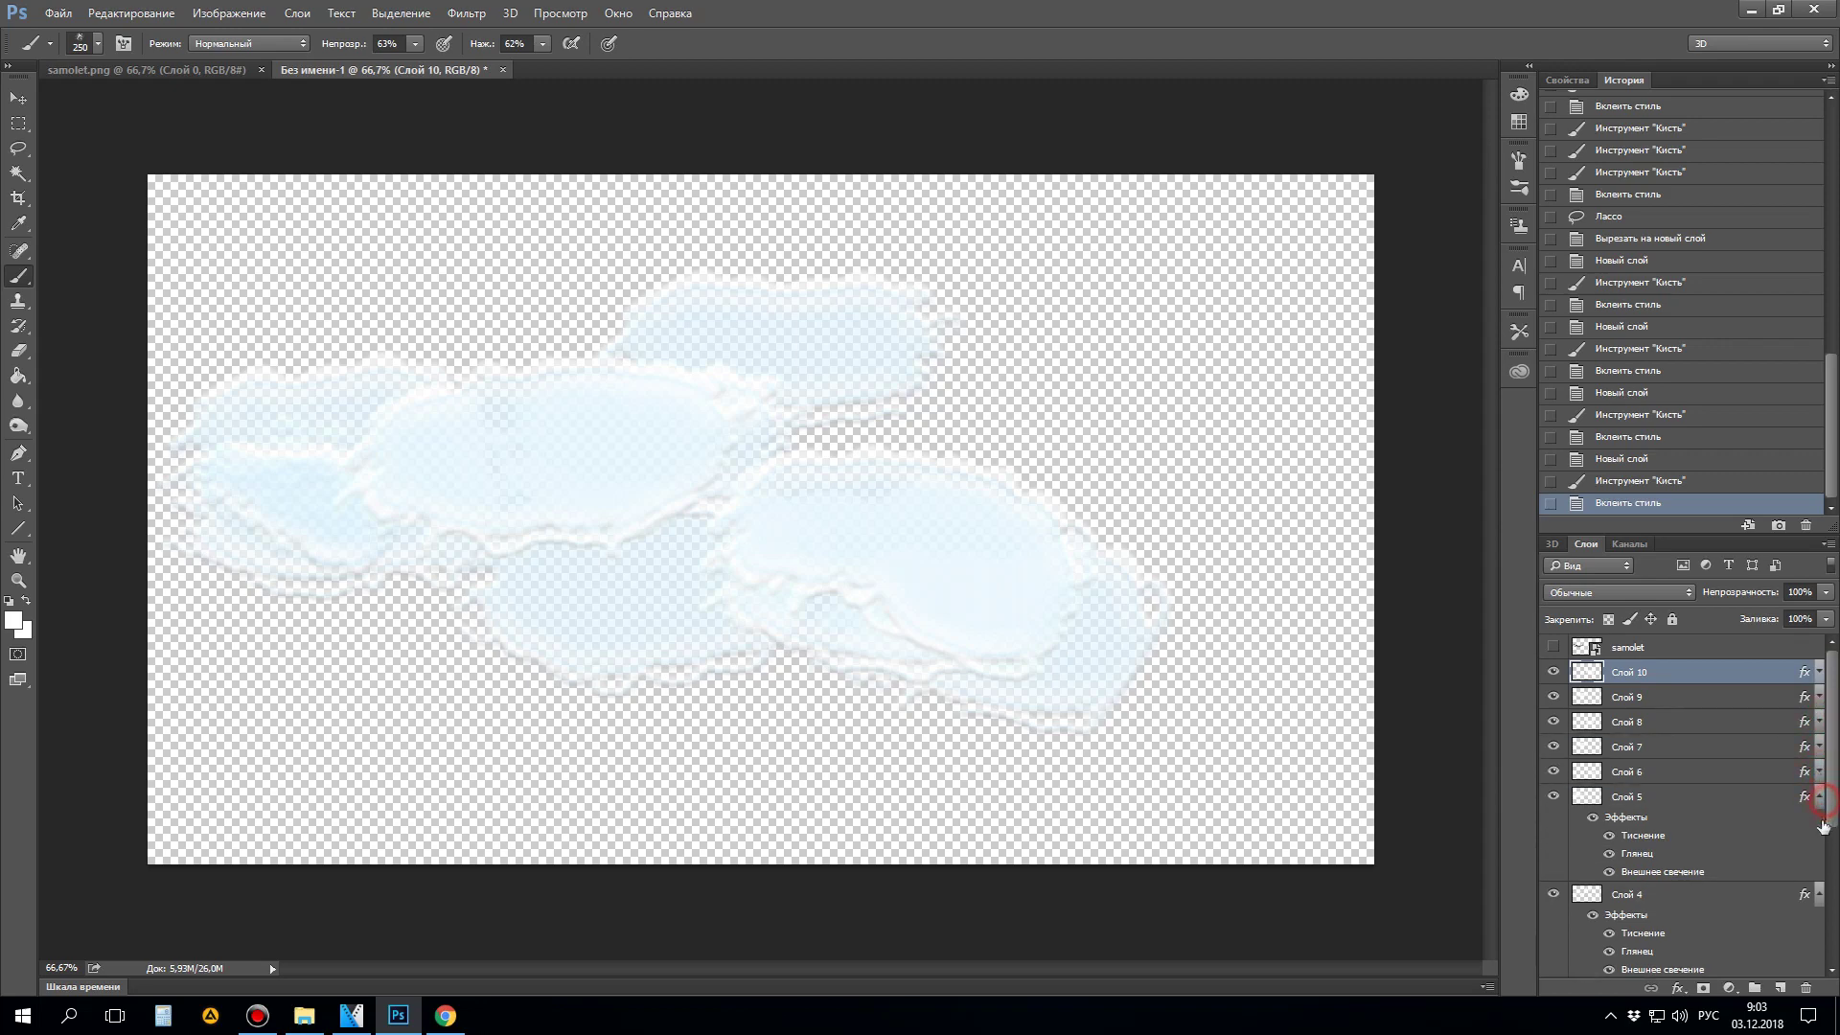
left_click(1818, 797)
left_click(1818, 824)
left_click(1819, 846)
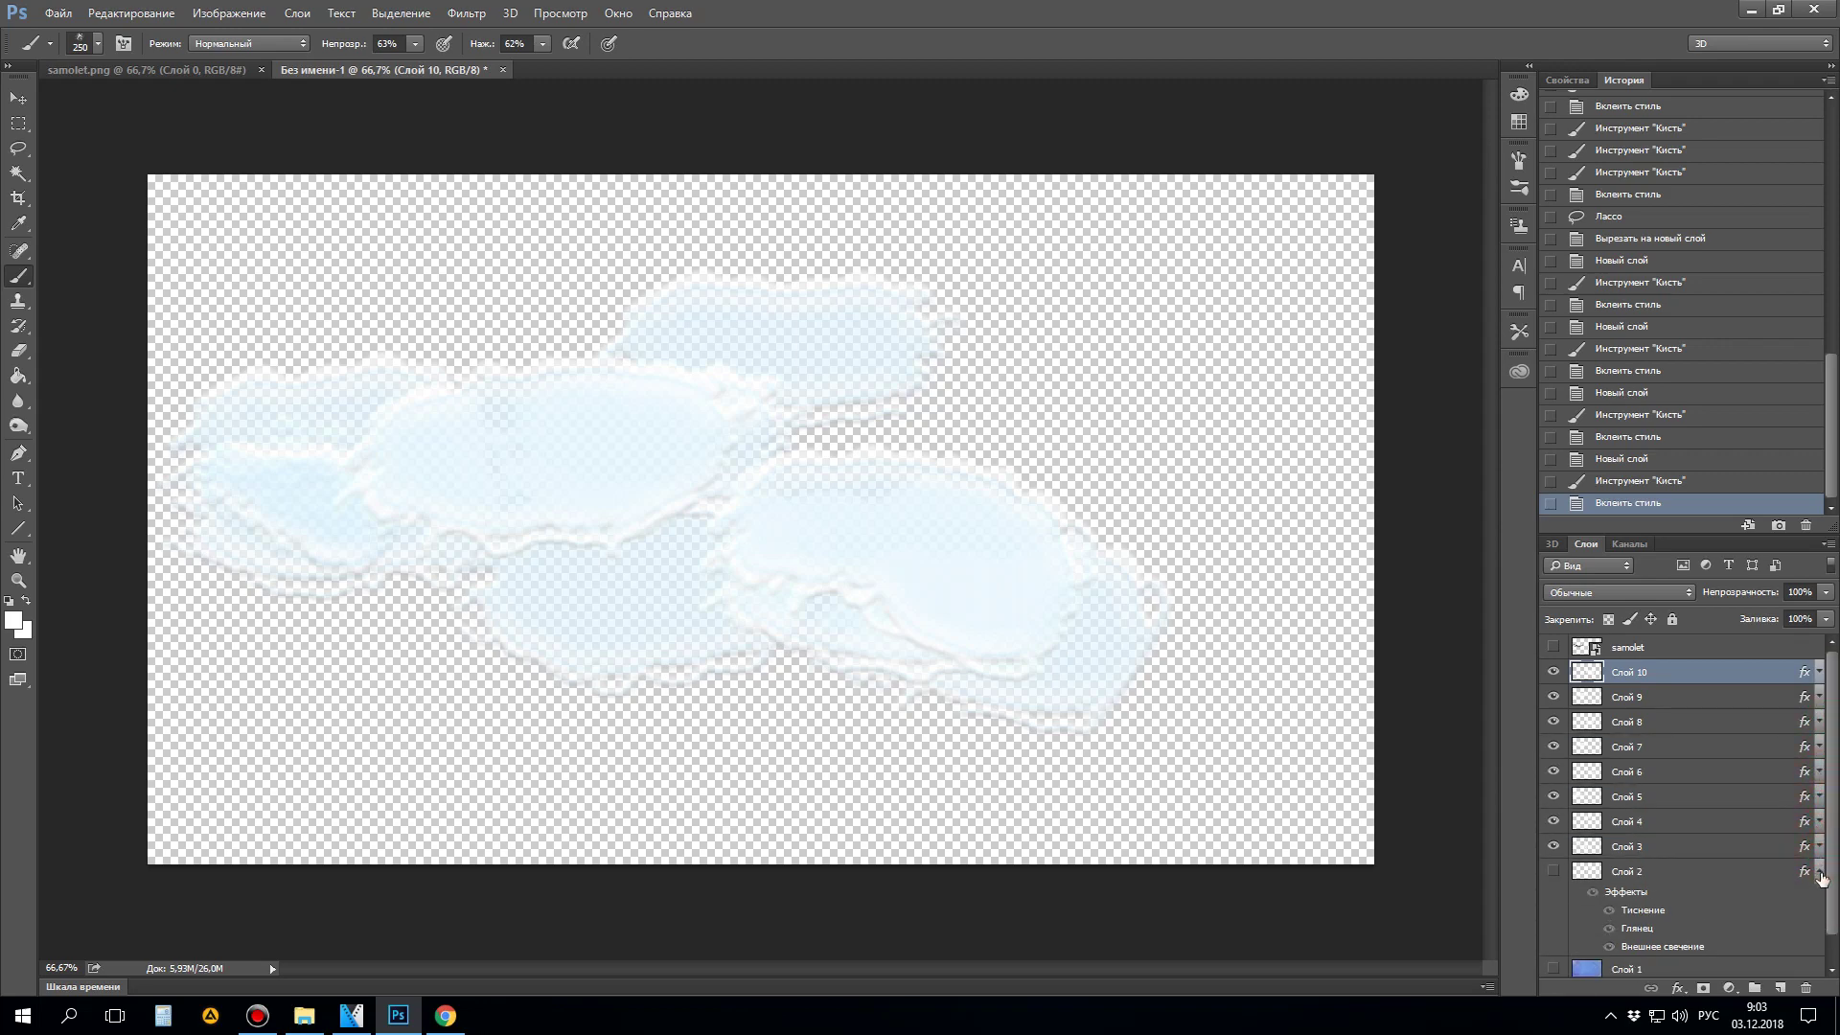
left_click_drag(1563, 680, 1571, 819)
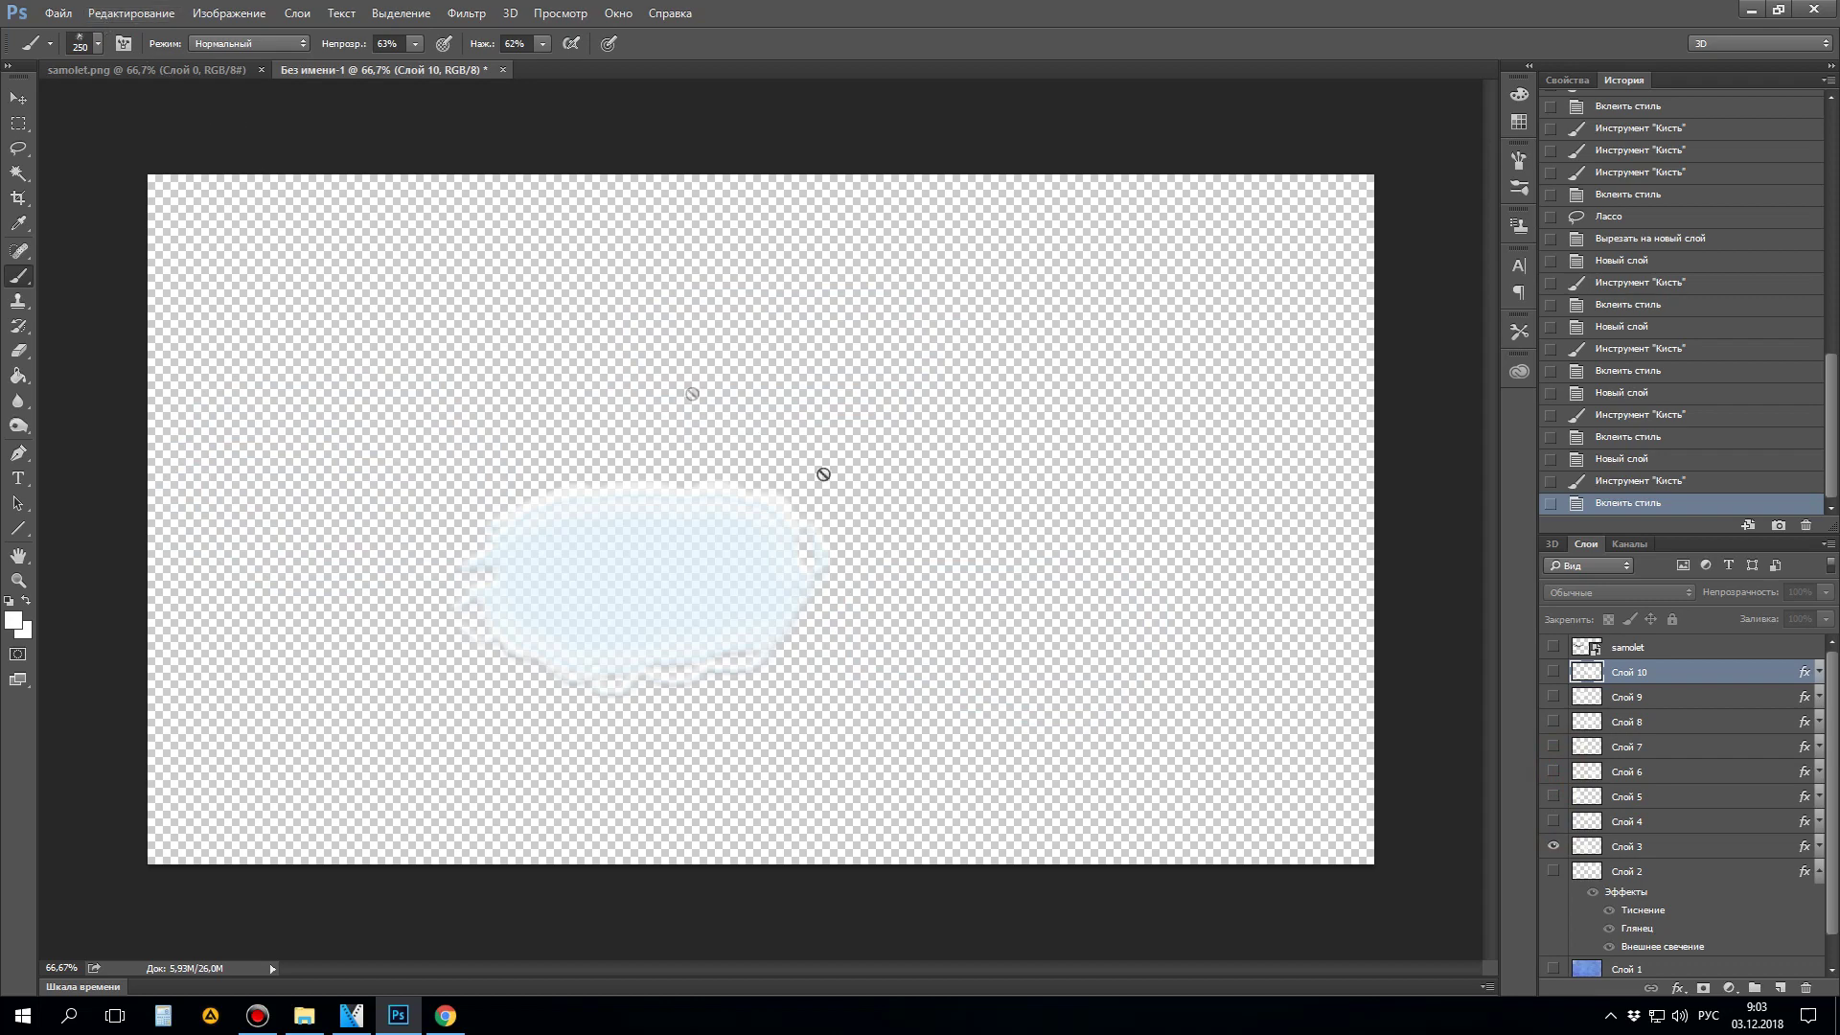
Step: Save the isolated Слой 3 cloud as a PNG named T-1 in the 1st1 folder with the default PNG options
left_click(58, 12)
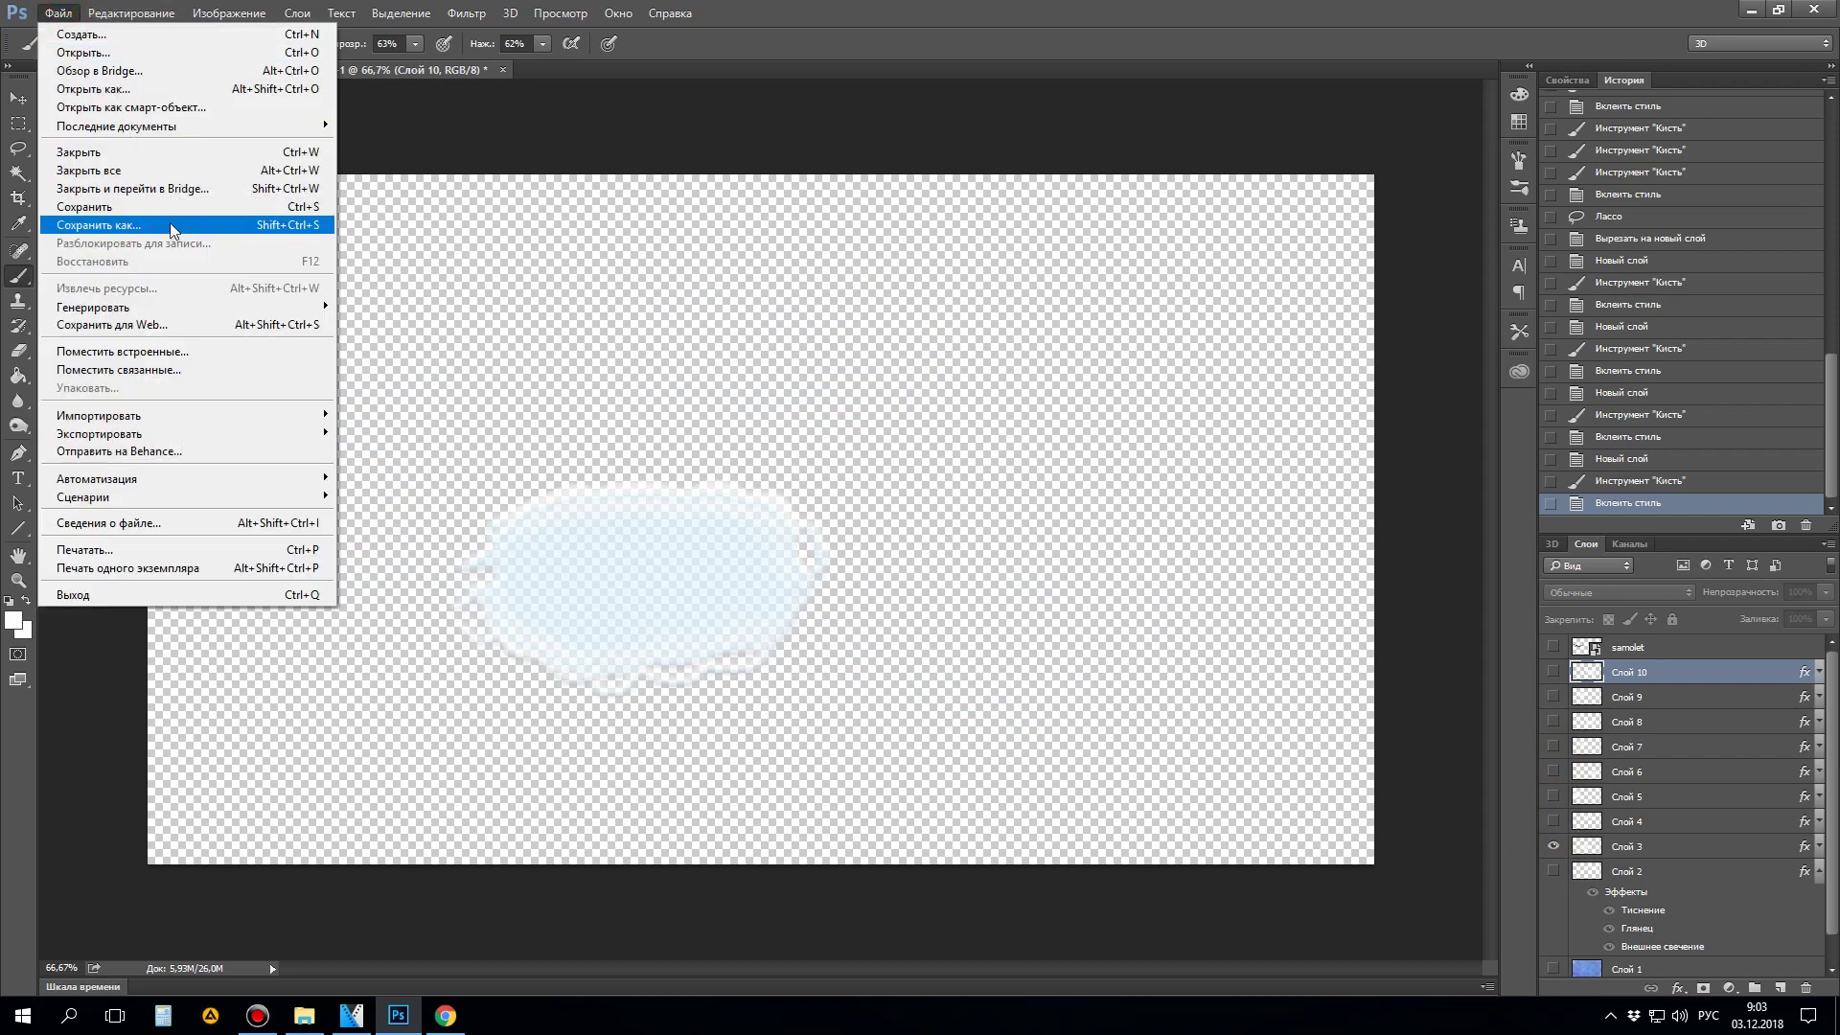
left_click(105, 234)
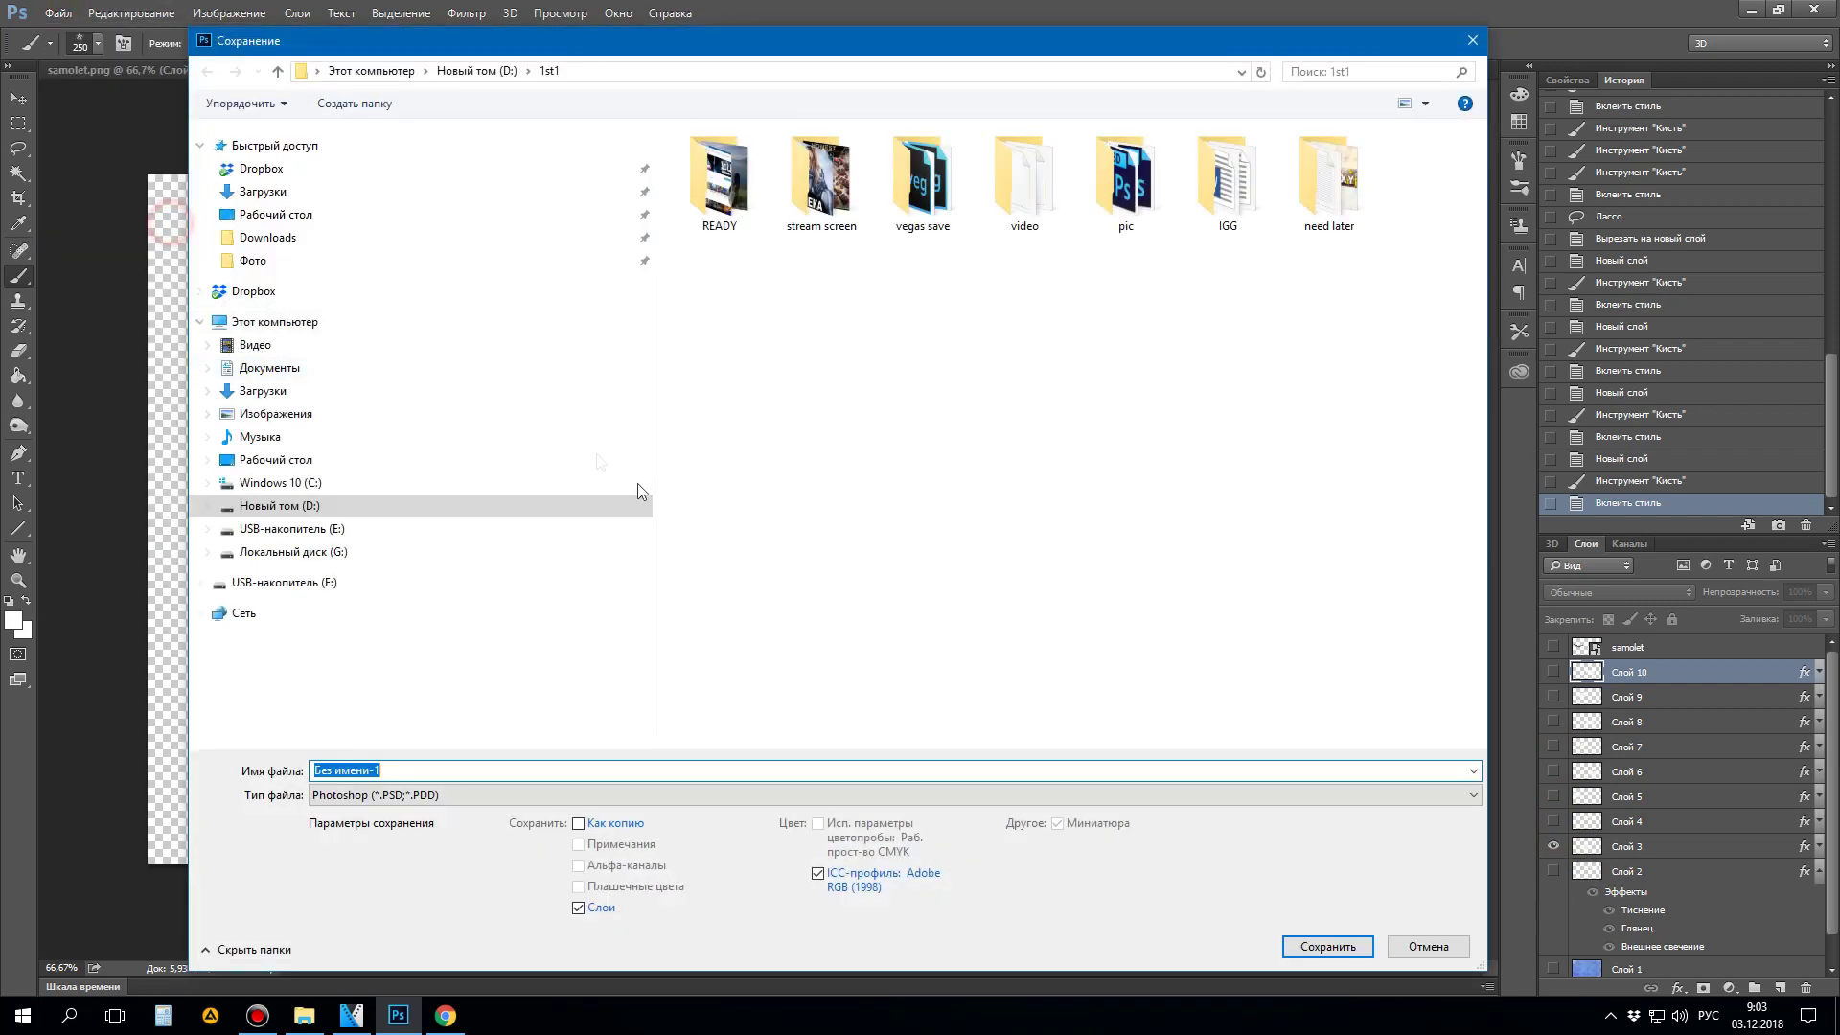
left_click(407, 795)
left_click(407, 703)
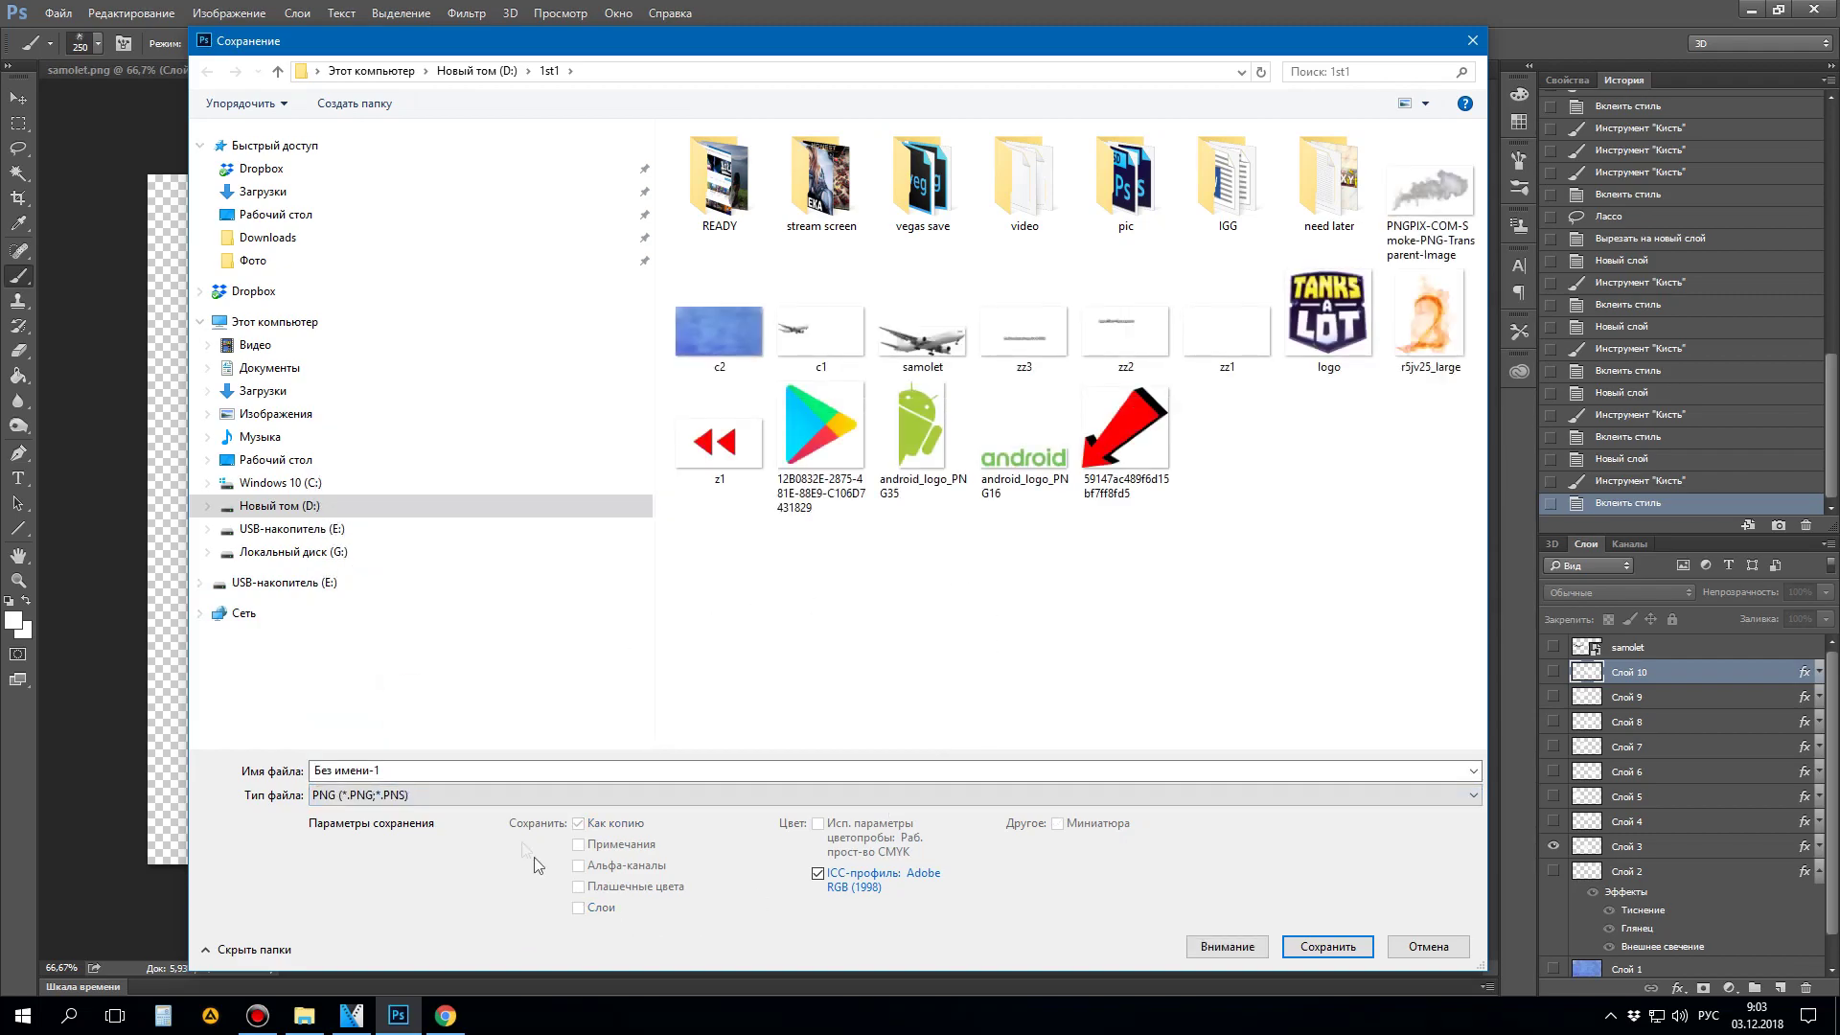
left_click(393, 770)
type("E")
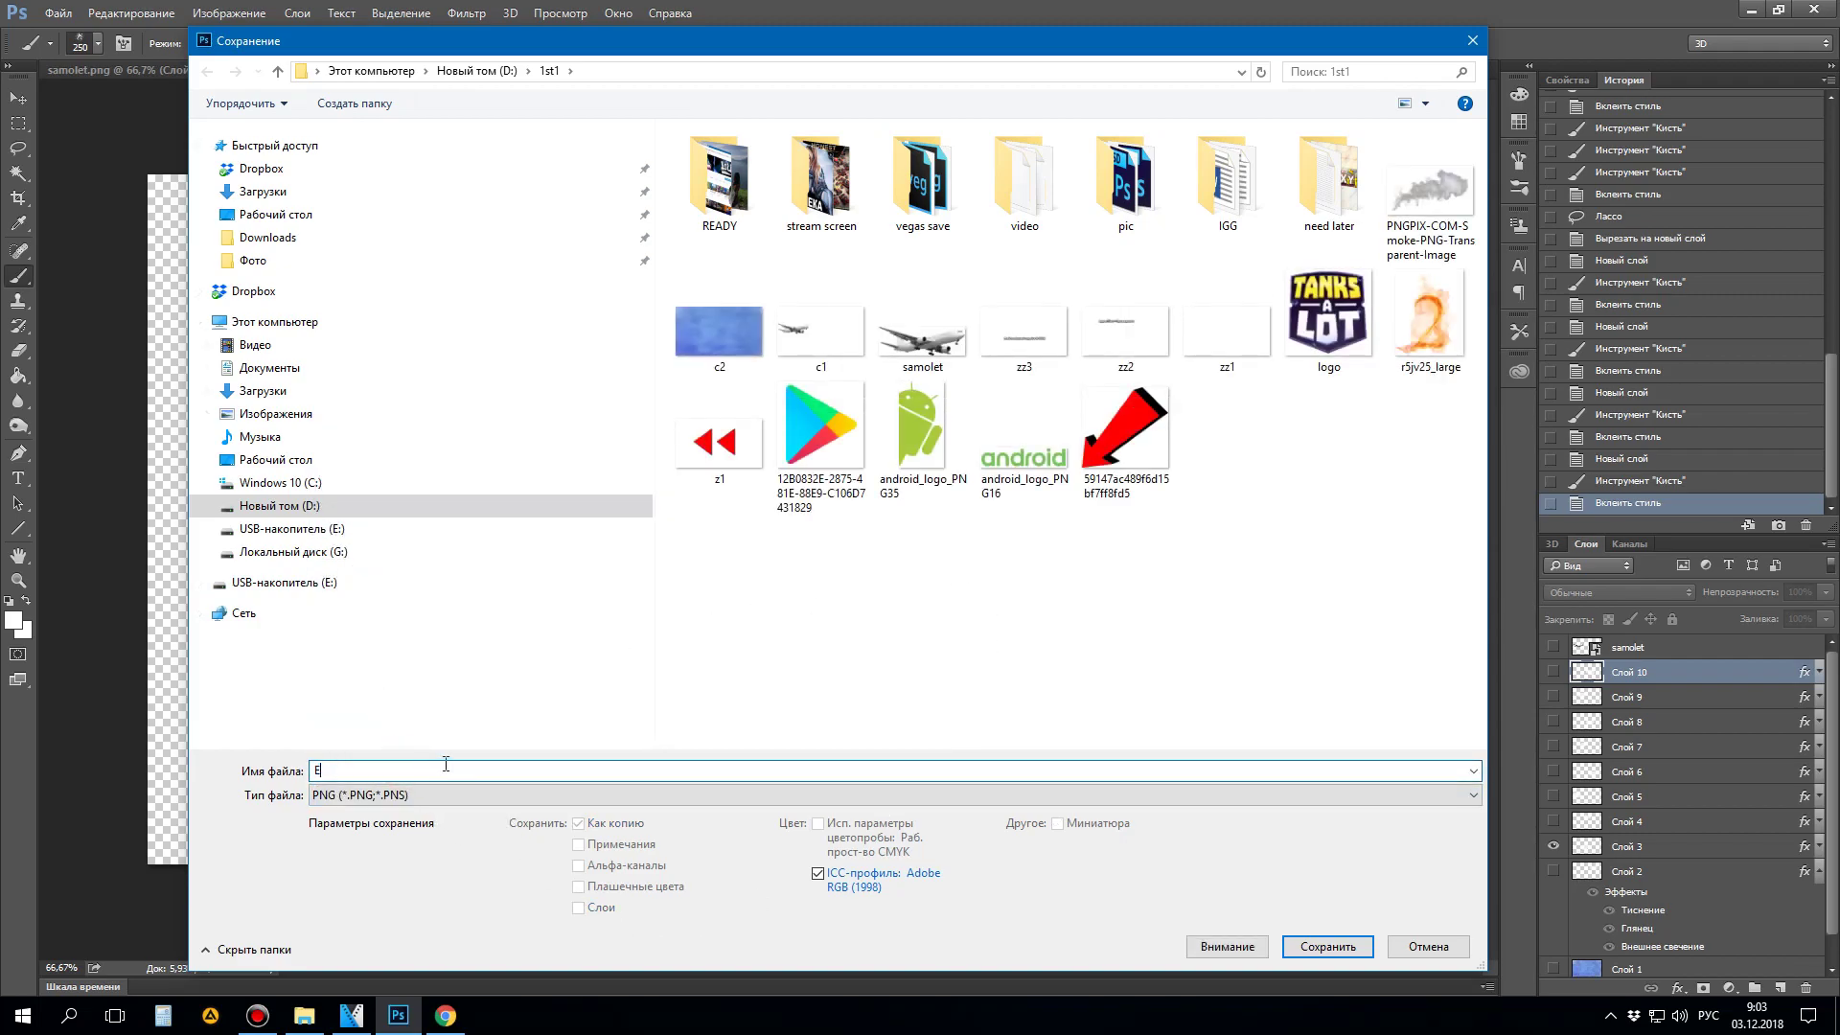
key("BackSpace")
key("alt+shift")
type("T-1")
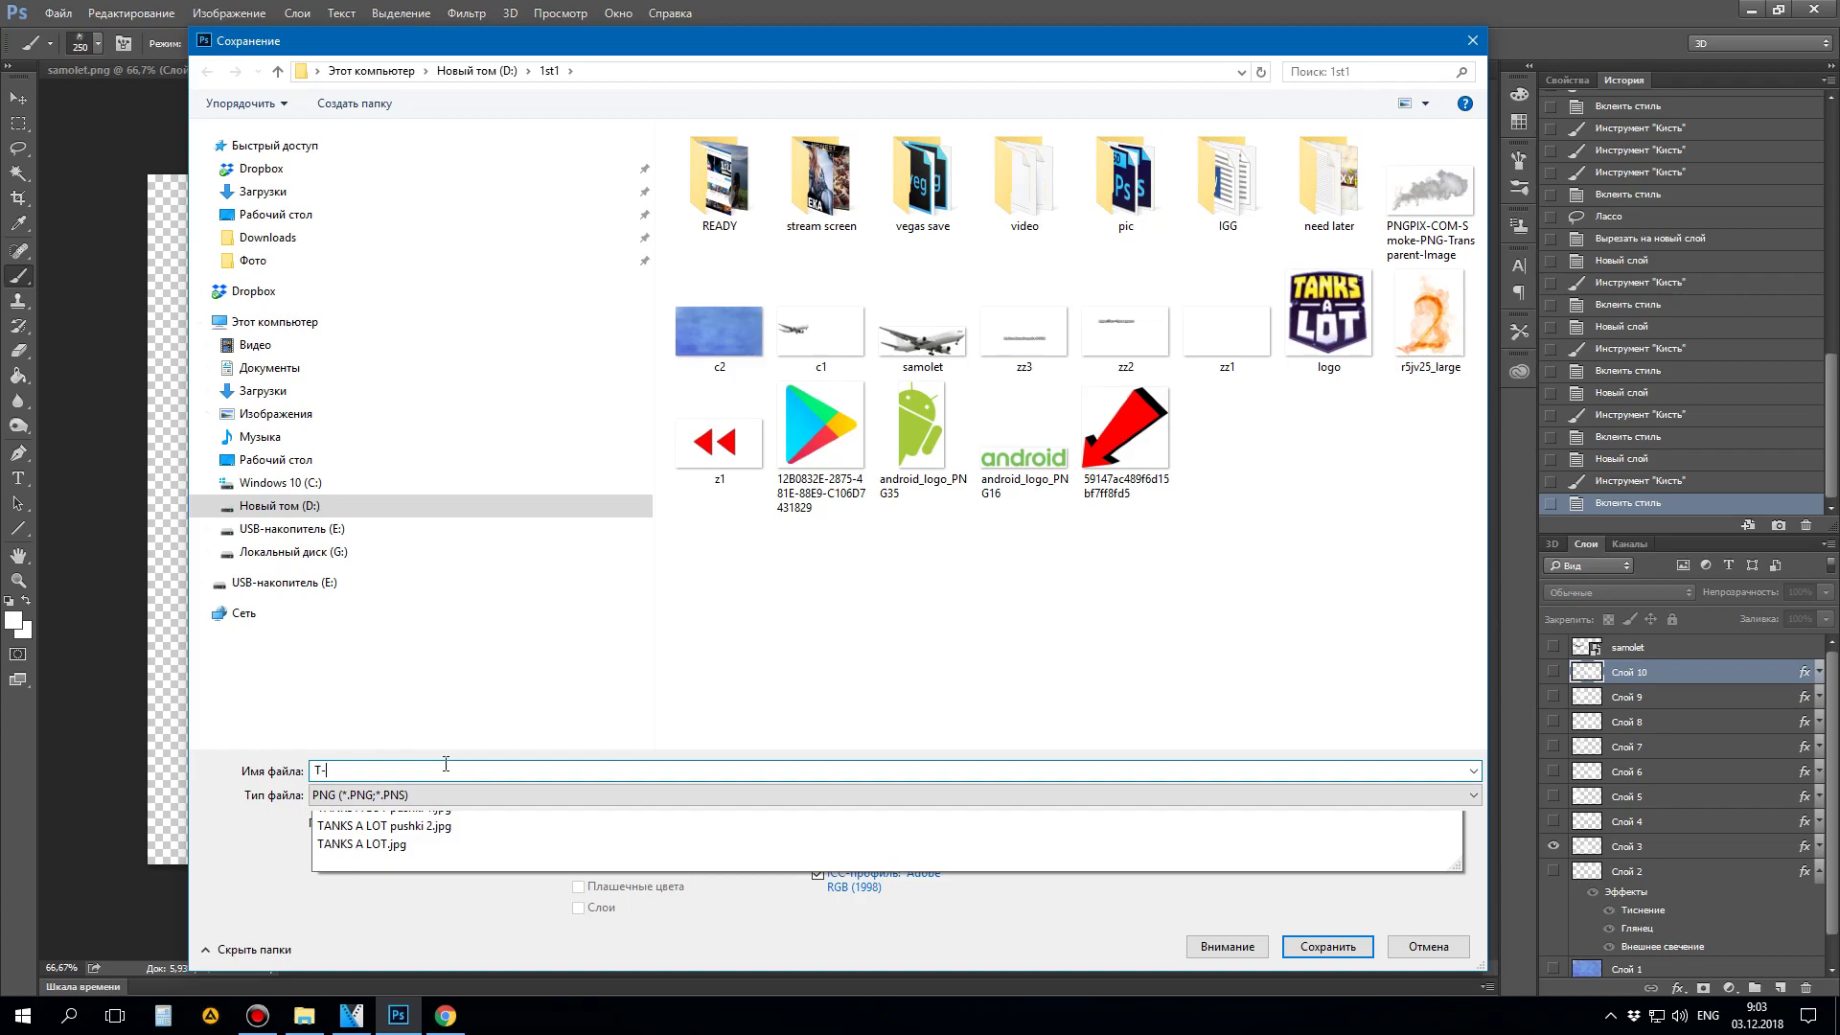
left_click(1308, 943)
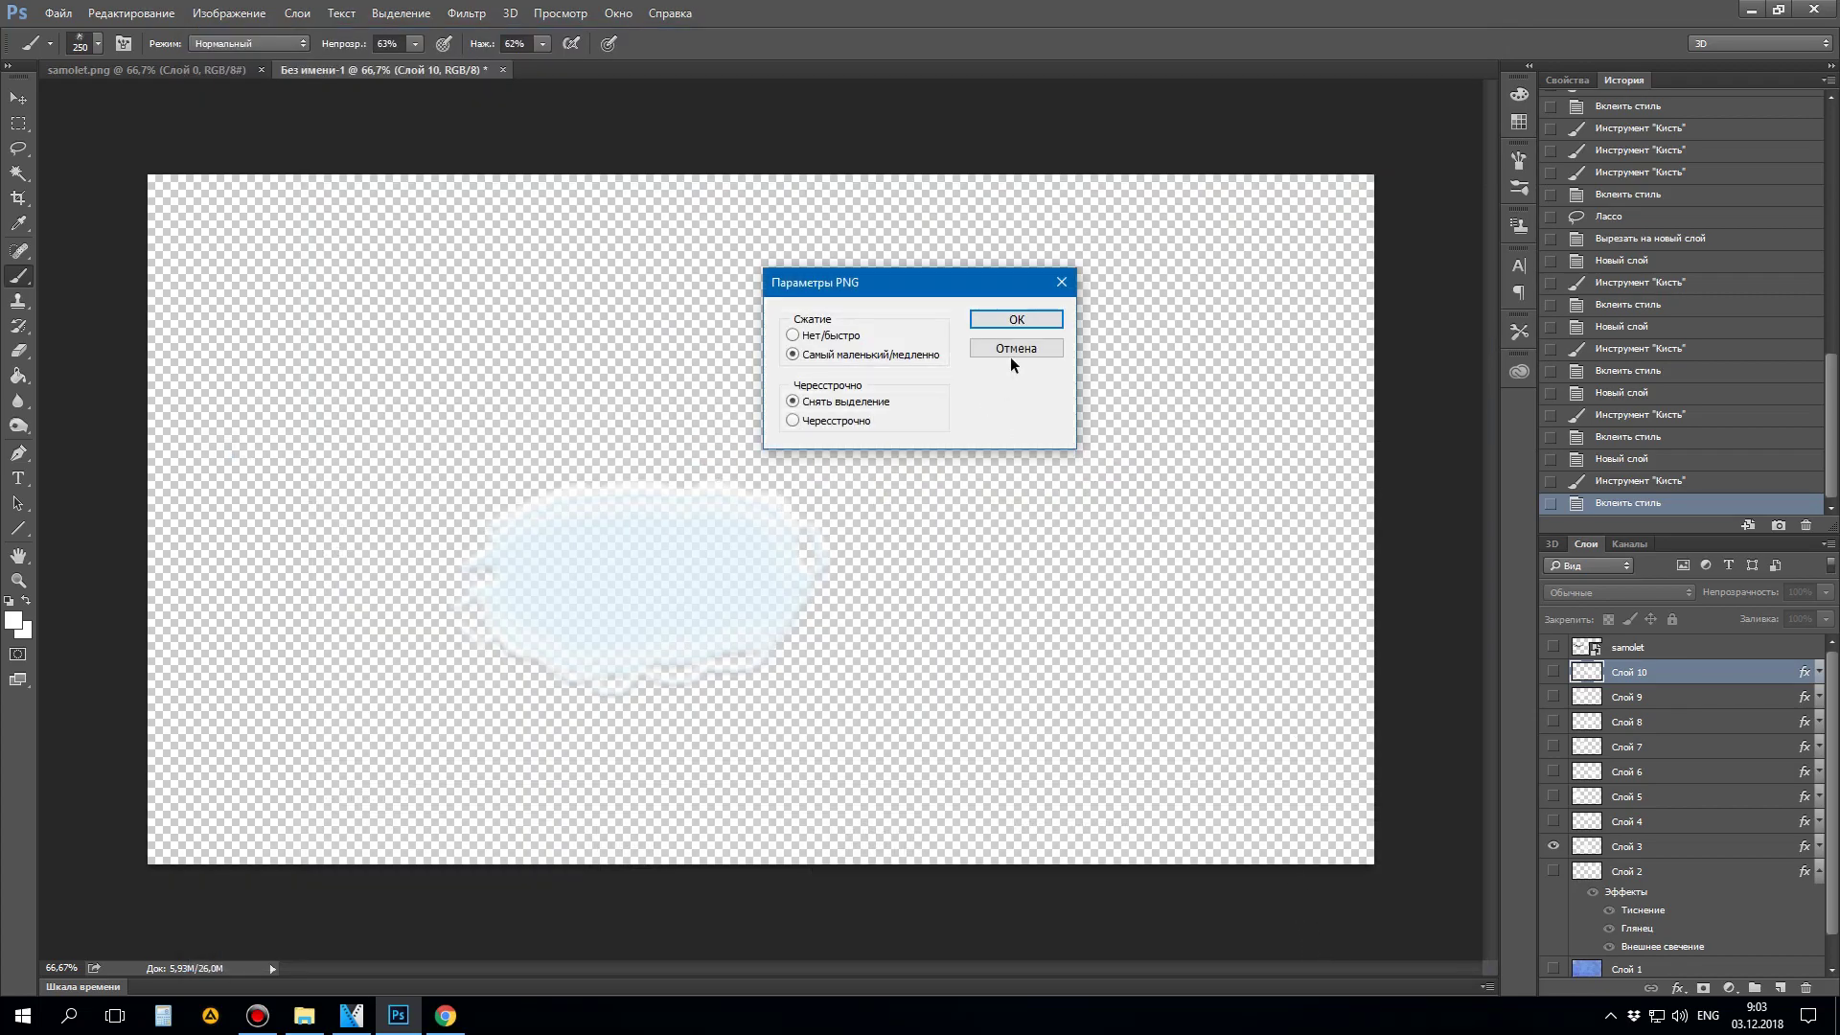
left_click(999, 318)
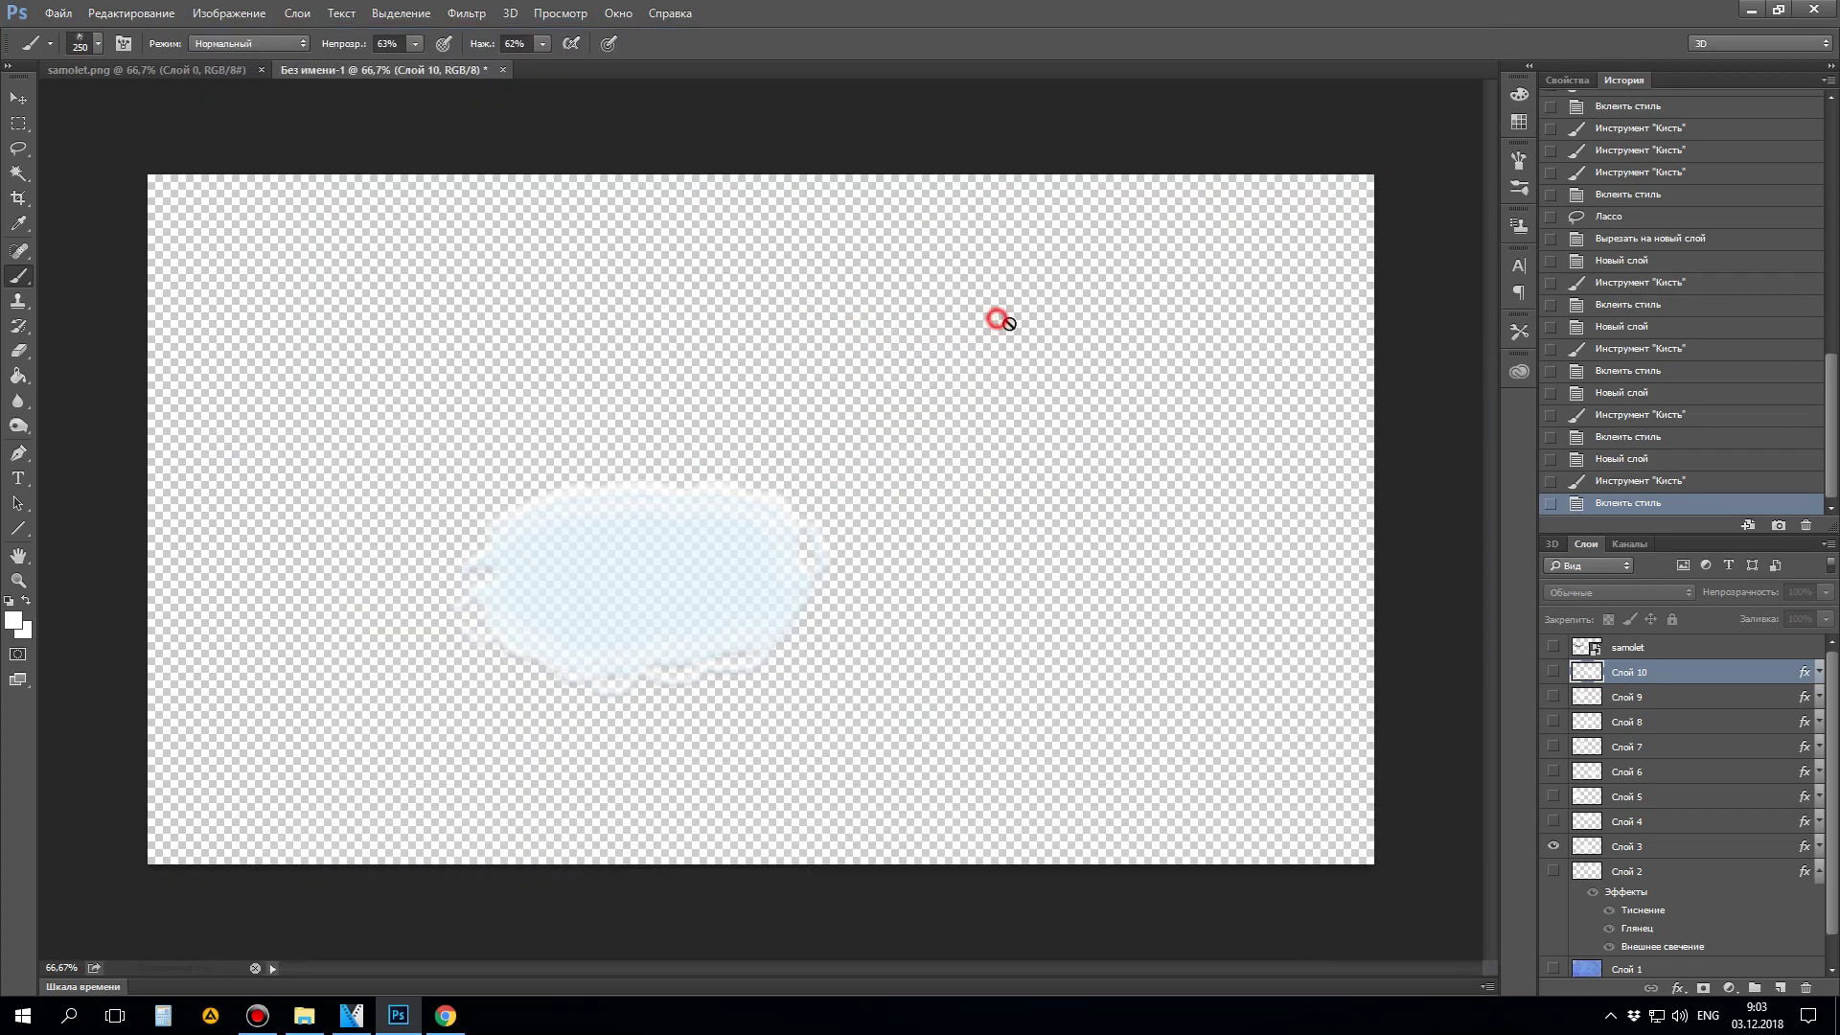
Step: Show only the Слой 4 cloud and save it as a PNG named T-2 in the same folder
left_click(1553, 847)
left_click(1553, 821)
left_click(58, 13)
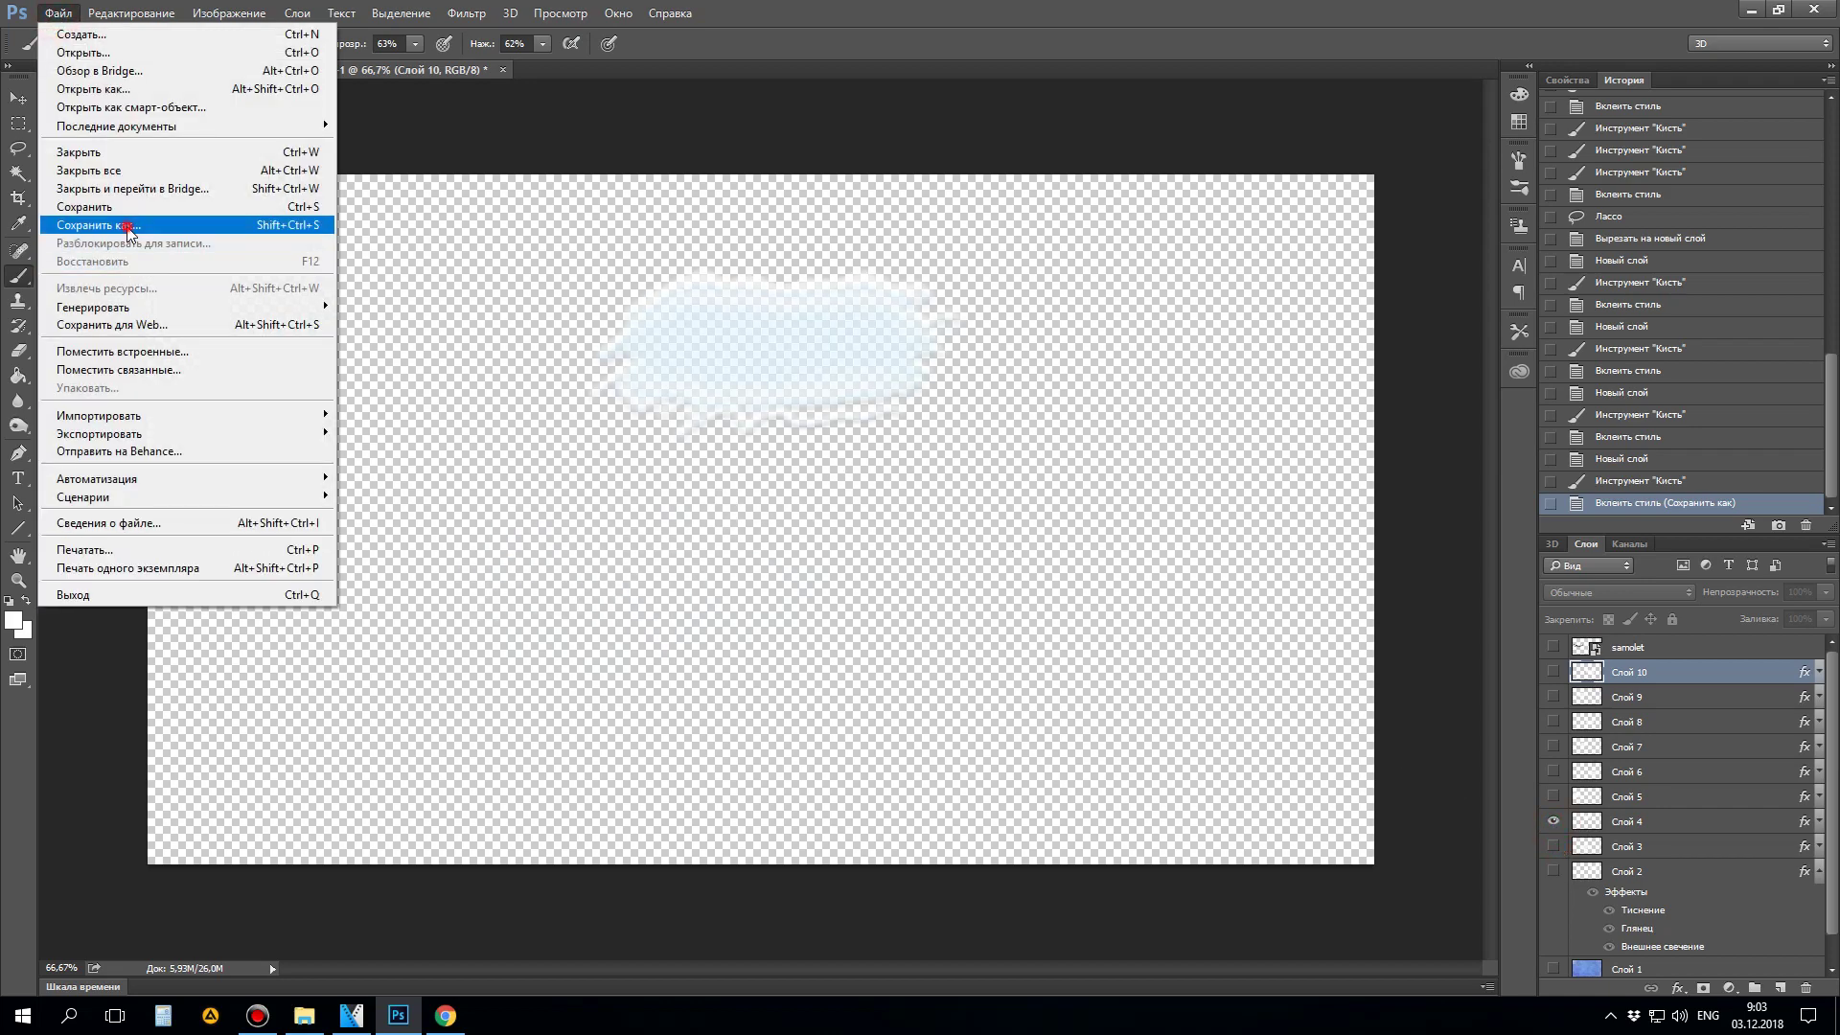
left_click(115, 230)
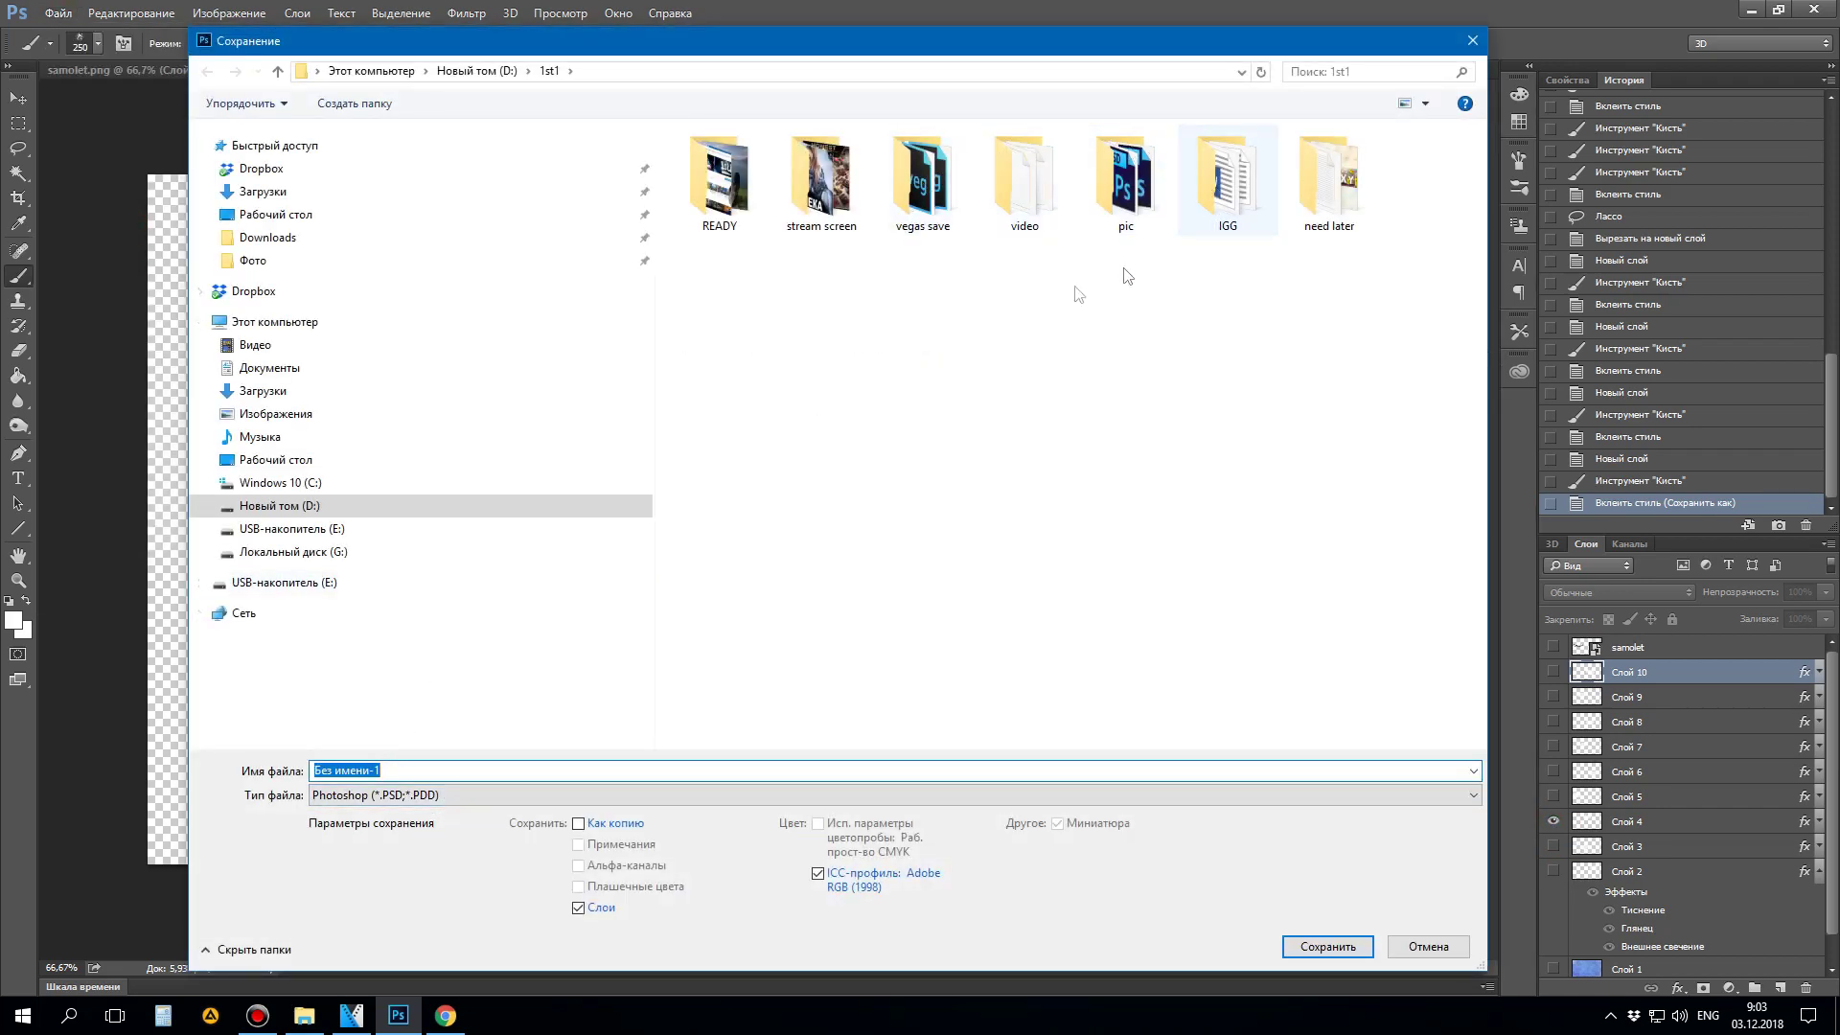
left_click(384, 795)
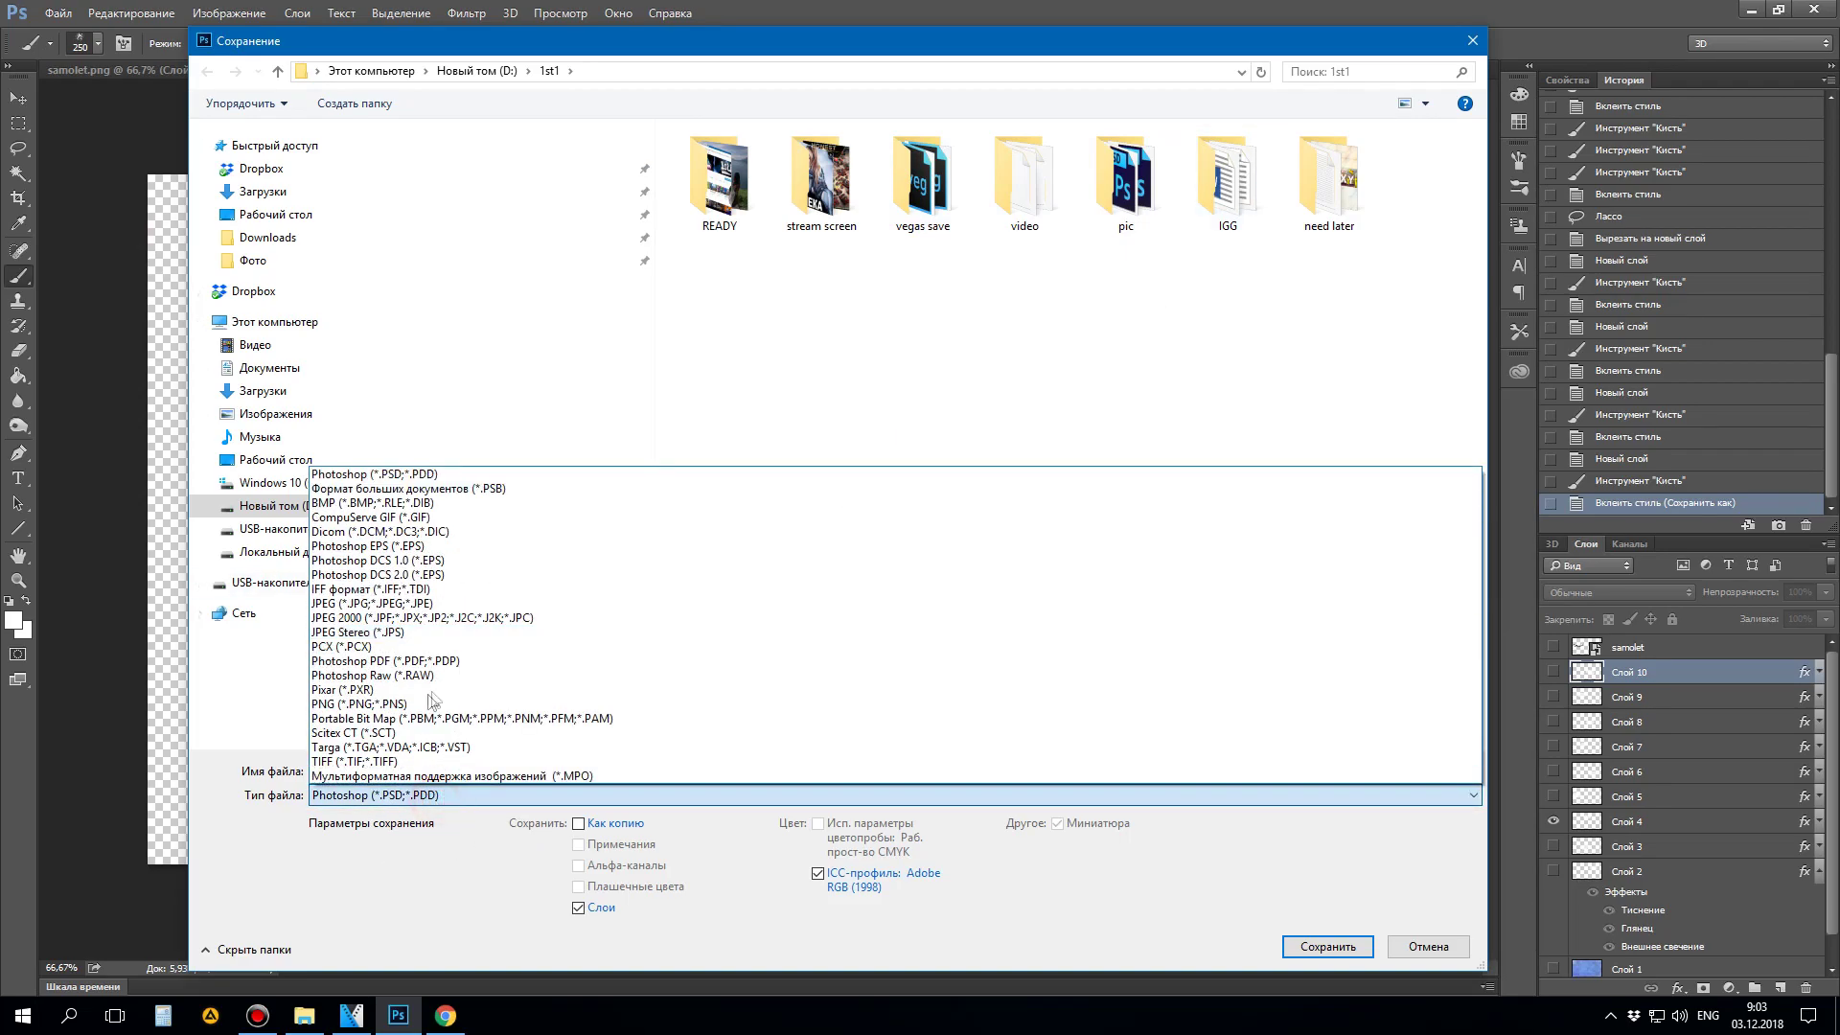
left_click(356, 703)
left_click(1427, 196)
left_click(372, 769)
key("BackSpace")
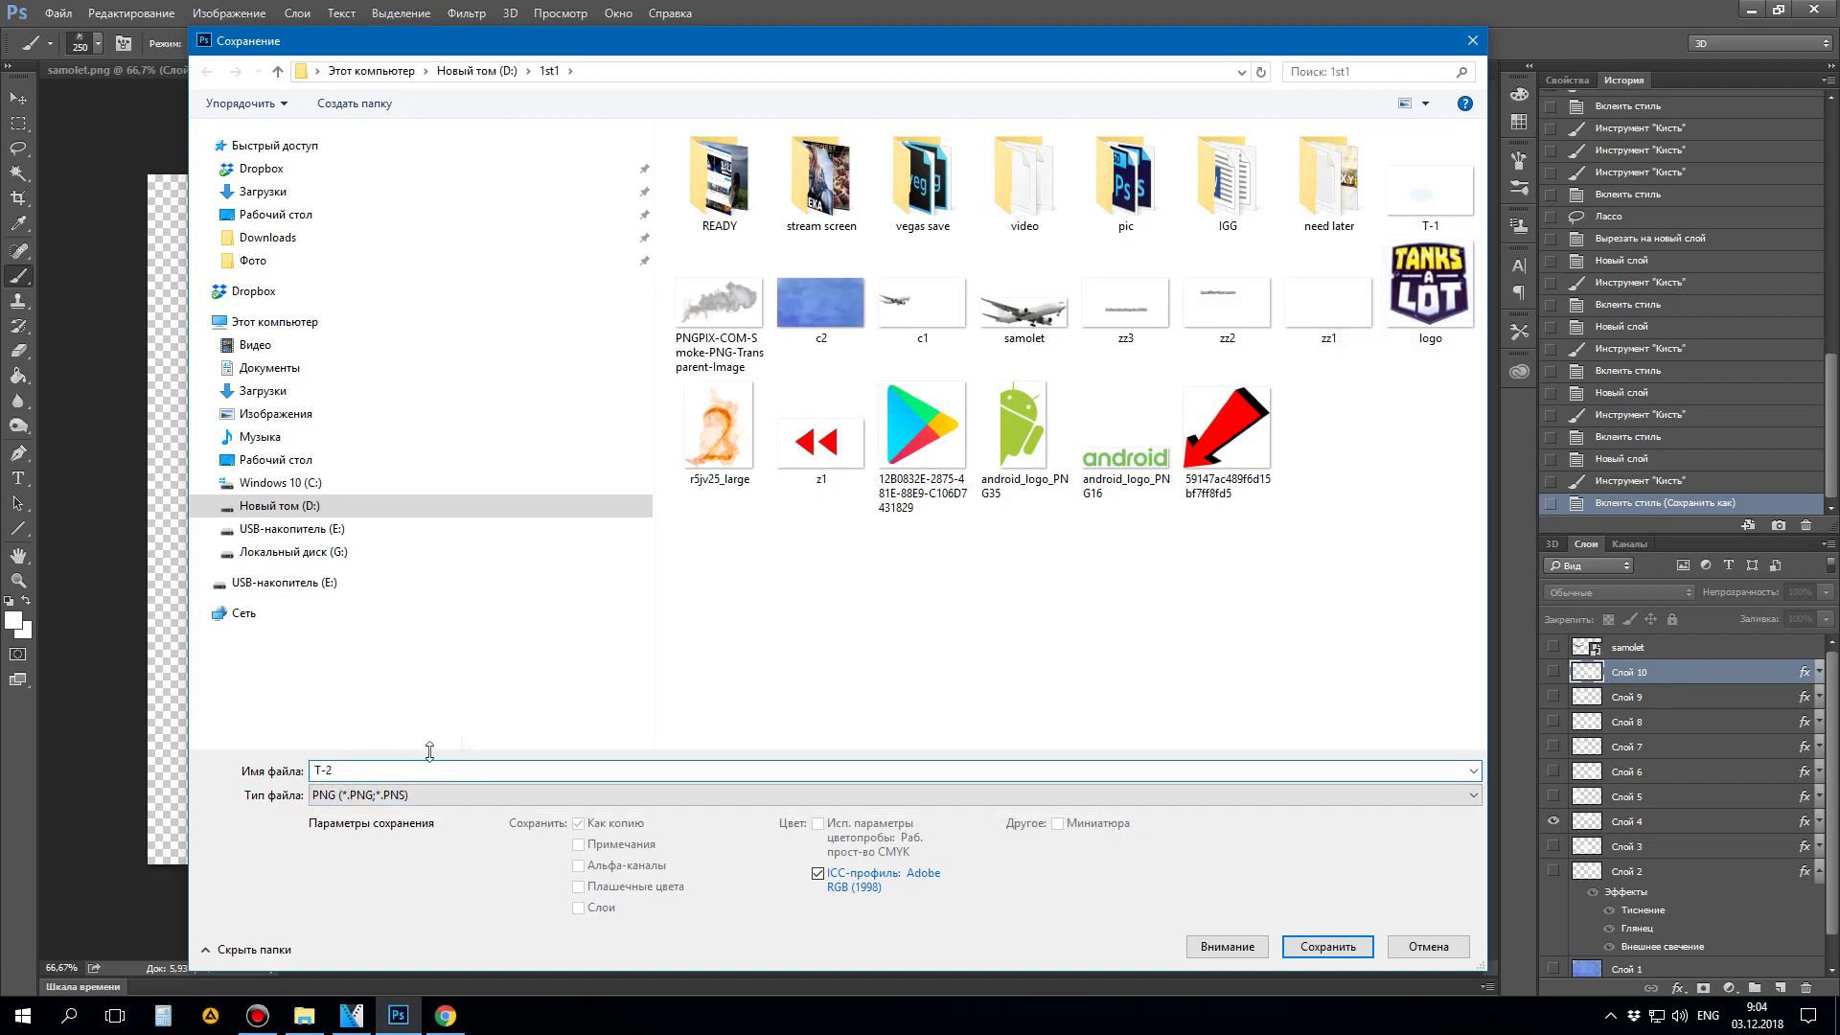
left_click(1327, 946)
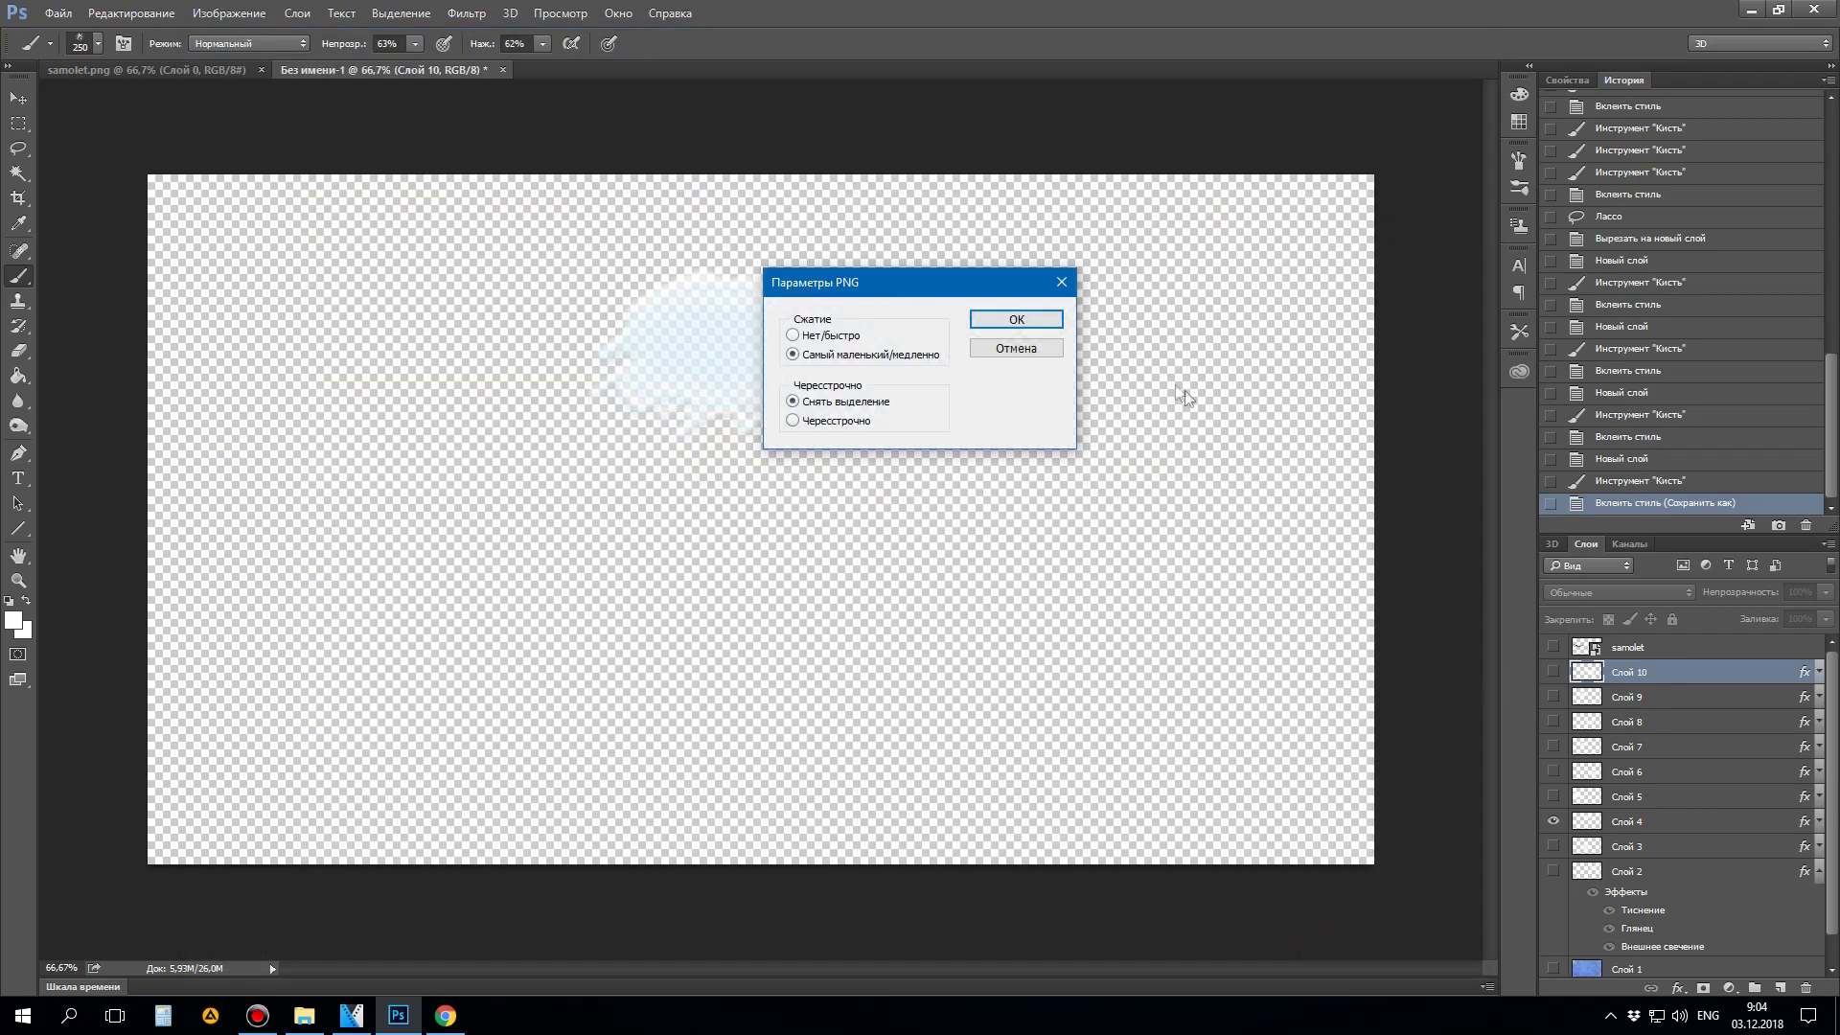
left_click(1031, 316)
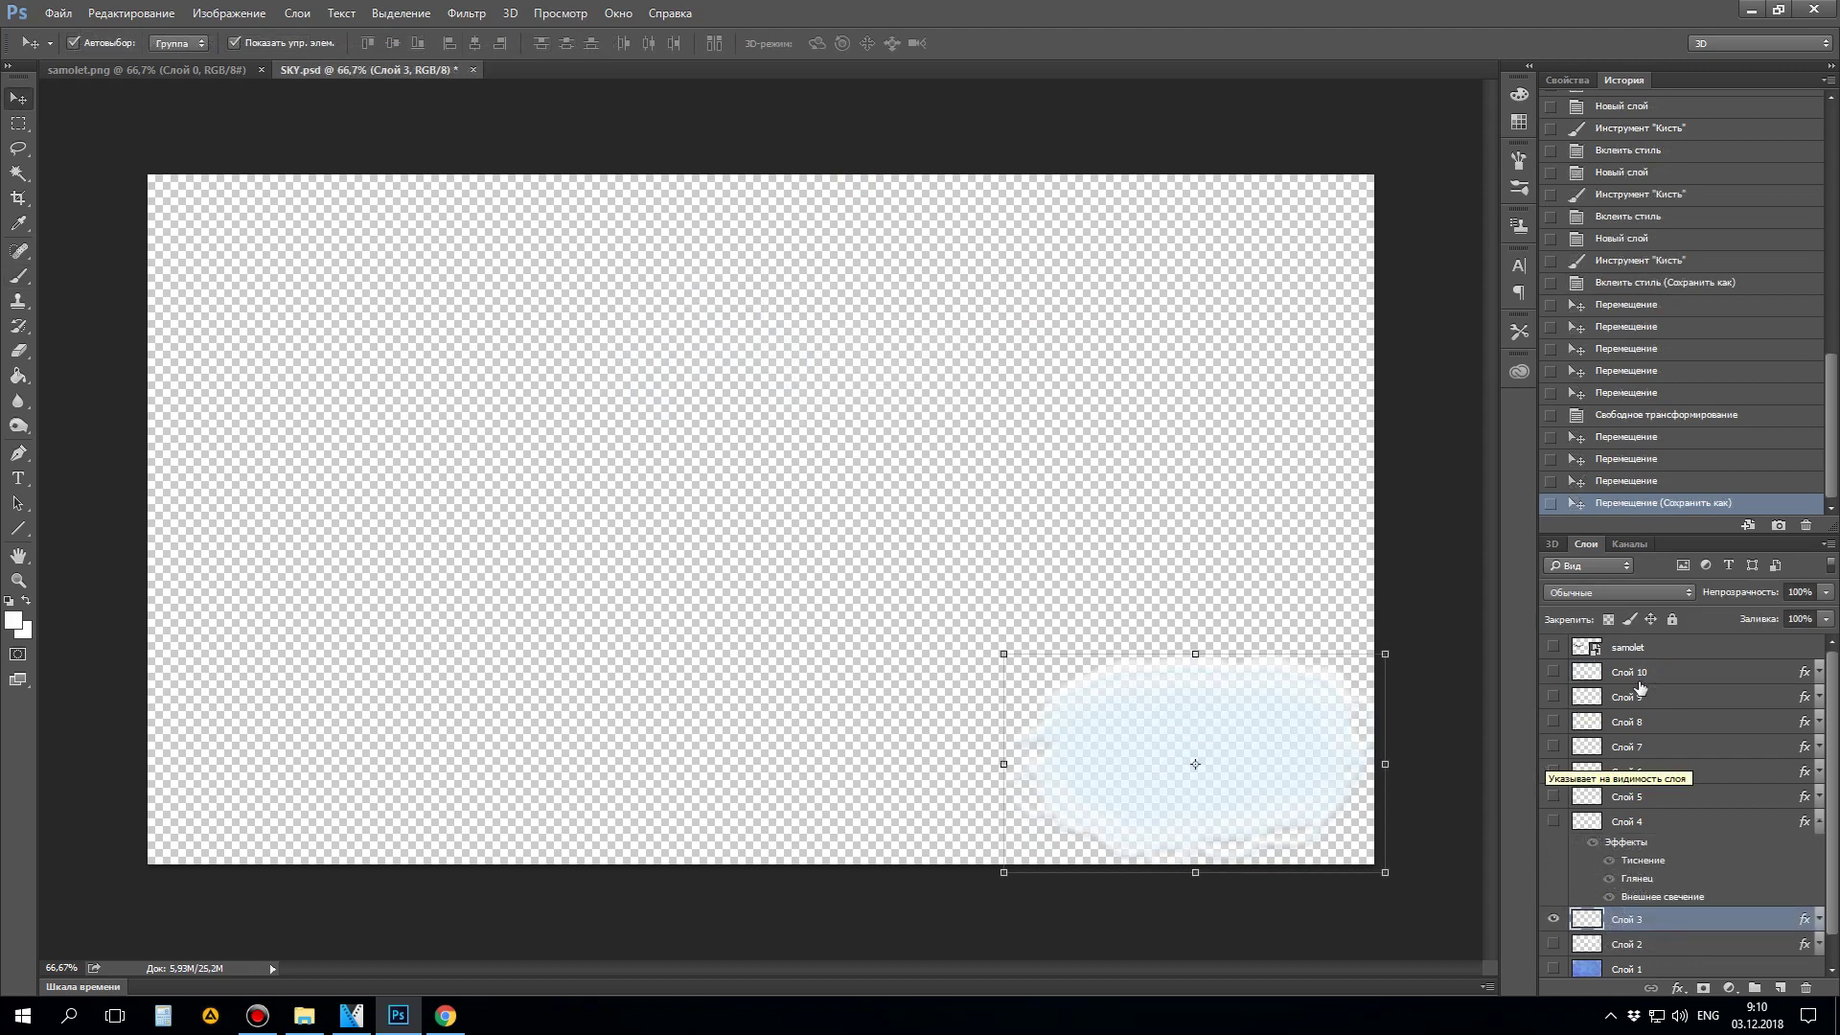
Step: Make all the cloud layers from Слой 4 to Слой 10 visible together with Слой 3
left_click(1553, 821)
left_click(1553, 771)
left_click(1554, 747)
left_click(1553, 722)
left_click(1553, 672)
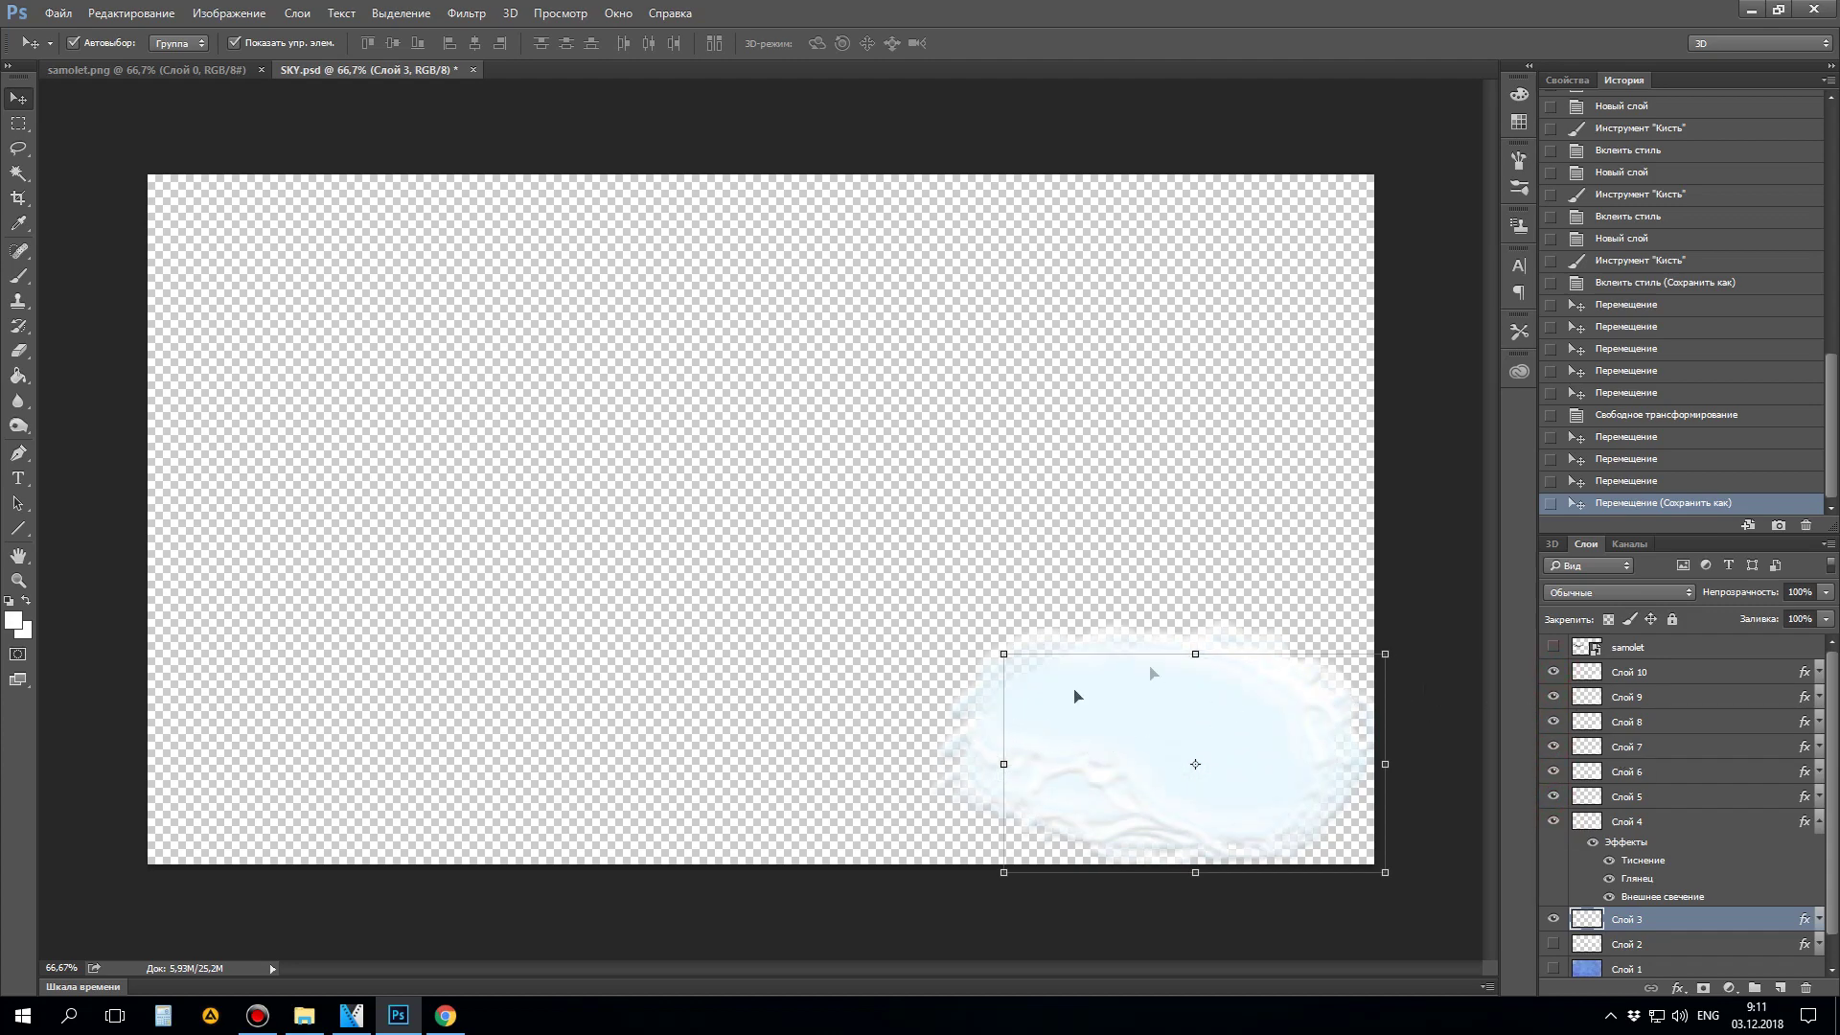
scroll(1688, 829, "down", 1)
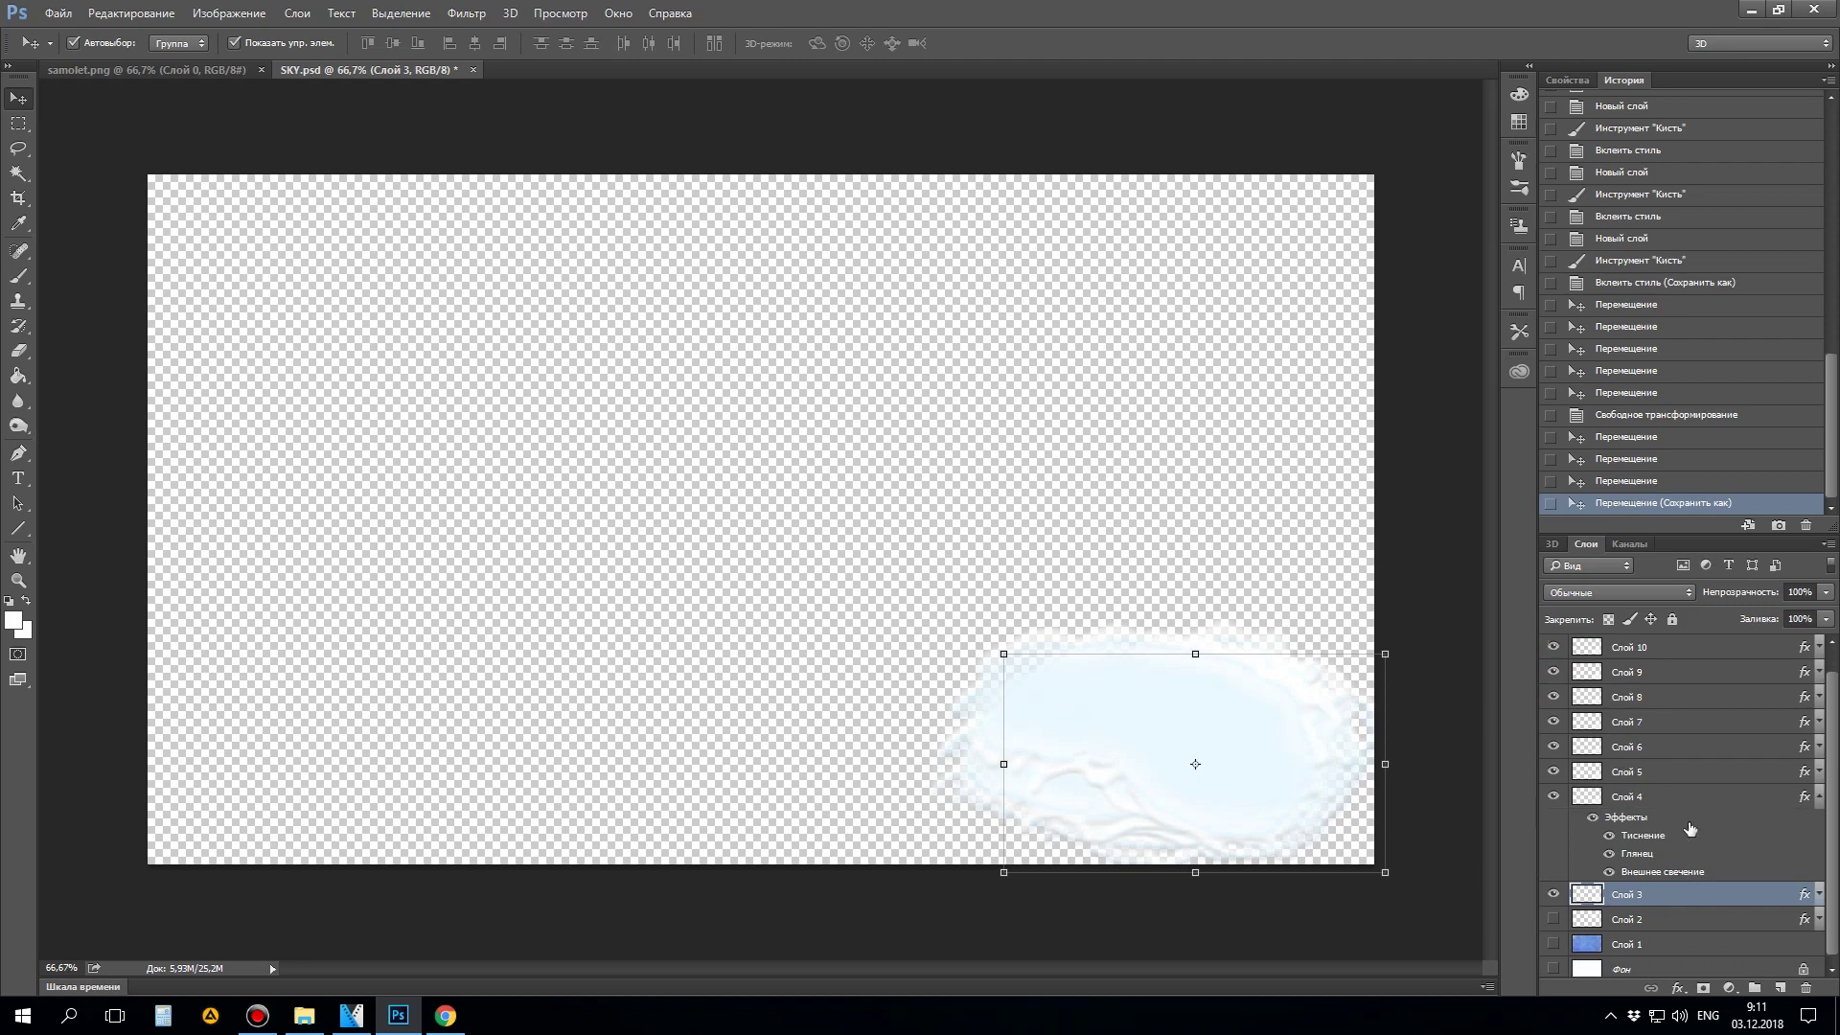
Step: Switch to VEGAS Pro and insert three empty video tracks above the airplane and sky tracks
scroll(1675, 826, "up", 1)
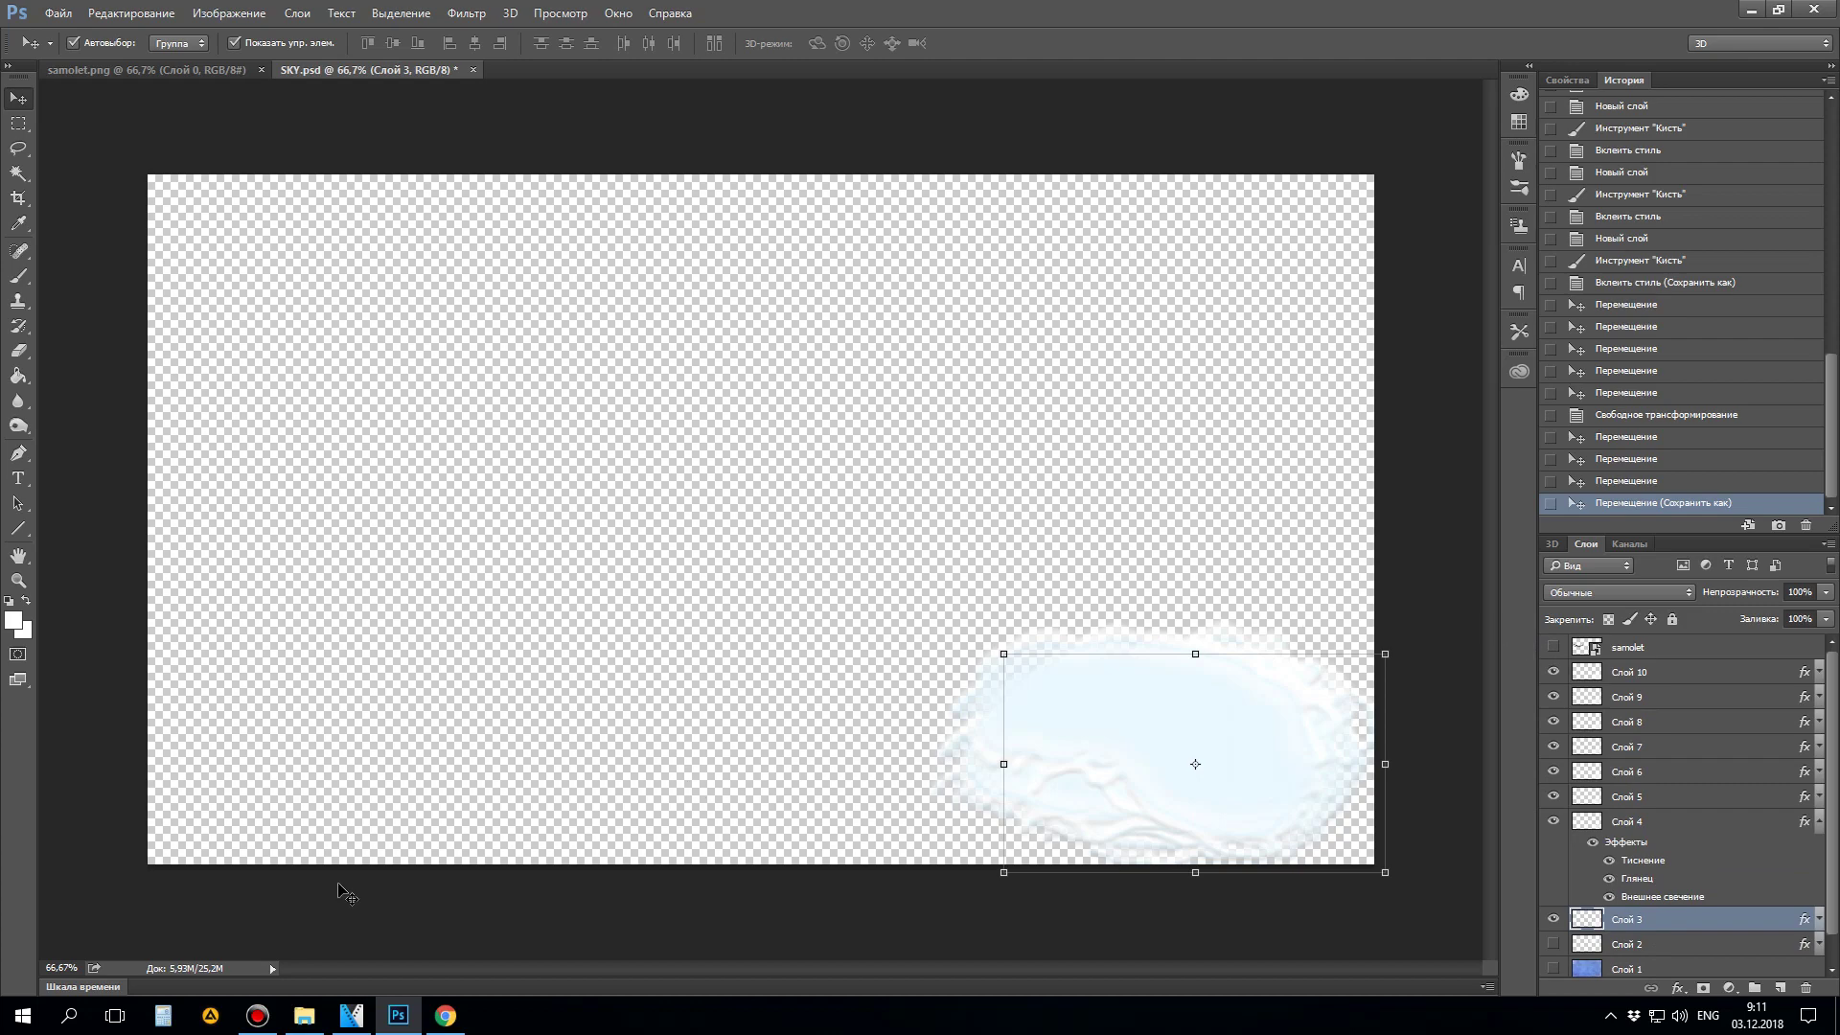
left_click(350, 1014)
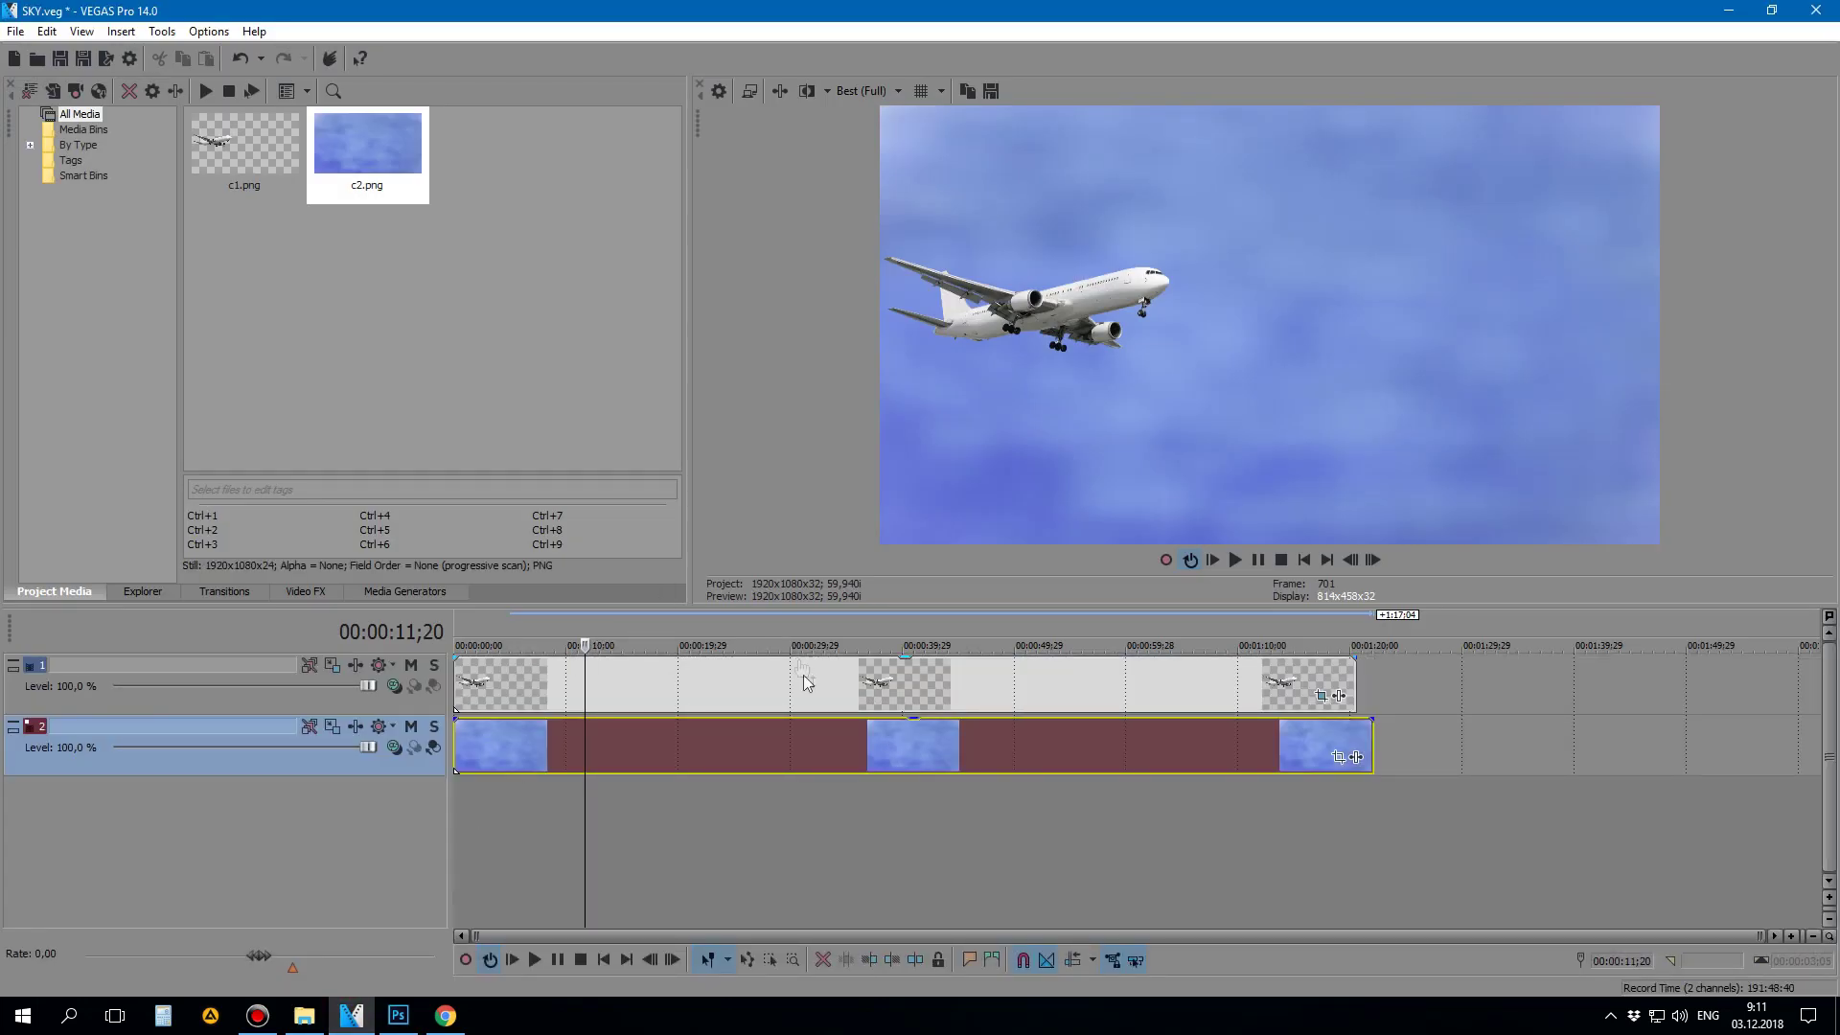
scroll(778, 786, "up", 2)
right_click(252, 843)
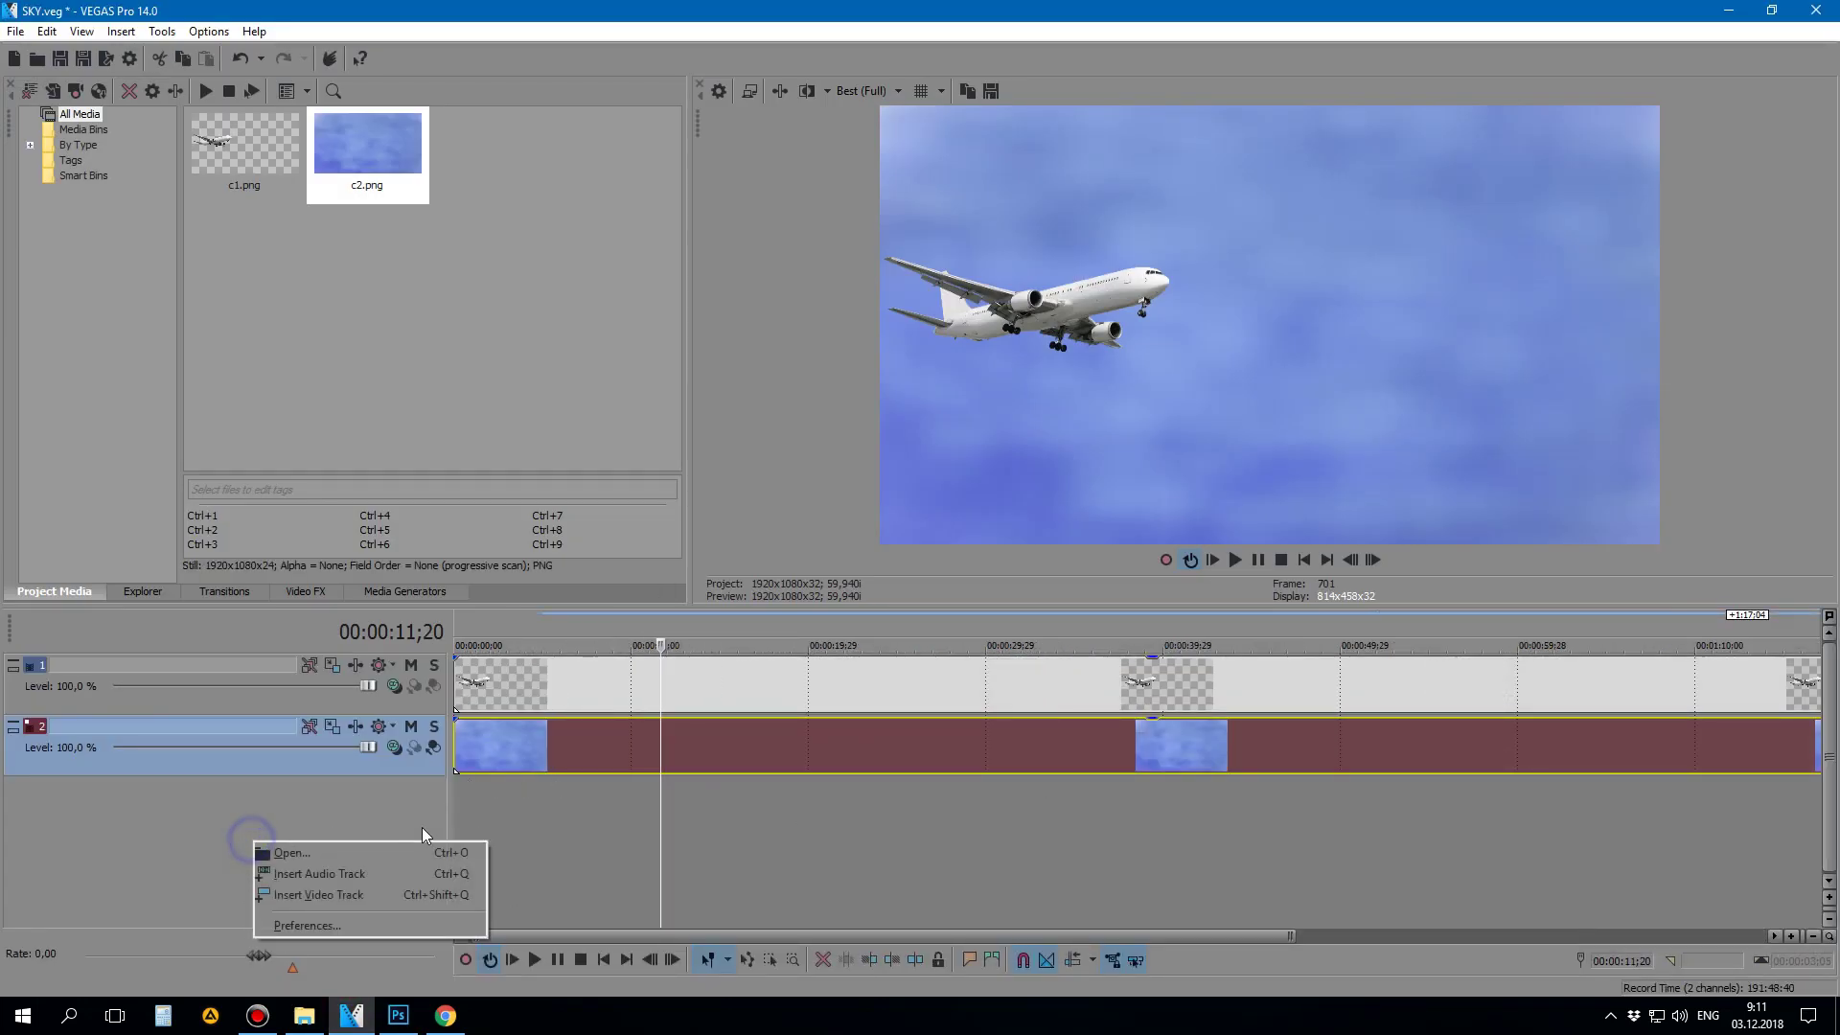
left_click(331, 893)
right_click(266, 885)
left_click(352, 933)
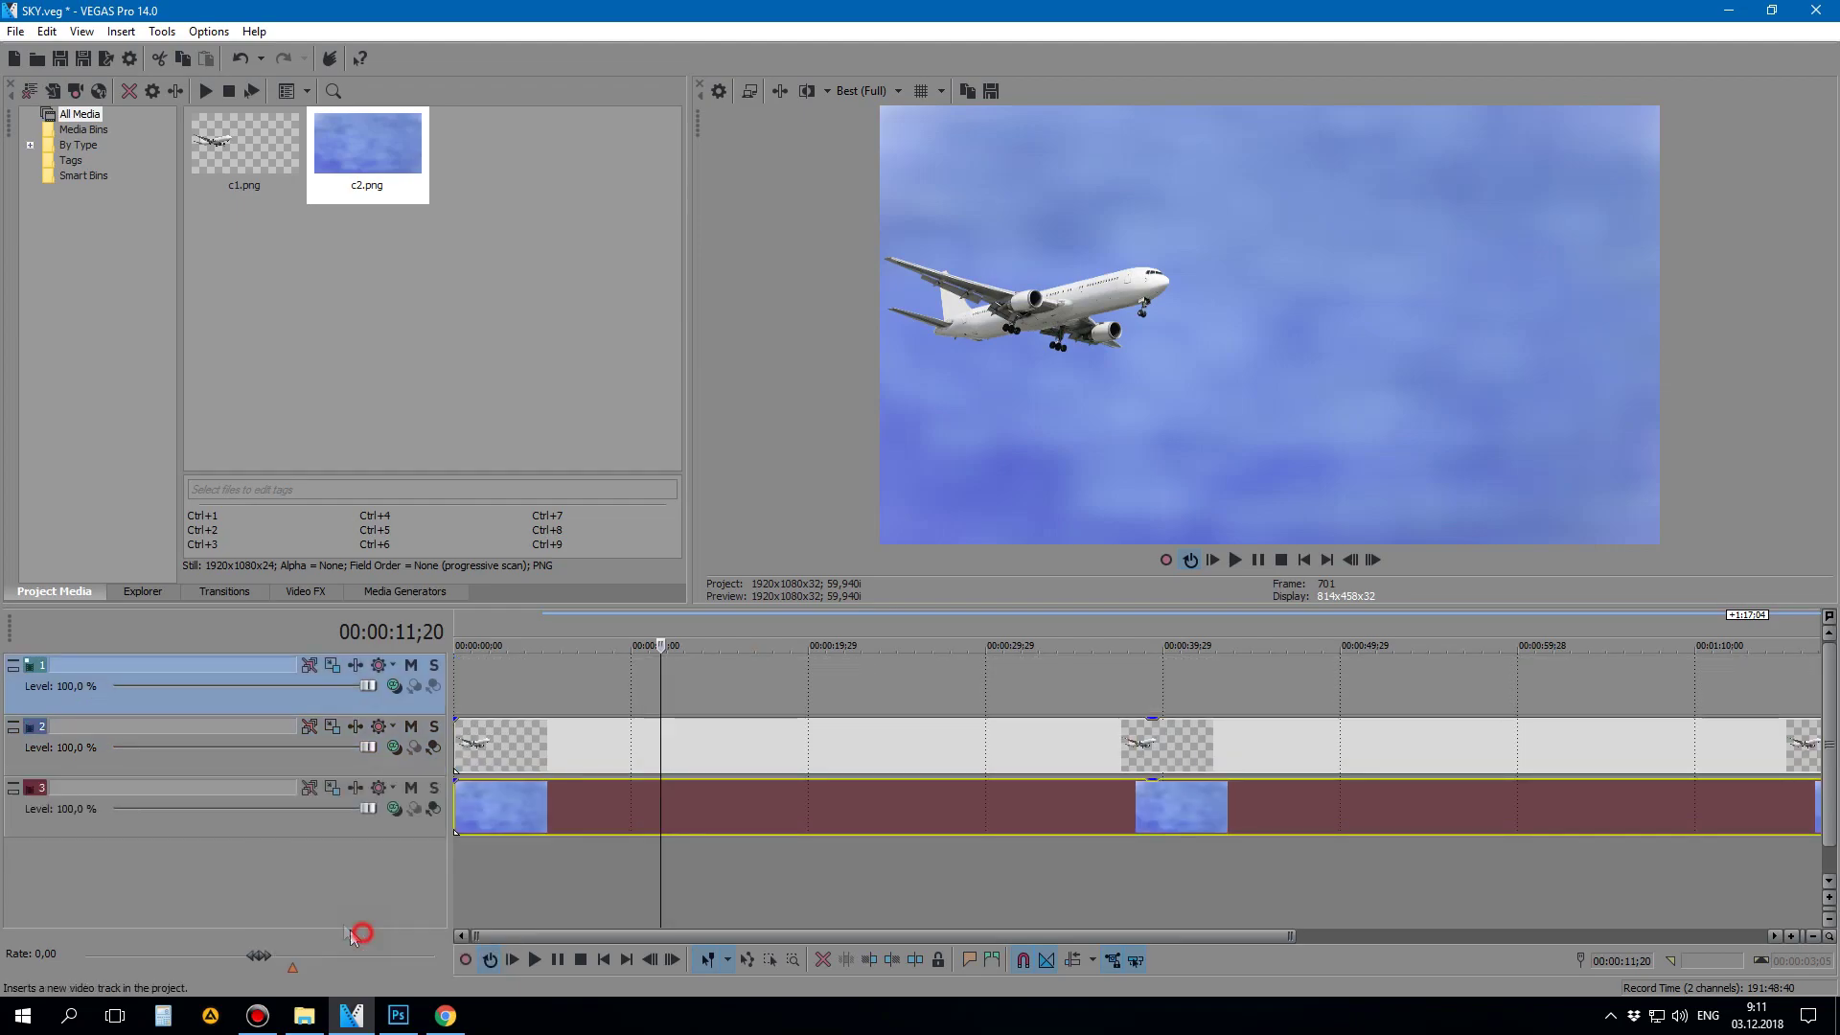
right_click(307, 911)
left_click(388, 871)
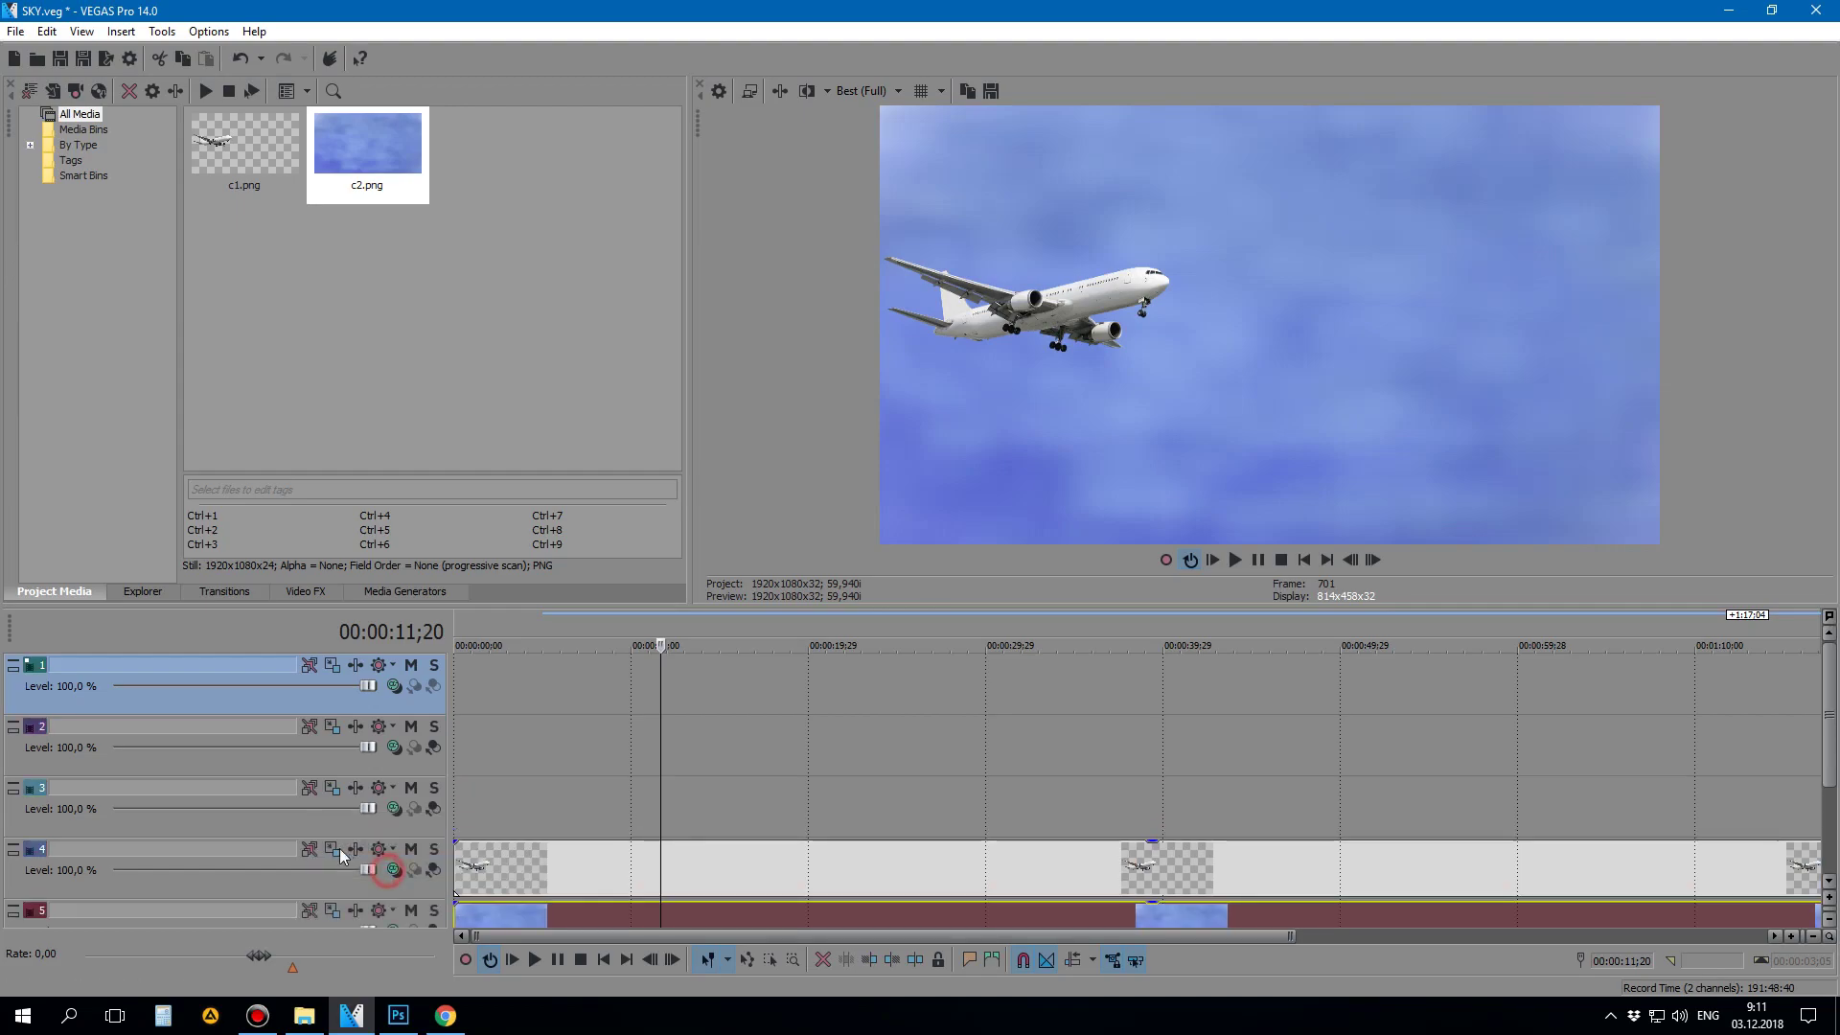
right_click(211, 721)
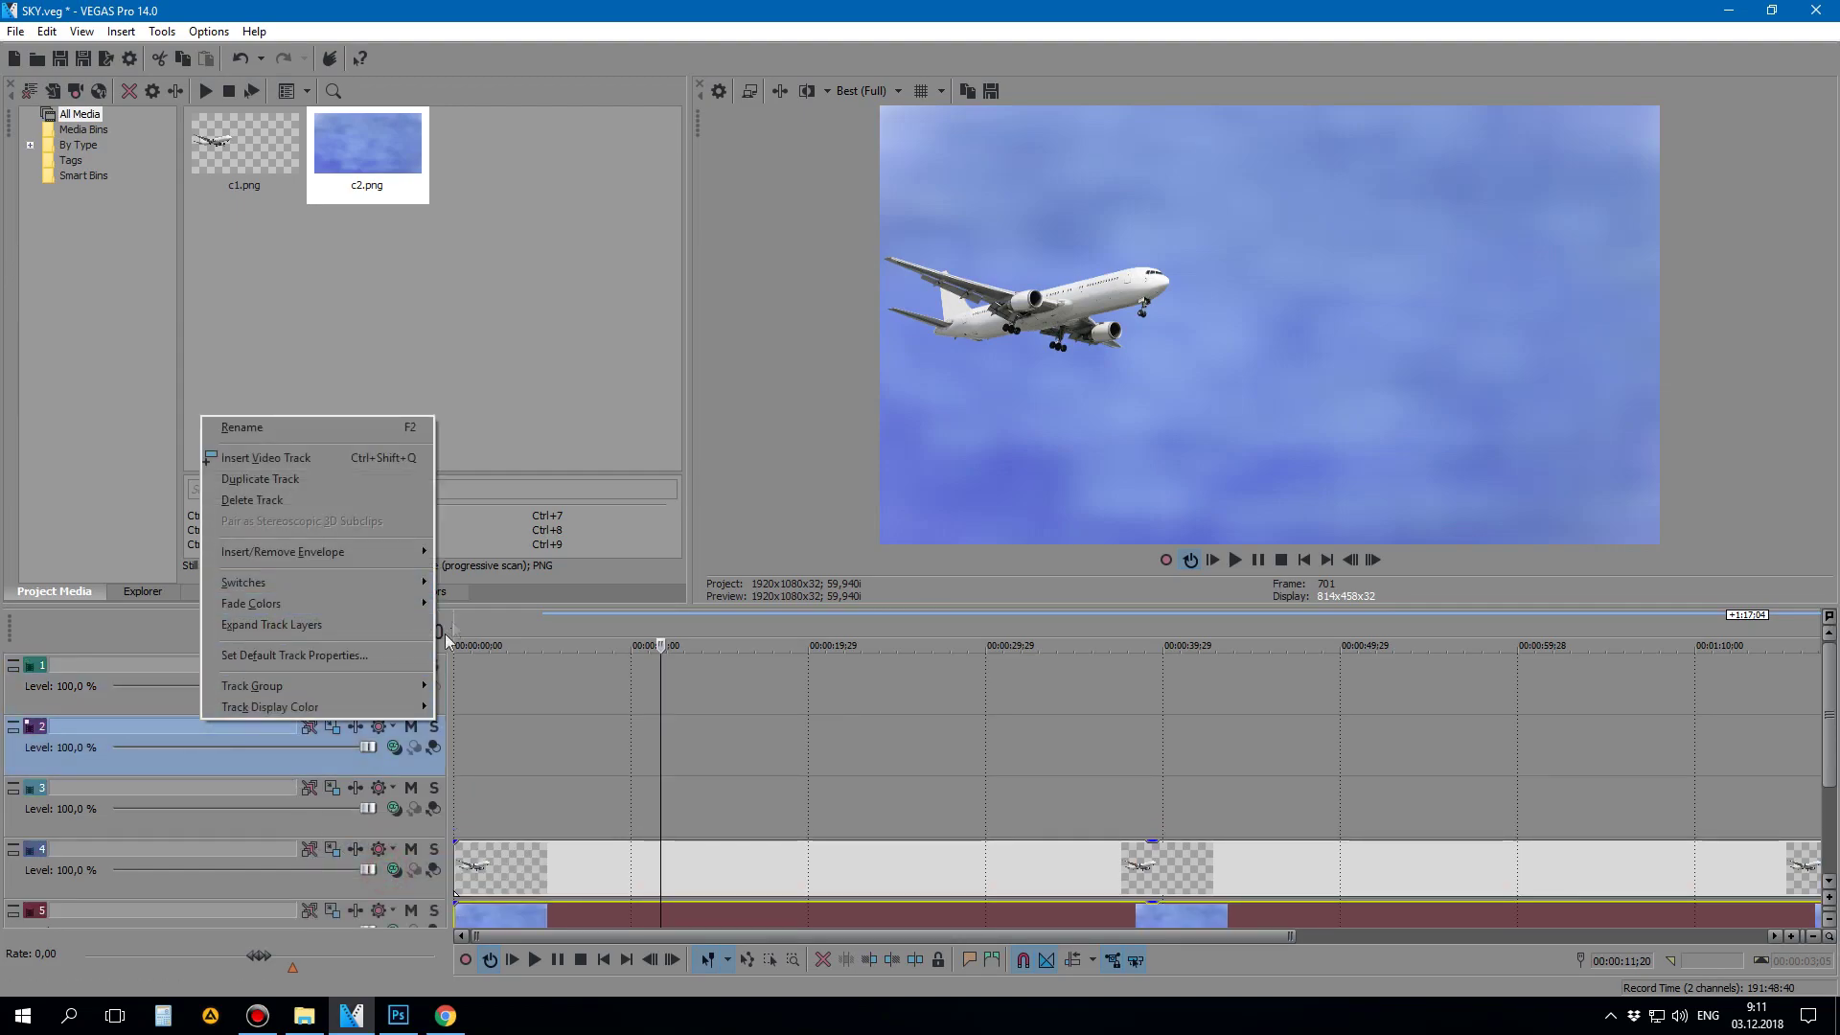
right_click(88, 636)
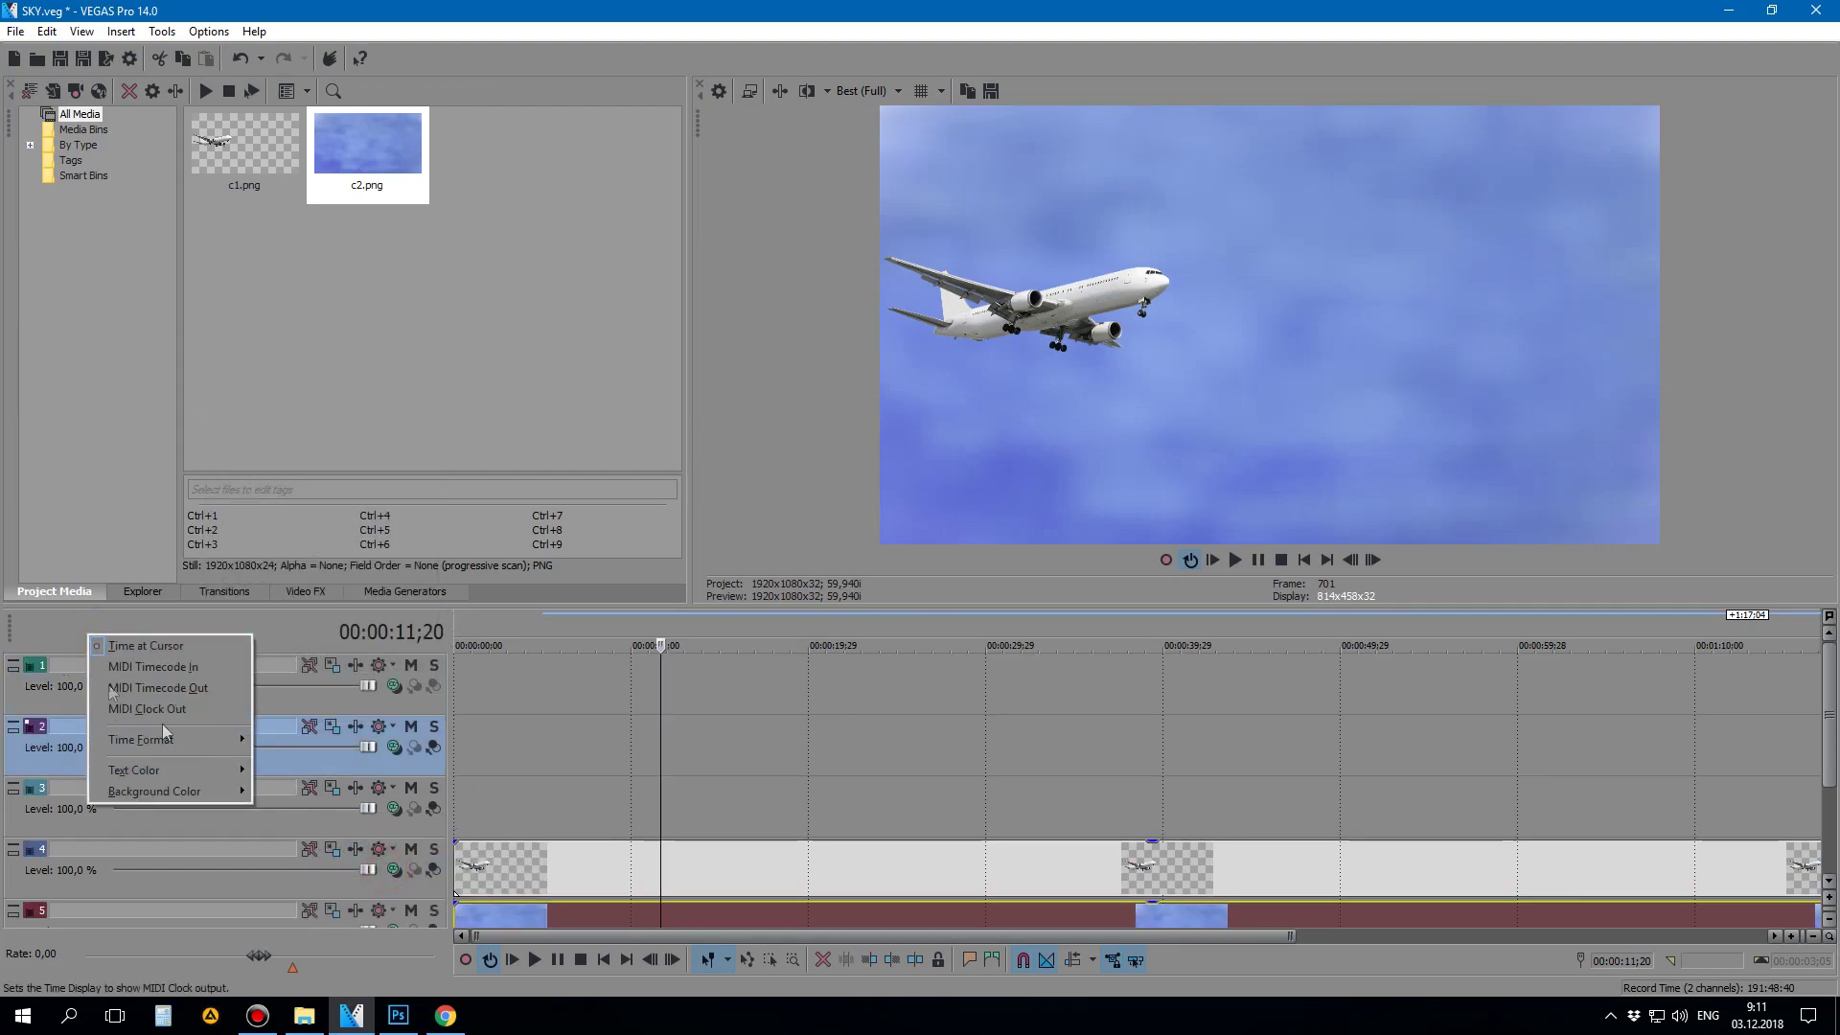
left_click(542, 746)
Step: Insert two more video tracks, making five empty tracks above the airplane track
scroll(543, 753, "down", 2)
left_click(136, 867)
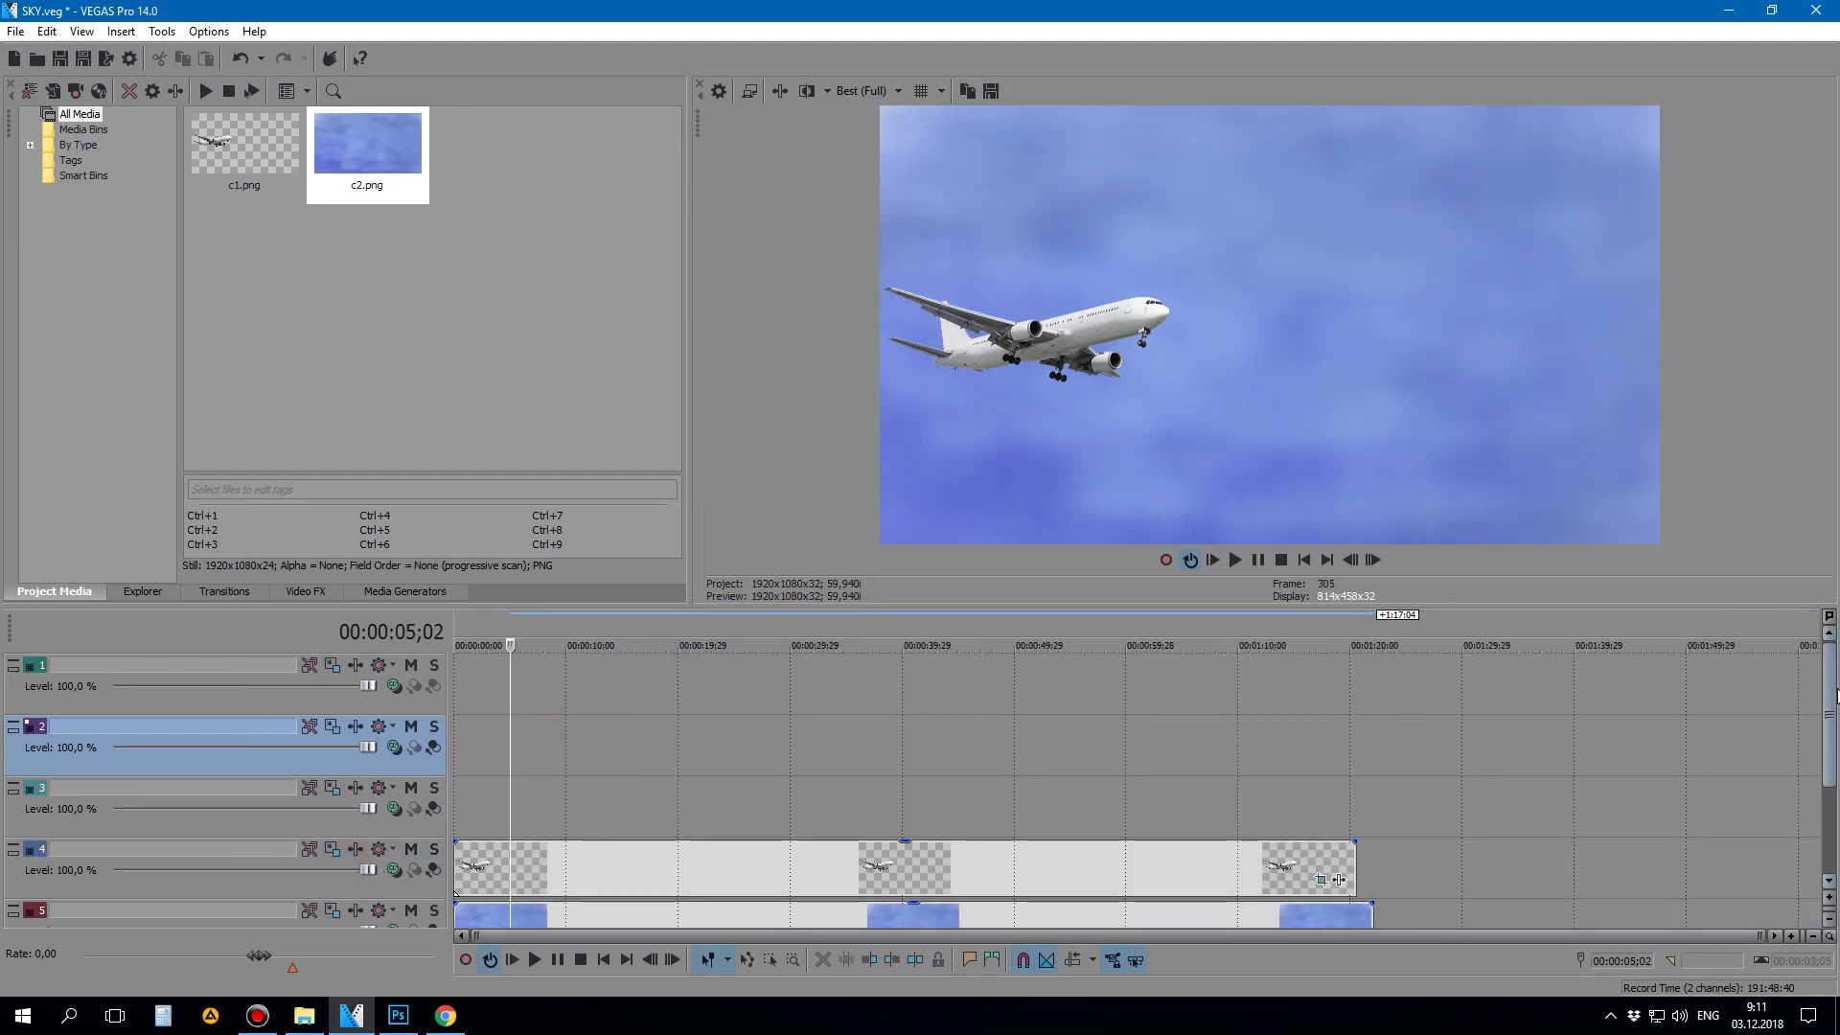
left_click_drag(1828, 733, 1835, 843)
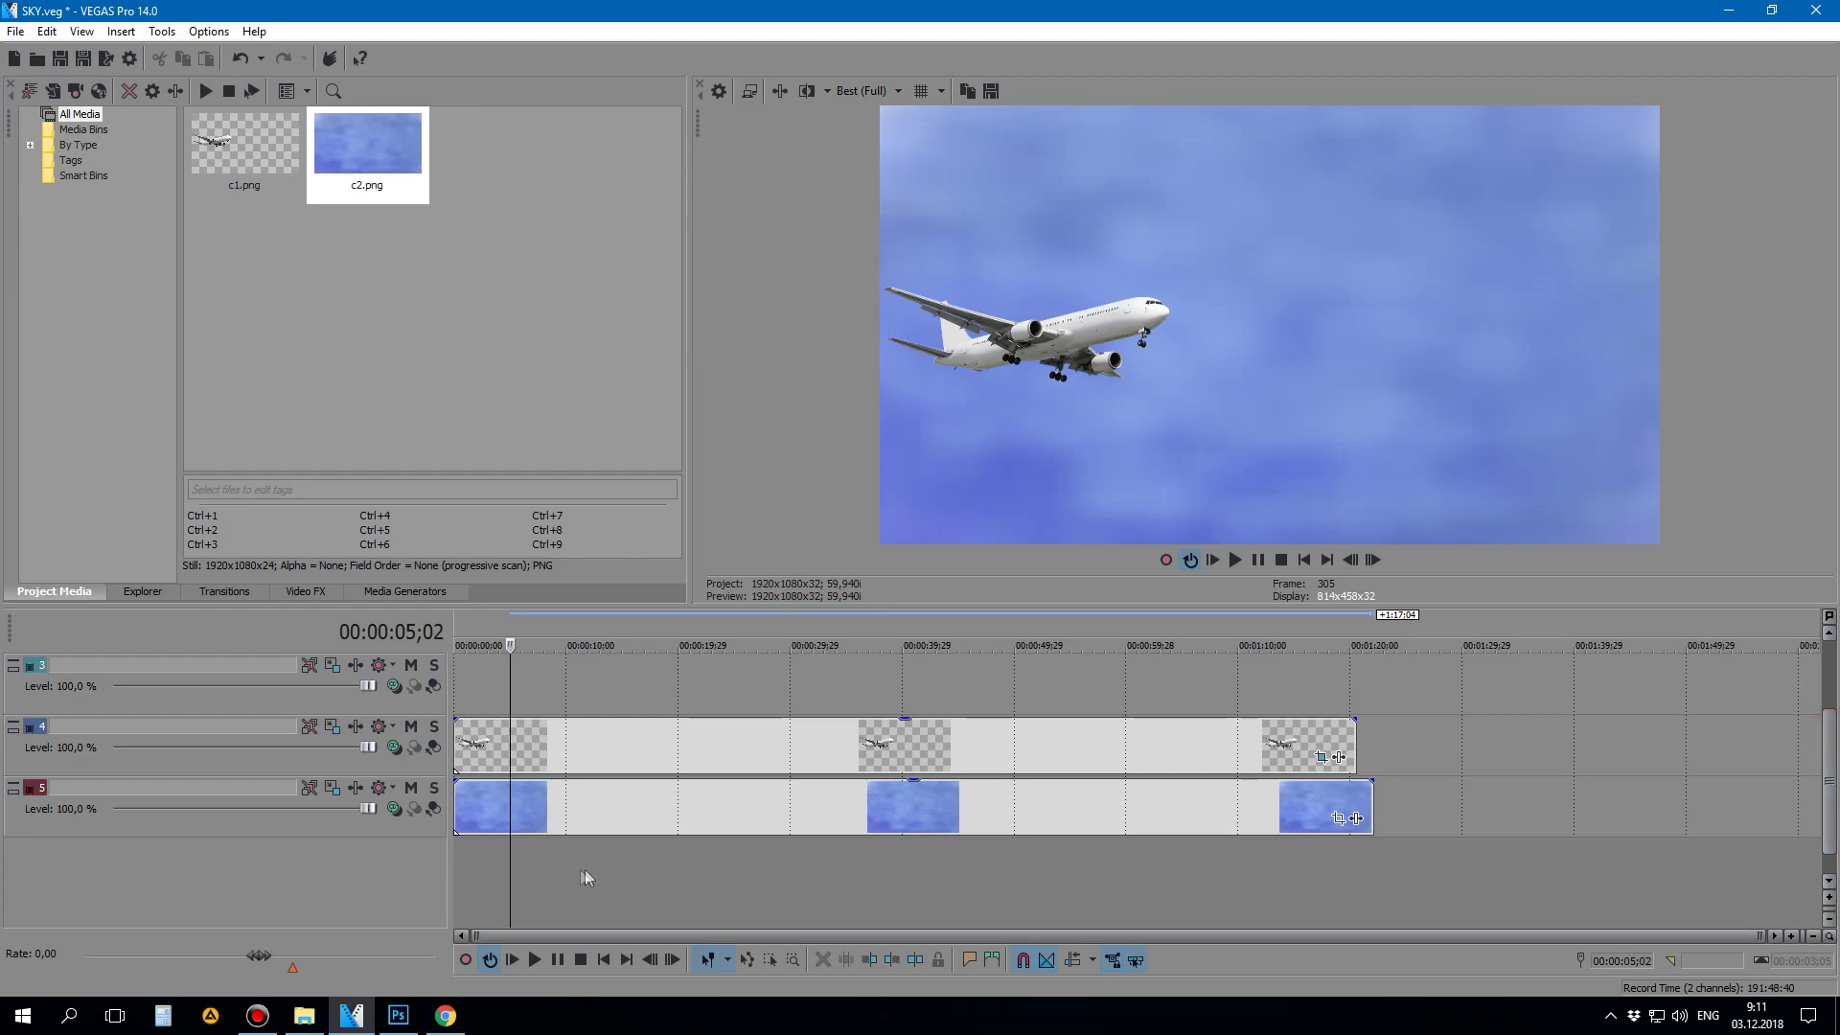
right_click(284, 901)
left_click(429, 952)
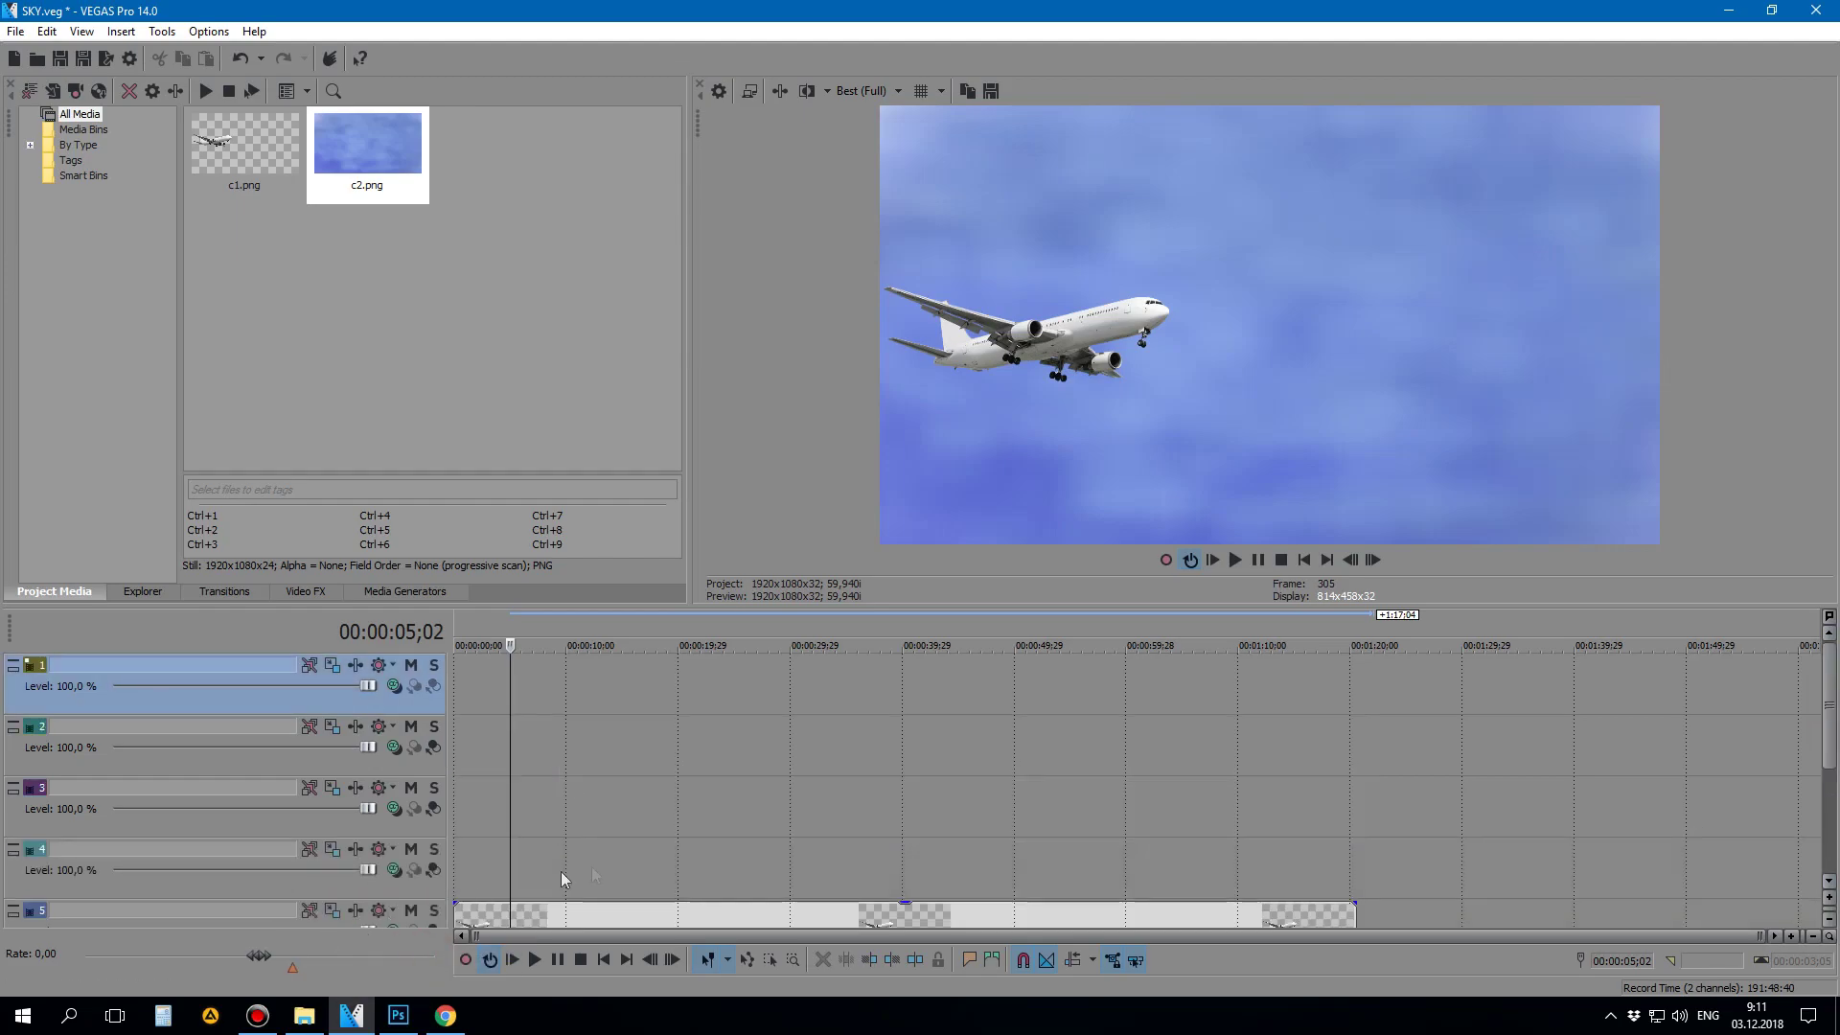
left_click_drag(1835, 683, 1835, 771)
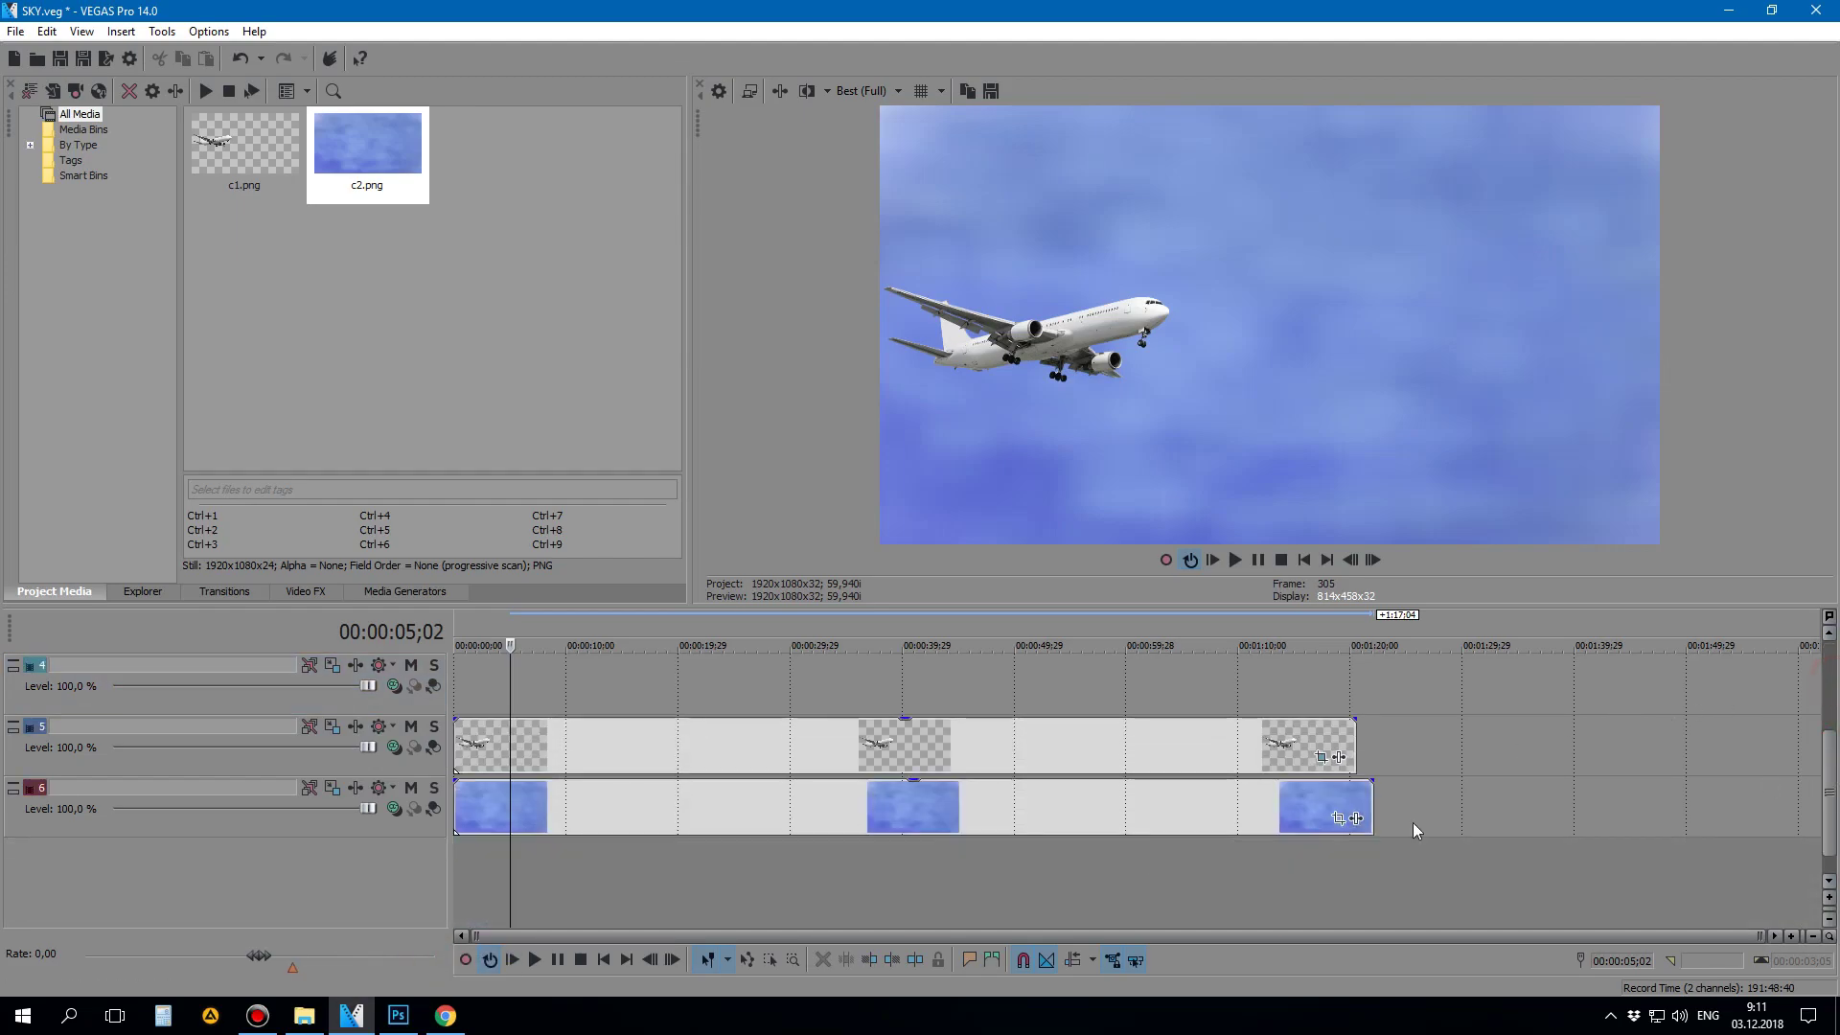
right_click(214, 886)
left_click(384, 943)
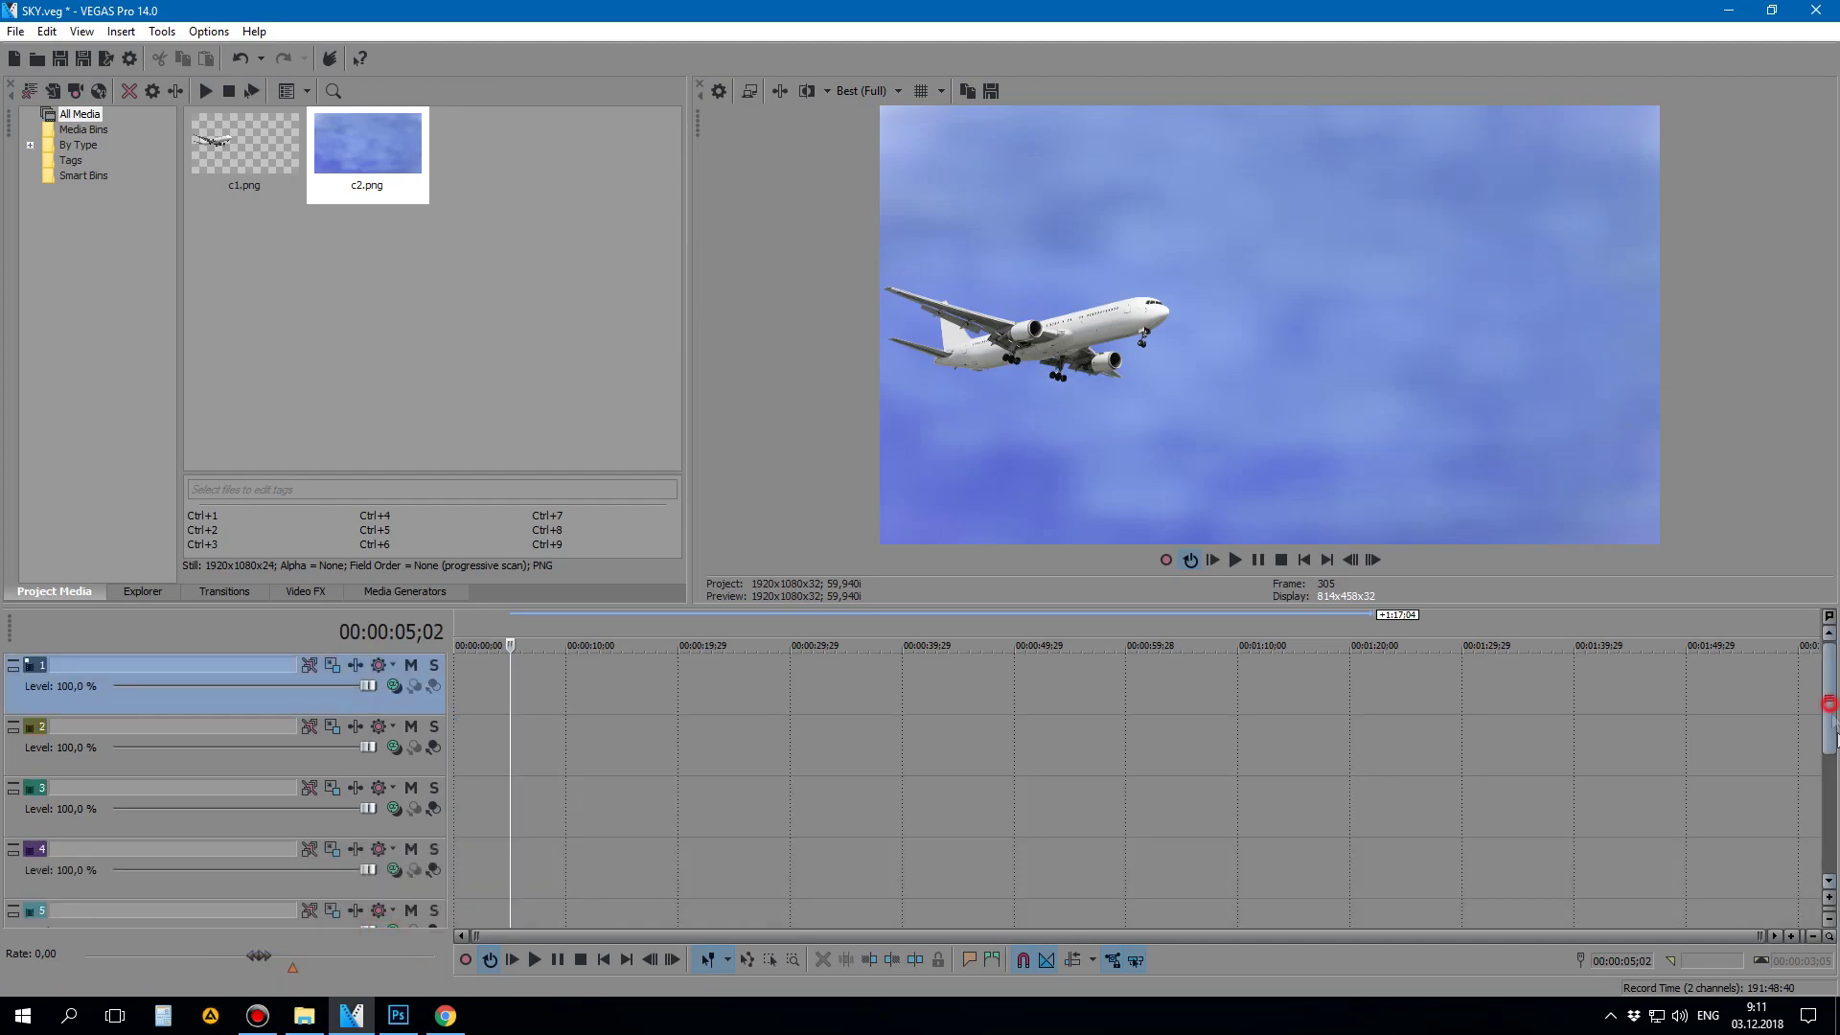
Step: Insert another two video tracks so that seven empty tracks sit above the airplane
scroll(808, 865, "down", 3)
right_click(362, 930)
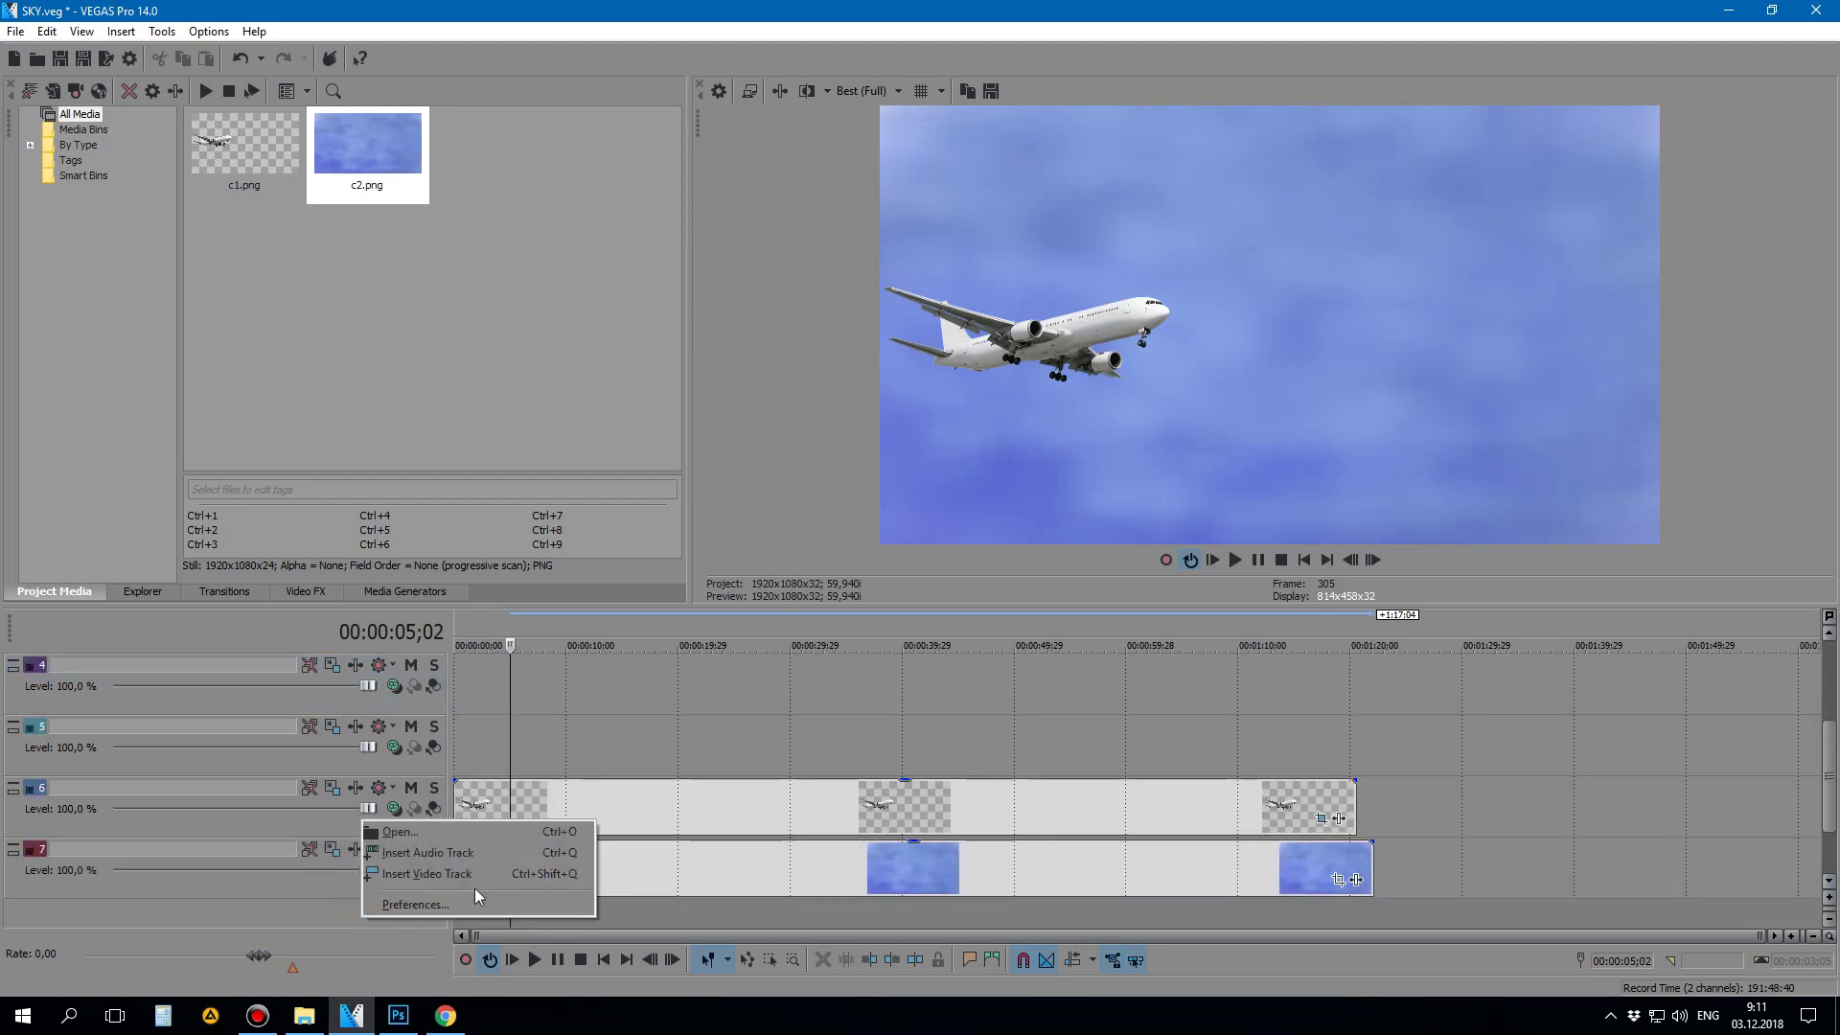
left_click(388, 851)
left_click_drag(1832, 703, 1832, 805)
right_click(331, 883)
left_click(469, 928)
left_click_drag(1832, 695, 1832, 757)
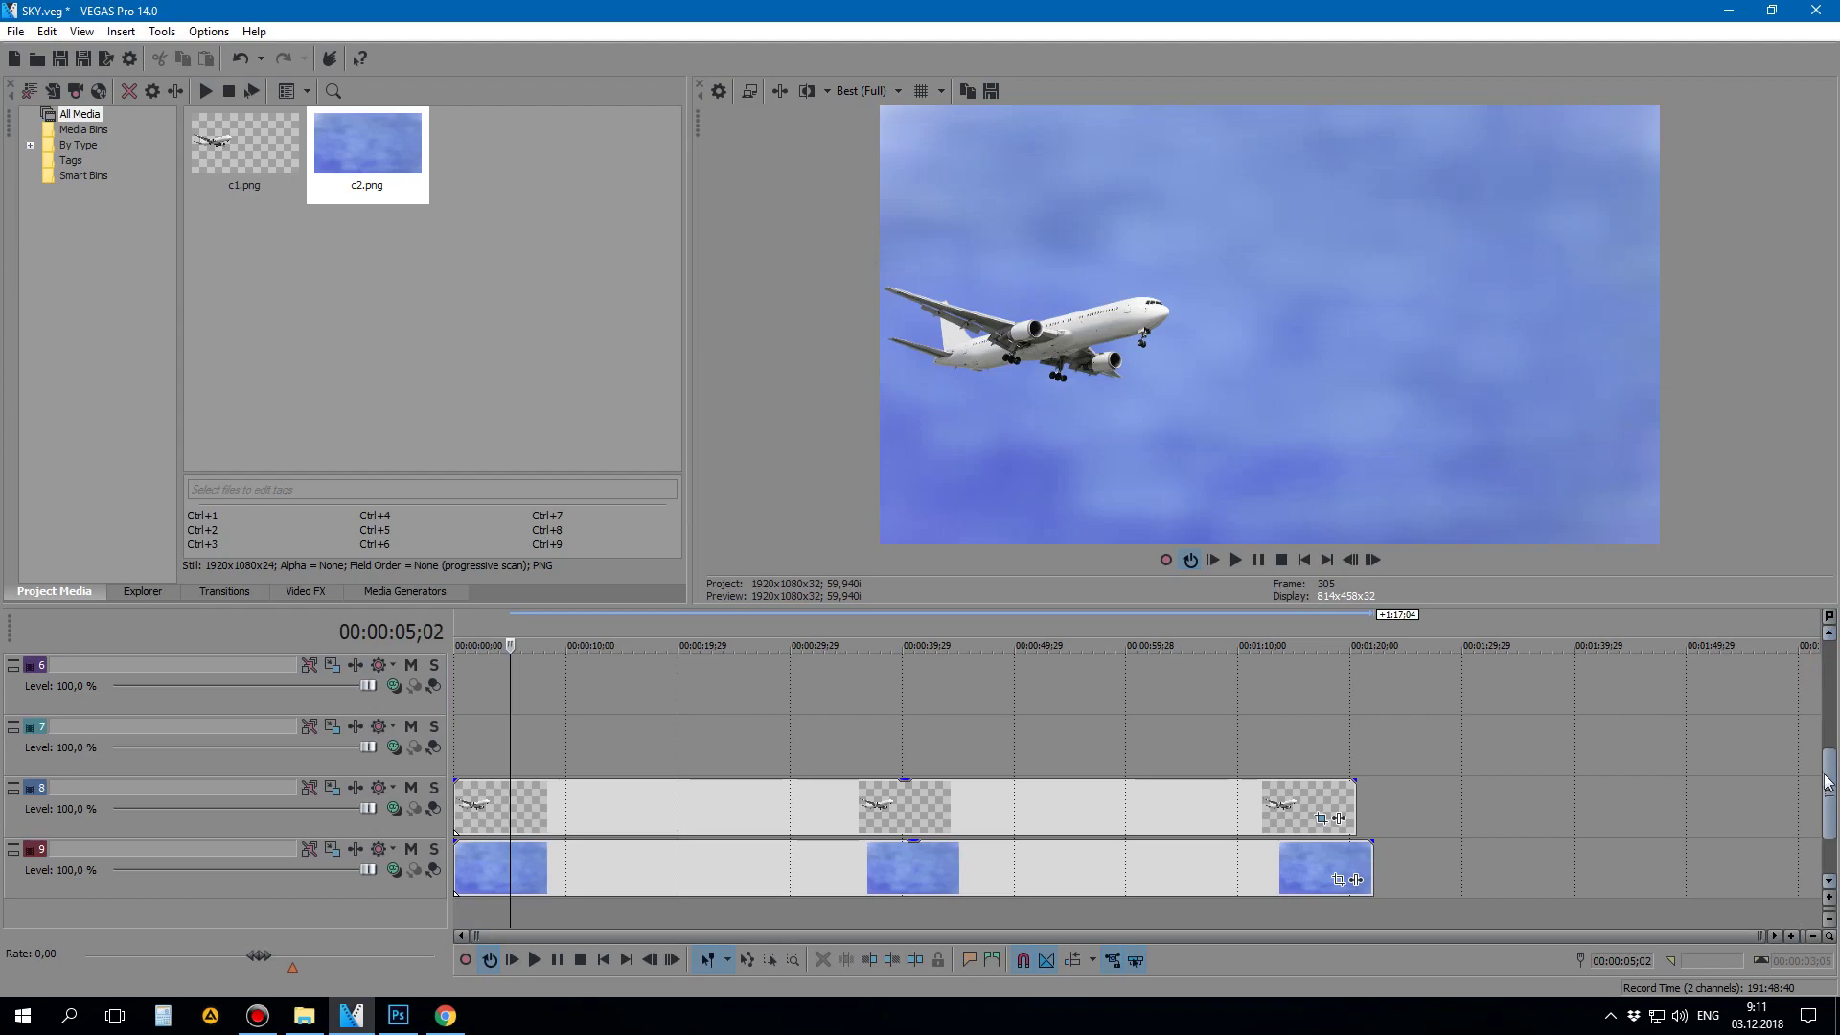
Step: Add the cloud images T-1 to T-8 from the 1st1 folder to the start of track 7, directly above the airplane
left_click(305, 1013)
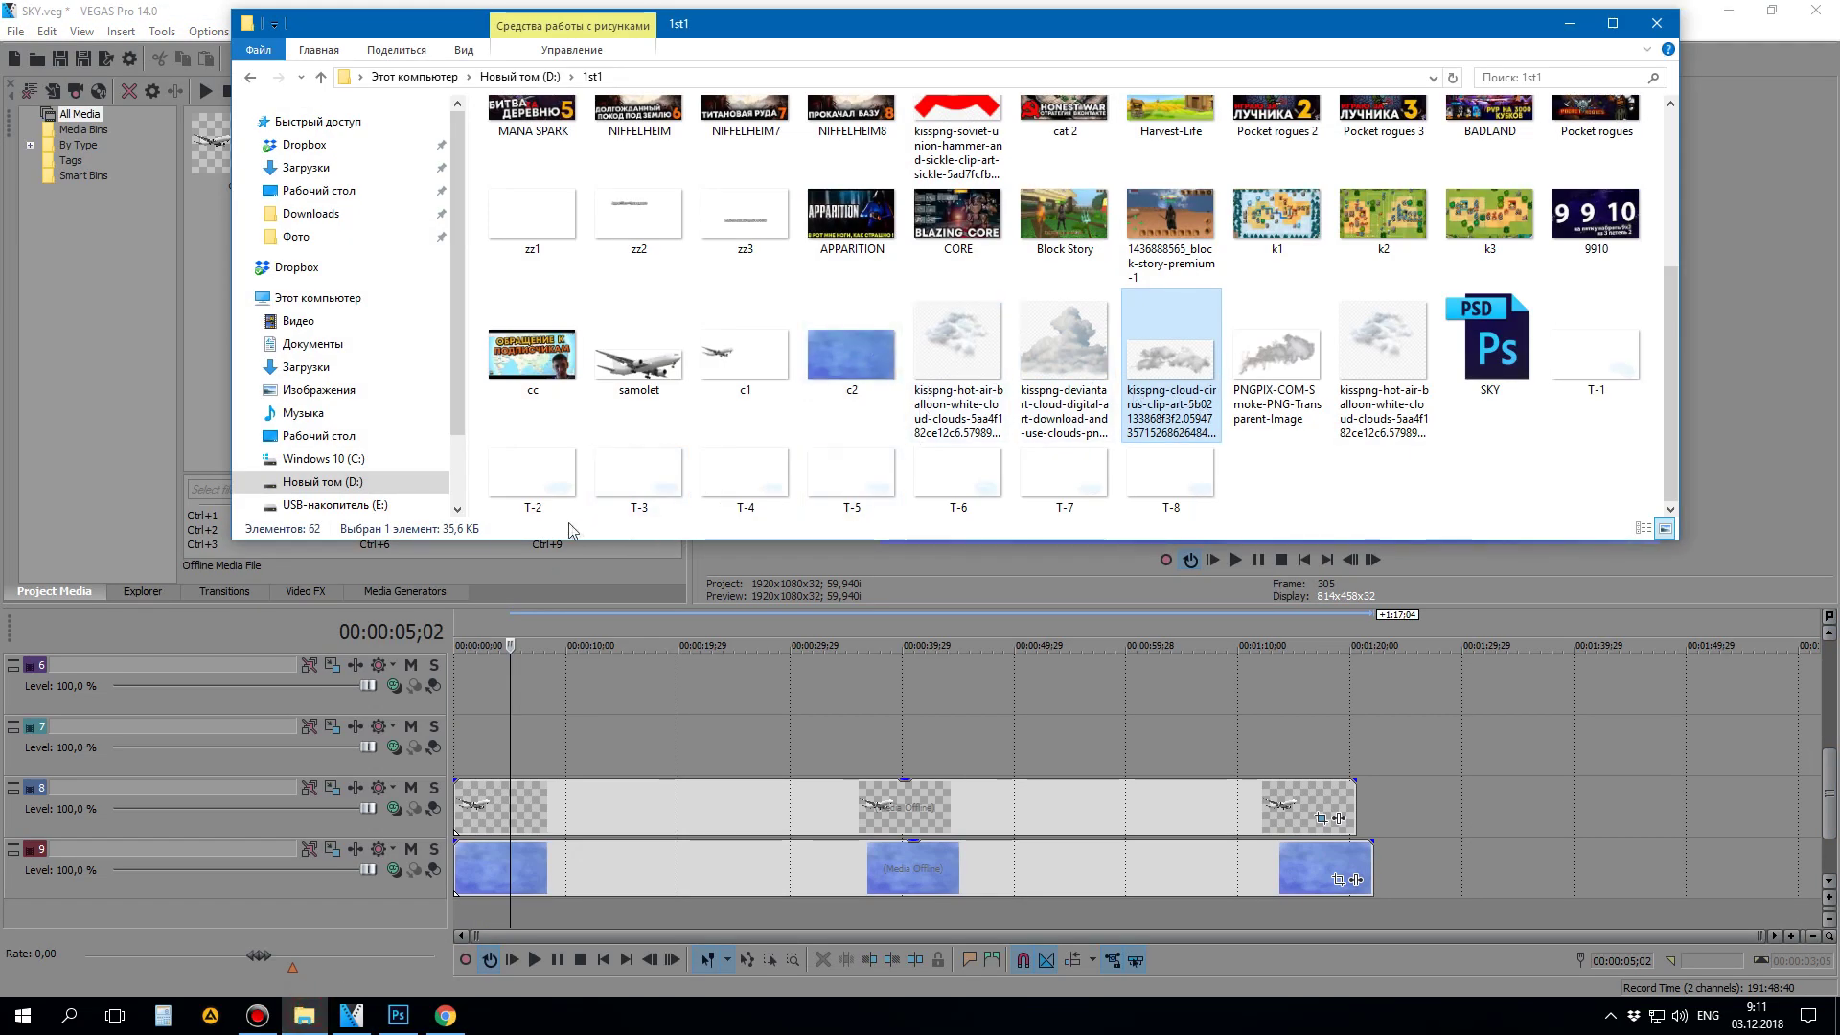
left_click(534, 484)
left_click(1570, 372, "ctrl")
left_click(1178, 477, "shift")
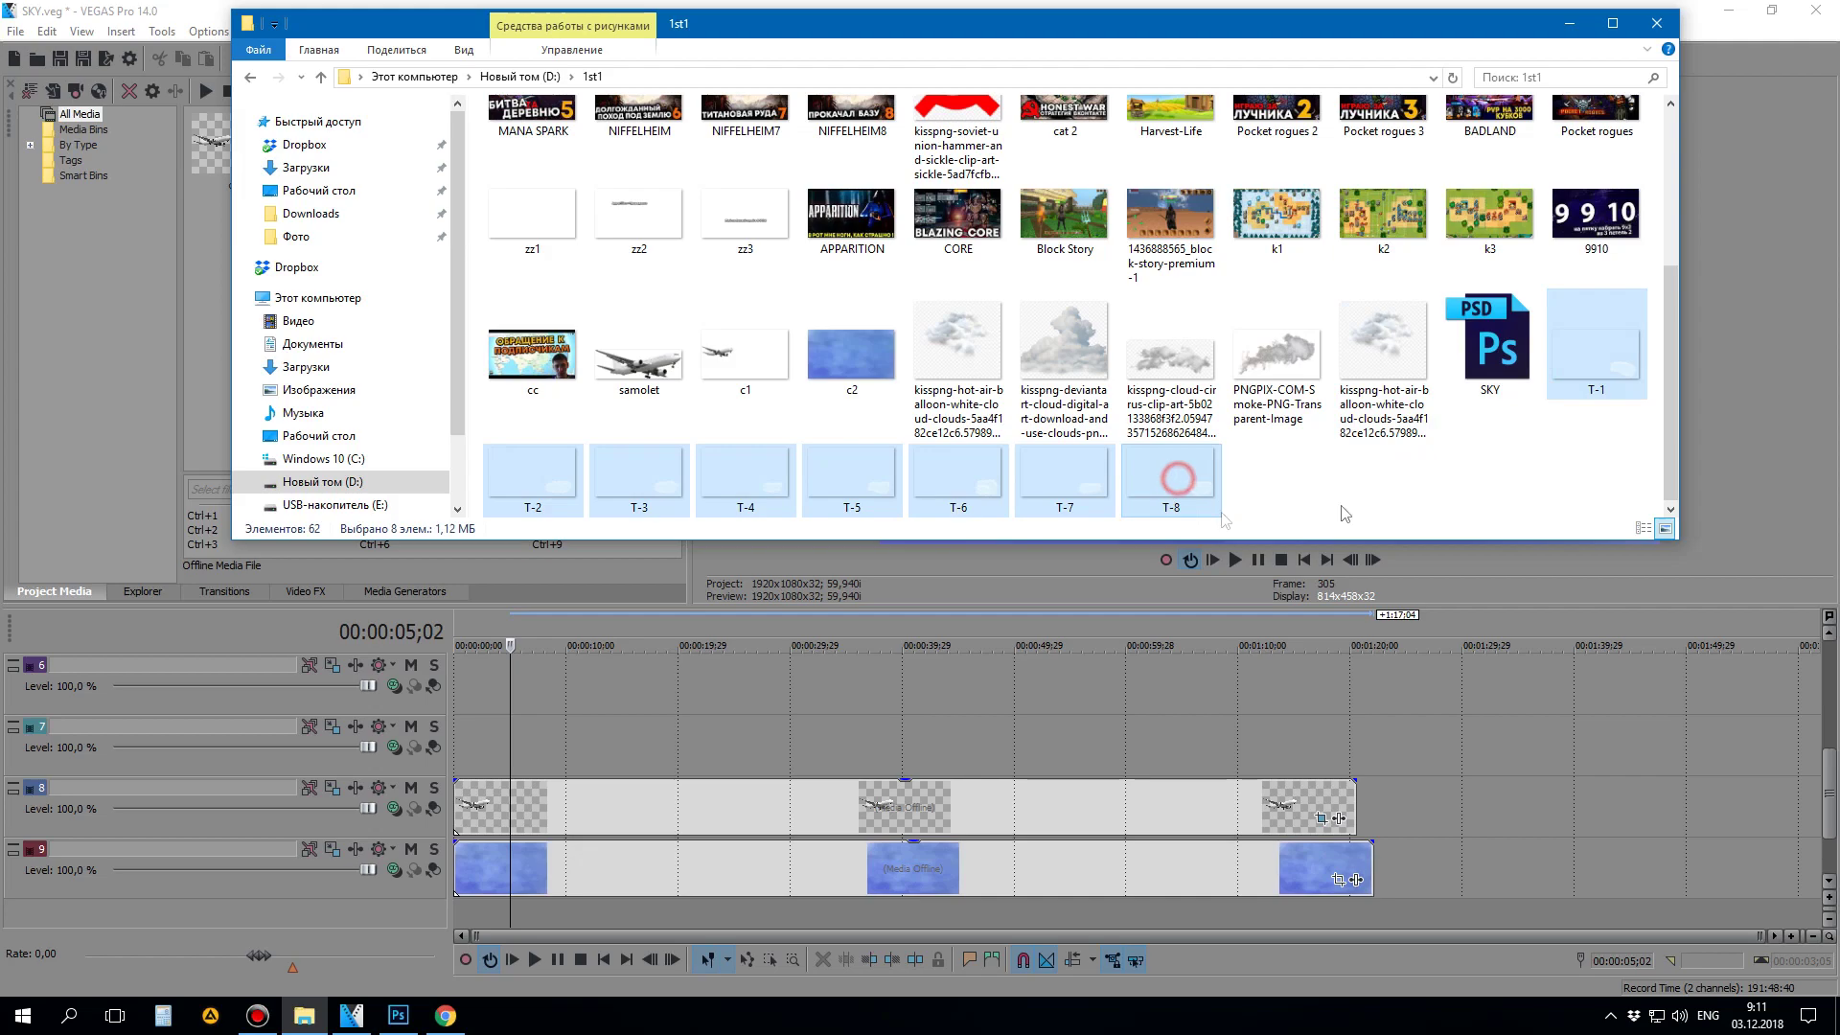
left_click_drag(1581, 362, 460, 749)
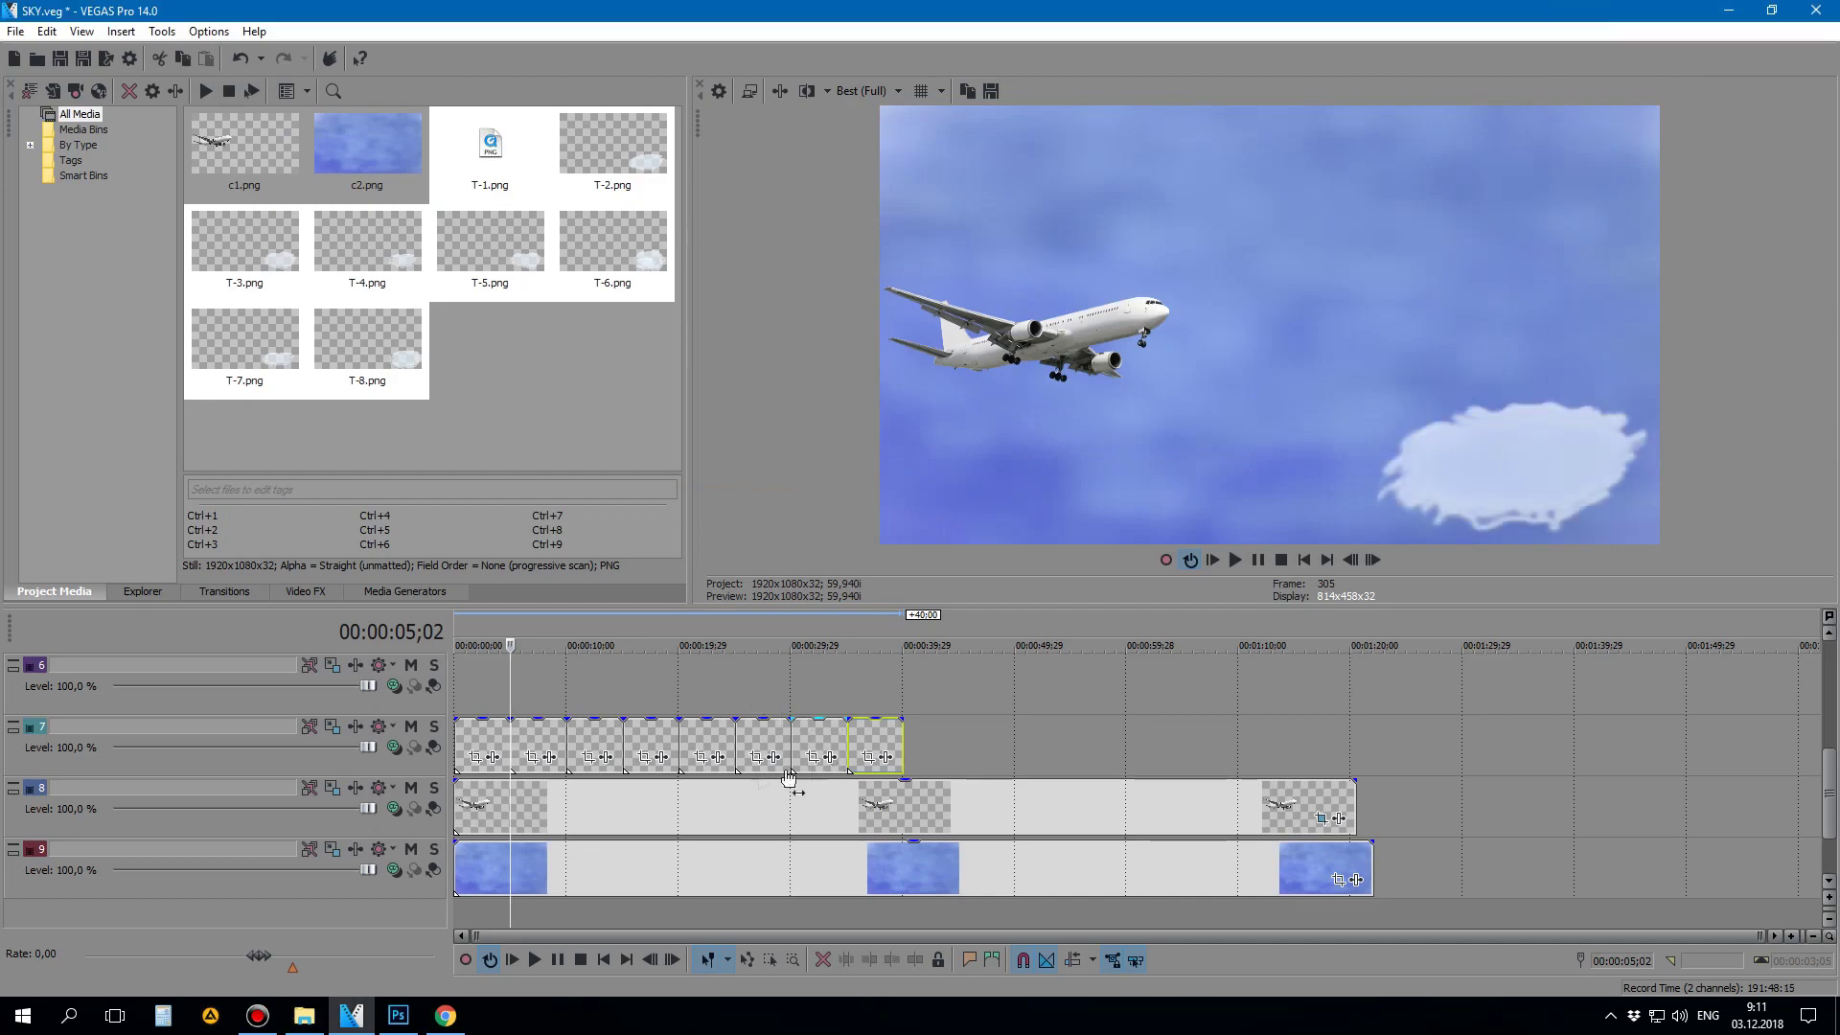
Step: In the T-1 event's Pan/Crop, shift the frame horizontally at the first keyframe to X Center 256.4, keeping Y Center 540
scroll(729, 713, "up", 3)
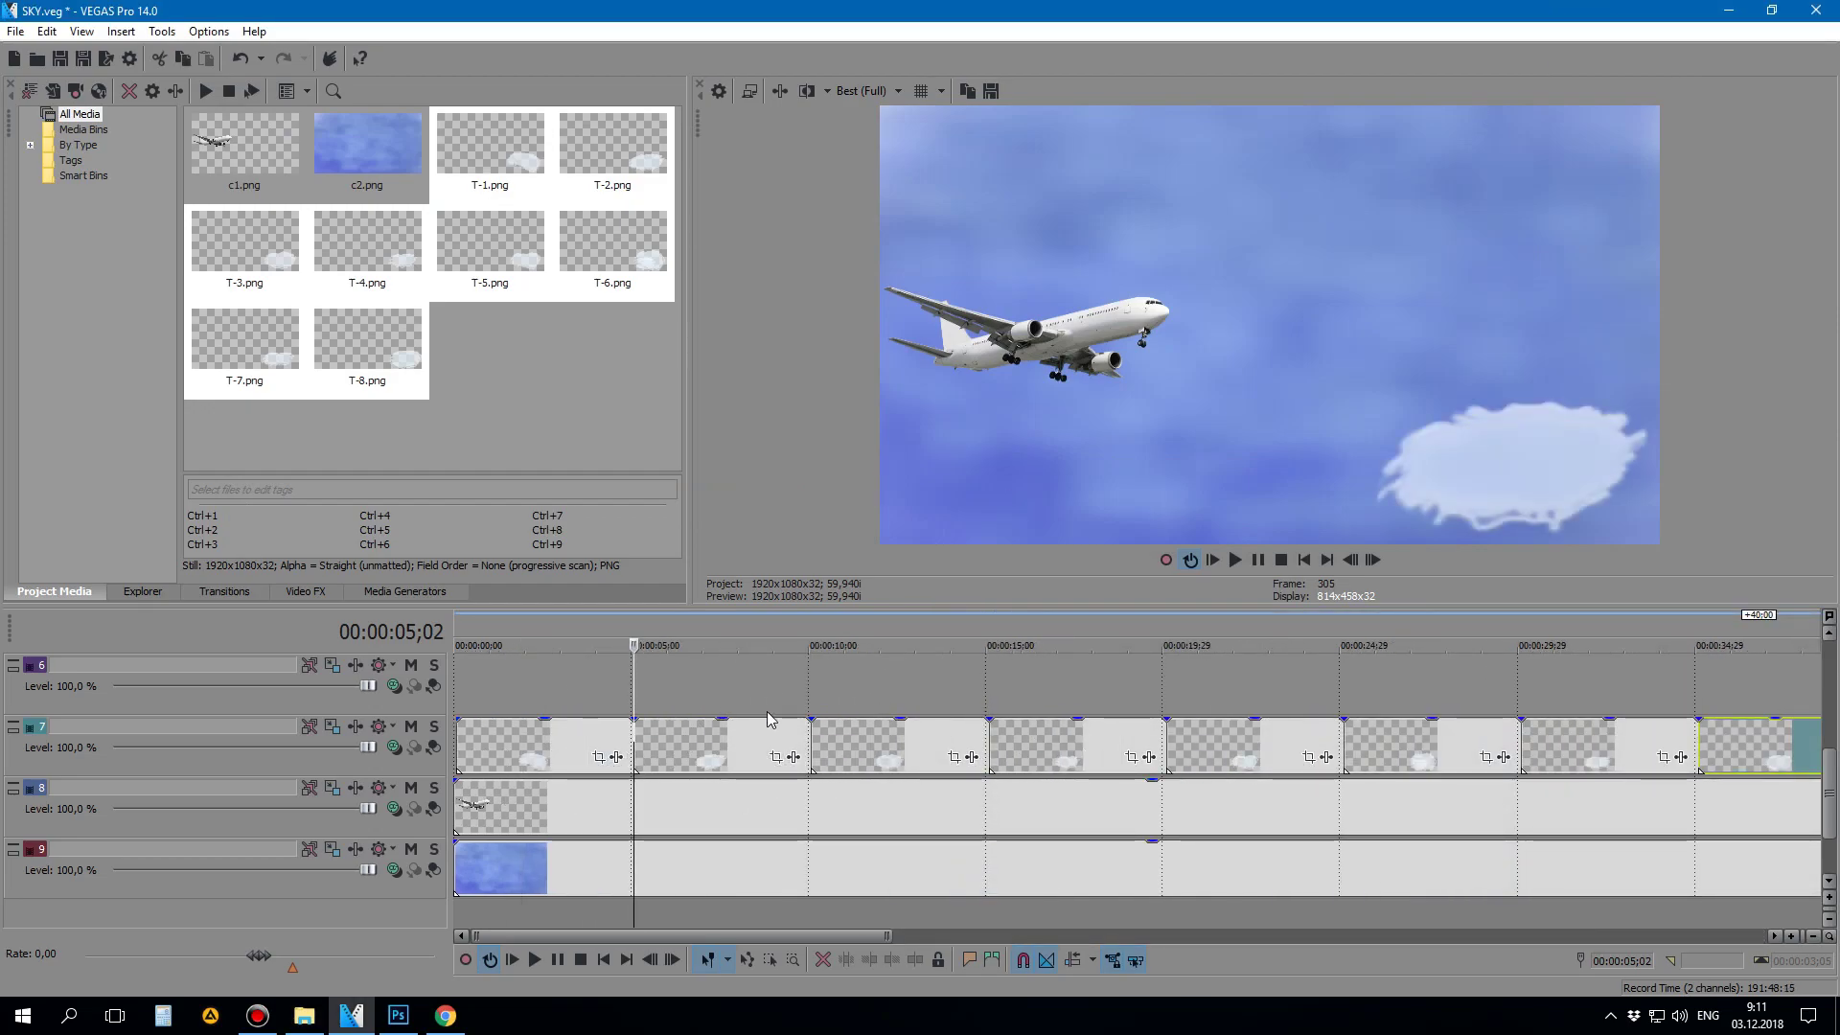
scroll(561, 790, "down", 2)
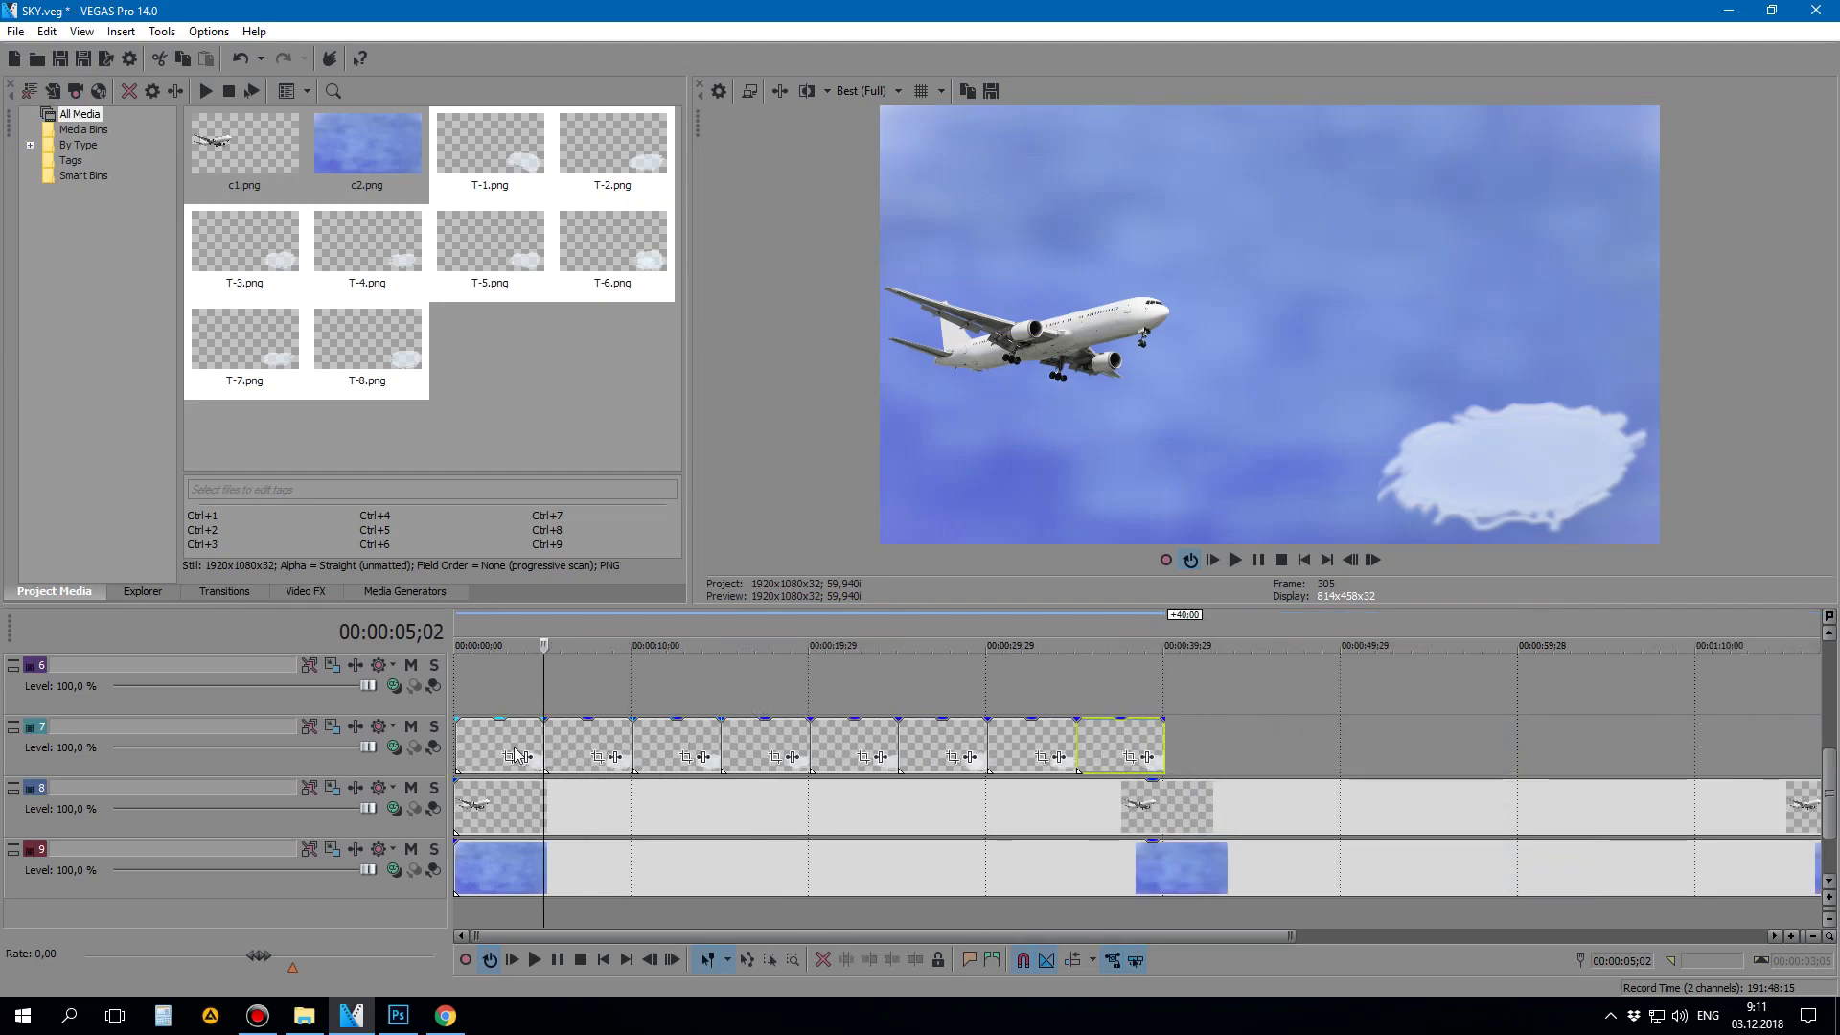
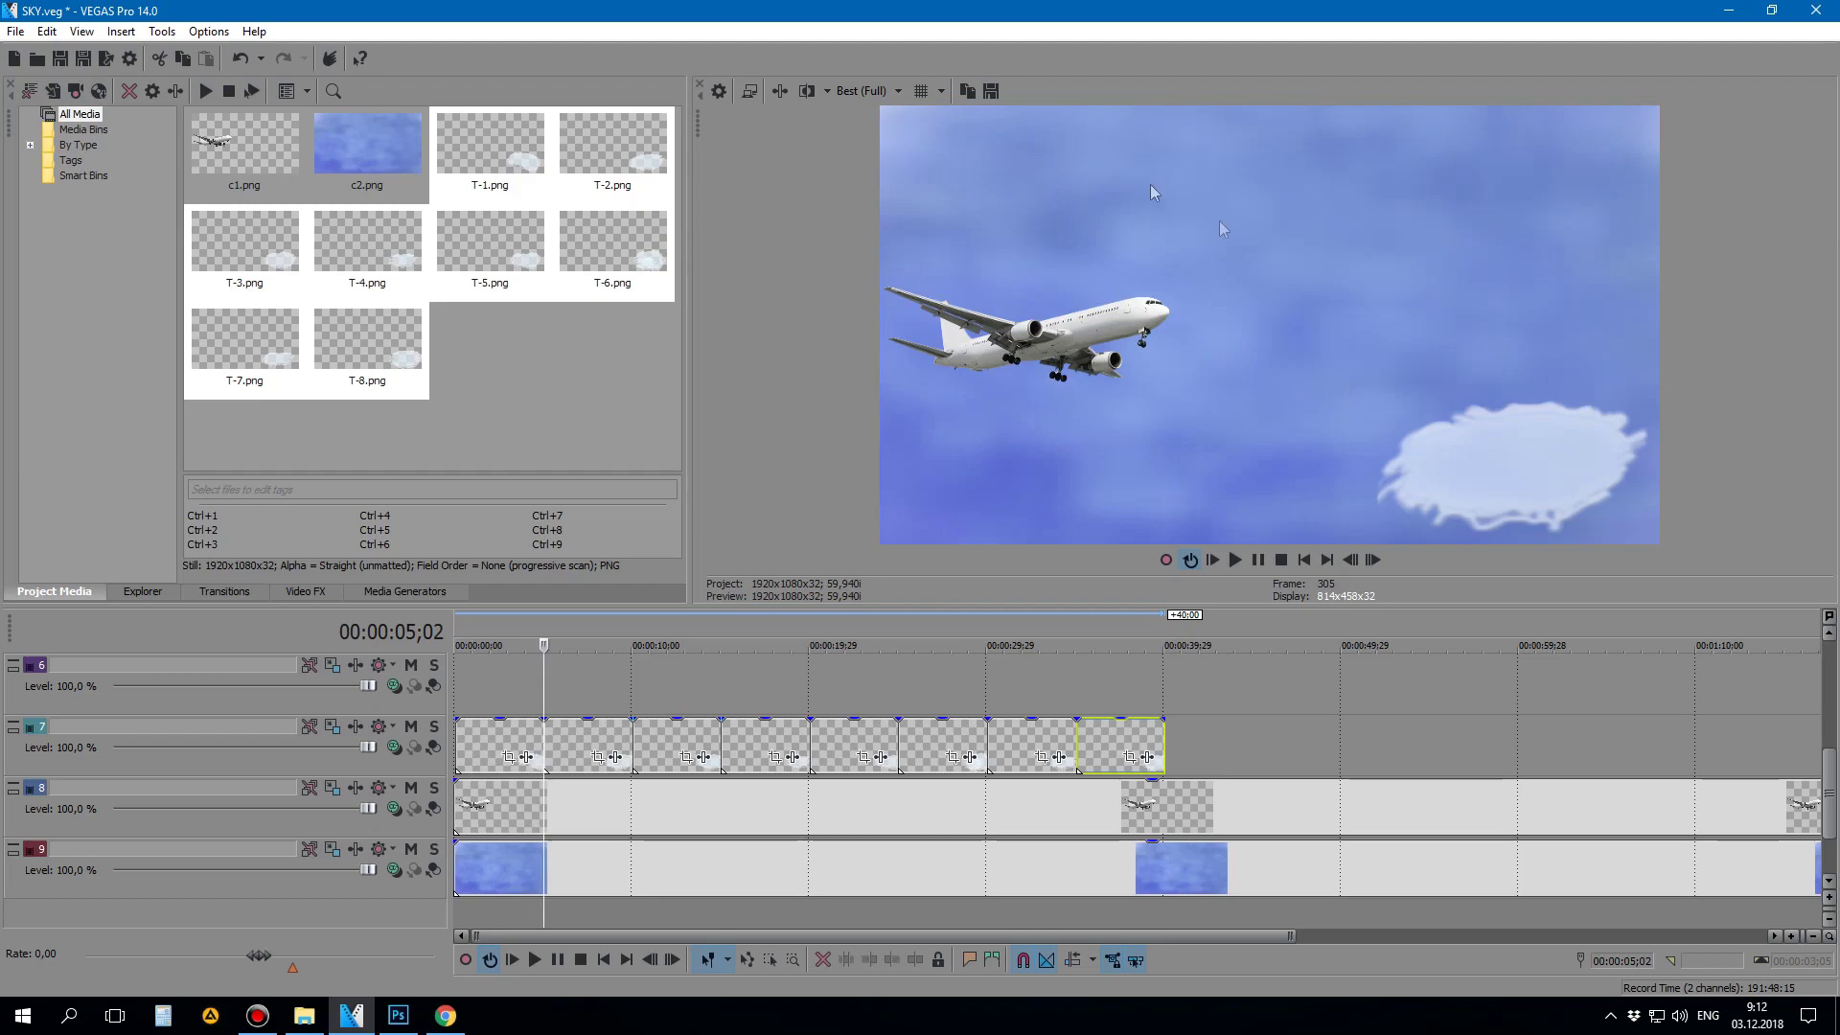
left_click(508, 758)
scroll(579, 645, "down", 2)
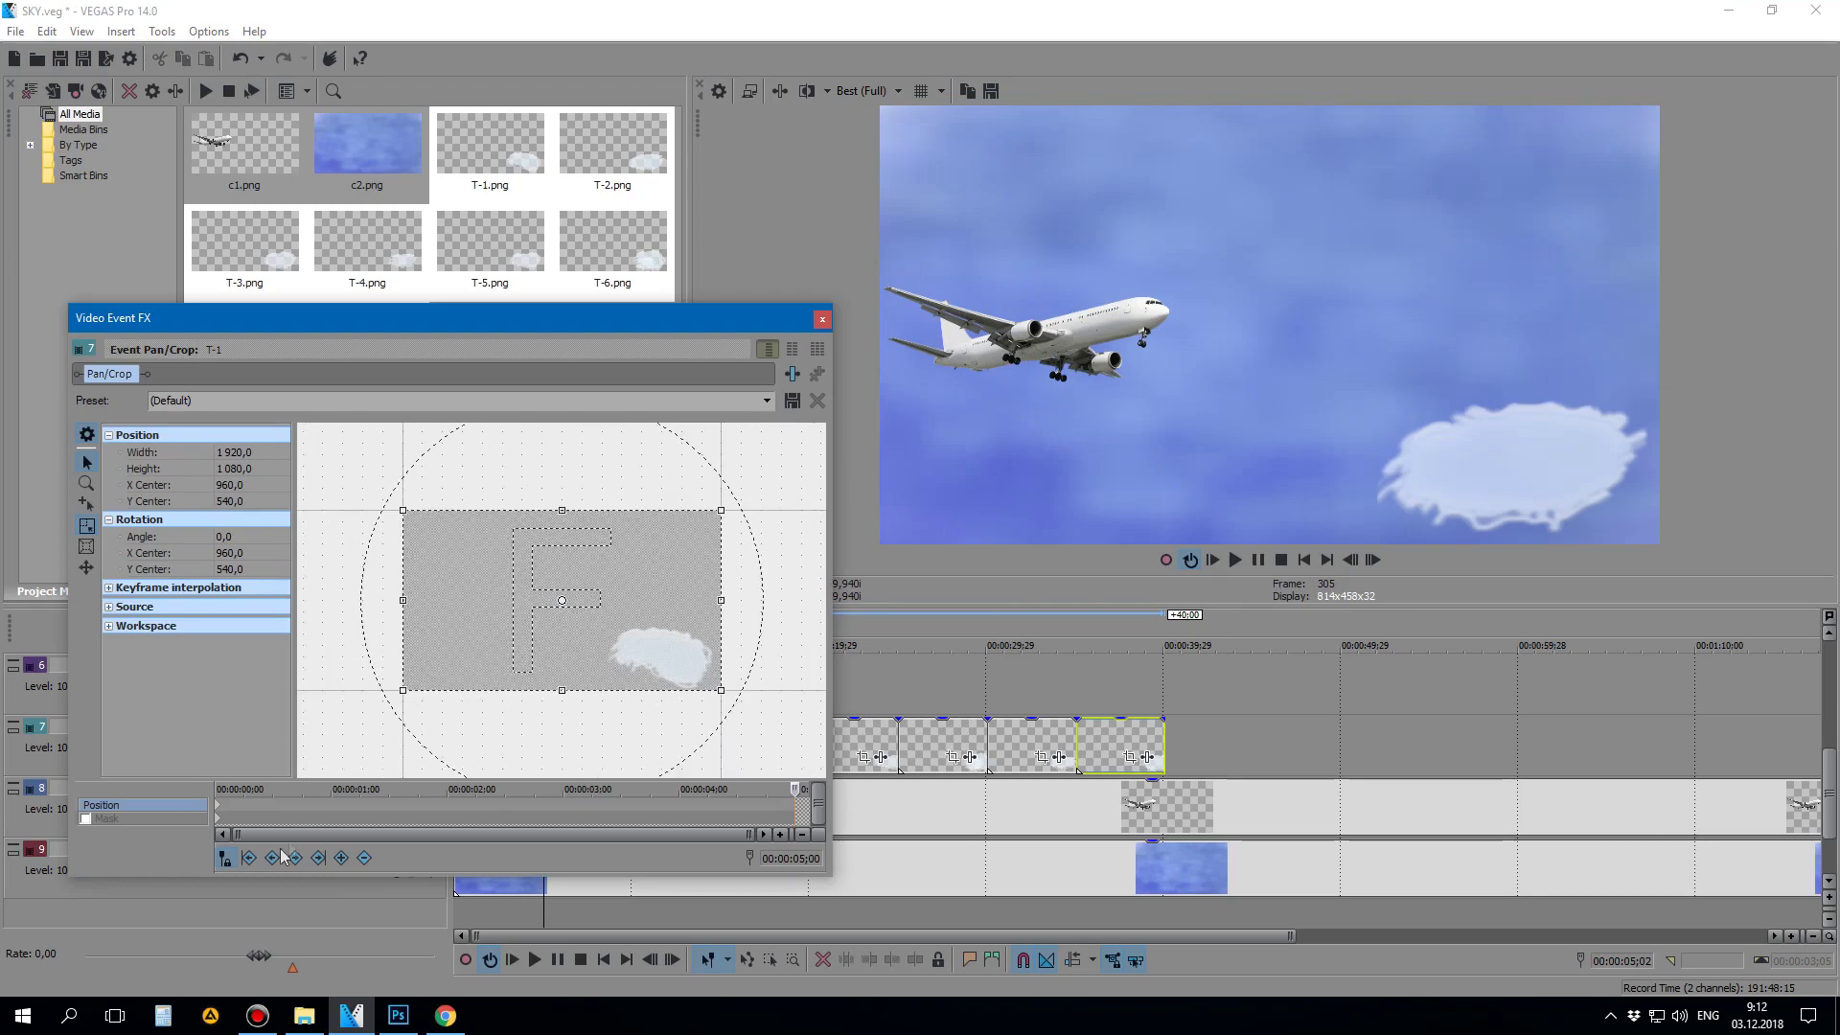
left_click(220, 811)
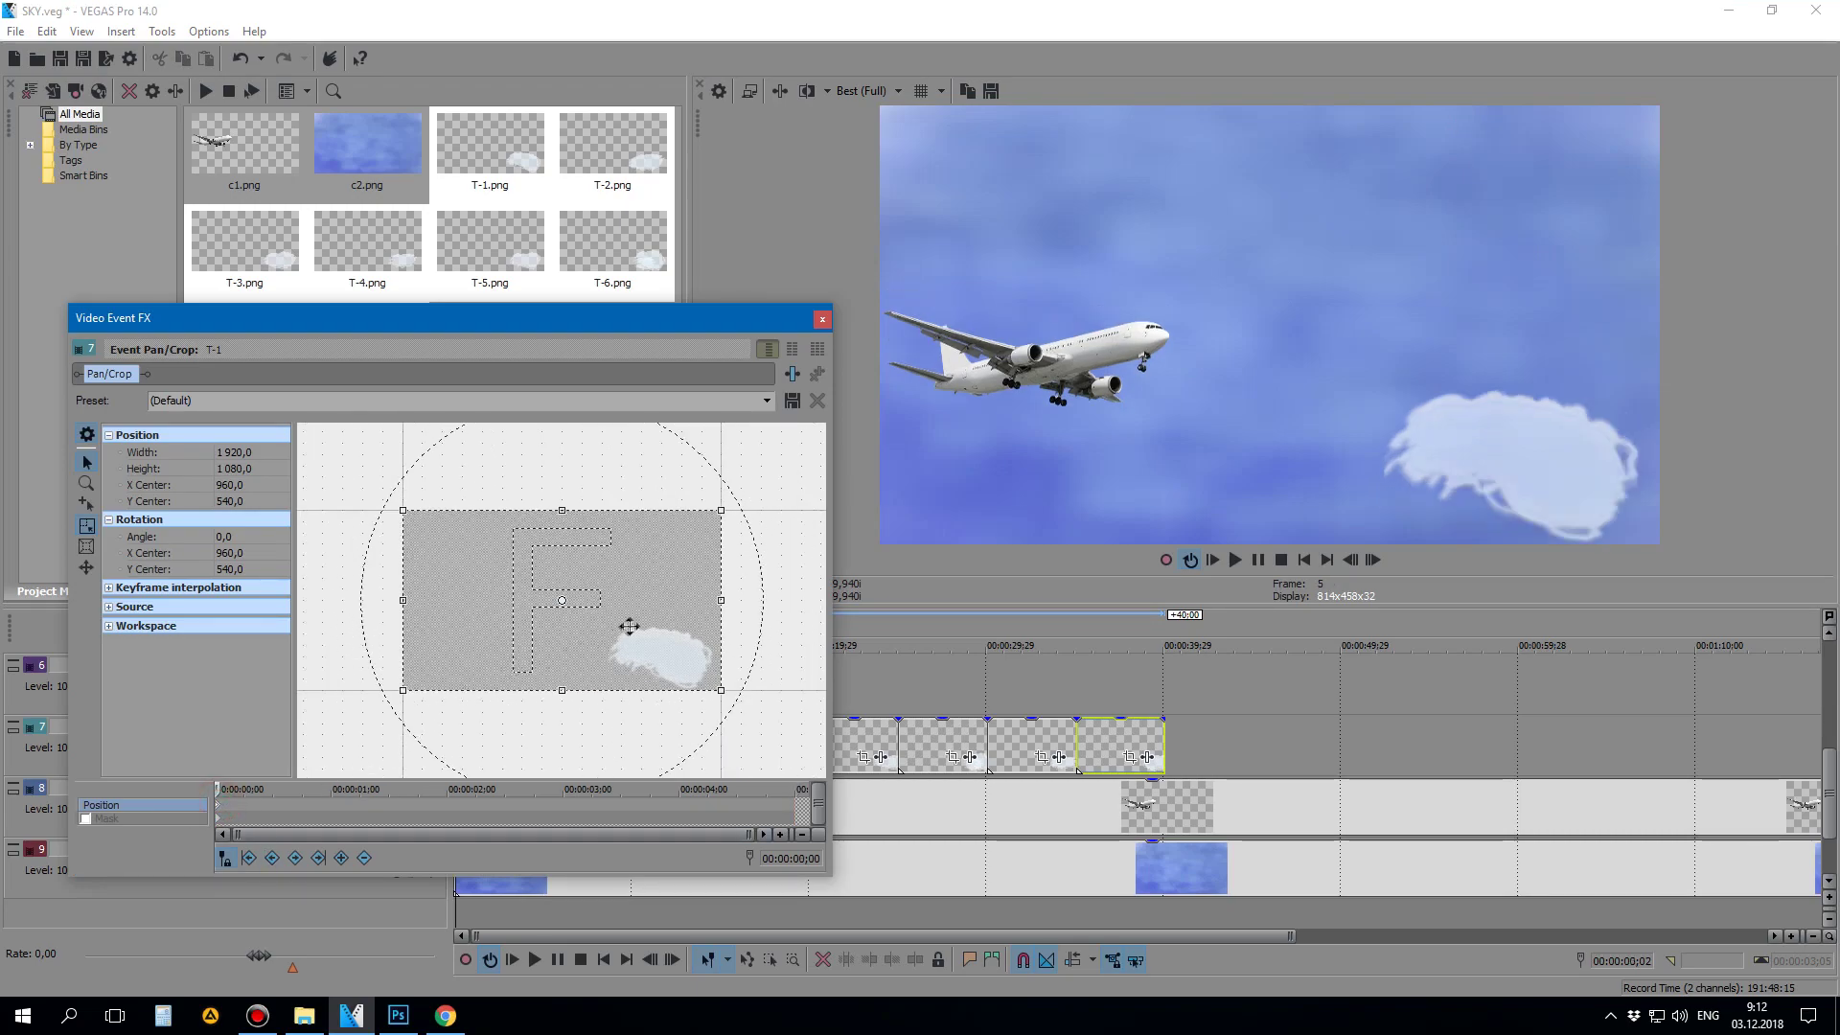
left_click_drag(628, 623, 511, 624)
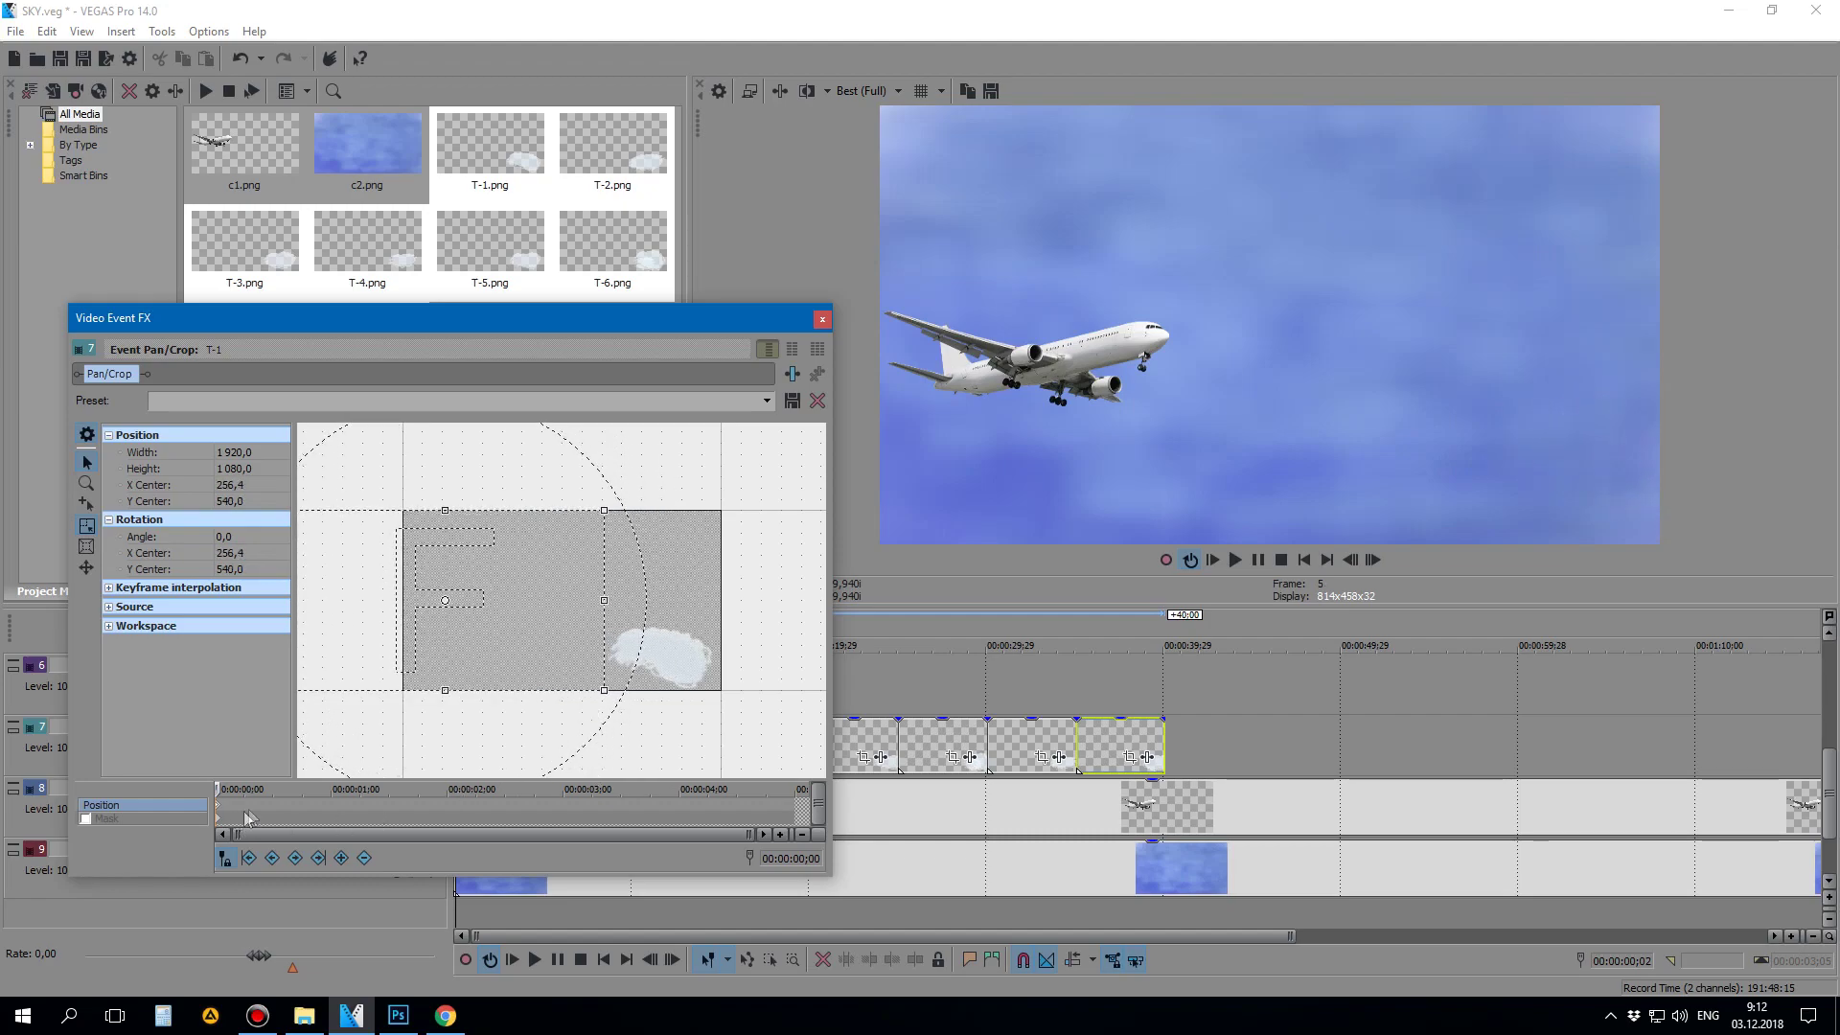
left_click_drag(573, 333, 760, 271)
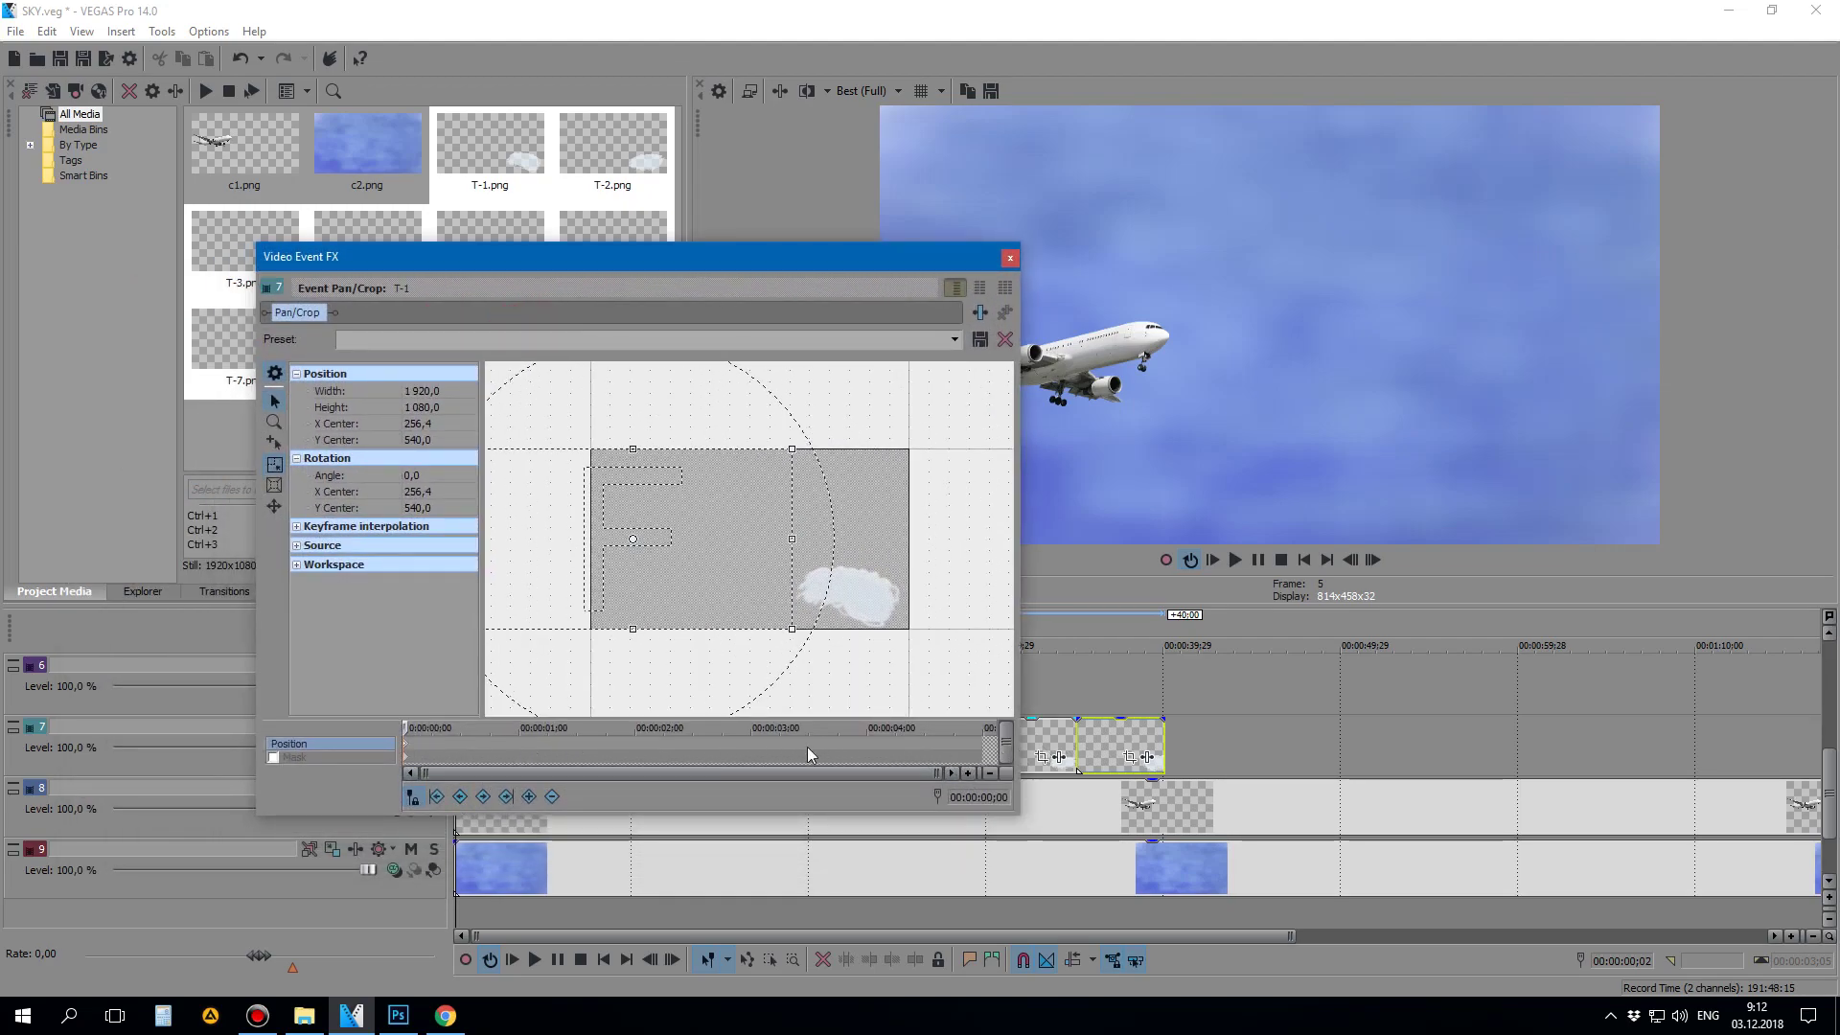
Step: Try a T-1 position keyframe at 00:00:04;28 with X Center 2880, and return to the first keyframe
left_click(978, 747)
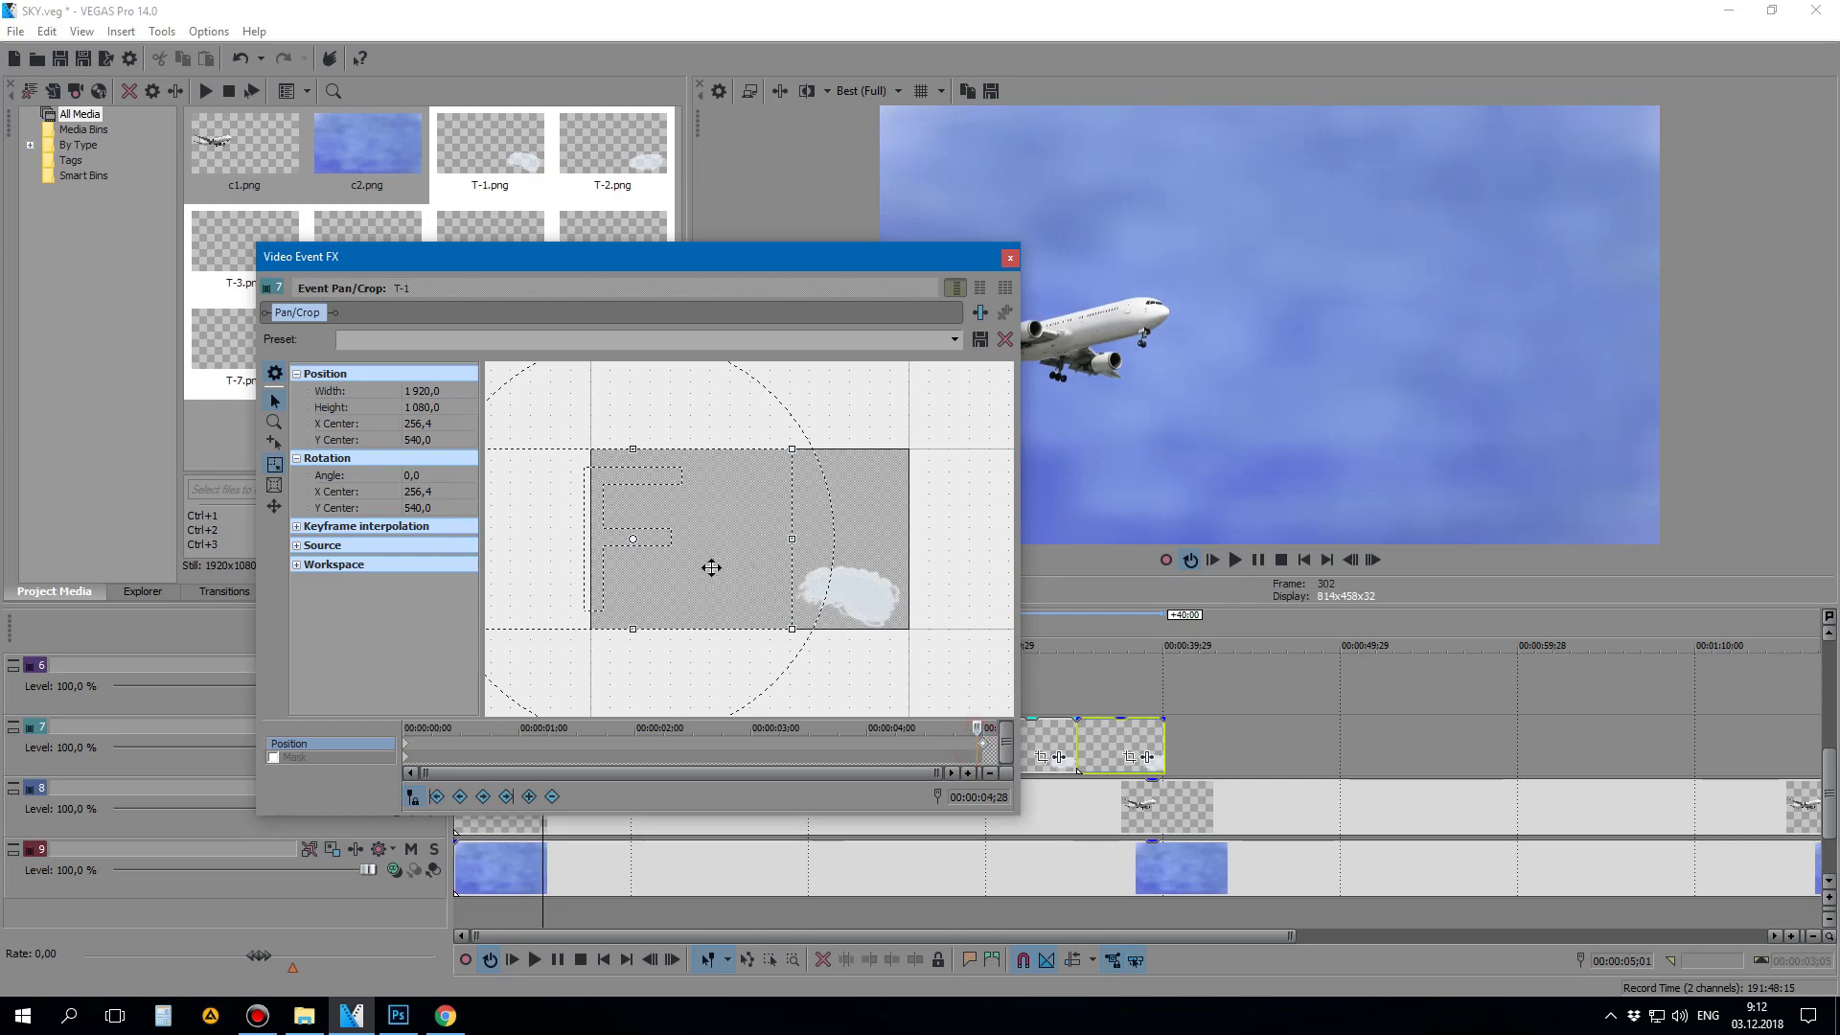
left_click_drag(711, 567, 711, 567)
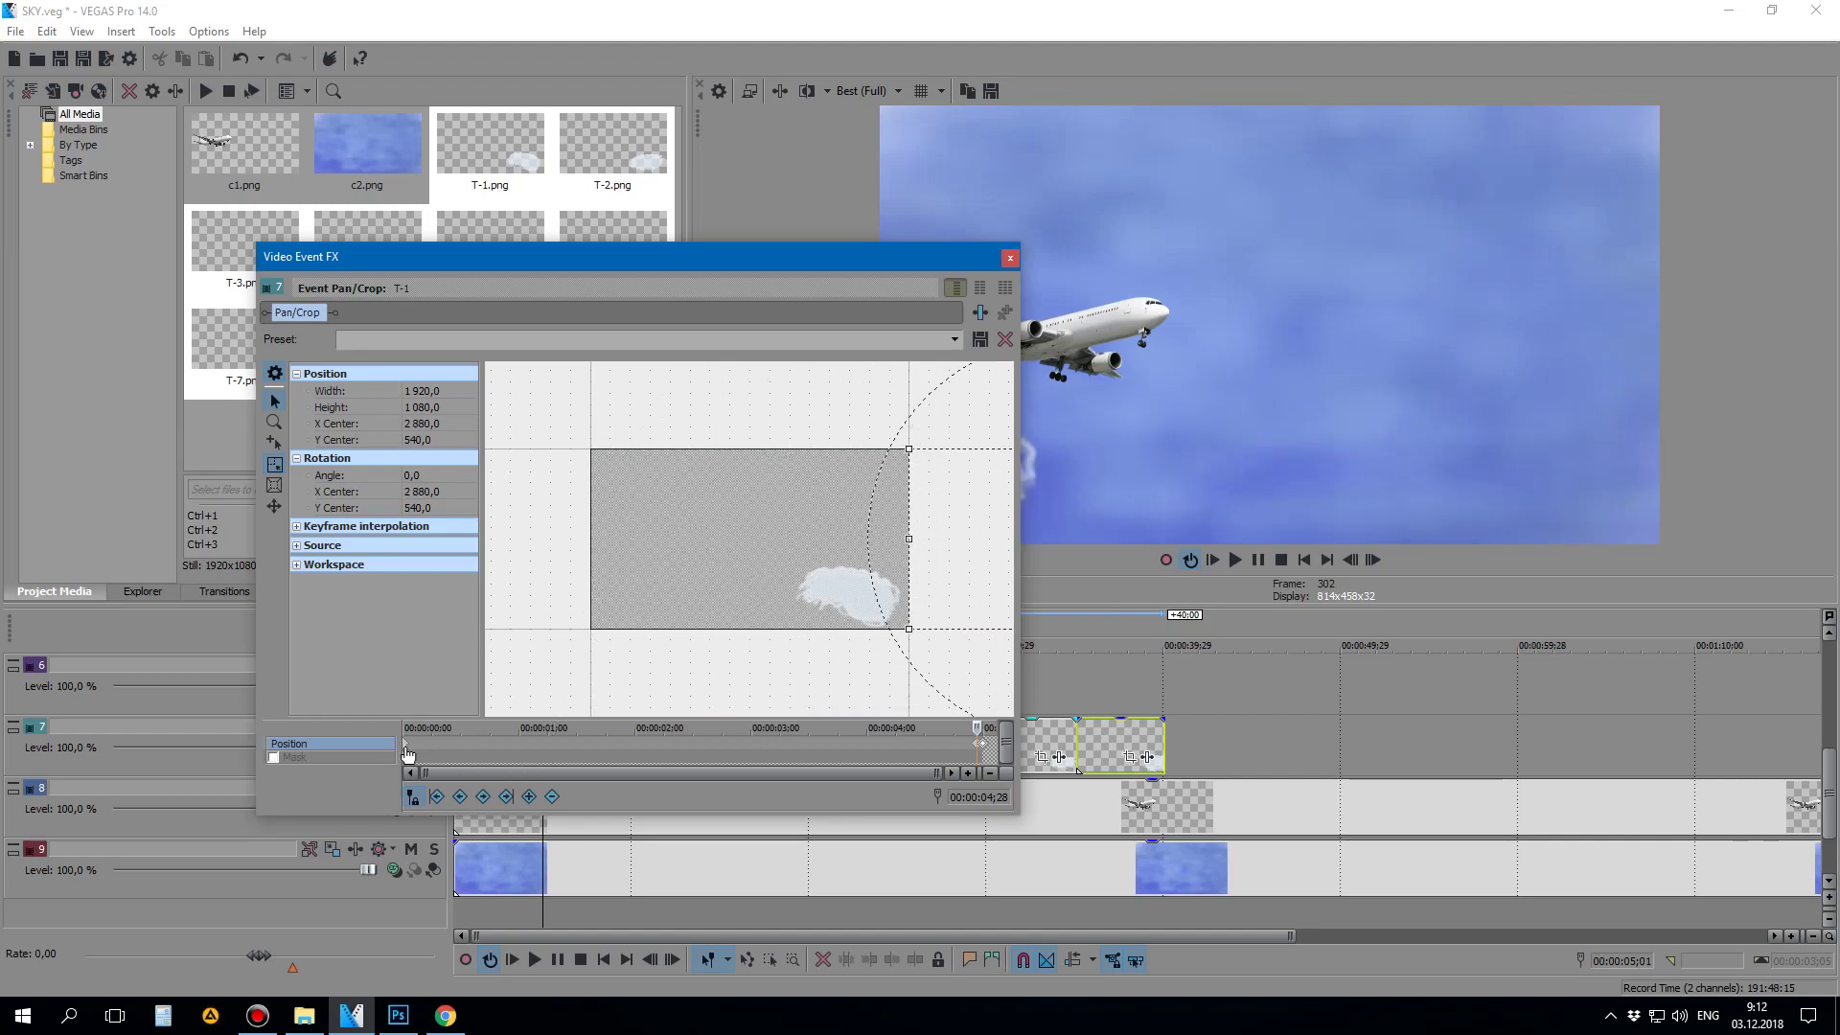
left_click(409, 751)
left_click_drag(847, 257, 743, 254)
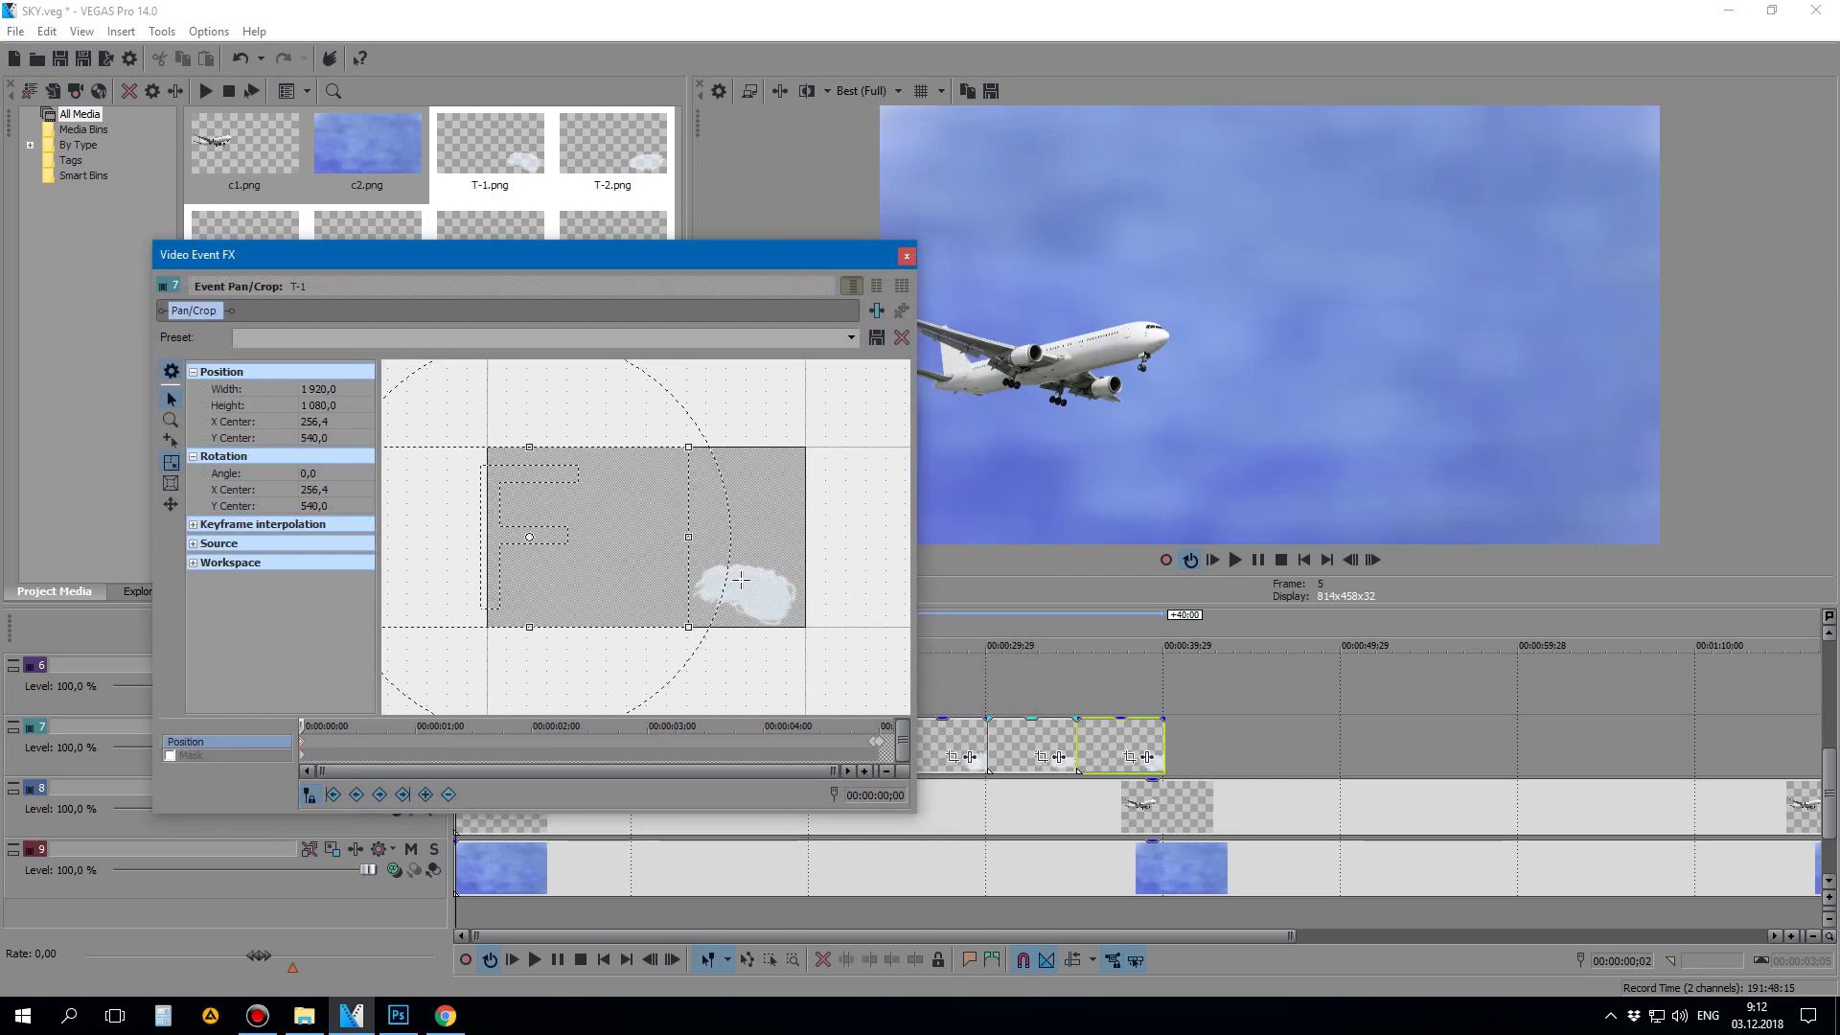
Step: Compare T-1's closing position keyframes and remove the extra one at 00:00:04;28
left_click(872, 750)
left_click(880, 749)
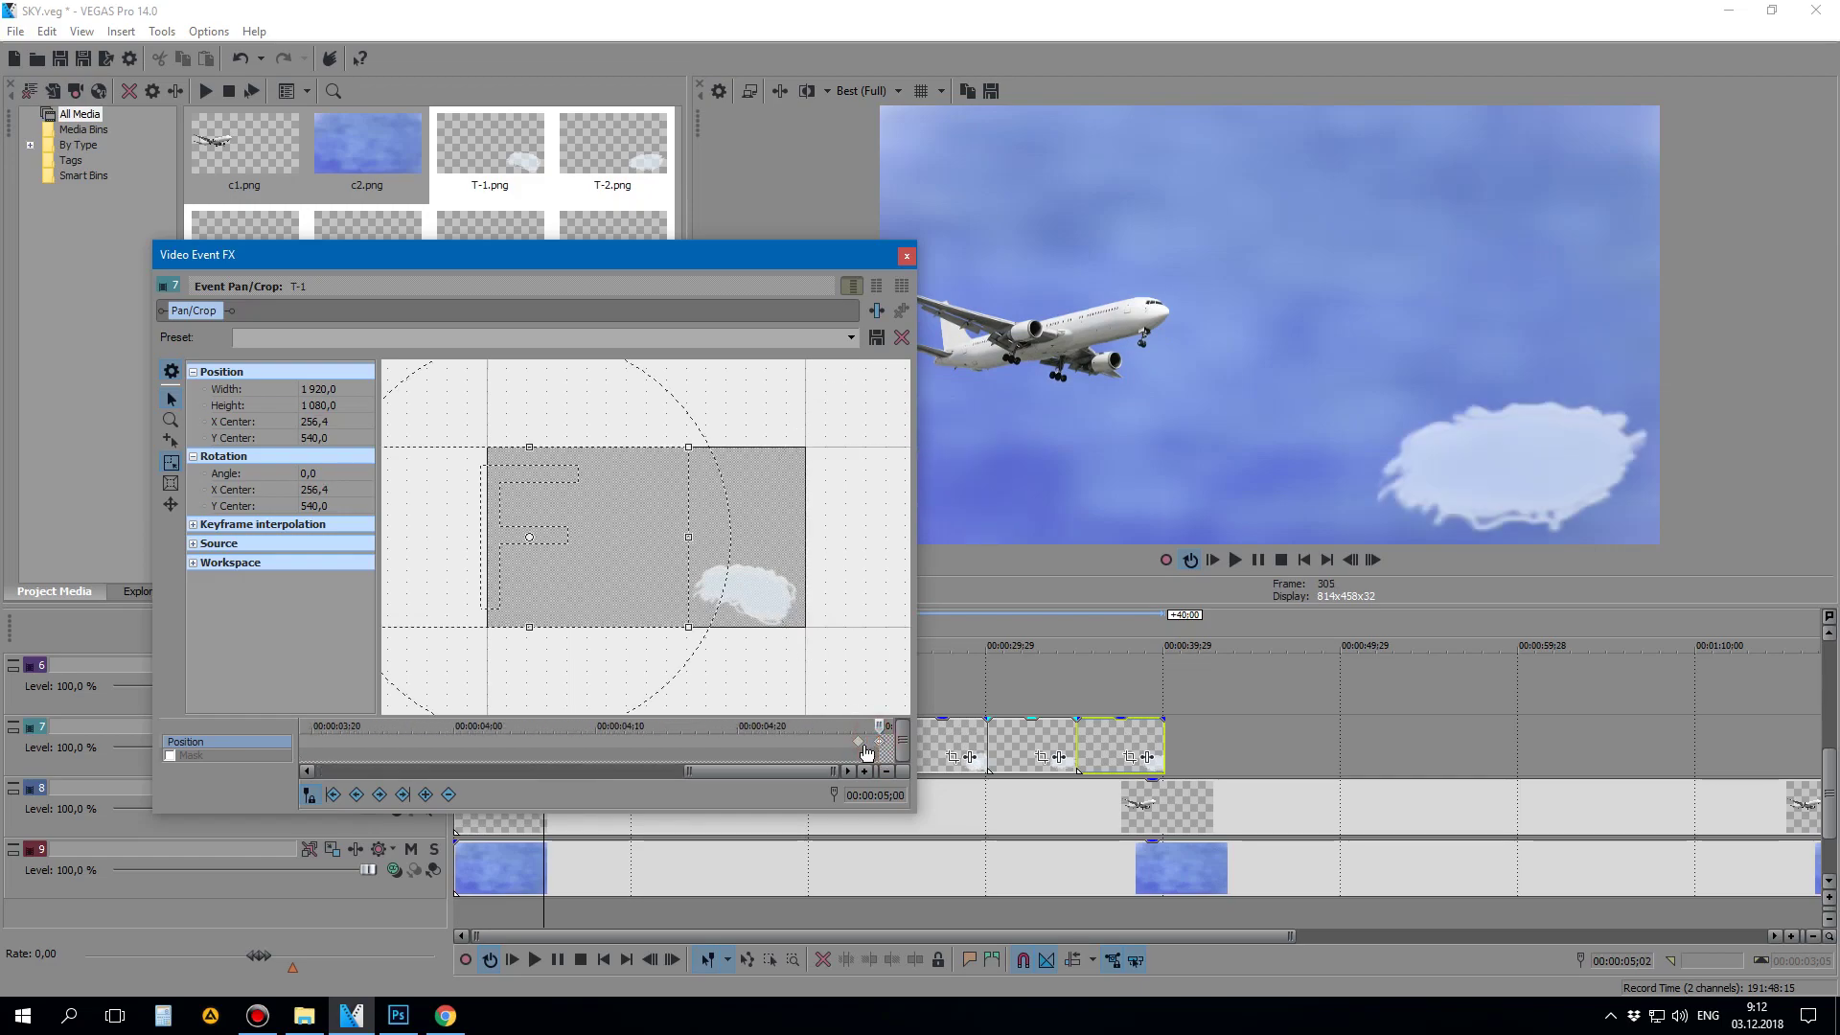
key("Home")
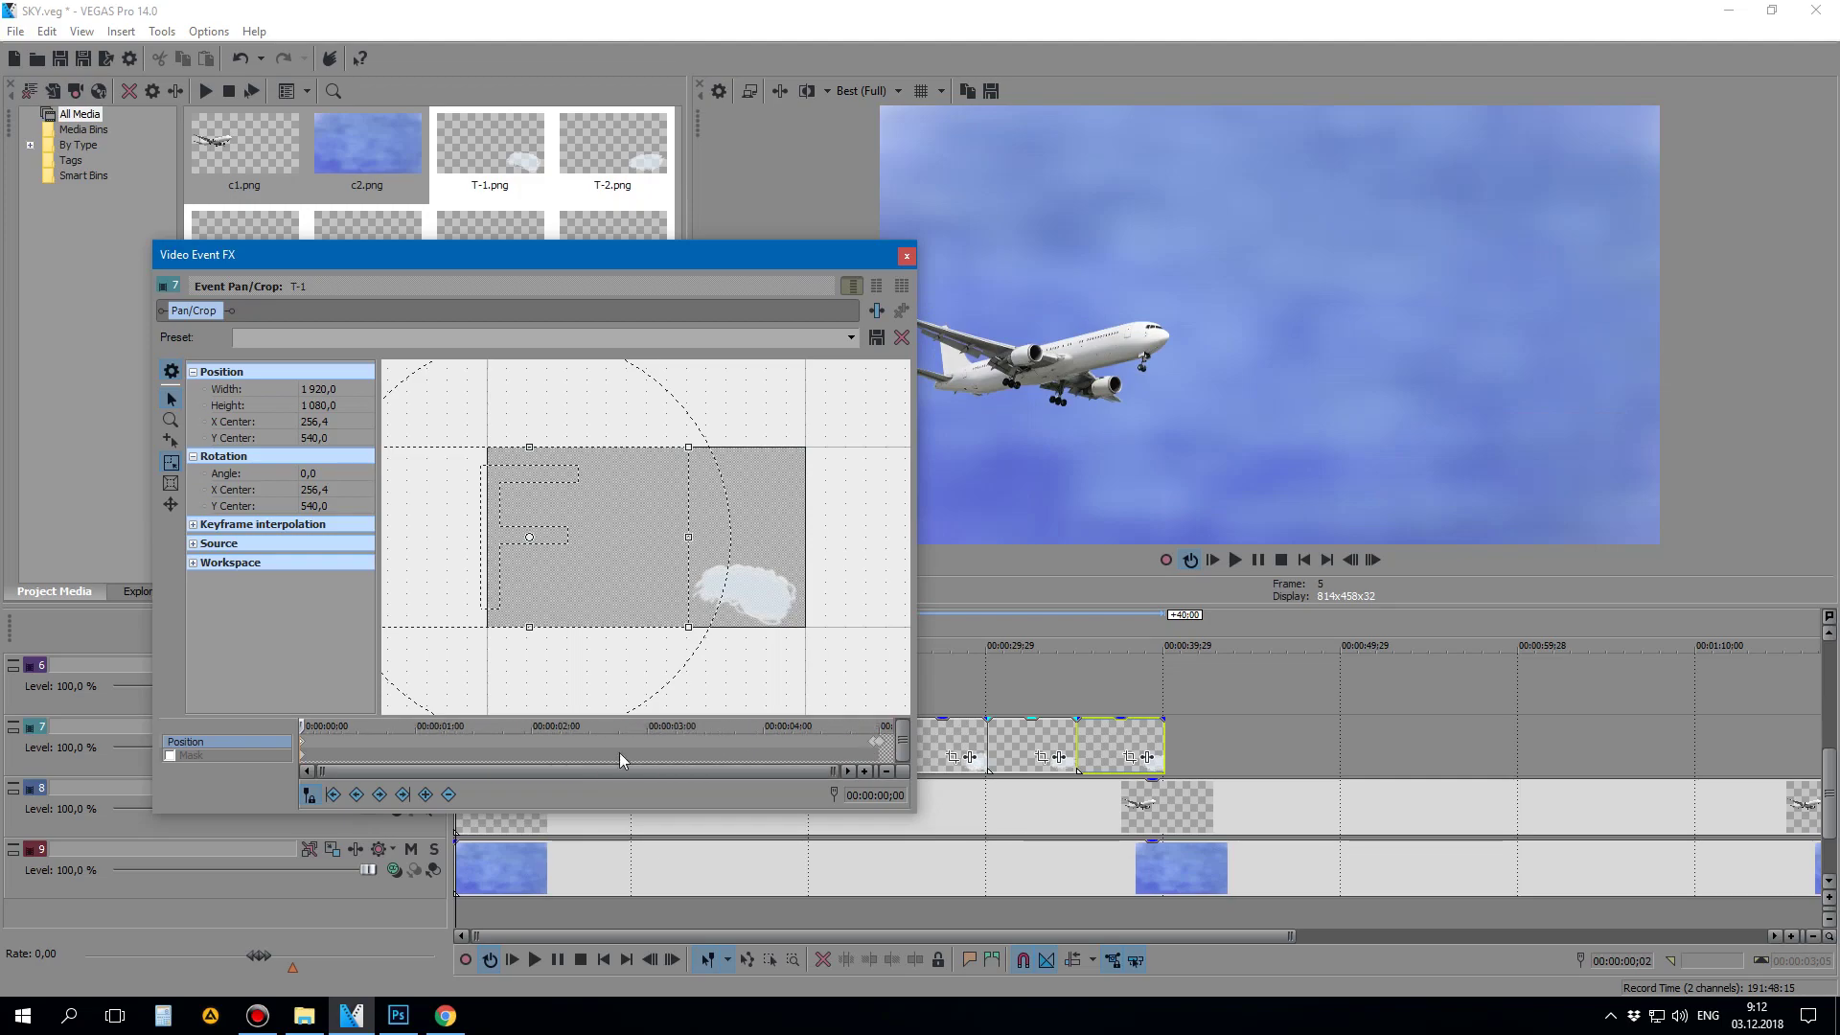
left_click(875, 752)
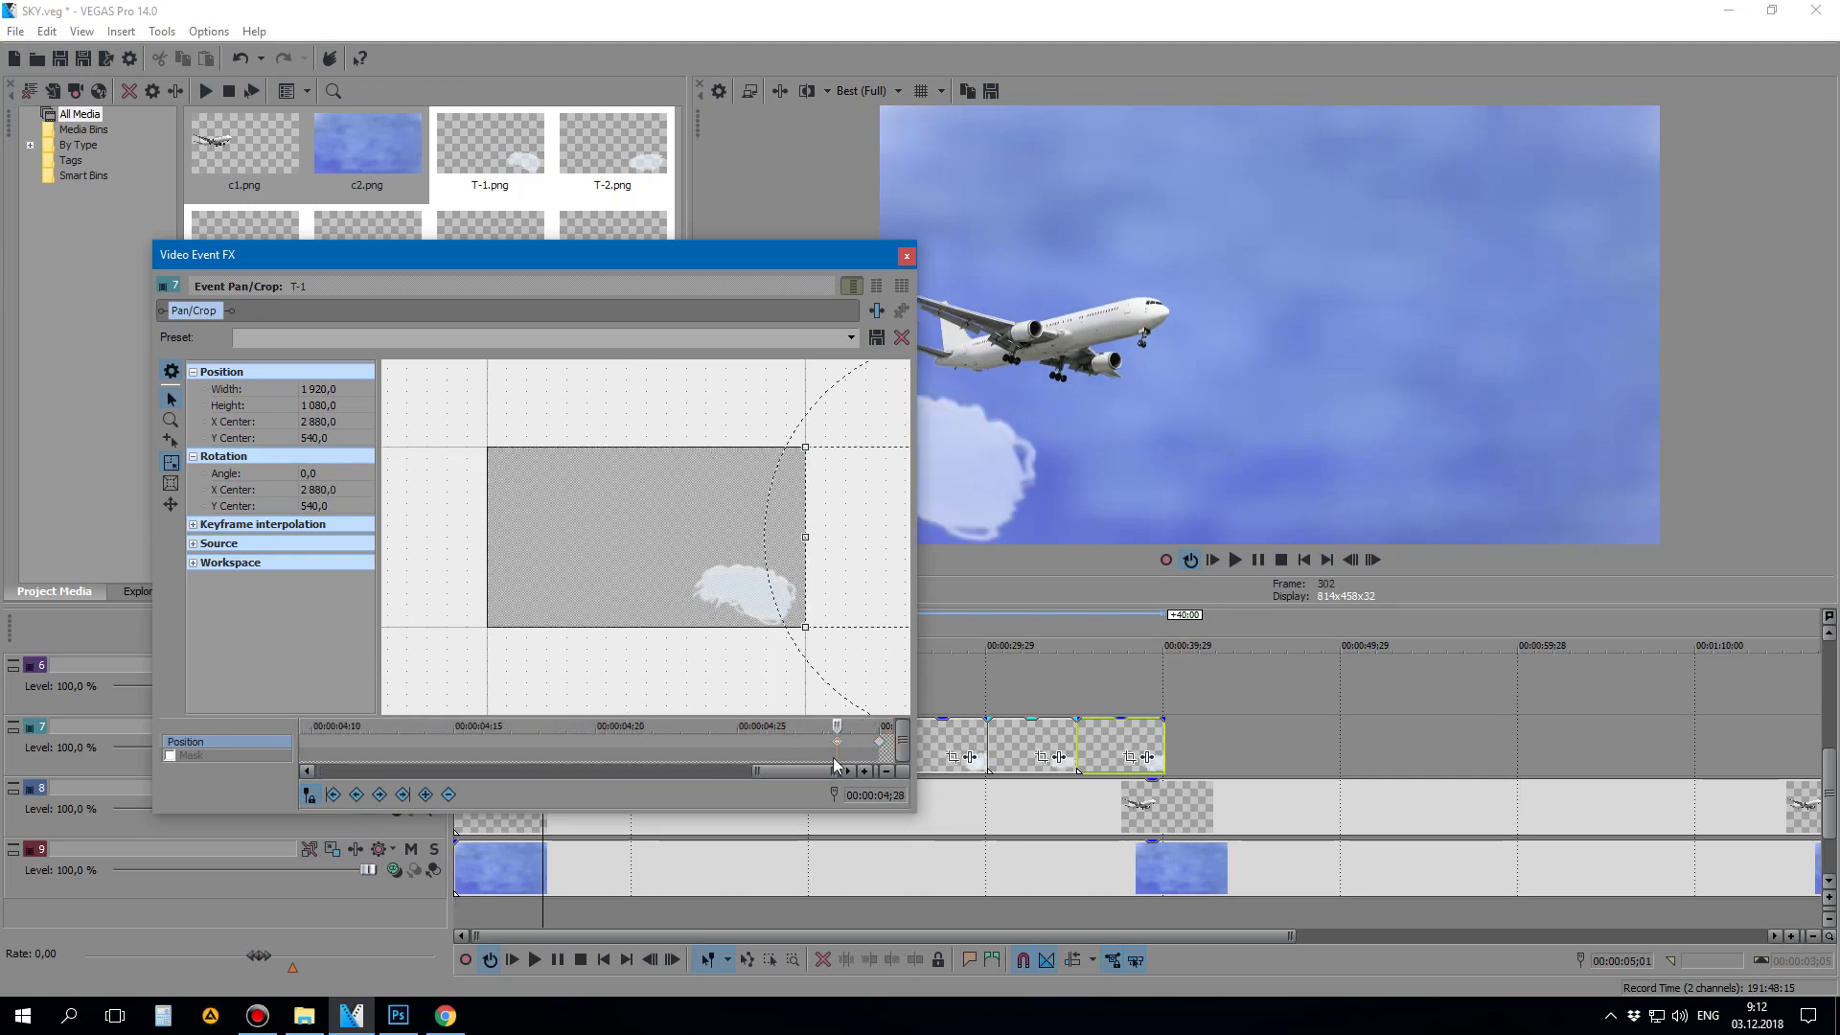
left_click(879, 745)
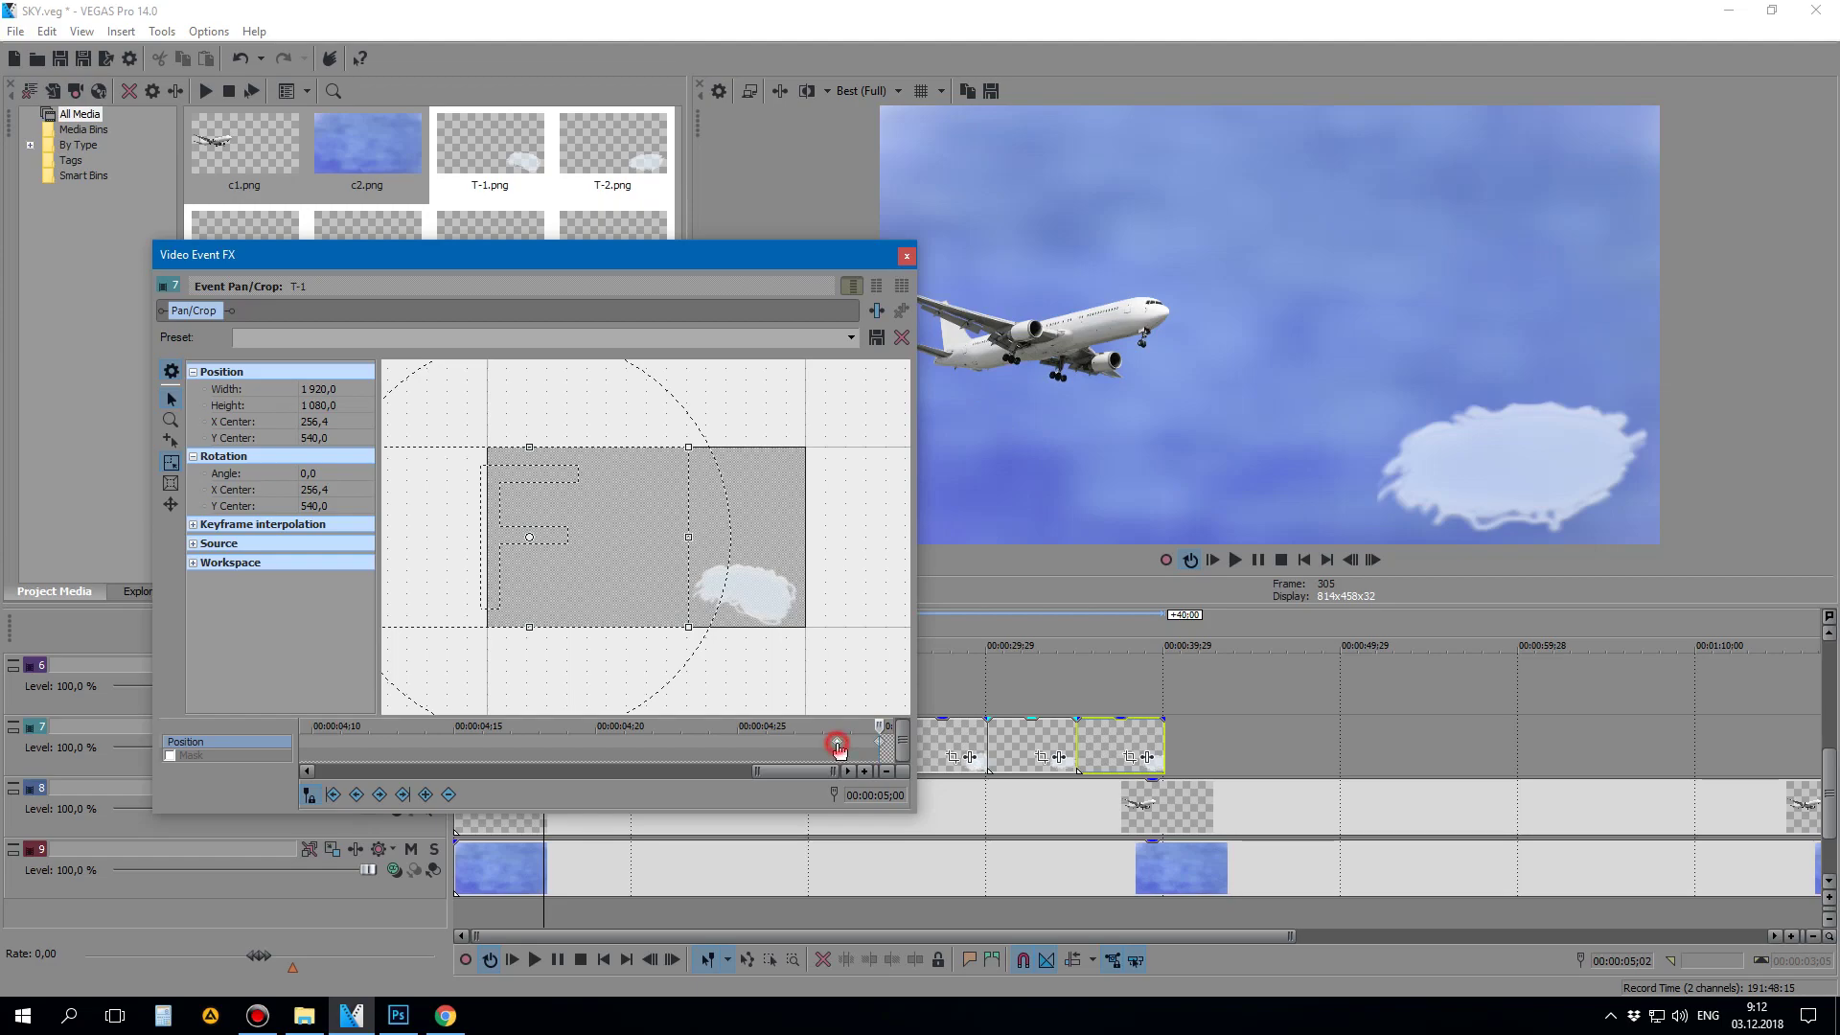
left_click(836, 747)
Step: Shift T-1's frame at the 00:00:05;00 keyframe to X Center 2880, and close the Pan/Crop window
left_click(881, 751)
key("Right")
key("Right")
key("Right")
key("Right")
key("Right")
key("Right")
key("Right")
key("Right")
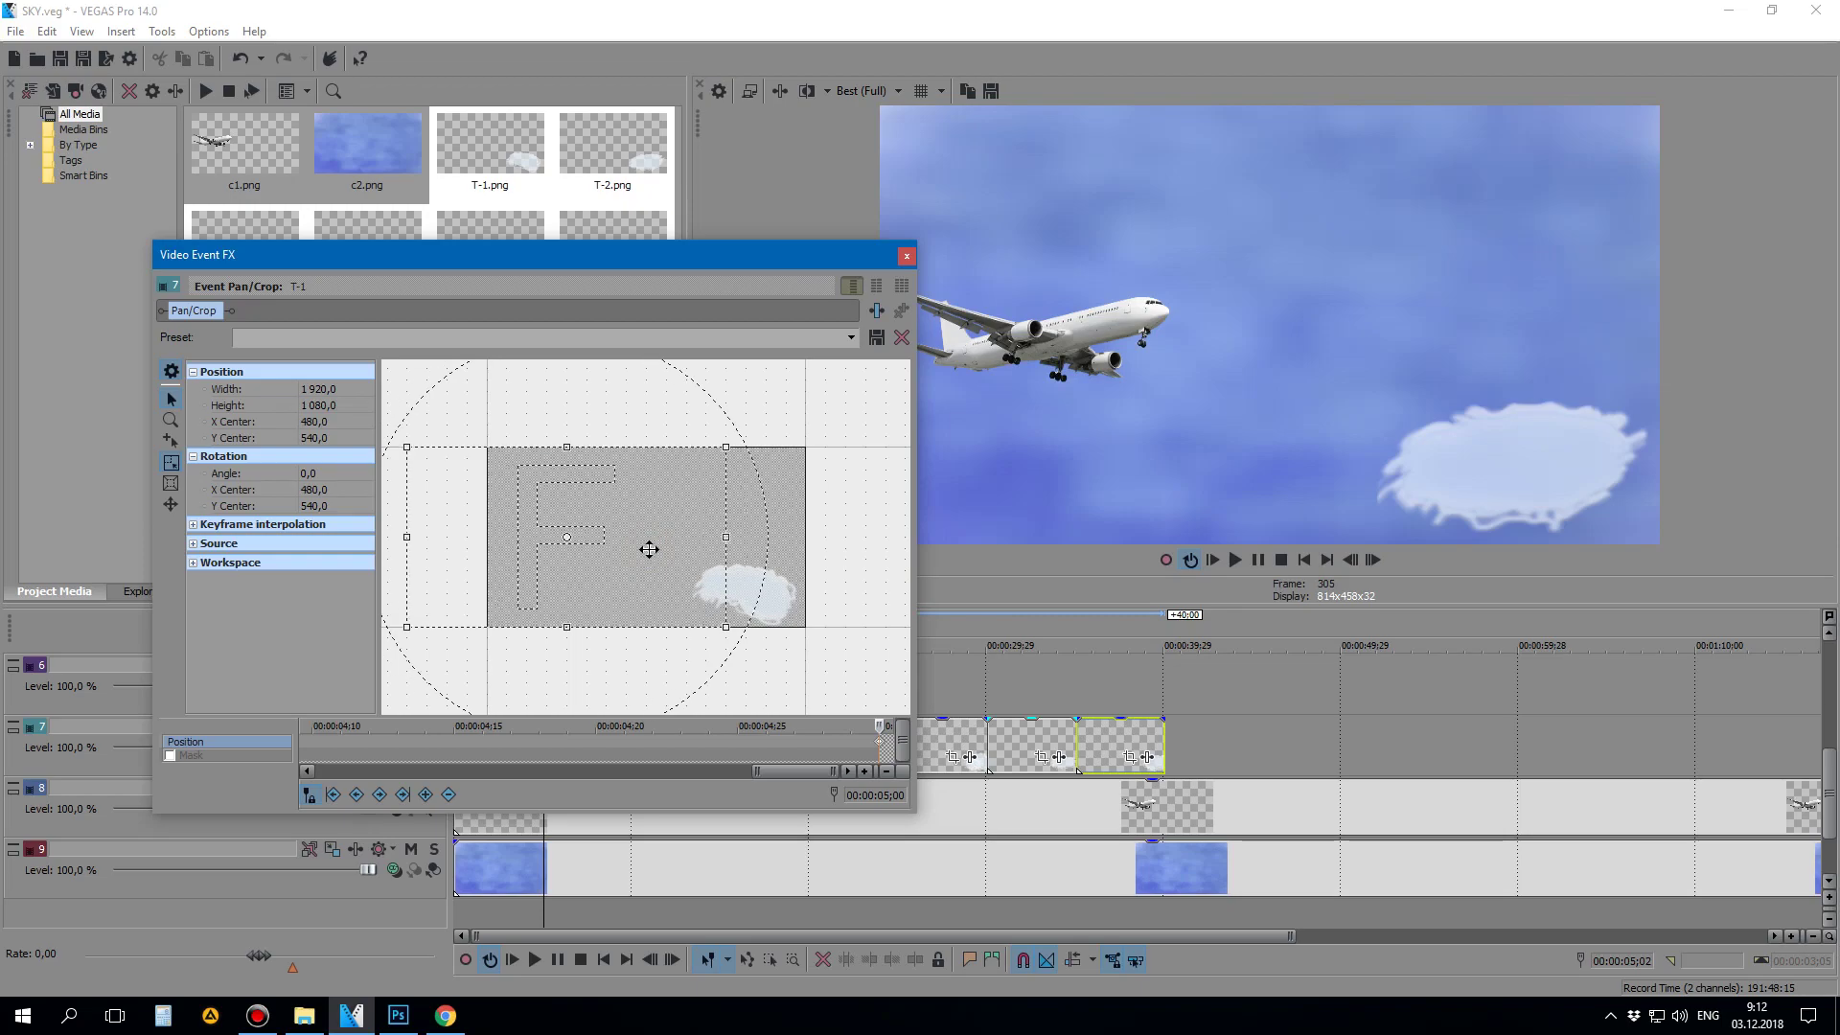
key("Right")
key("Right")
key("Right")
key("Right")
key("Right")
key("Right")
key("Right")
key("Right")
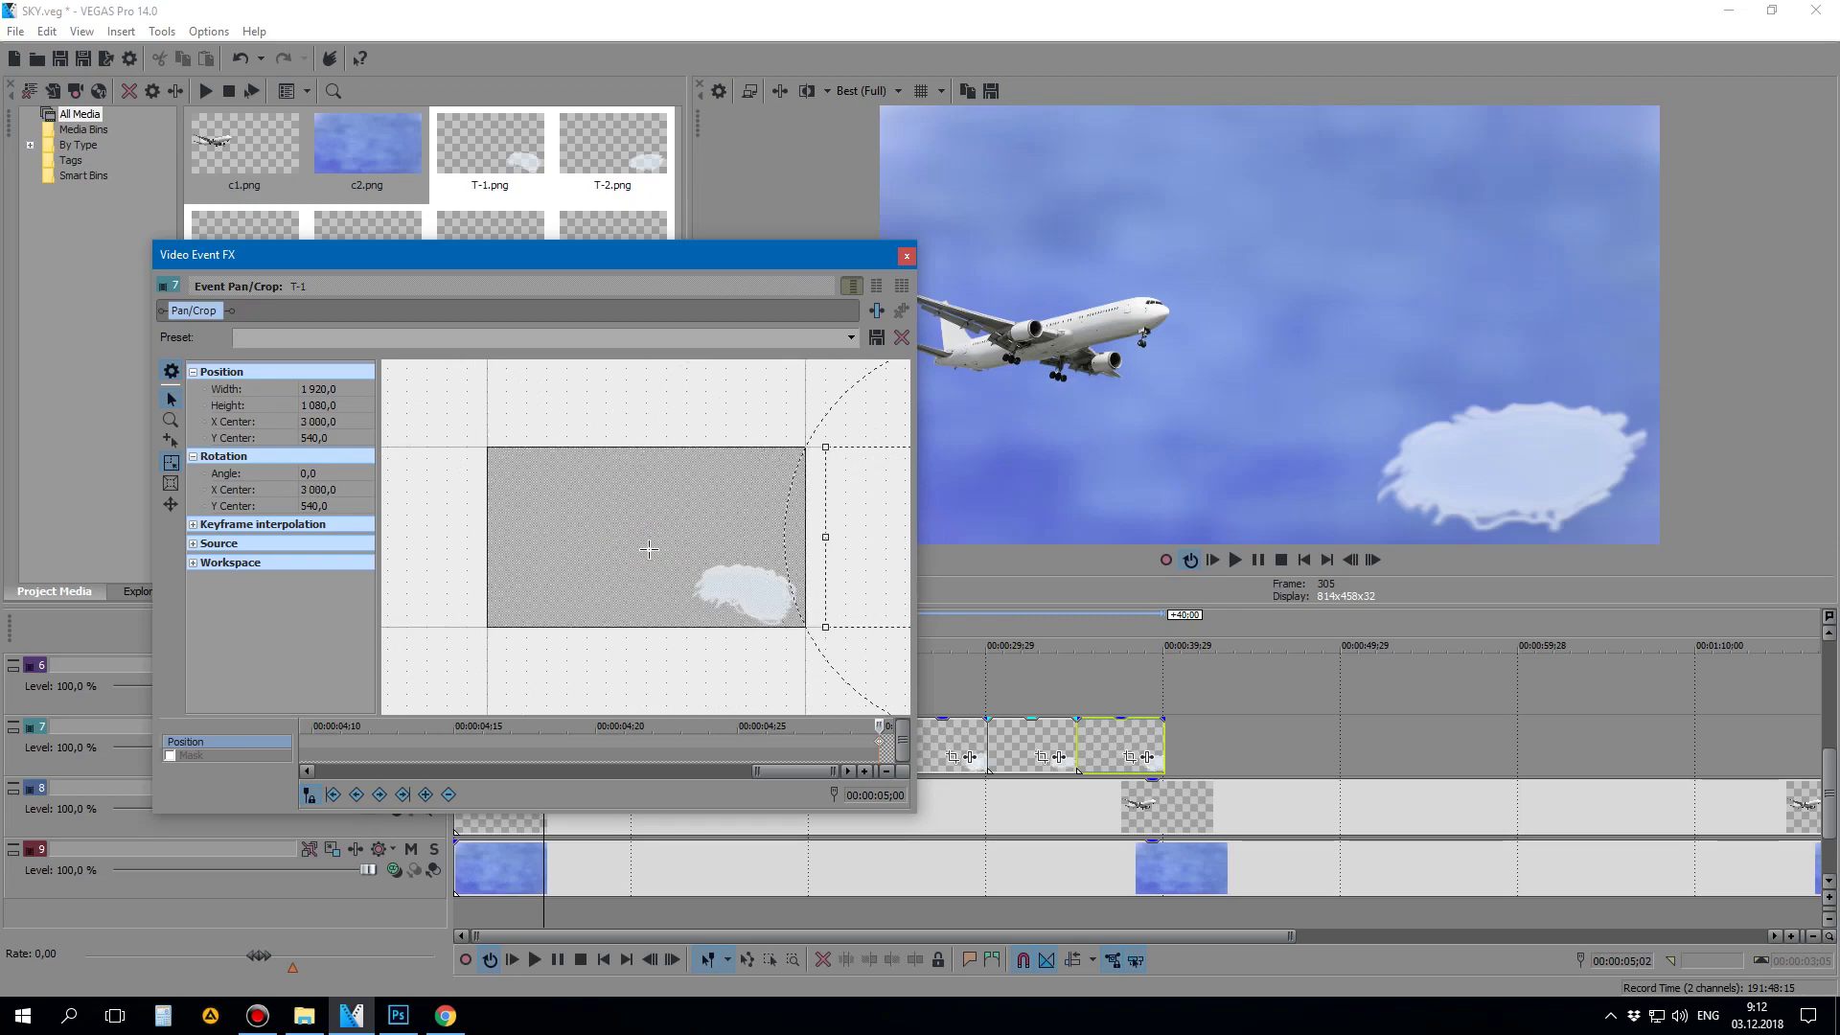
scroll(466, 740, "down", 5)
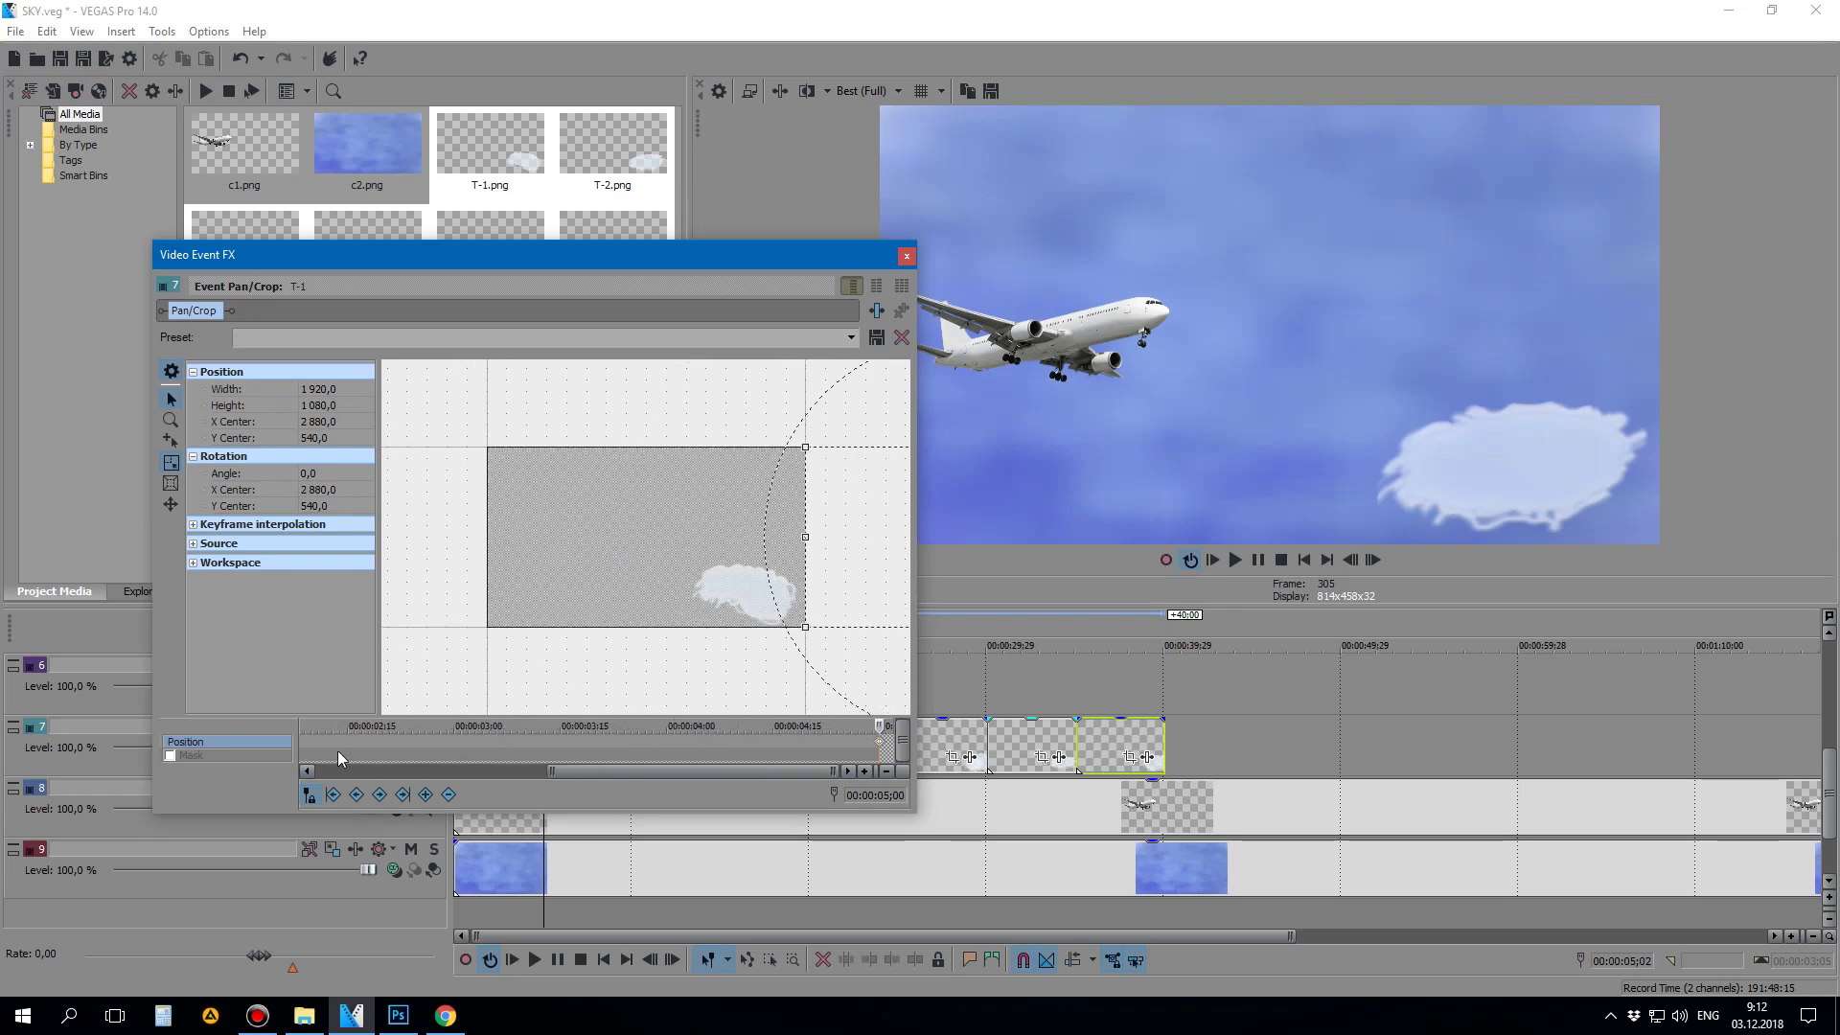
left_click(906, 256)
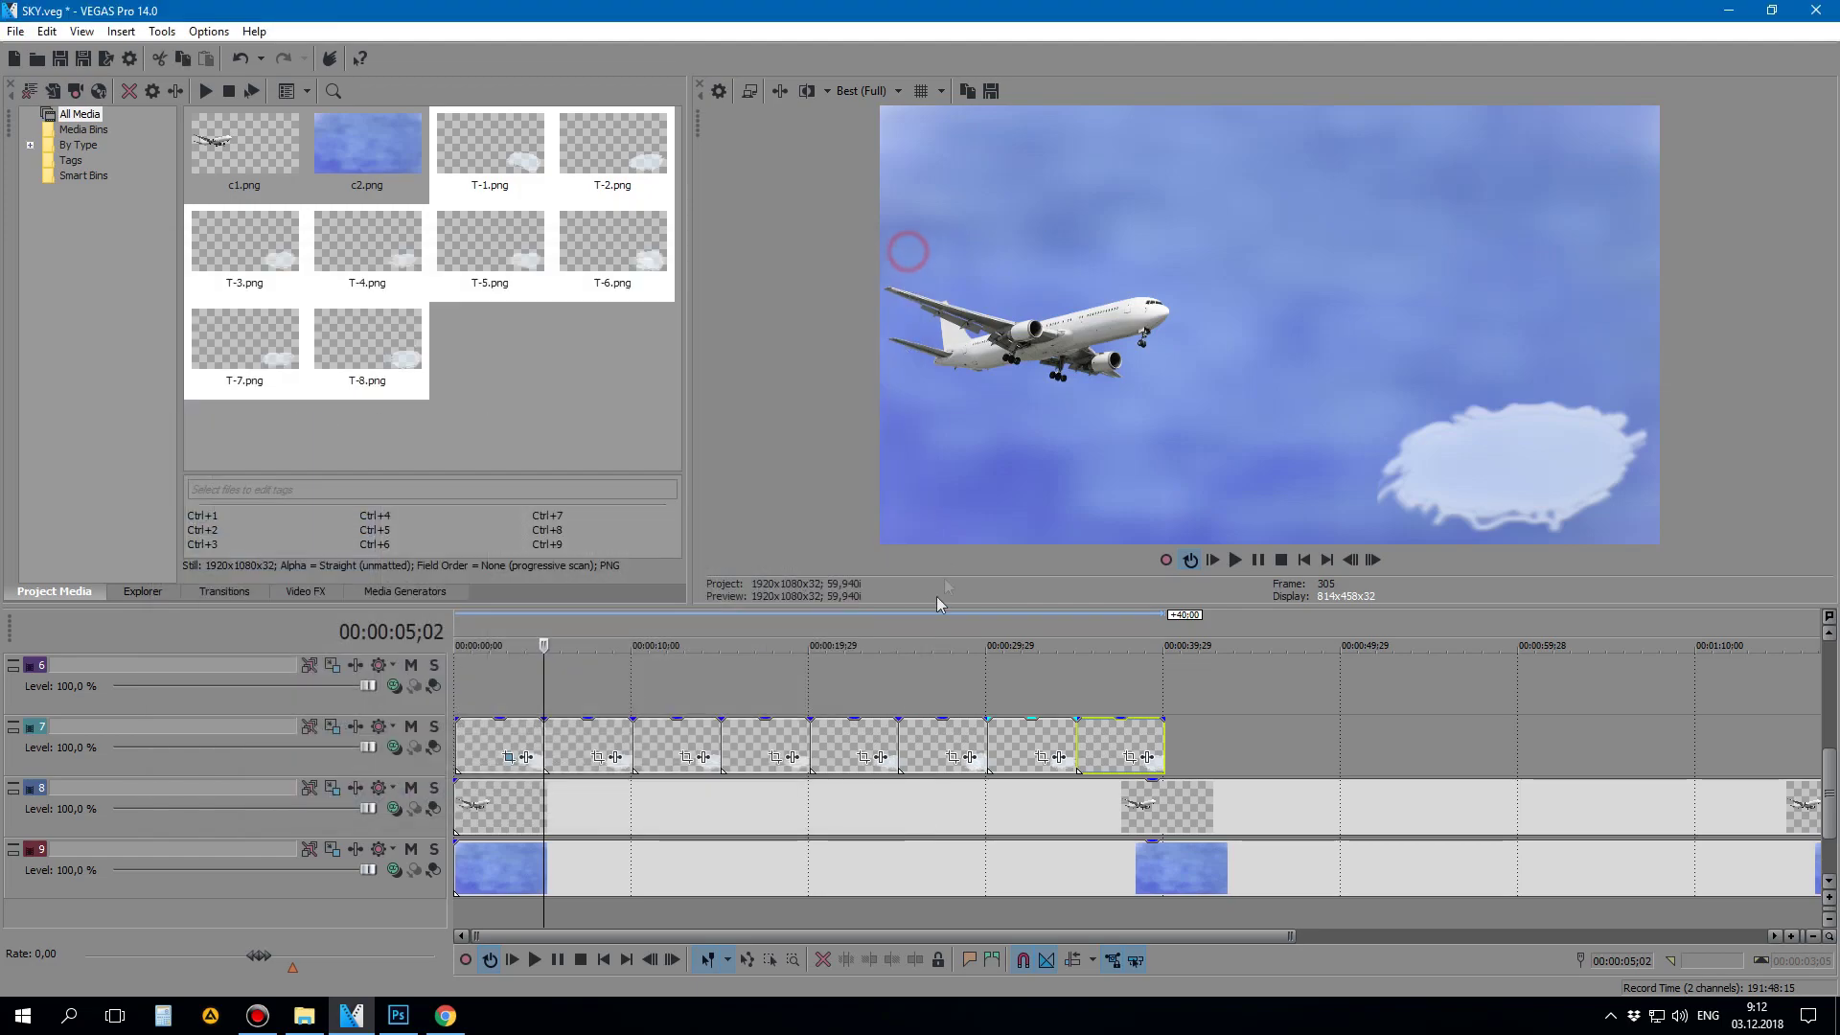
Step: Play back T-1's cloud drift from the start of the timeline
left_click(460, 618)
left_click(1235, 559)
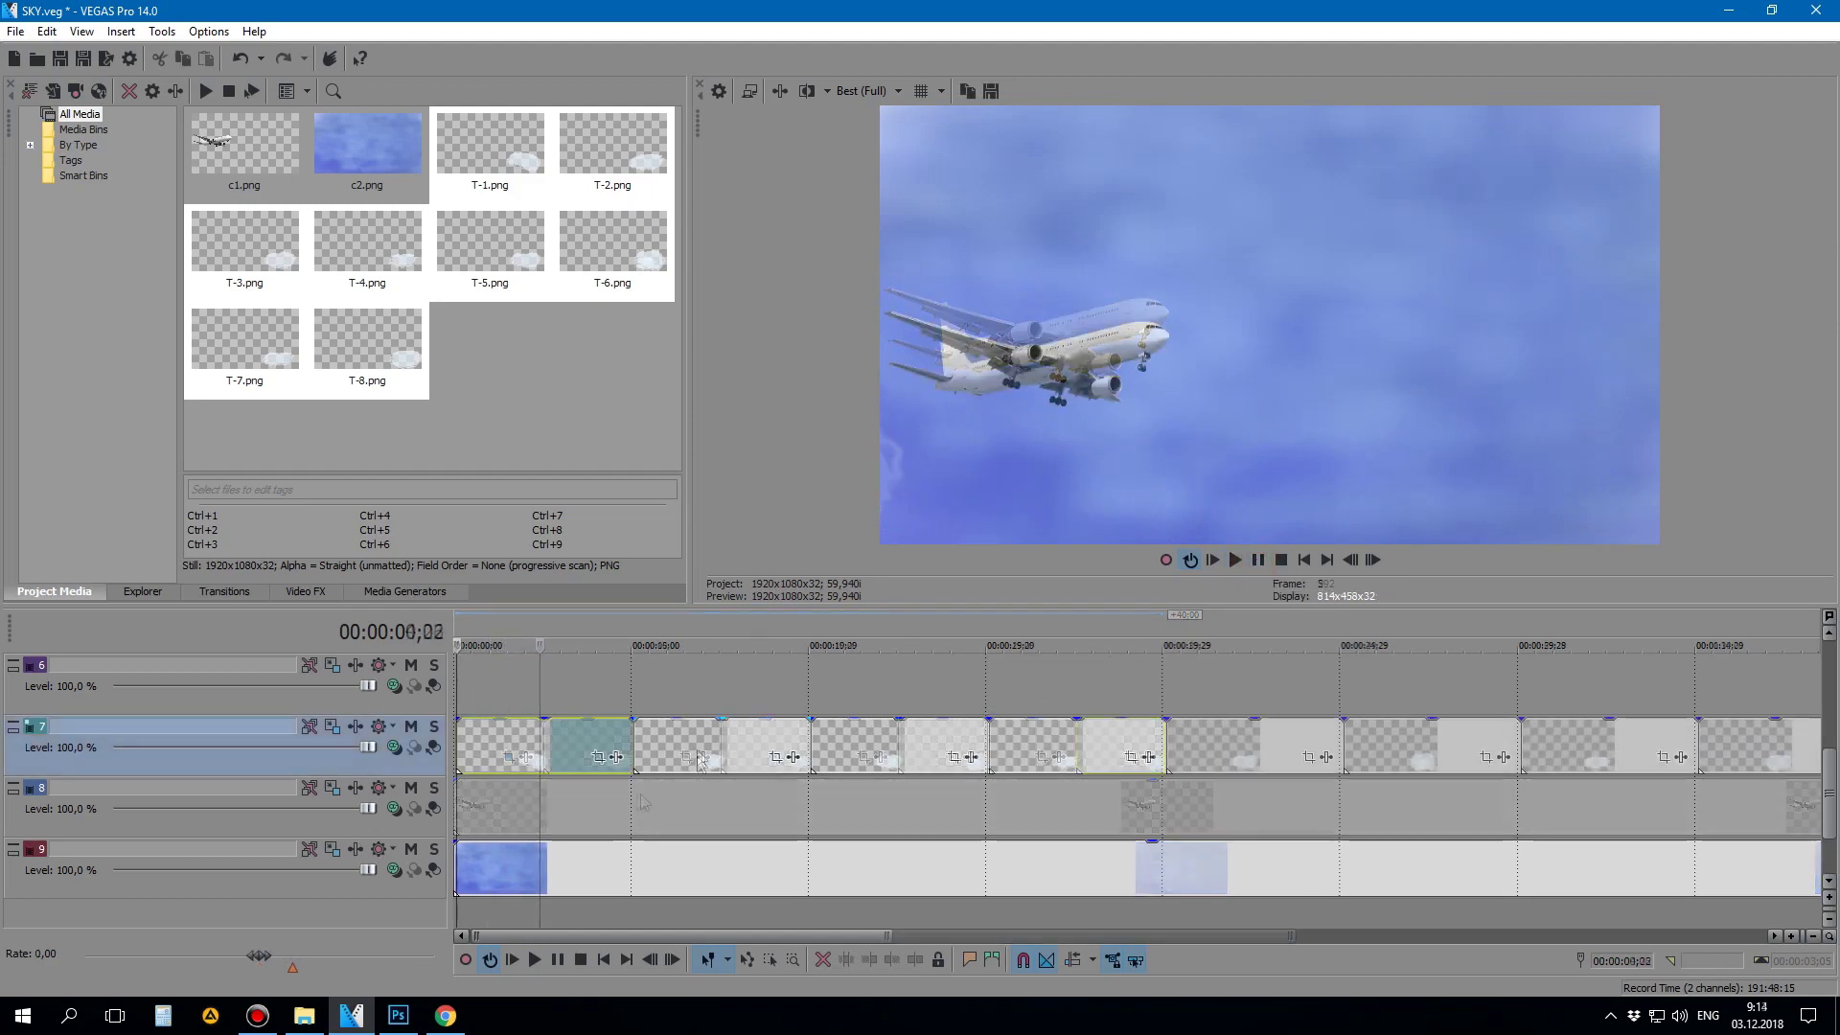
Step: Apply T-1's Pan/Crop position keyframes to the T-2 and T-3 events, with the opening keyframe at X Center 256.4 and Y Center 540
left_click(709, 760)
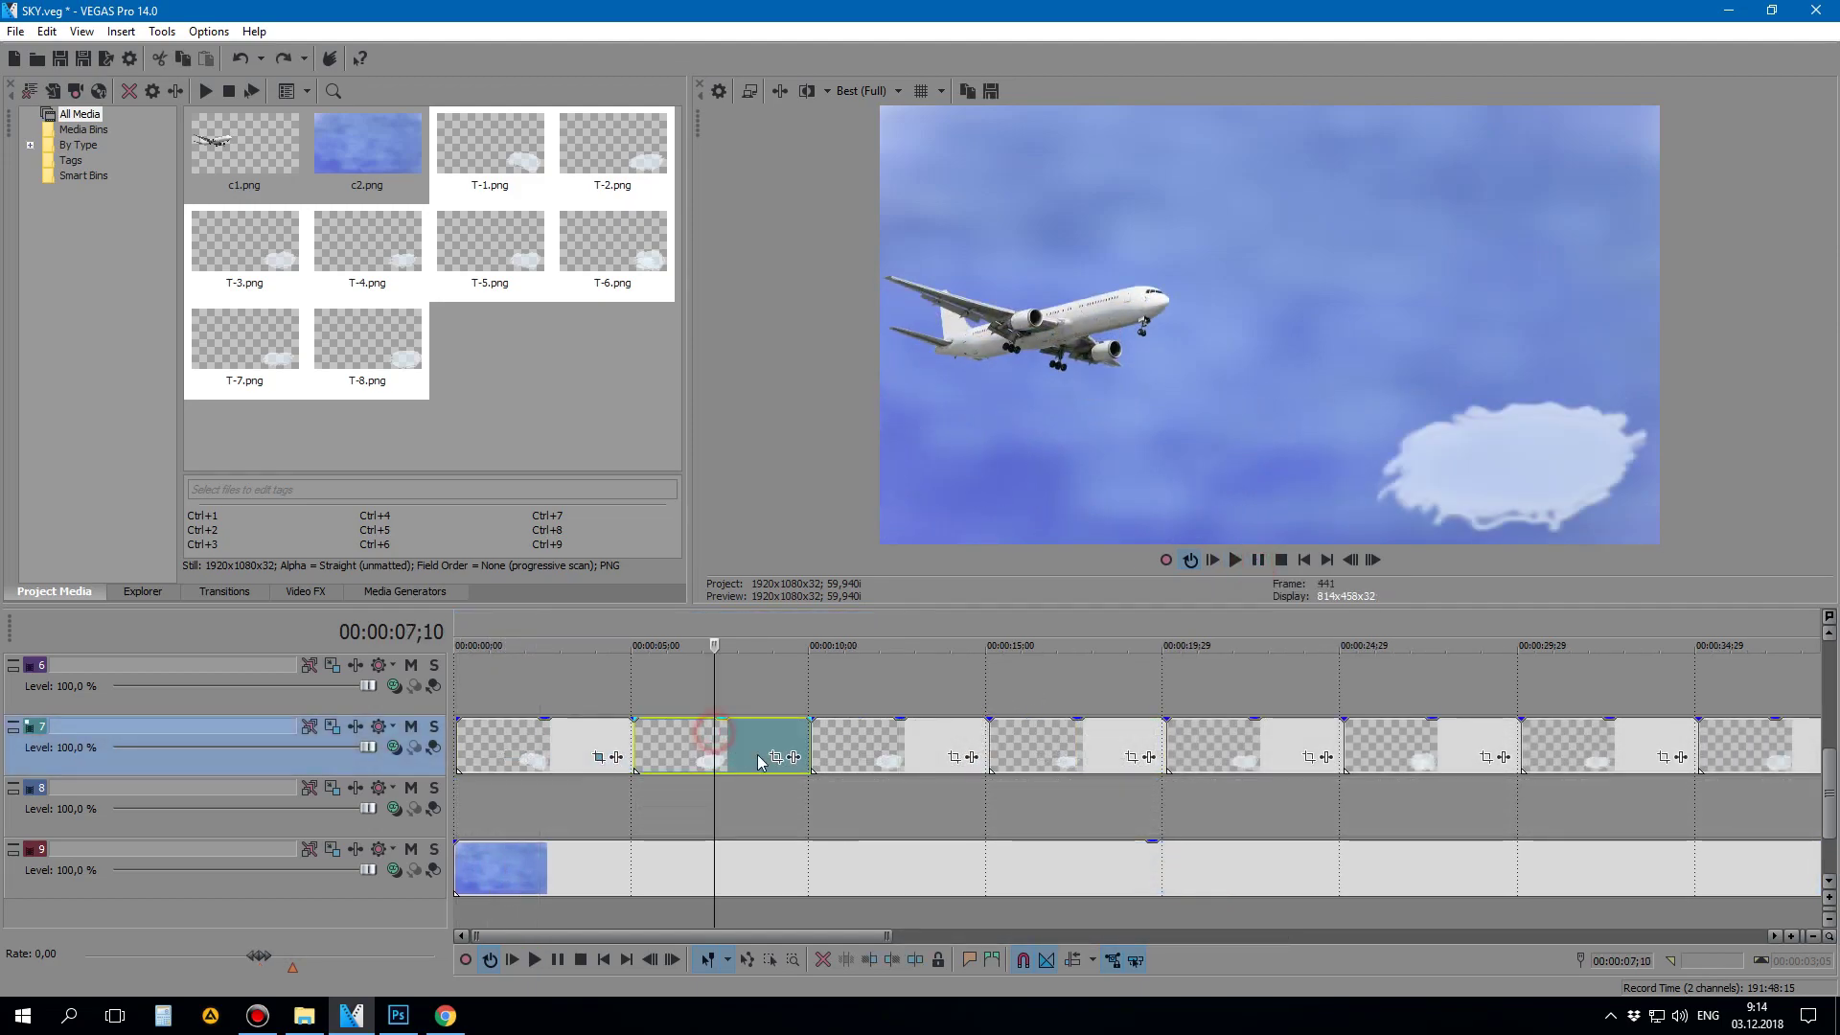
left_click(774, 756)
left_click(305, 745)
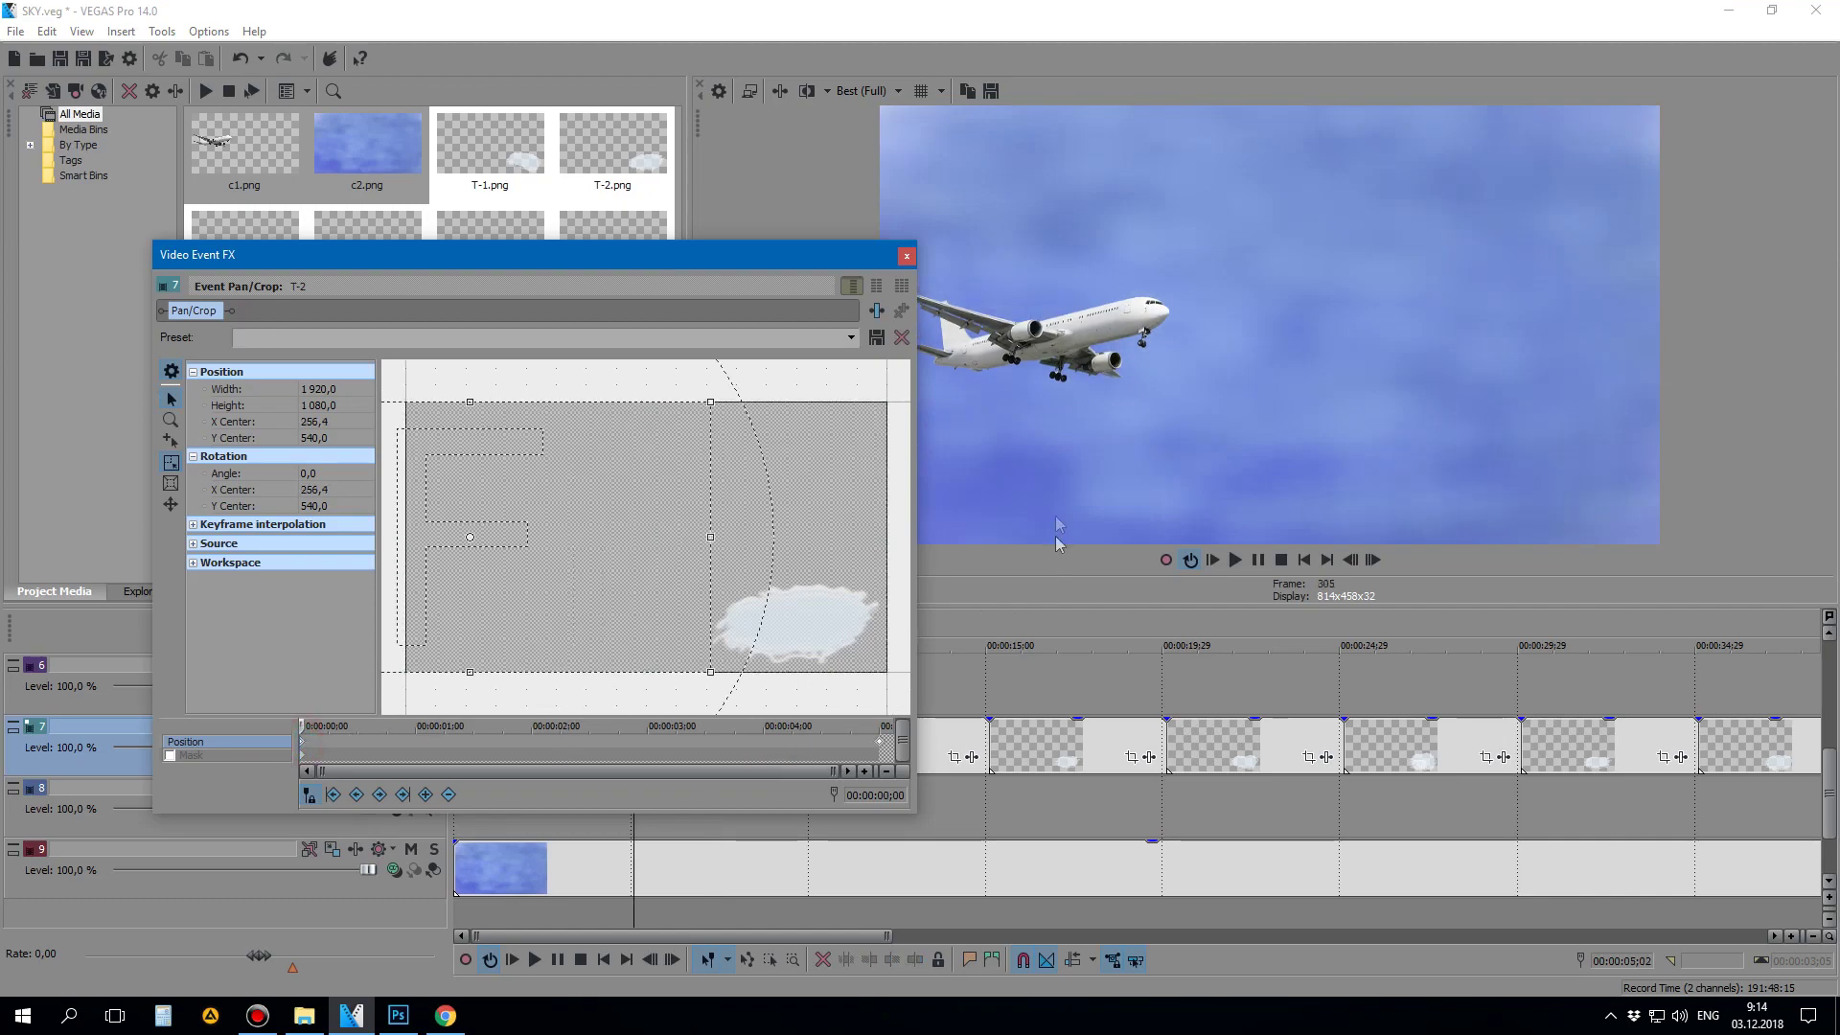
left_click(906, 255)
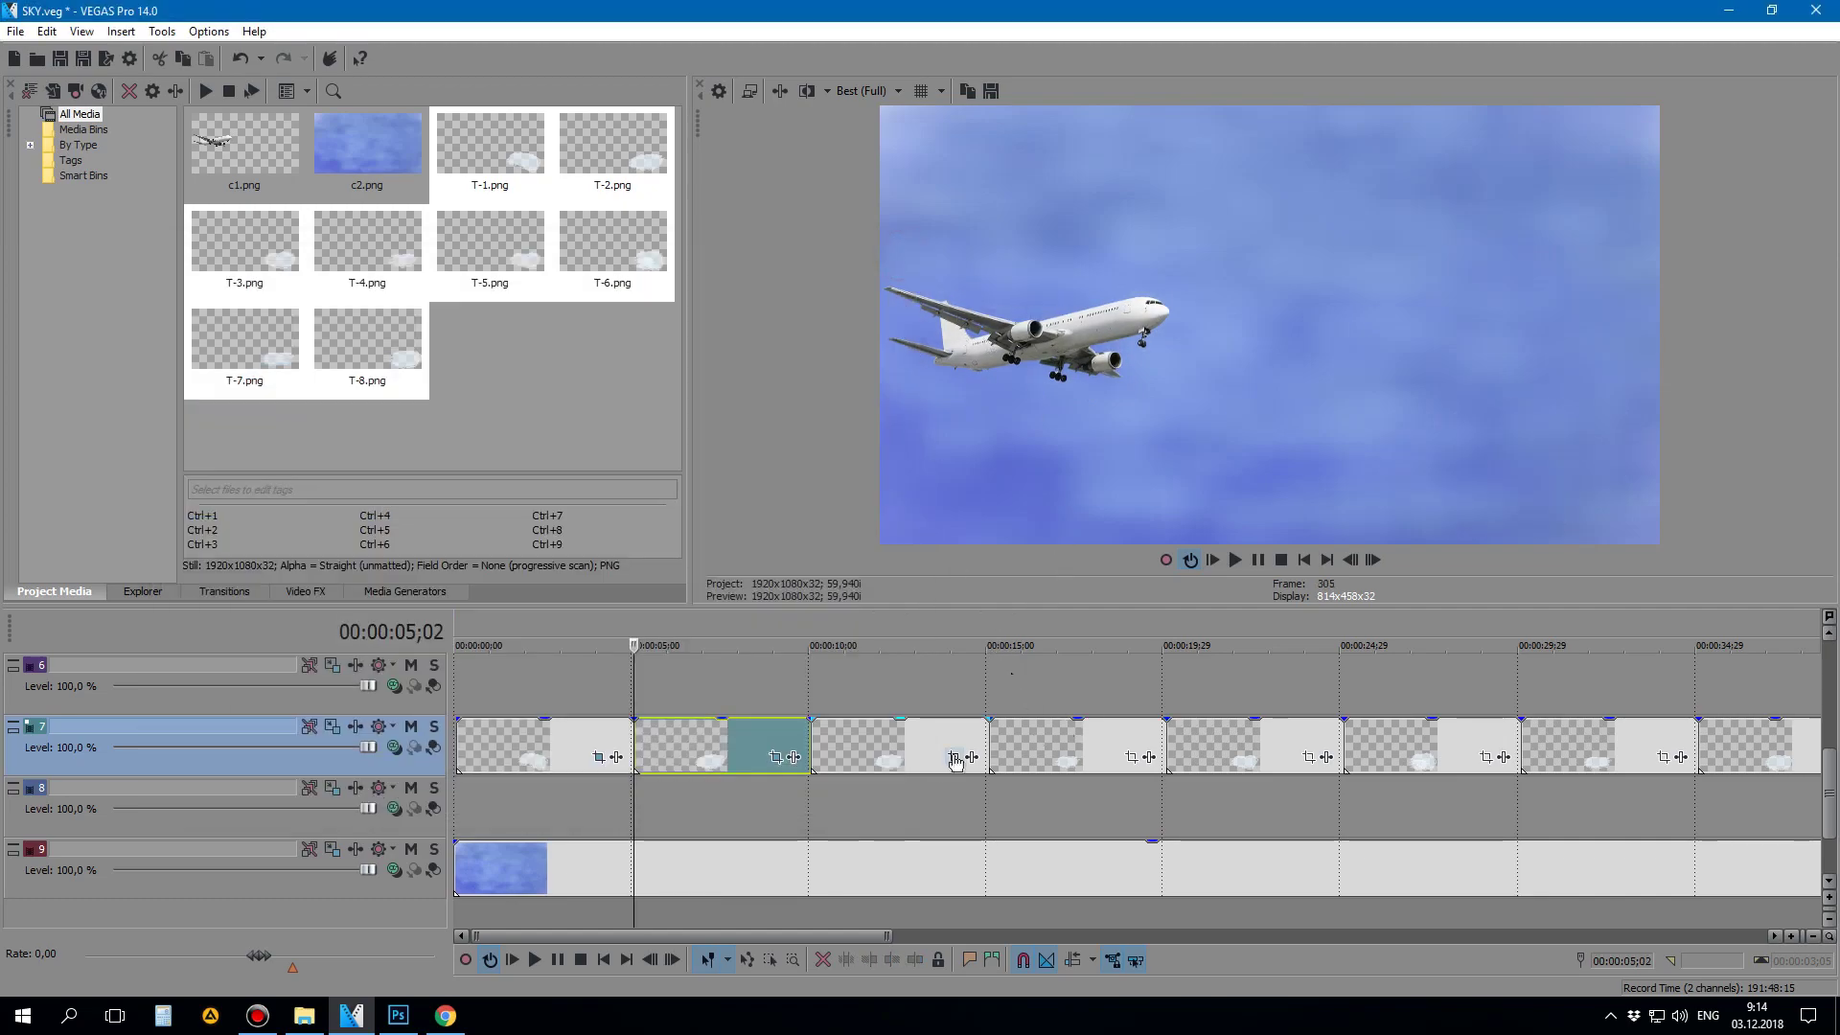
left_click(955, 757)
left_click(302, 747)
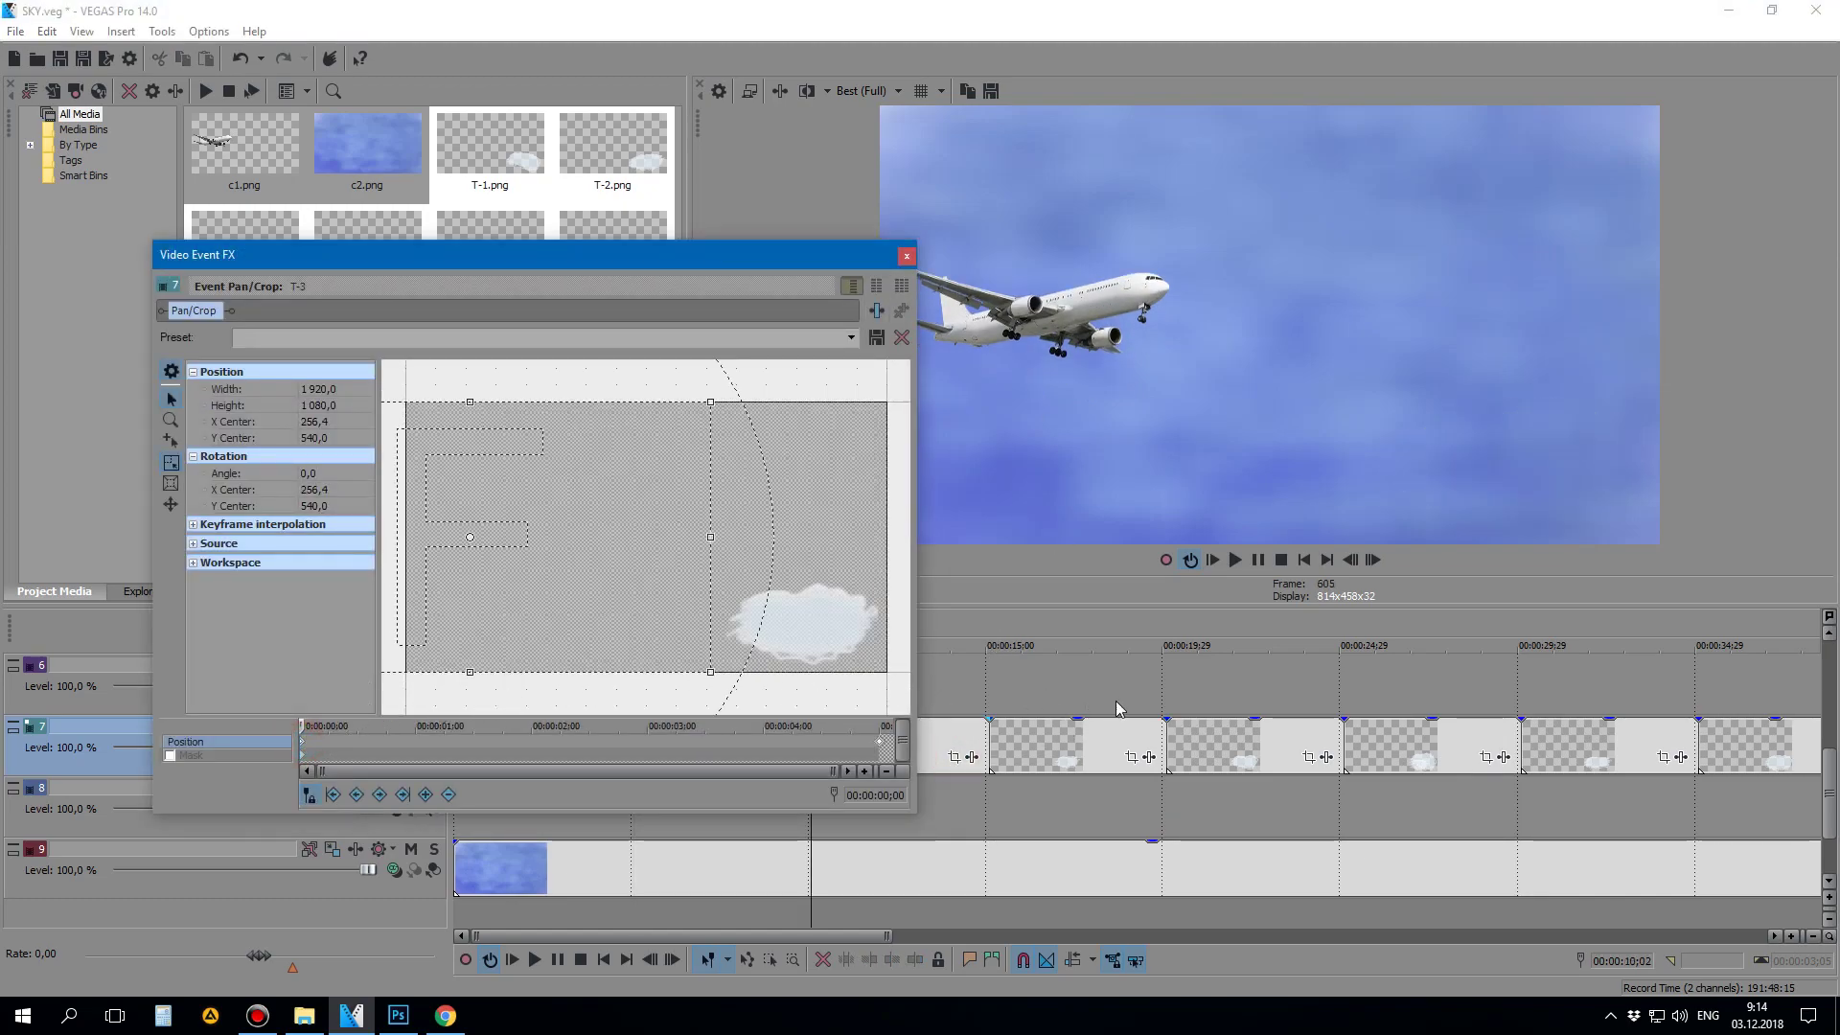
left_click(906, 255)
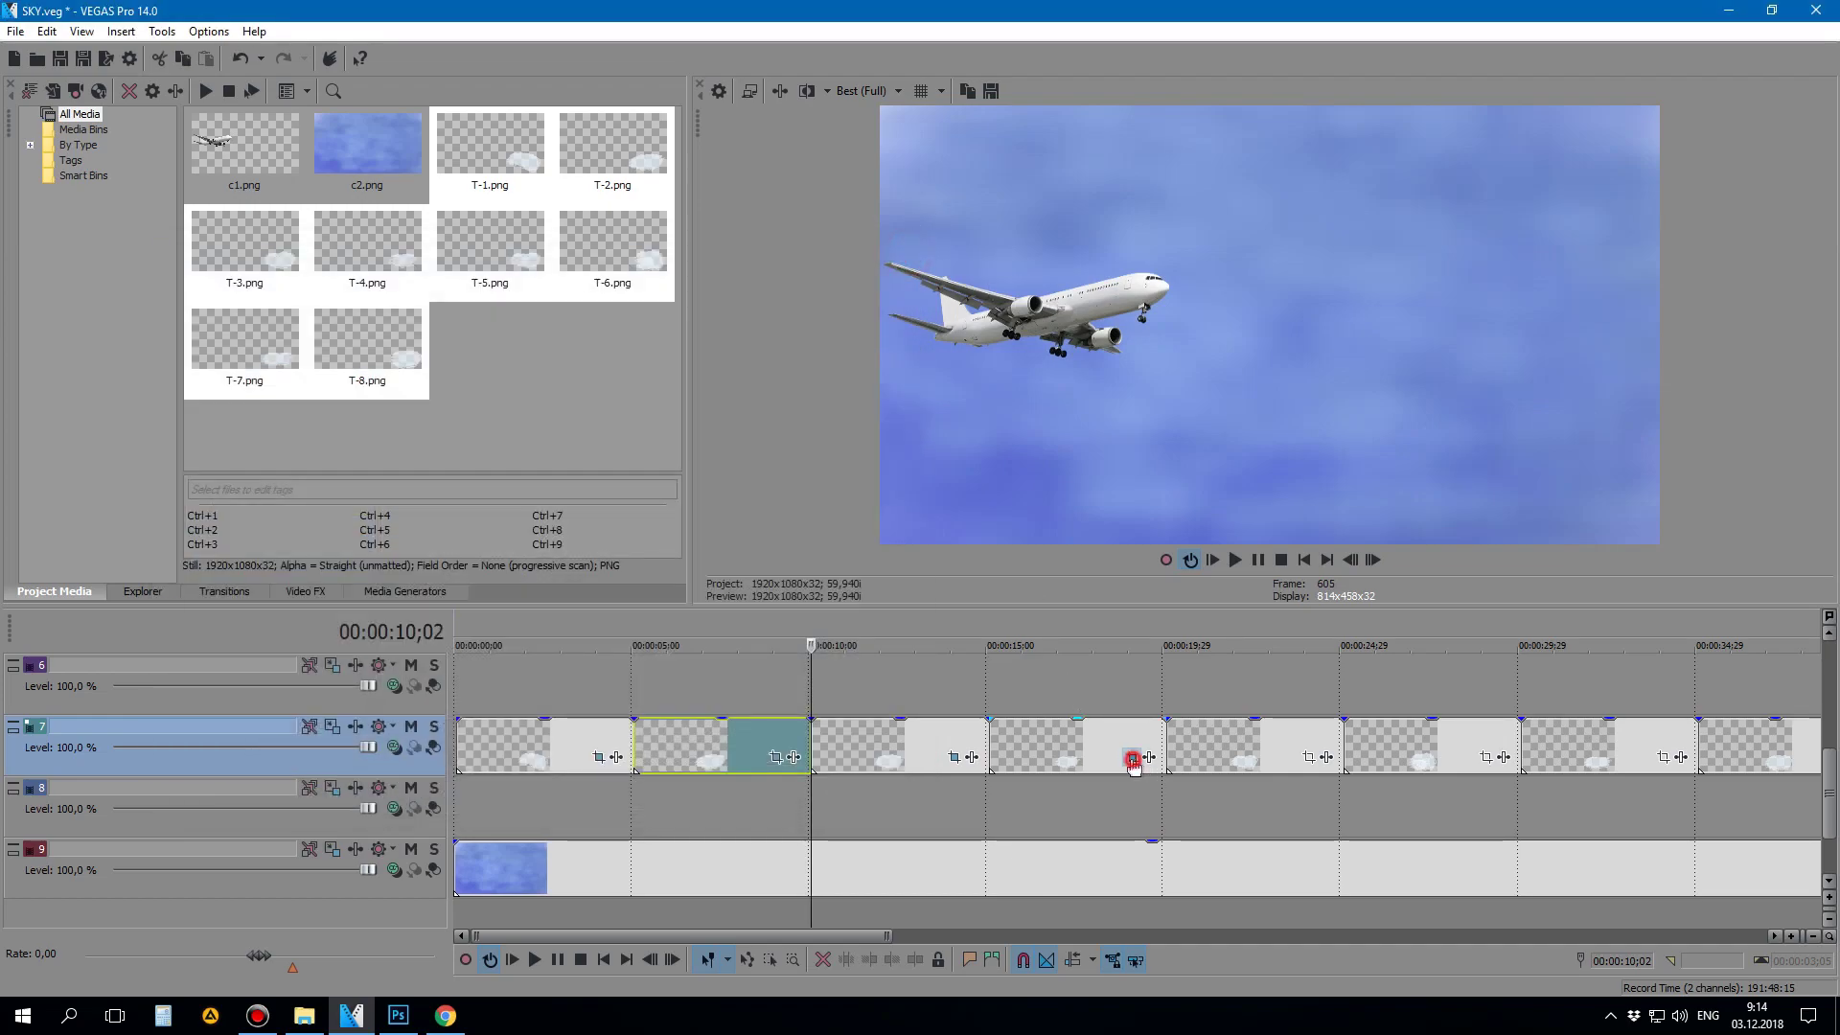
Step: Apply the same Pan/Crop position keyframes to the T-4, T-5 and T-6 events on track 7
left_click(1133, 758)
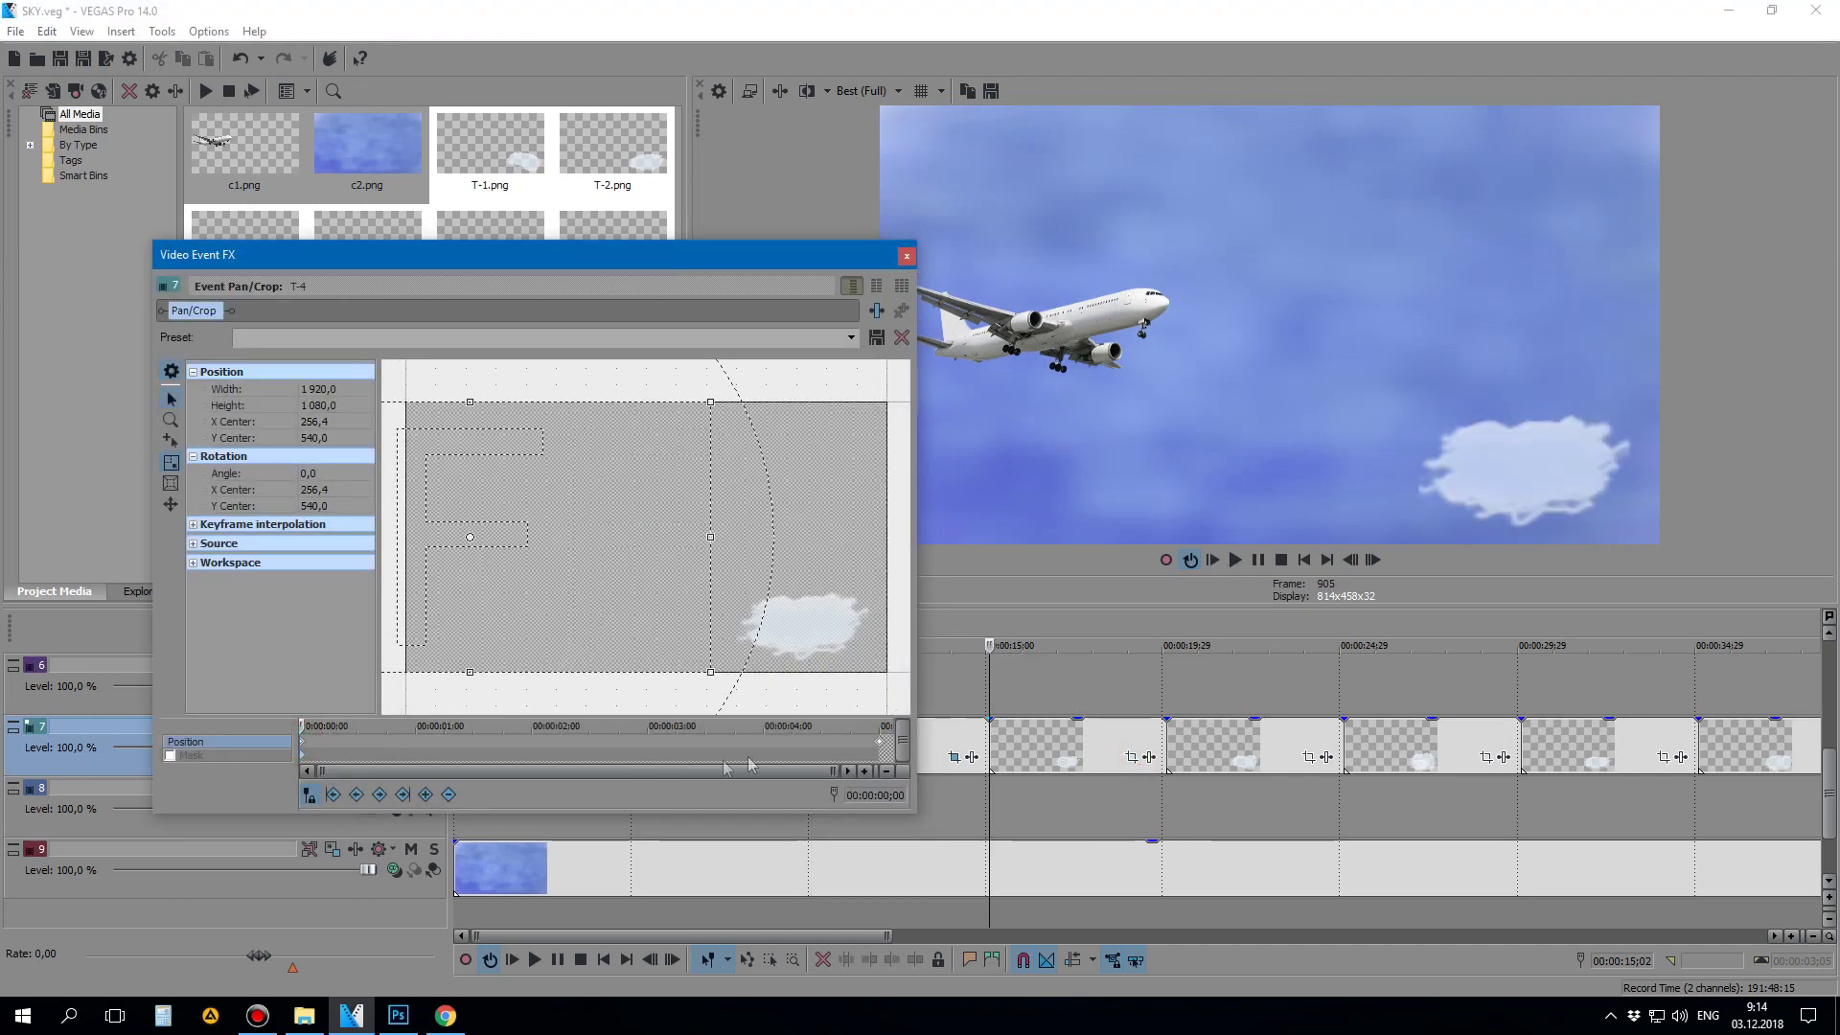
left_click(907, 255)
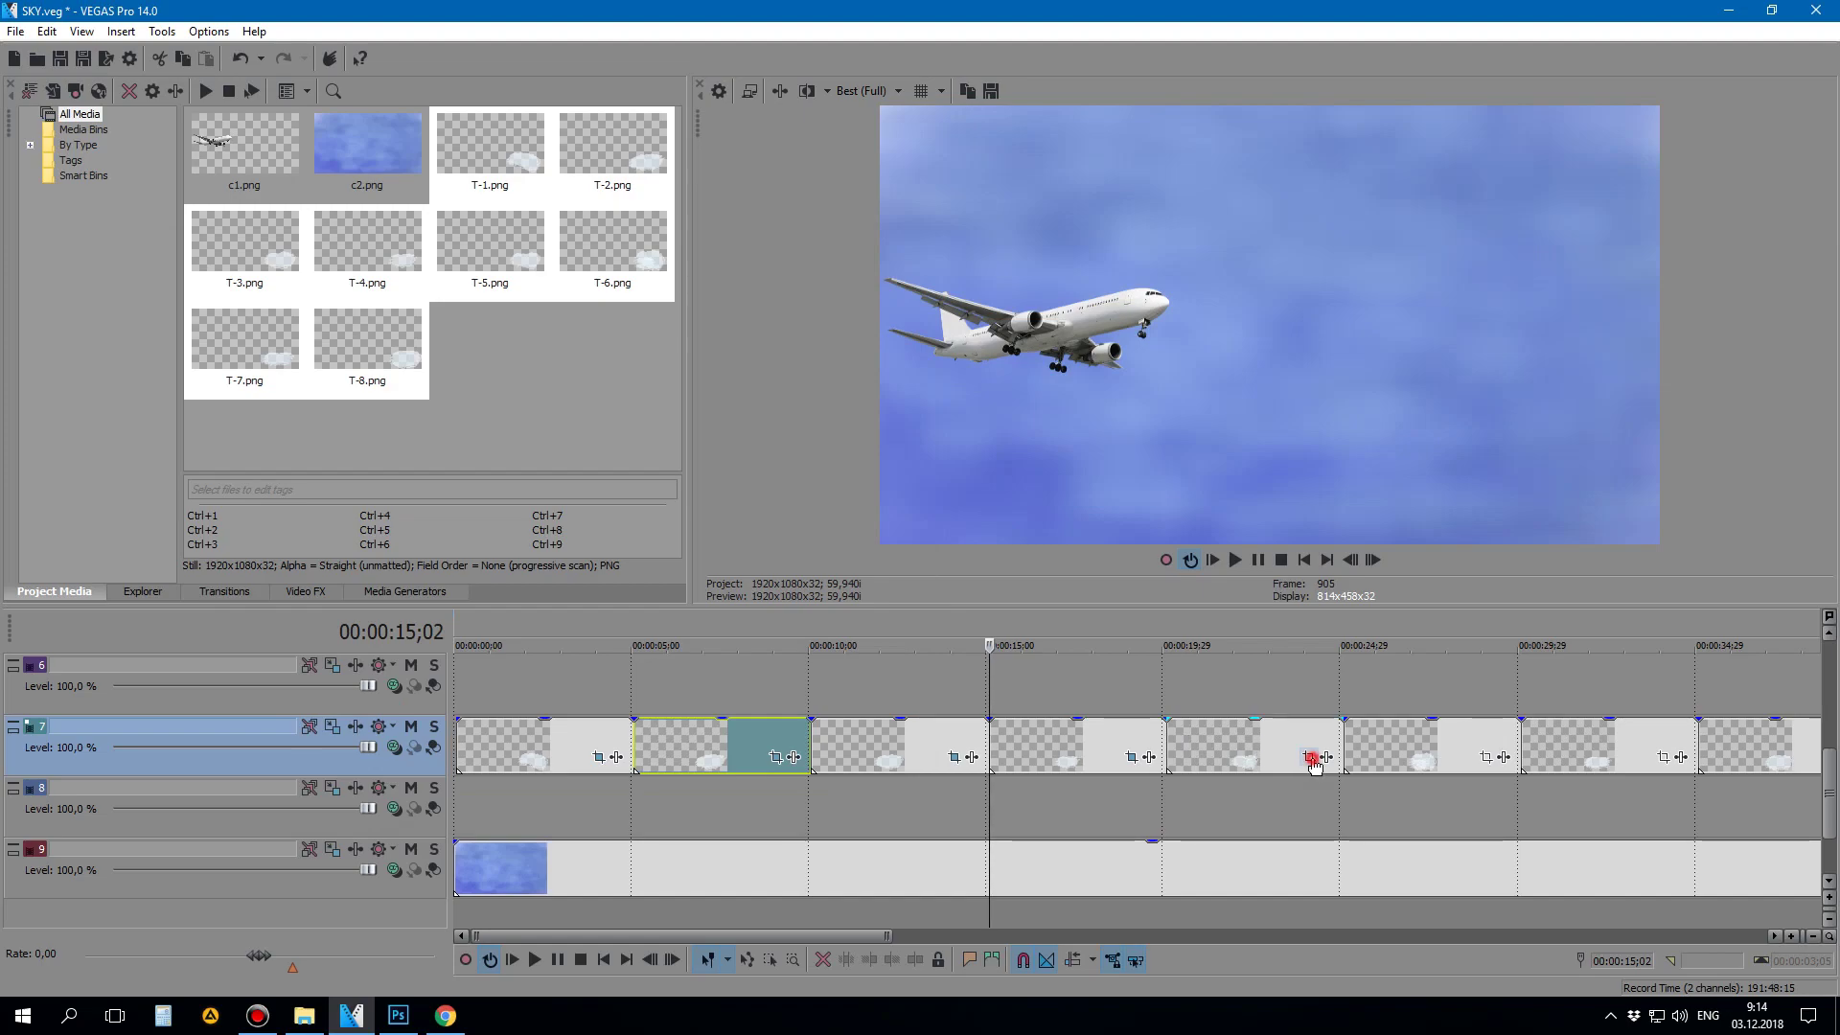
left_click(1308, 757)
left_click(310, 748)
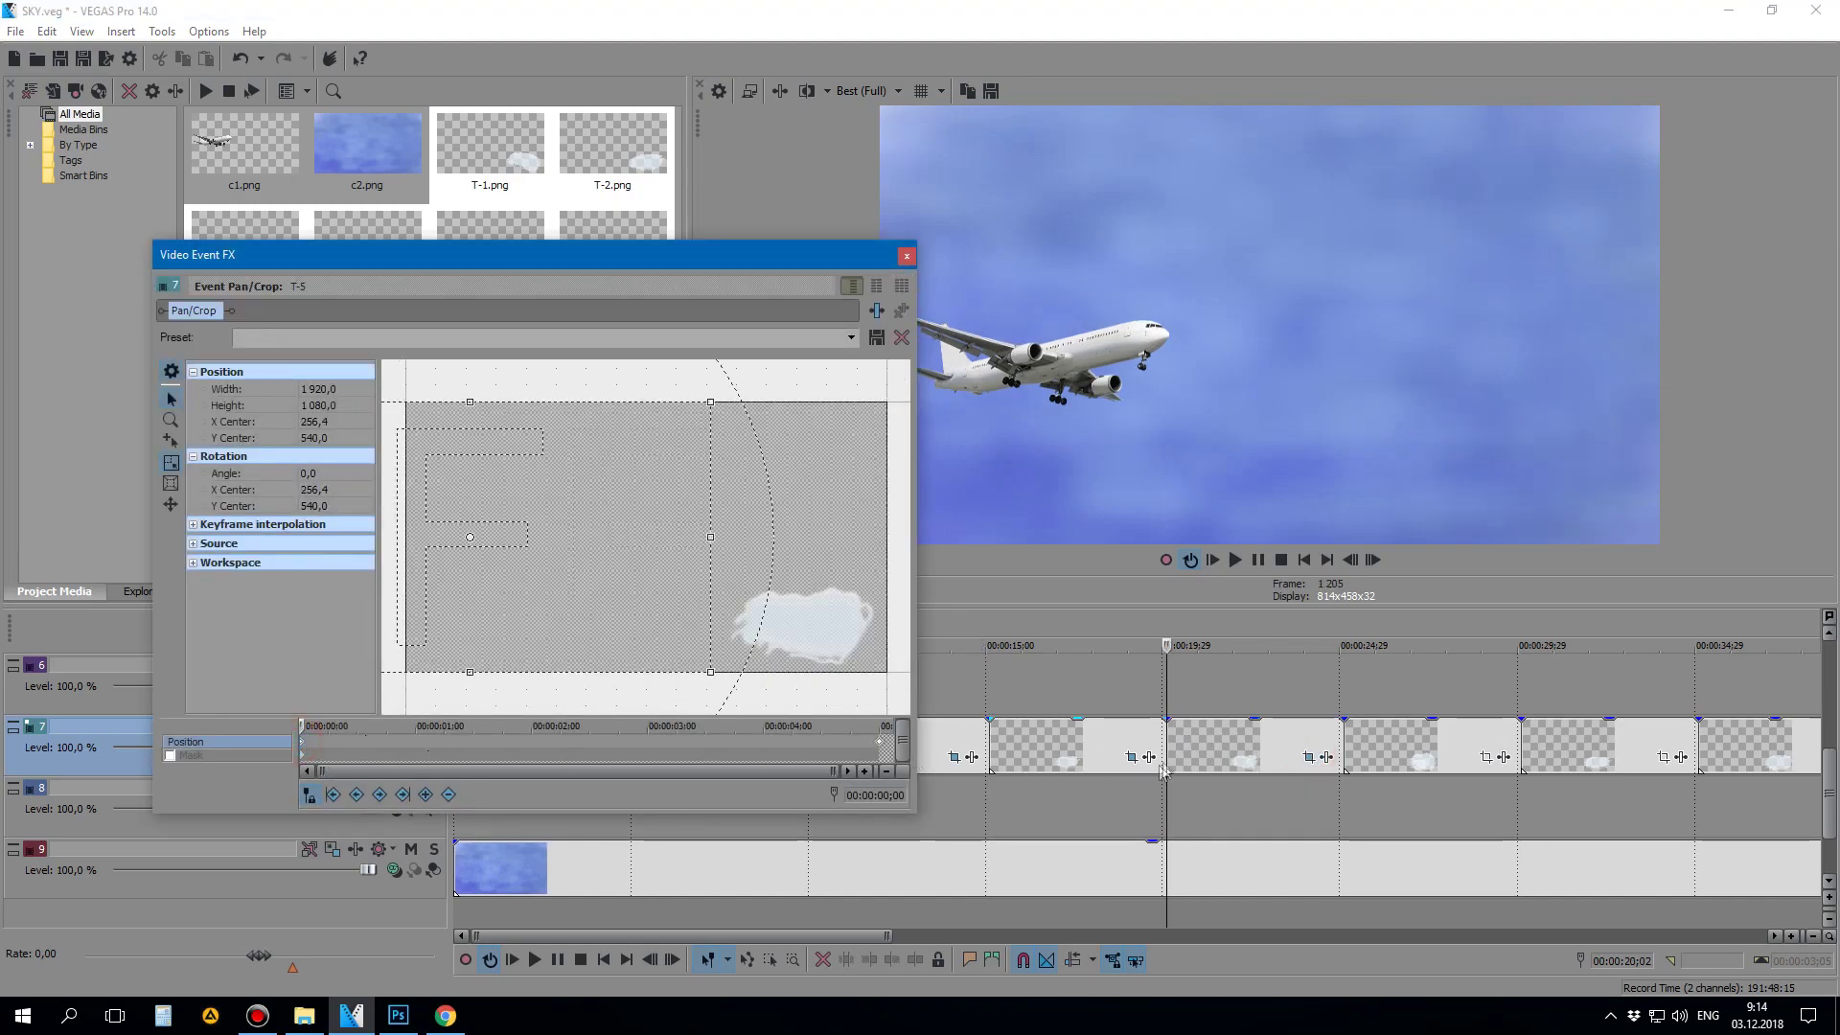
left_click(906, 256)
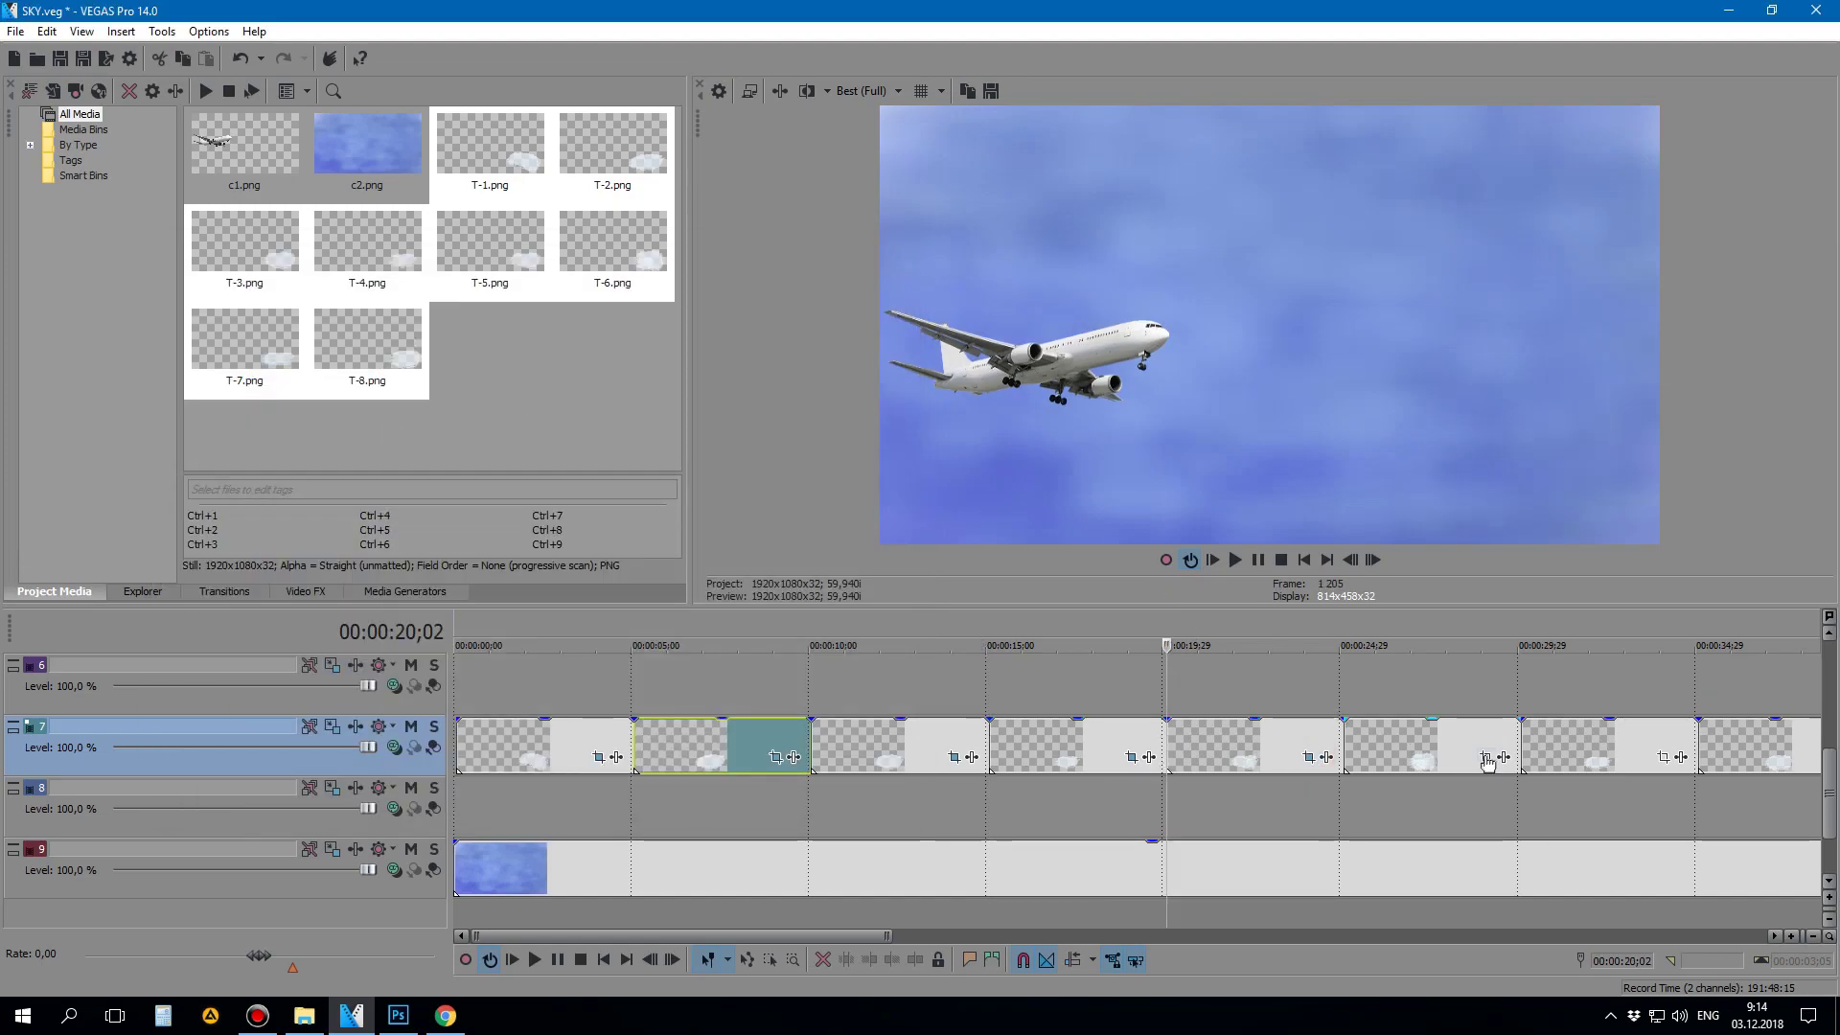
left_click(1485, 757)
left_click(304, 748)
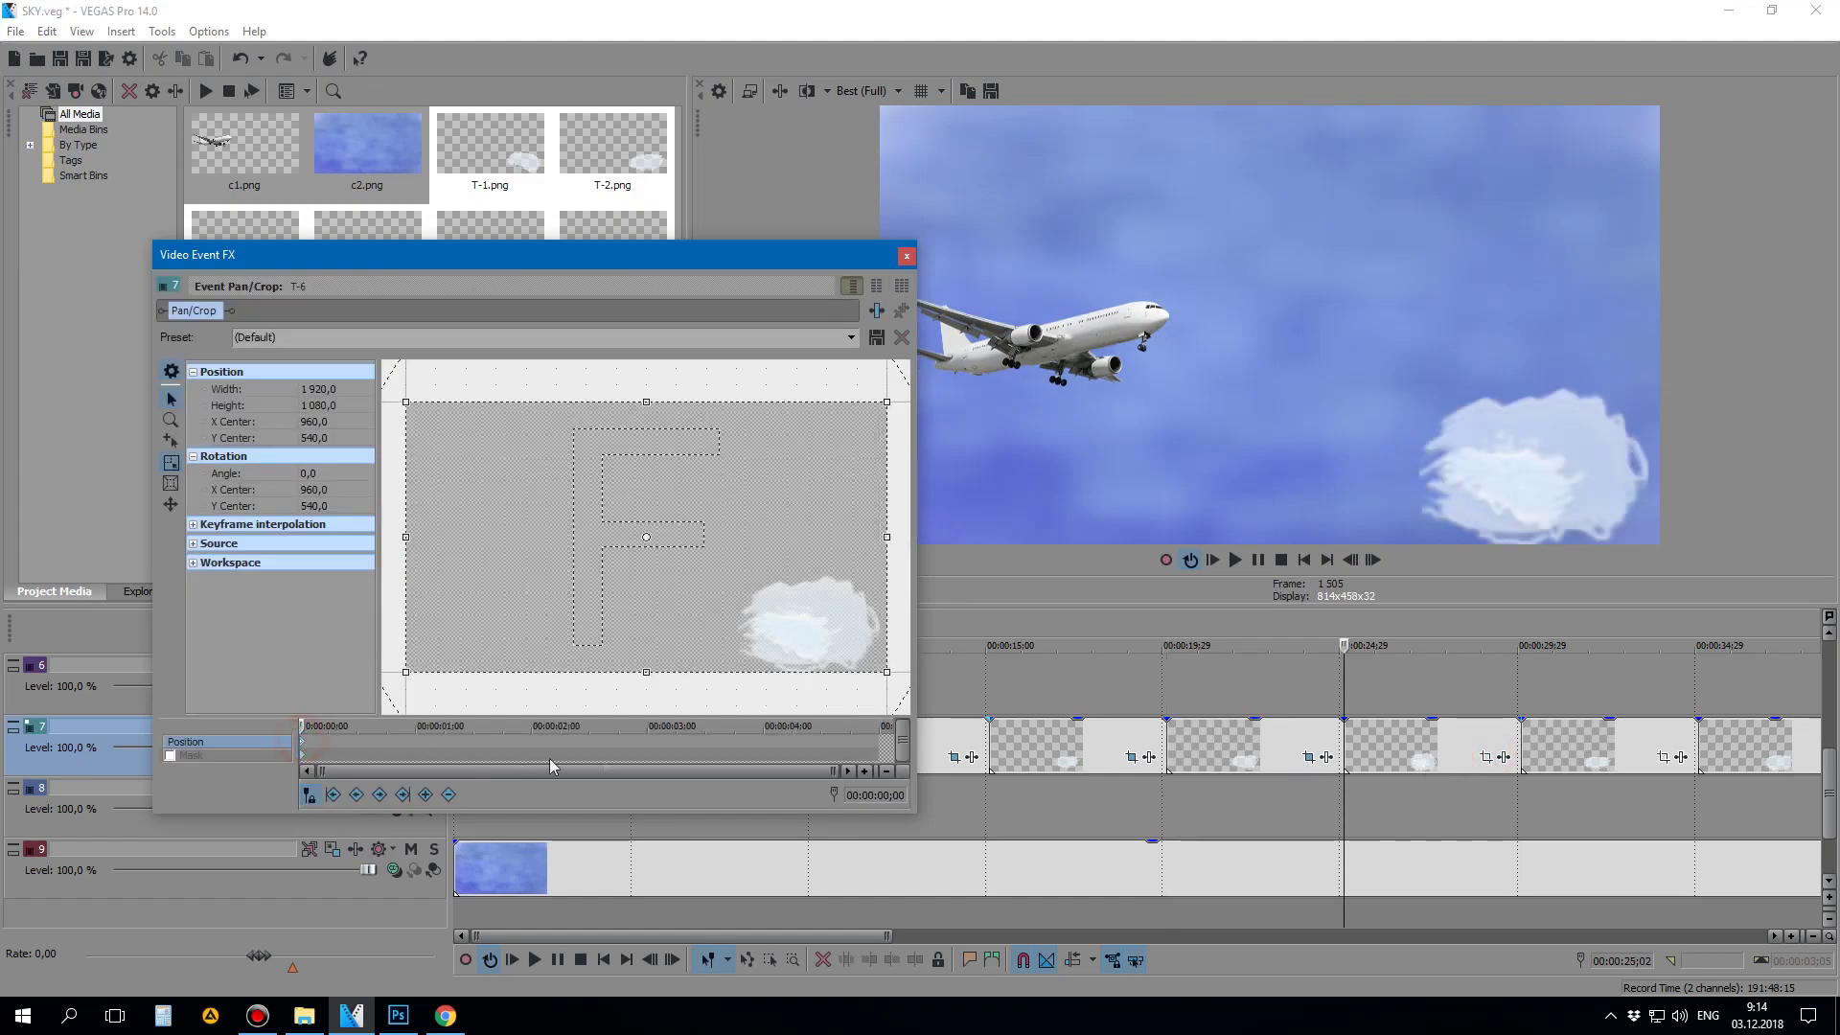
left_click(905, 257)
Step: Apply the same Pan/Crop position keyframes to the T-7 and T-8 events on track 7
scroll(784, 783, "down", 2)
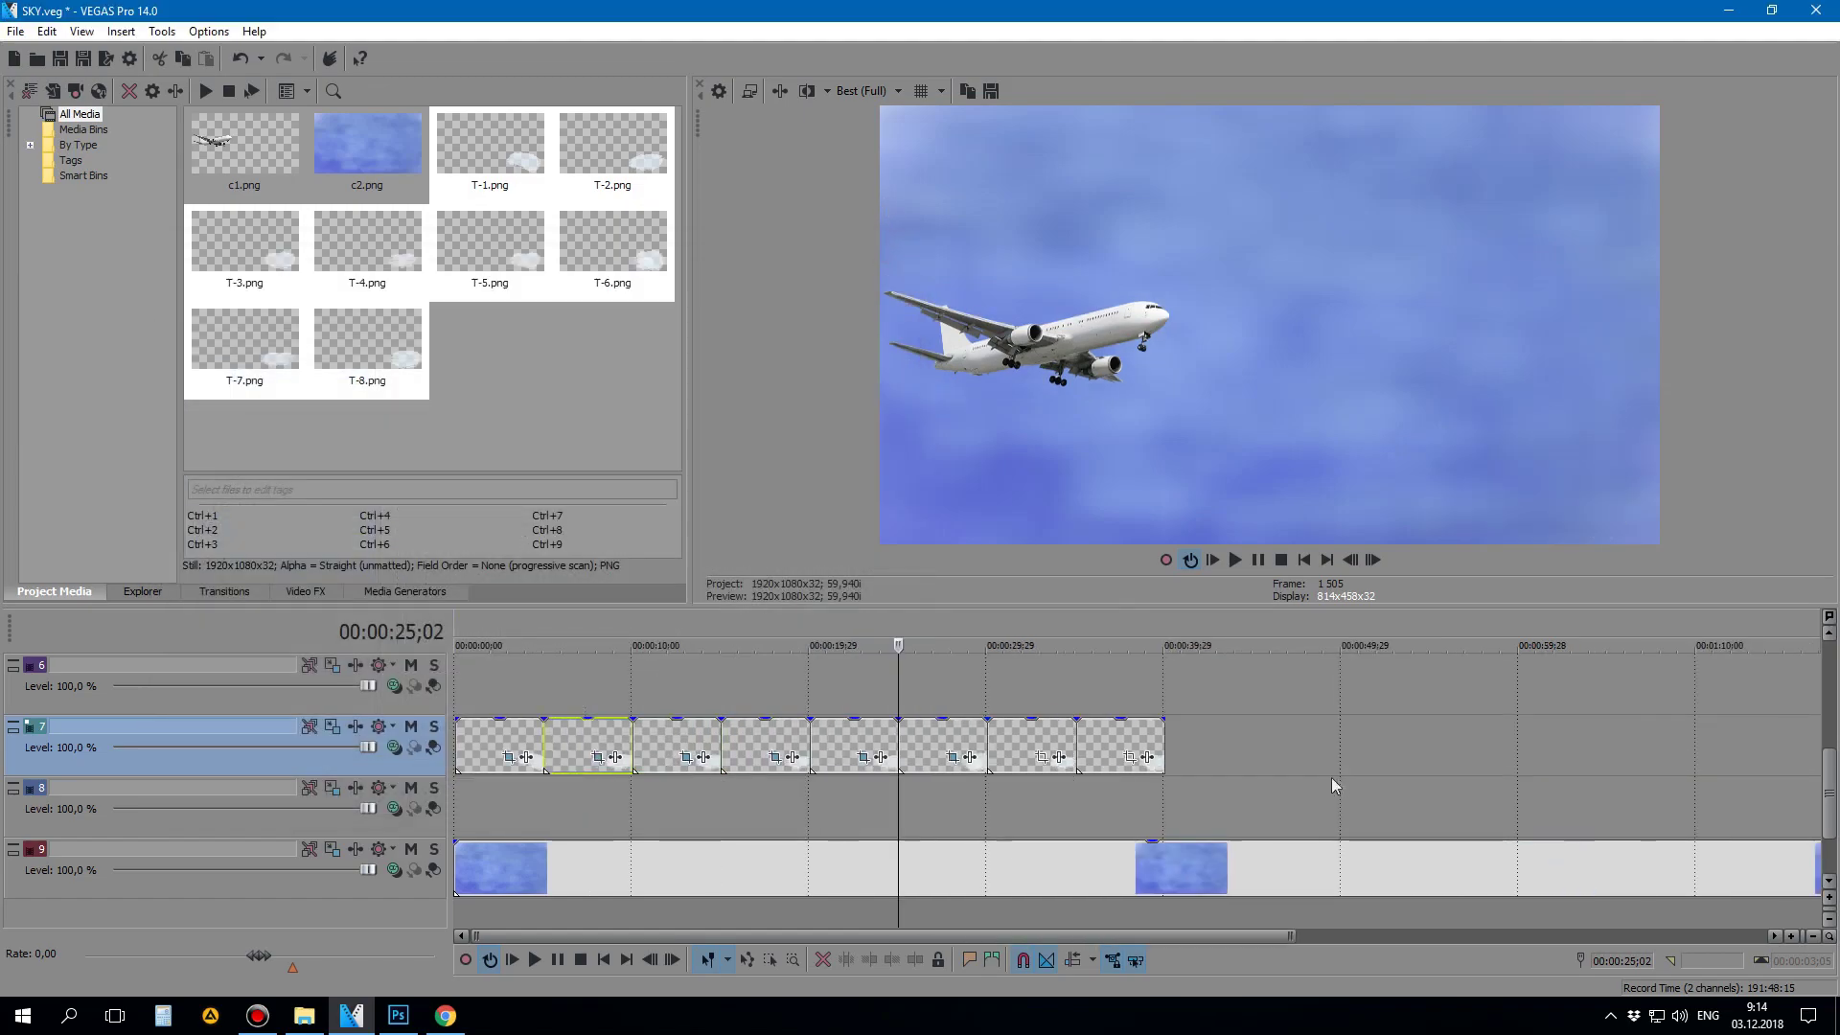
left_click(1044, 757)
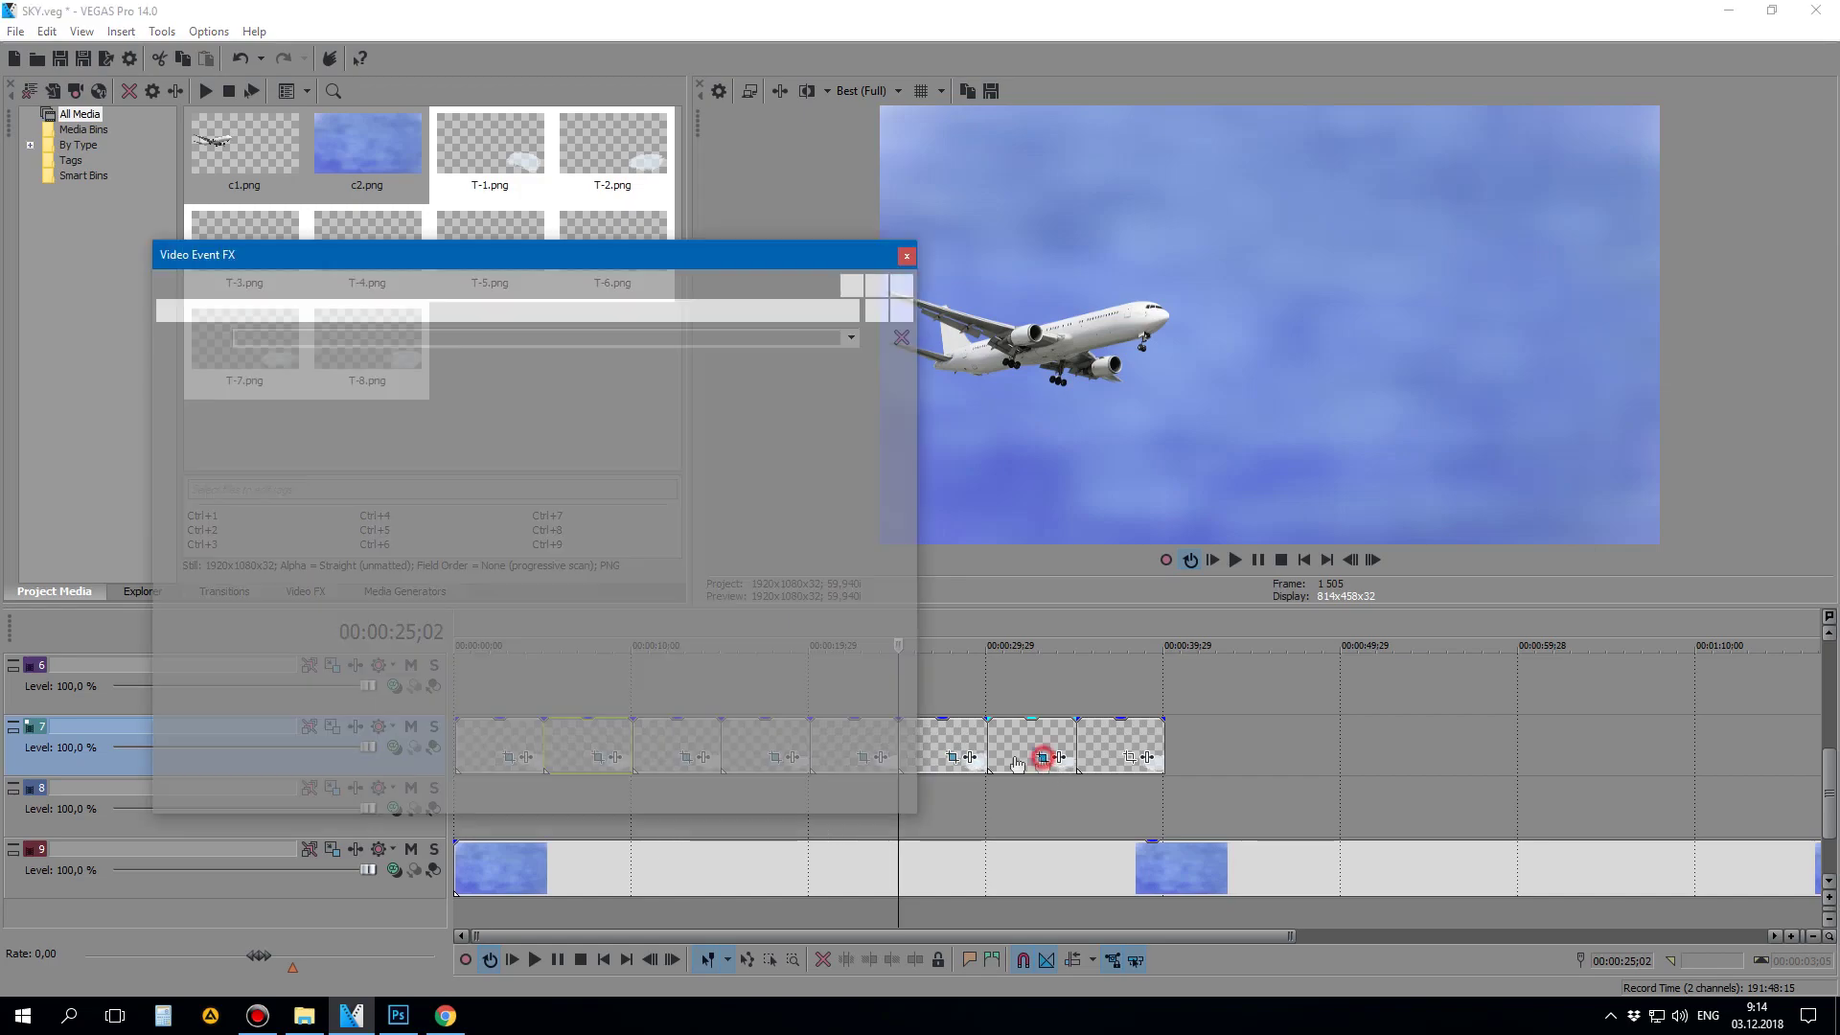
left_click(303, 748)
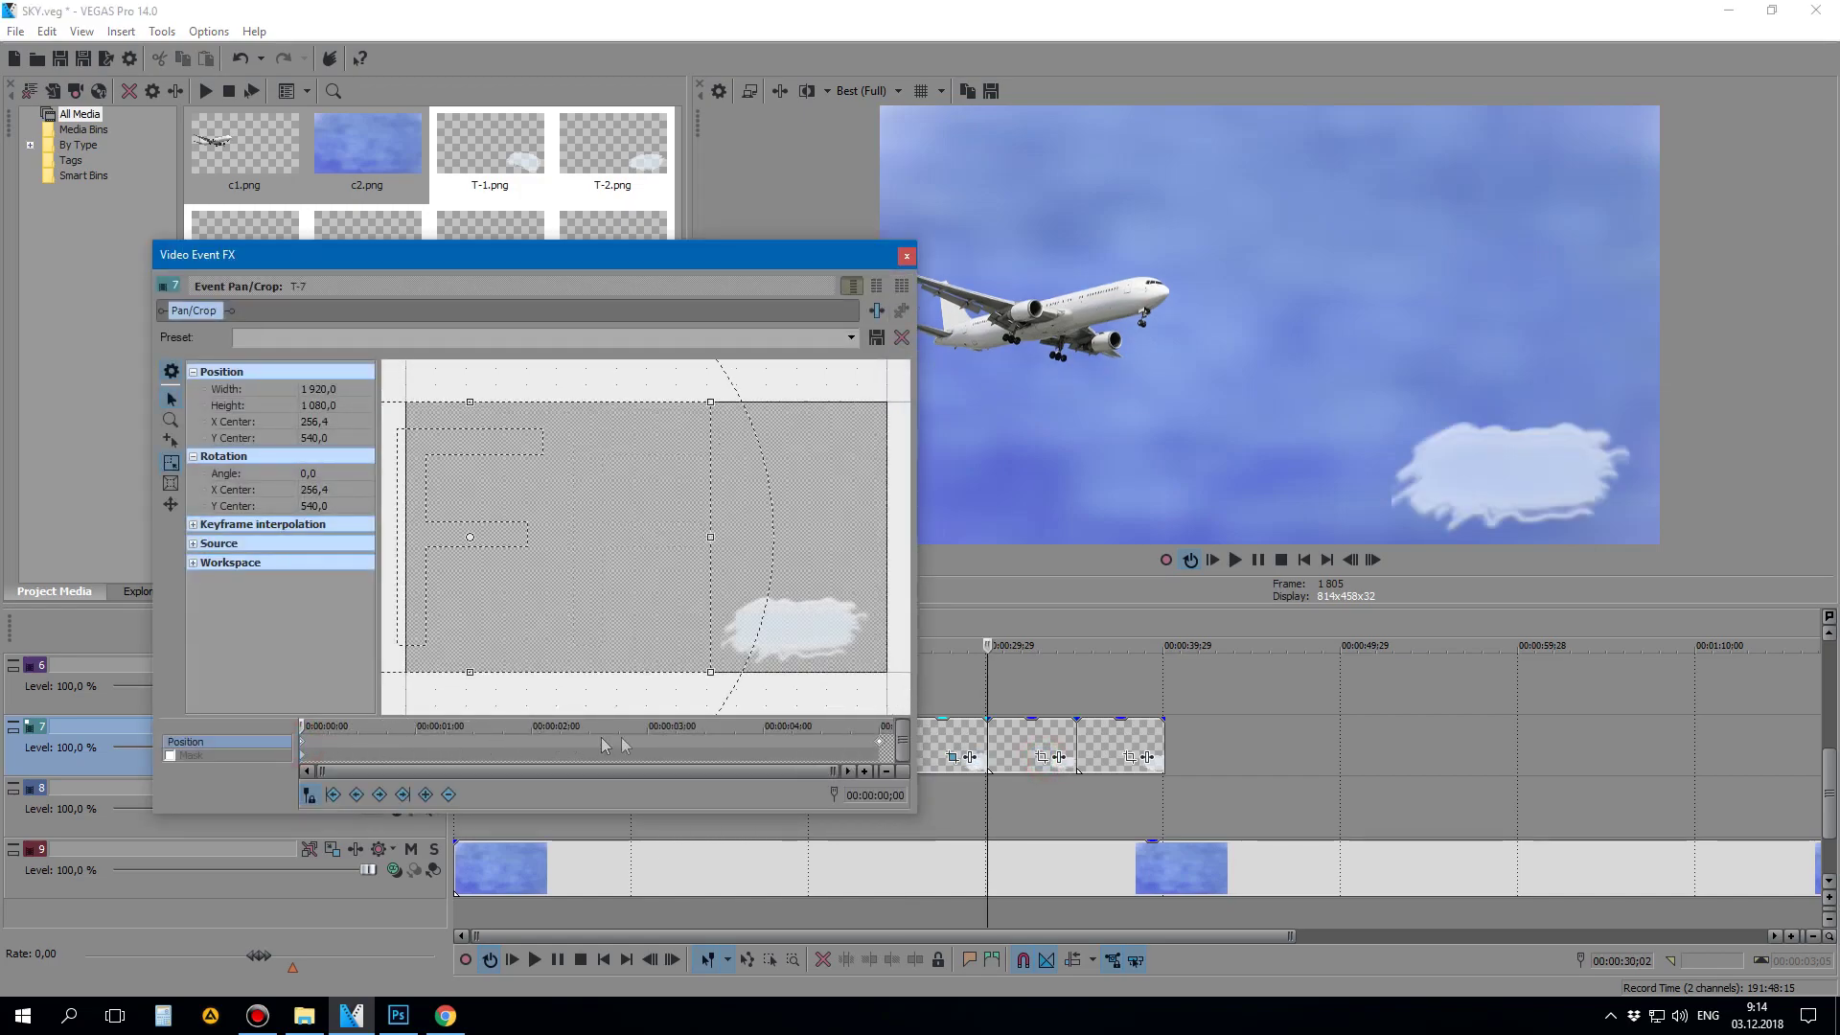
left_click(907, 256)
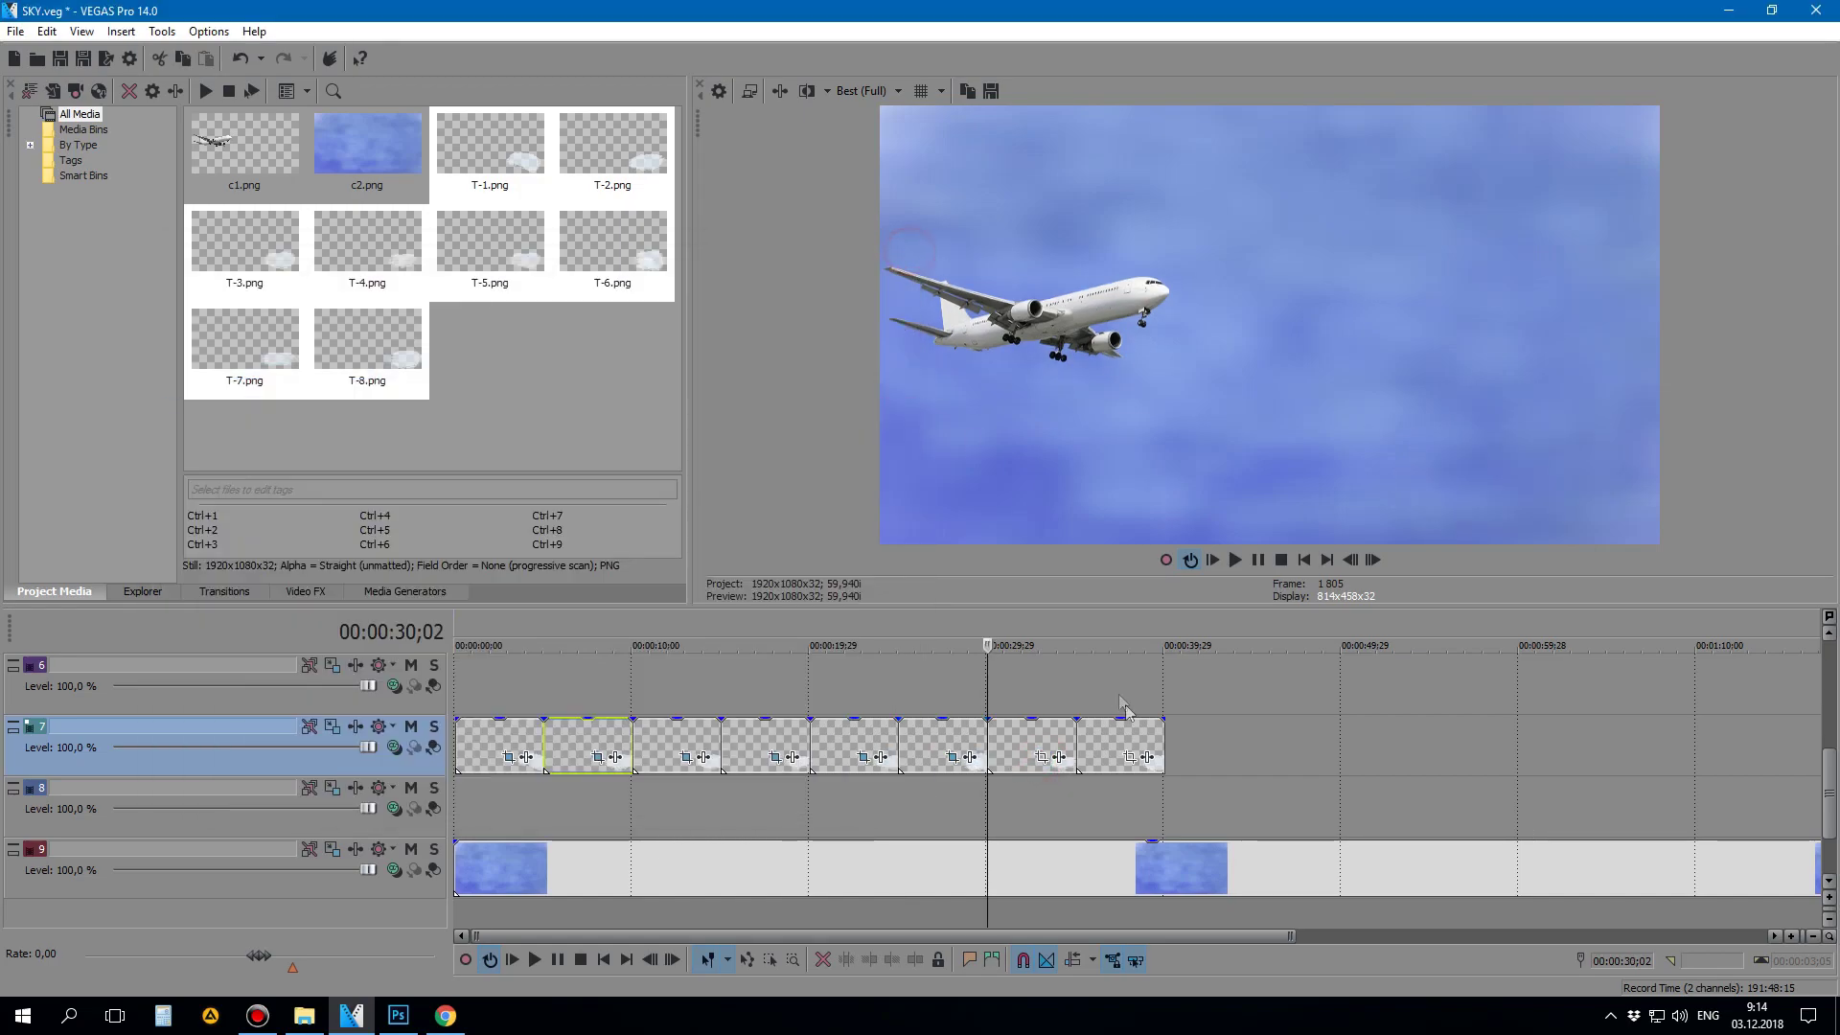
left_click(1130, 758)
left_click(304, 747)
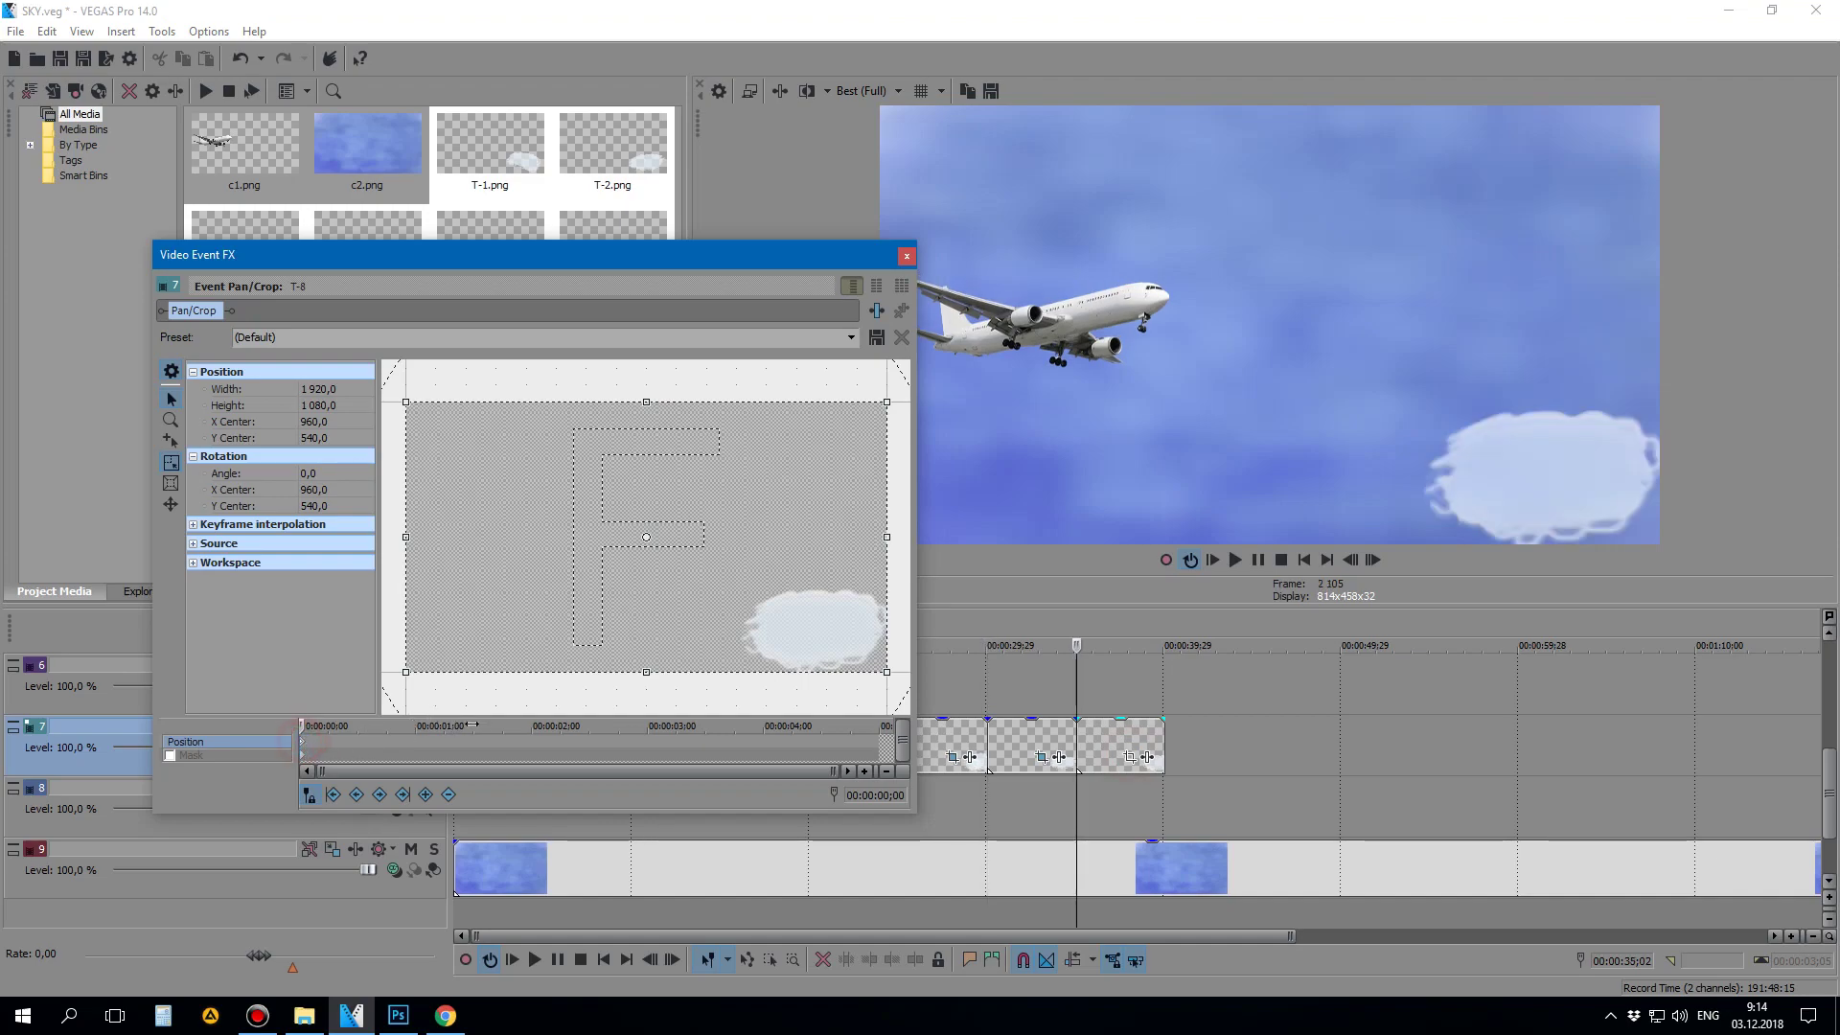
left_click(906, 257)
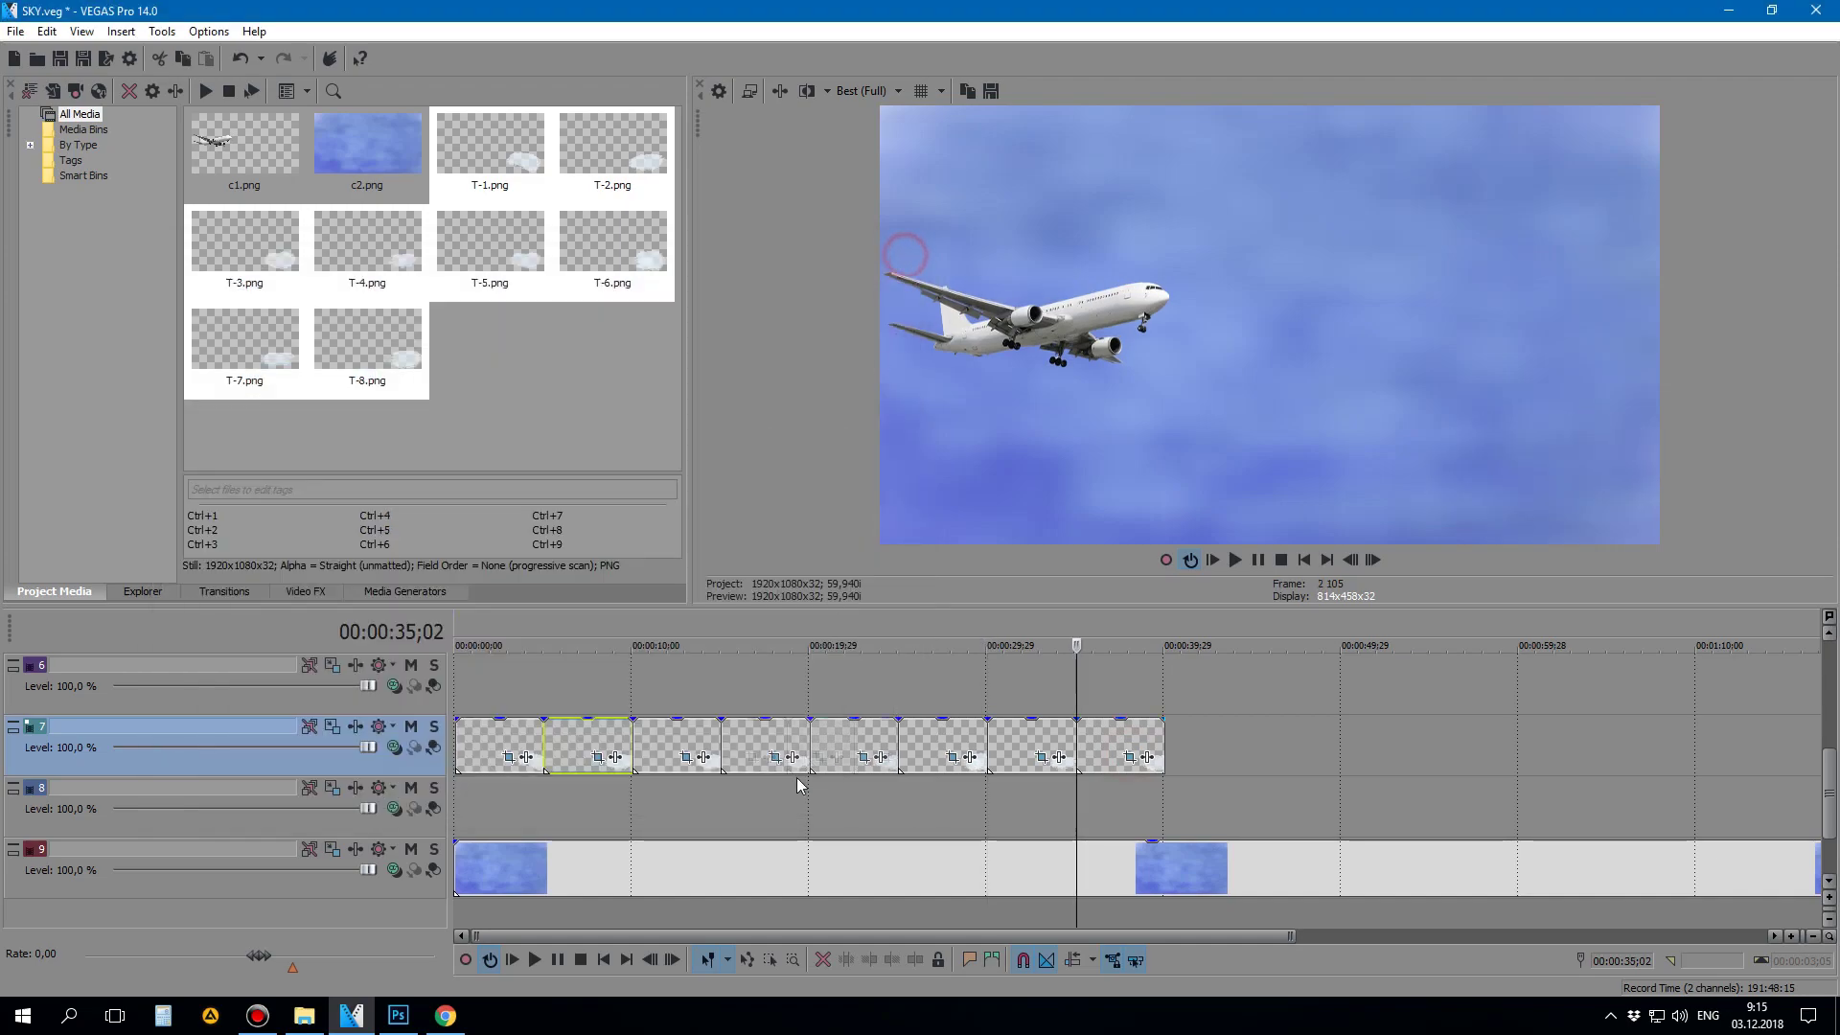
Step: Preview the transition between the T-1 and T-2 clouds from 00:00:04;05, and pause playback
left_click(528, 644)
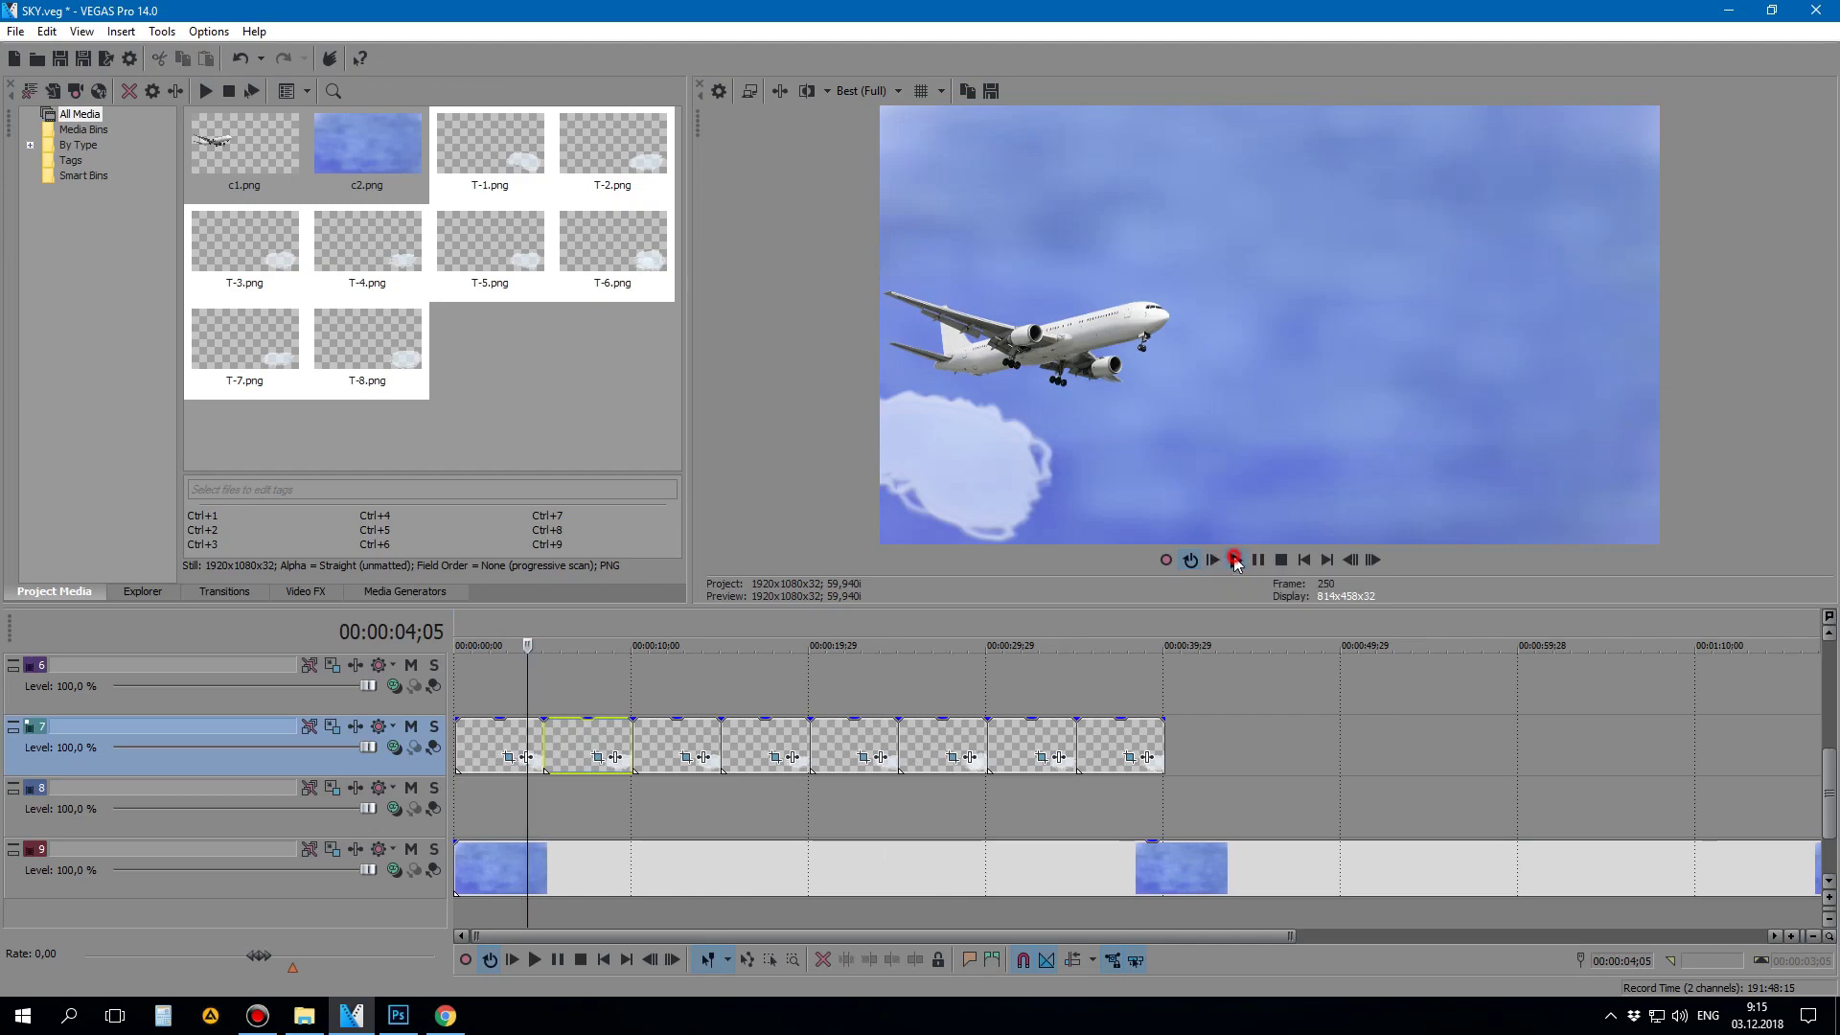
left_click(1235, 560)
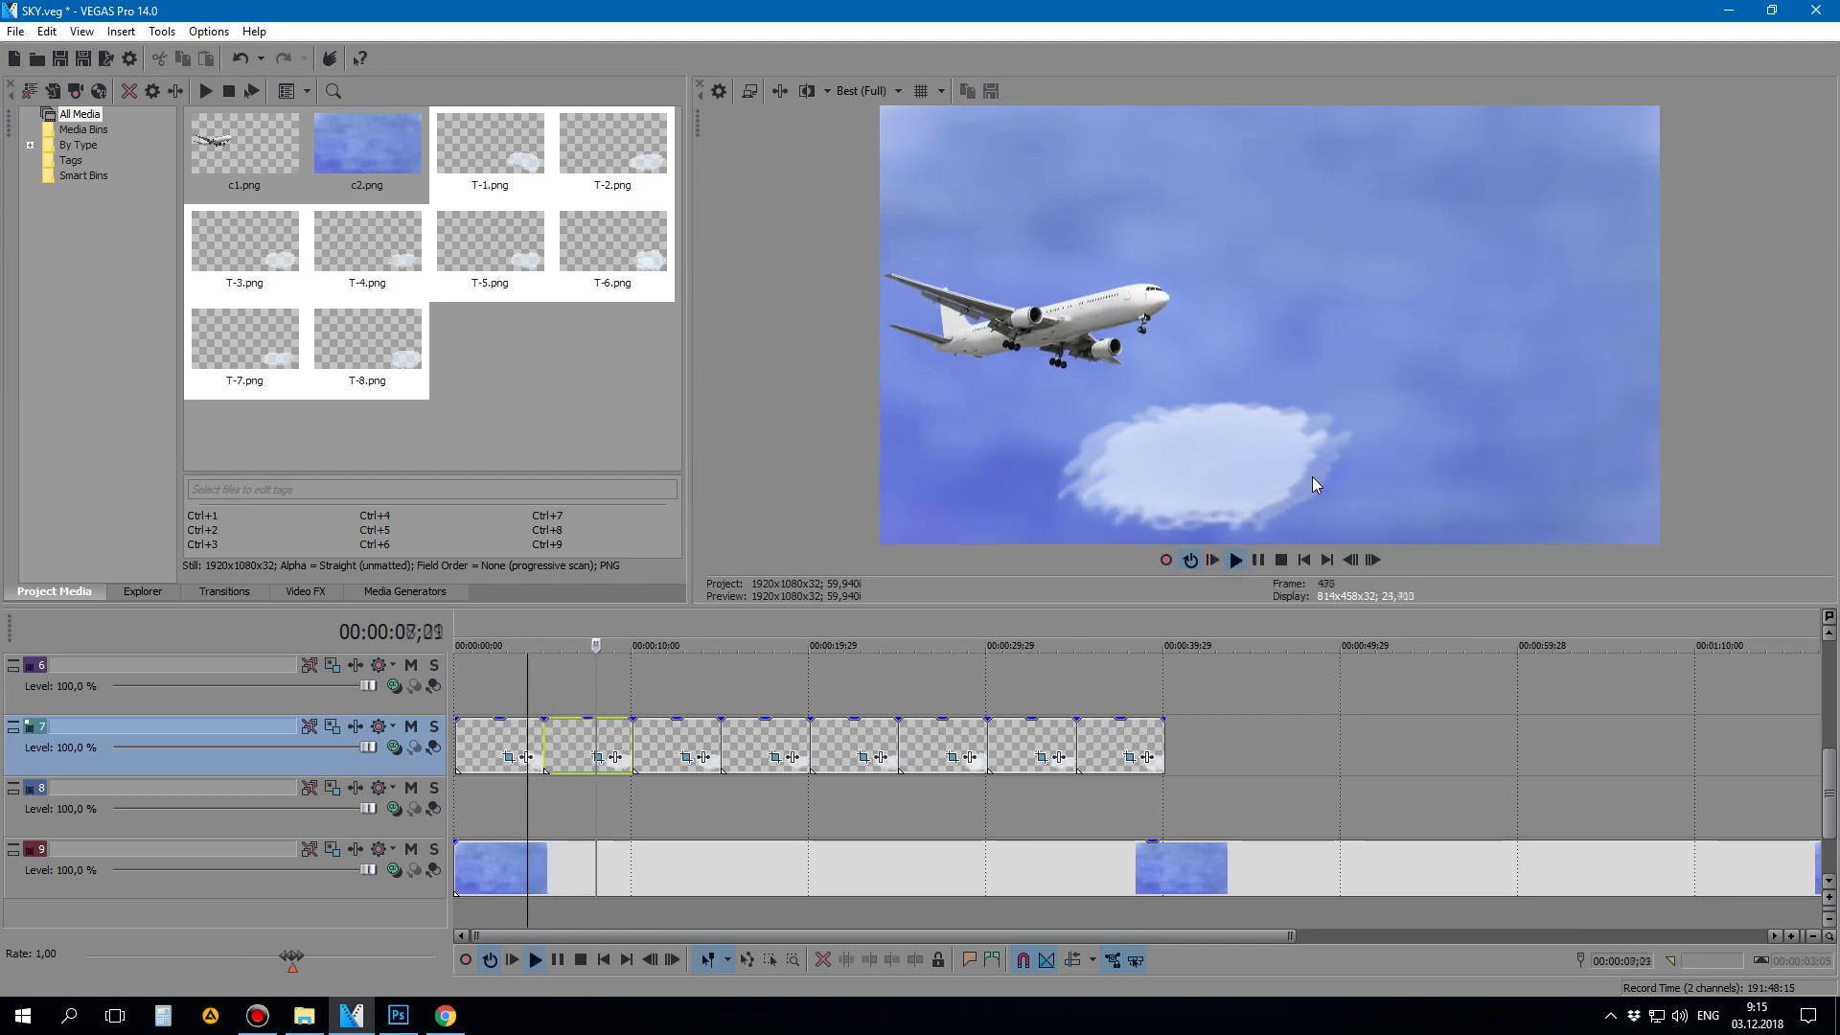
left_click(1258, 560)
Step: Copy all eight cloud events from track 7 onto track 6, offset to start at 00:00:02;16
left_click(489, 734)
left_click(1093, 731, "shift")
left_click_drag(648, 748, 718, 714)
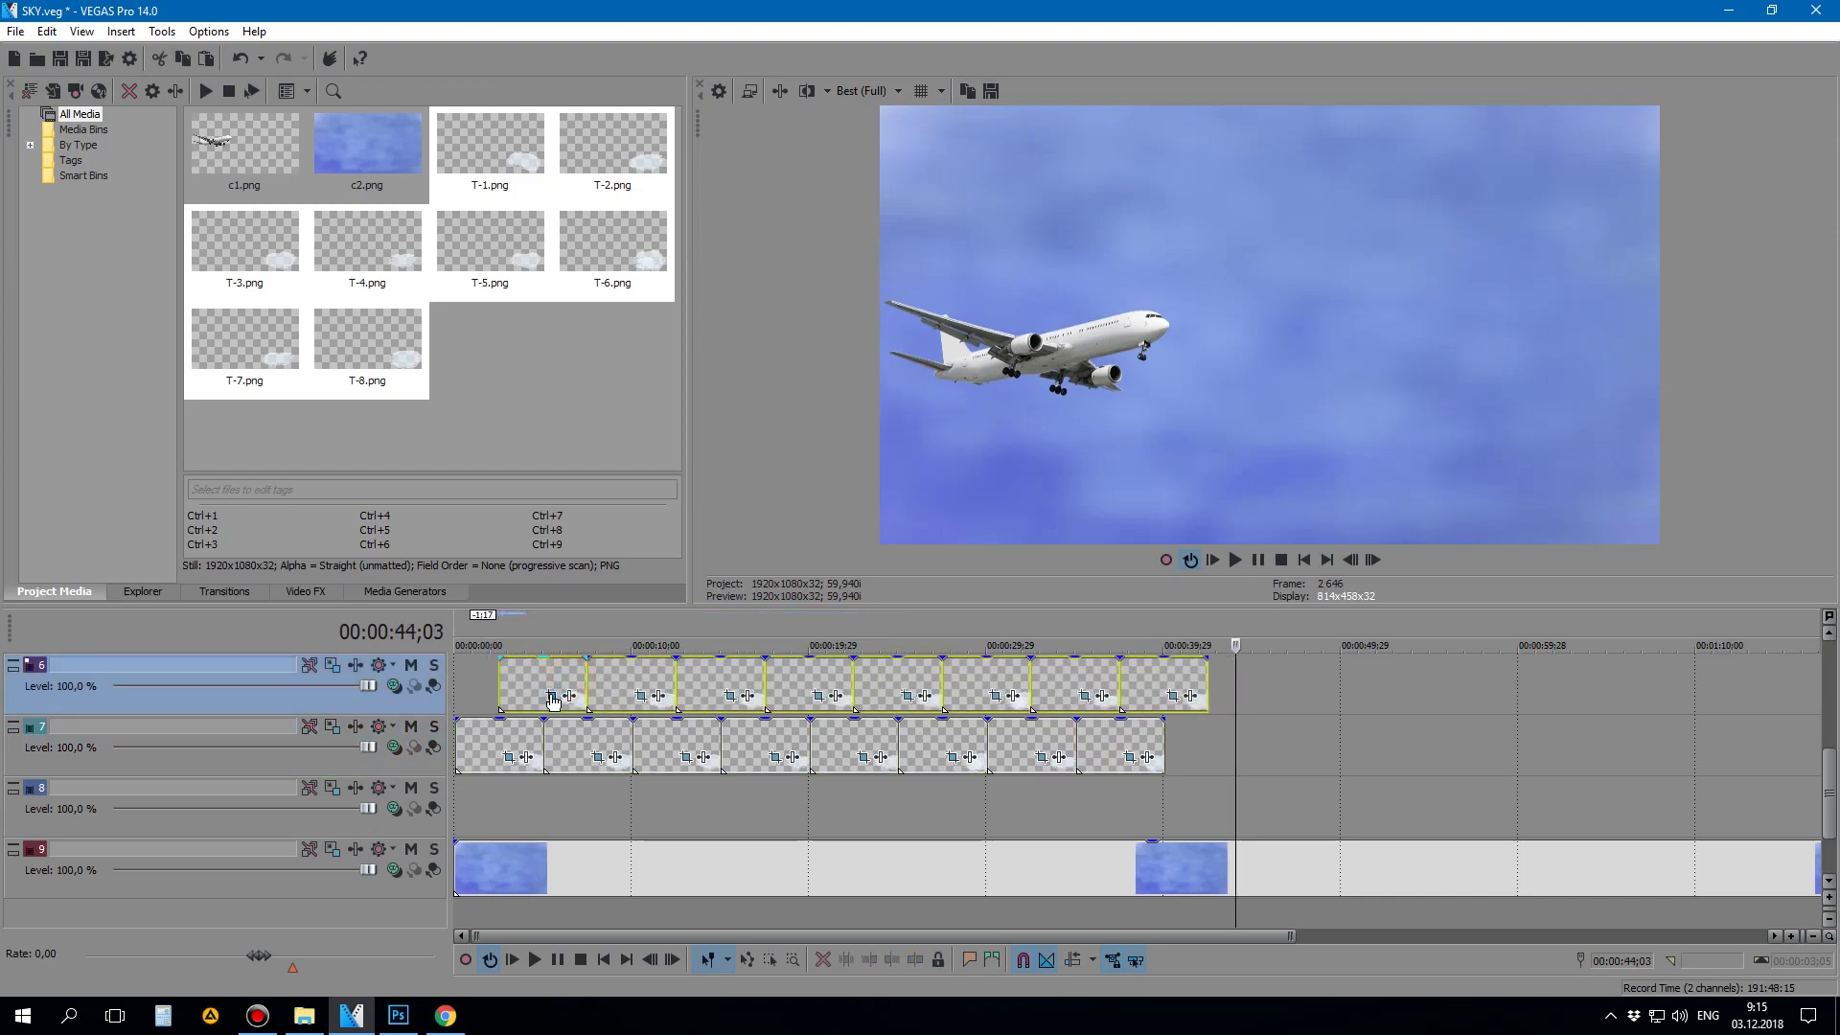
Step: Shift the Pan/Crop frame at the first keyframe of track 6's T-1 event to X Center 240 and Y Center 1147.5
left_click(579, 694)
scroll(791, 618, "down", 5)
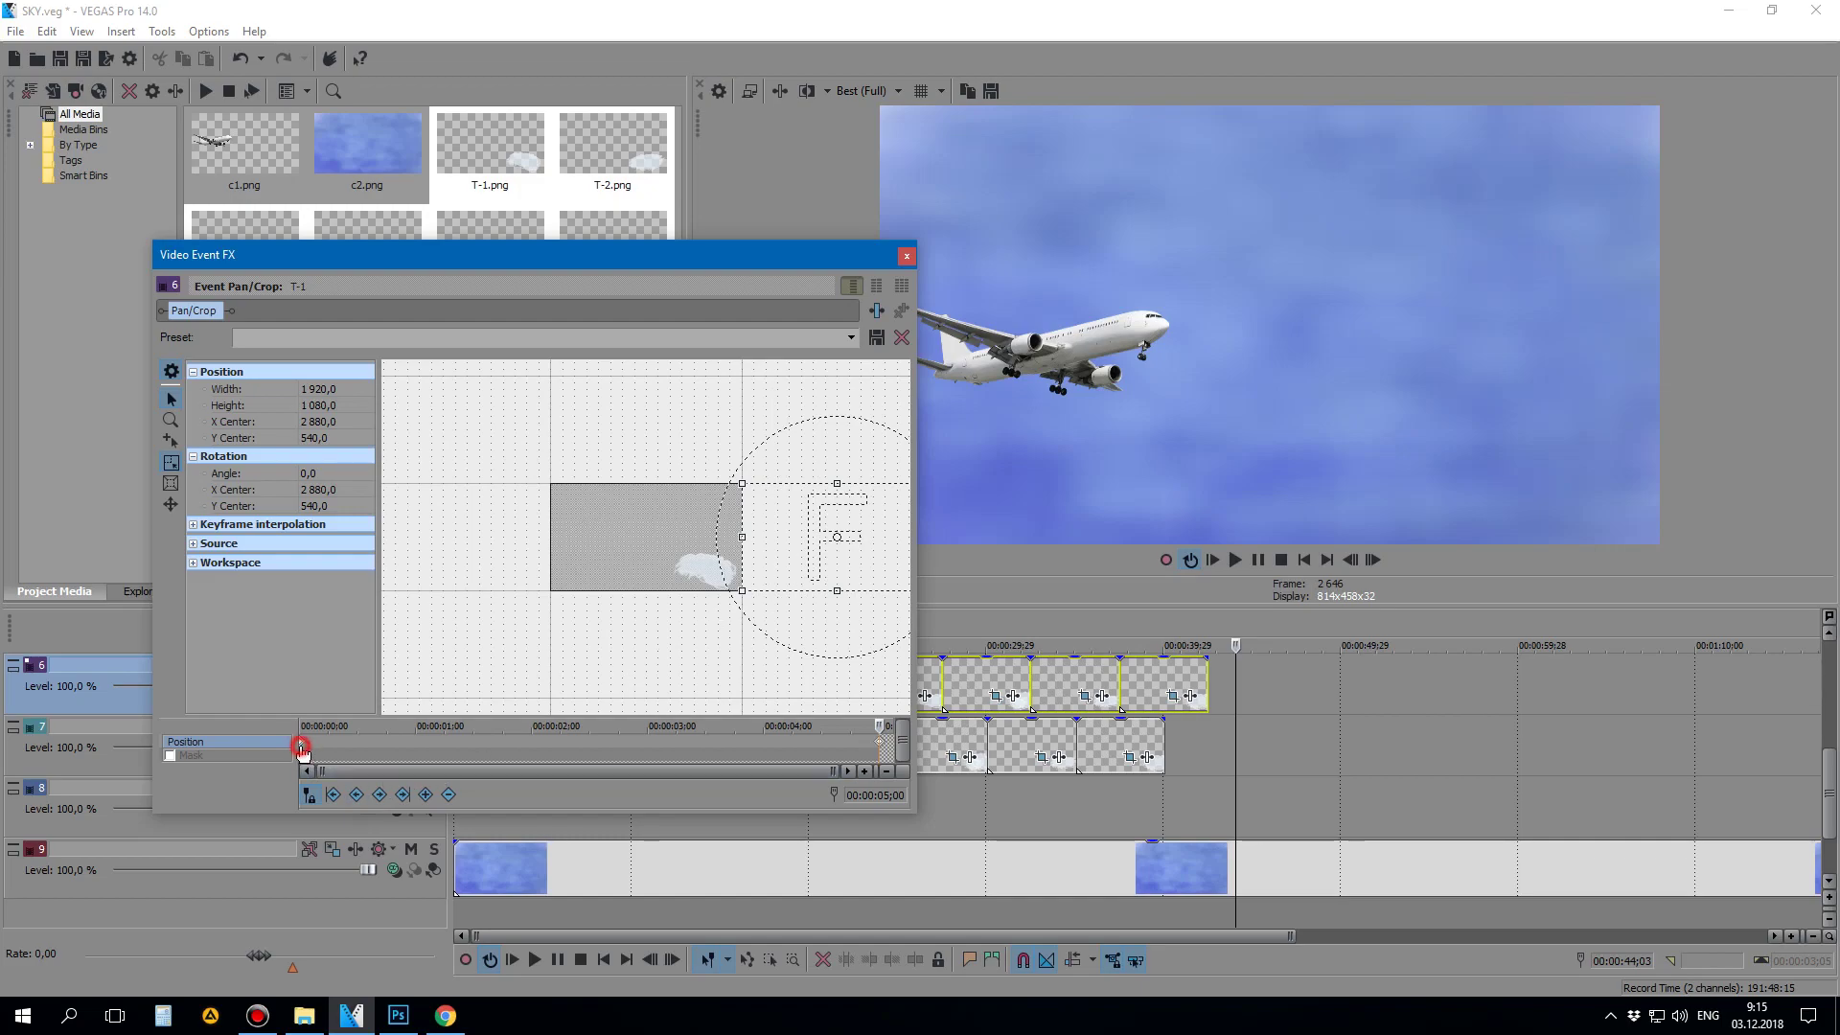
left_click(300, 745)
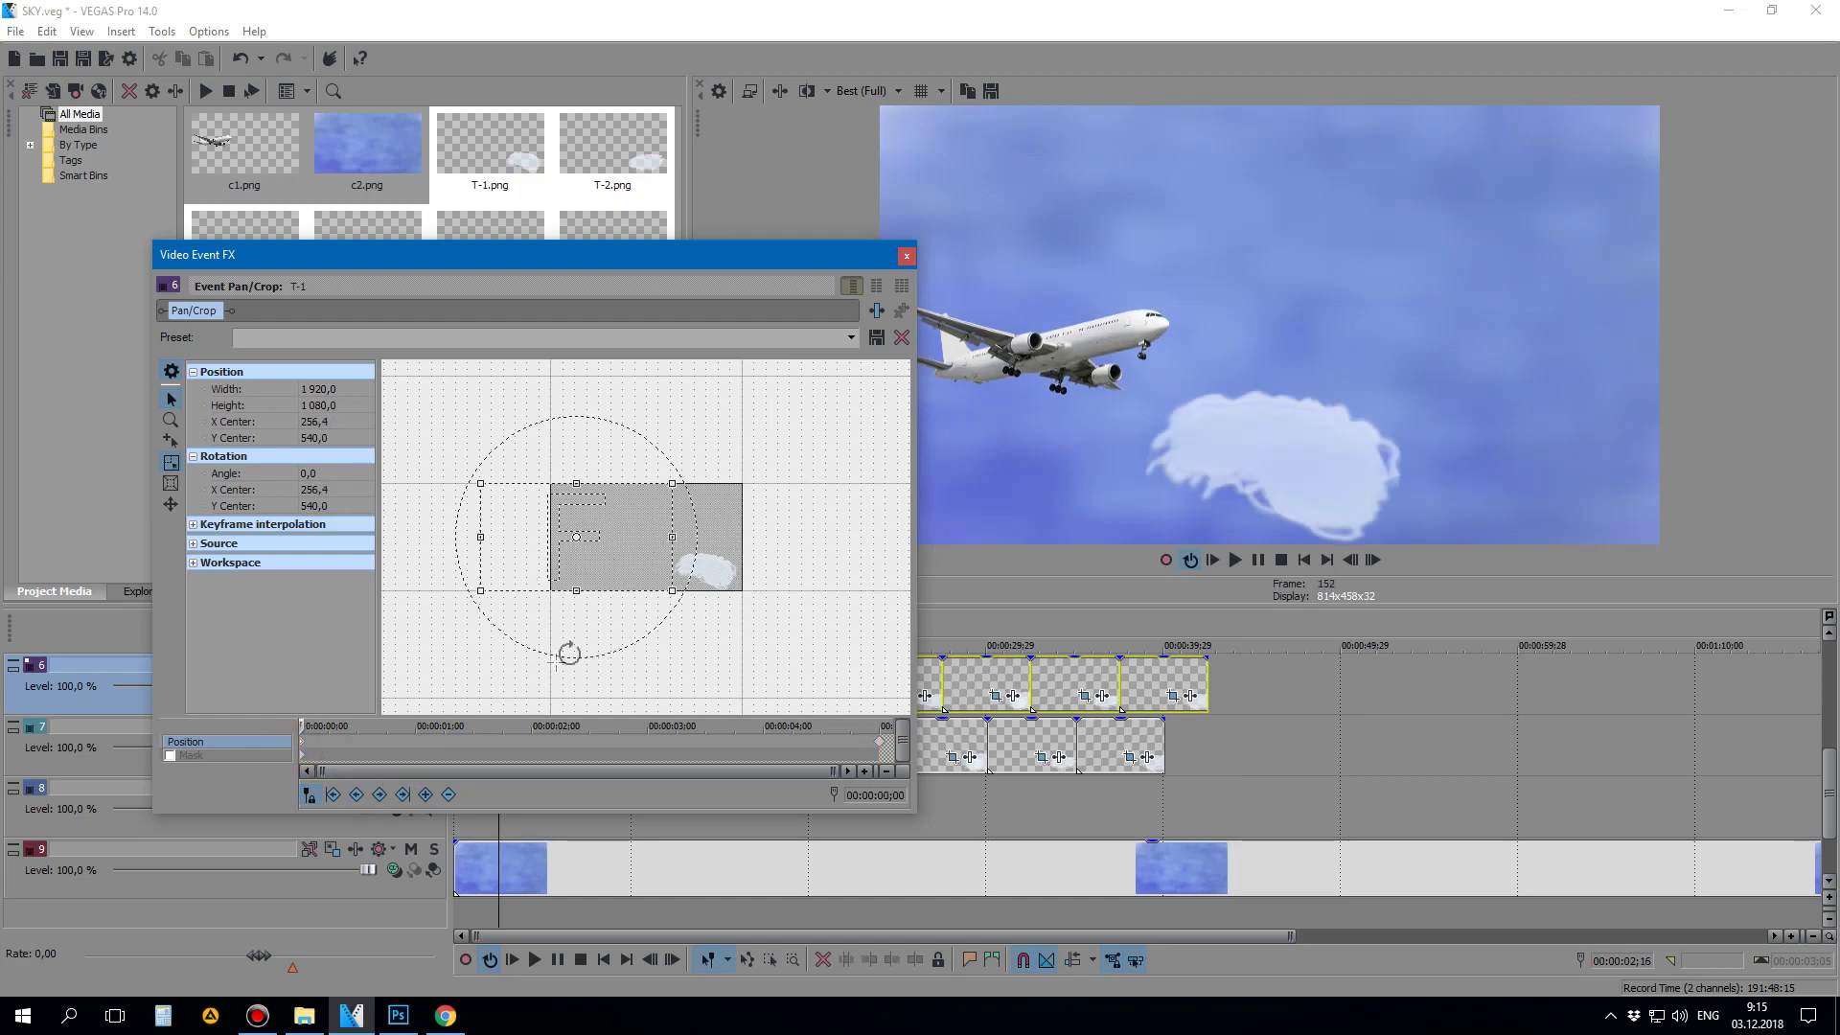
left_click_drag(656, 550, 656, 553)
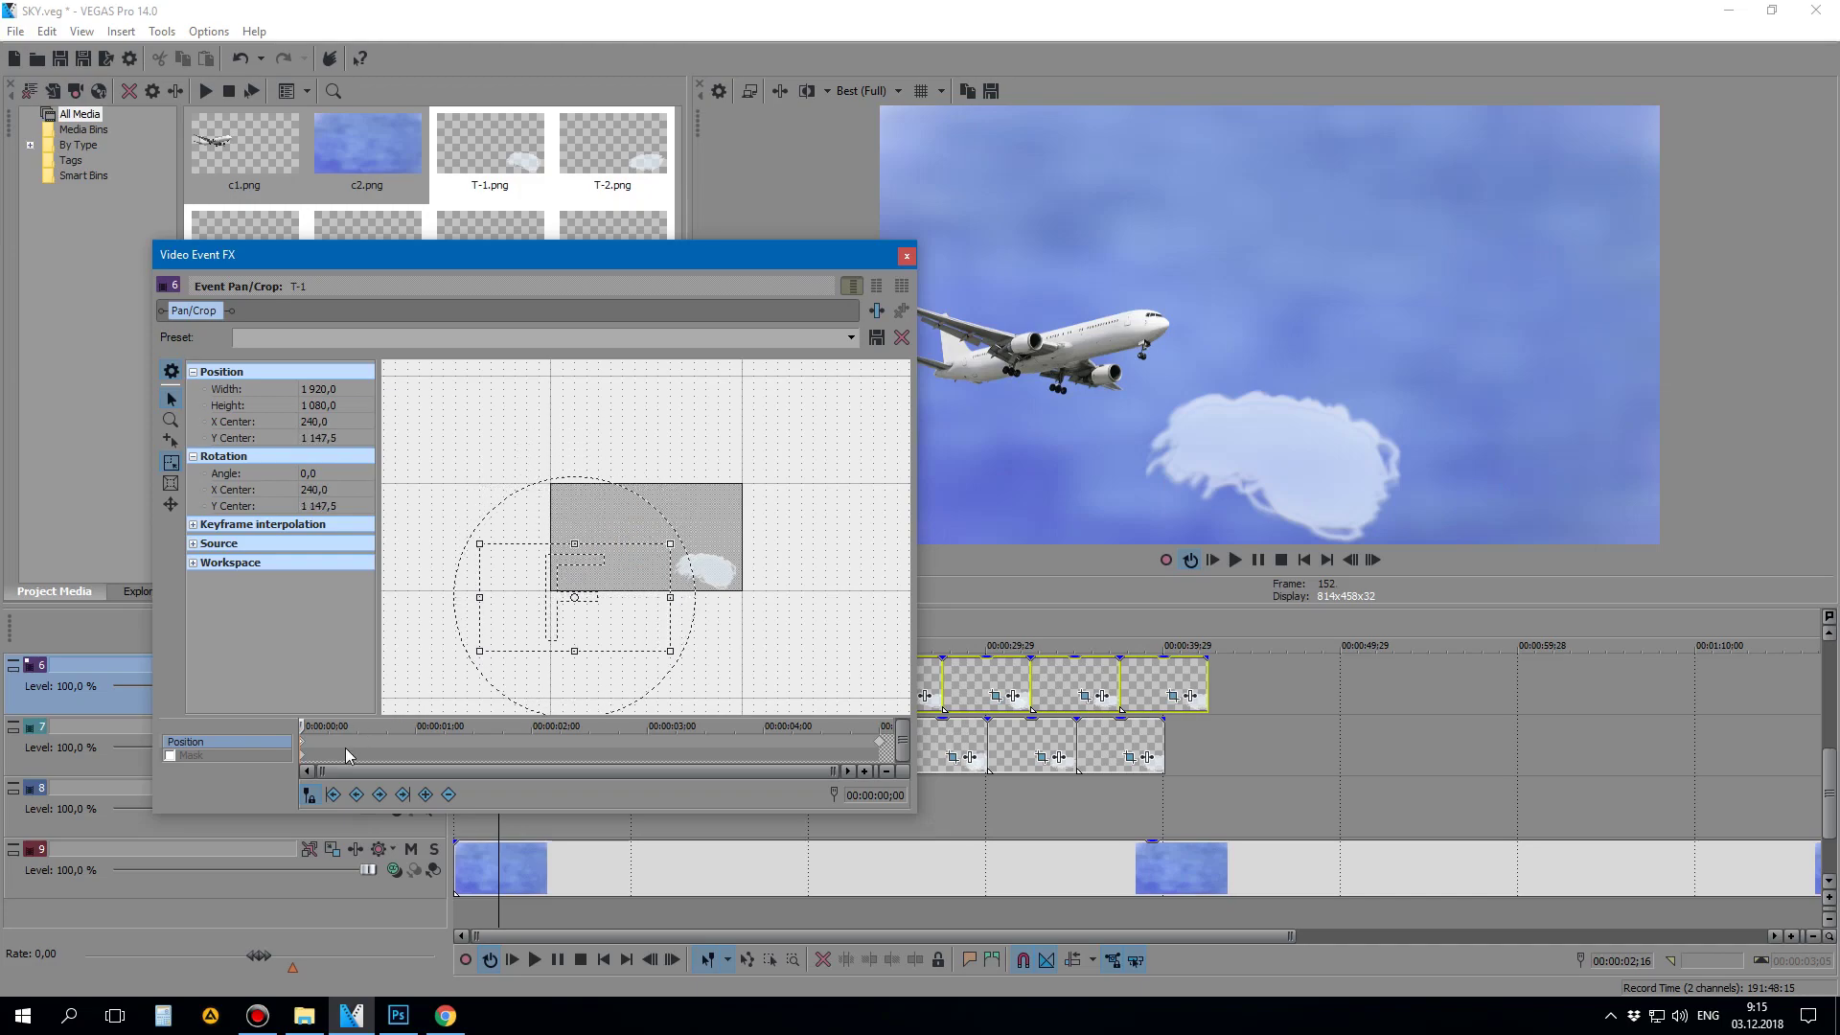
Step: Set T-1's closing Pan/Crop keyframe at 00:00:05;00 to X Center 2880 and Y Center 1147.5, and close the window
left_click(302, 746)
left_click(880, 746)
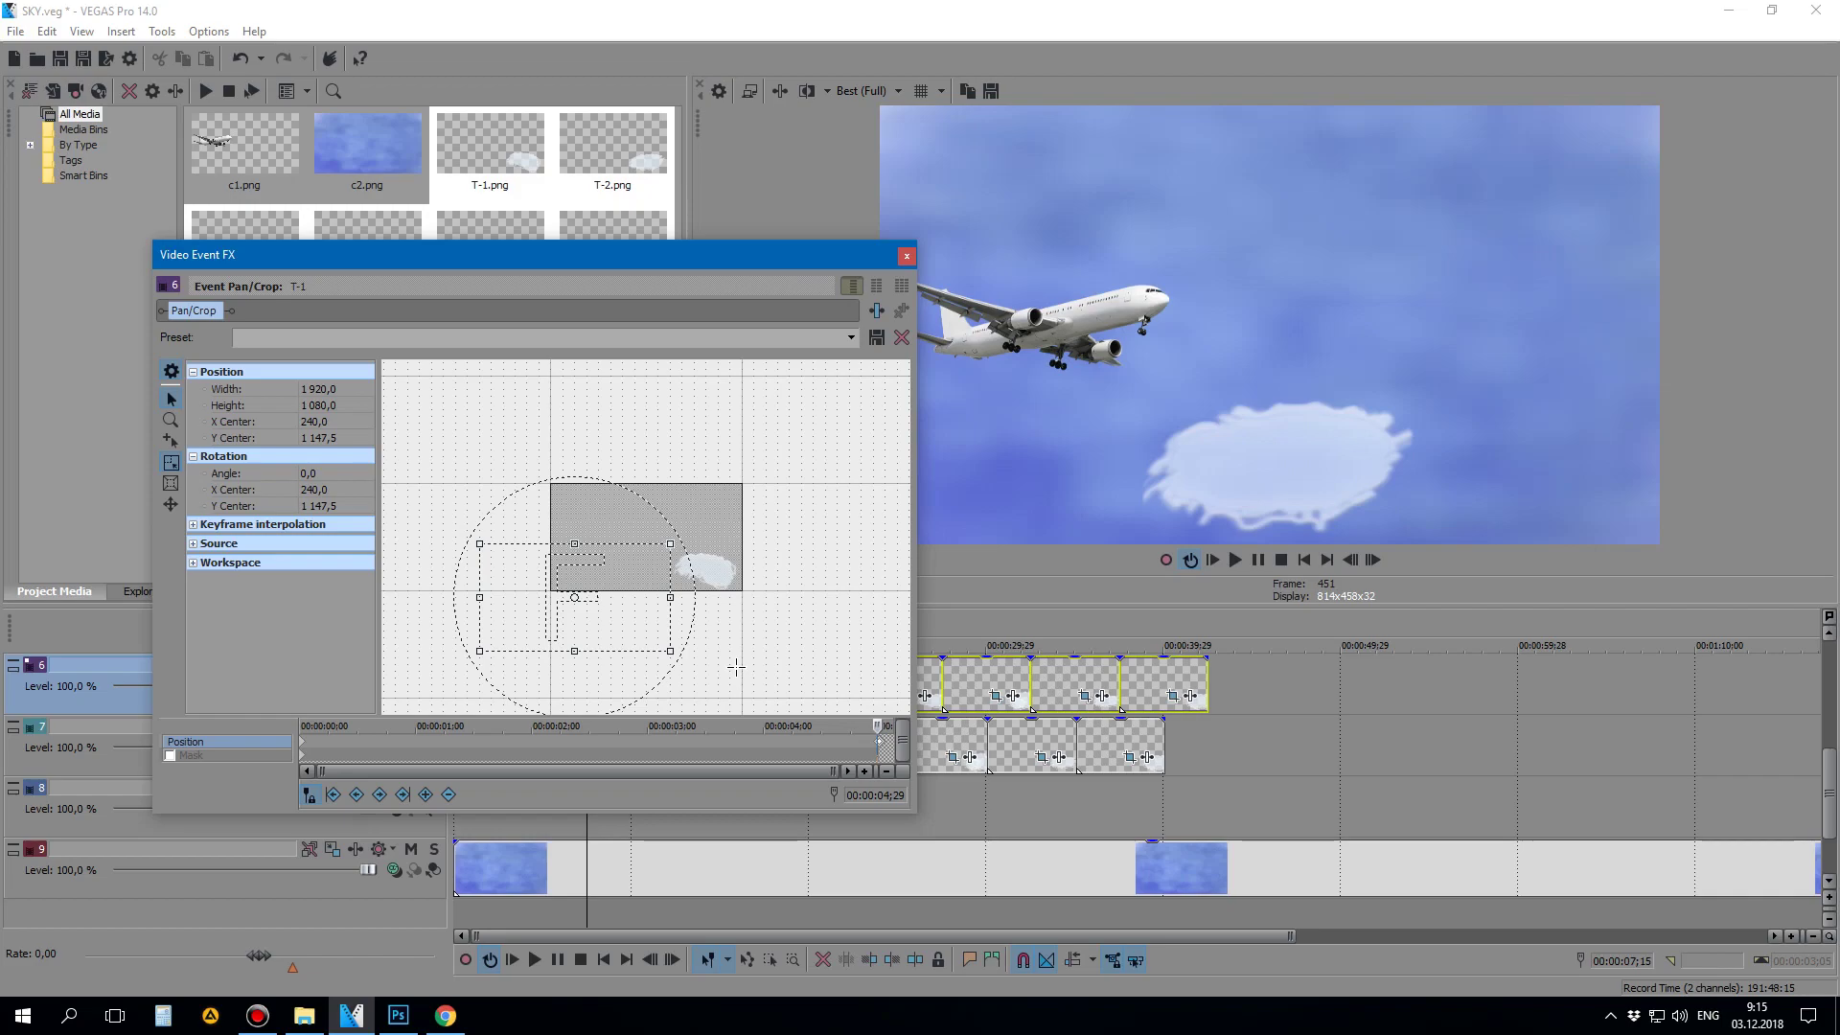
left_click_drag(638, 598, 757, 598)
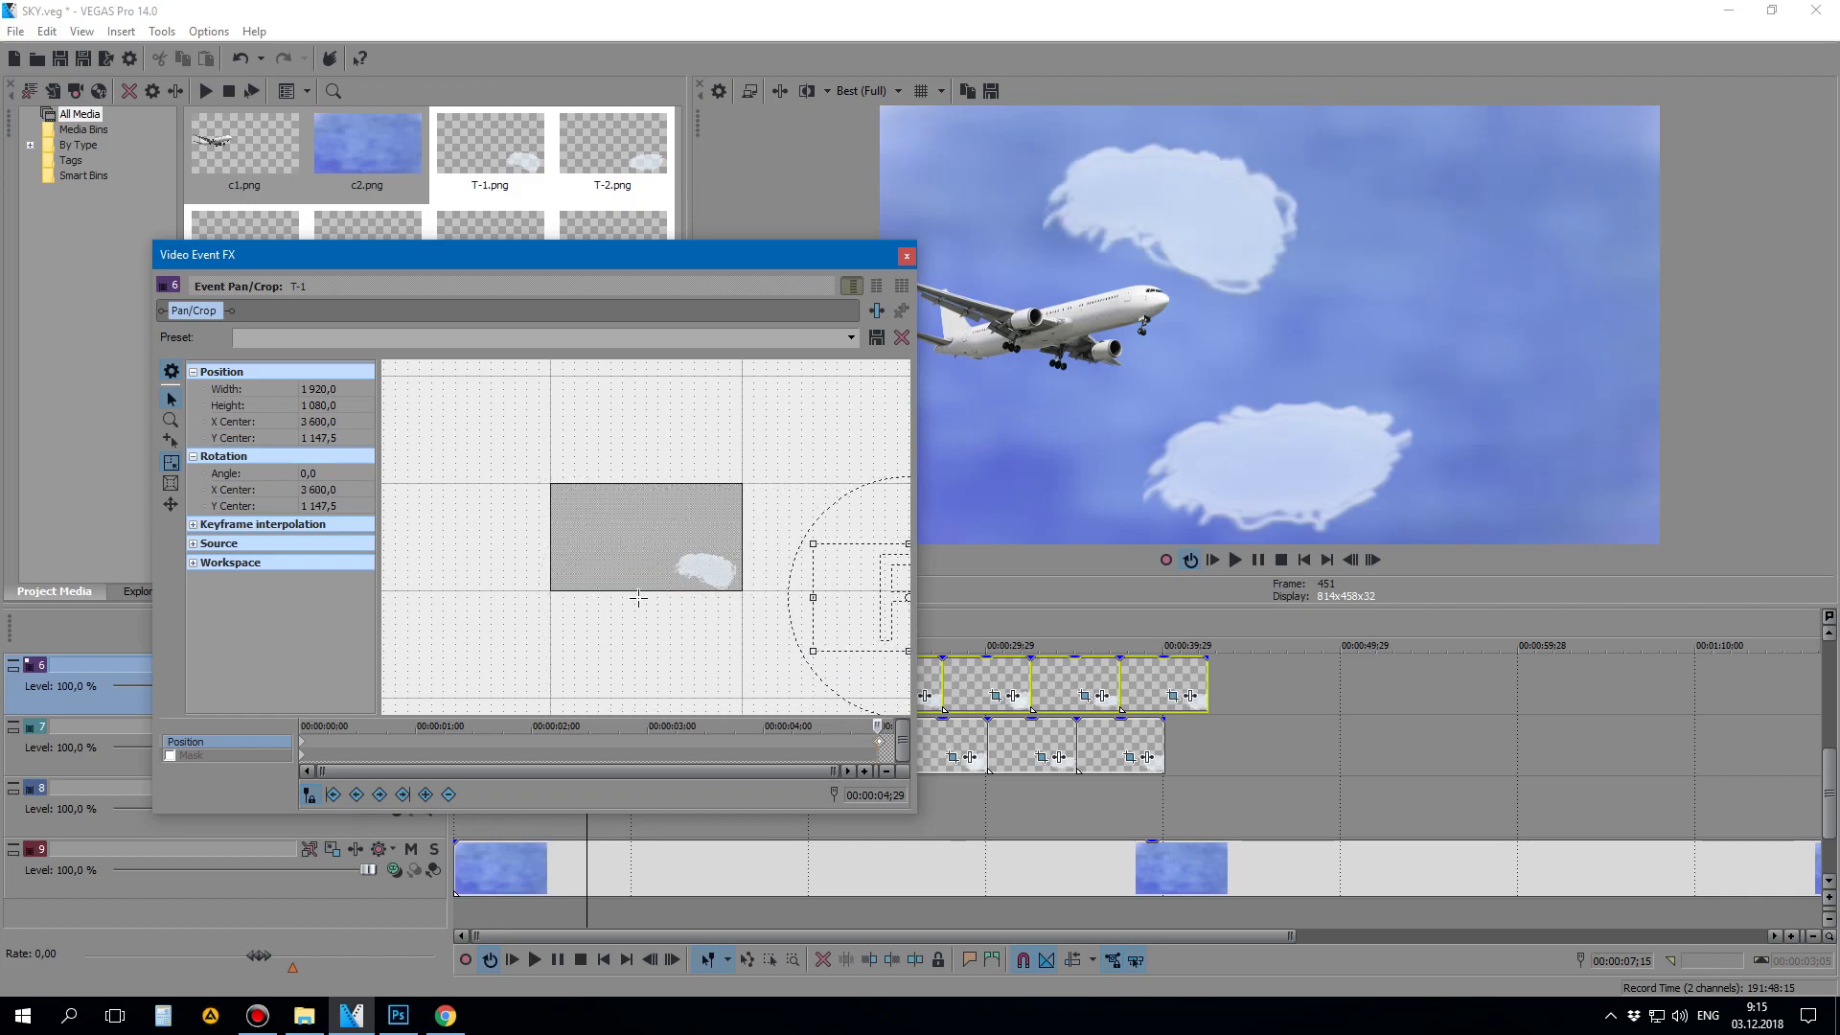
left_click_drag(638, 598, 626, 598)
left_click(879, 746)
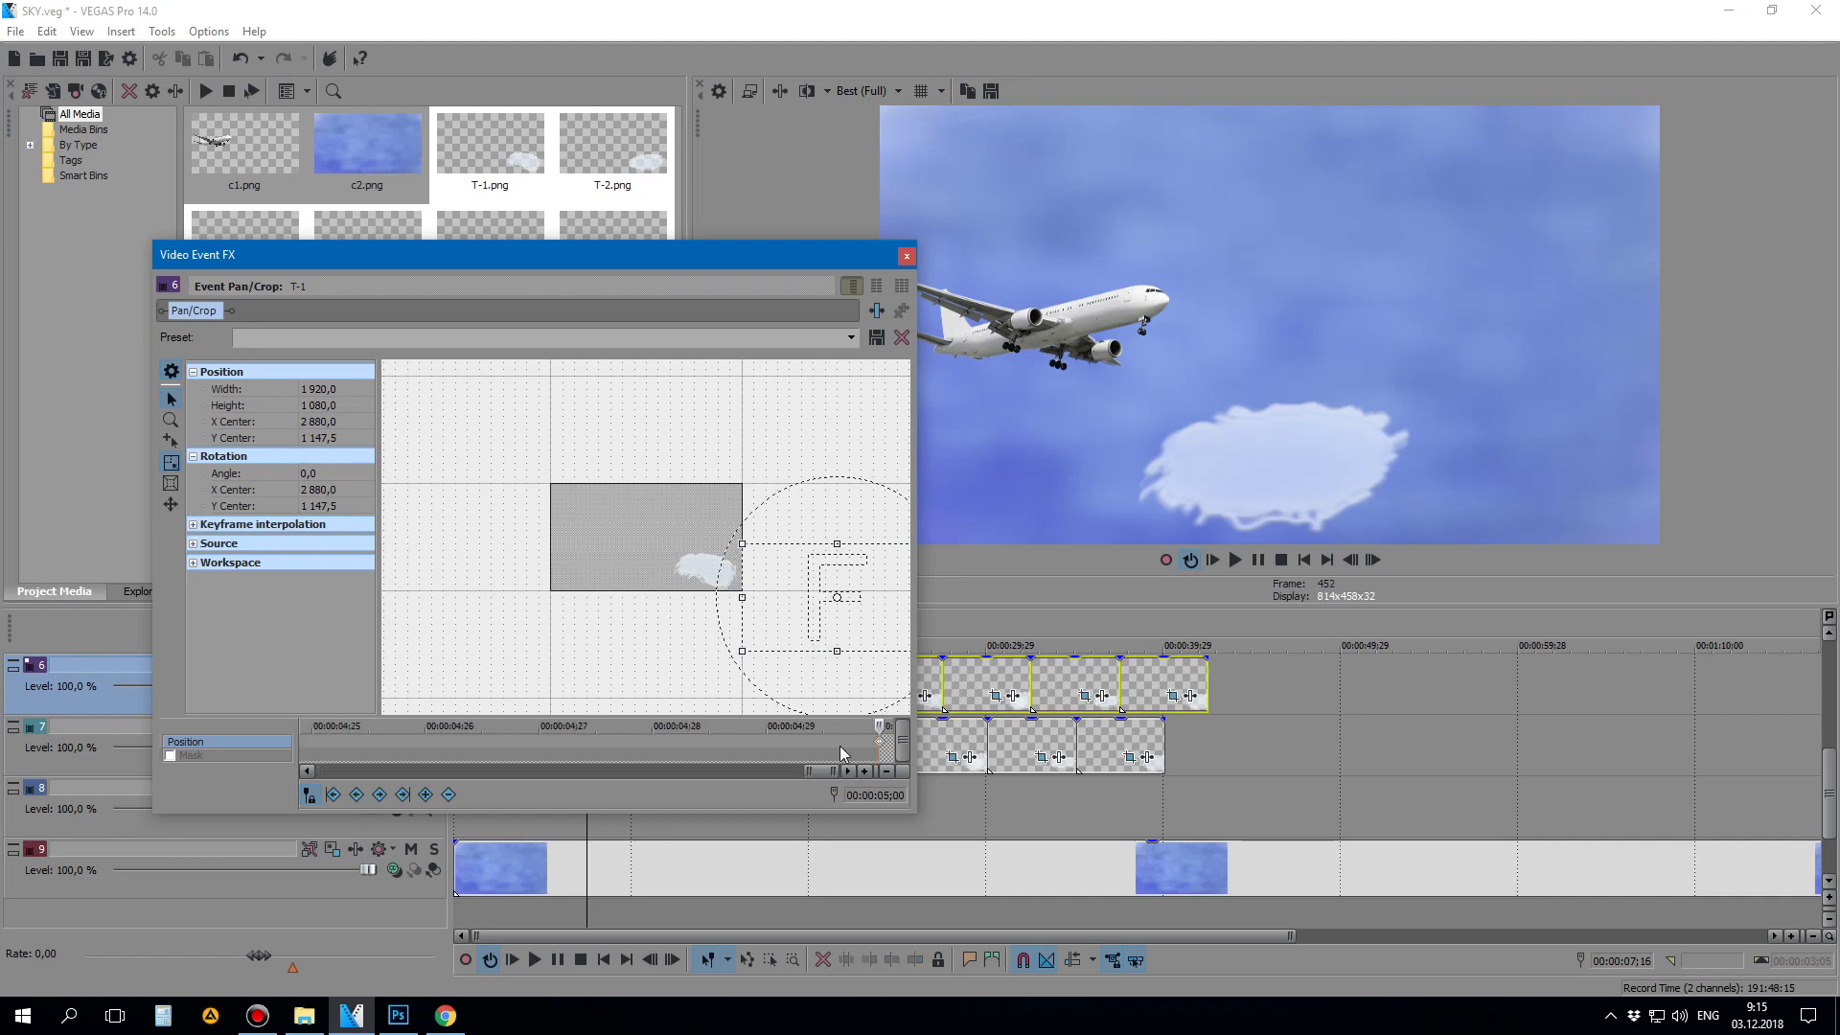
left_click(304, 747)
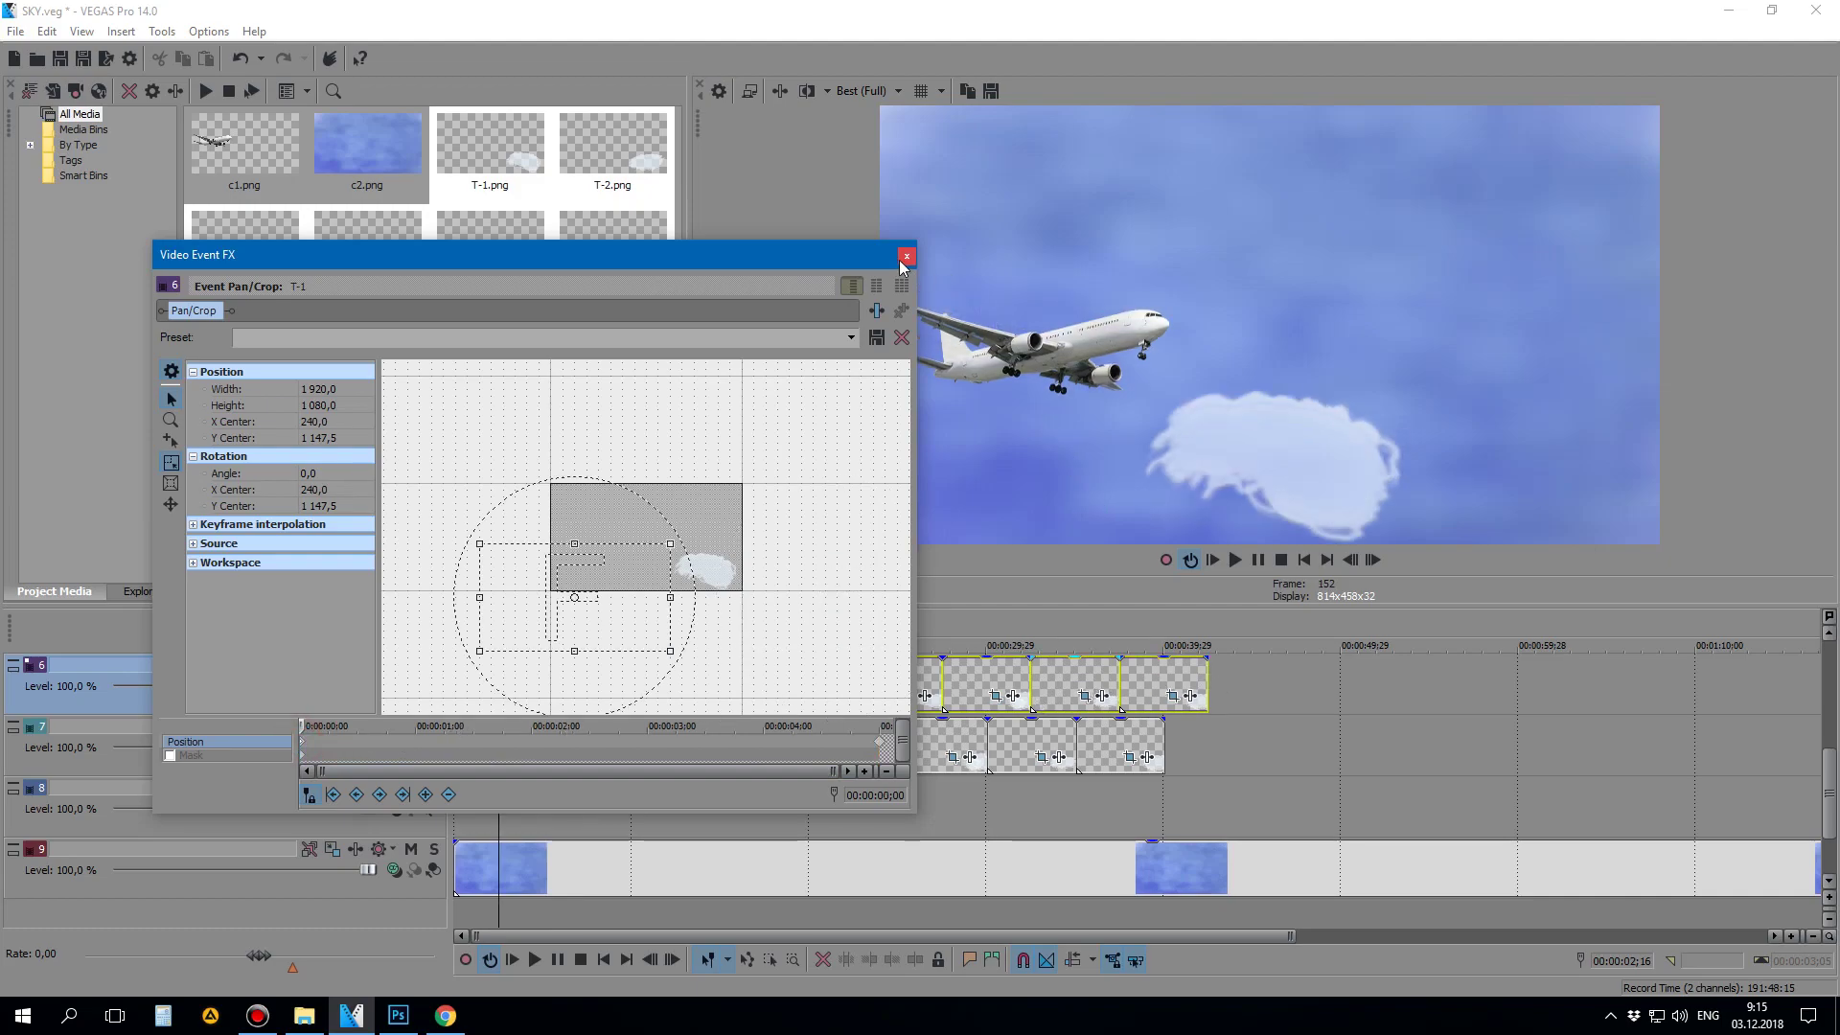
left_click(904, 257)
Step: Play back the clouds of tracks 6 and 7 together, and pause playback
left_click(1234, 561)
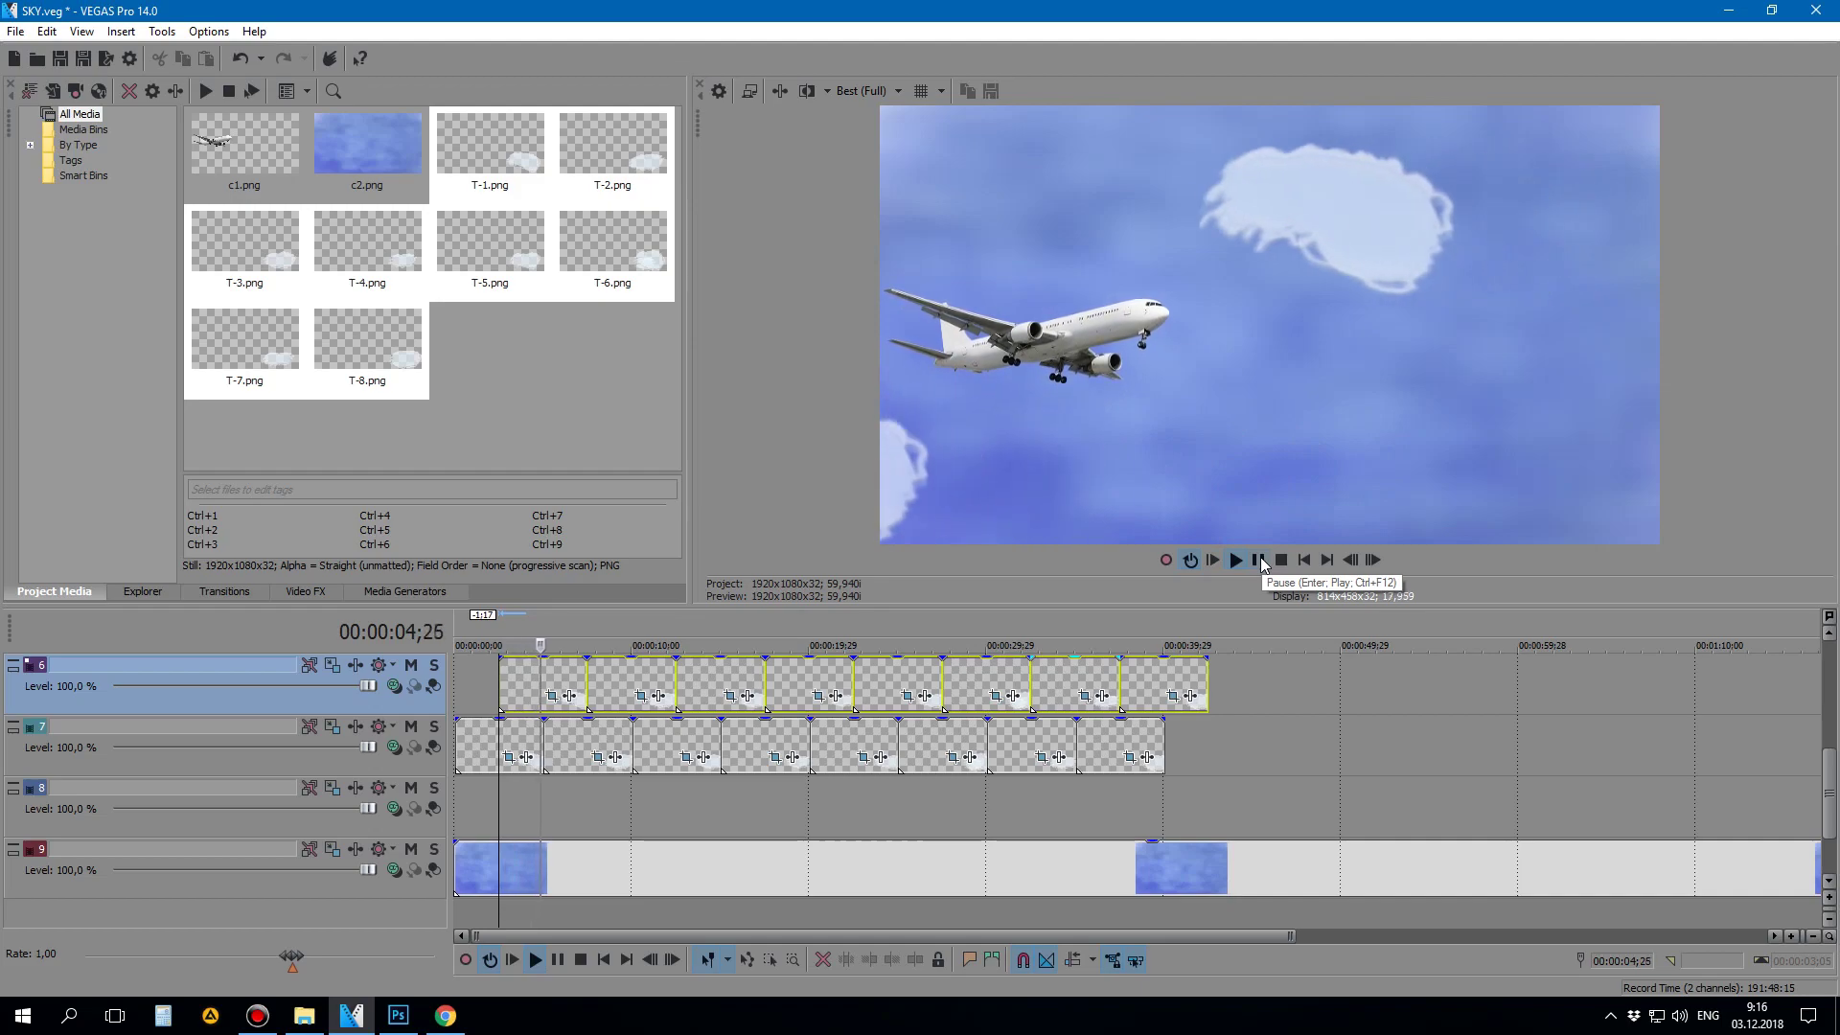
left_click(1258, 559)
Step: Copy the Pan/Crop position keyframes of track 6's T-1 event to the remaining cloud events on that track
left_click(562, 694)
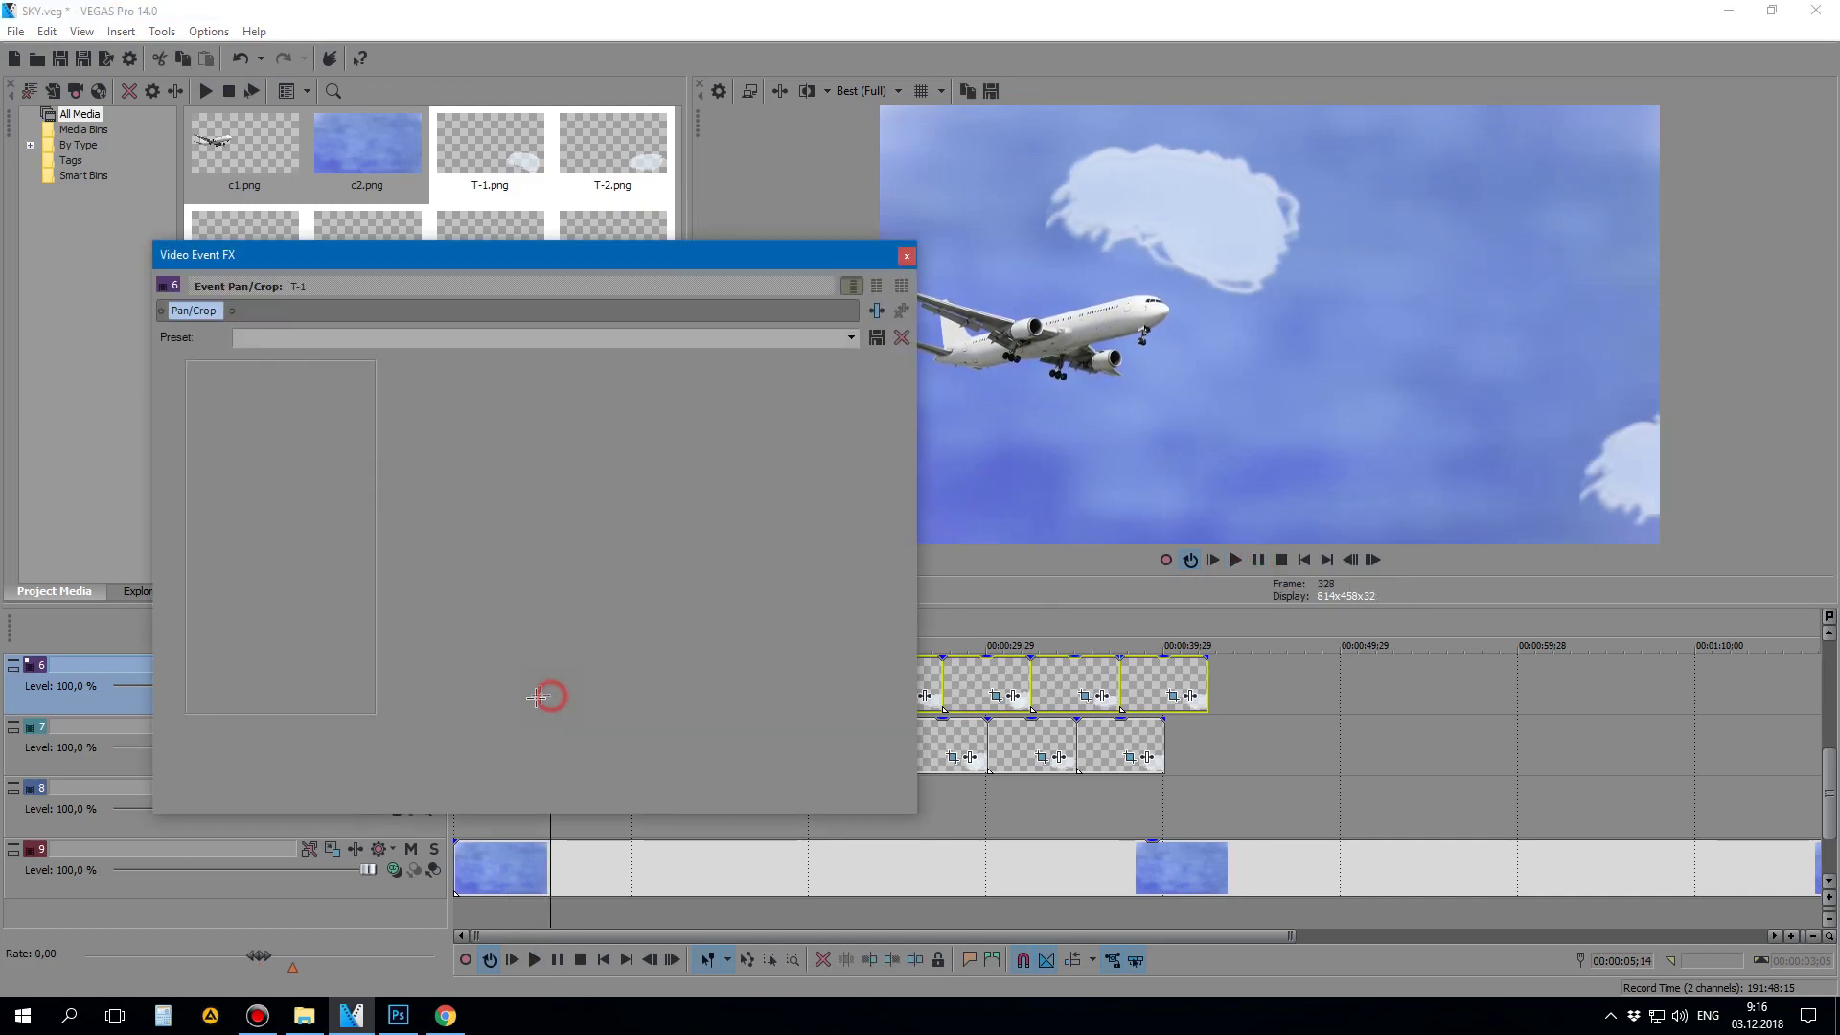
left_click(305, 748)
left_click(882, 743)
left_click(905, 254)
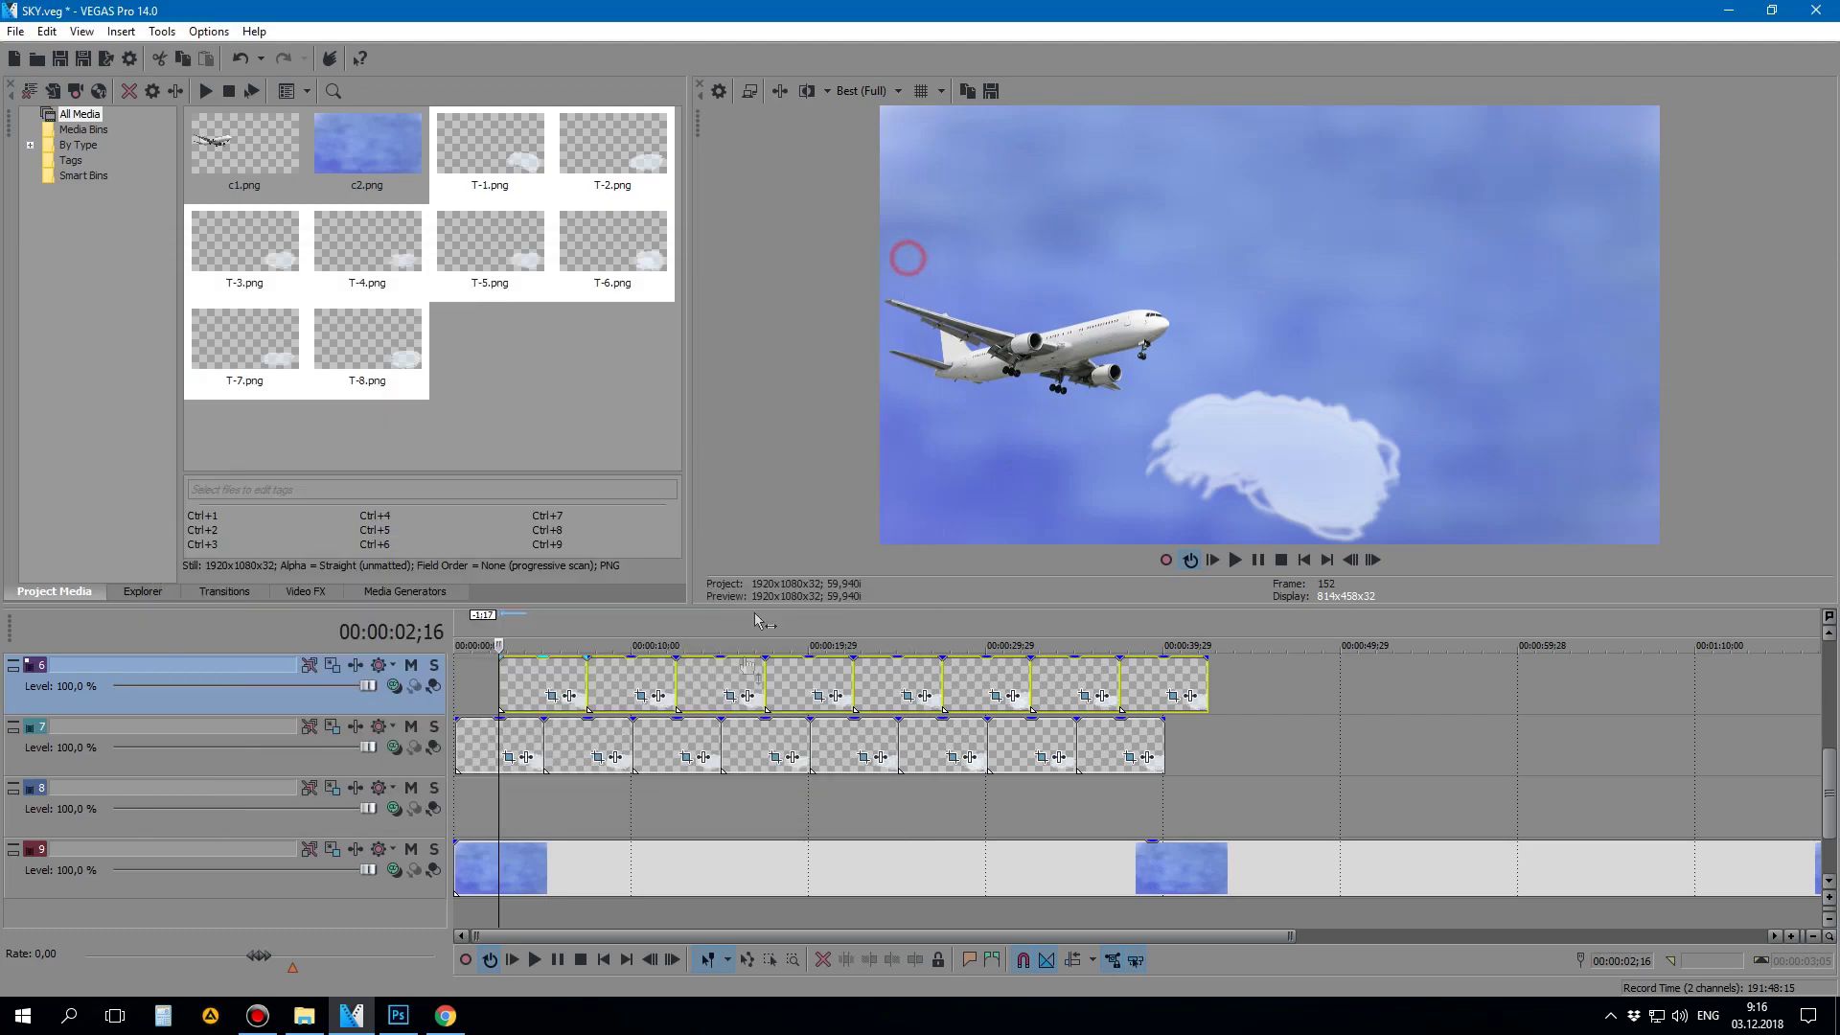
left_click(643, 698)
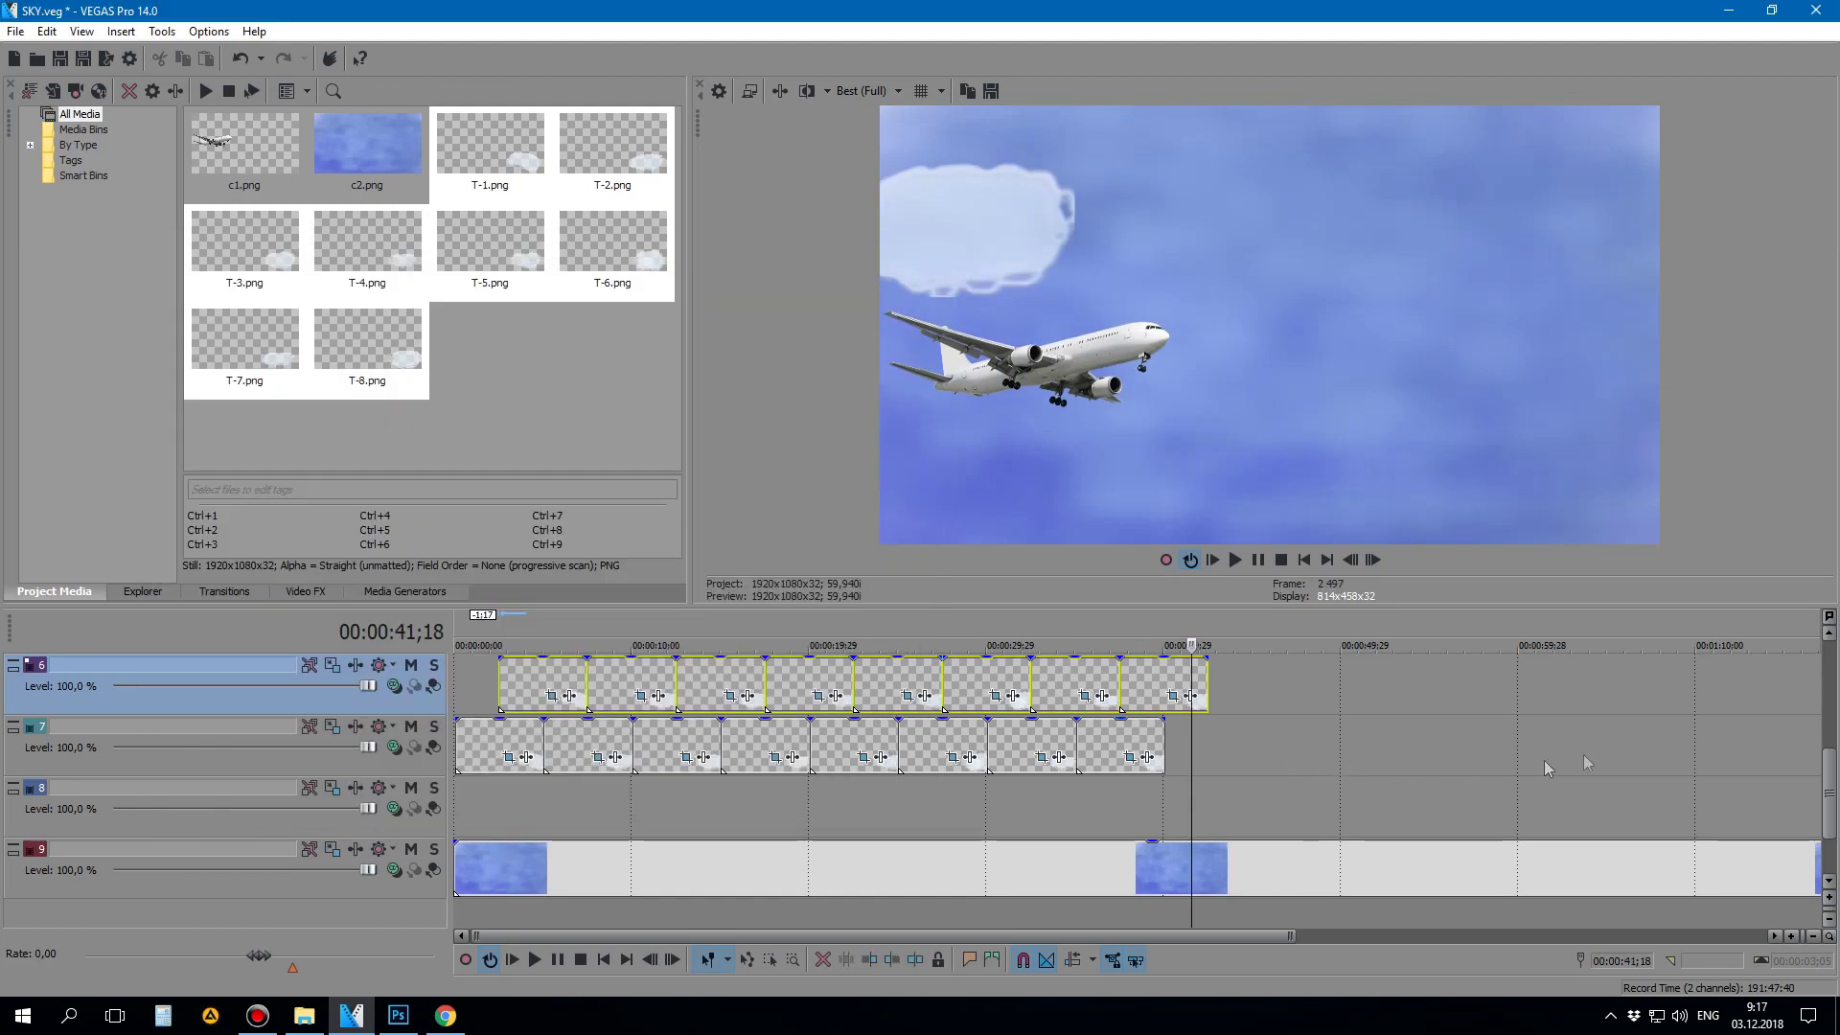
Step: Copy the eight cloud events from track 6 onto track 5, offset to start about 3 seconds after the track 6 row
left_click_drag(1823, 785, 1823, 740)
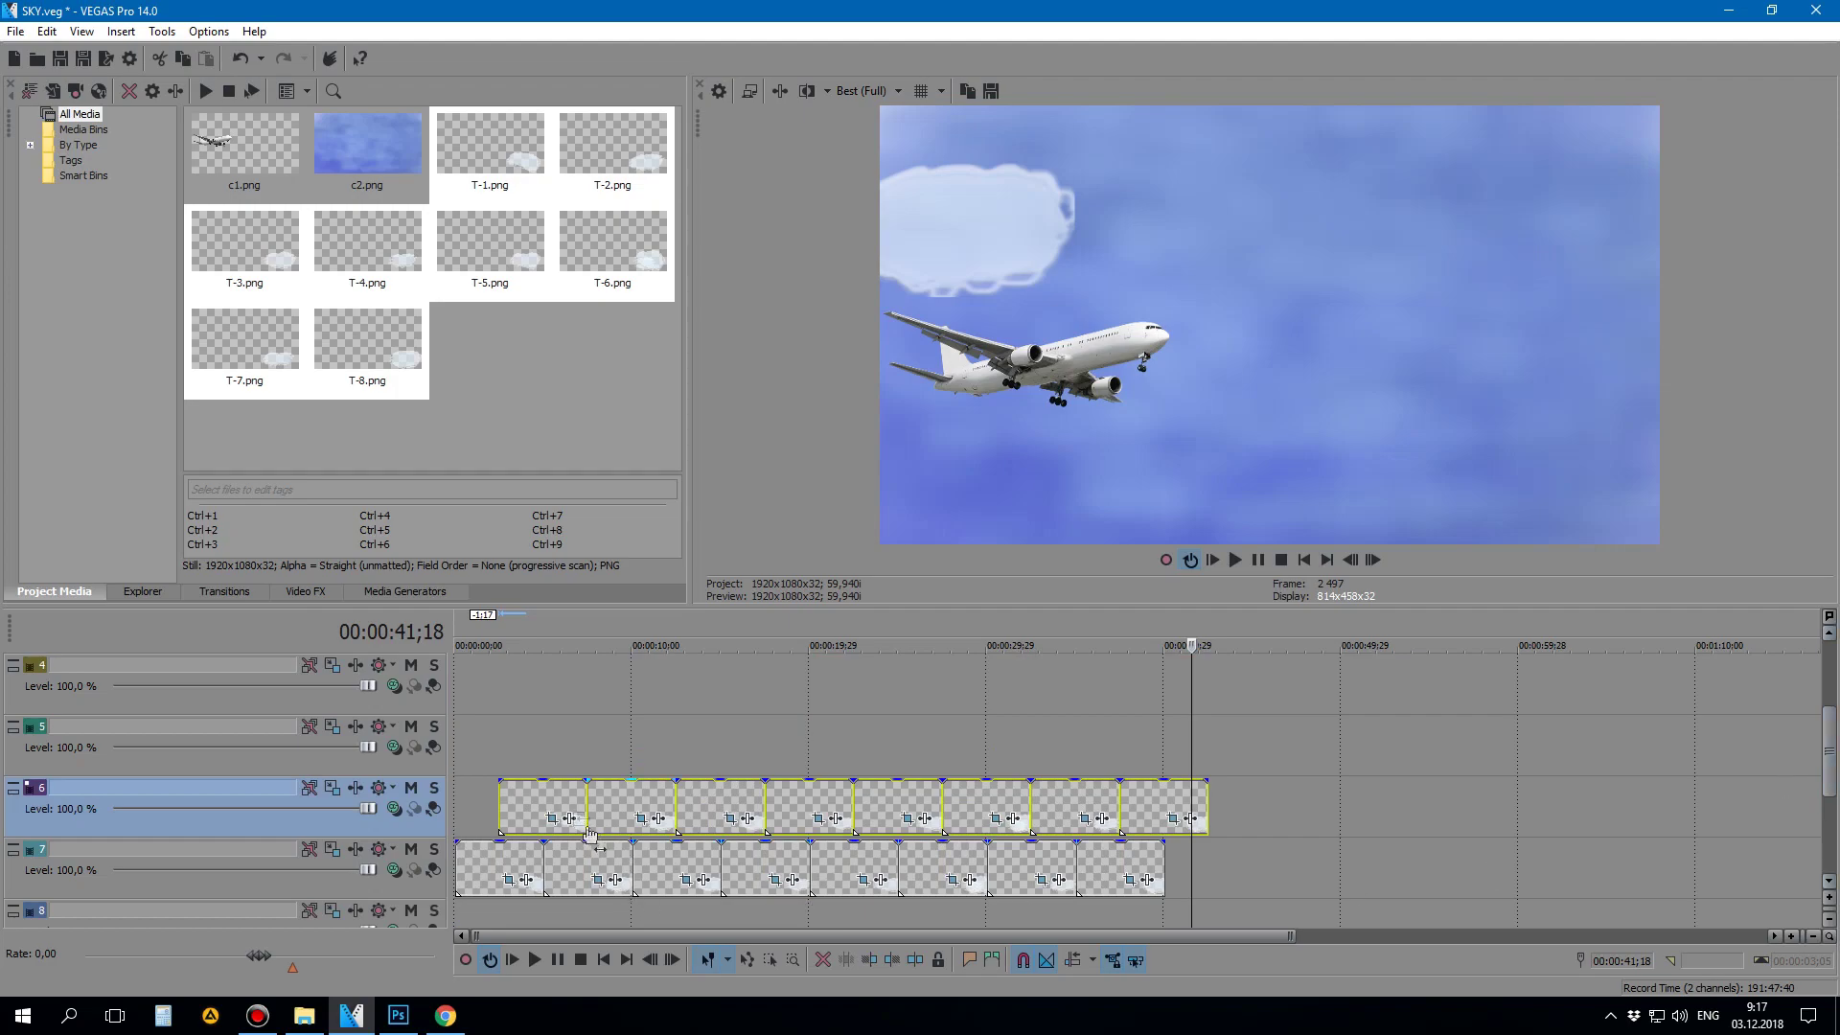
left_click(549, 803)
left_click(1161, 808)
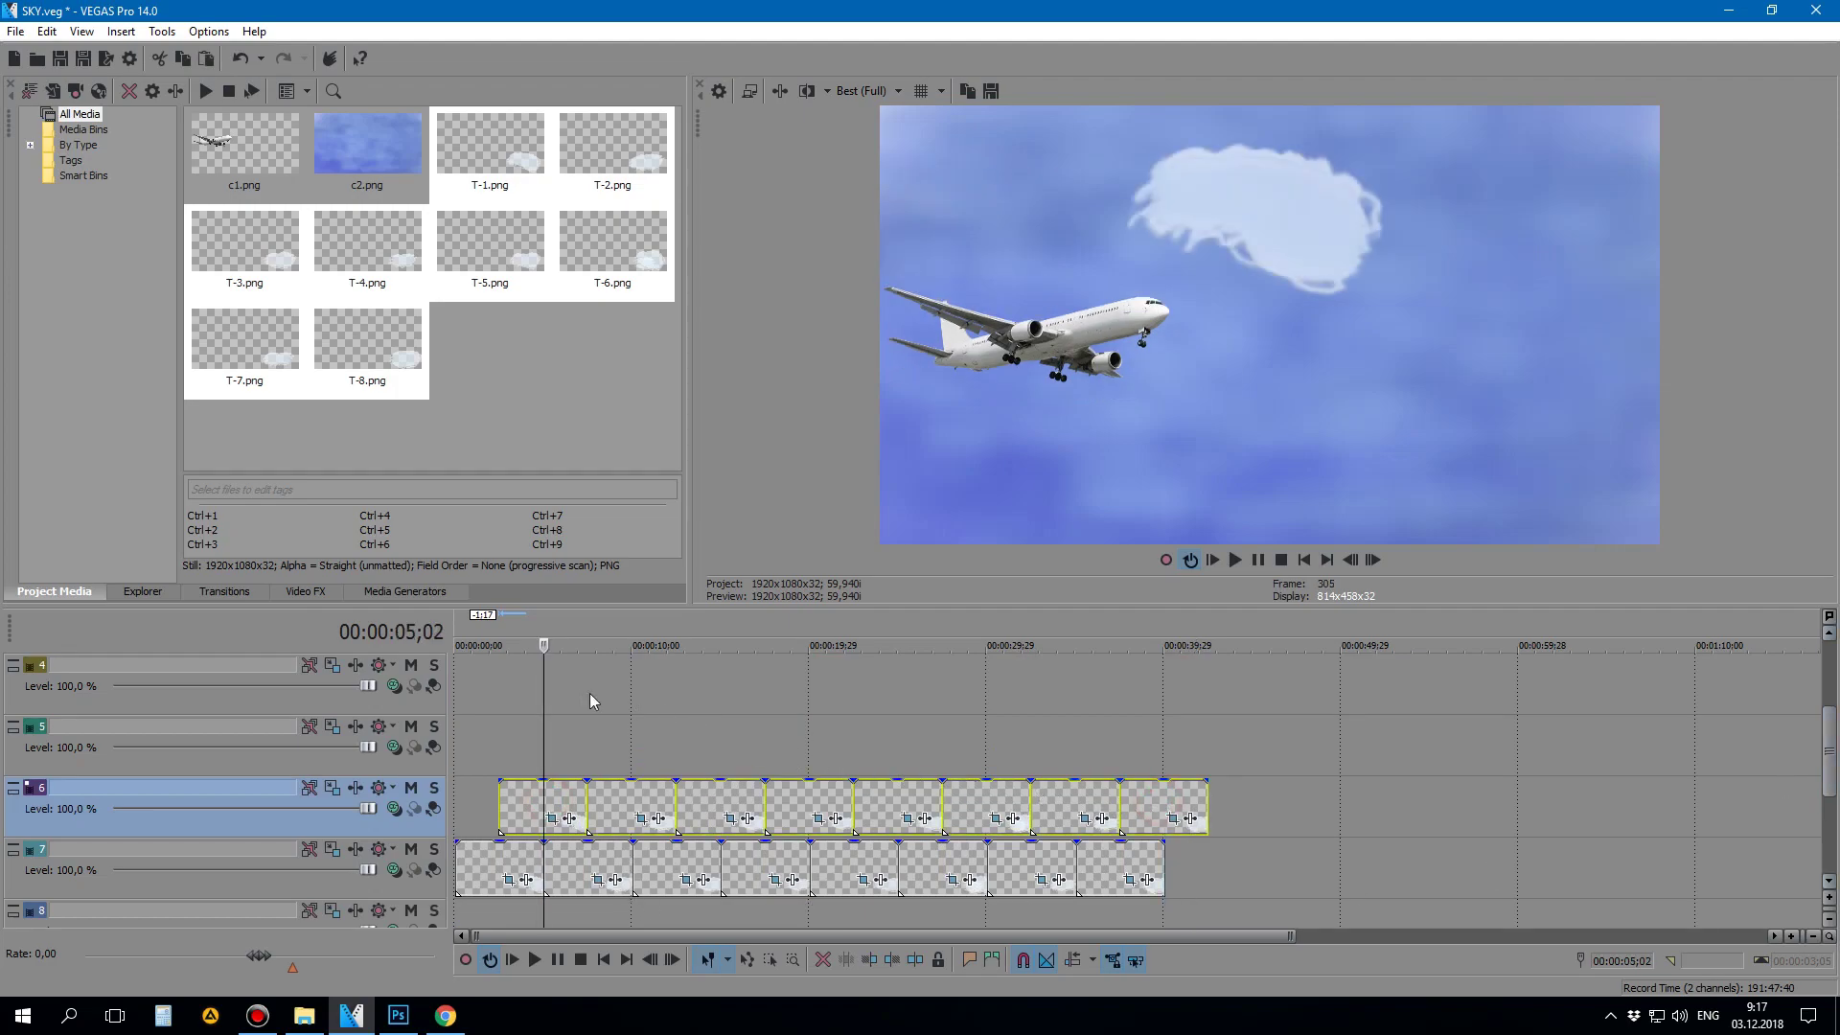
left_click(579, 744)
key("ctrl+v")
left_click_drag(632, 733, 616, 737)
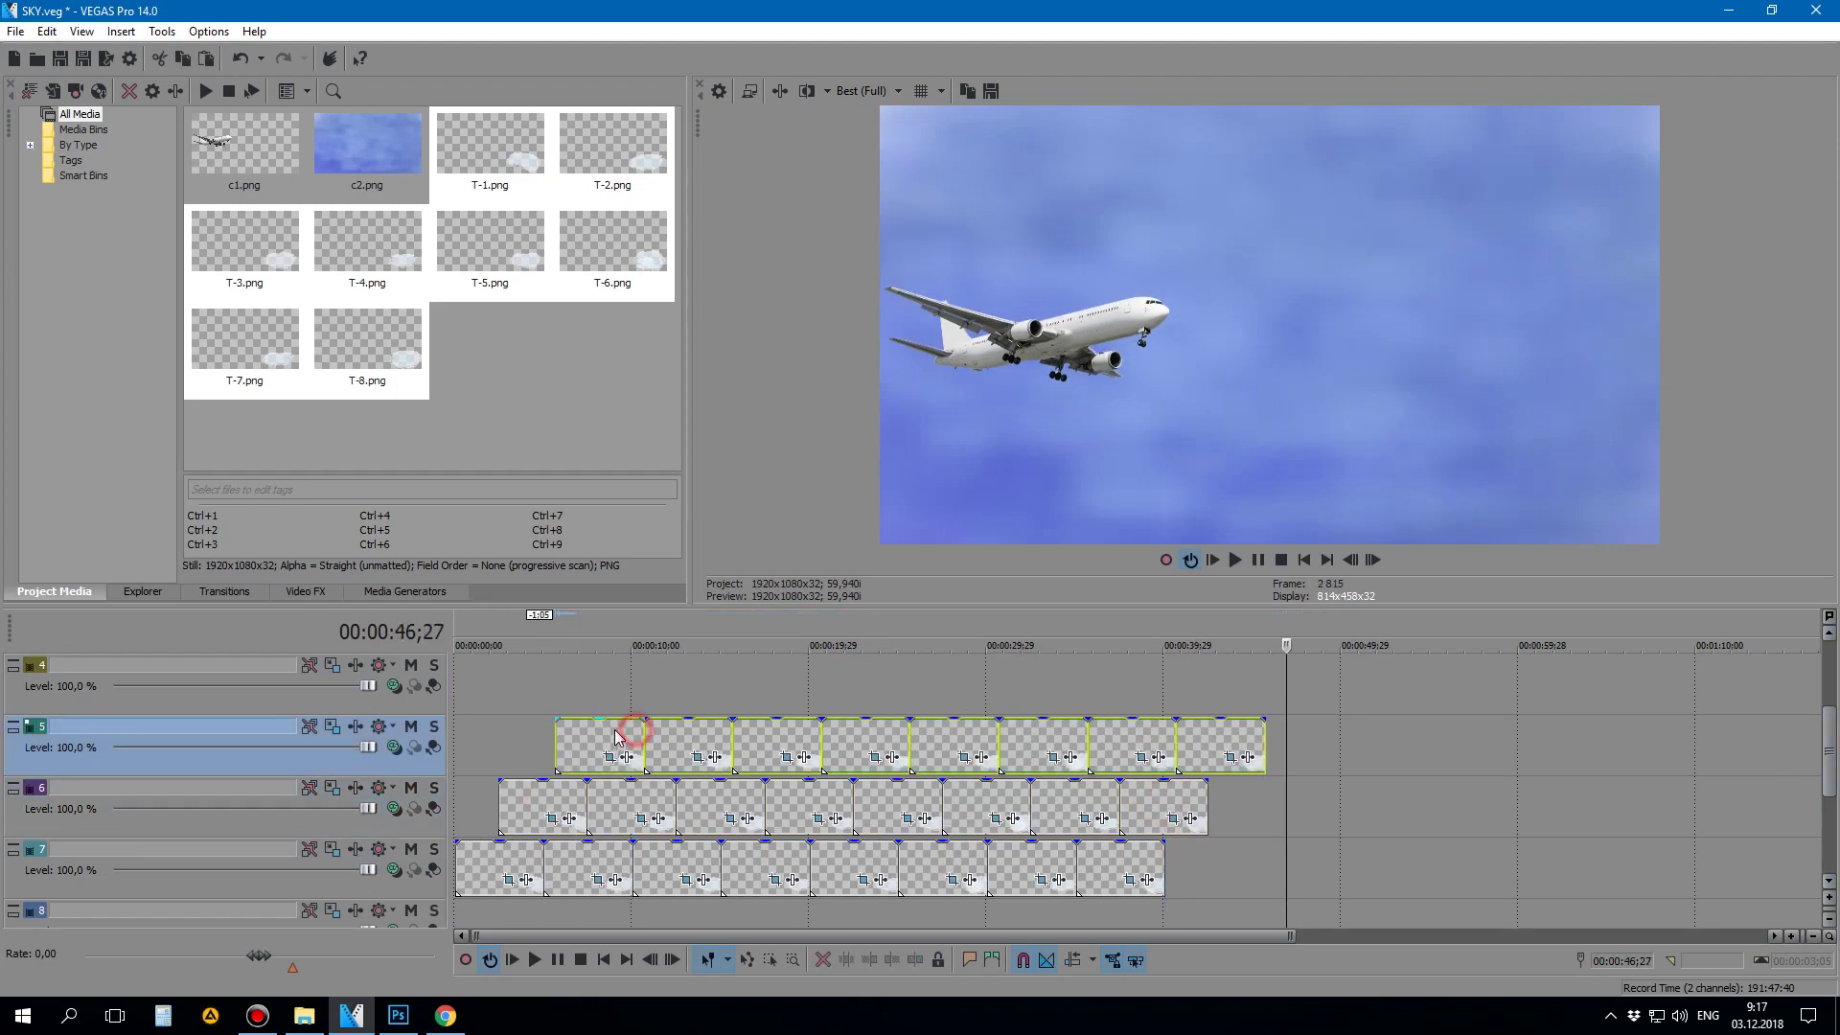
Step: Set the opening Pan/Crop keyframe of track 5's T-1 event to X Center 240 and Y Center 877.5
left_click(608, 757)
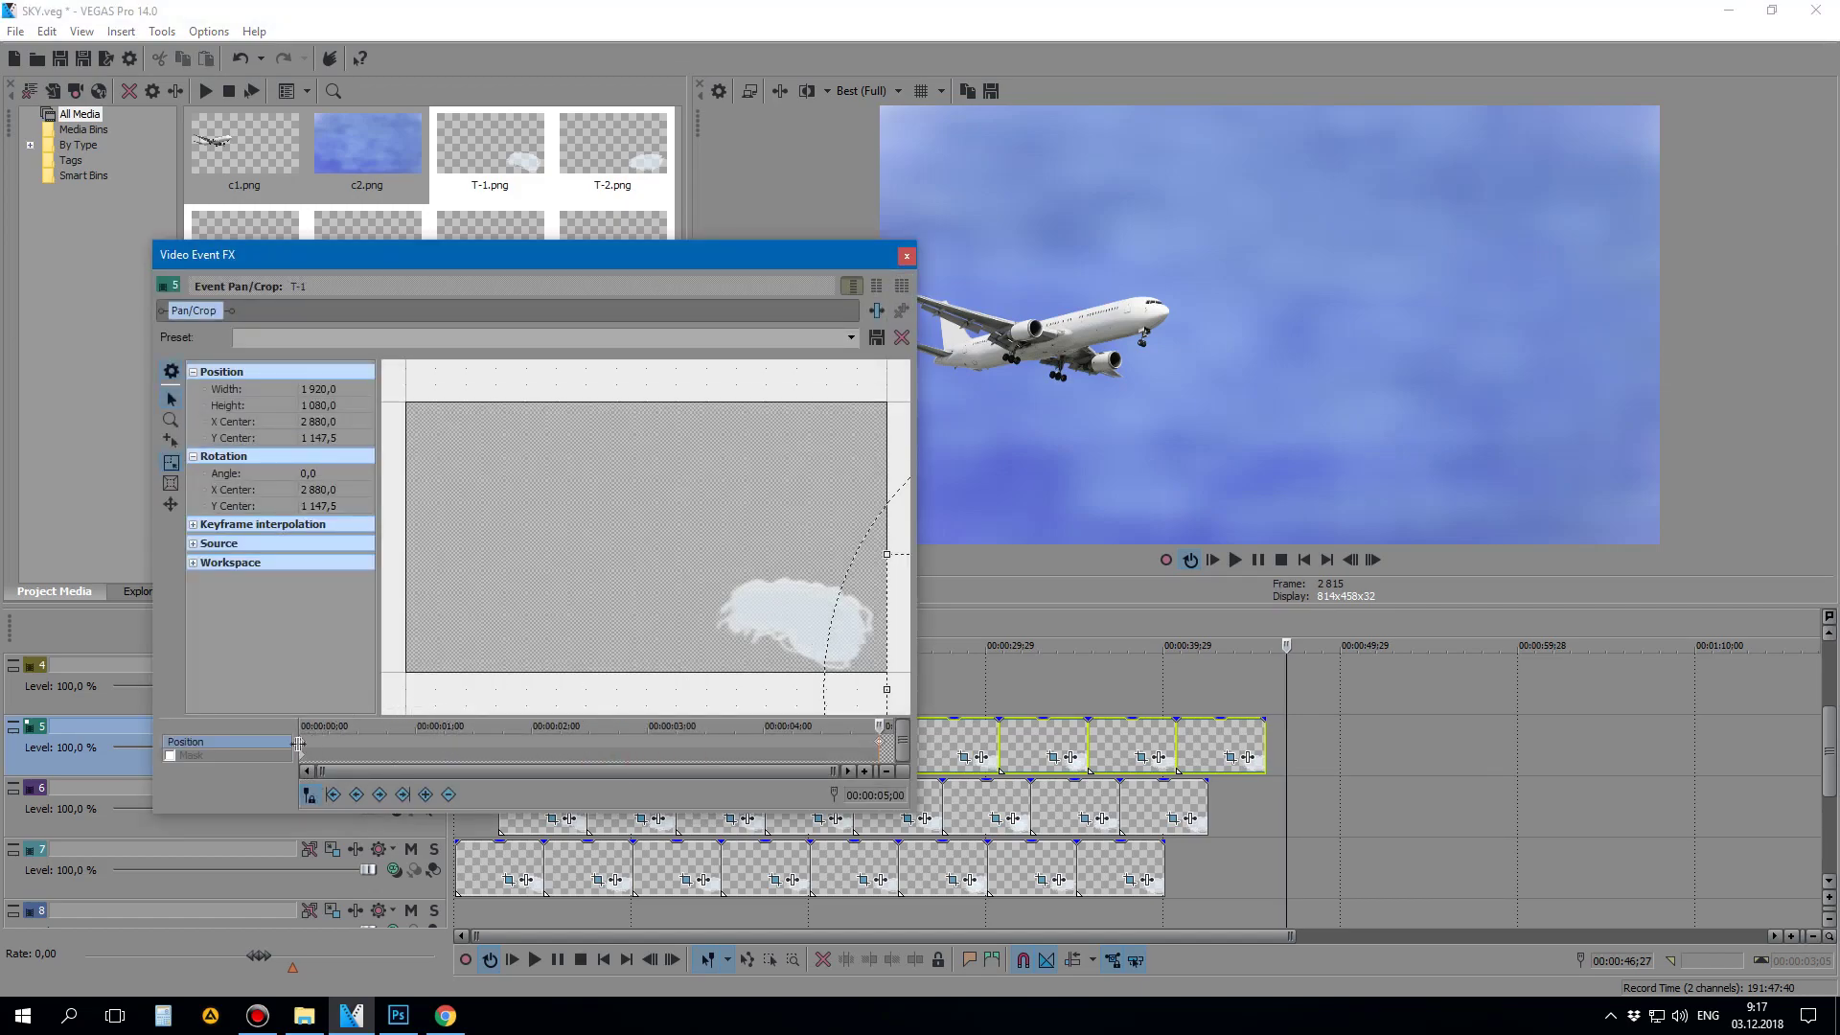
left_click(303, 751)
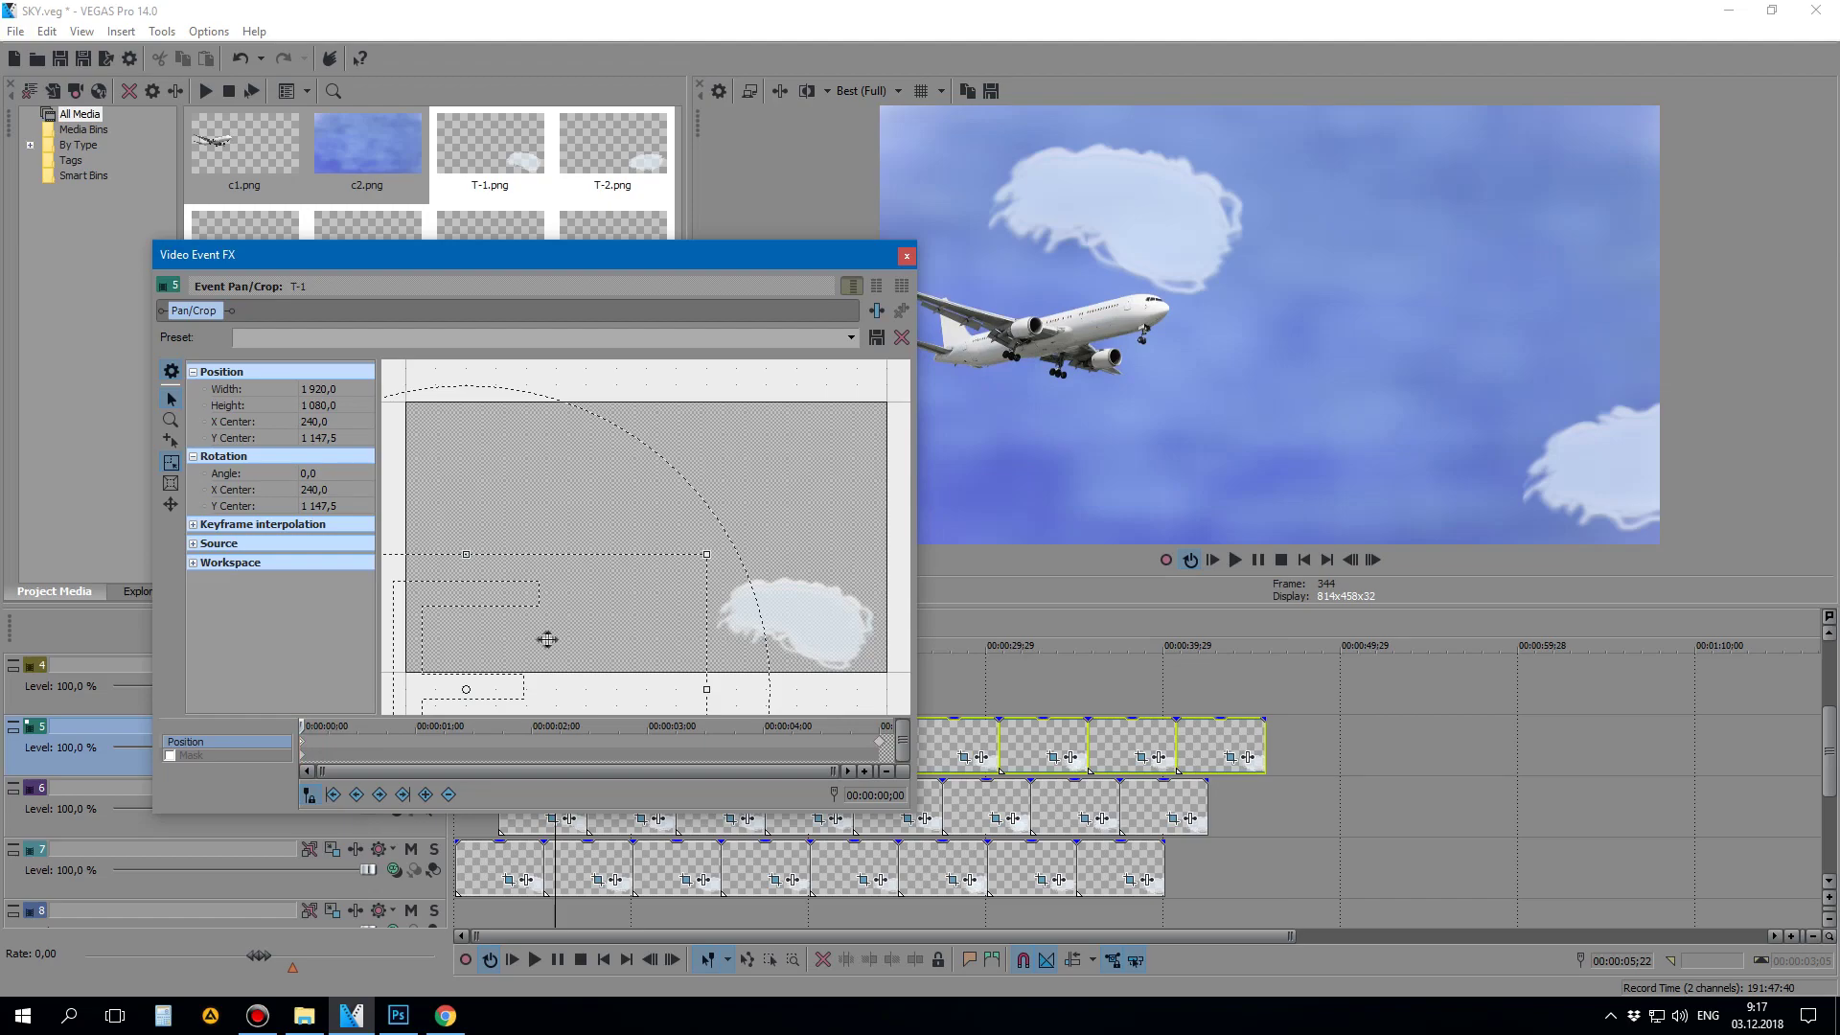
scroll(548, 639, "down", 4)
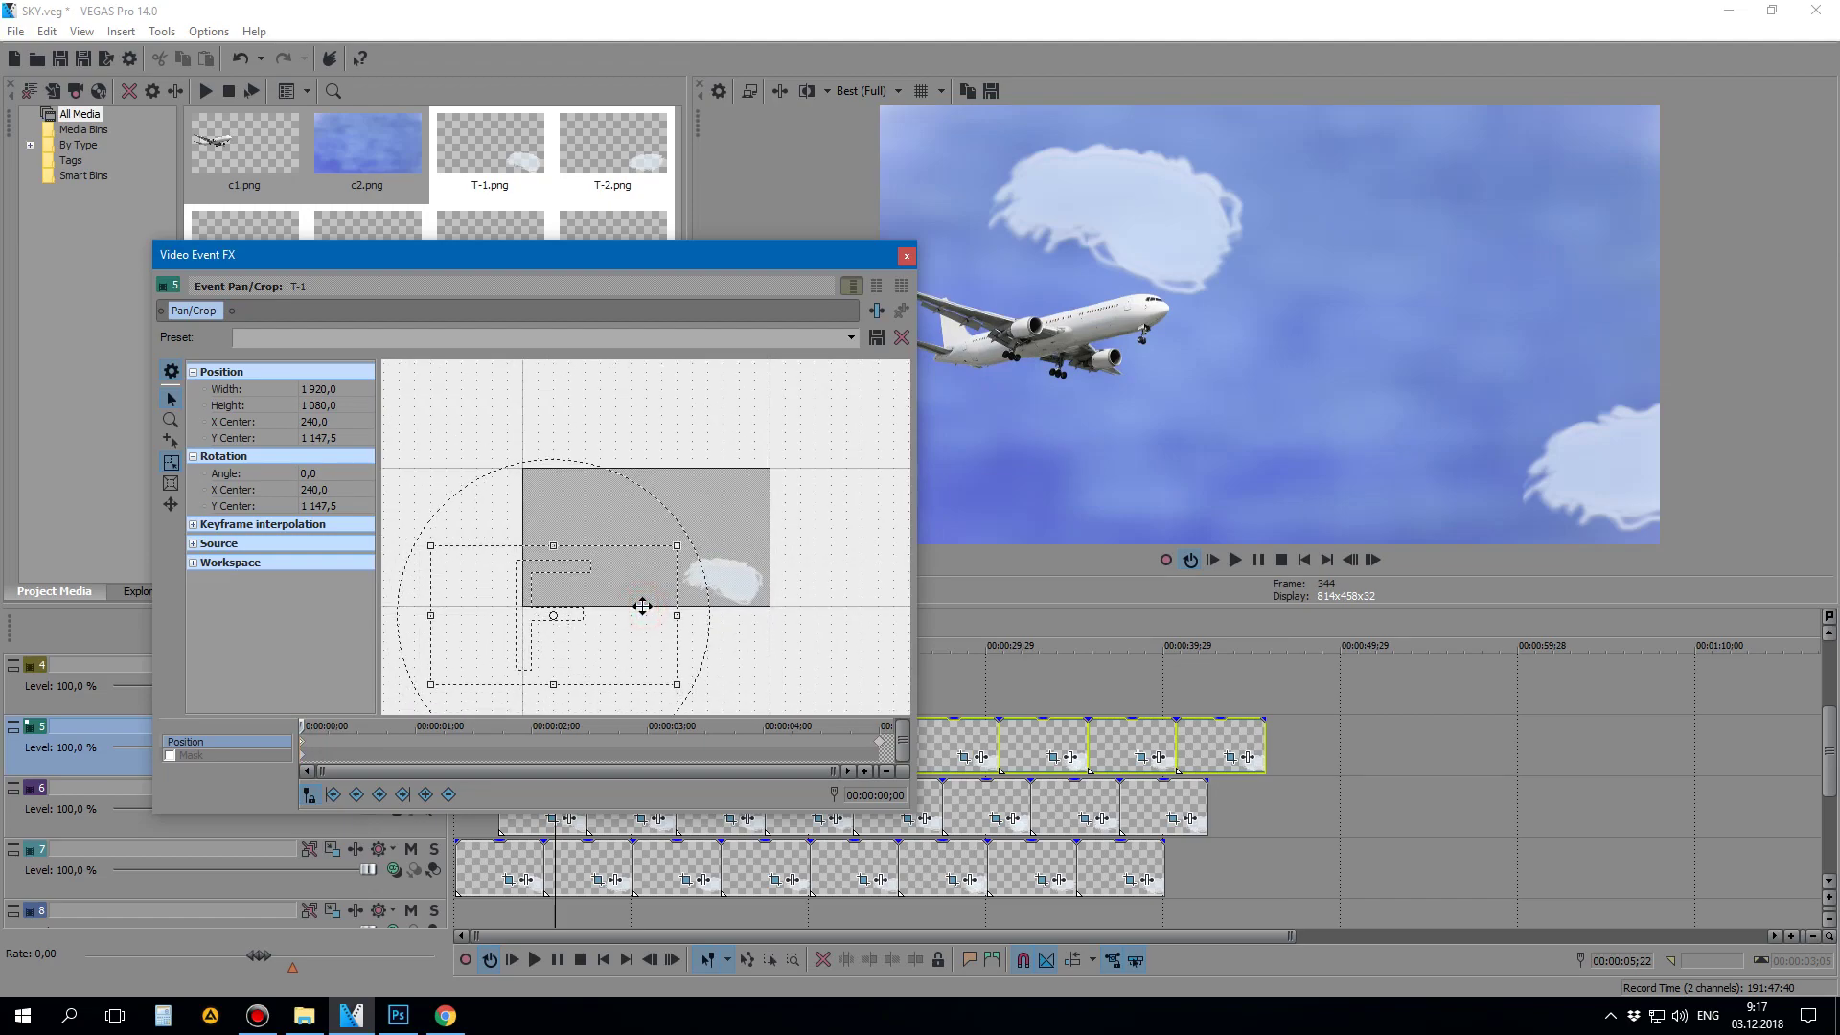
key("Up")
key("Up")
key("Up")
key("Up")
key("Up")
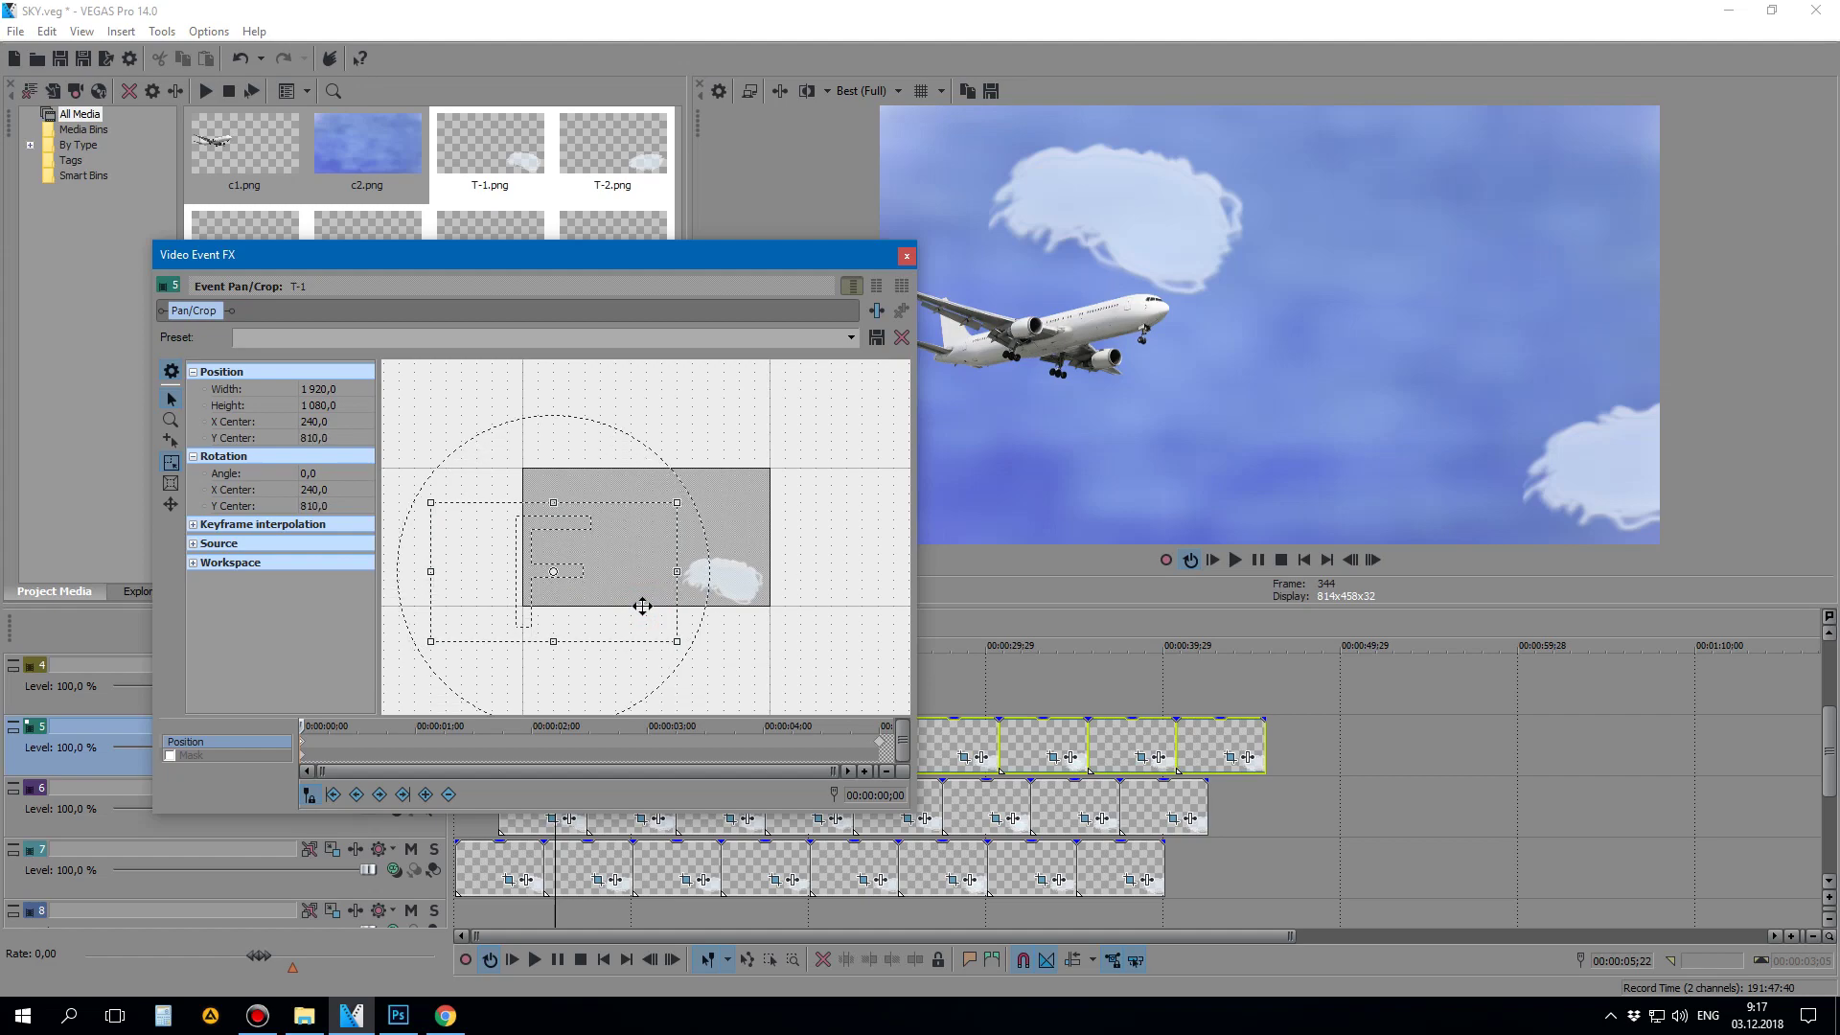
key("Down")
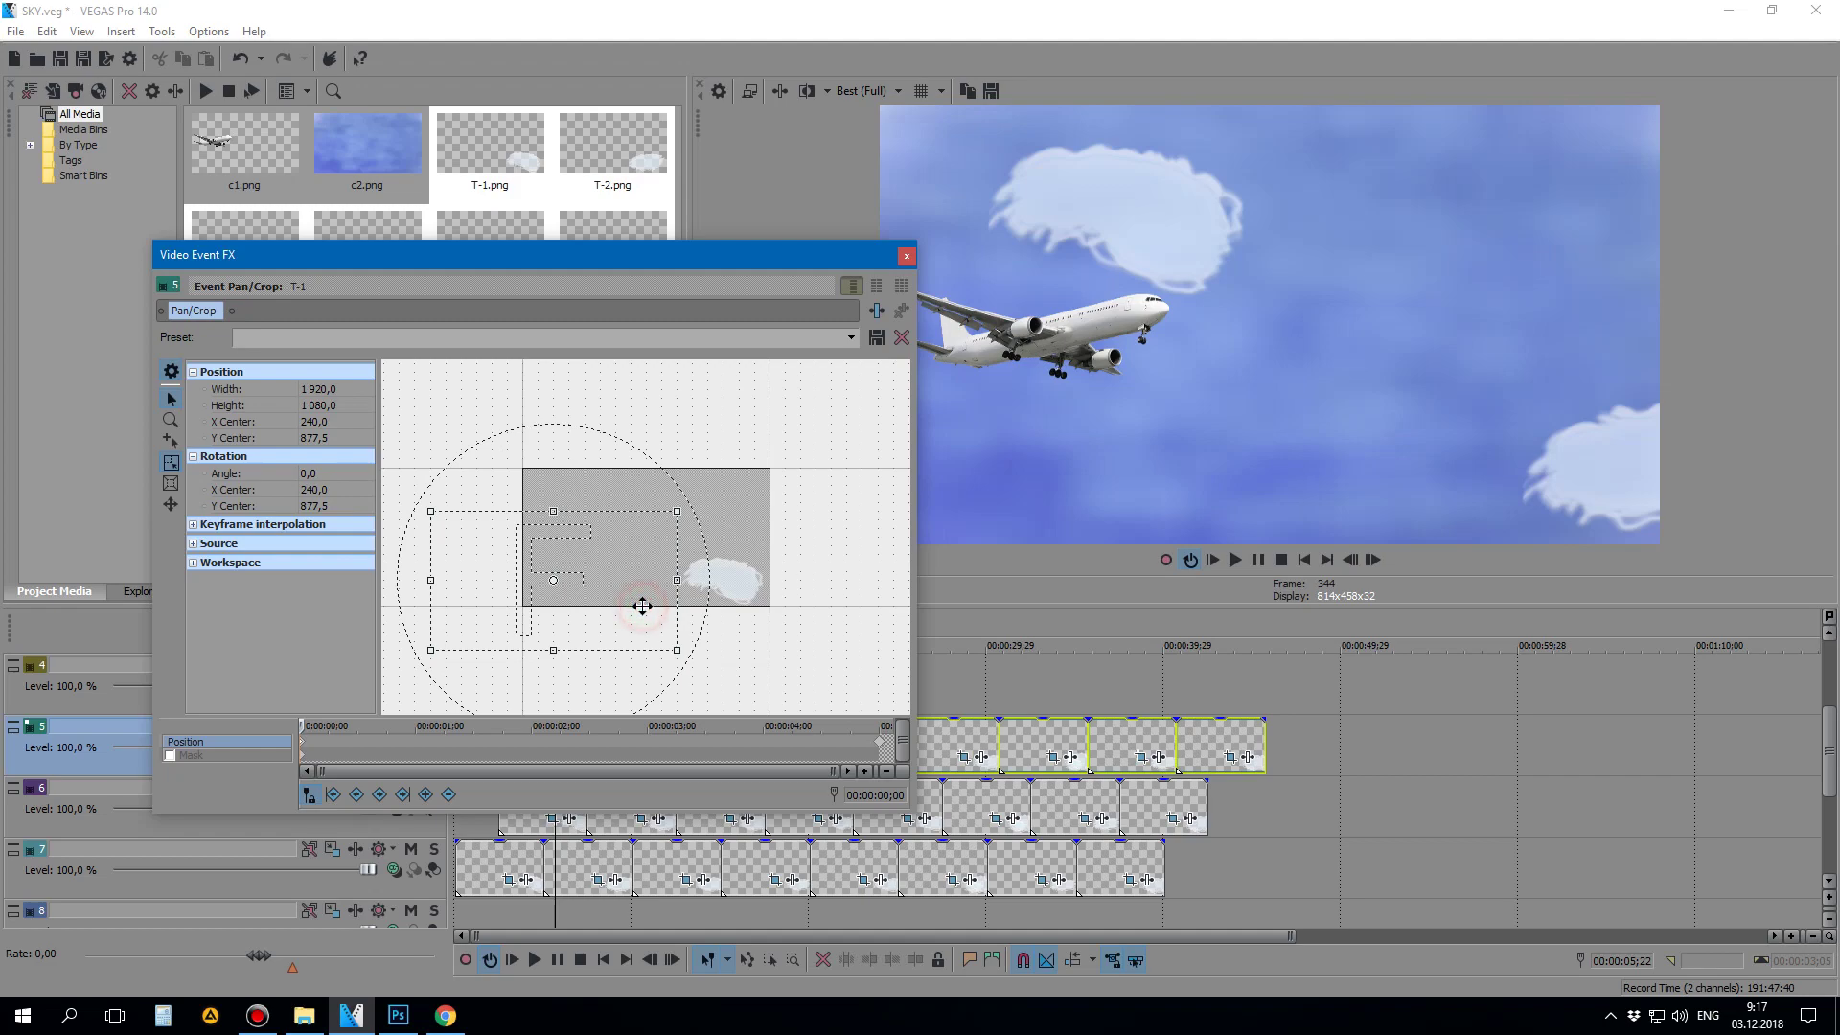
Step: Set T-1's closing keyframe at 00:00:05;00 to X Center 2880 and Y Center 877.5, check both keyframes, and close Pan/Crop
left_click(881, 749)
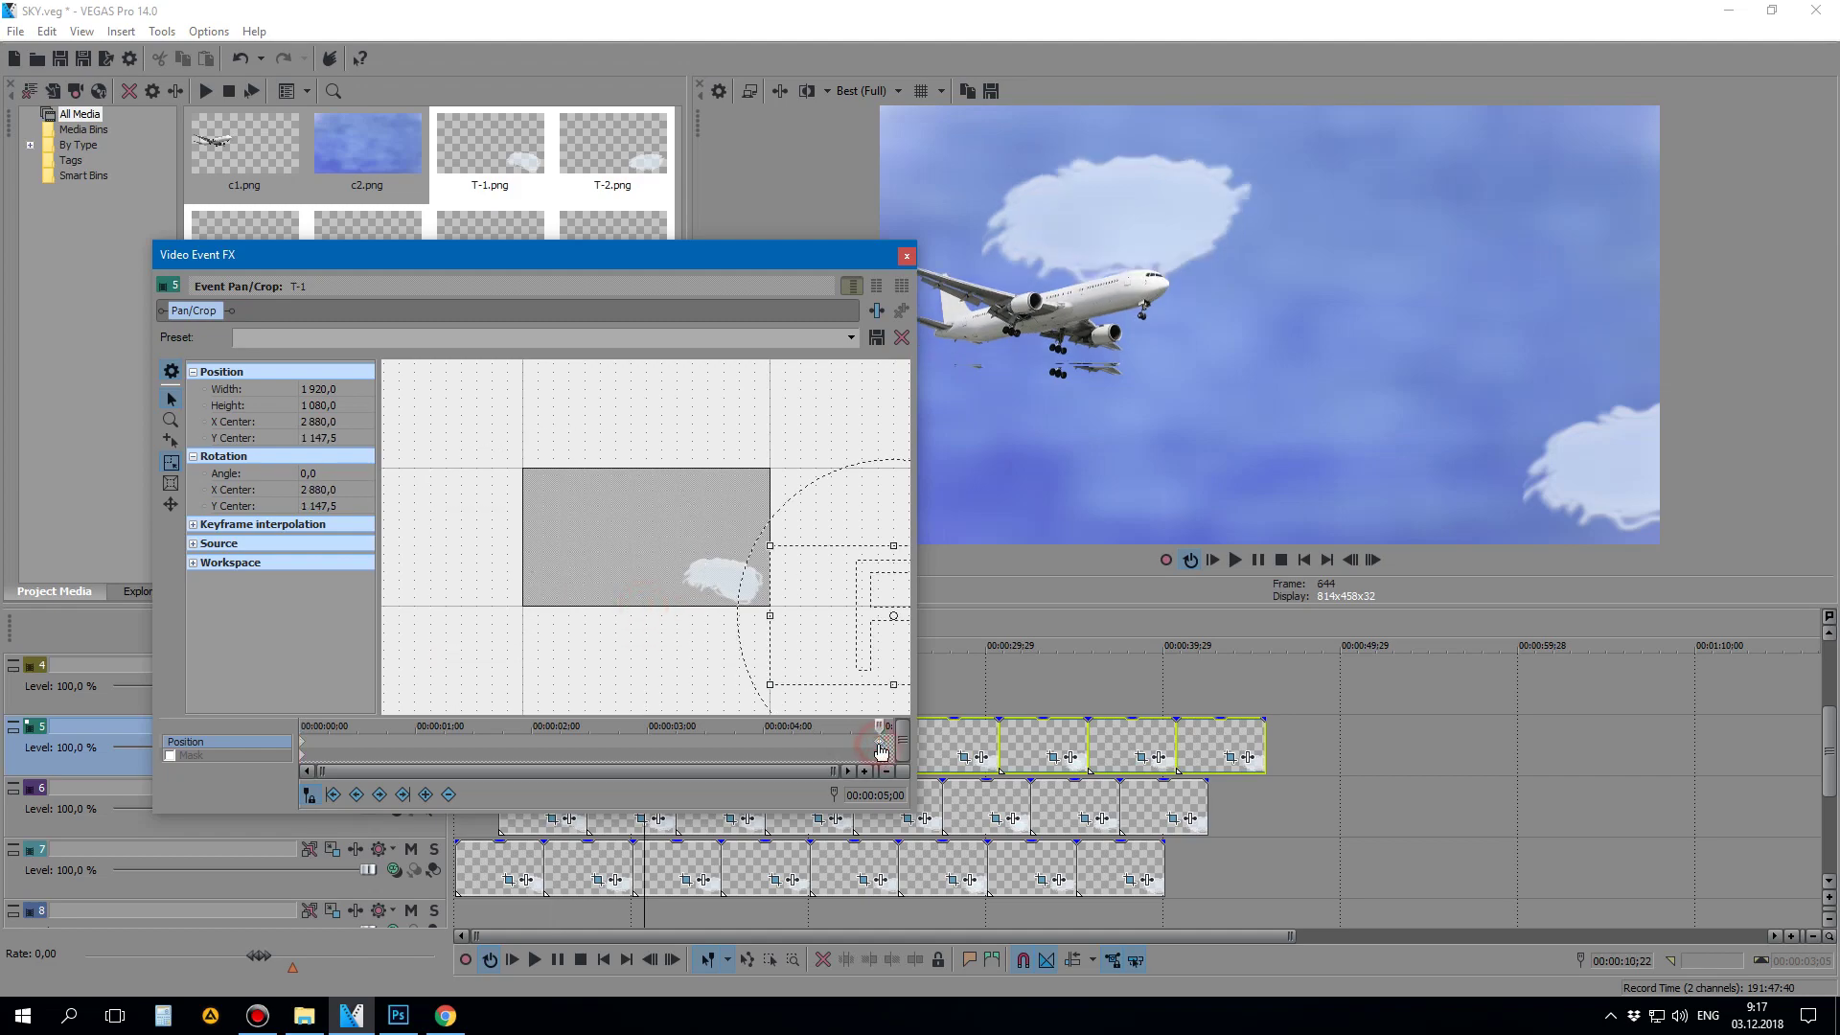
scroll(862, 757, "up", 5)
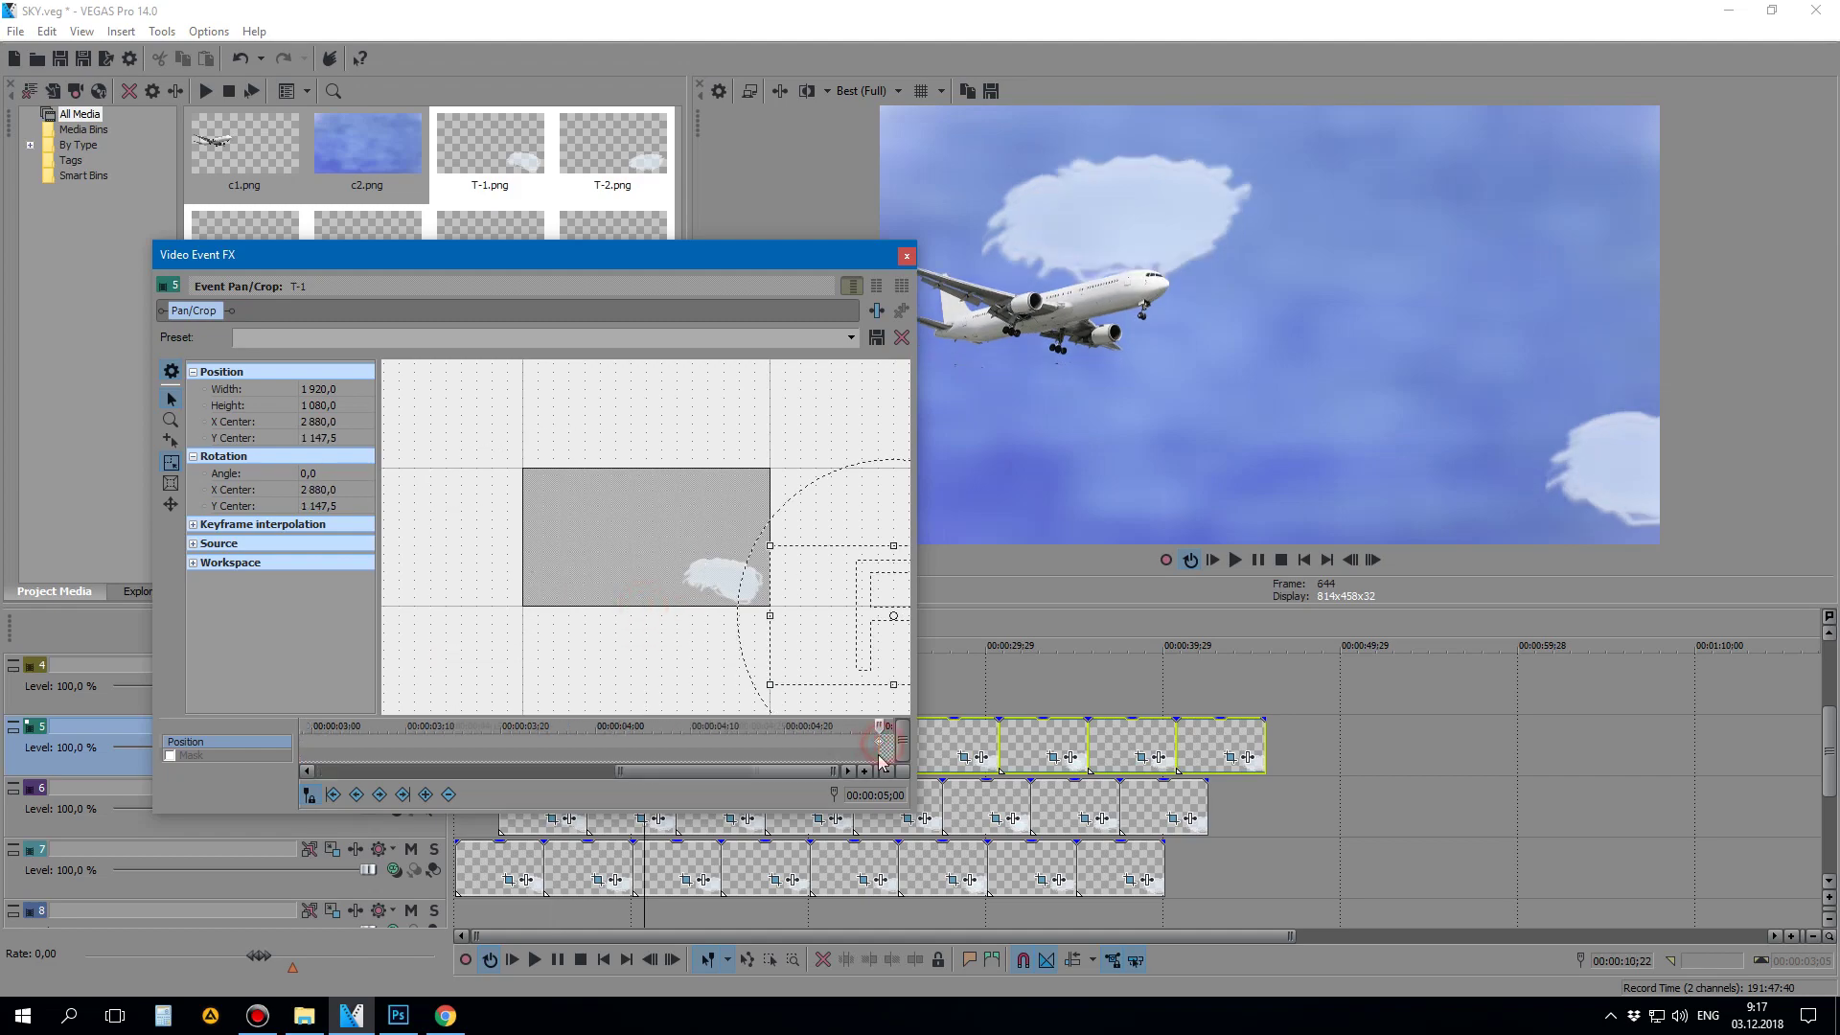
scroll(312, 744, "down", 5)
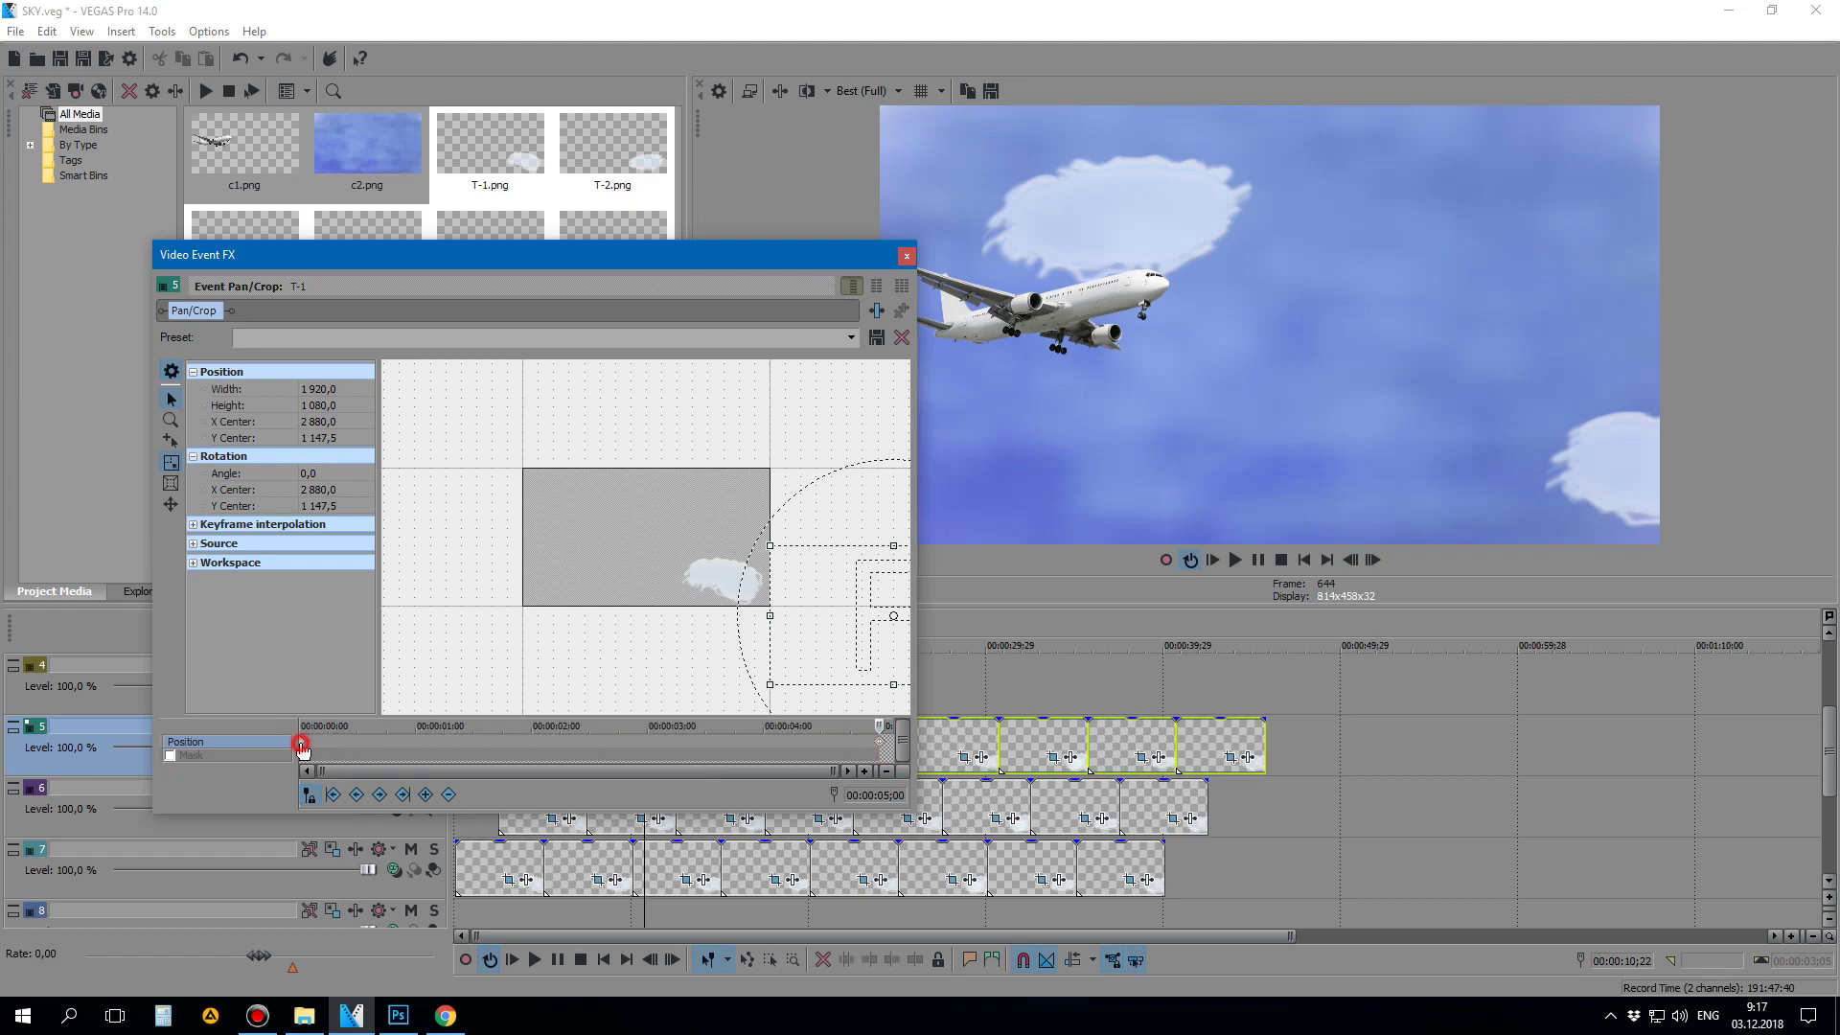
left_click(301, 744)
left_click(882, 749)
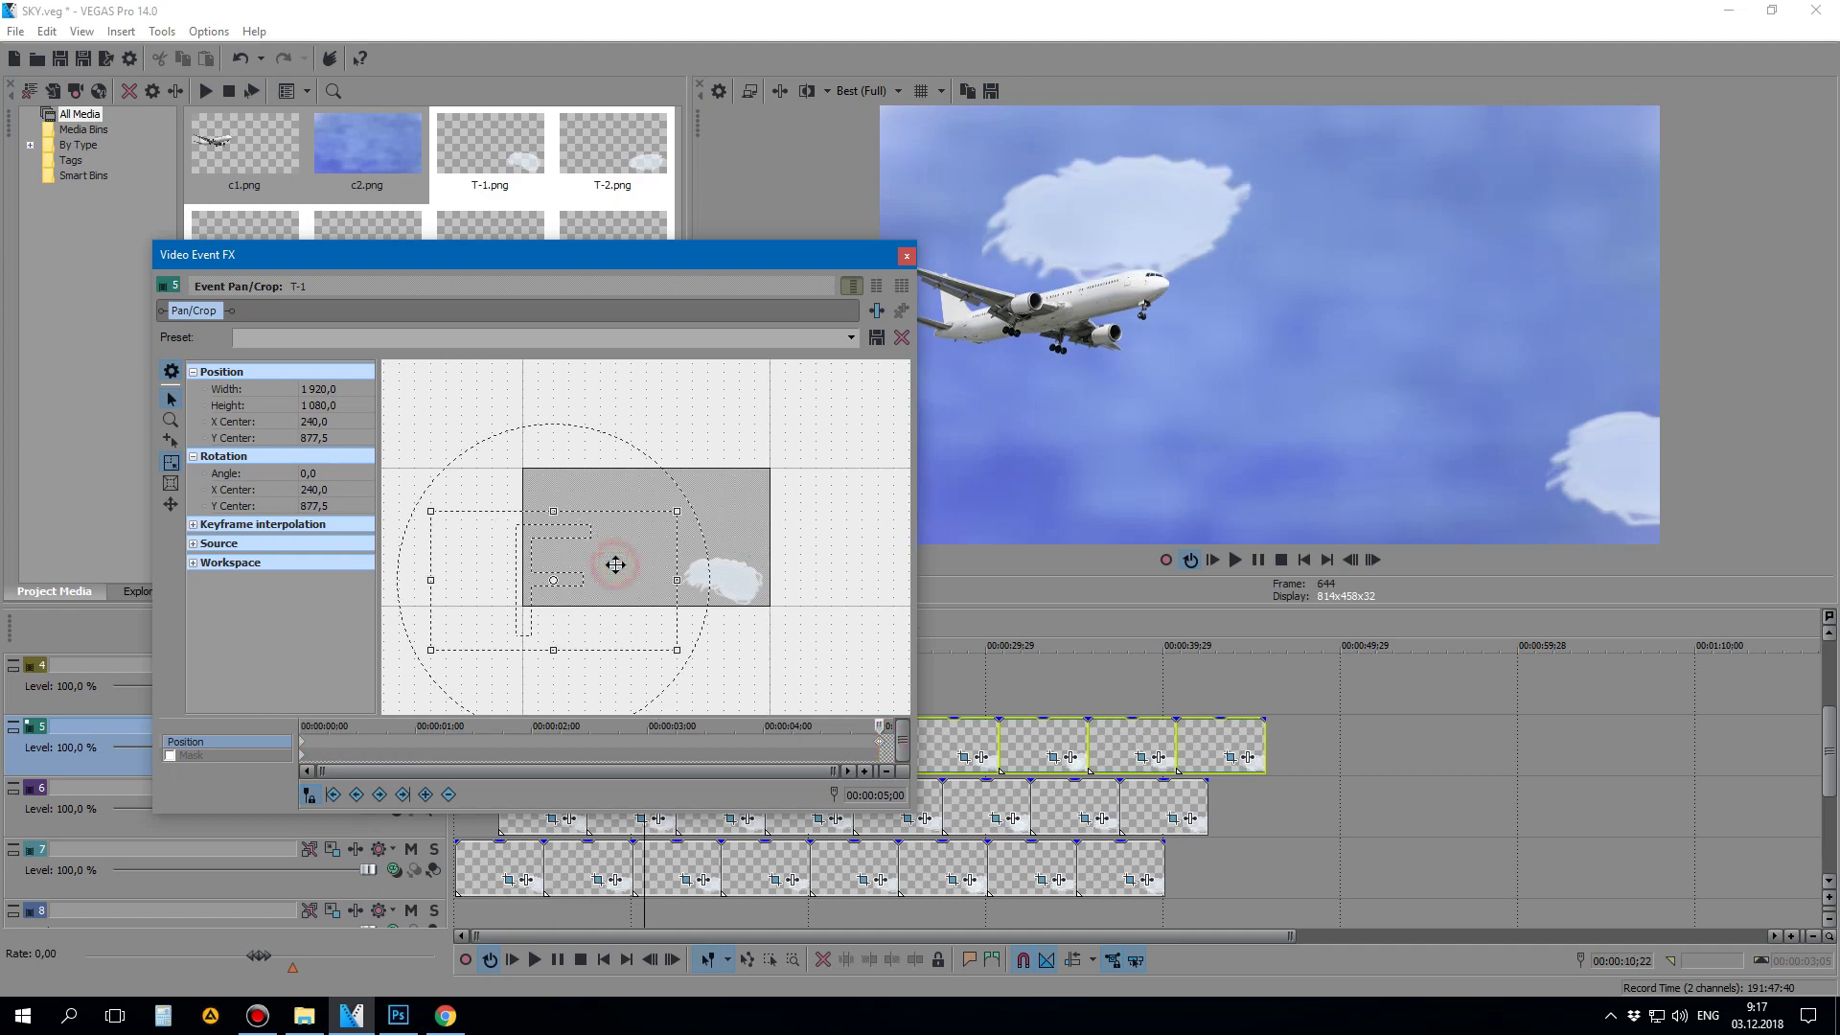
left_click_drag(569, 564, 615, 564)
key("Right")
key("Right")
key("Right")
key("Right")
key("Right")
key("Right")
key("Right")
key("Right")
key("Right")
key("Right")
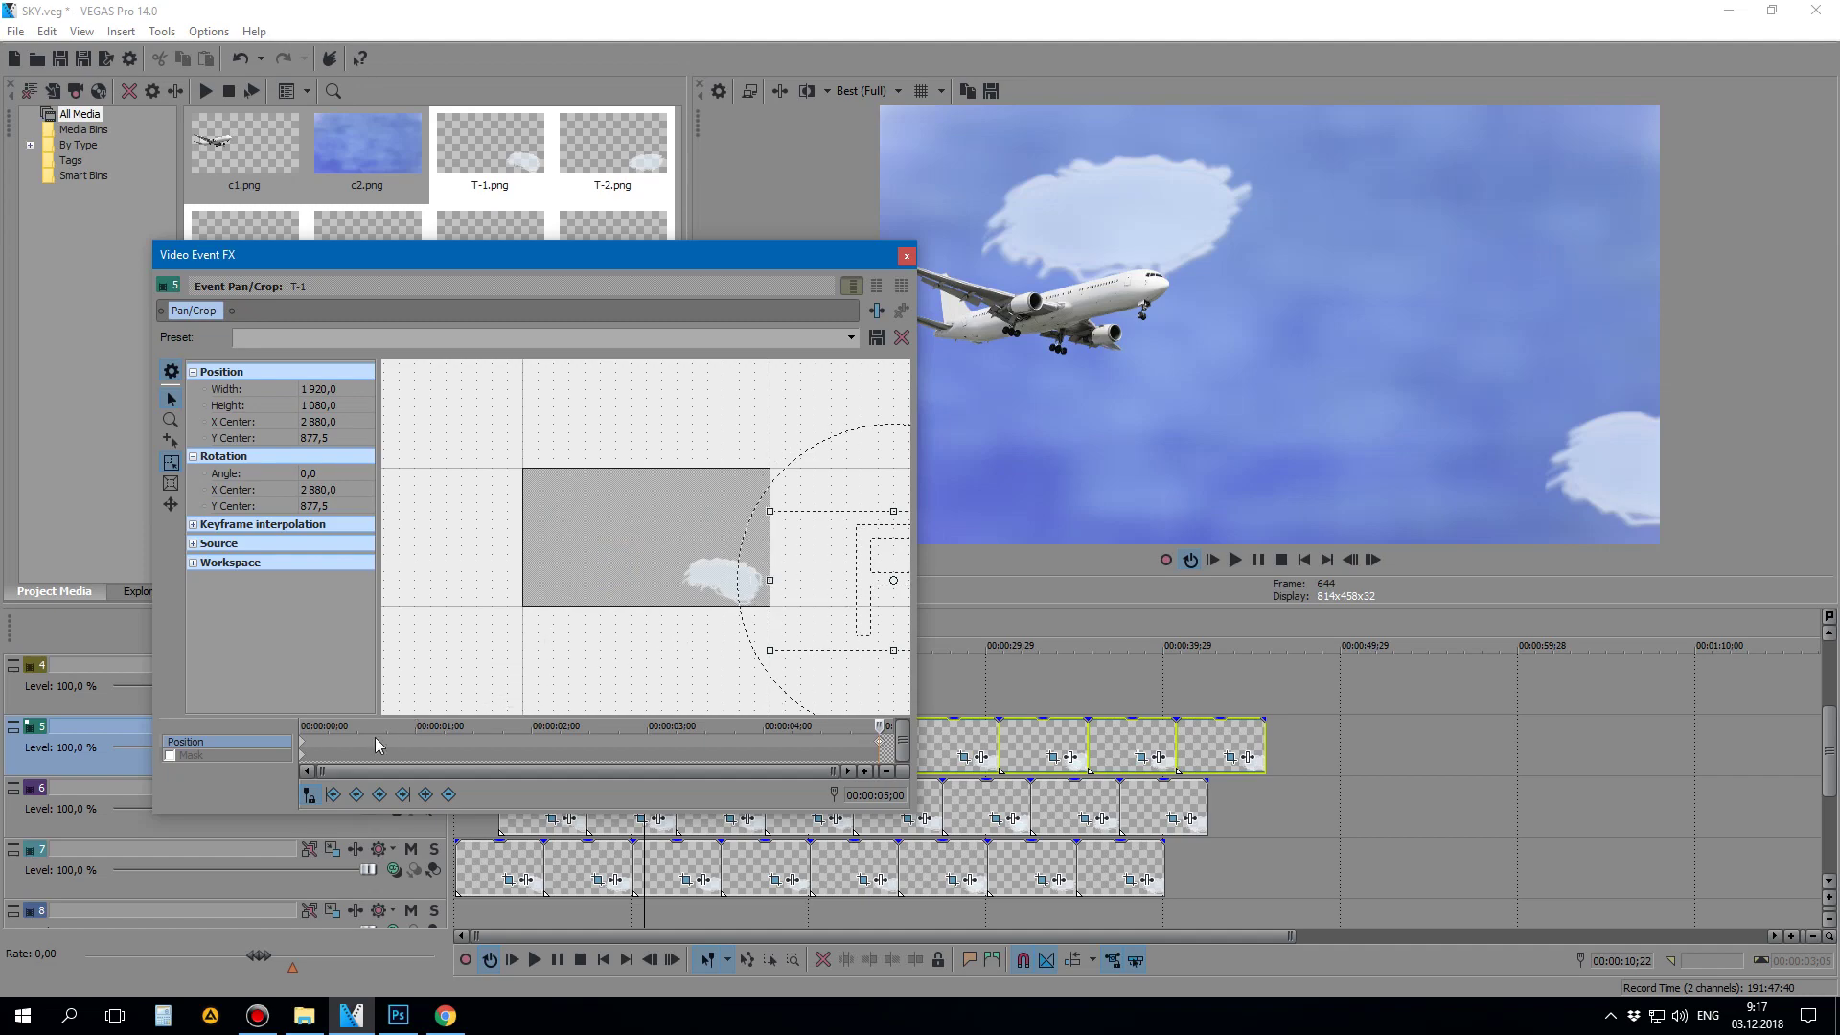
left_click(907, 257)
left_click(613, 758)
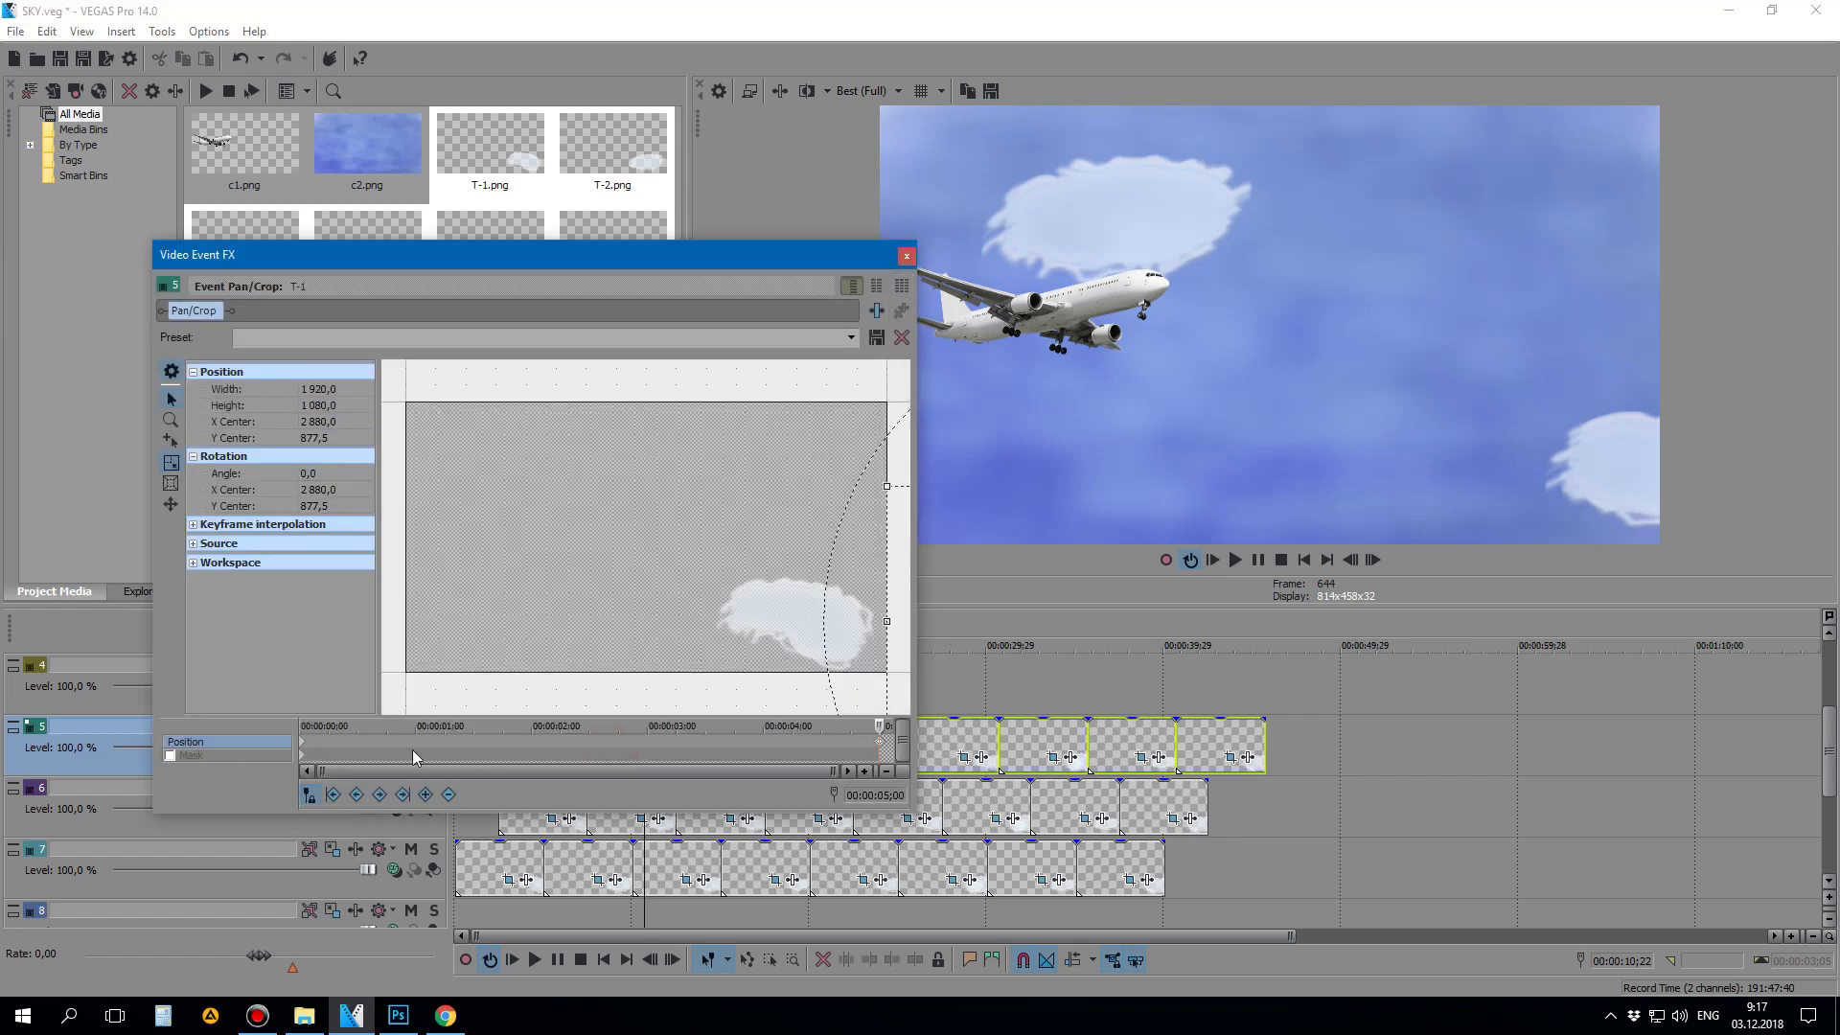
left_click(310, 749)
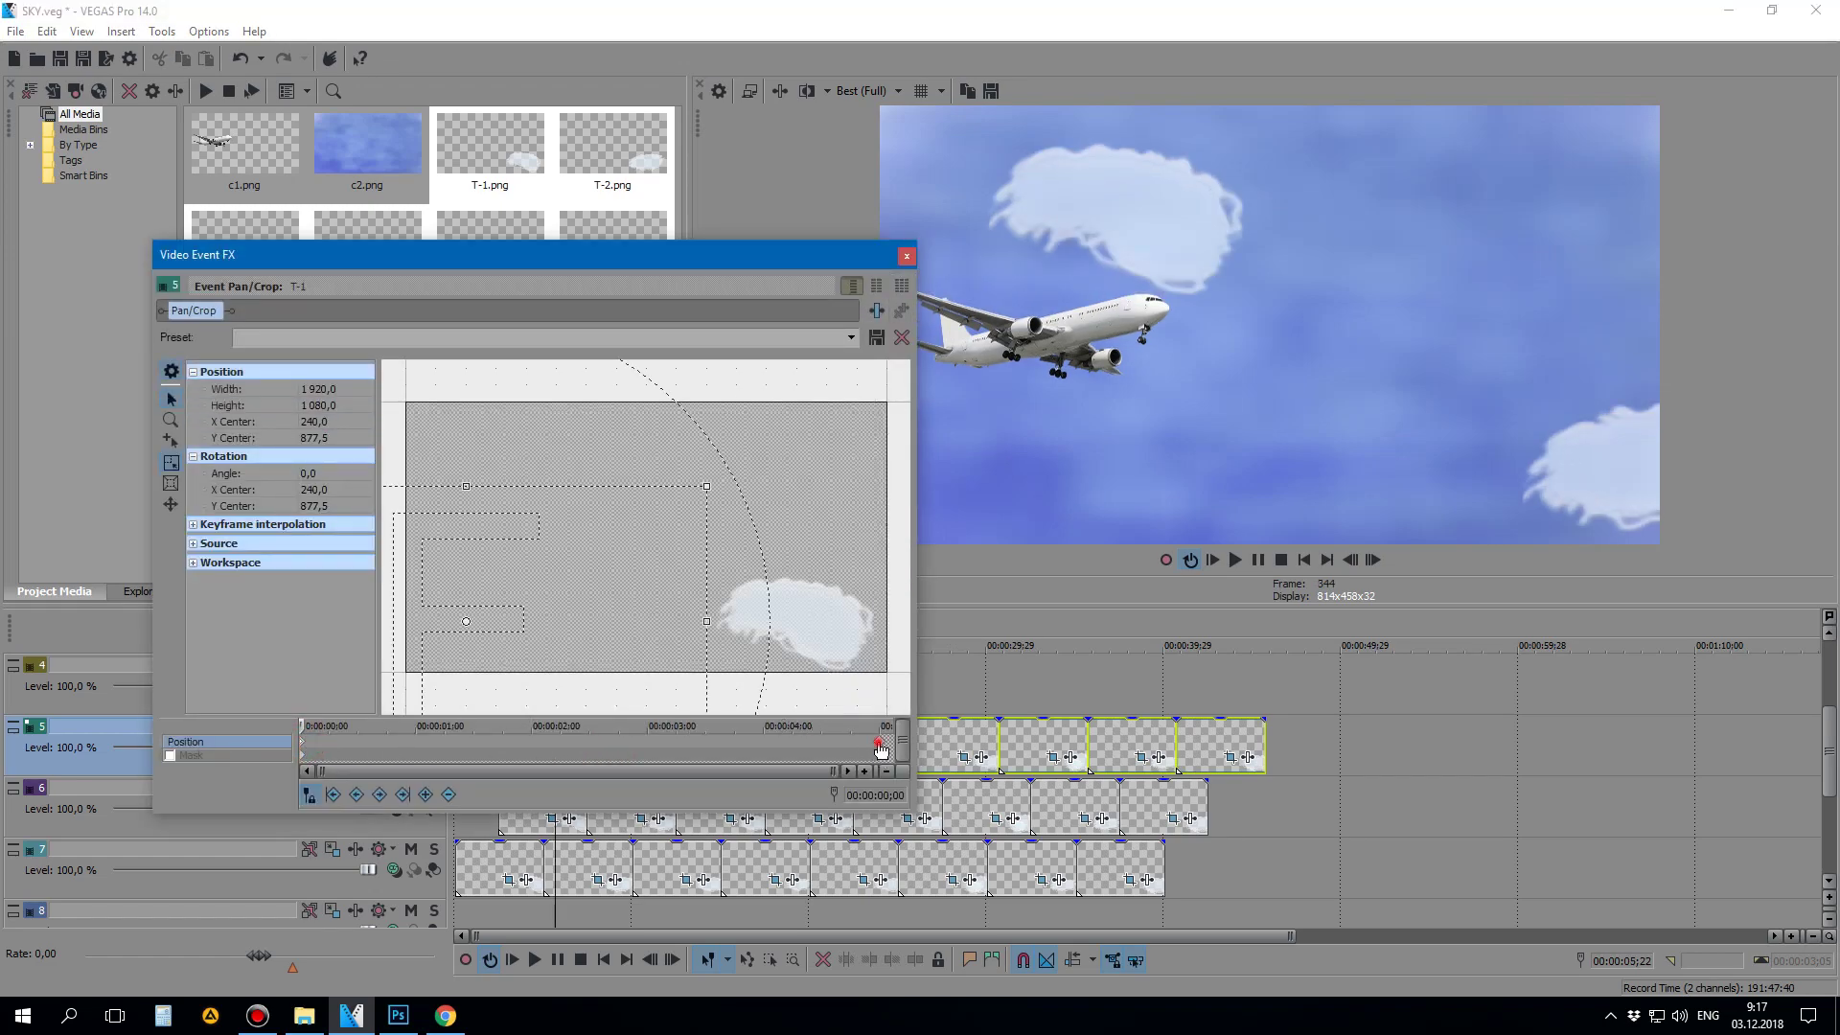
left_click(907, 257)
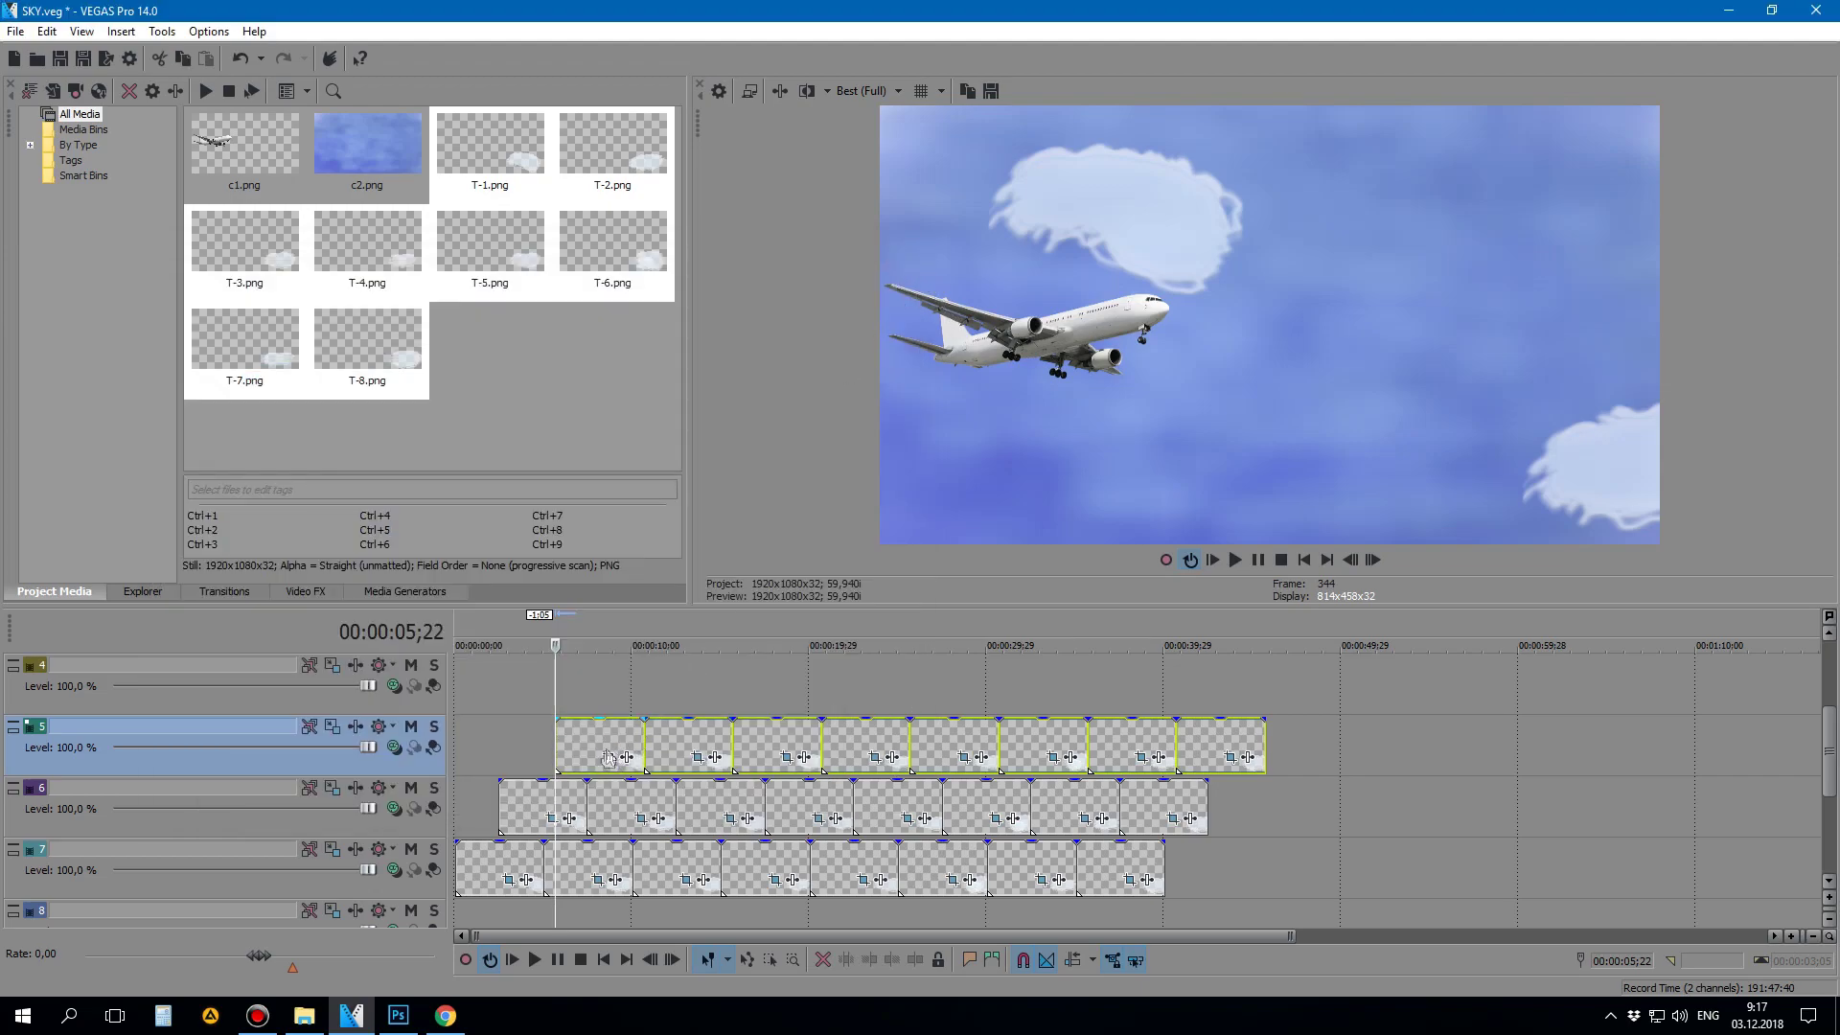
Step: Copy track 5's T-1 event and paste its event attributes onto all the cloud events of that track
right_click(621, 740)
left_click(585, 738)
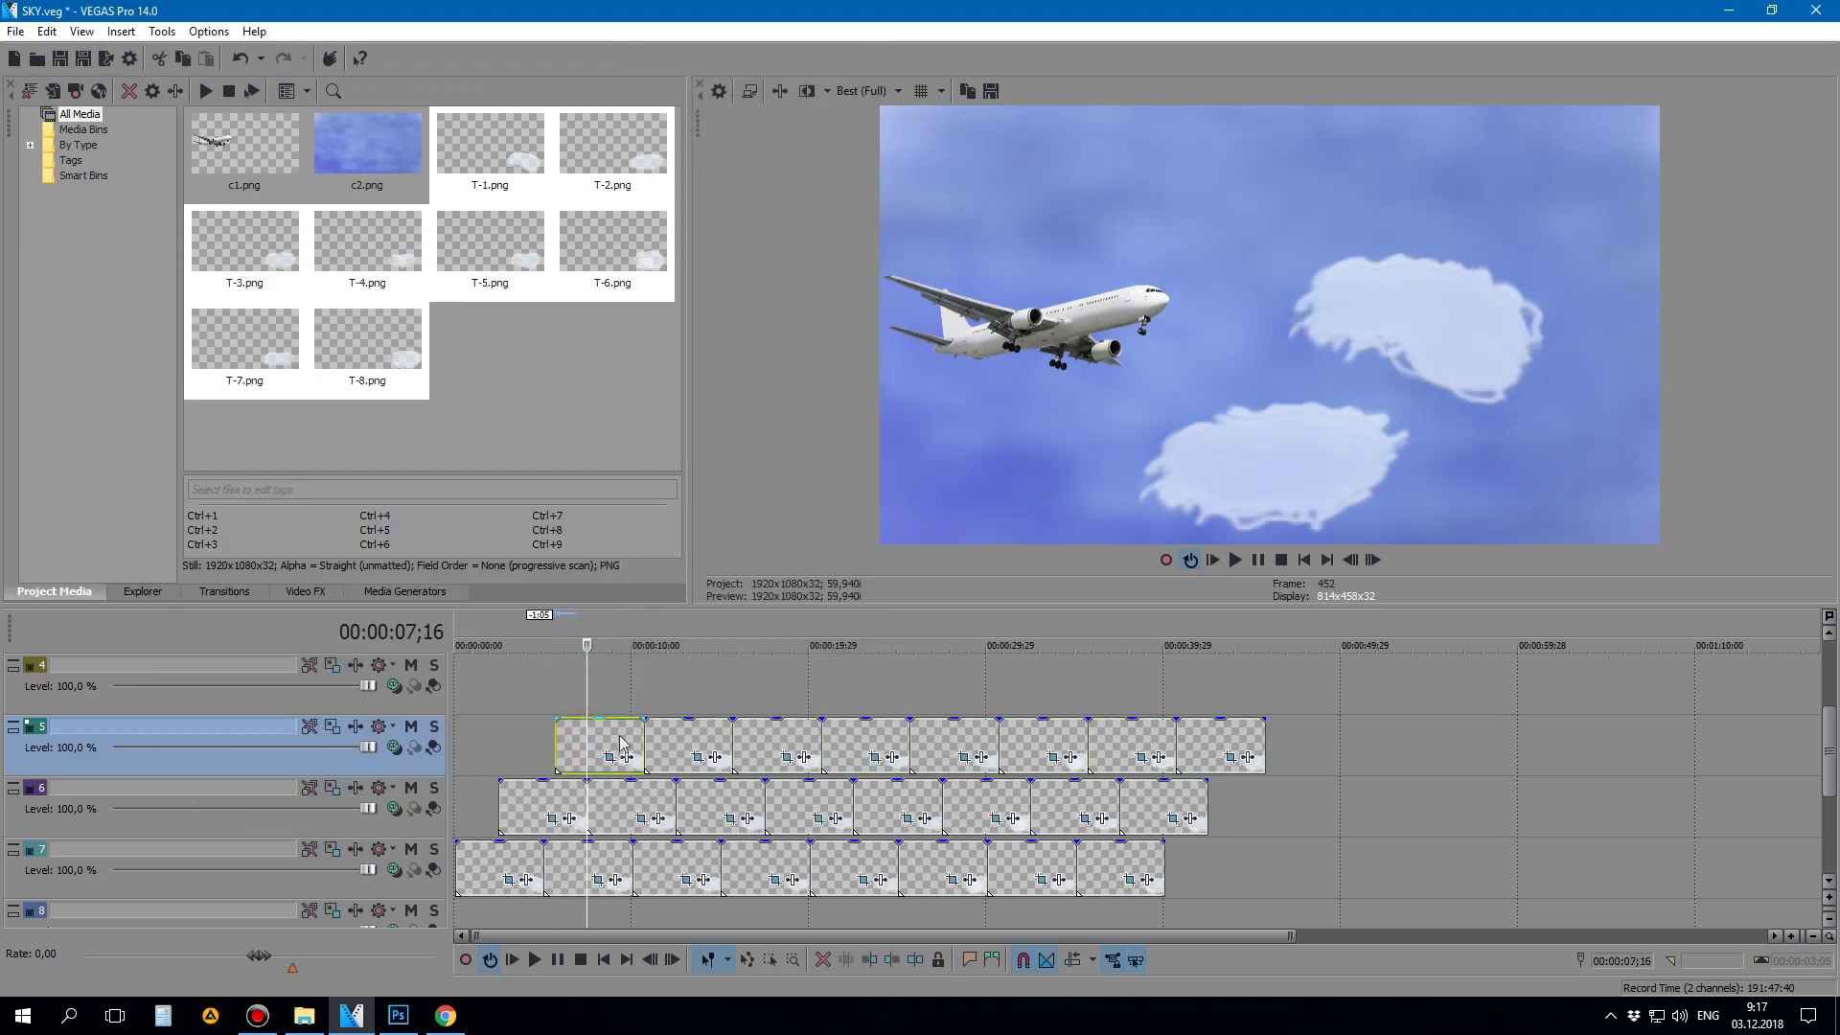
right_click(618, 740)
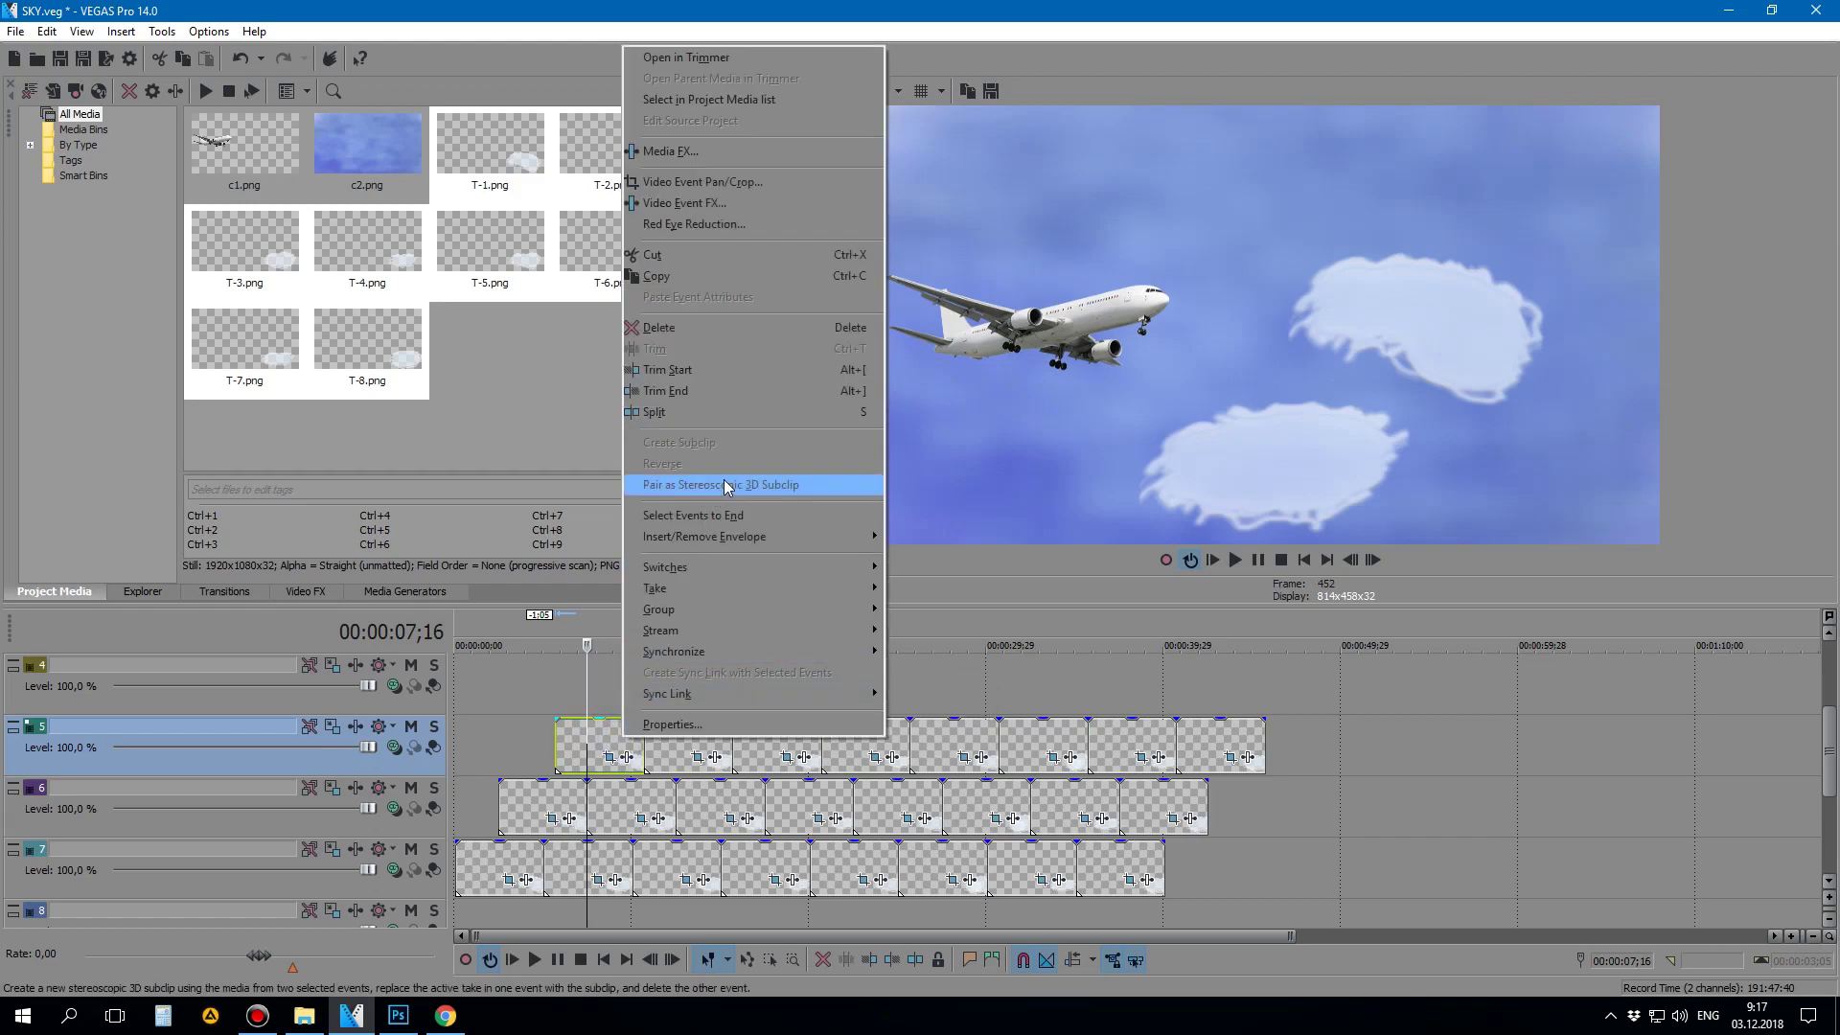
left_click(699, 278)
left_click(1225, 737, "ctrl")
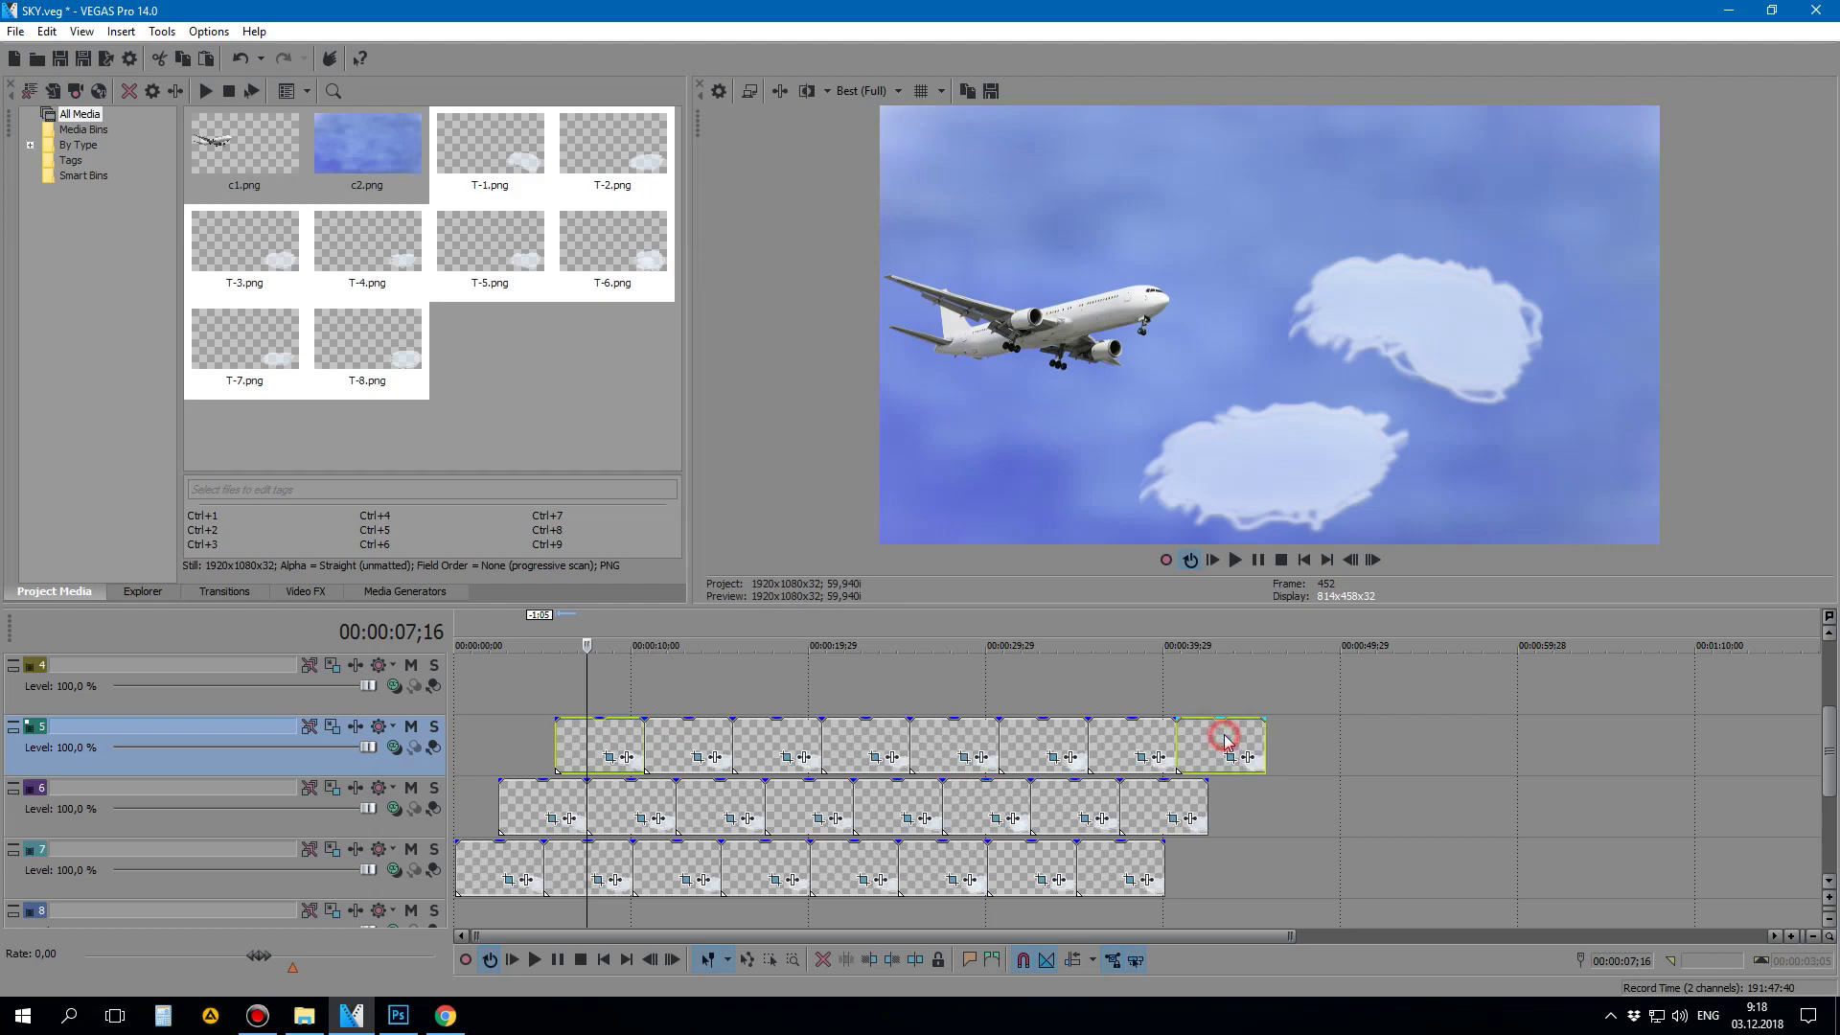
left_click(625, 738)
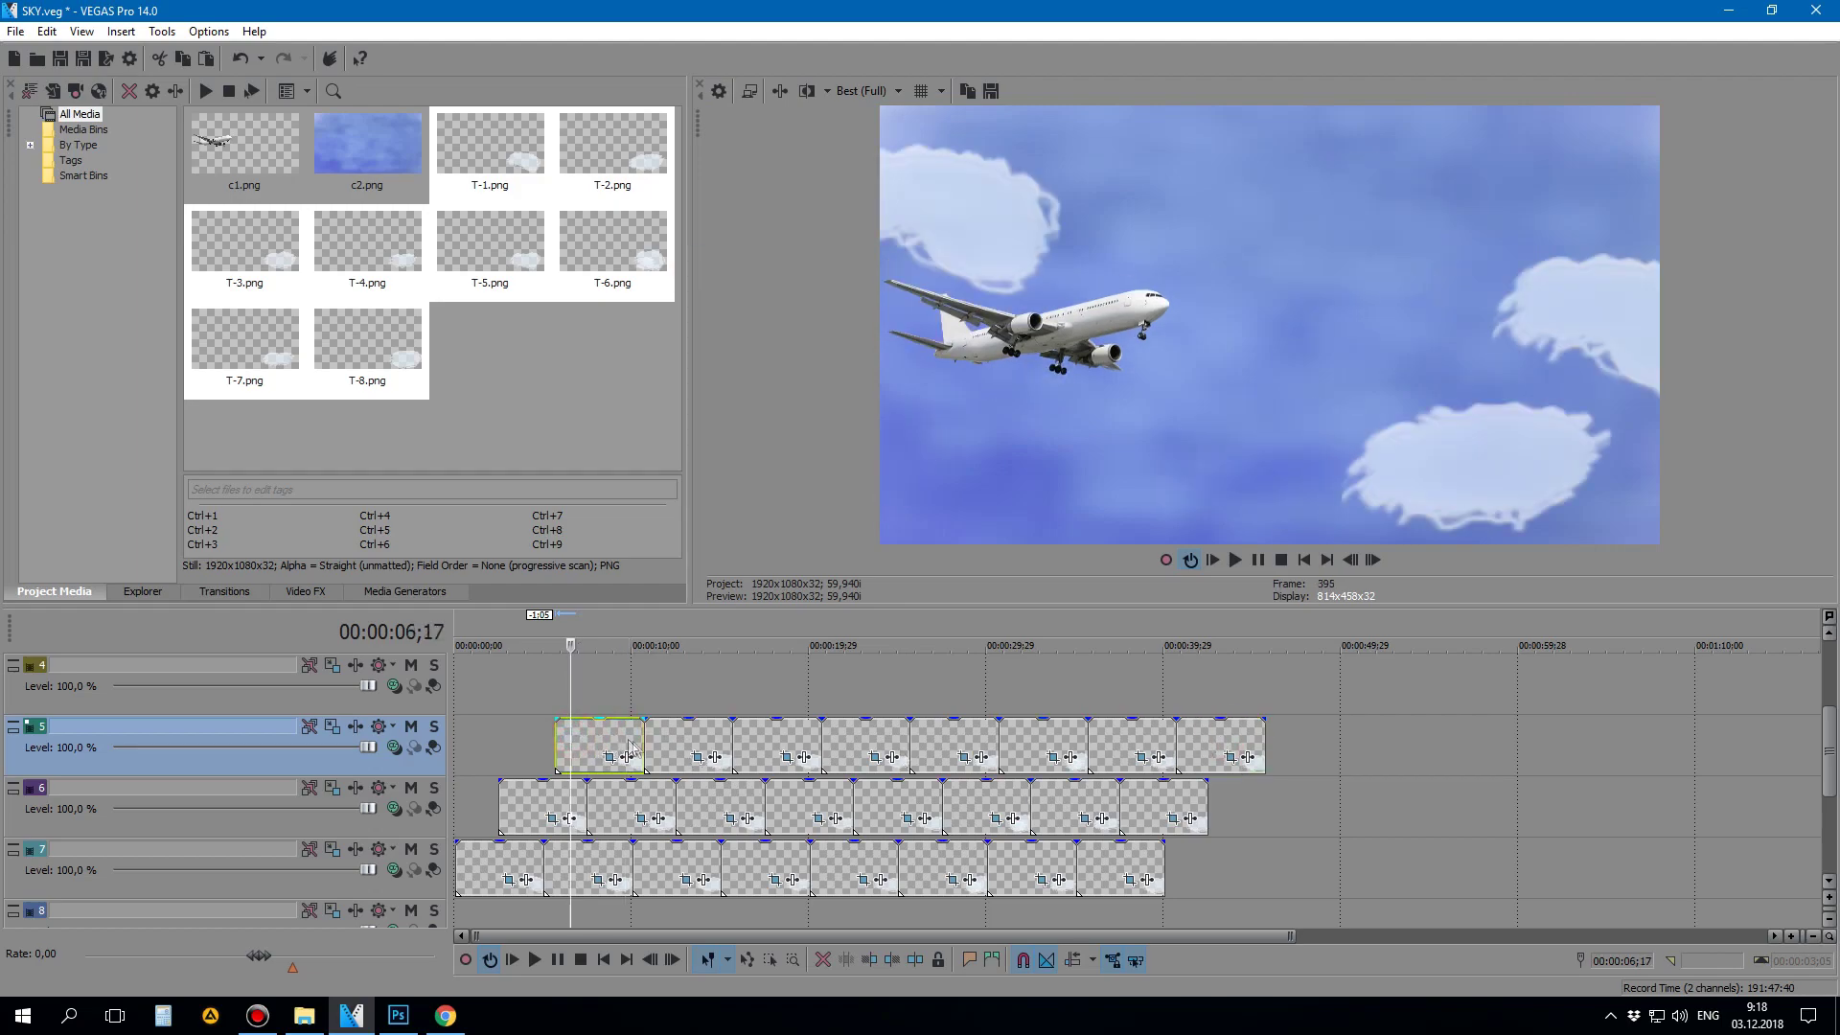
left_click(1194, 740, "shift")
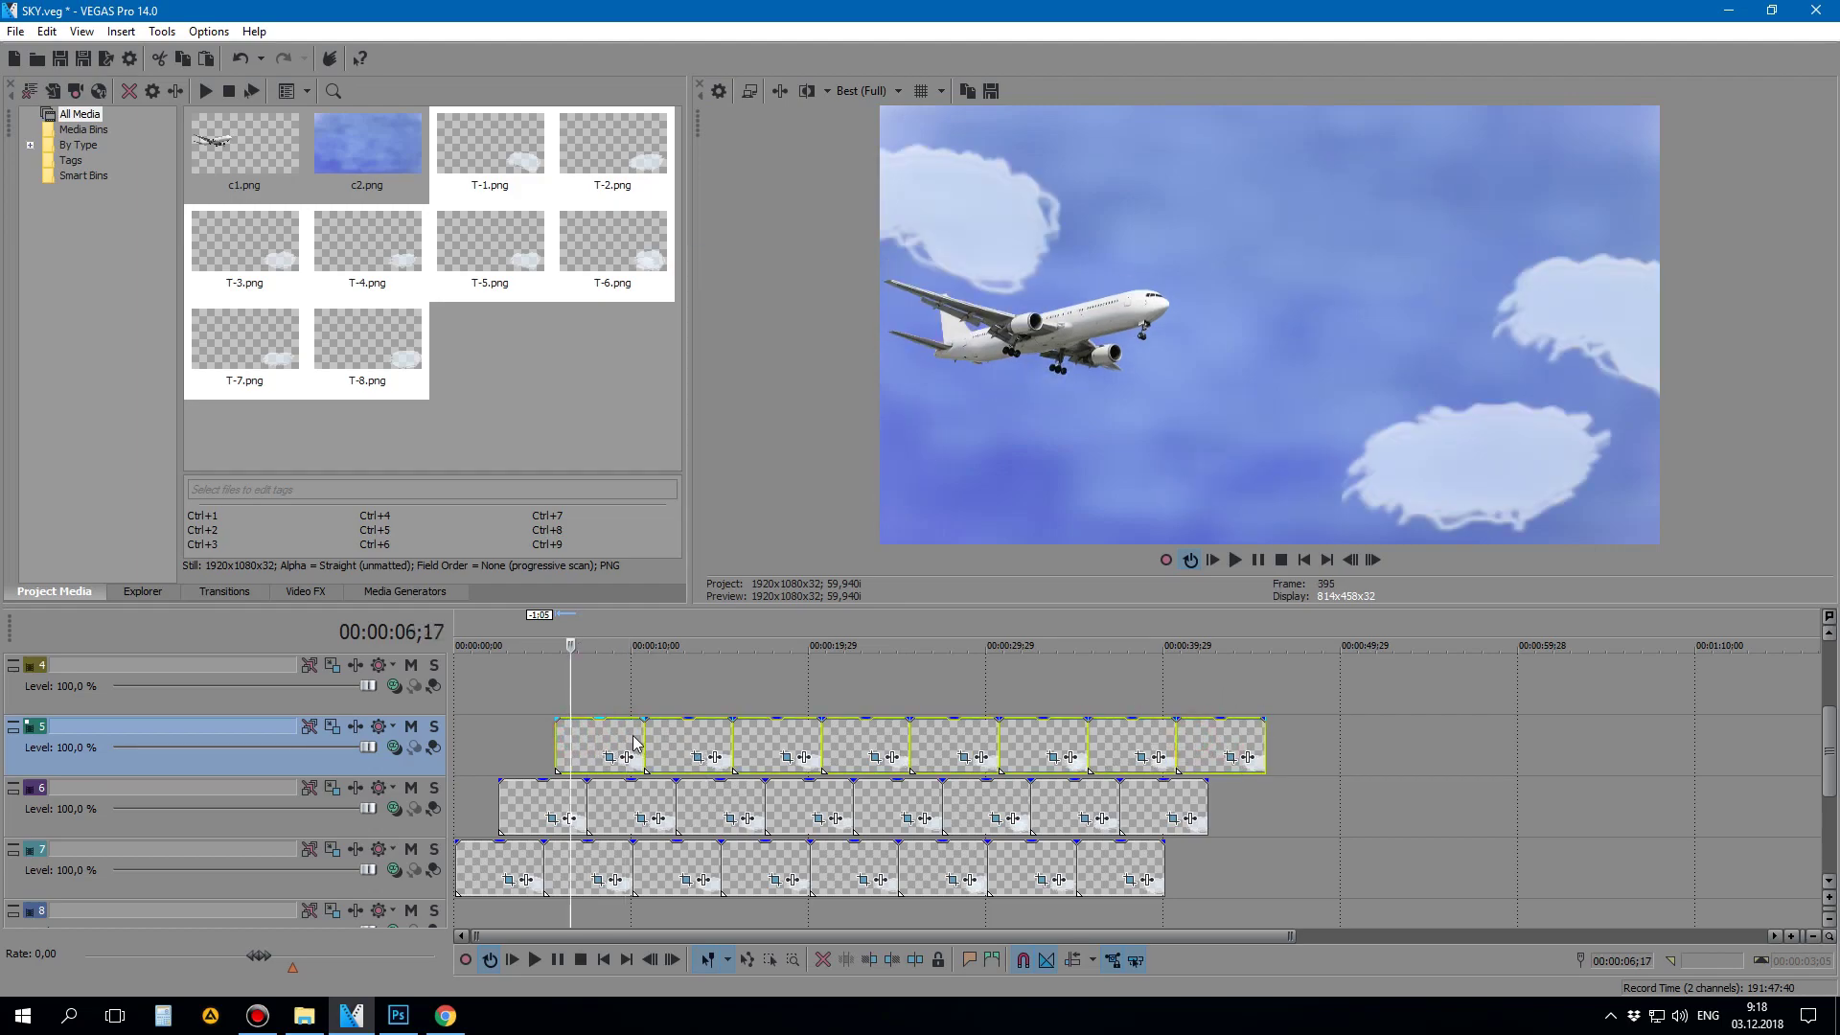
right_click(634, 743)
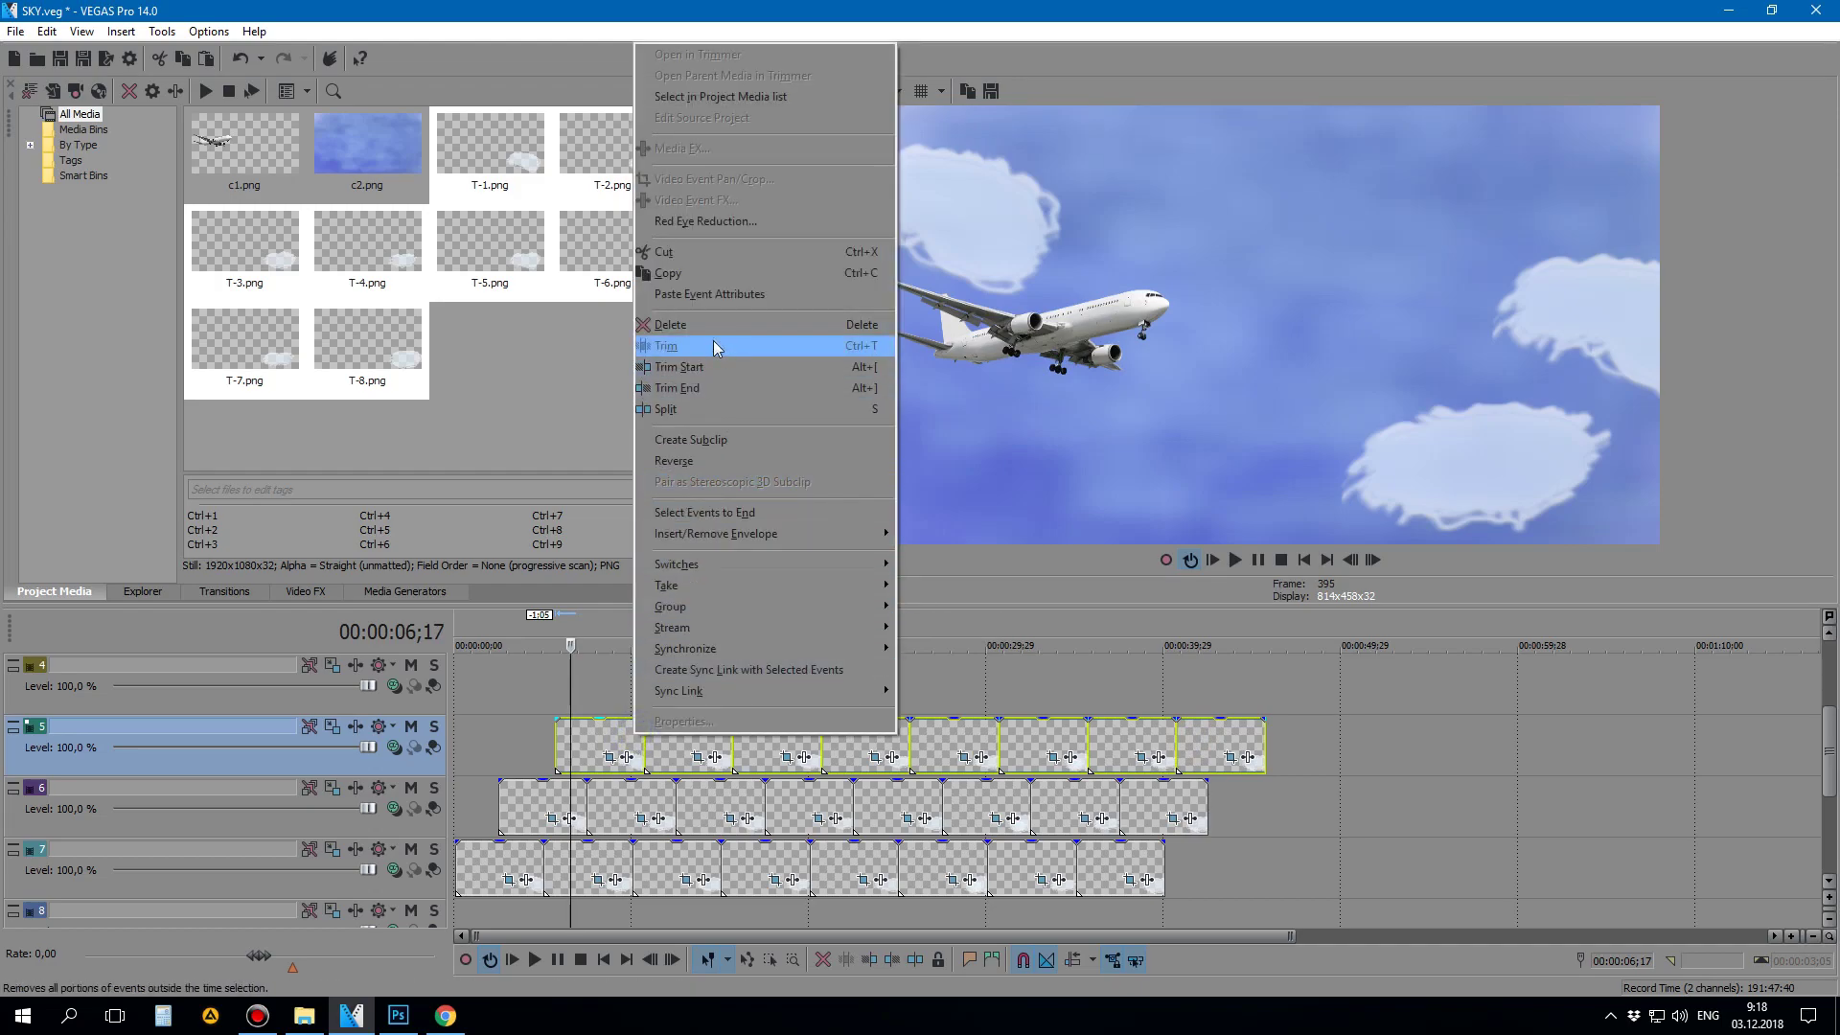
left_click(716, 297)
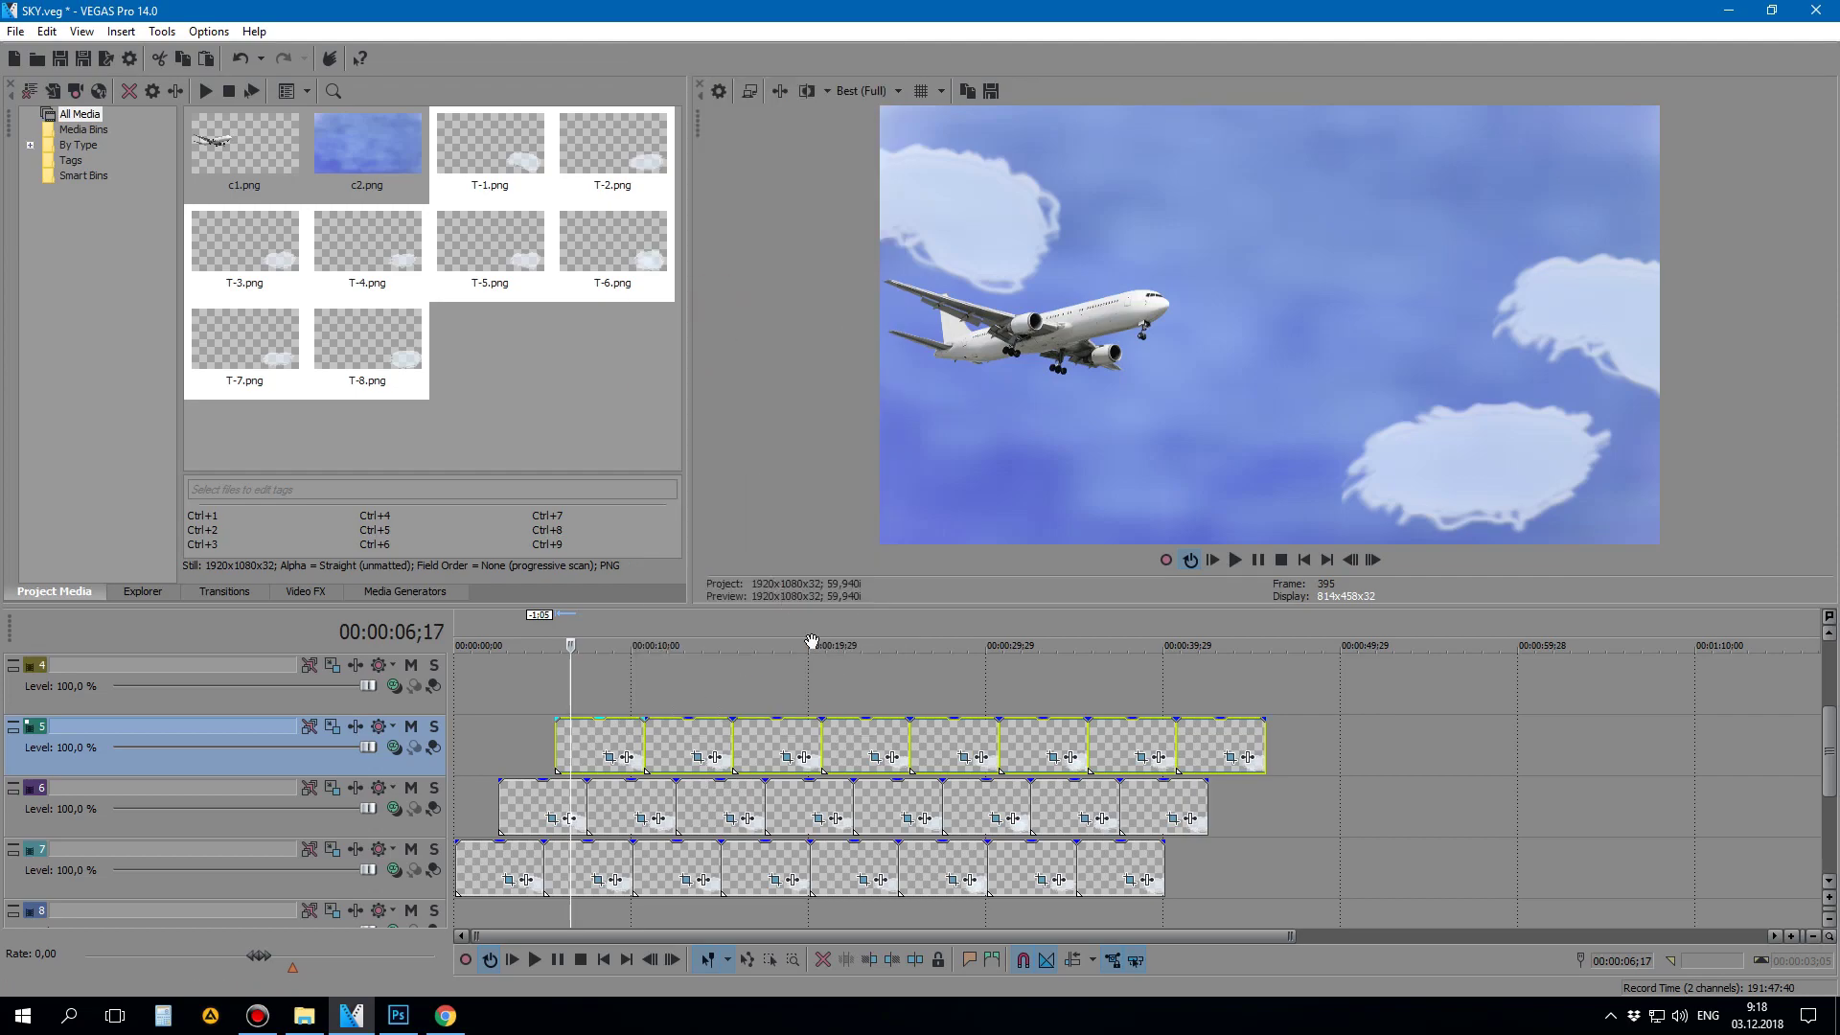
Step: Play back the three cloud rows of tracks 5, 6 and 7 together, and pause playback
left_click(778, 625)
left_click(1236, 559)
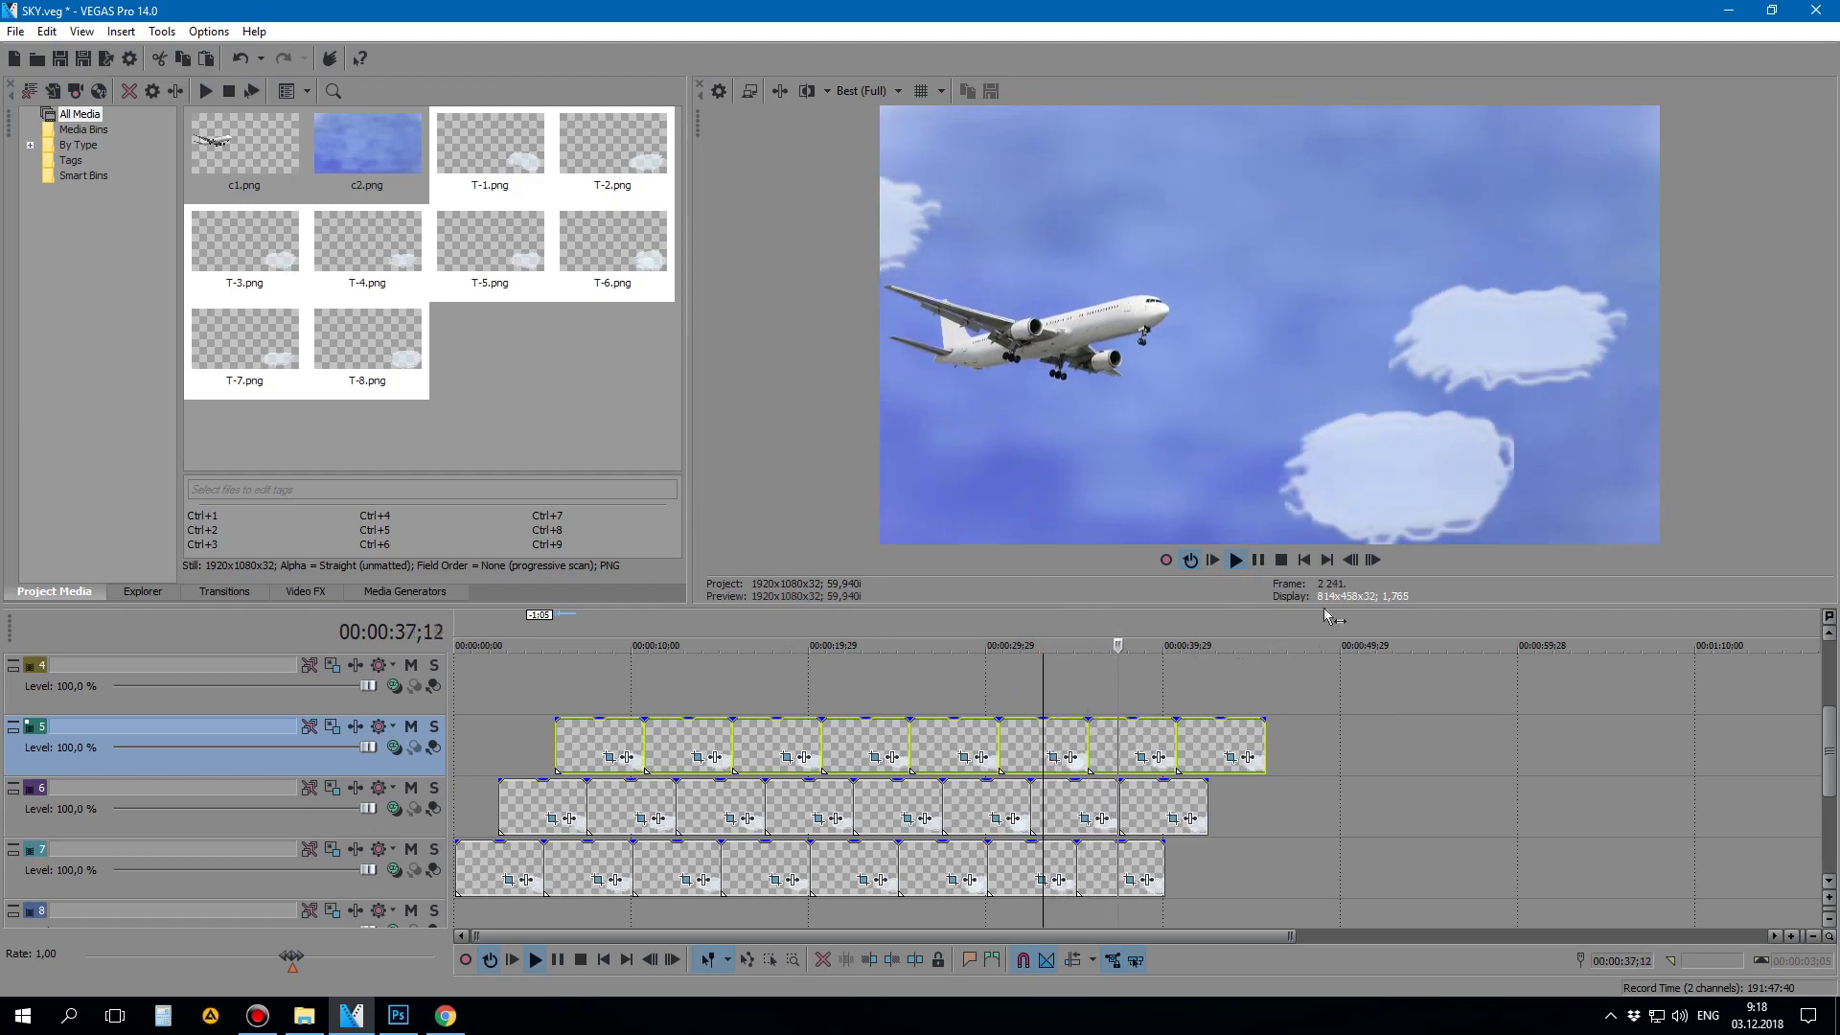
left_click(1258, 562)
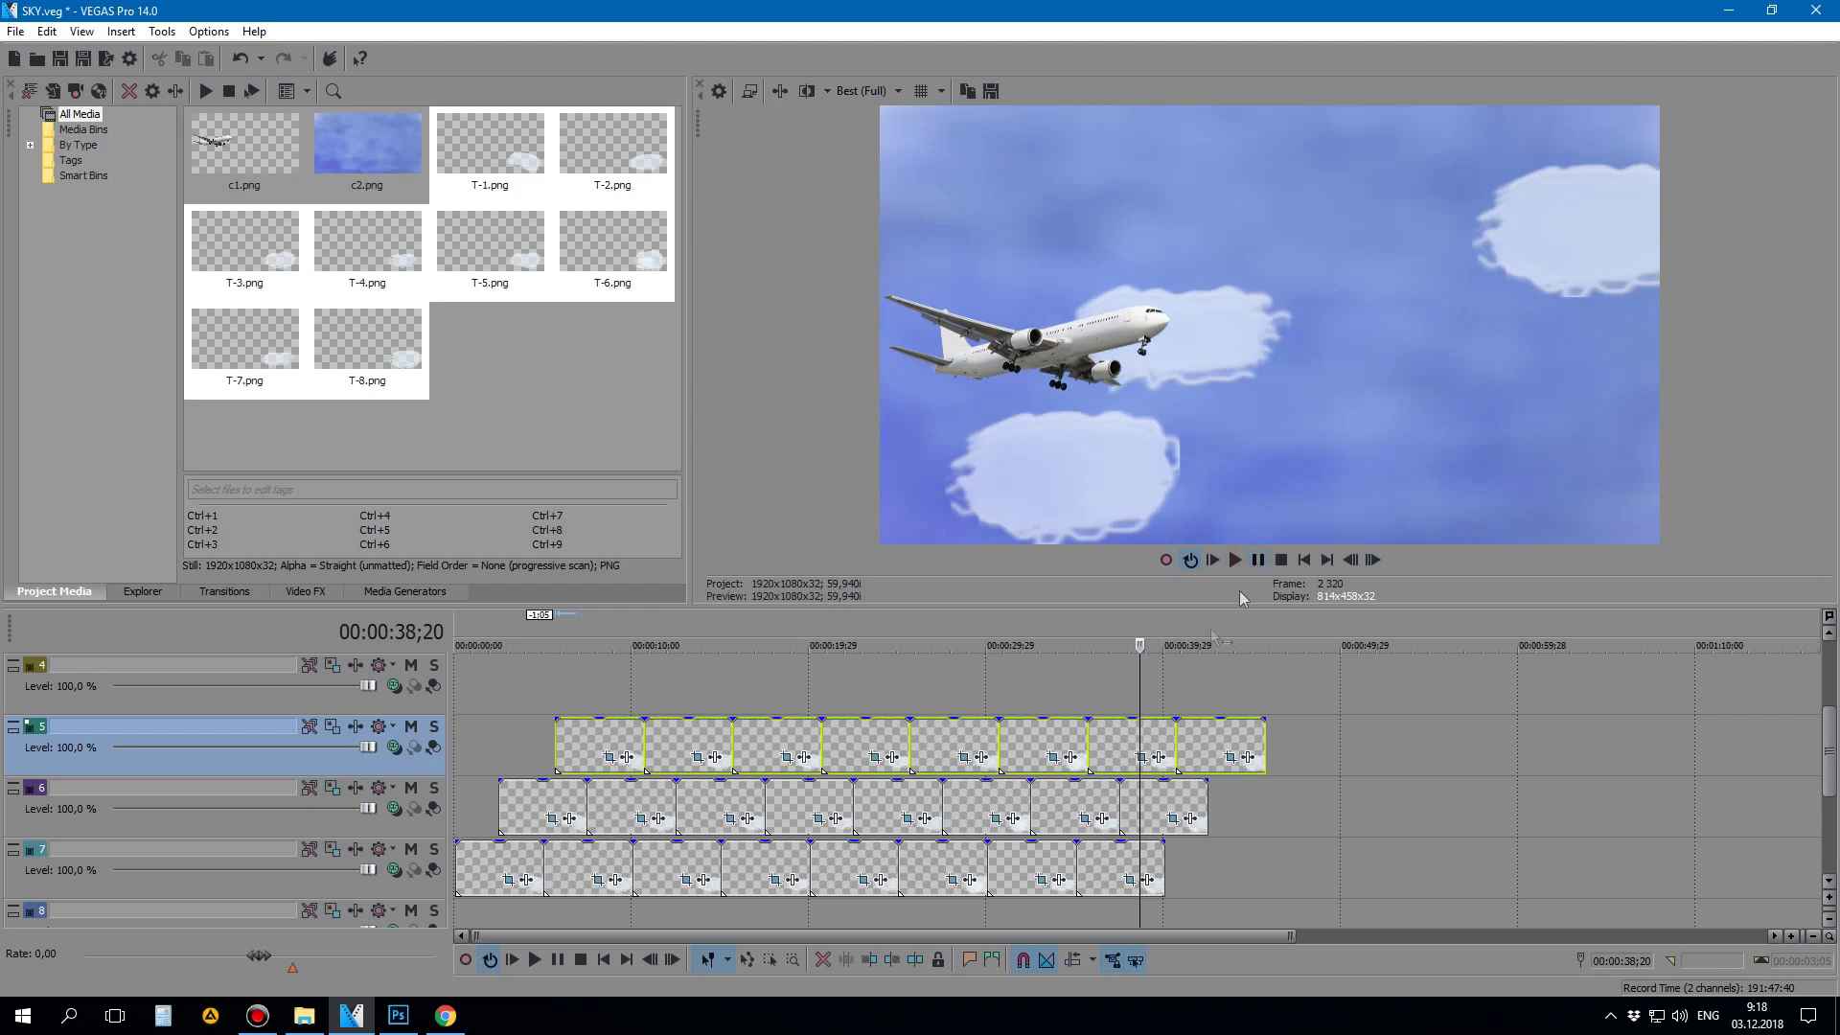
Step: Spread the first cloud events of track 7 over tracks 7 and 8 with gaps, and shift track 5's first cloud near the start
left_click_drag(1826, 748, 1826, 767)
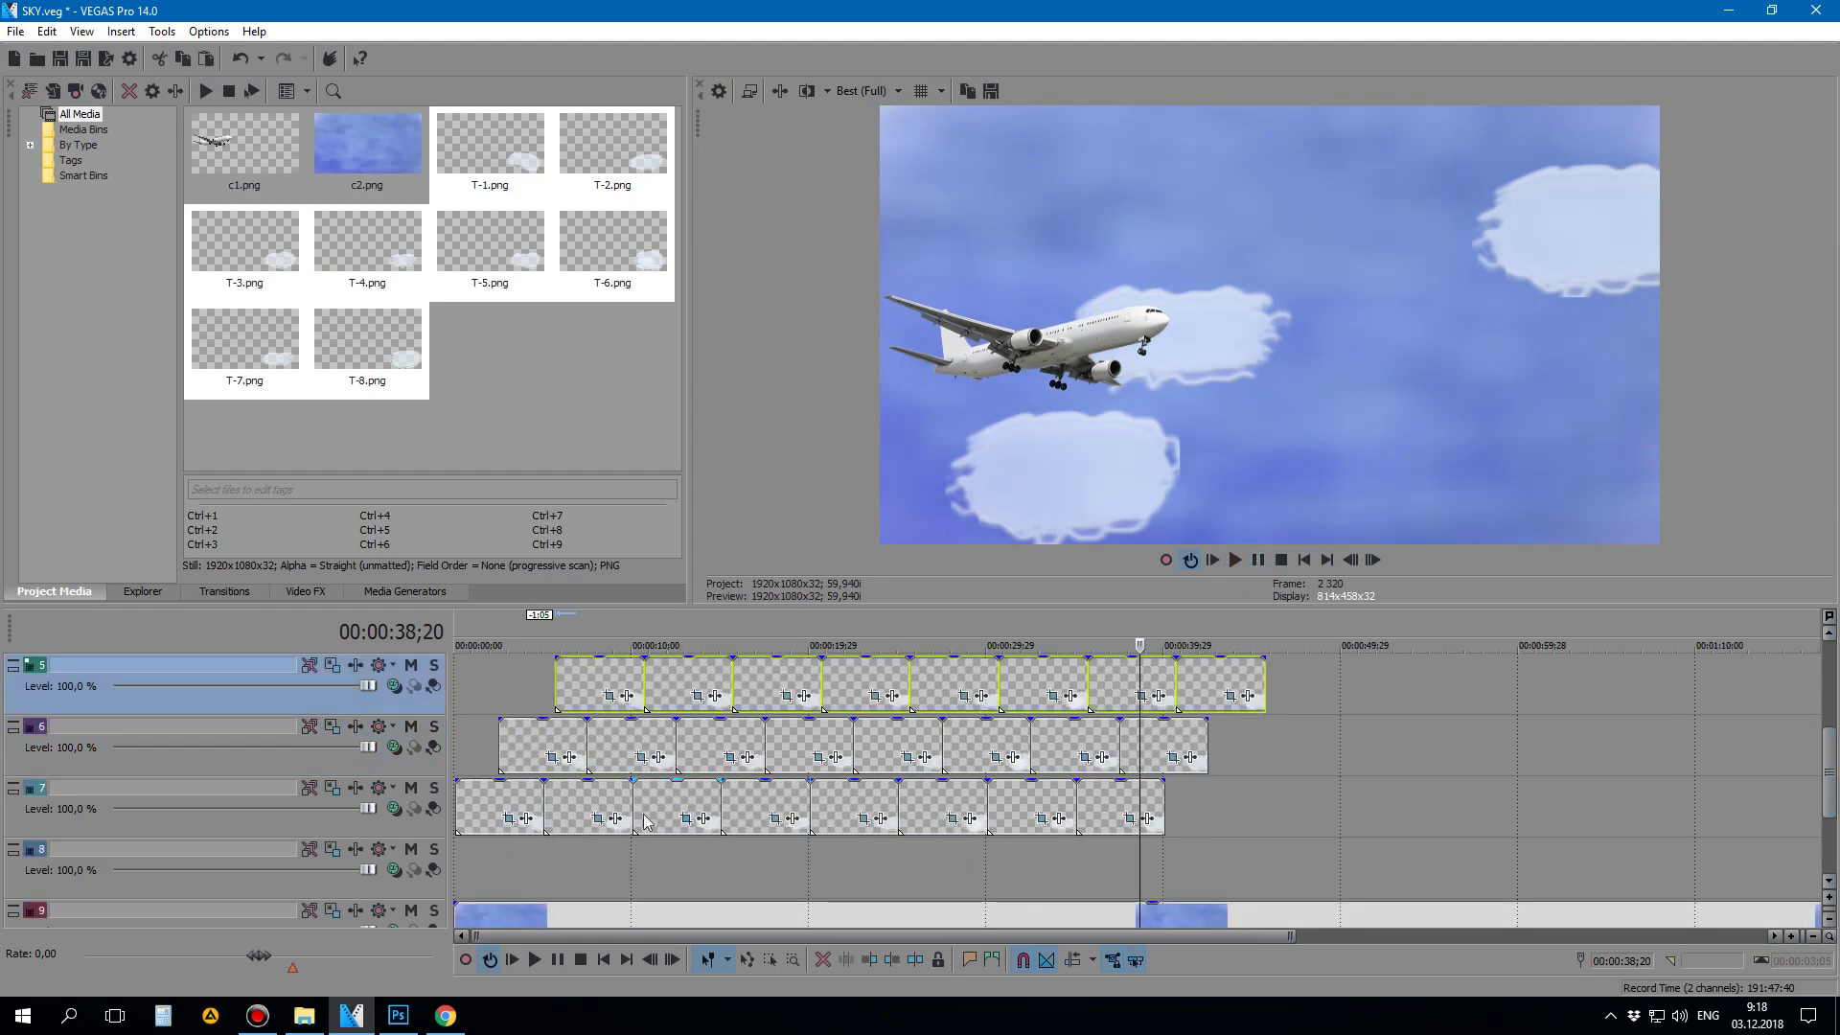
left_click(611, 805)
left_click(491, 801)
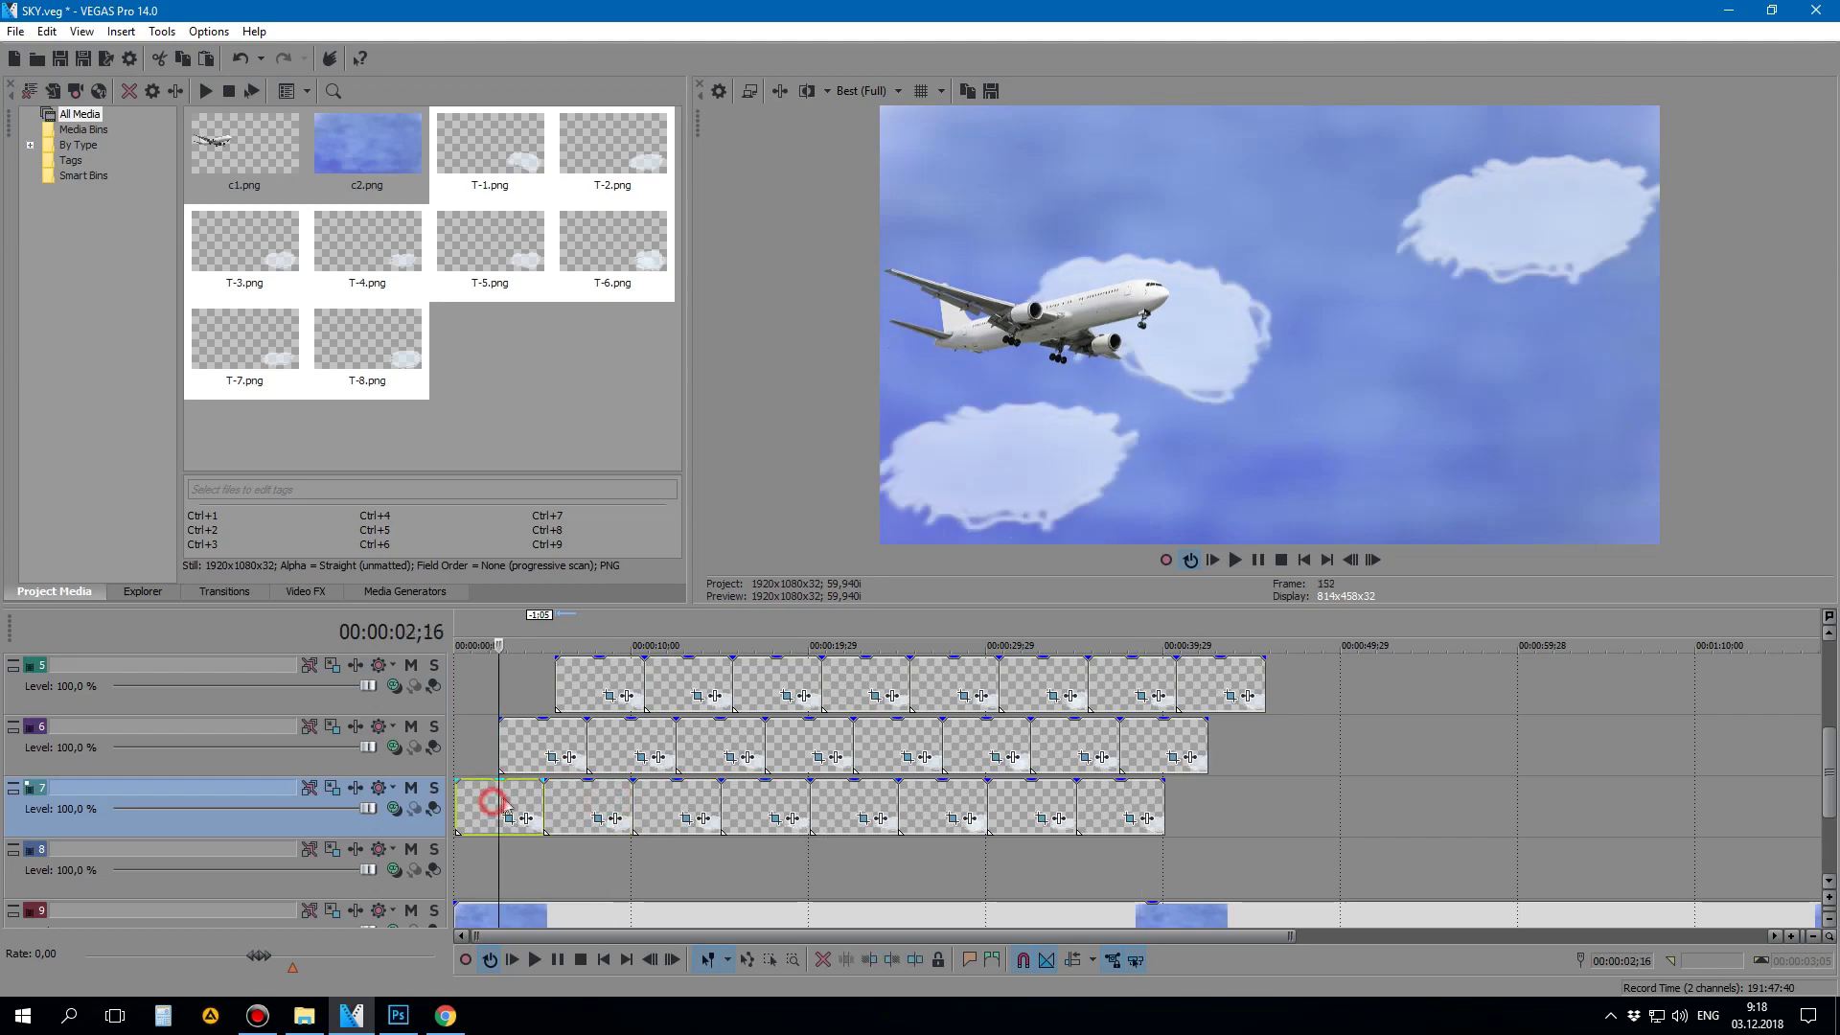
left_click_drag(505, 803, 563, 845)
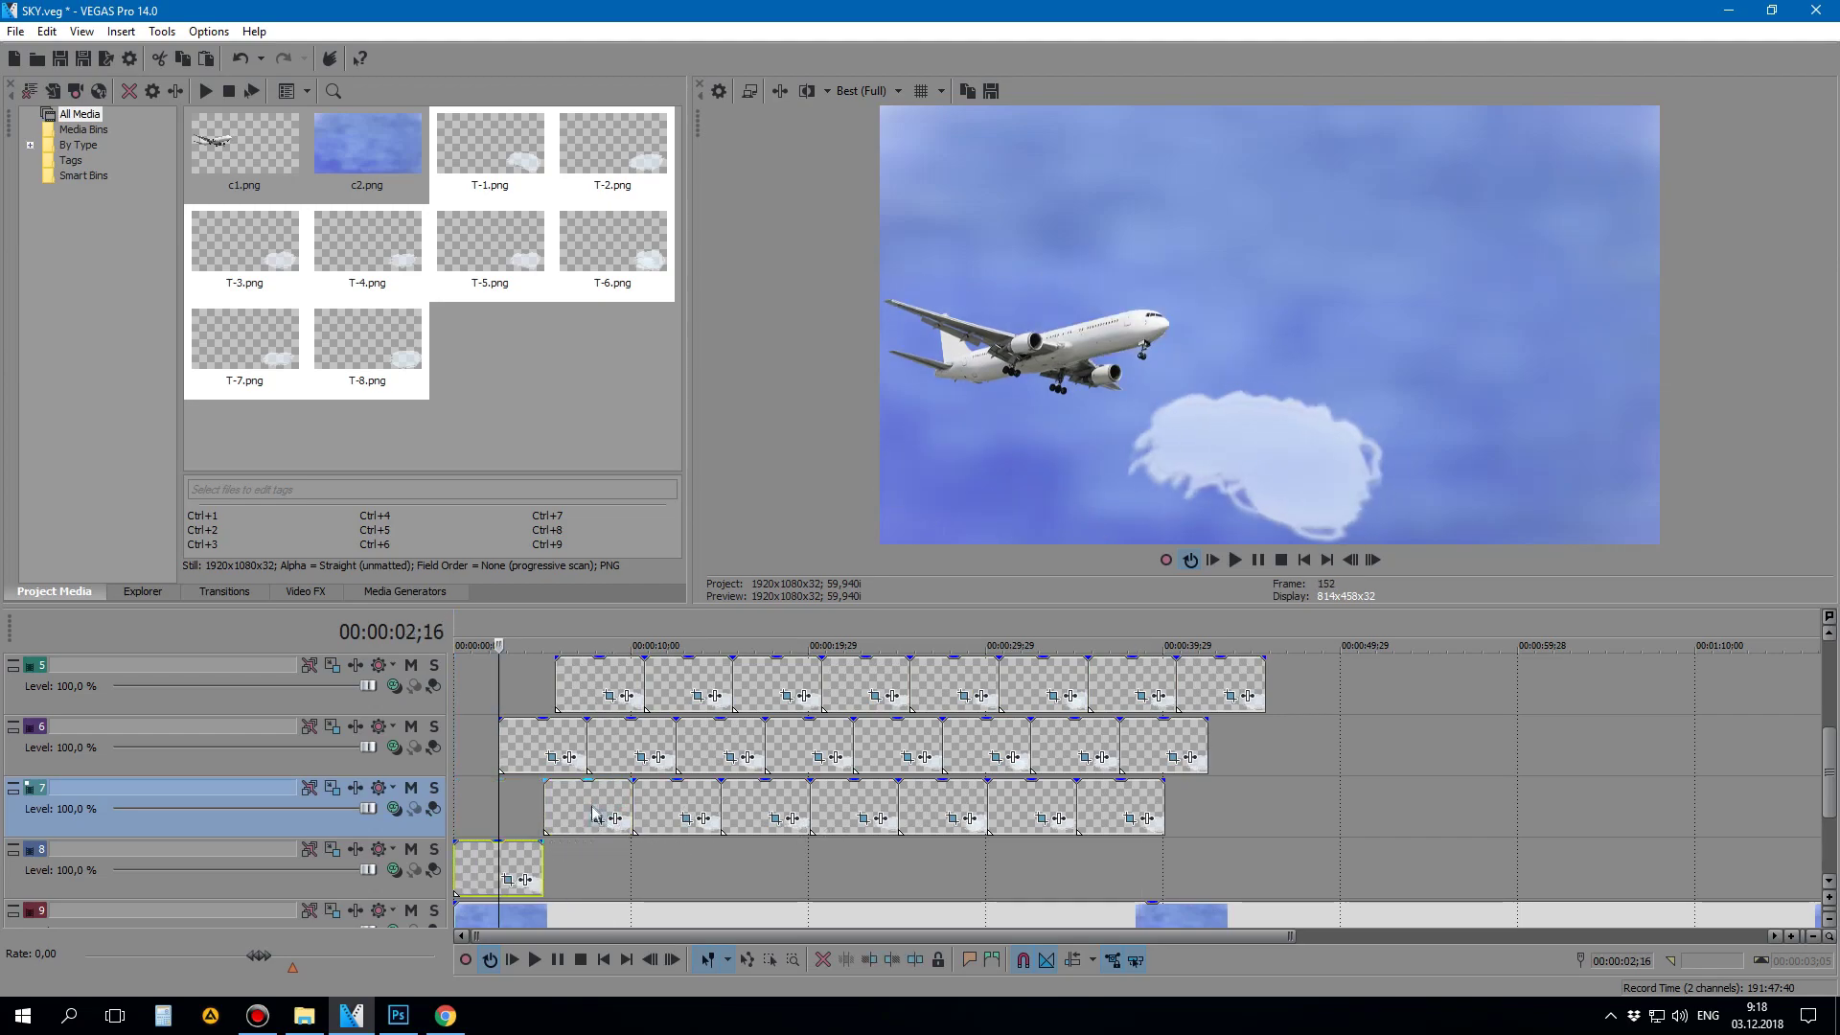
left_click_drag(594, 699, 510, 684)
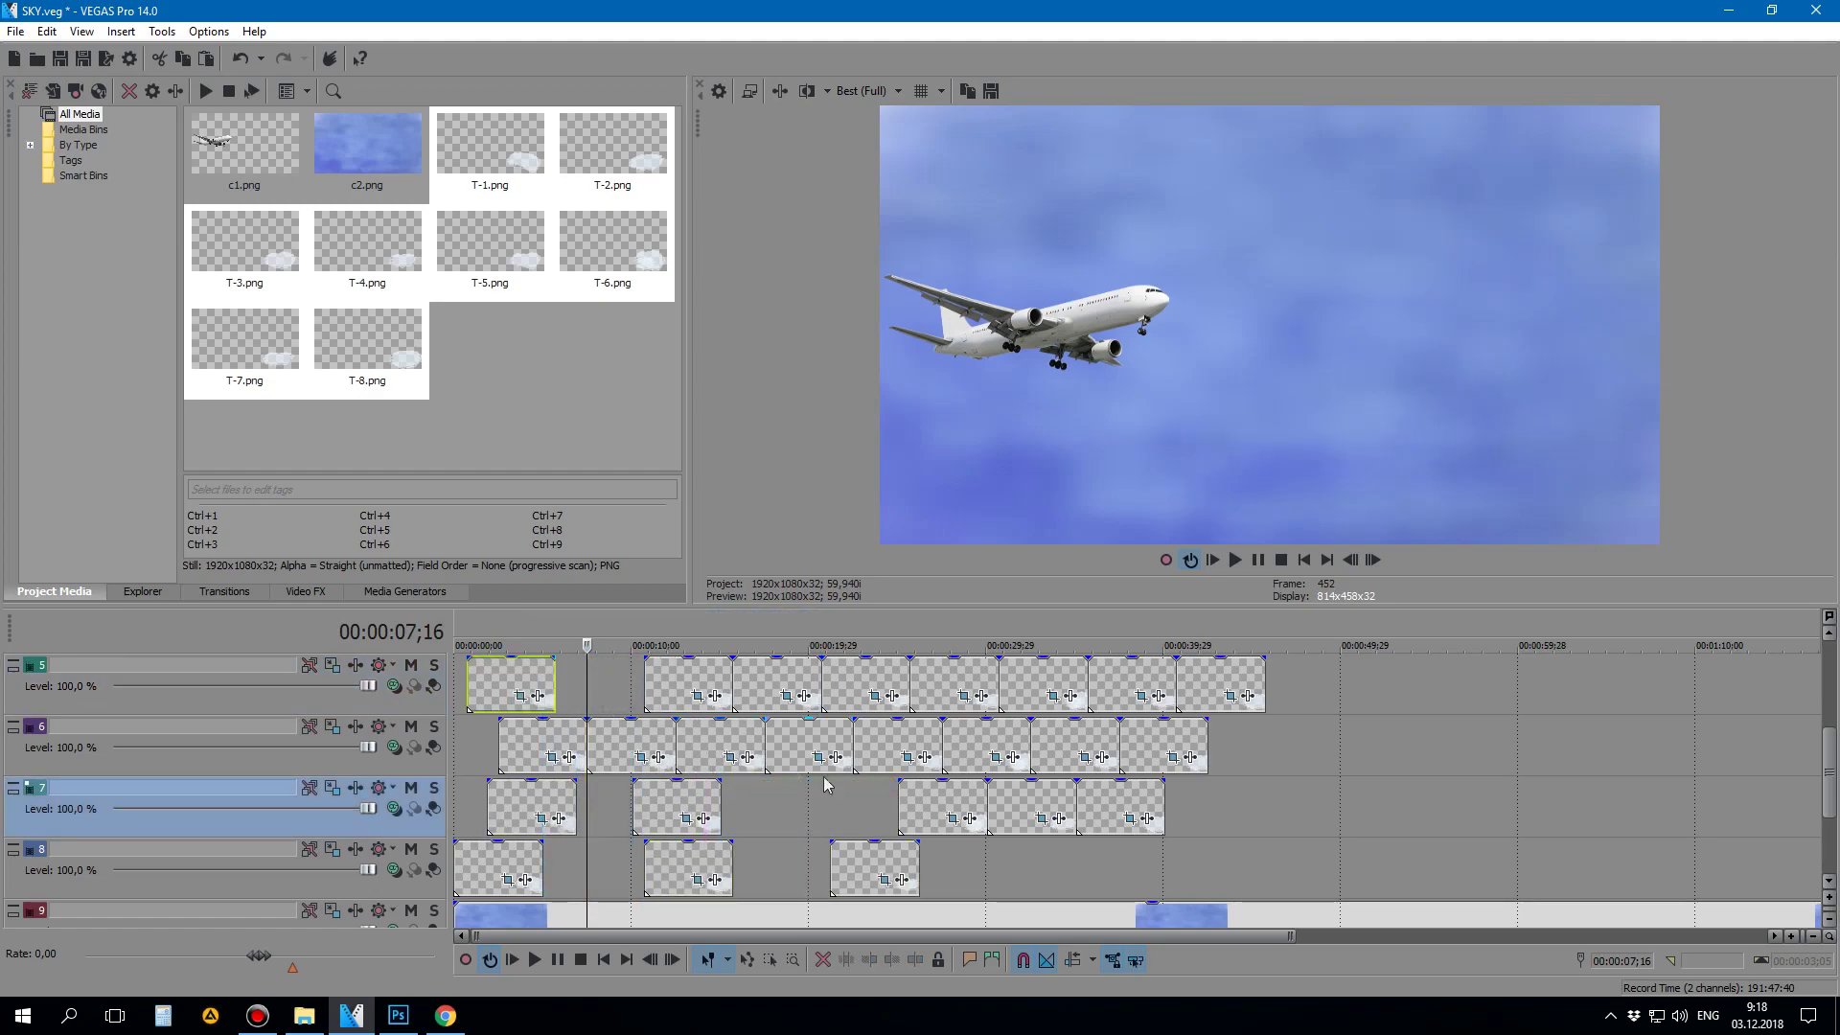
left_click_drag(961, 815, 857, 815)
left_click(824, 752)
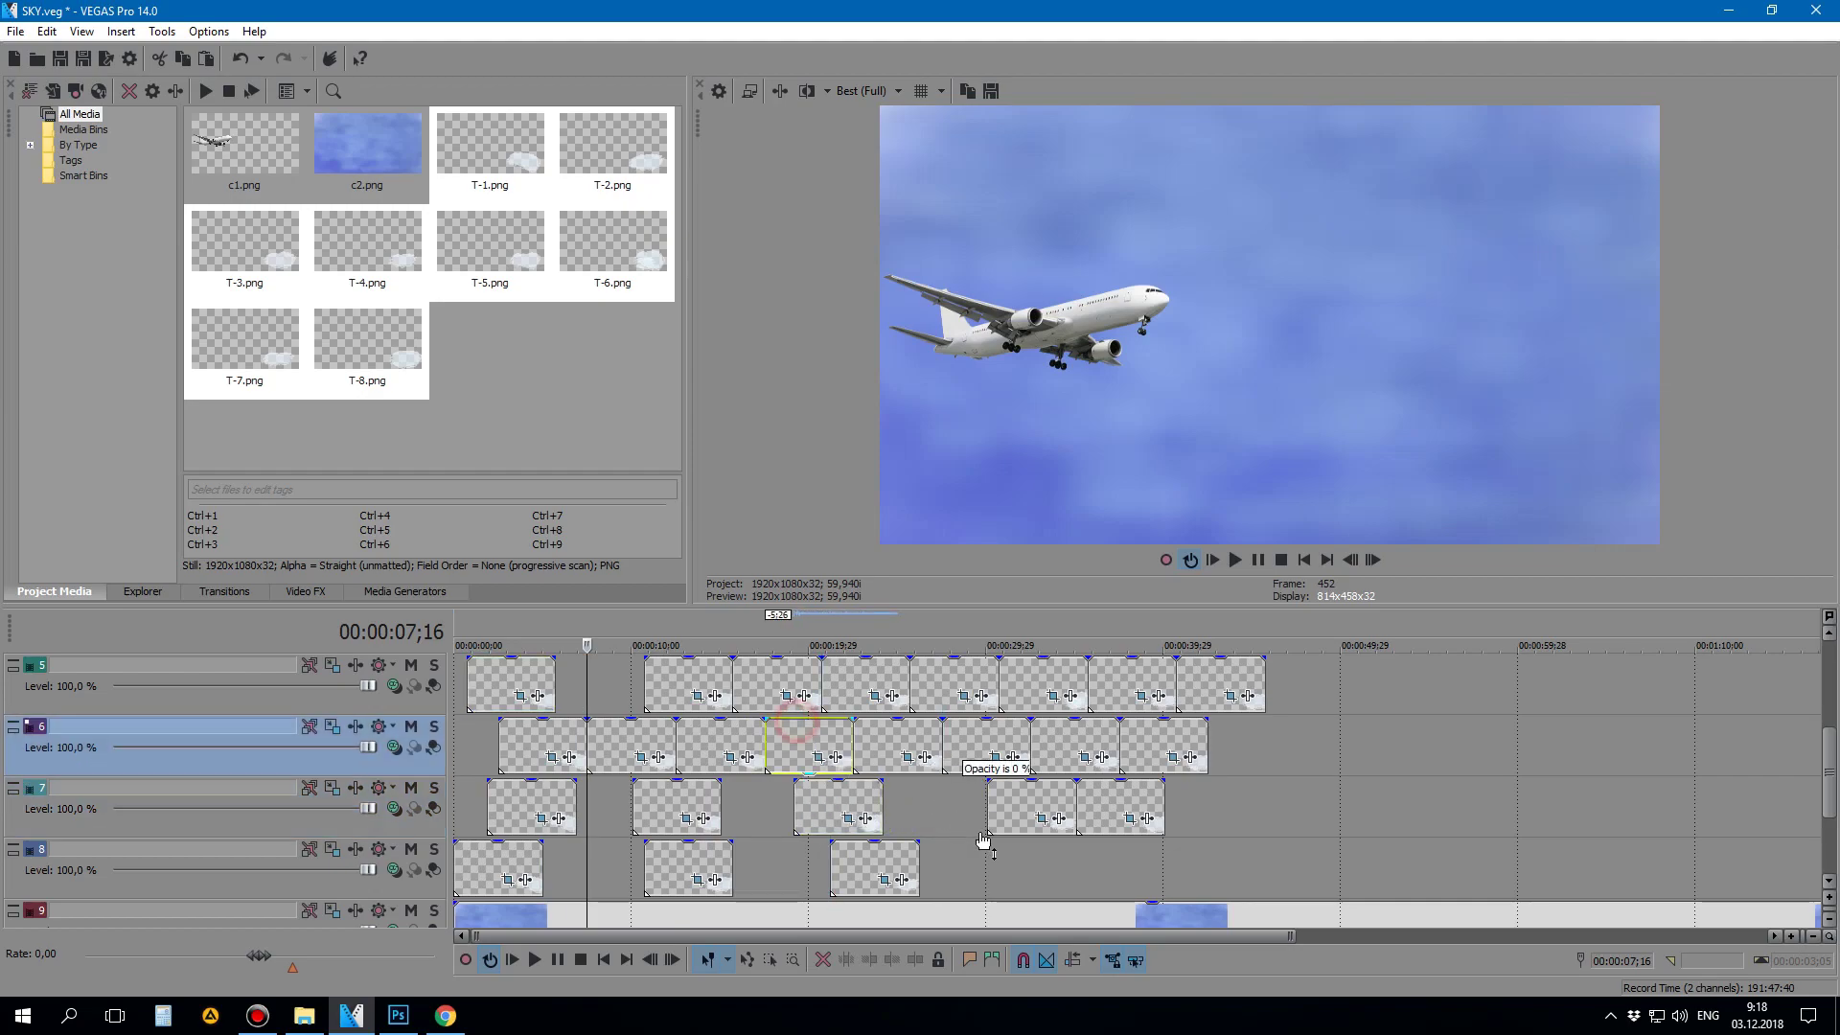
left_click(795, 743)
Step: Scatter more cloud events from tracks 5 to 7 over the later part of the timeline, past the one-minute mark
left_click_drag(1052, 871, 1052, 871)
left_click_drag(1111, 810, 1331, 872)
left_click_drag(1174, 757, 1602, 810)
left_click_drag(1131, 681, 1380, 748)
left_click_drag(794, 680, 1266, 803)
scroll(1619, 784, "down", 2)
Step: Thin out the crowded clouds on tracks 5 and 6 by moving some up to tracks 3 and 4 and further along
left_click_drag(1832, 766, 1832, 739)
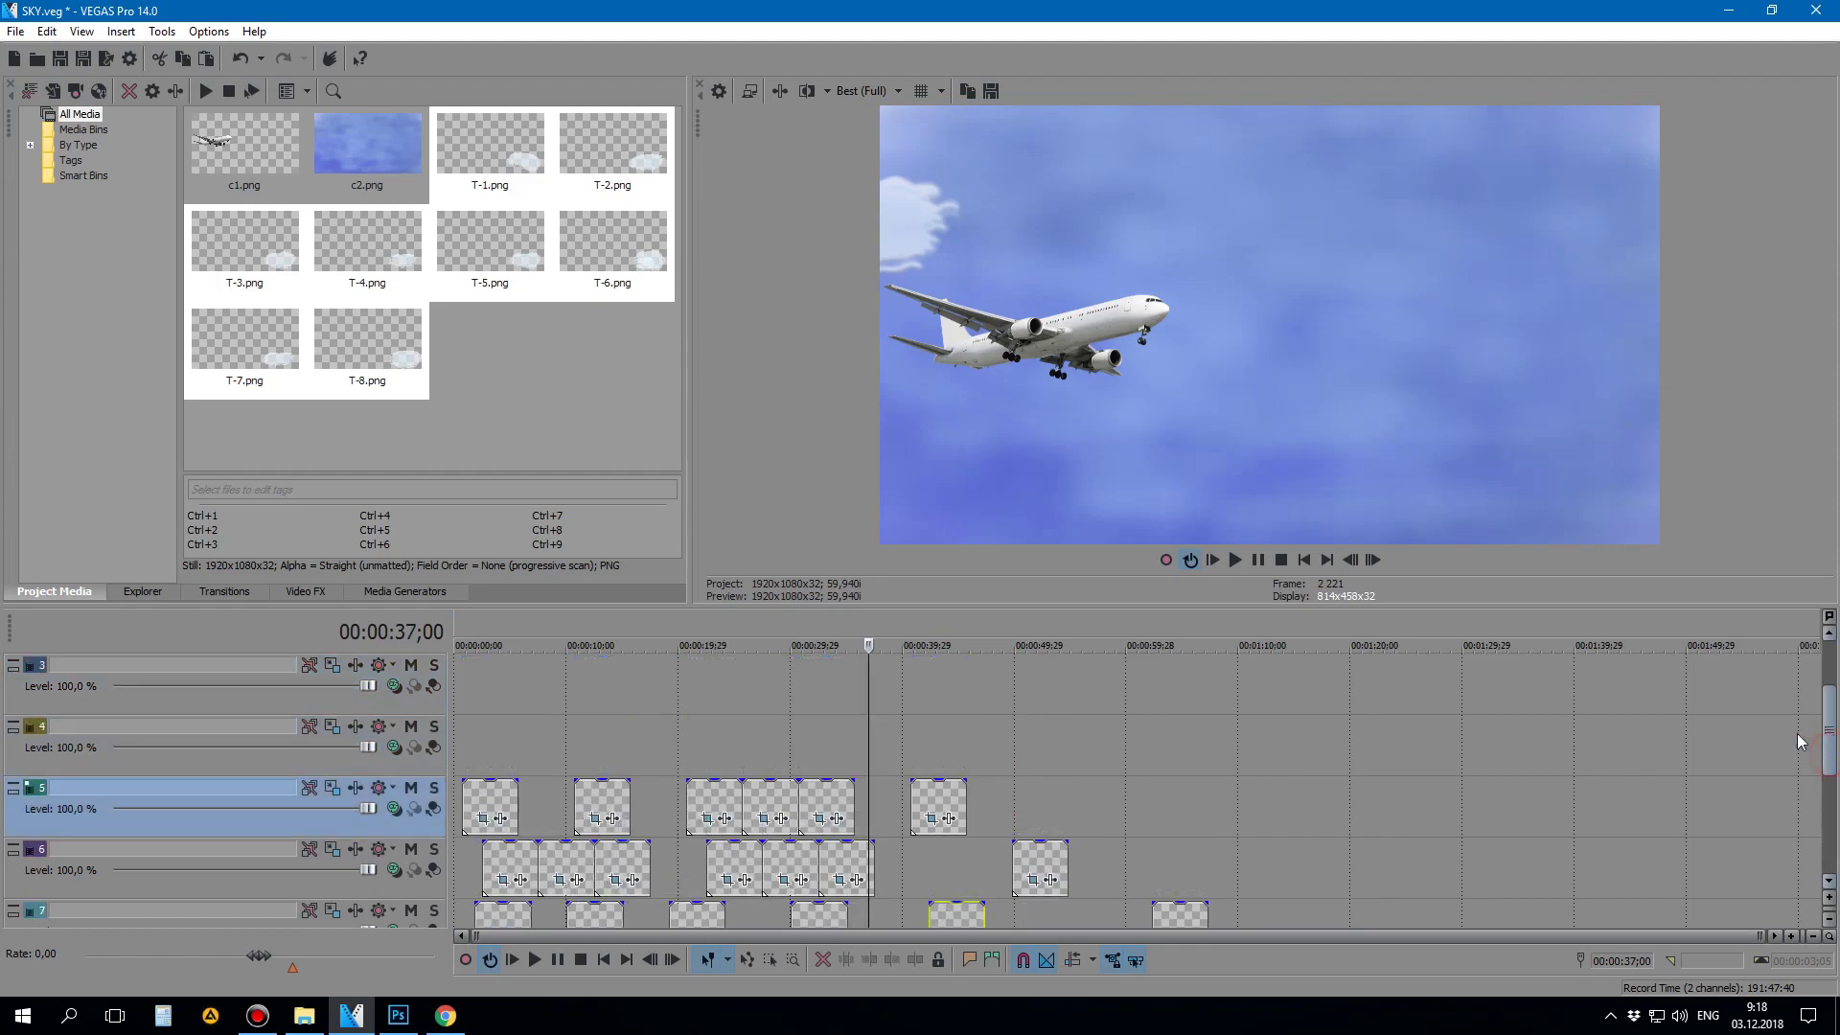
left_click_drag(771, 803, 698, 757)
left_click_drag(623, 867, 1082, 760)
left_click_drag(747, 853, 848, 682)
left_click_drag(794, 863, 1256, 741)
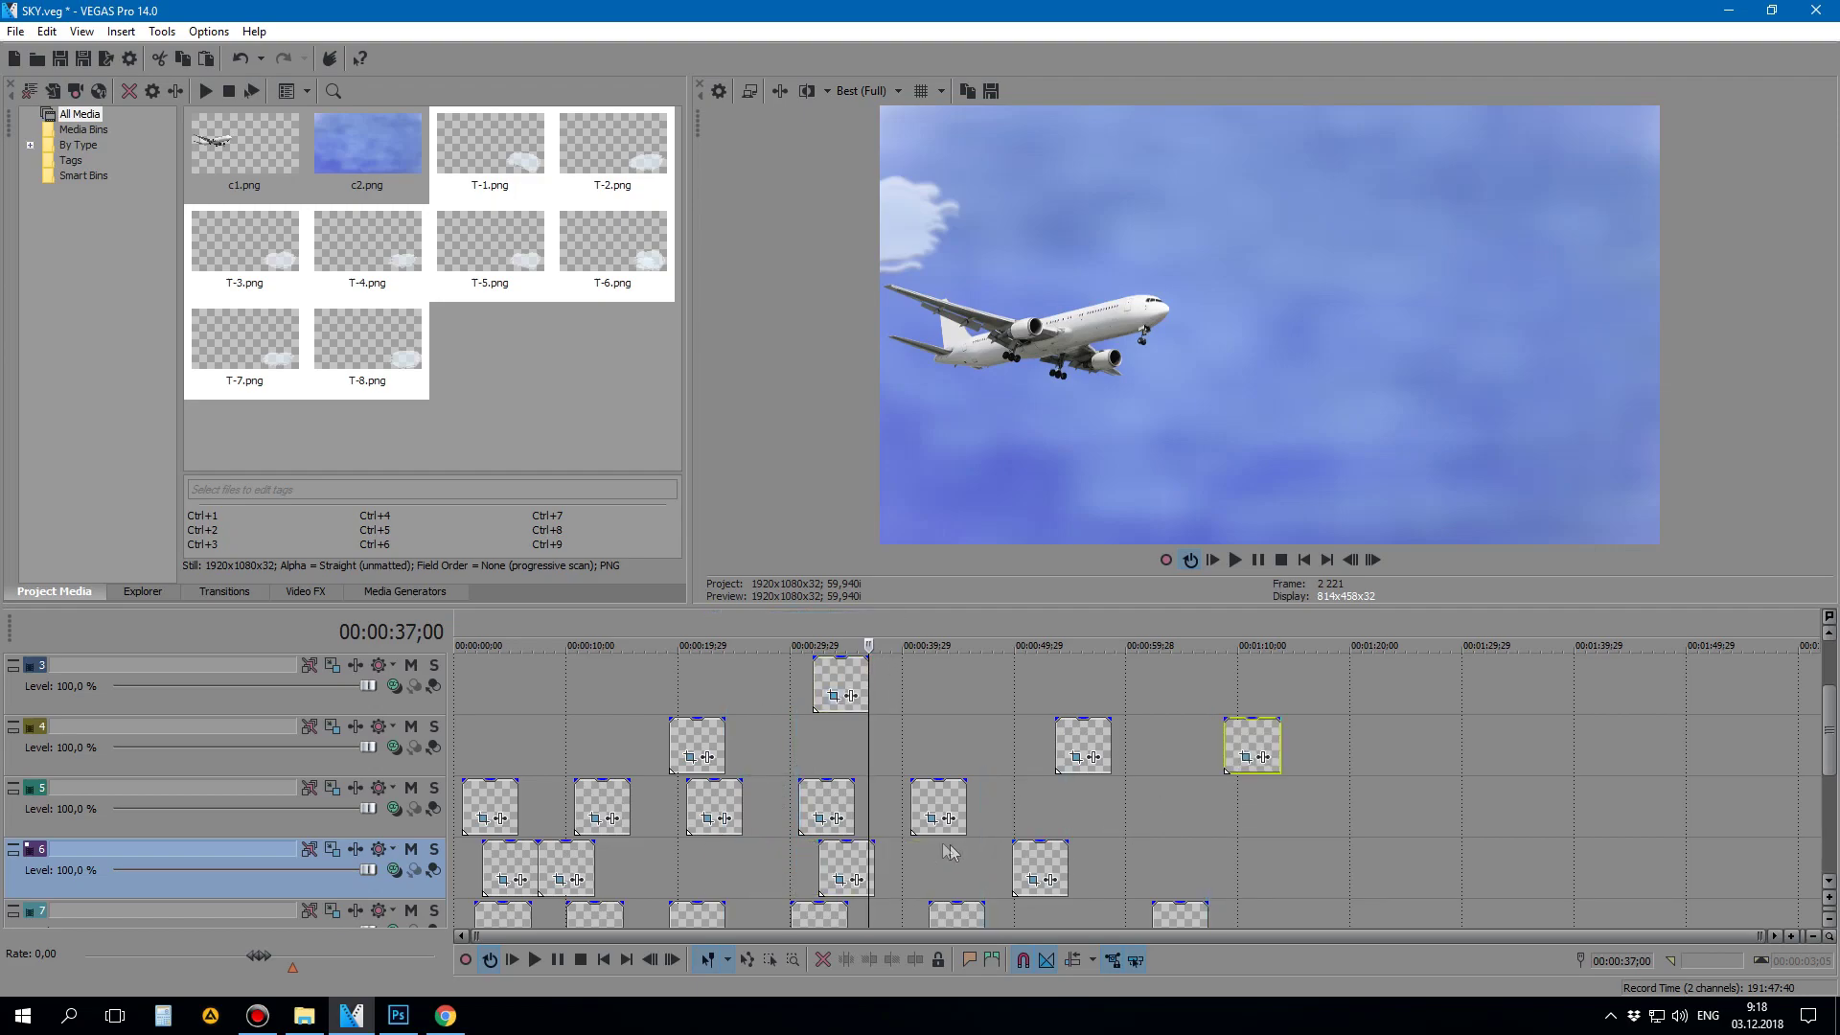
left_click_drag(594, 803, 596, 743)
left_click_drag(556, 867, 1140, 824)
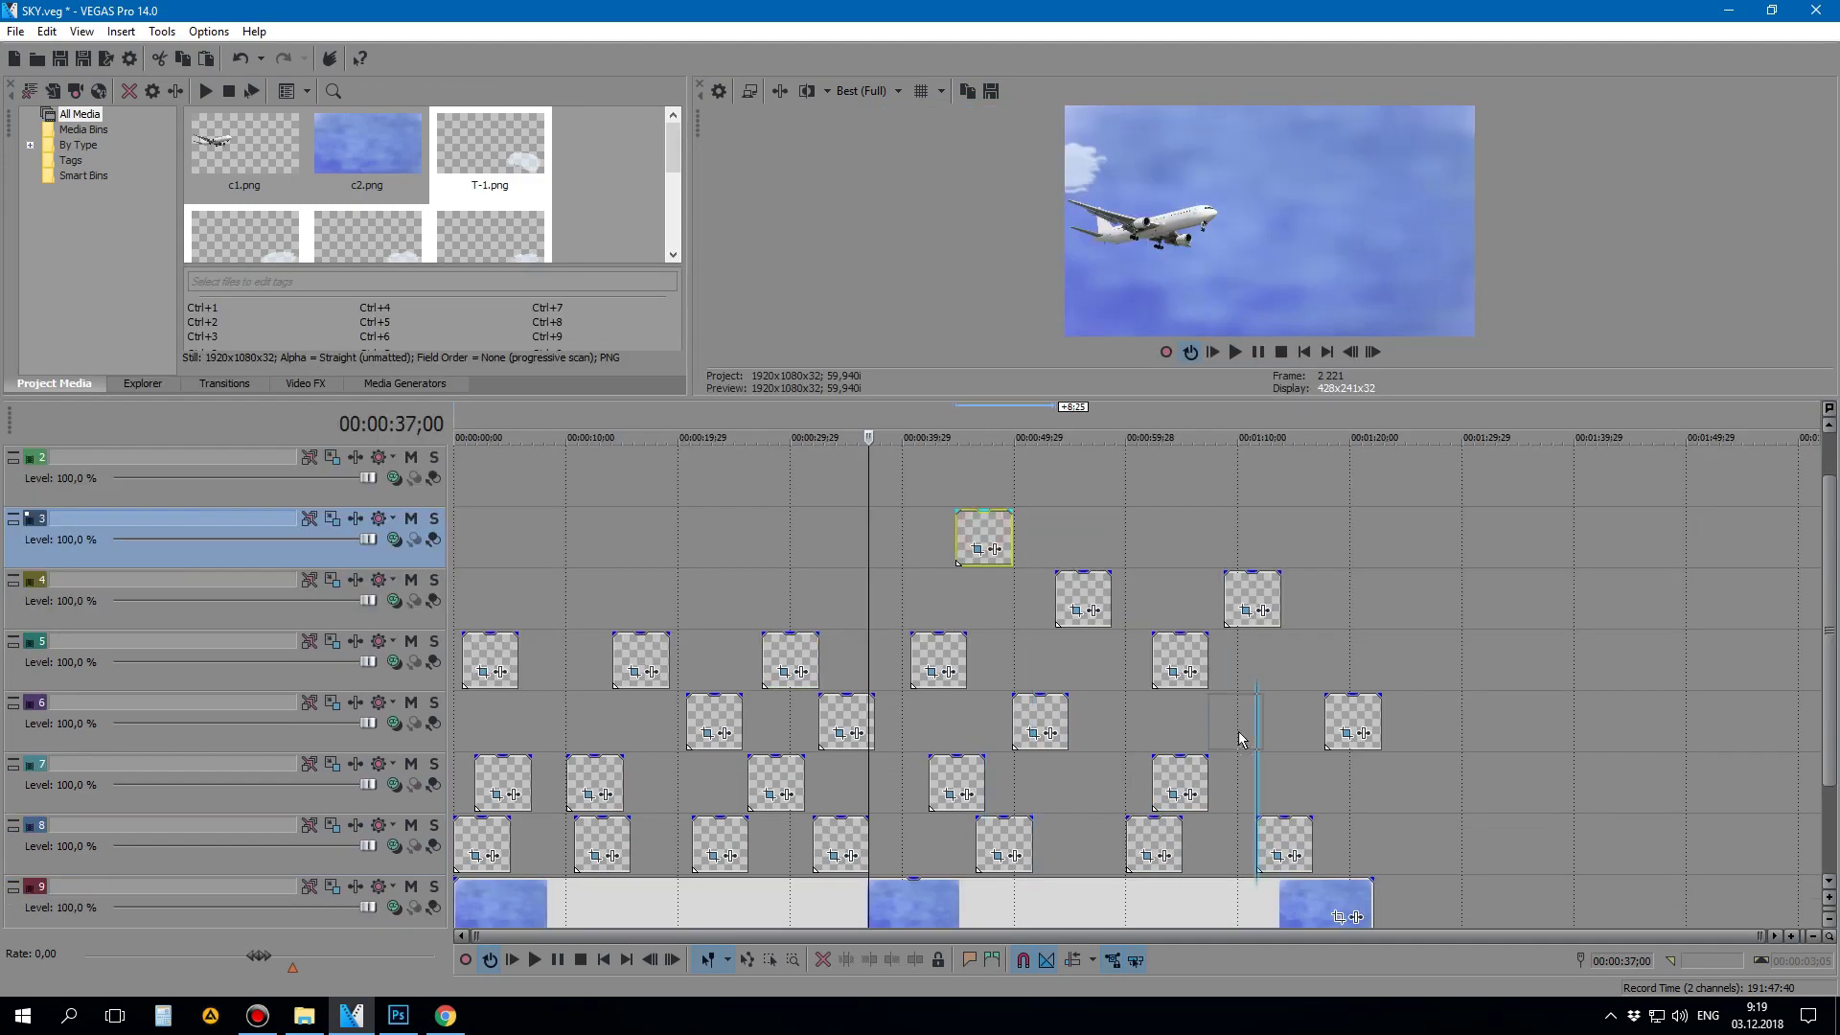
Step: Move the remaining clouds from tracks 3 and 4 down into gaps on tracks 5 and 6, and one track 7 cloud up to track 6
left_click_drag(984, 536, 1245, 632)
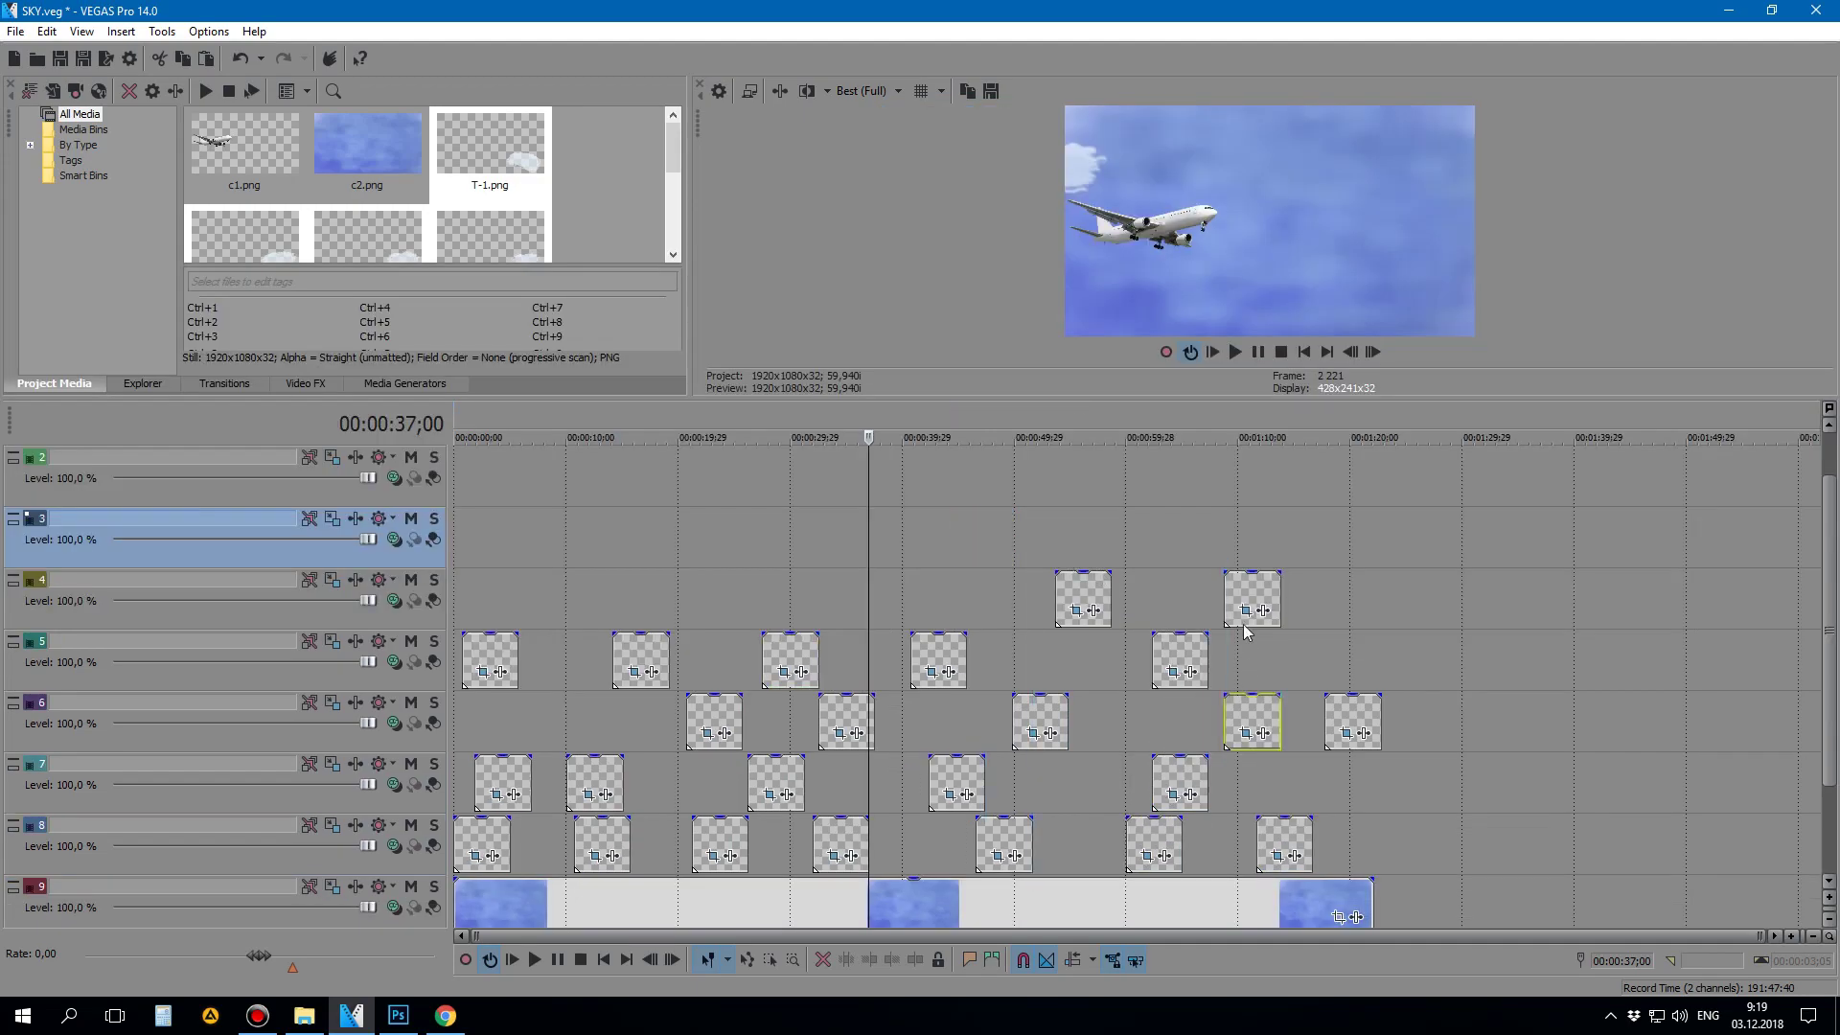
left_click_drag(1072, 595, 1084, 651)
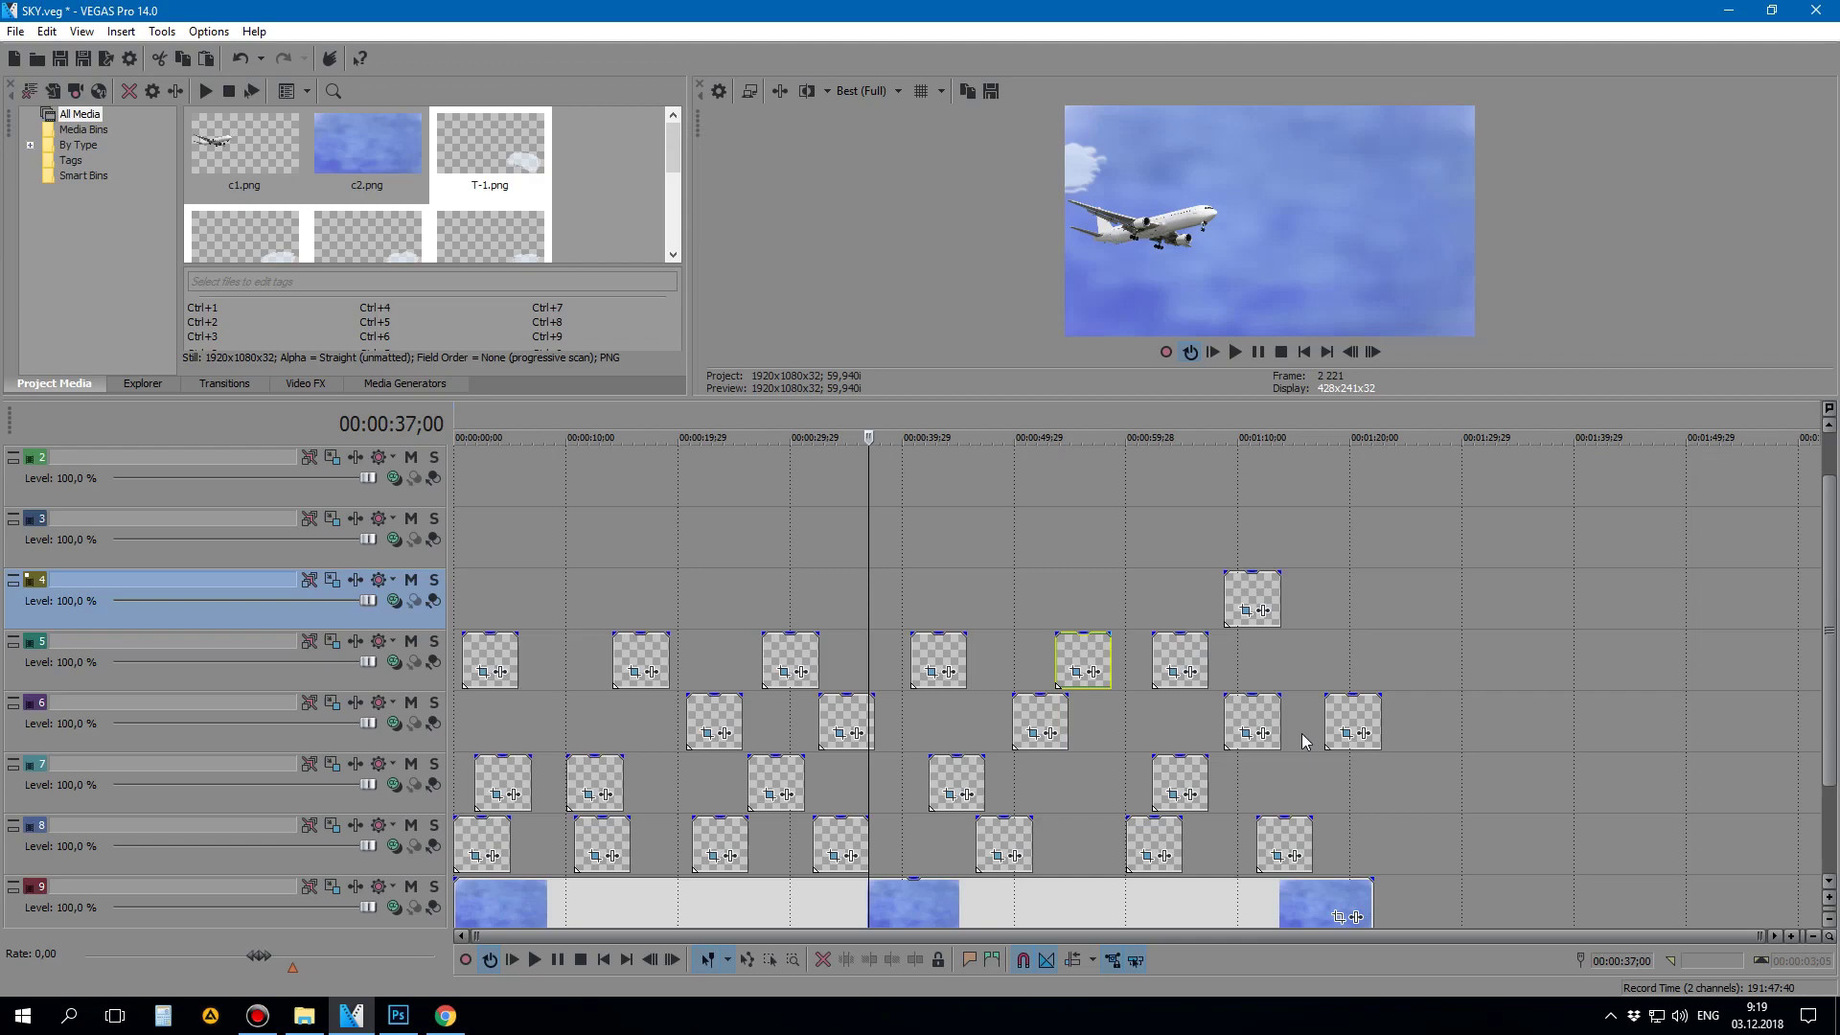
left_click_drag(1260, 599, 1305, 660)
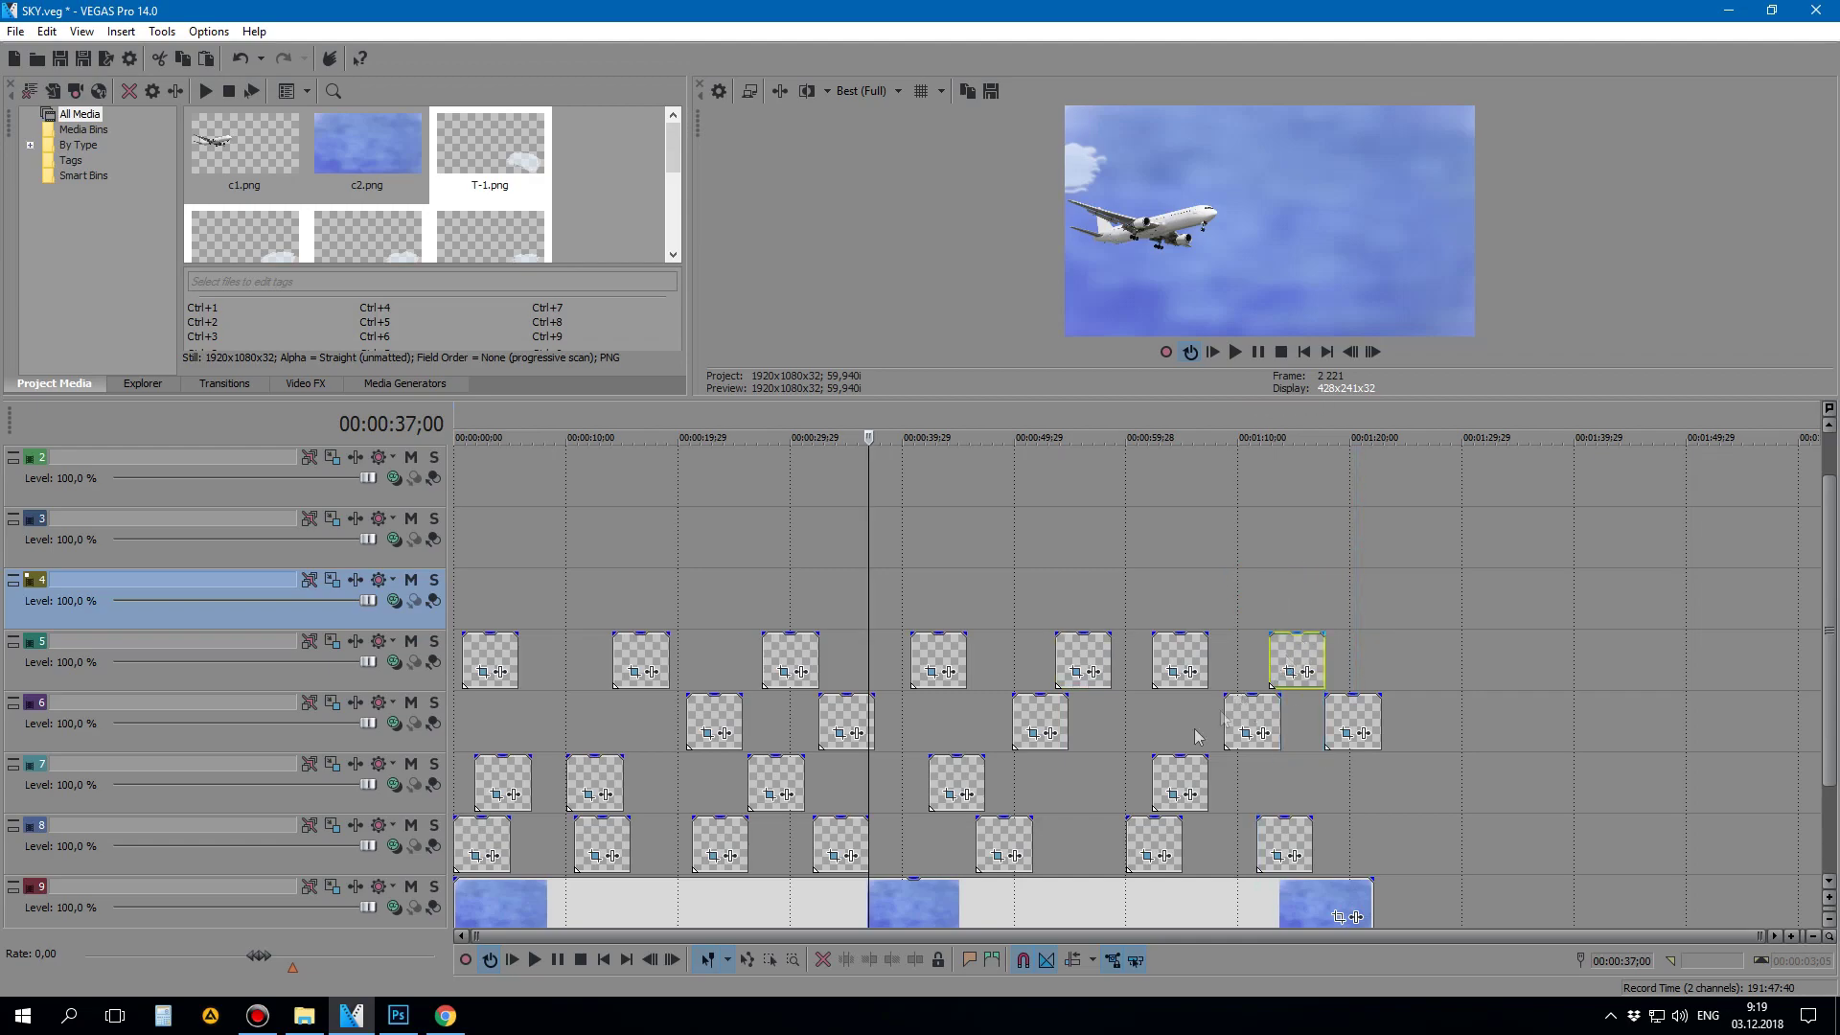
left_click_drag(613, 746, 612, 736)
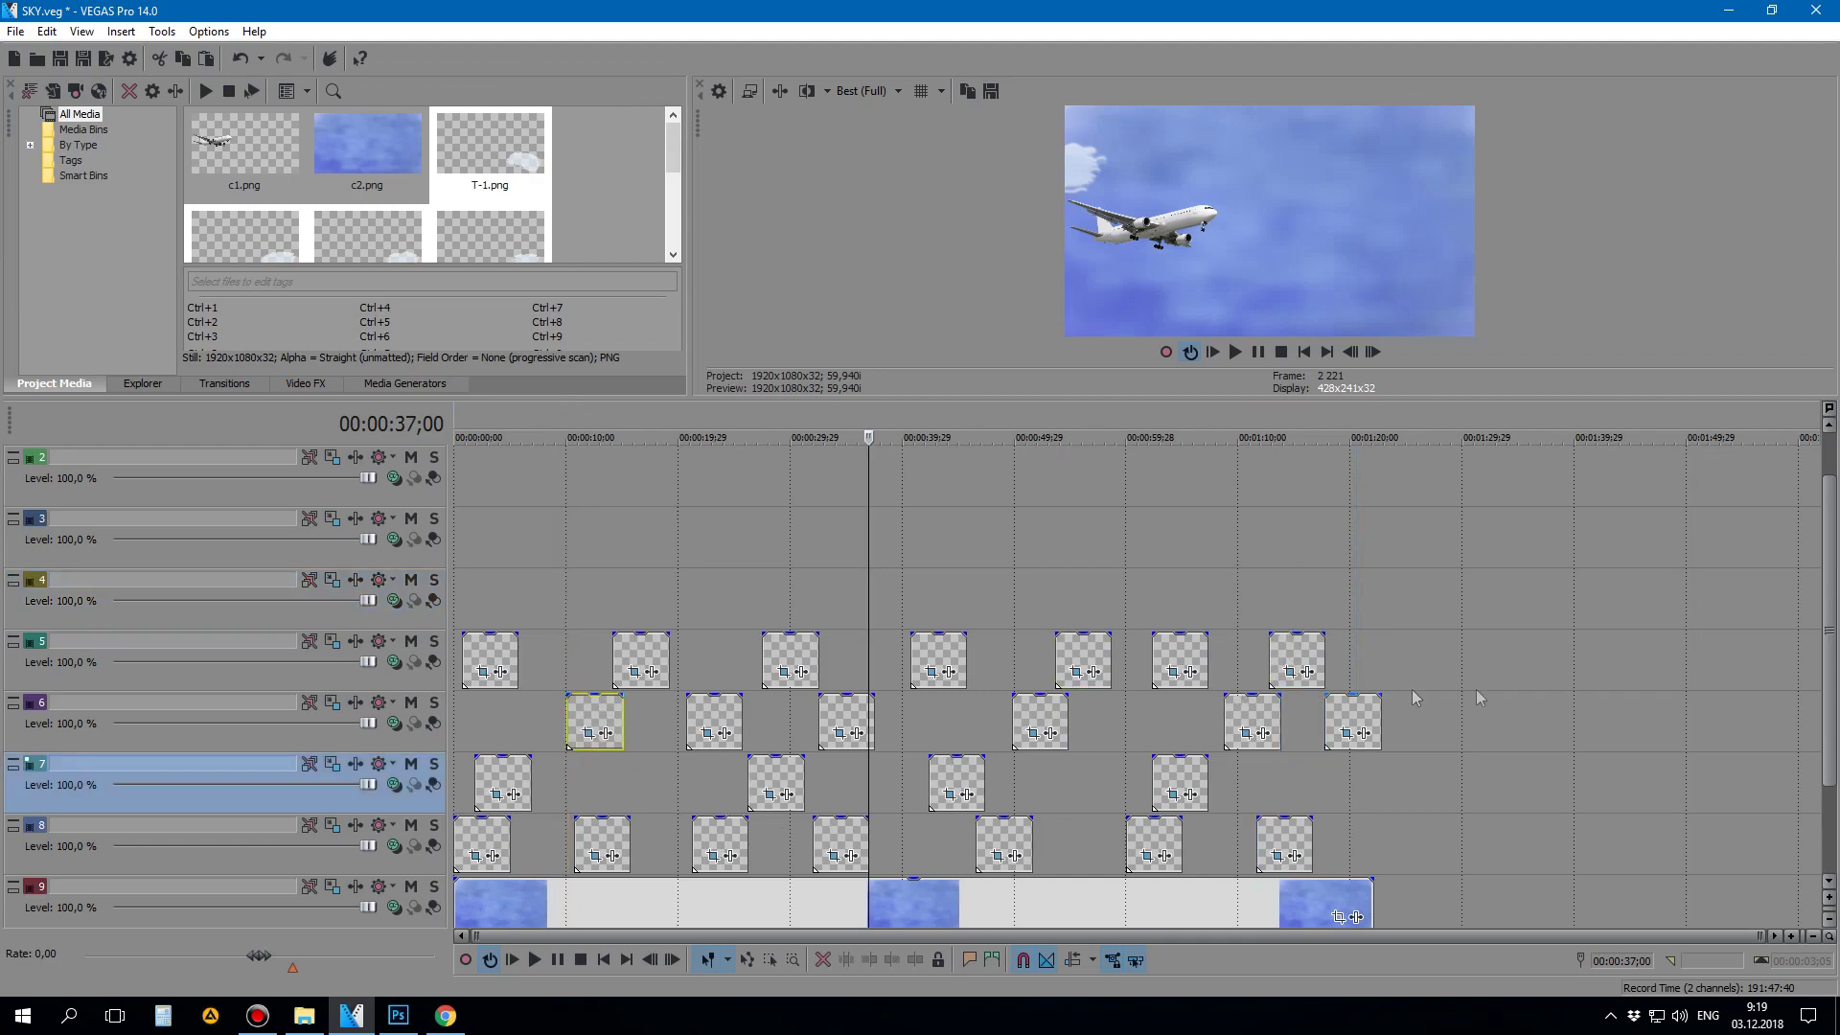
Step: Play back the scattered cloud arrangement from the start of the timeline, and pause playback
left_click(463, 417)
key("space")
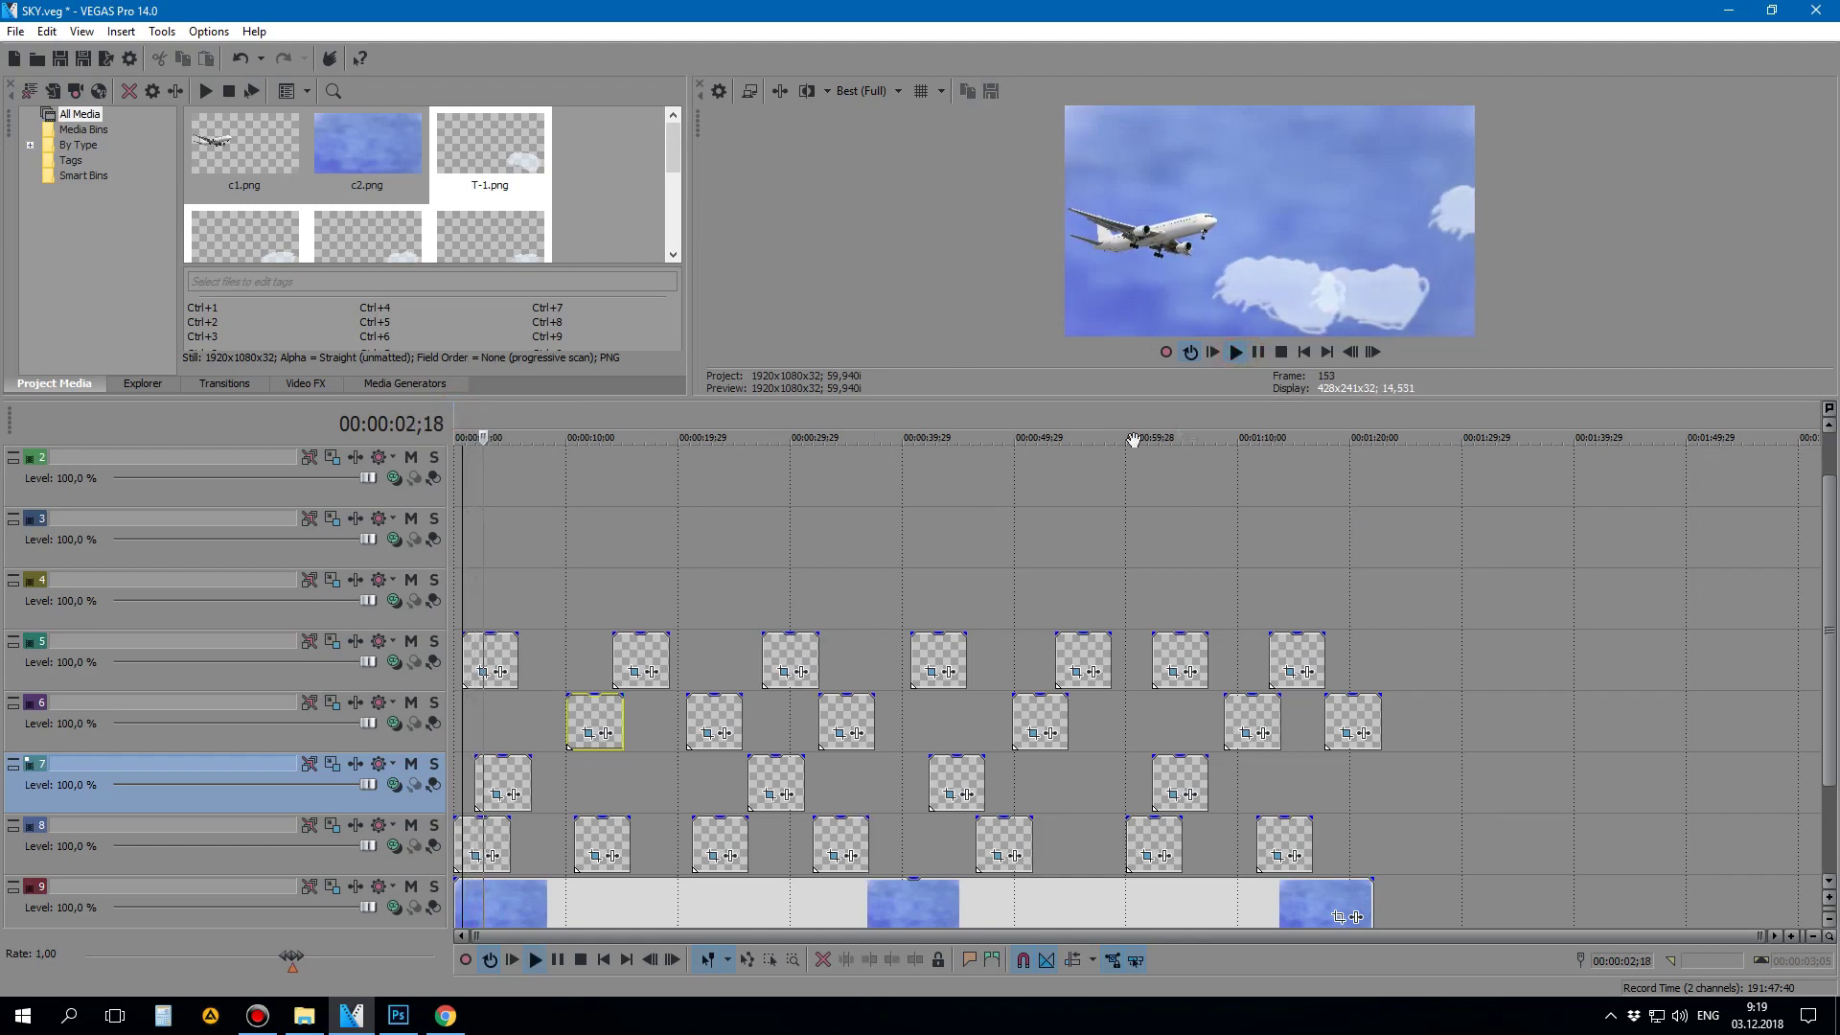
left_click(1257, 352)
Step: Save the project and display the video preview in full screen mode
left_click(61, 58)
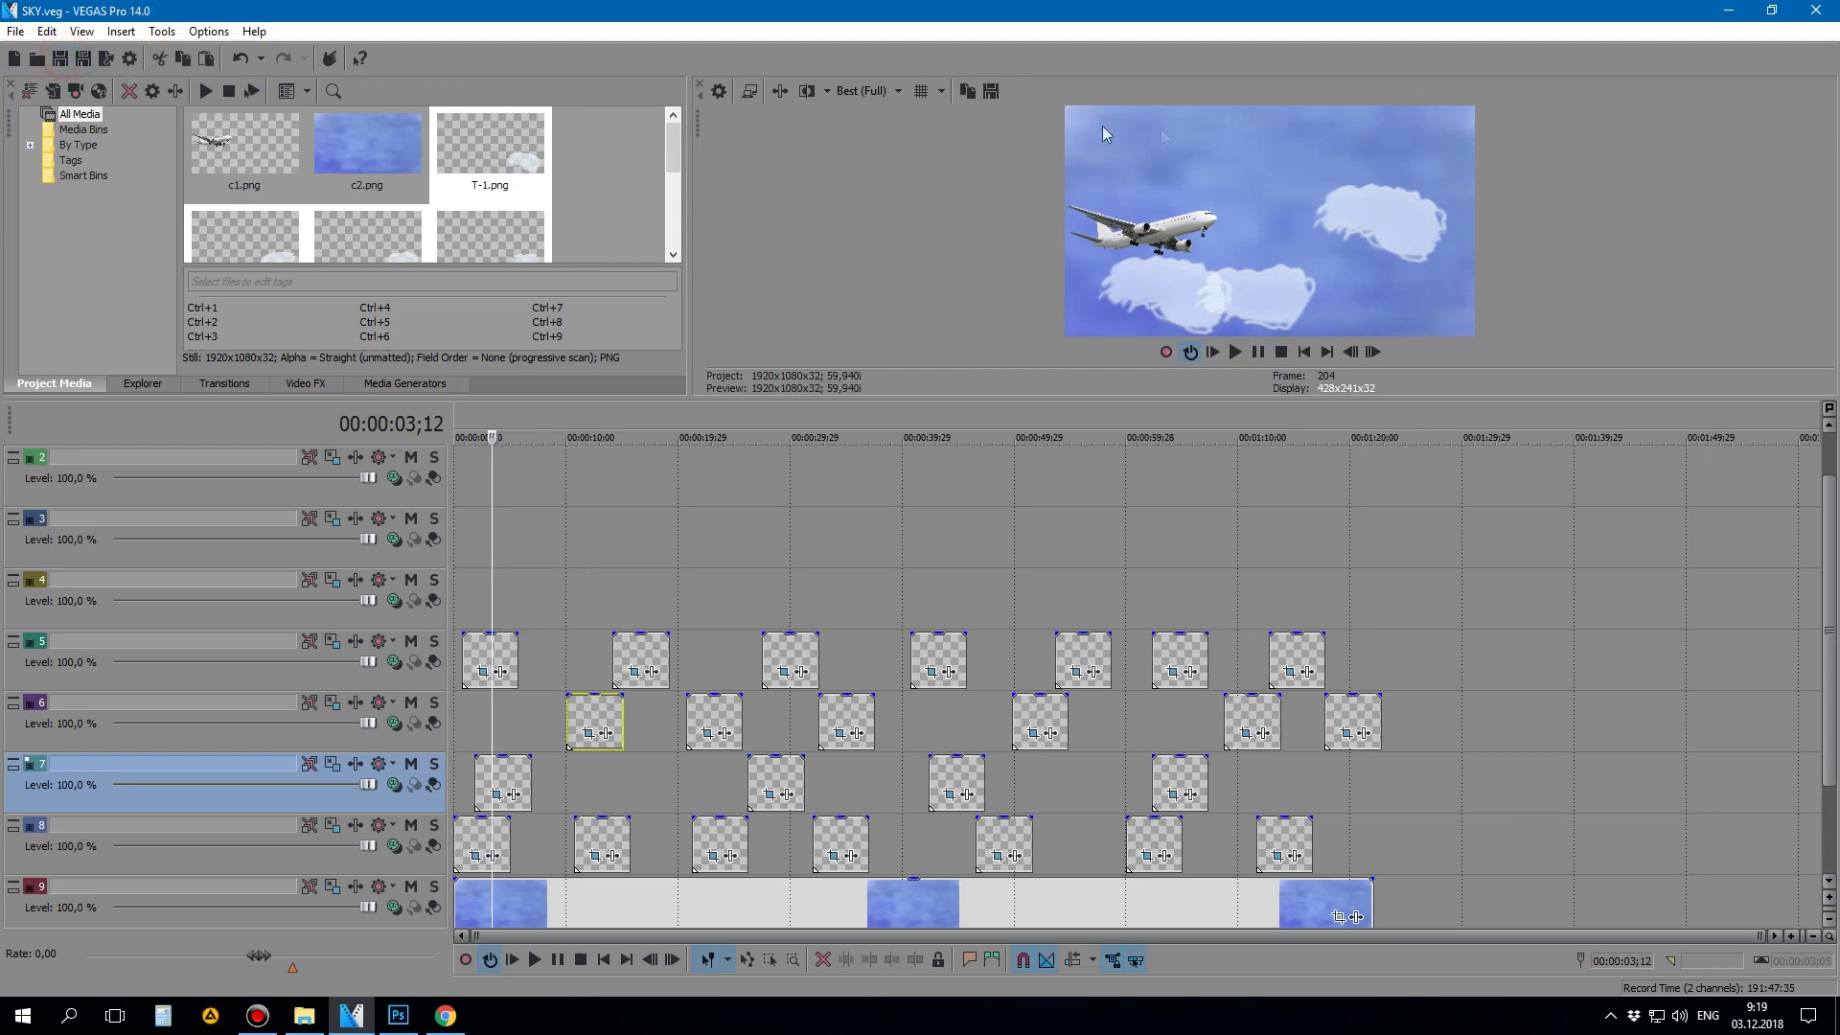
left_click(749, 95)
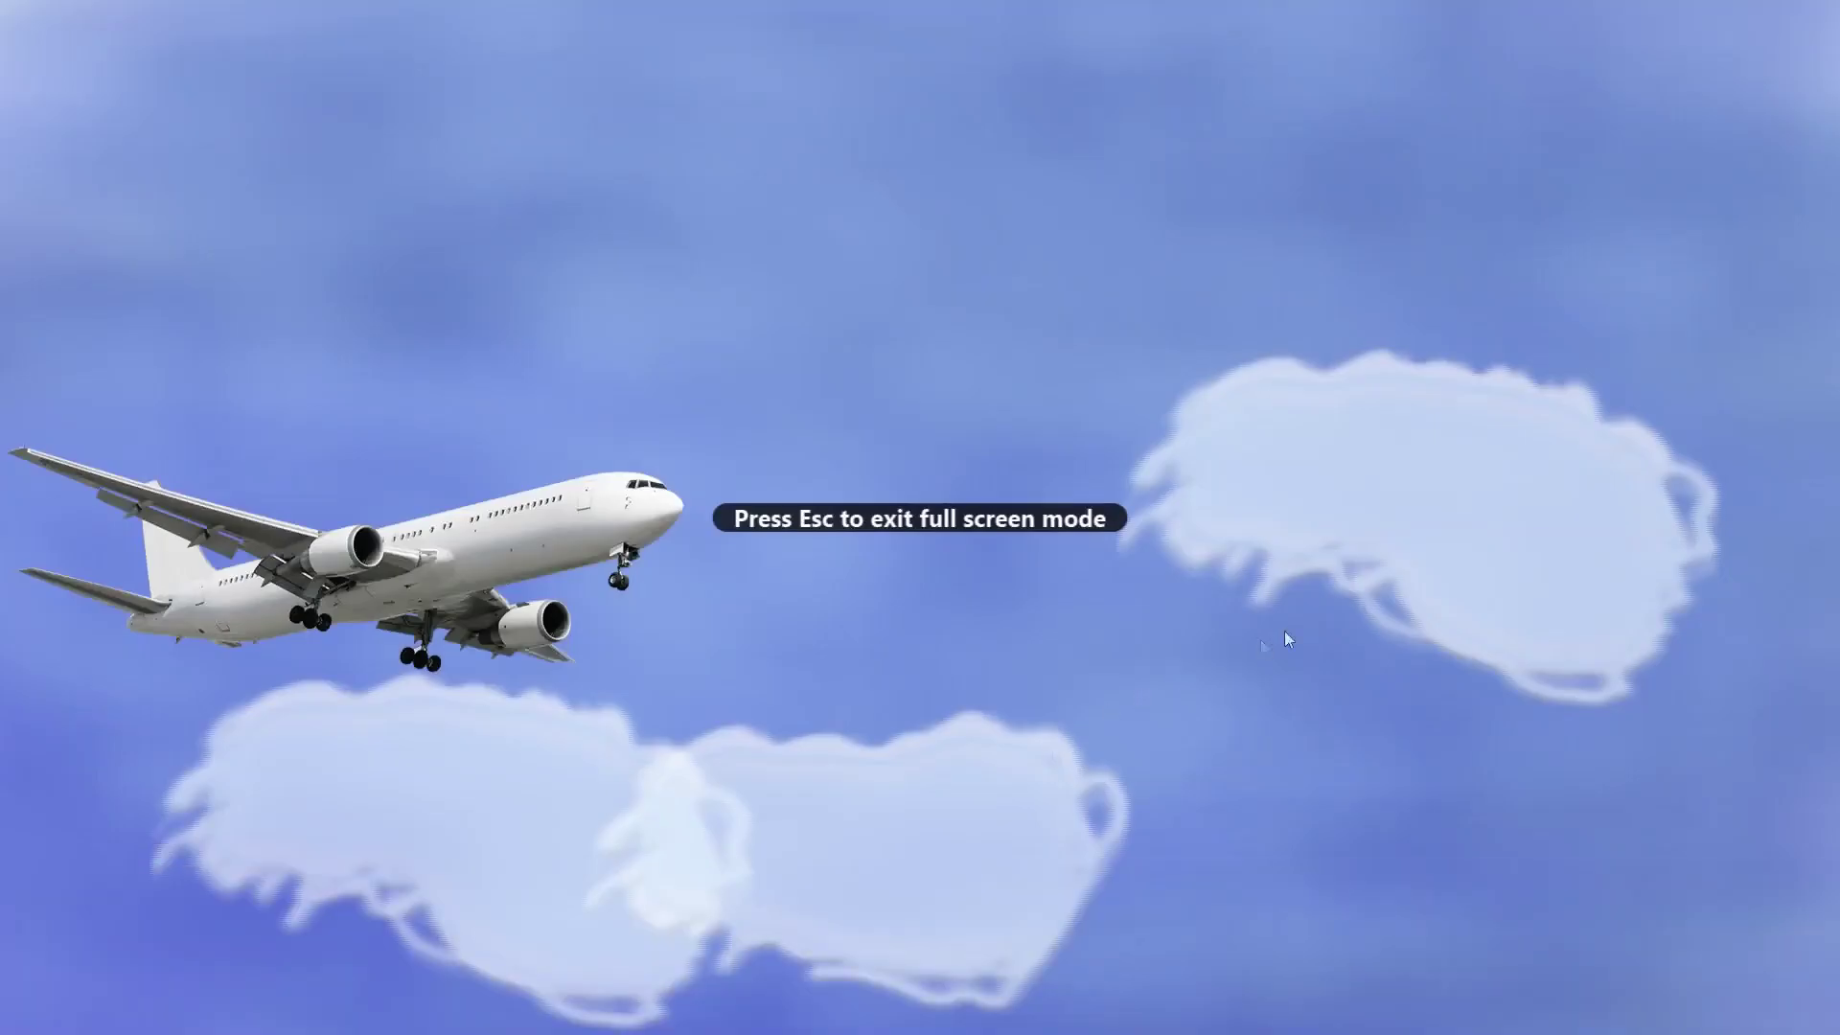